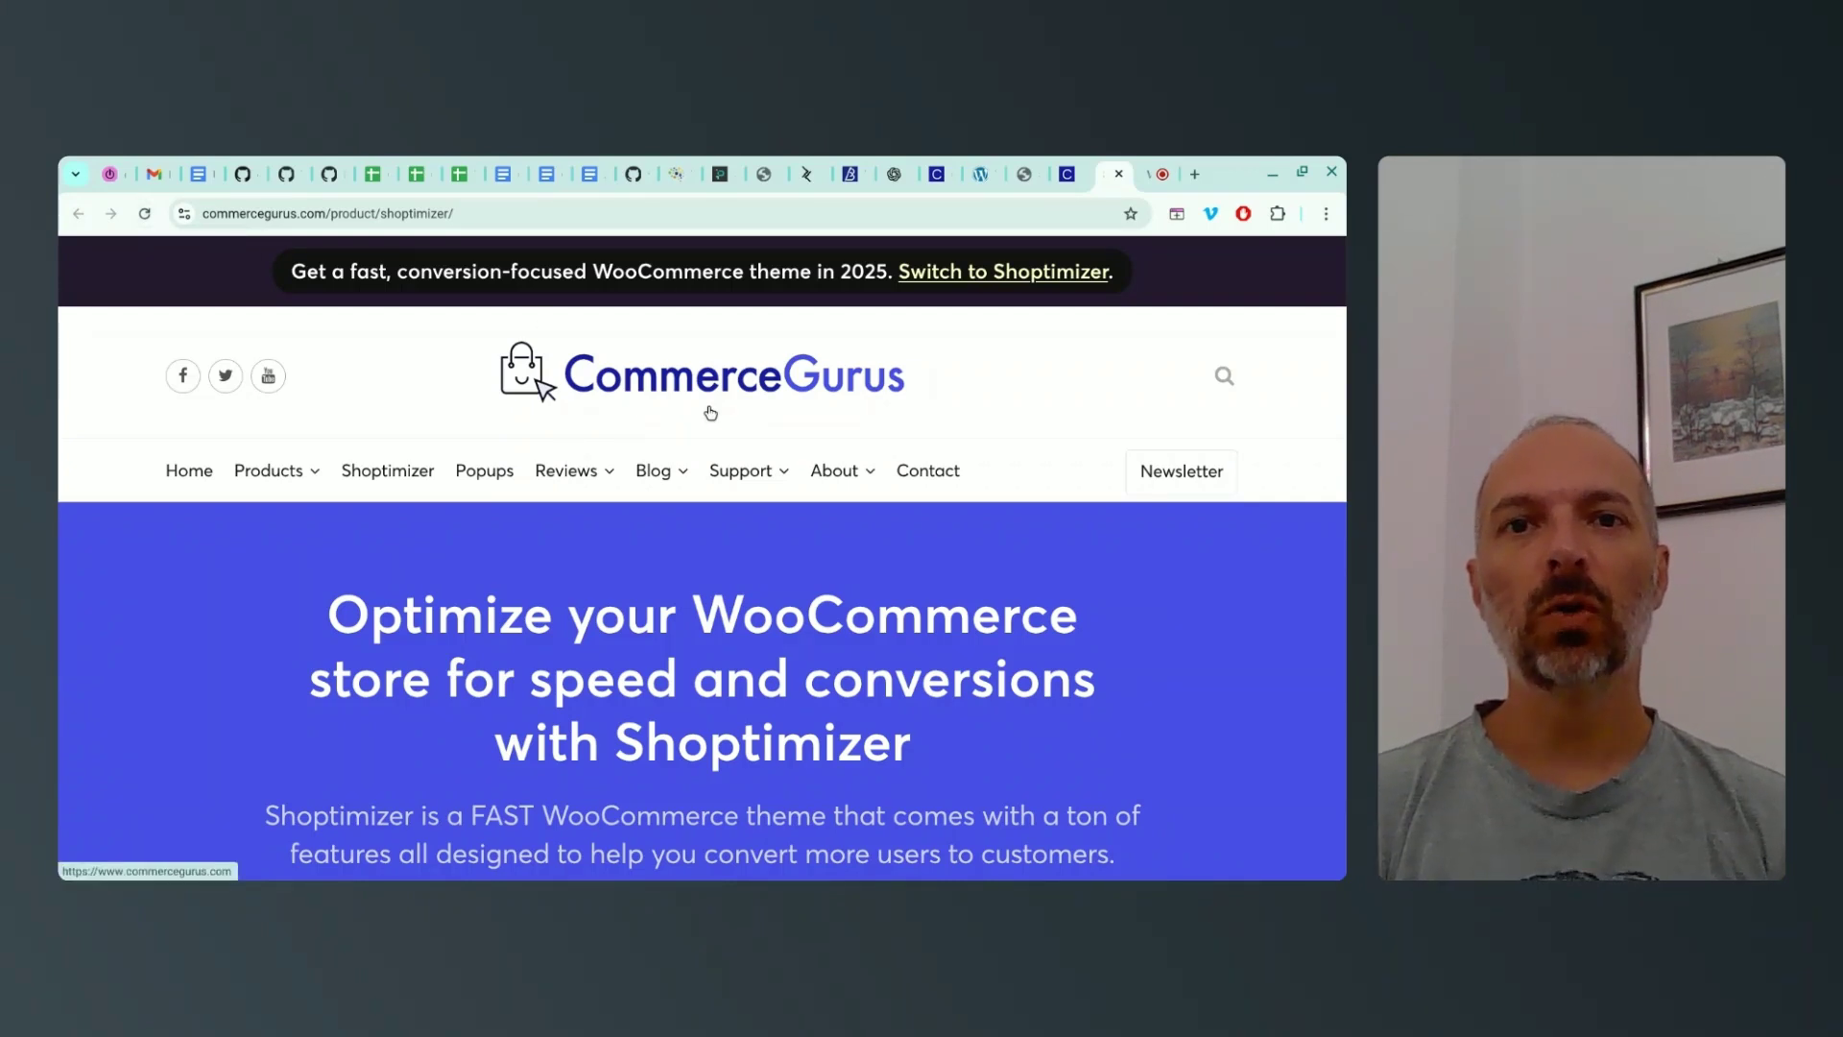
Examine the conversion features on the Shoptimizer product page, down to the numbered list of conversion improving features
scroll(857, 434, "down", 15)
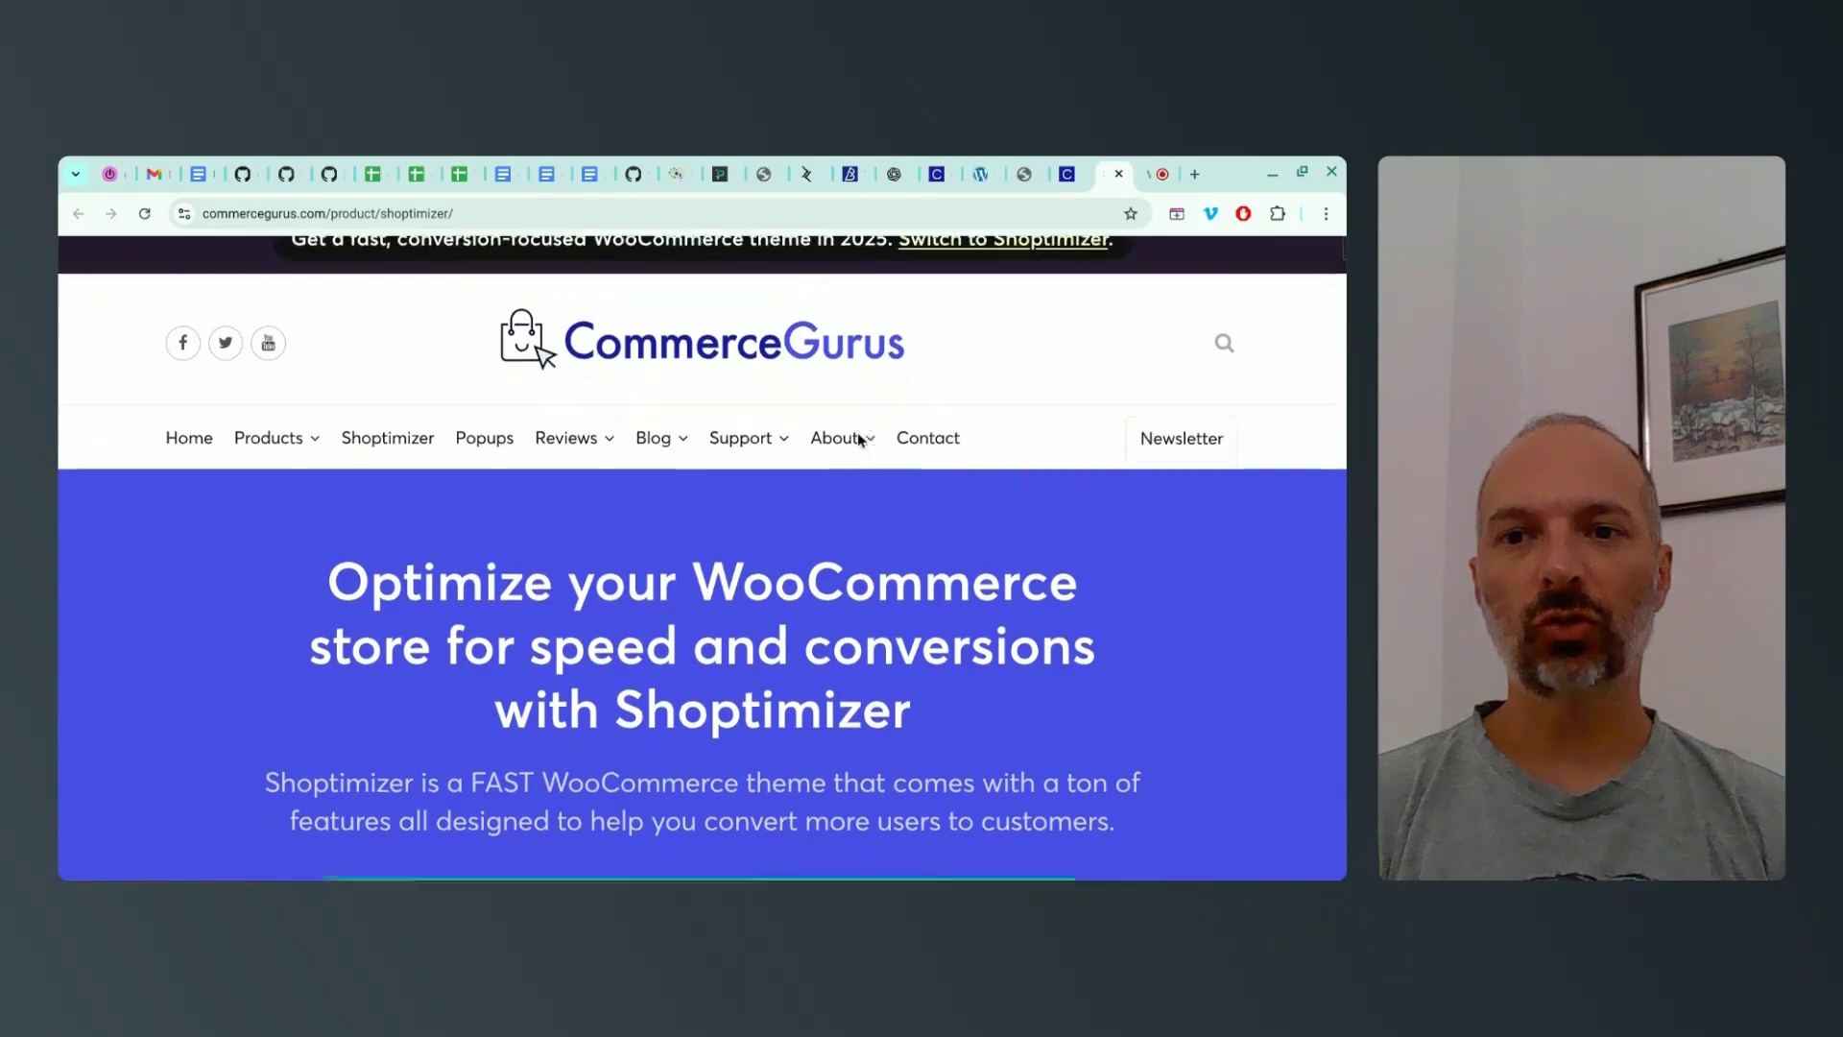
scroll(1073, 595, "down", 1)
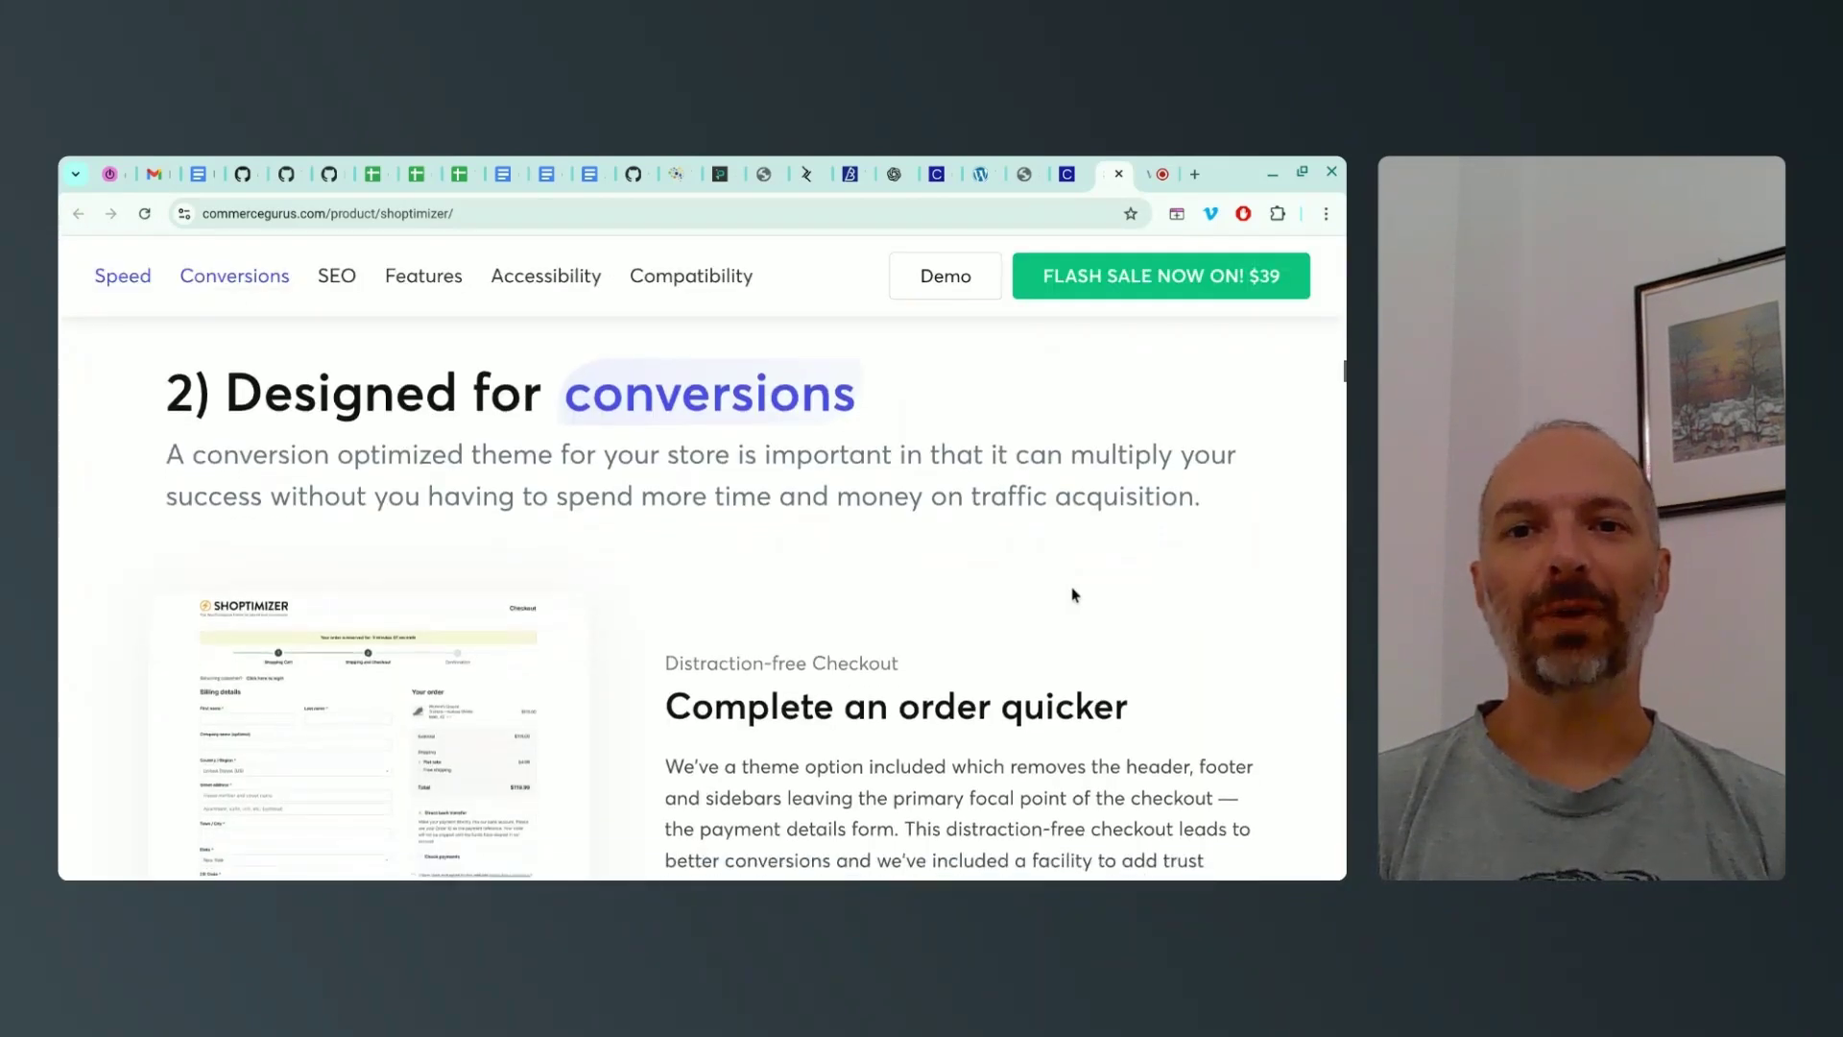
scroll(867, 592, "down", 10)
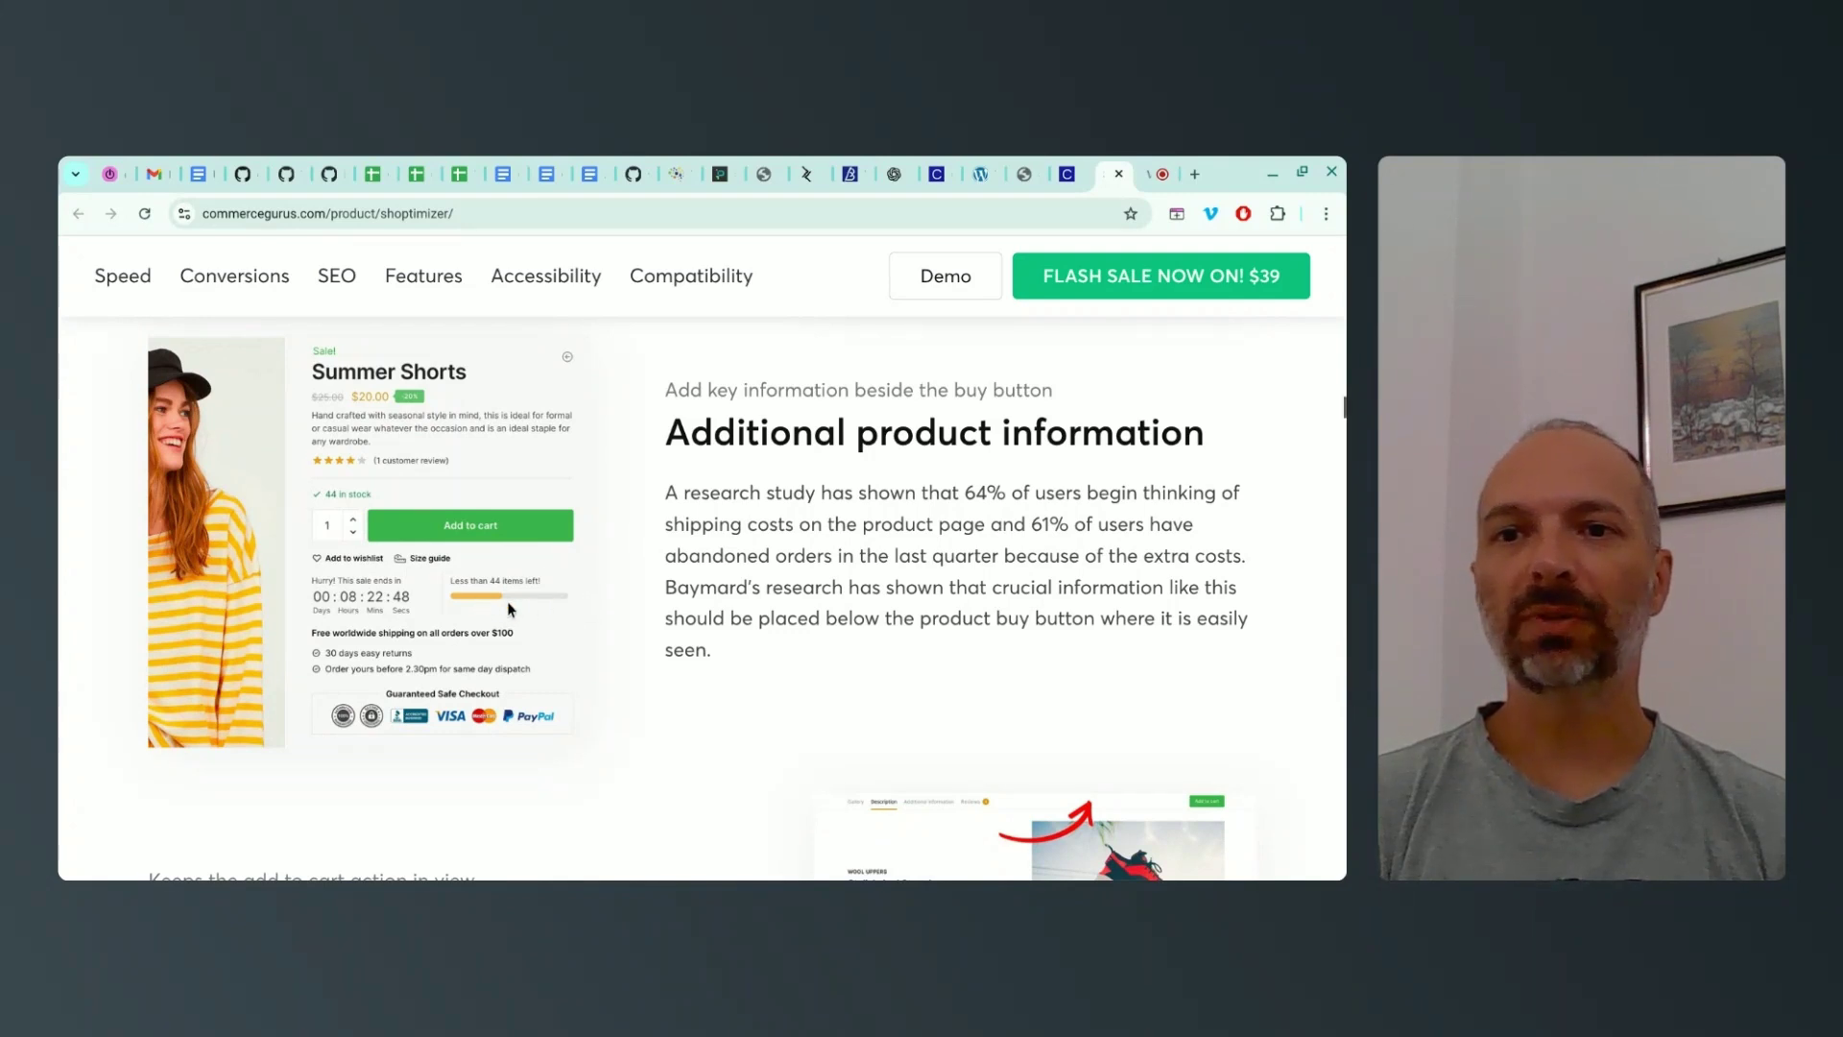
scroll(507, 605, "down", 1)
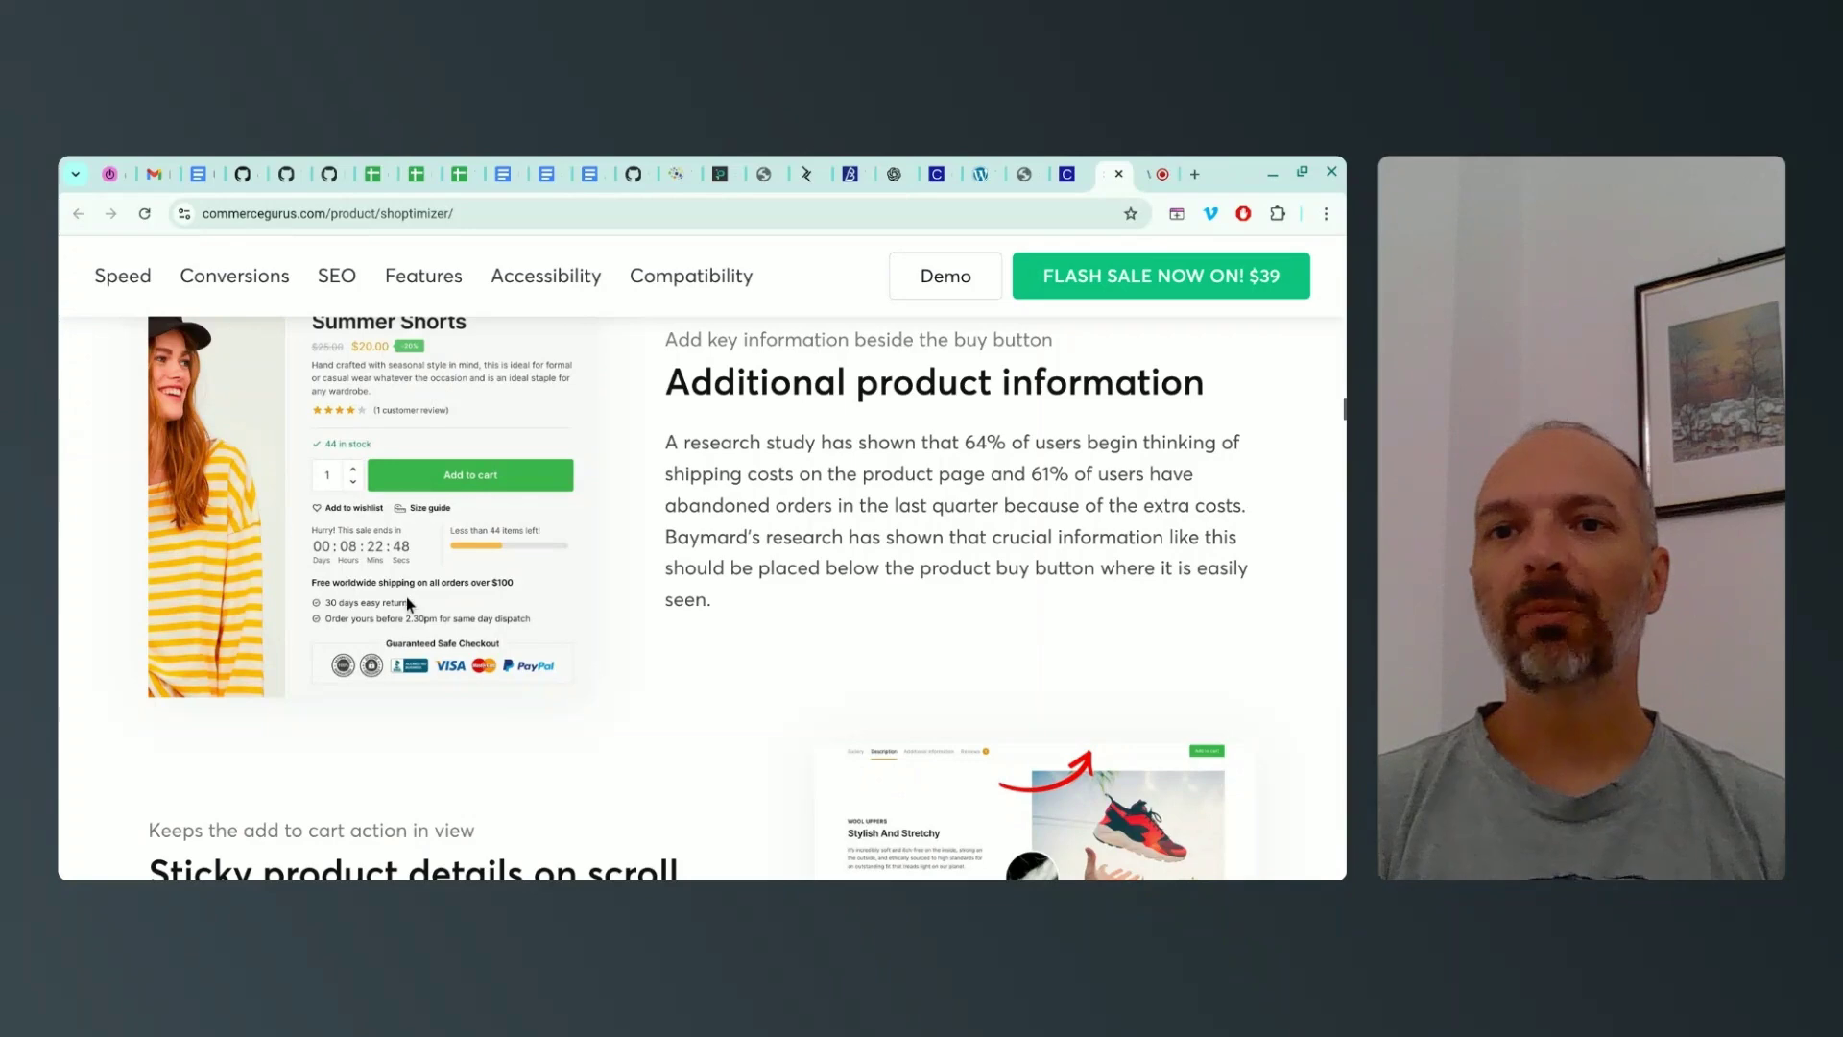
scroll(676, 531, "down", 15)
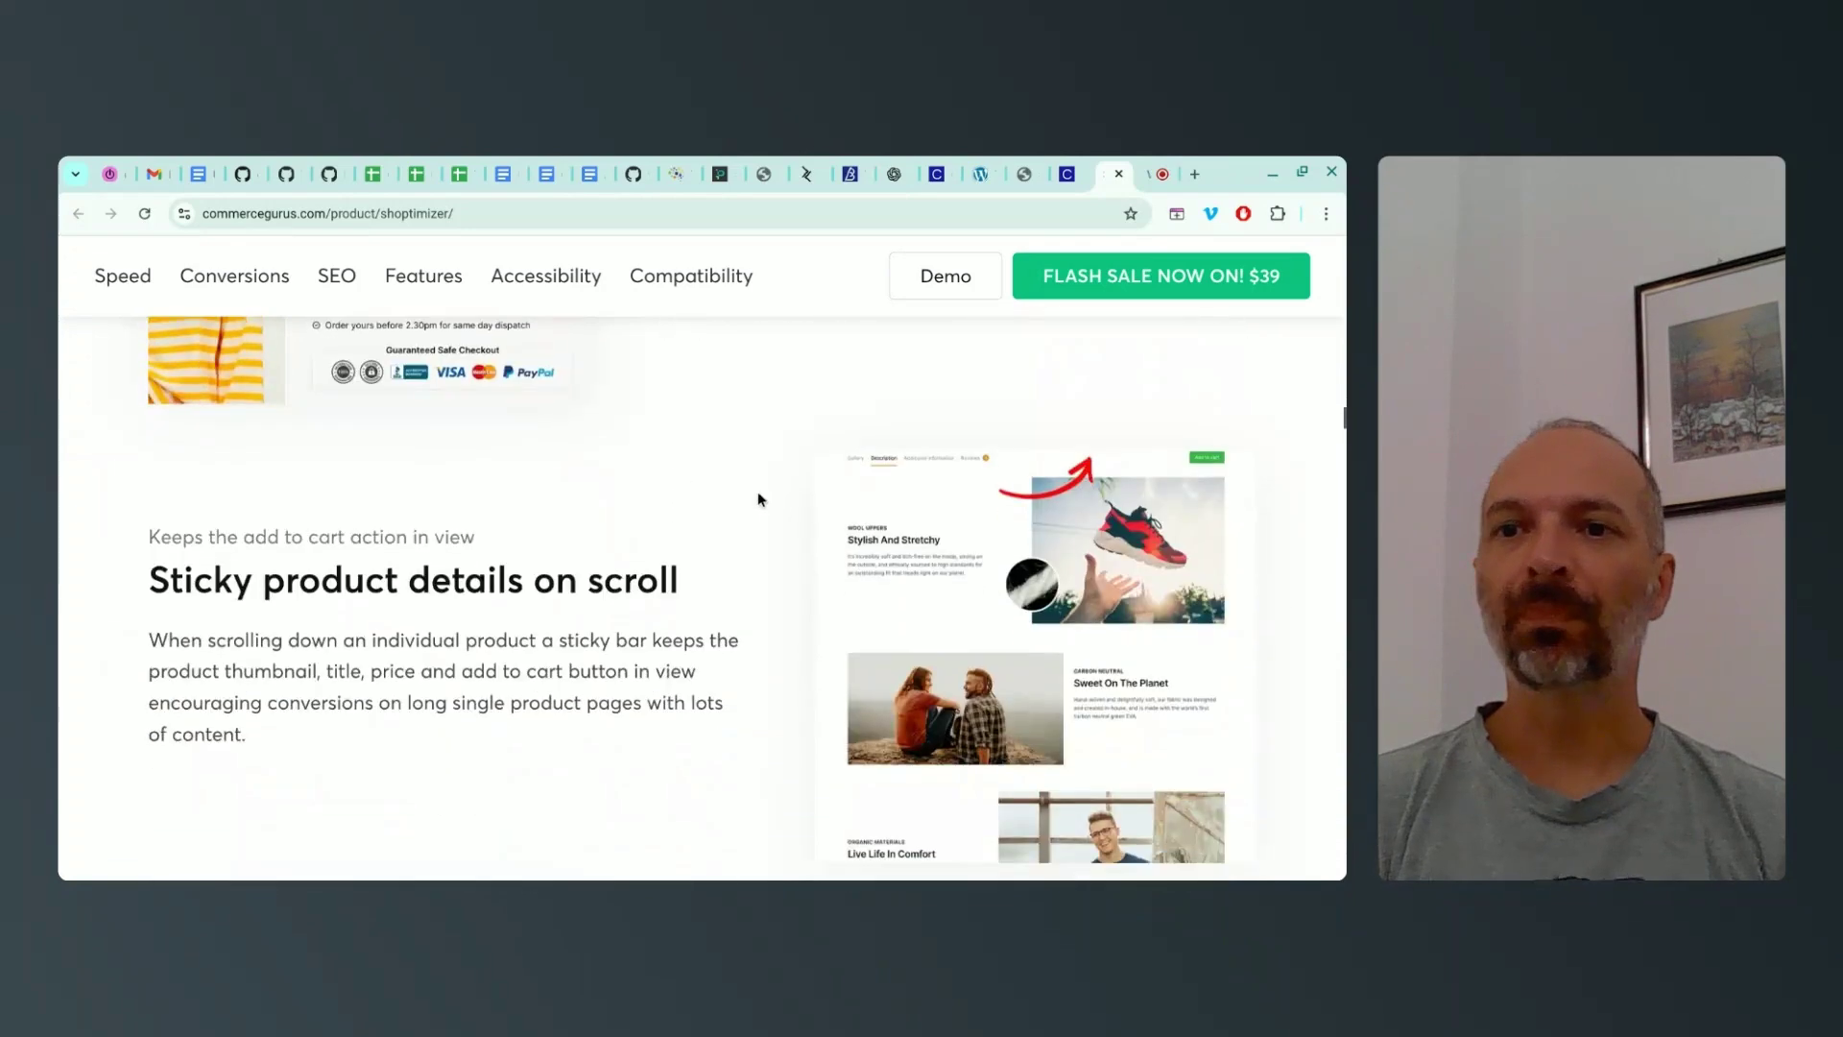
scroll(677, 595, "down", 10)
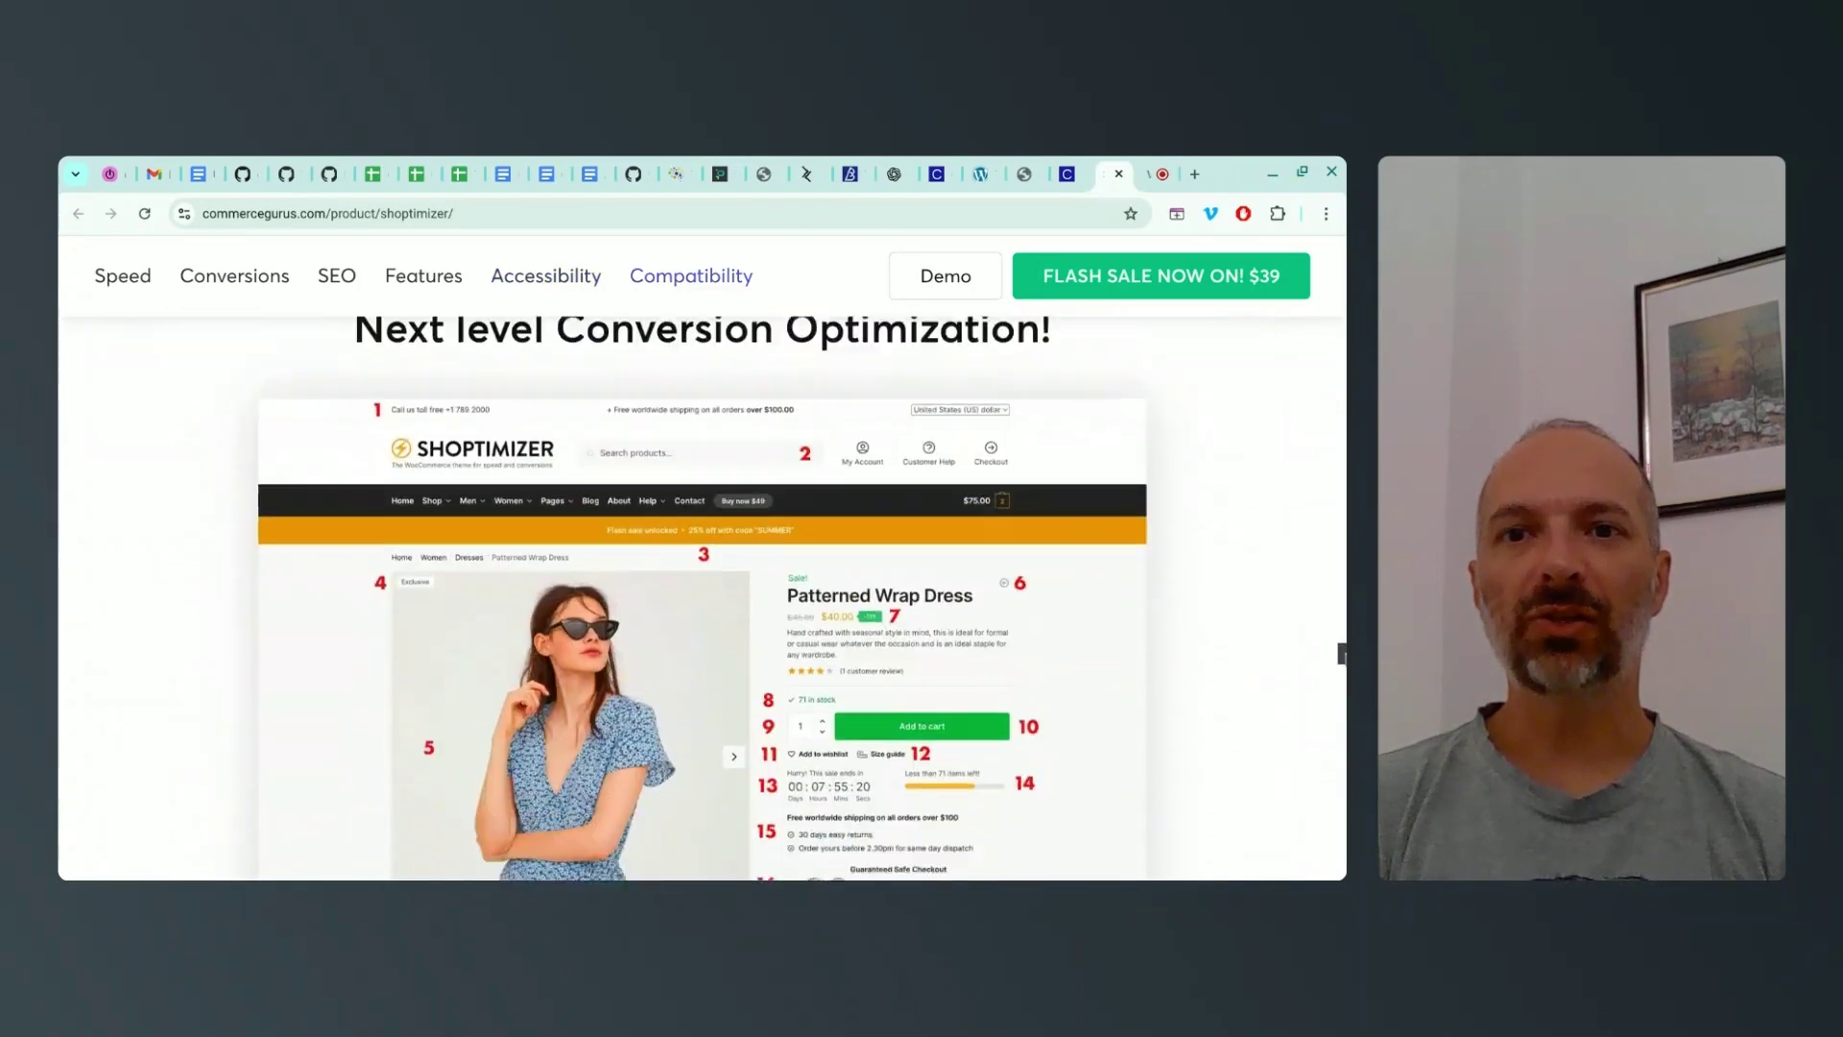
mouse_move(1342, 679)
left_mouse_down()
mouse_move(1342, 650)
mouse_move(1342, 682)
left_mouse_up()
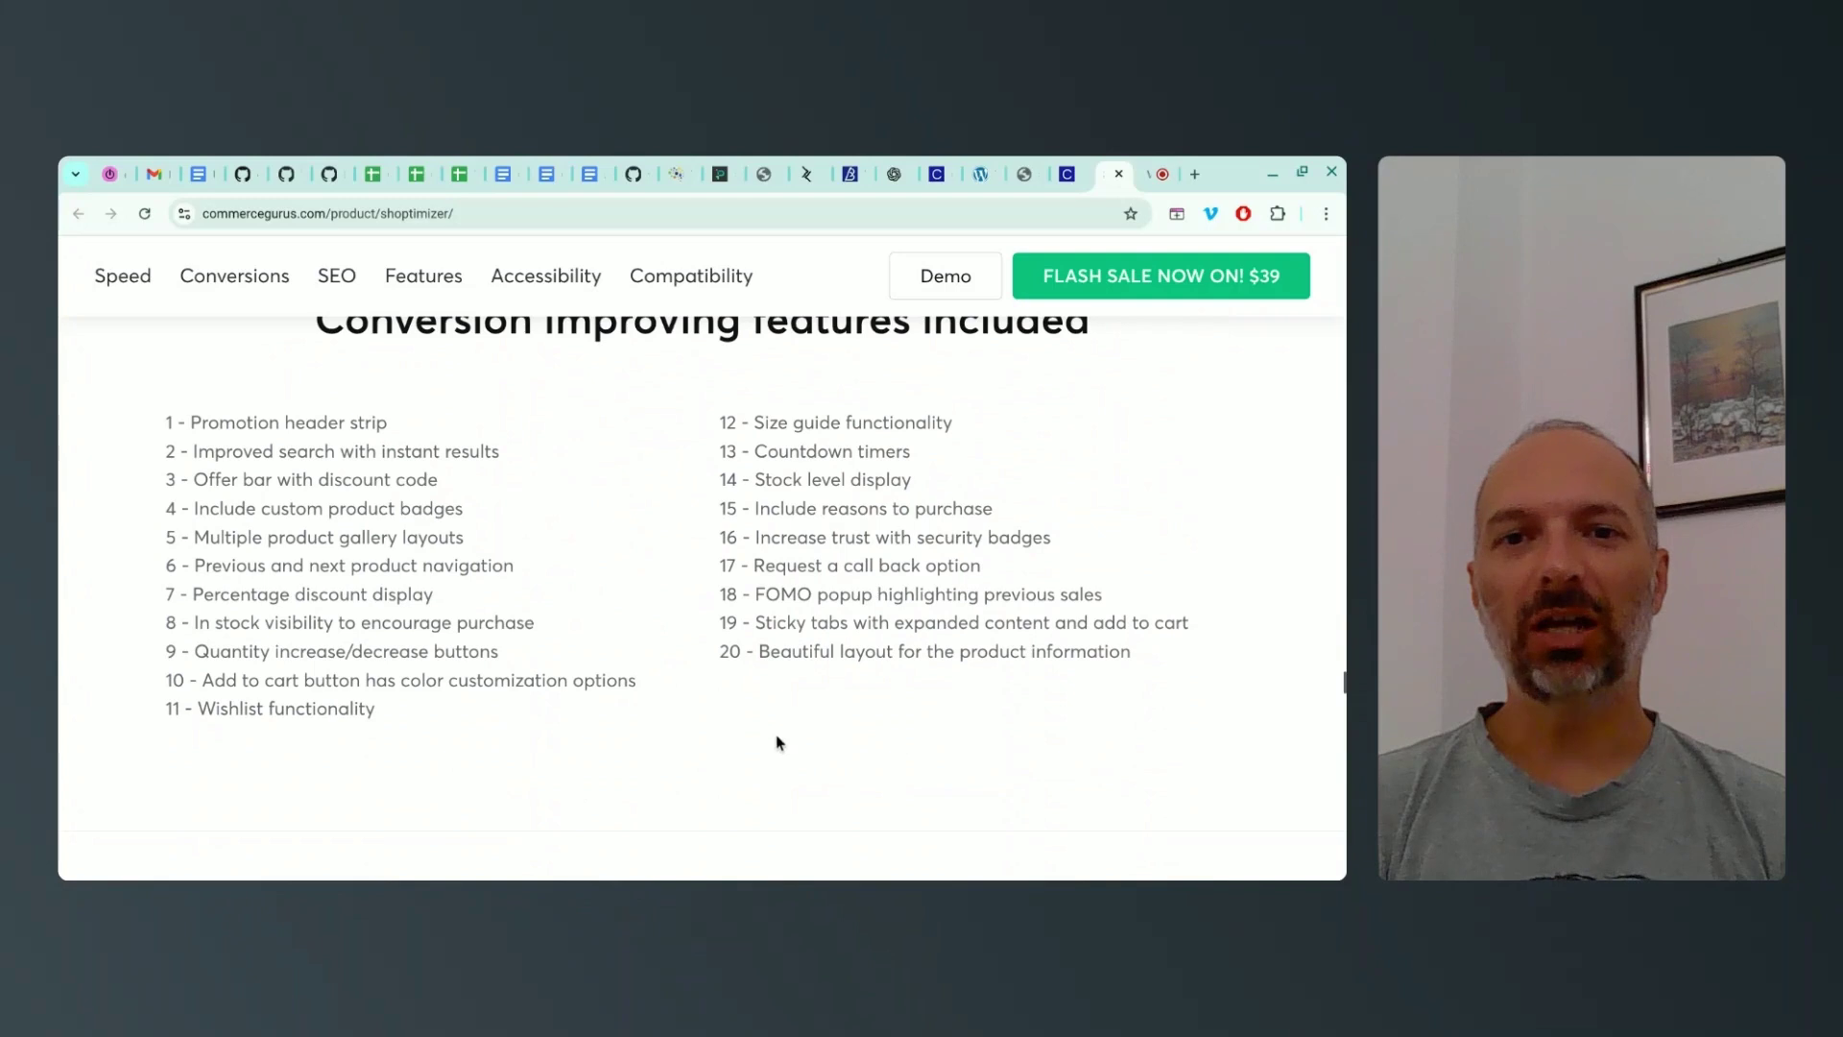
Highlight the list of conversion improving features and read on through the further reasons to choose Shoptimizer and the testimonials
left_click_drag(928, 723, 179, 439)
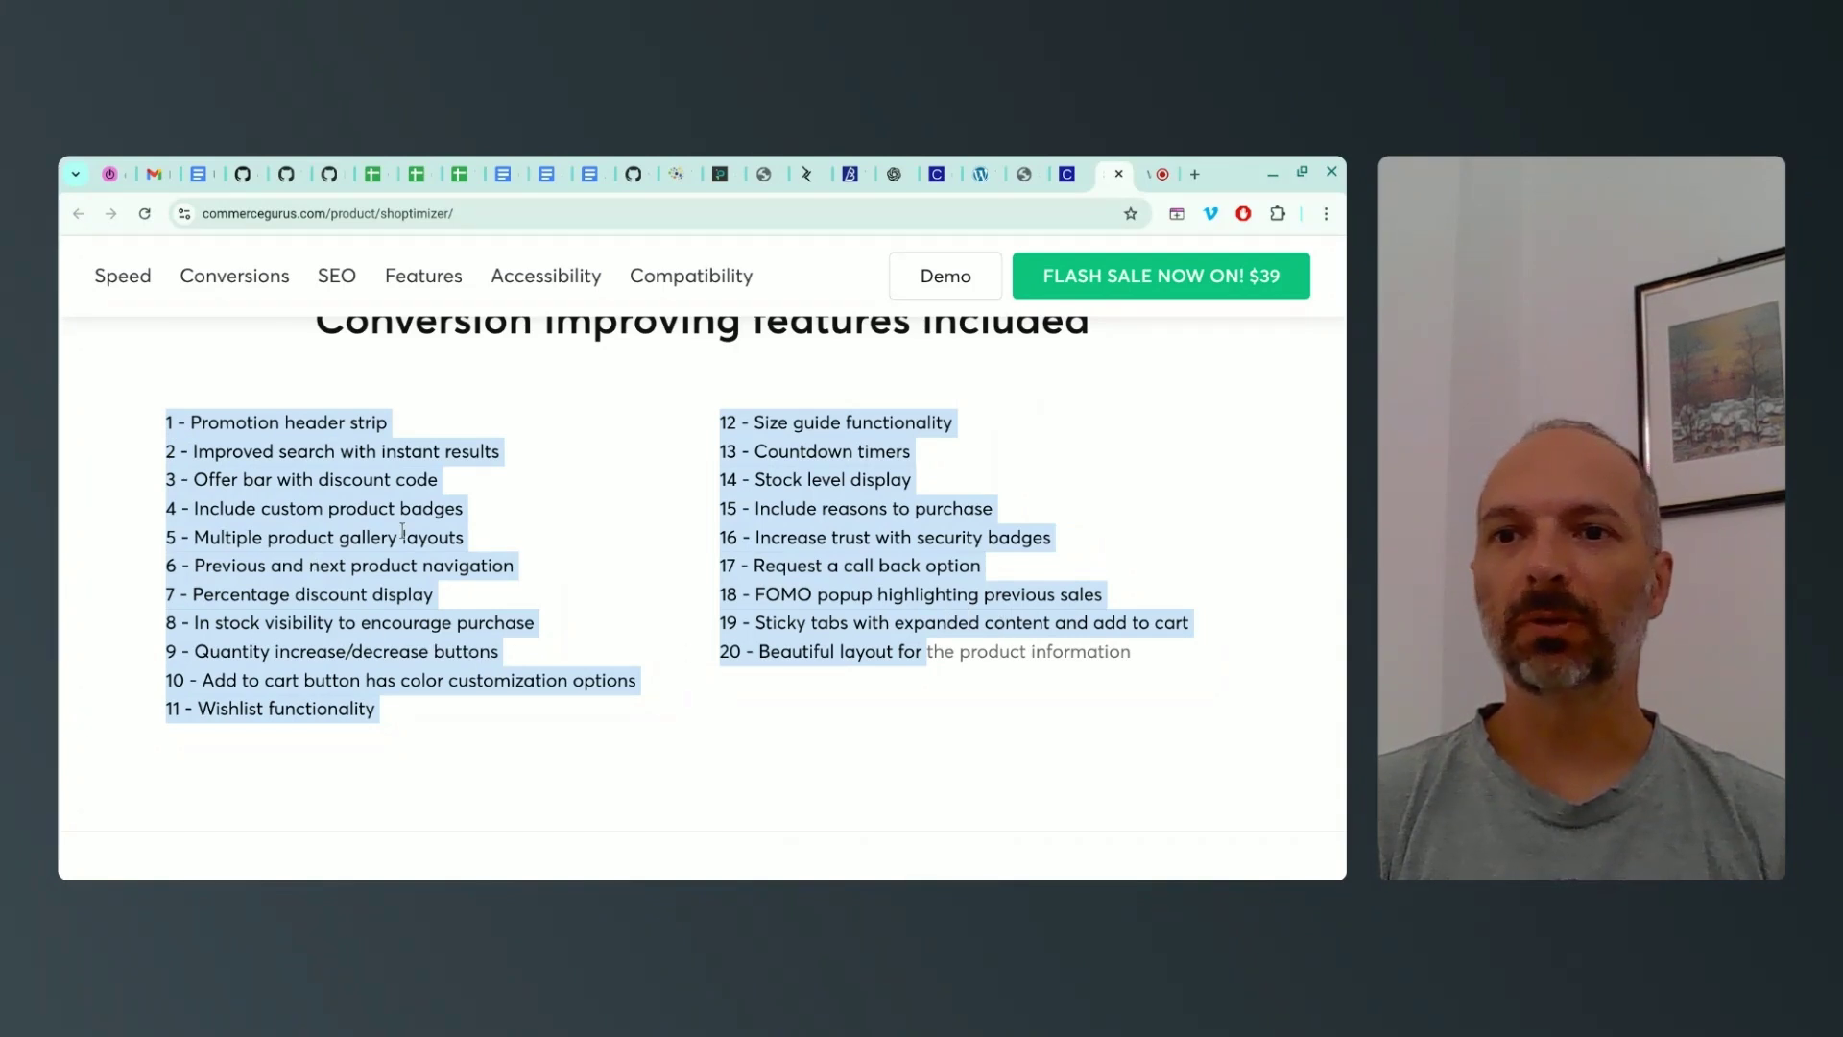
scroll(732, 536, "down", 1)
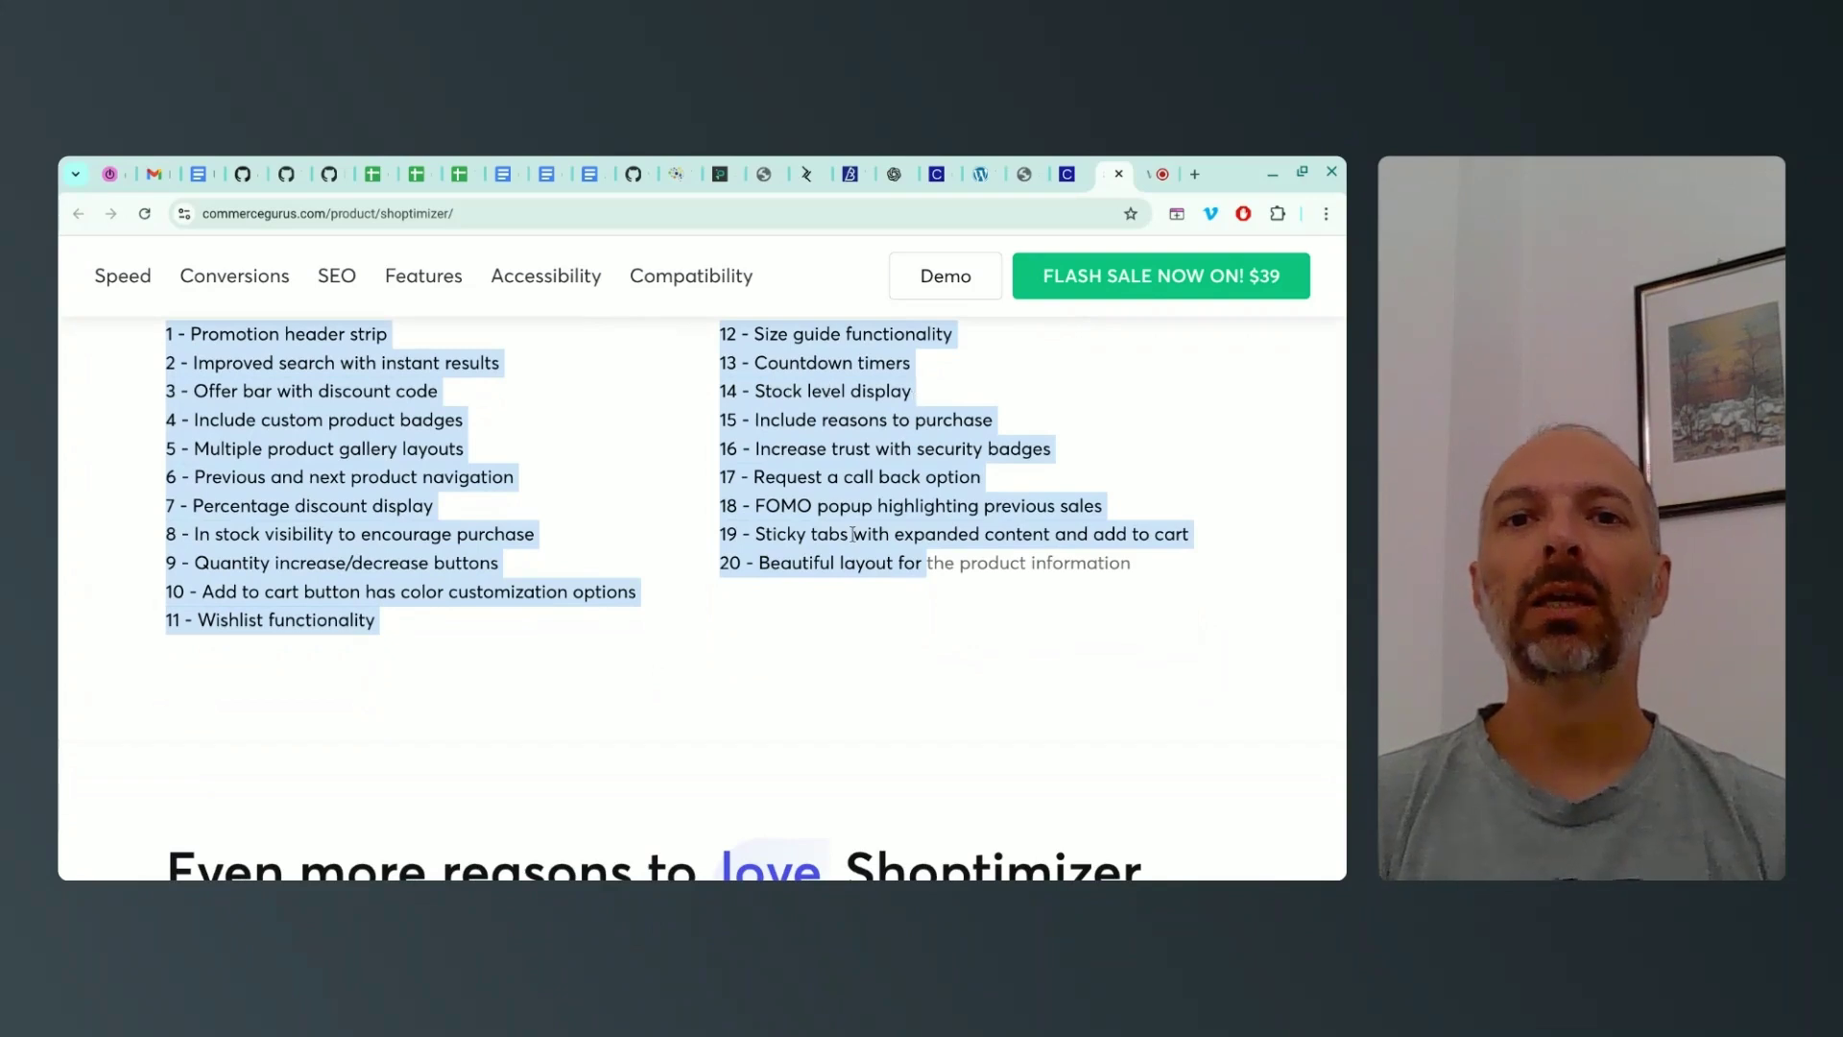
scroll(855, 528, "down", 2)
scroll(715, 526, "down", 3)
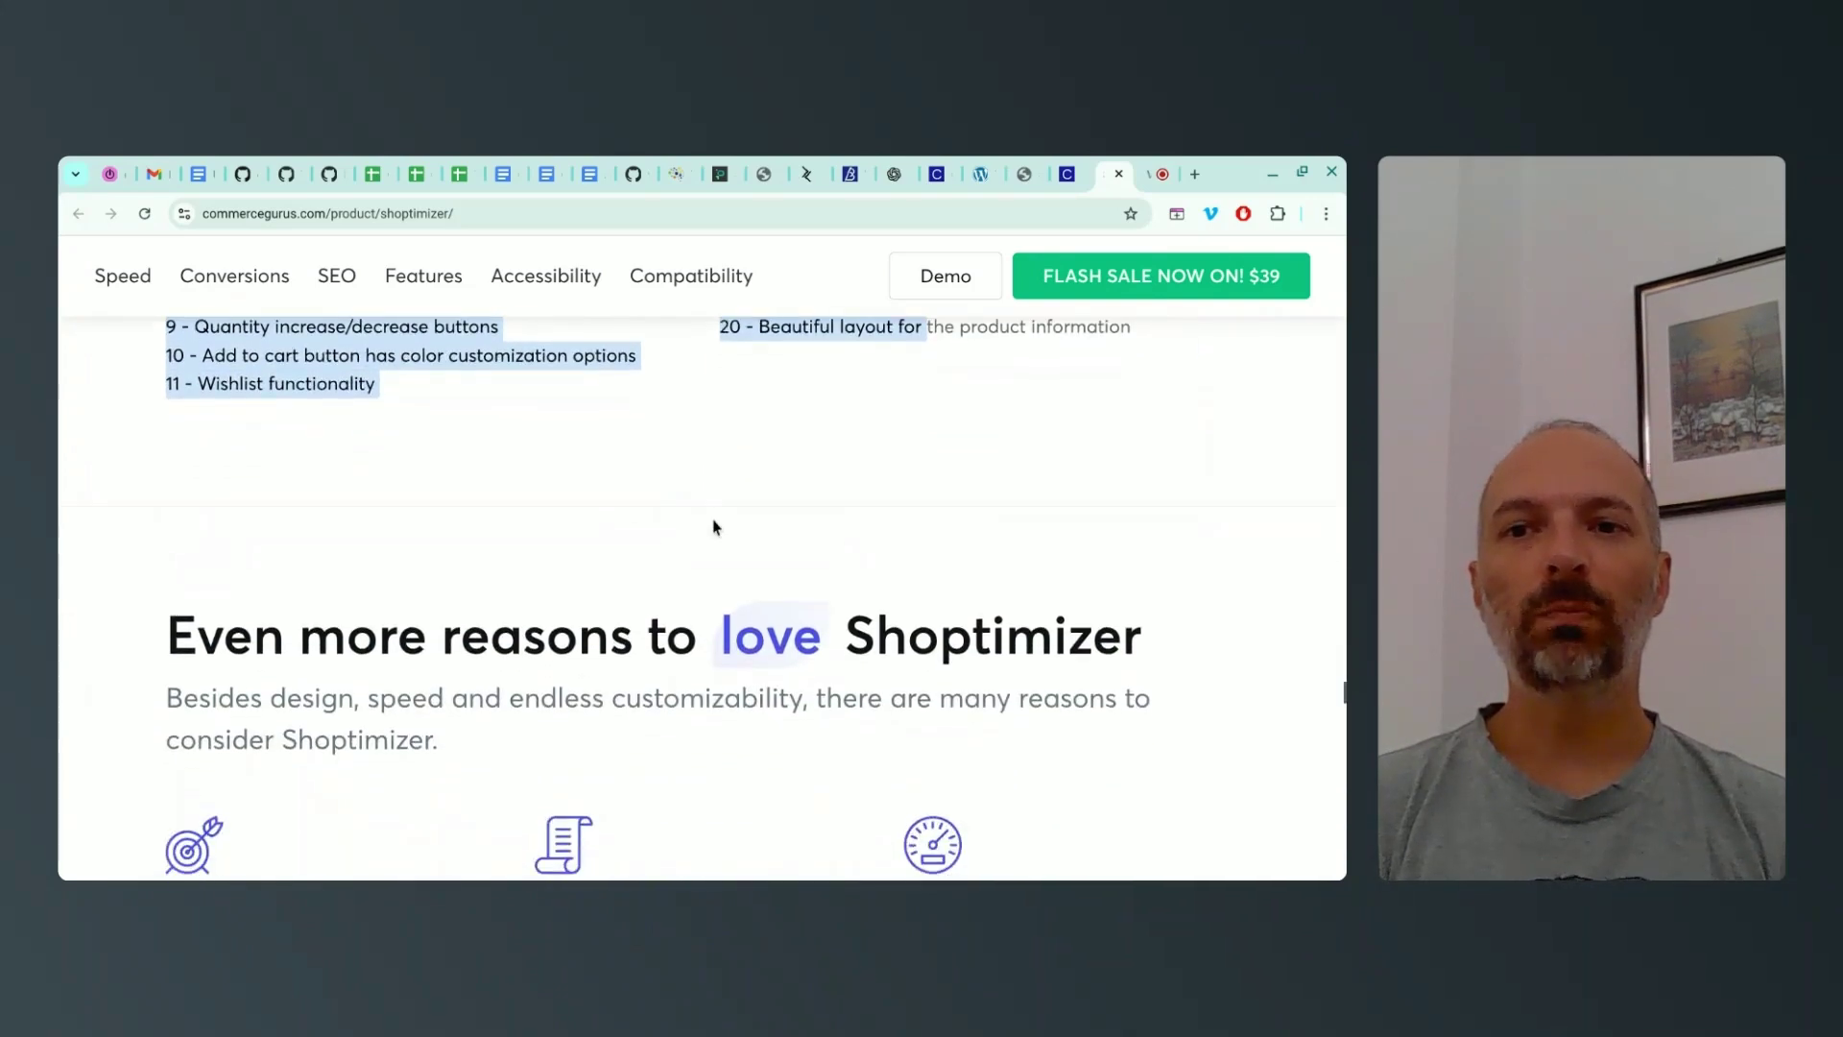
scroll(1286, 650, "down", 10)
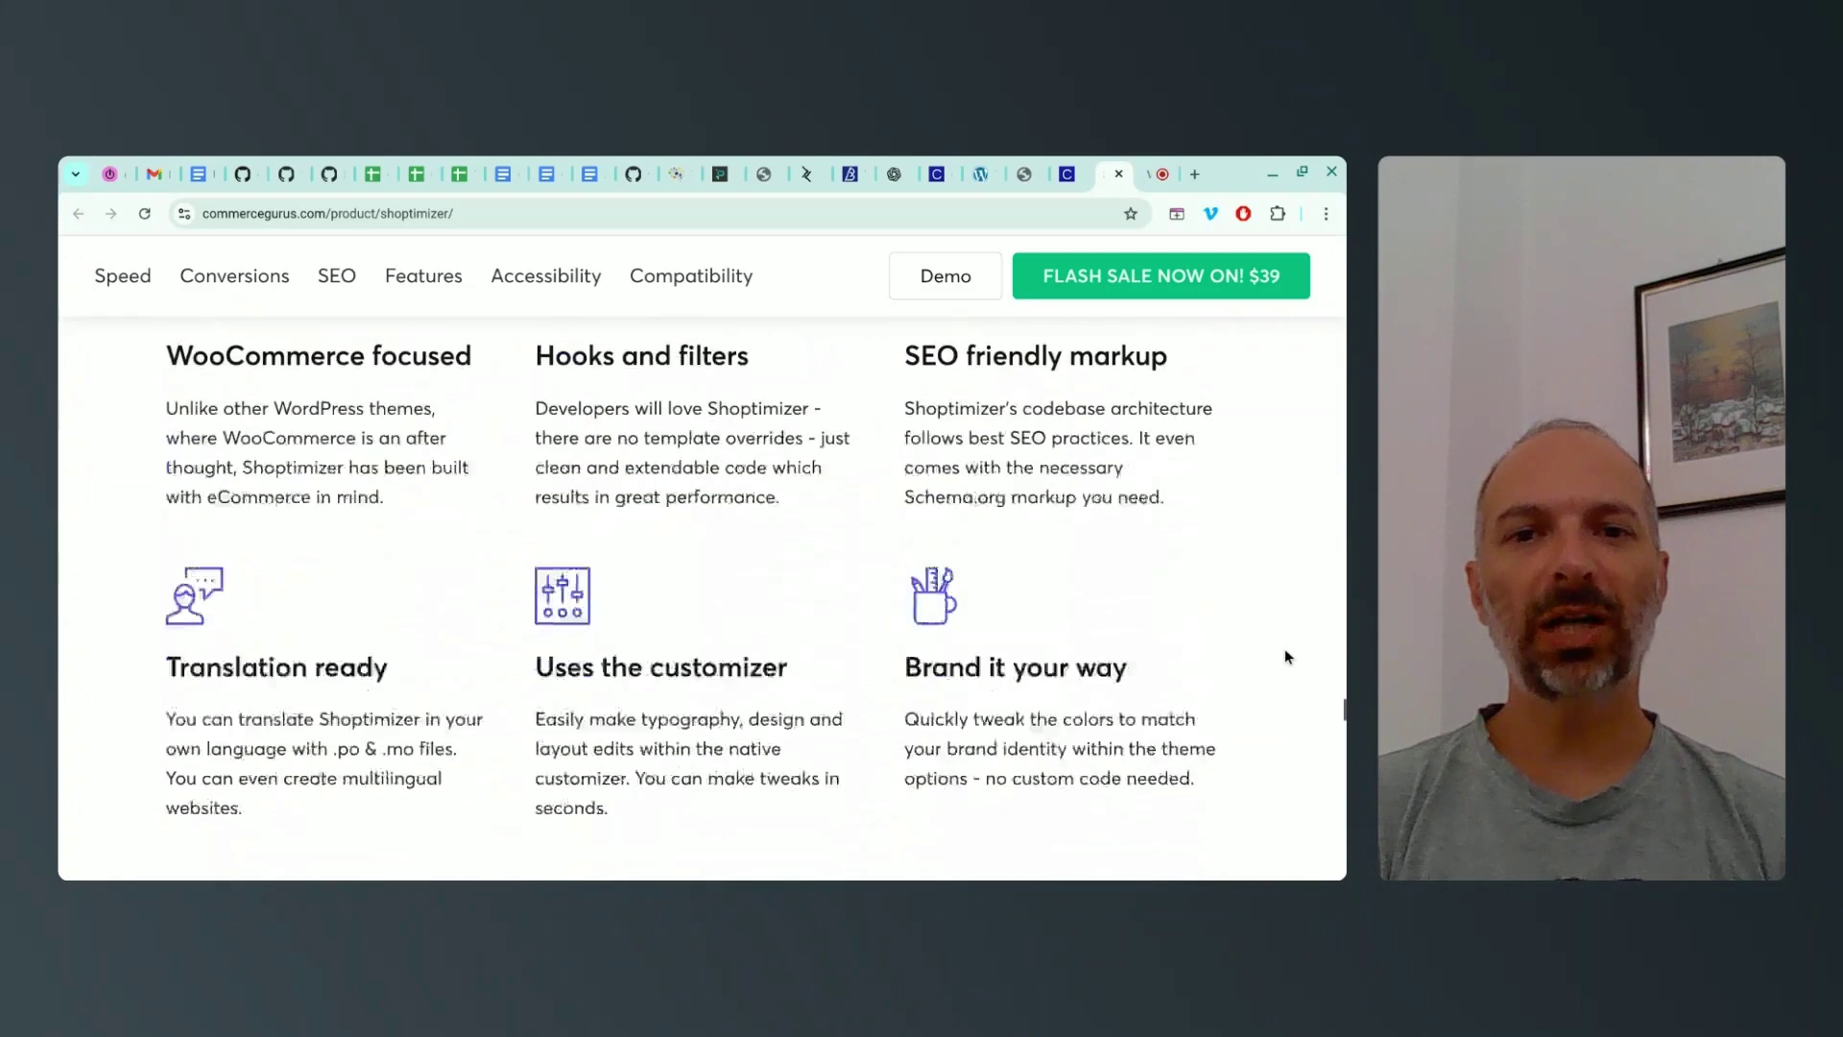
scroll(1287, 658, "down", 2)
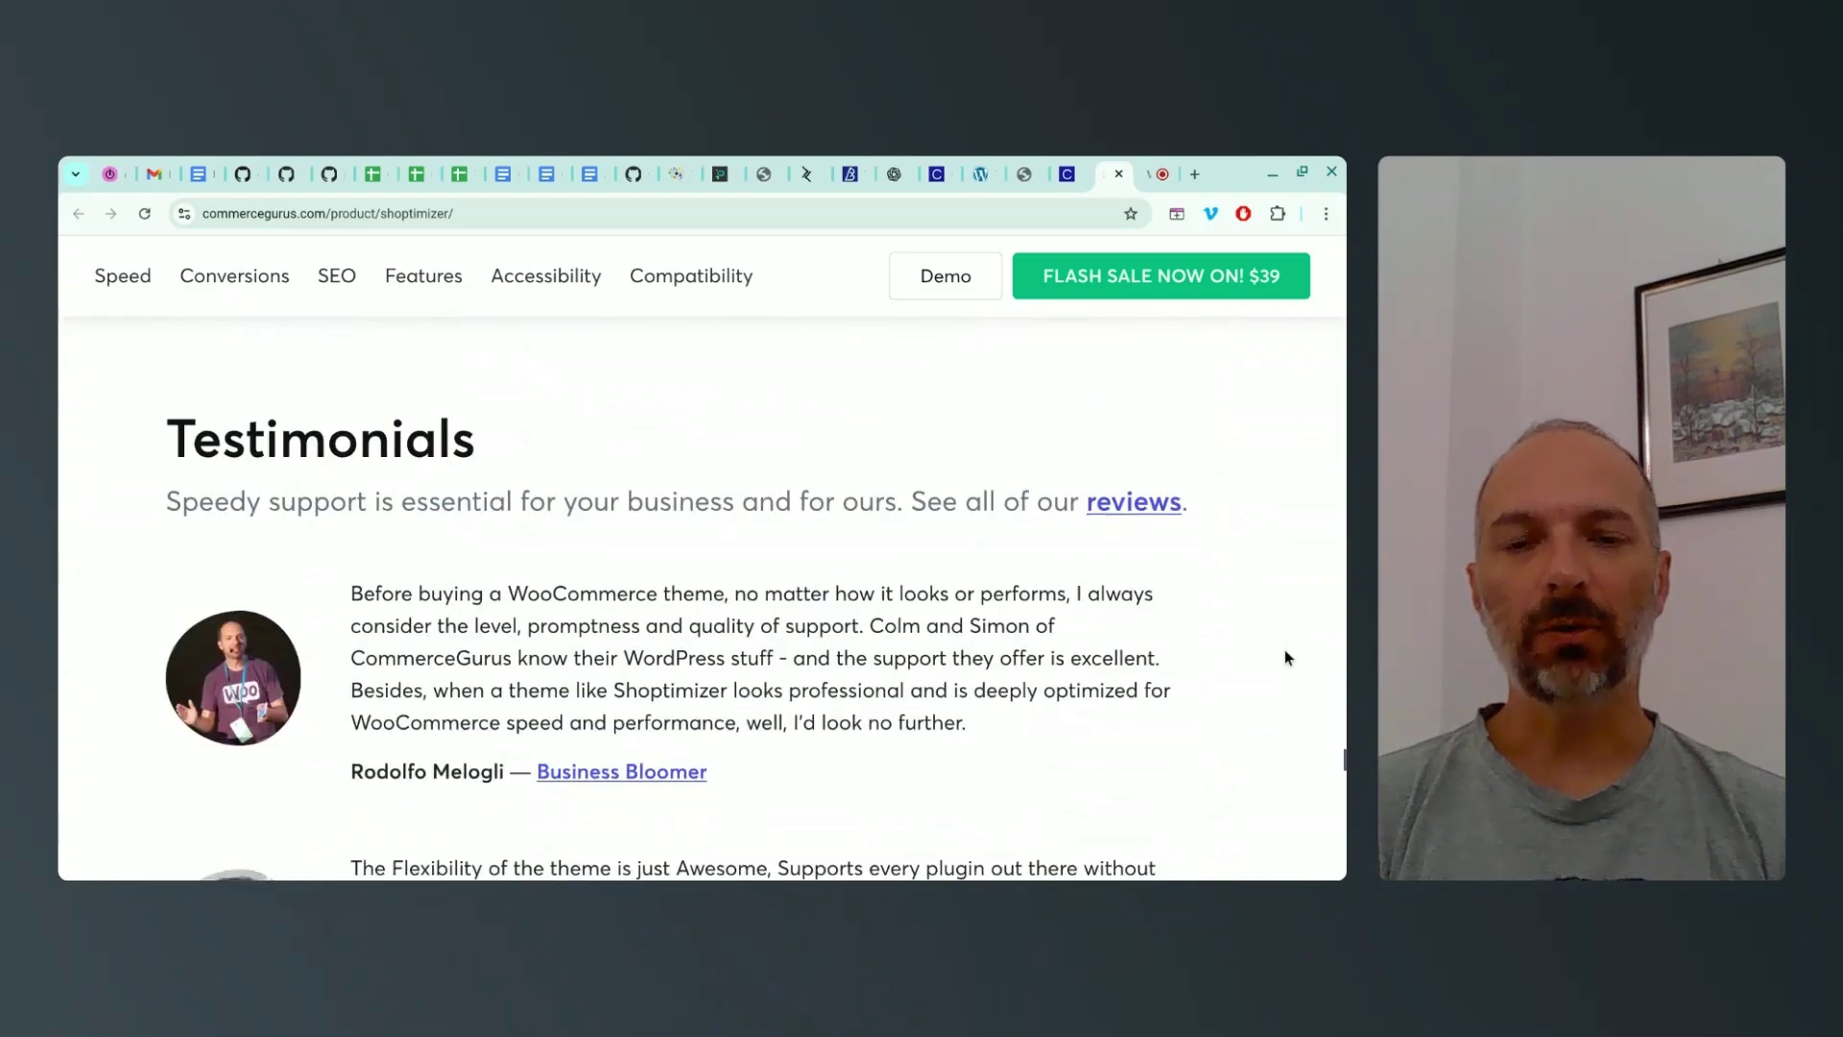
scroll(1288, 657, "down", 1)
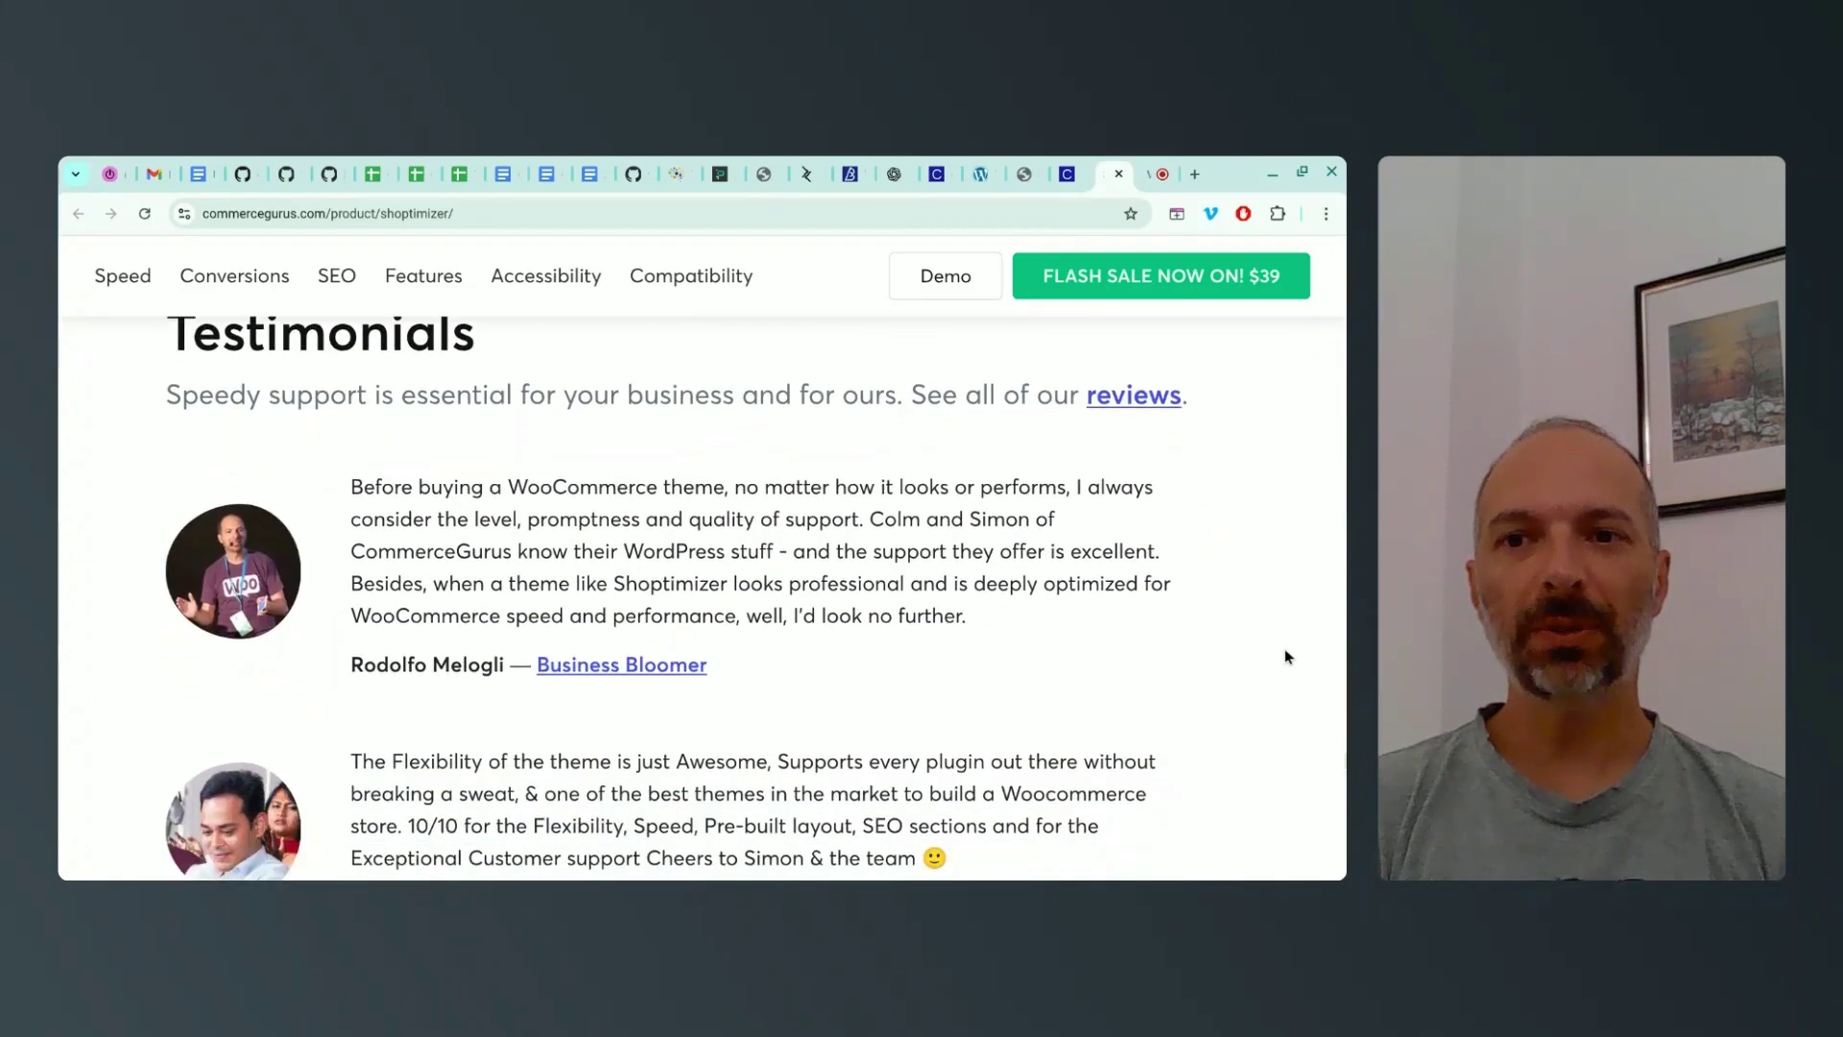
Switch to the Style Sheet PDF and review the brand's typeface, color codes, gradient and logo variants
left_click(1024, 174)
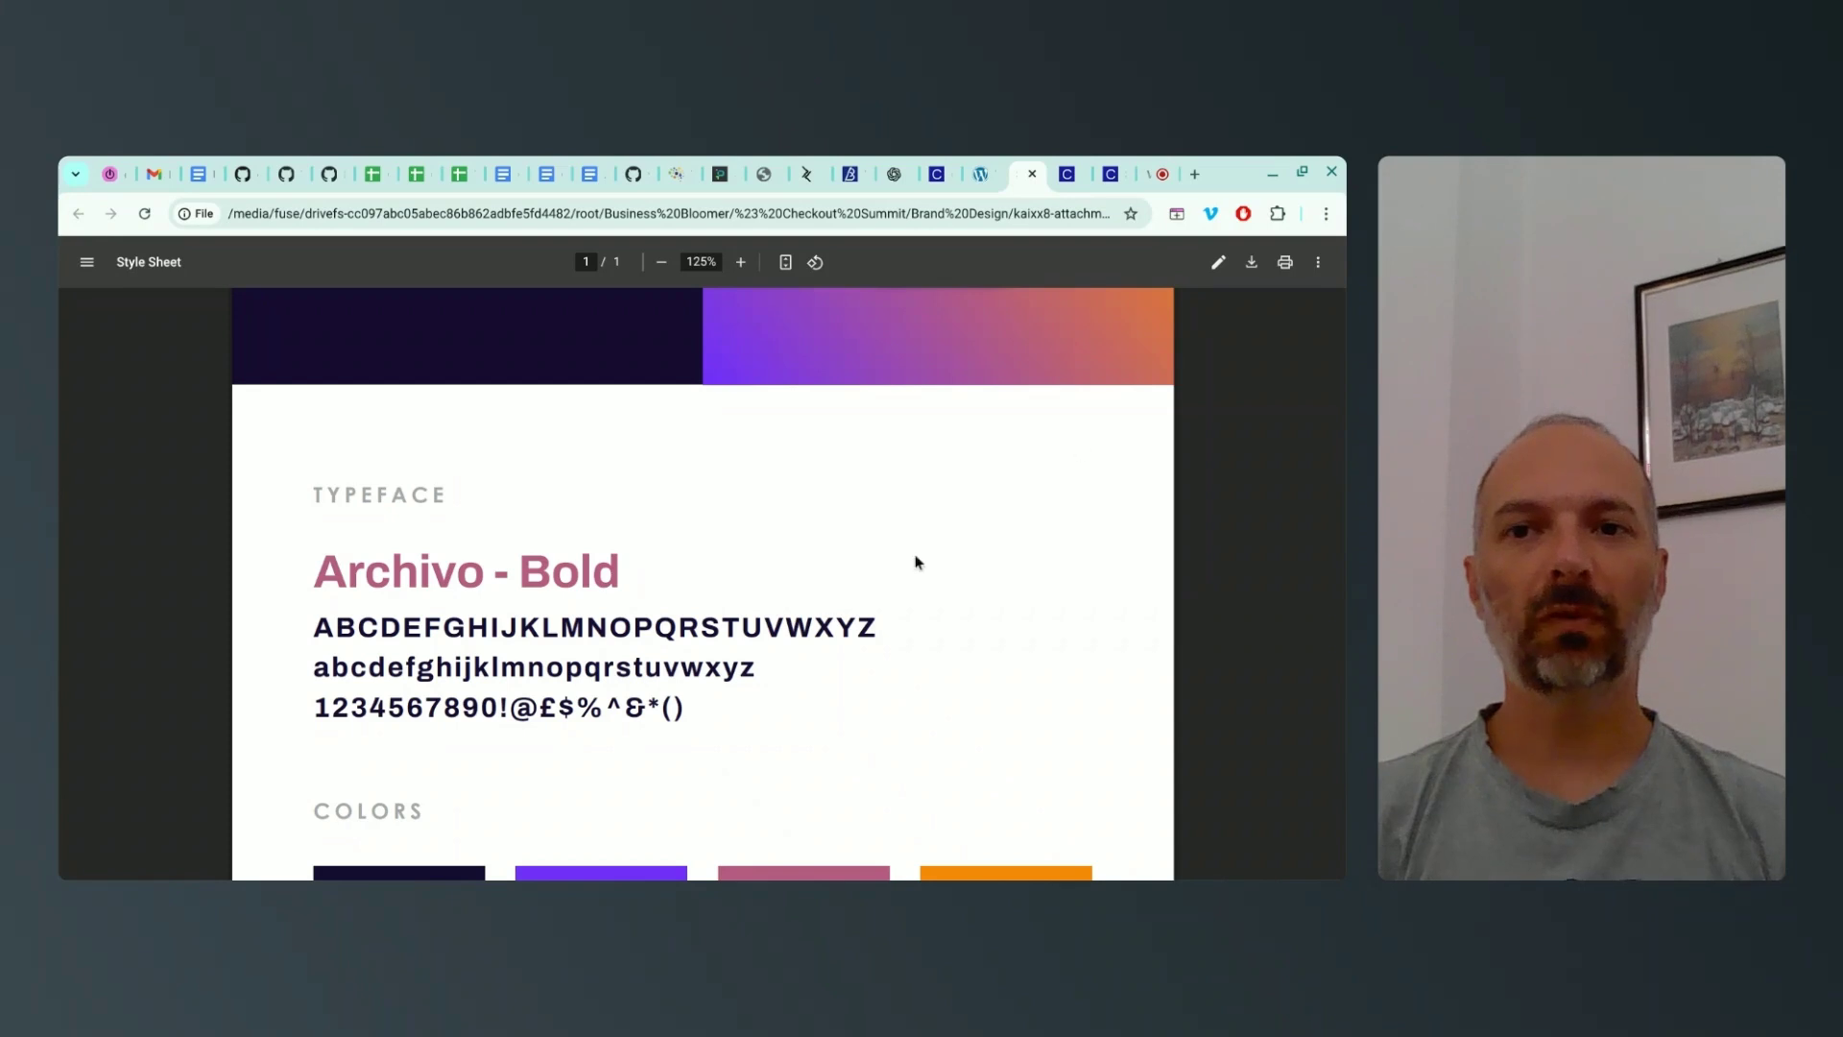
scroll(553, 597, "up", 8)
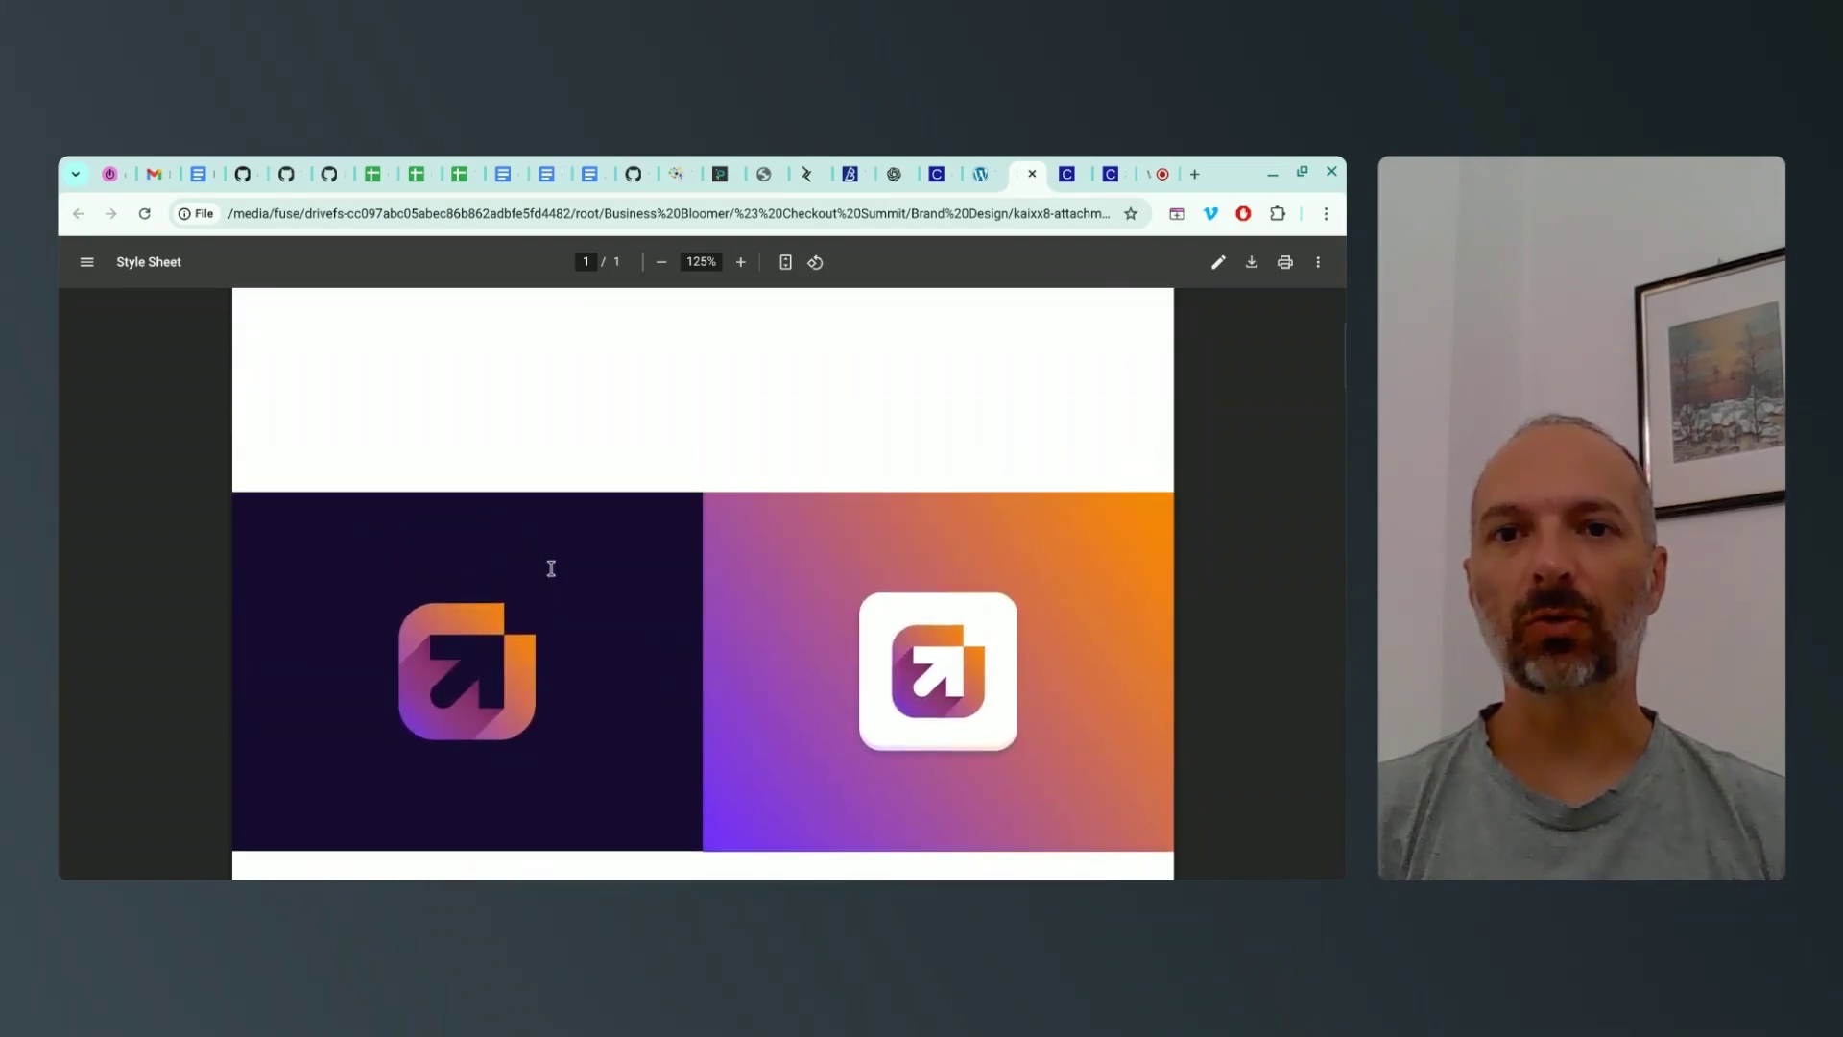
scroll(553, 574, "down", 15)
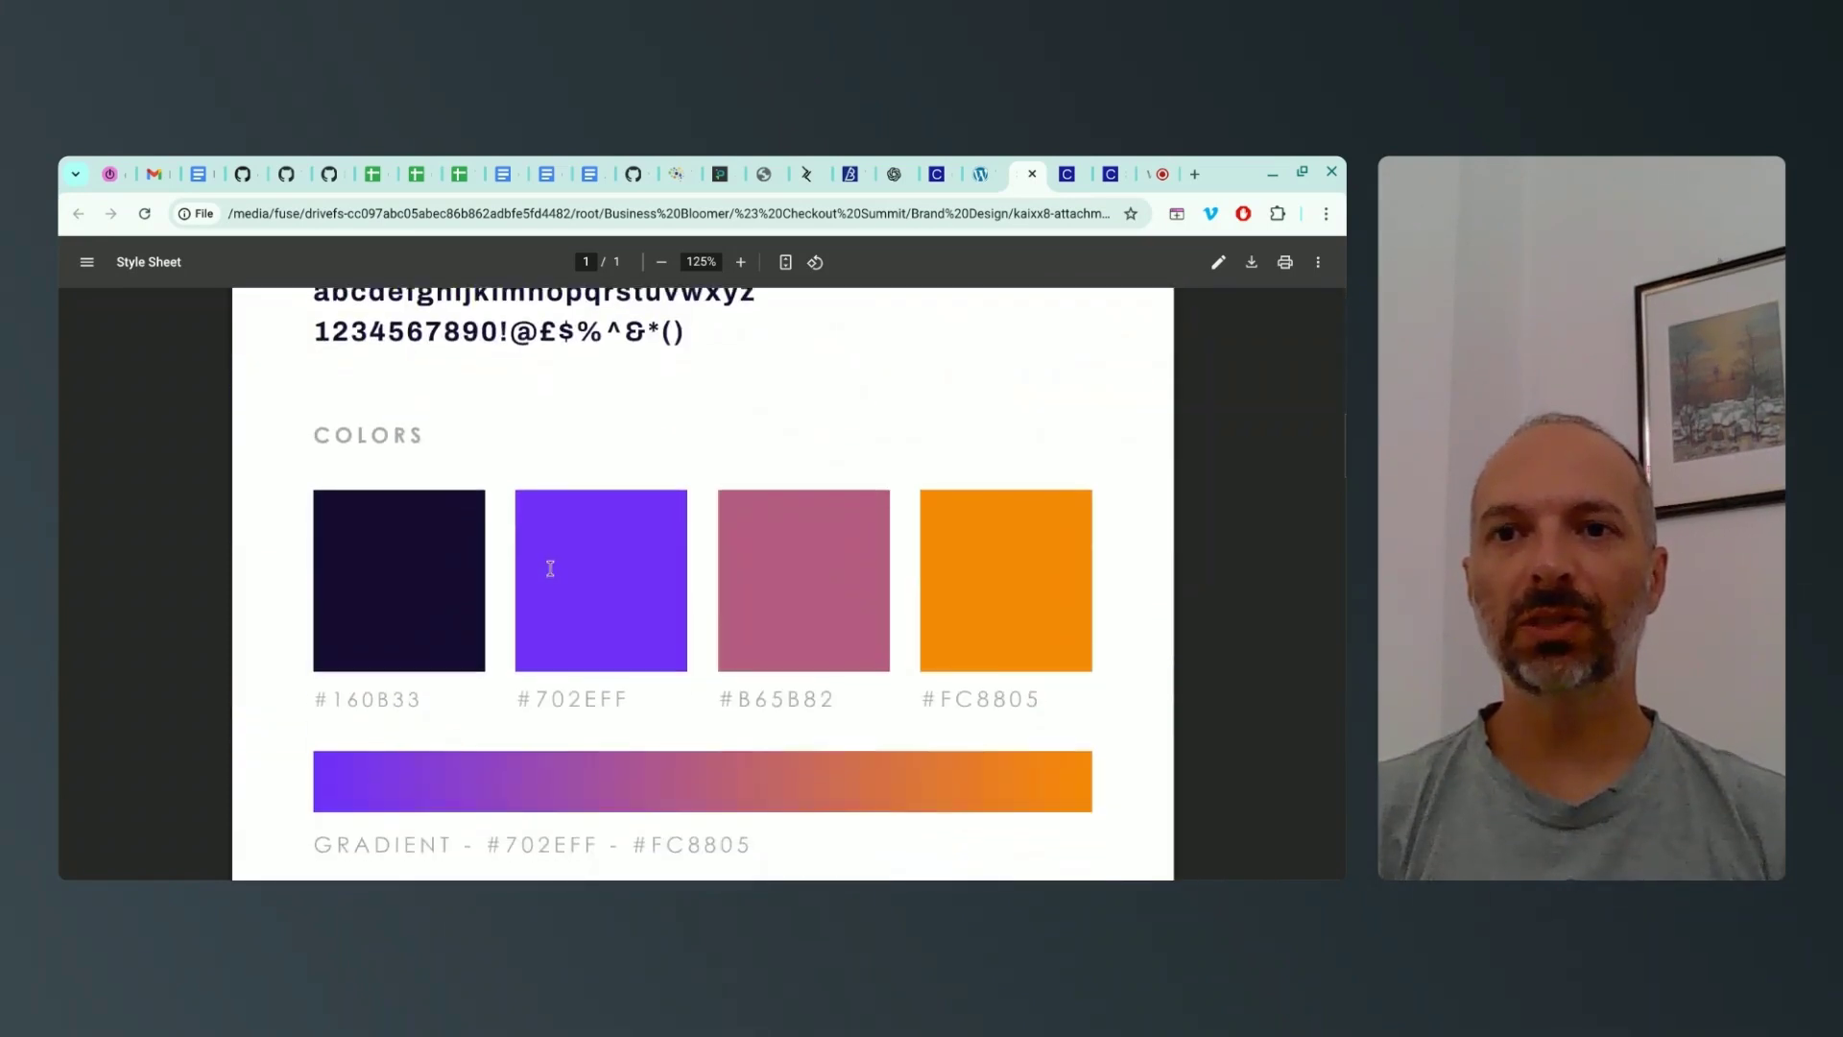
scroll(550, 568, "down", 12)
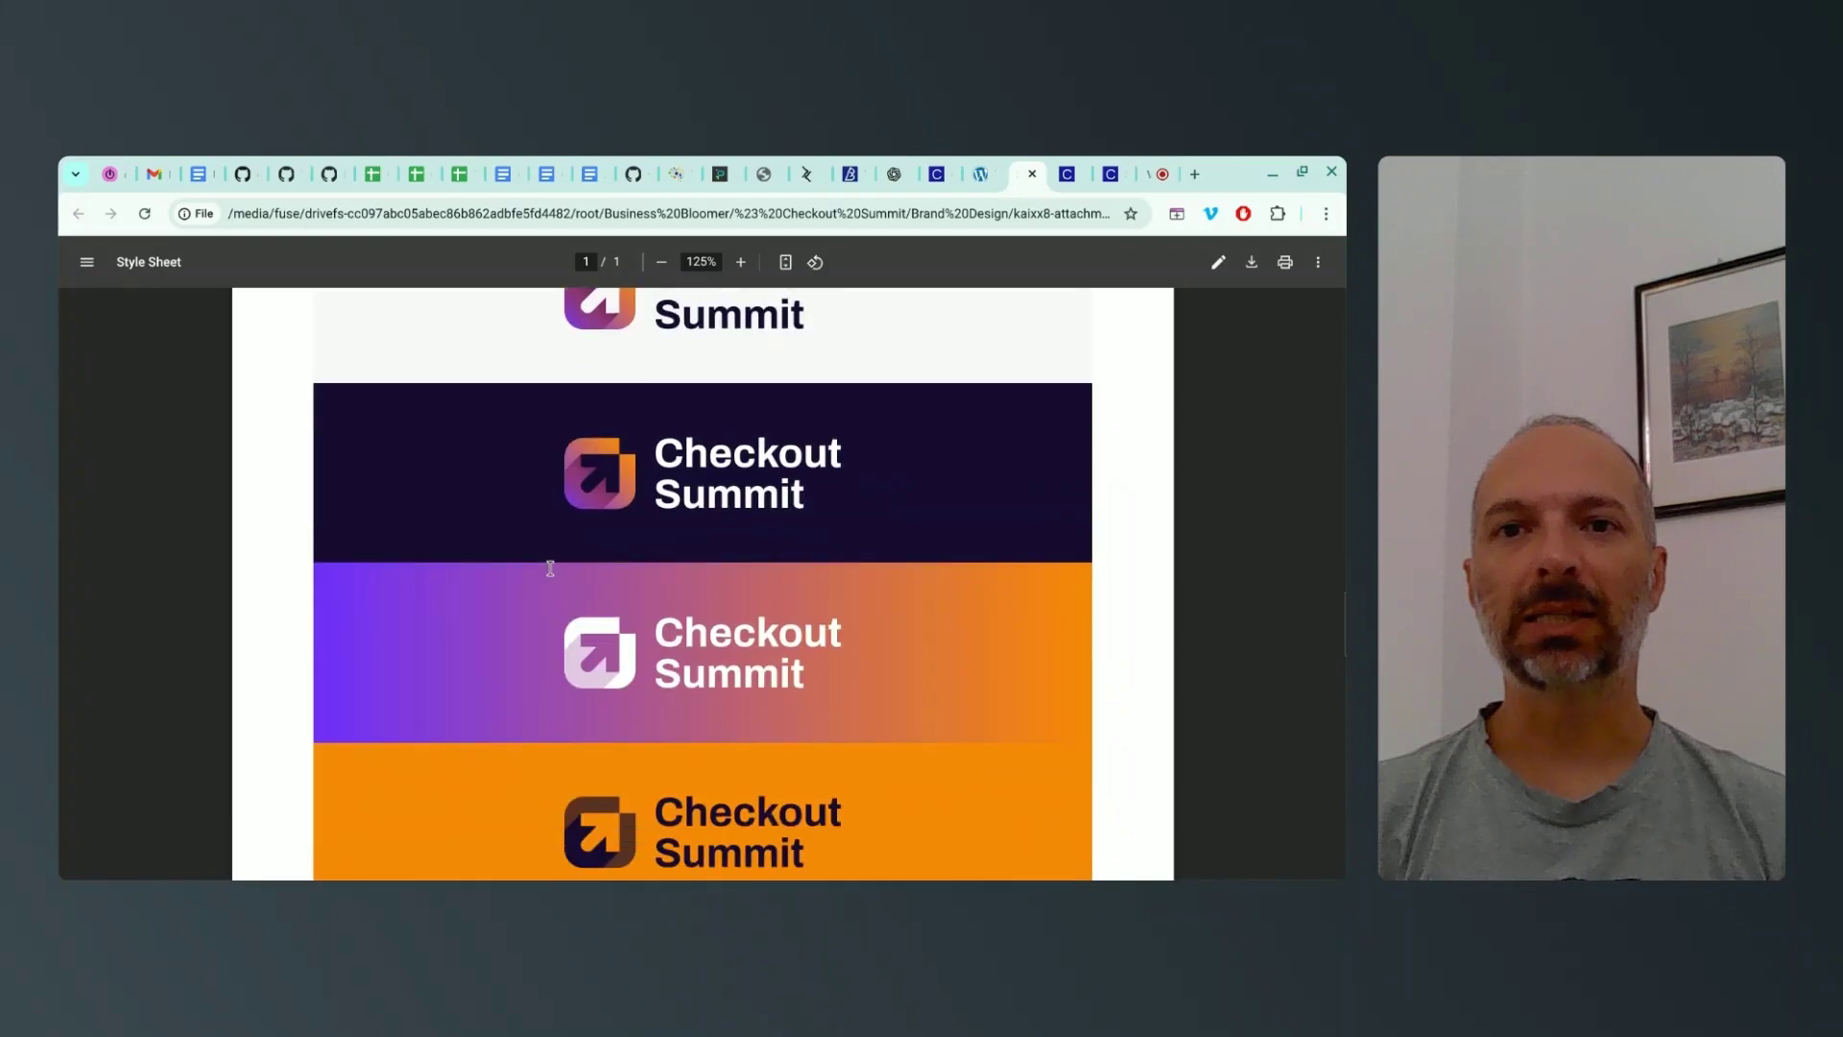
scroll(550, 568, "up", 9)
scroll(550, 568, "up", 10)
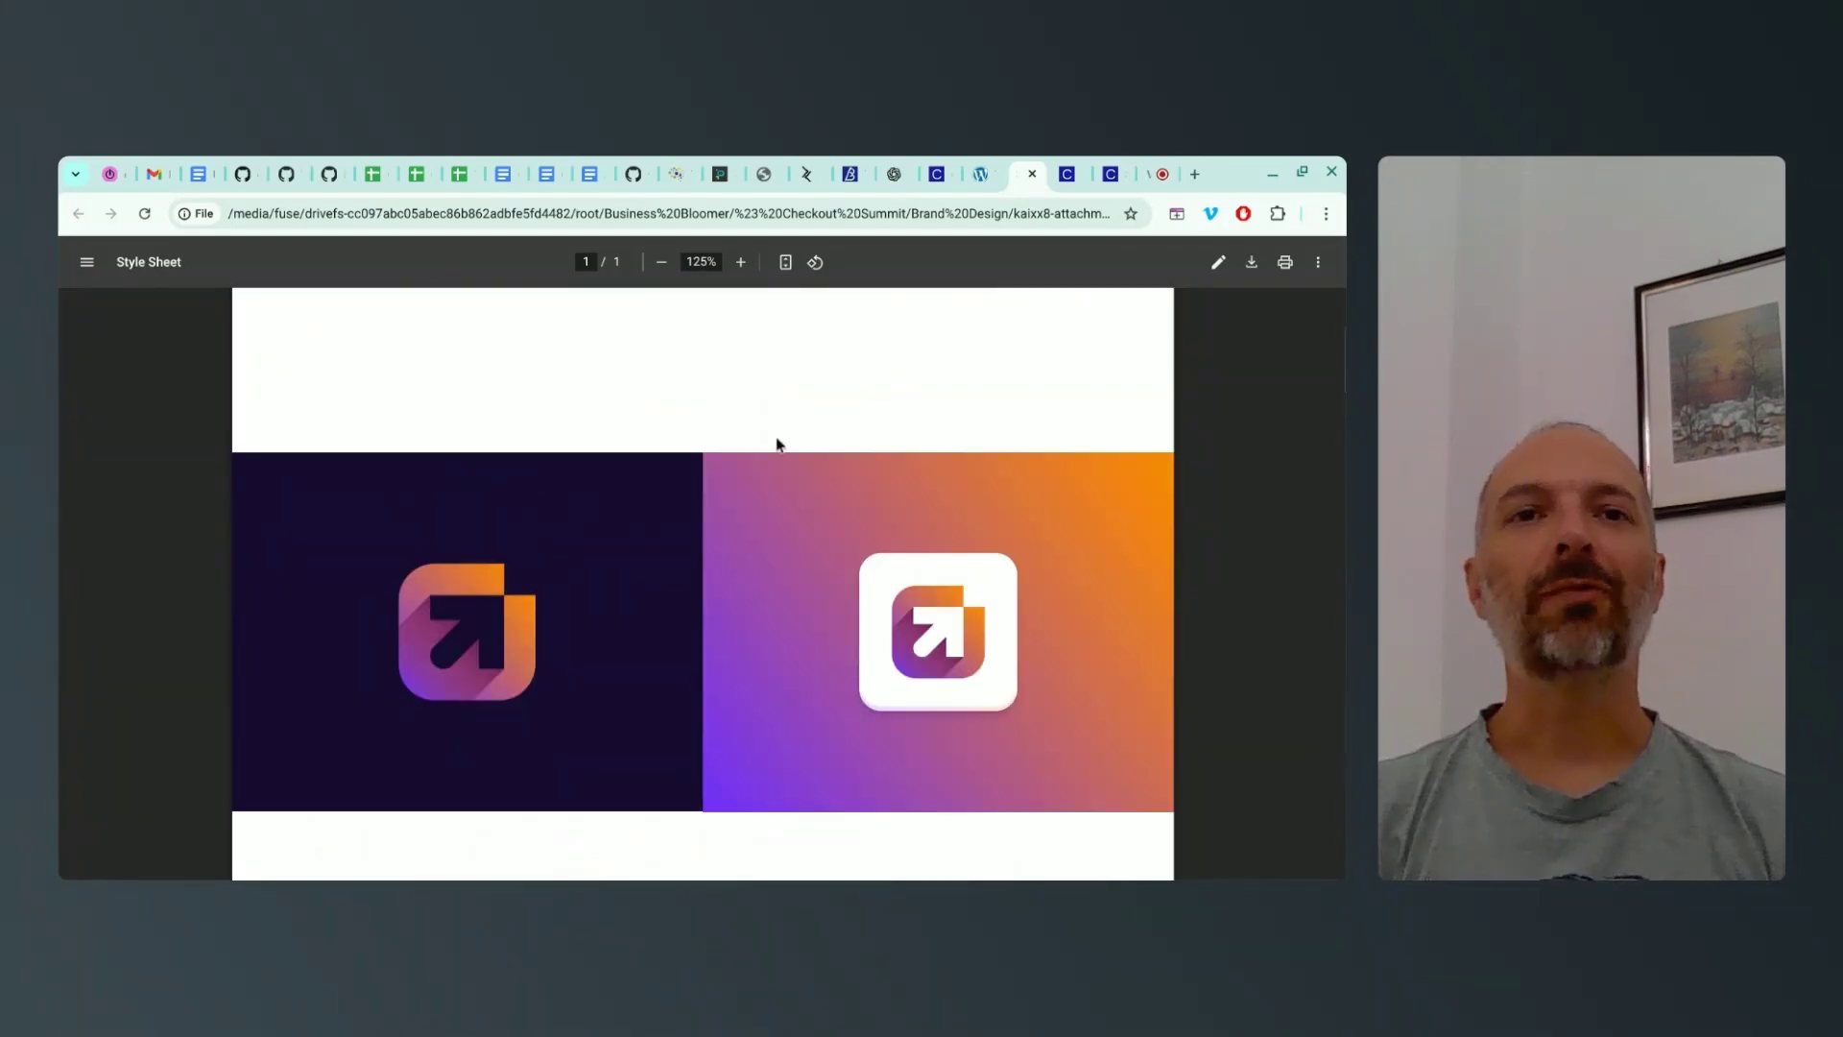
From the WordPress Themes page, open the Shoptimizer customizer, leave the Product Images settings and open Site Identity under General
left_click(980, 174)
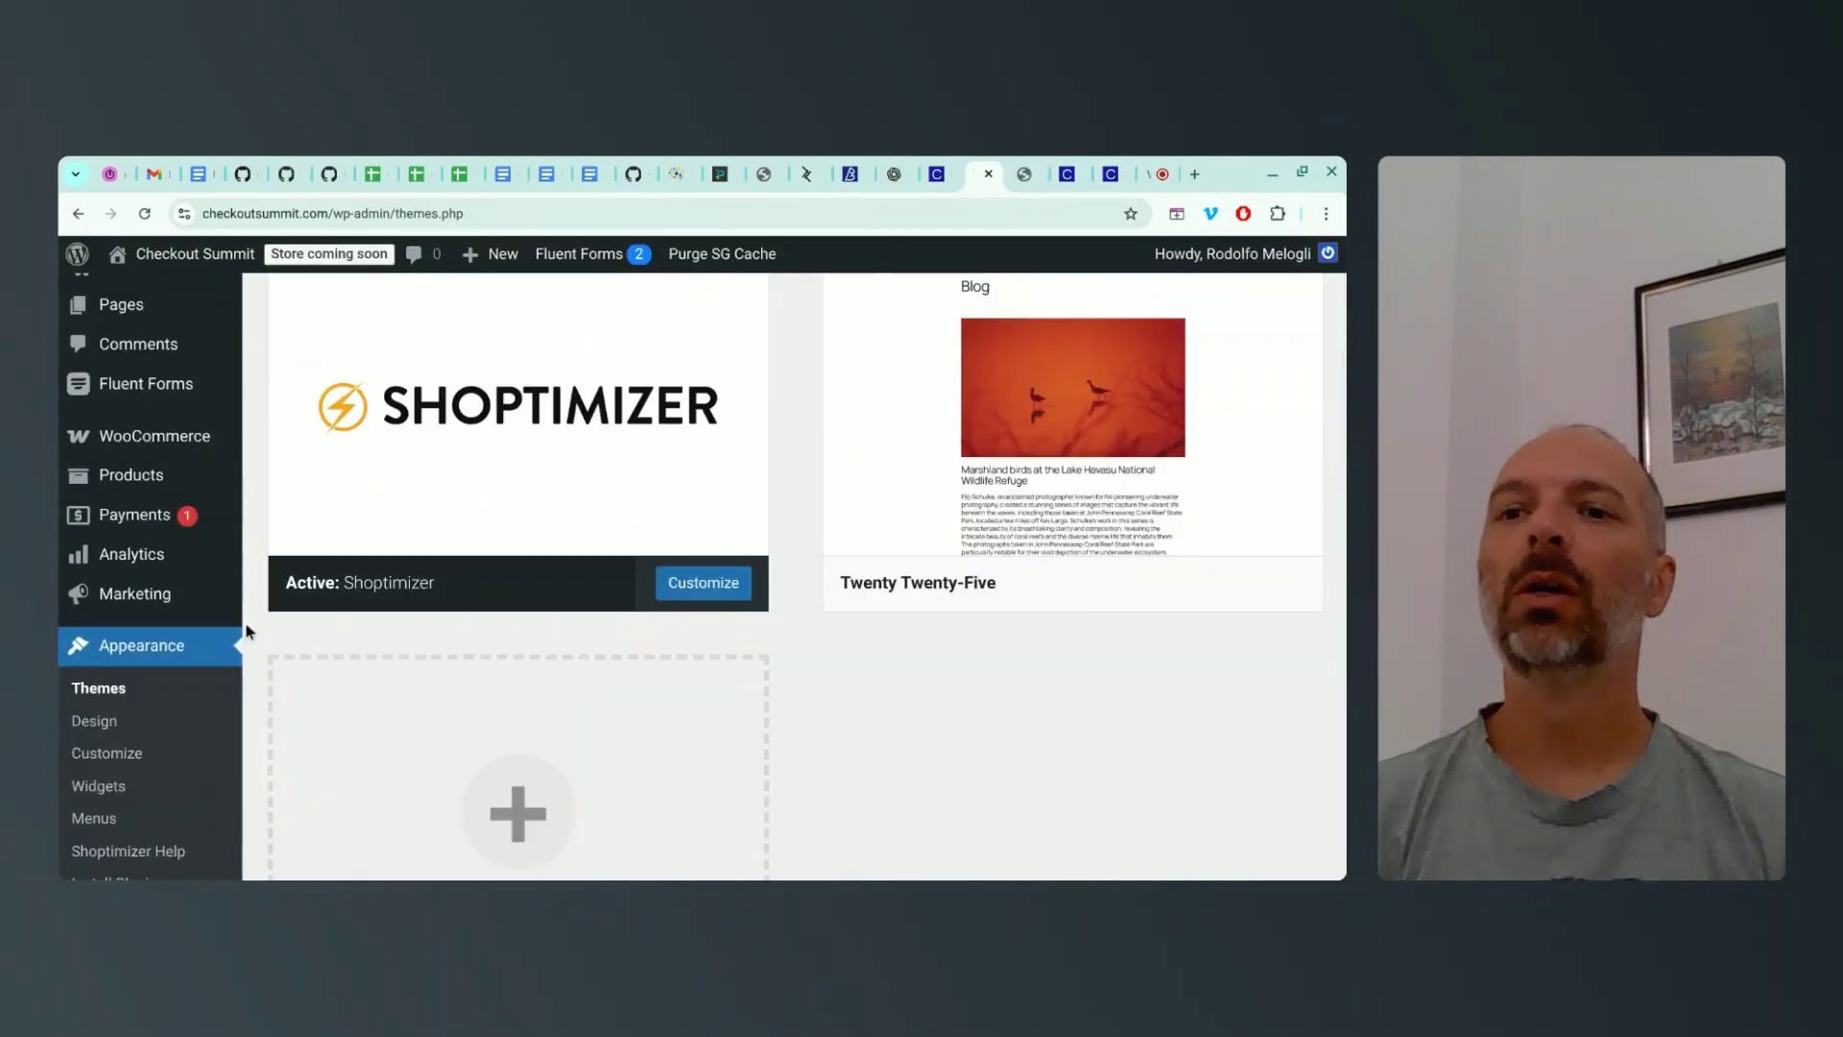
scroll(246, 629, "down", 1)
scroll(251, 626, "down", 2)
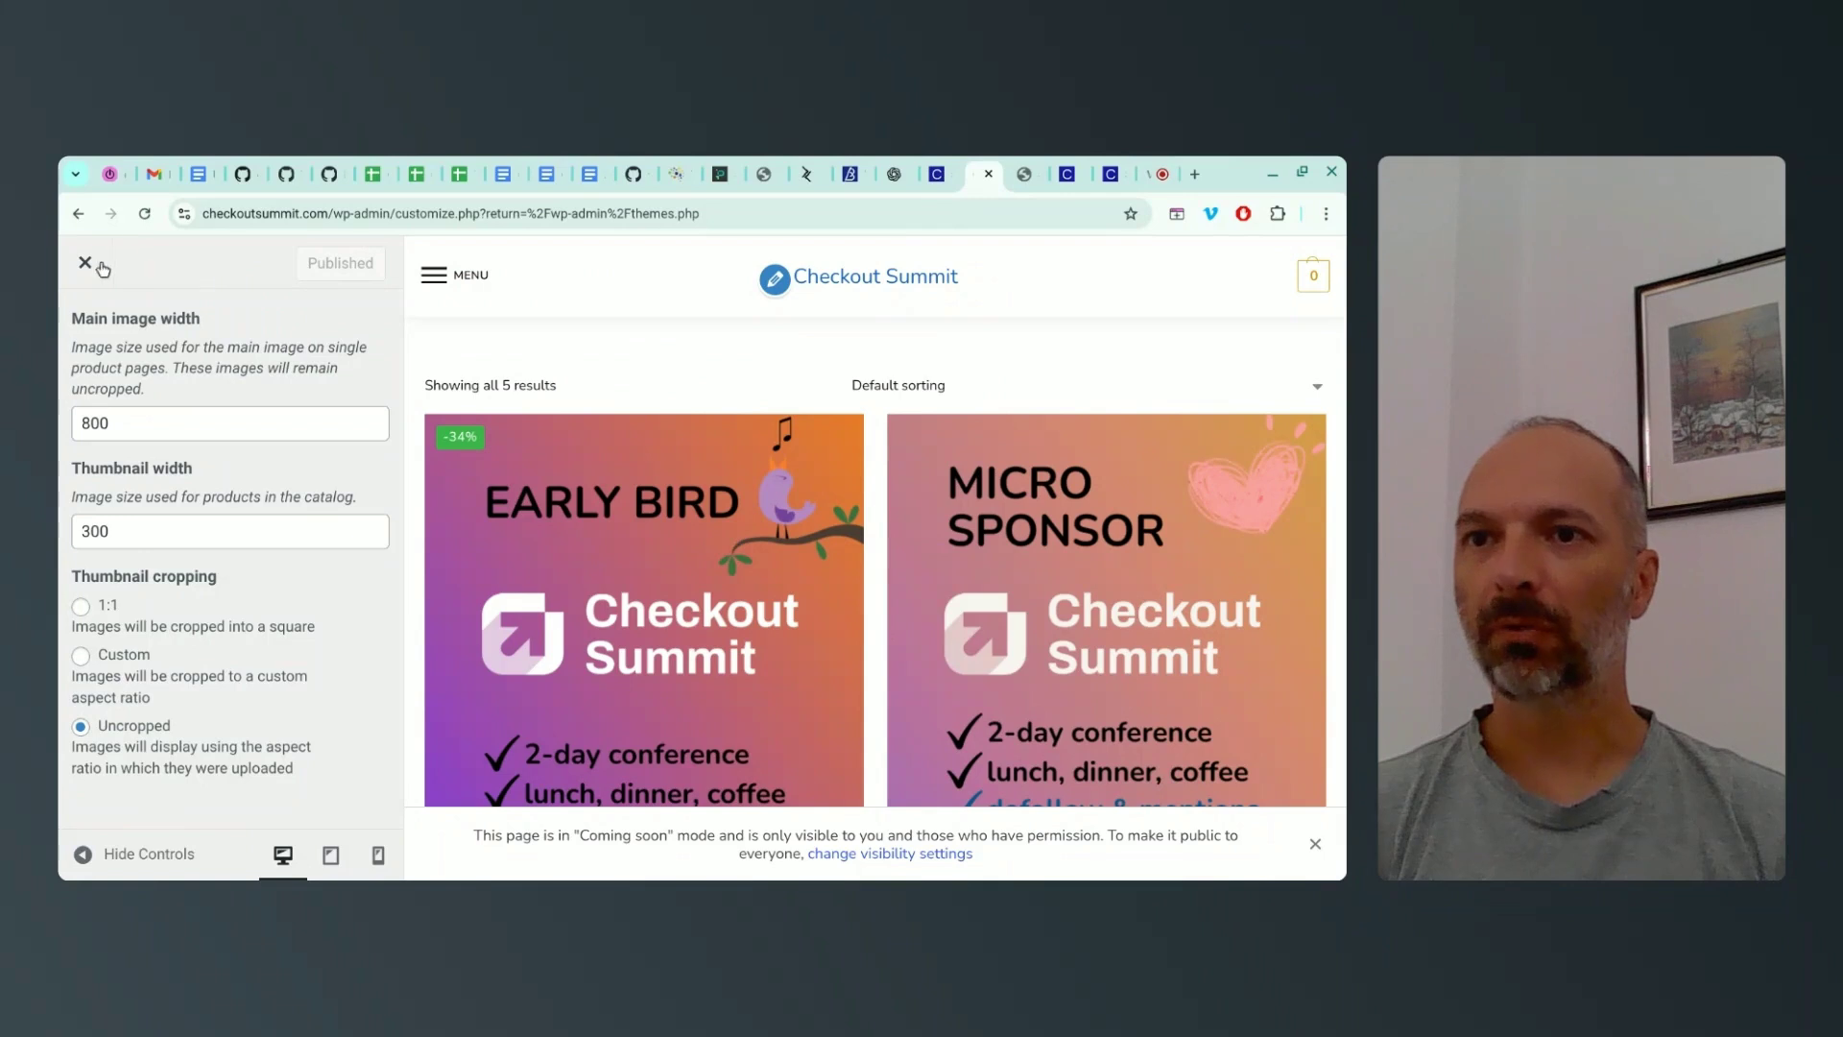
scroll(153, 398, "up", 2)
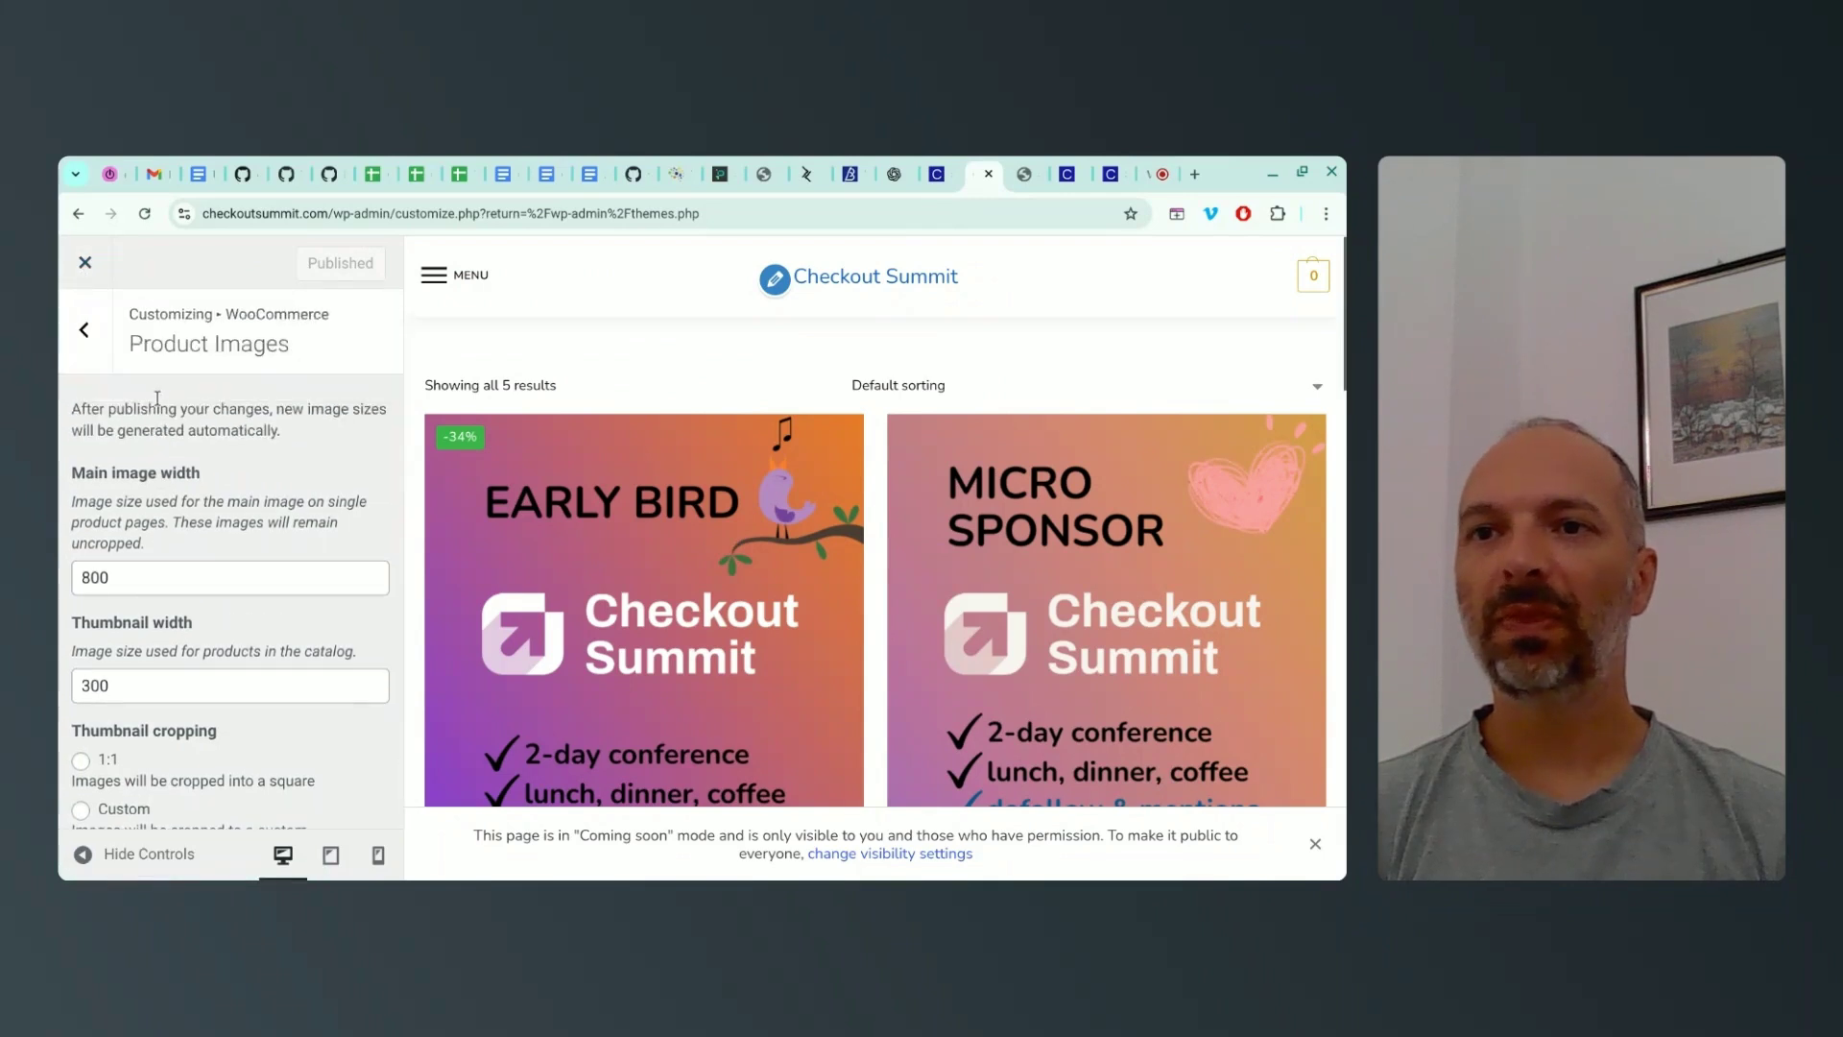
left_click(80, 336)
left_click(78, 339)
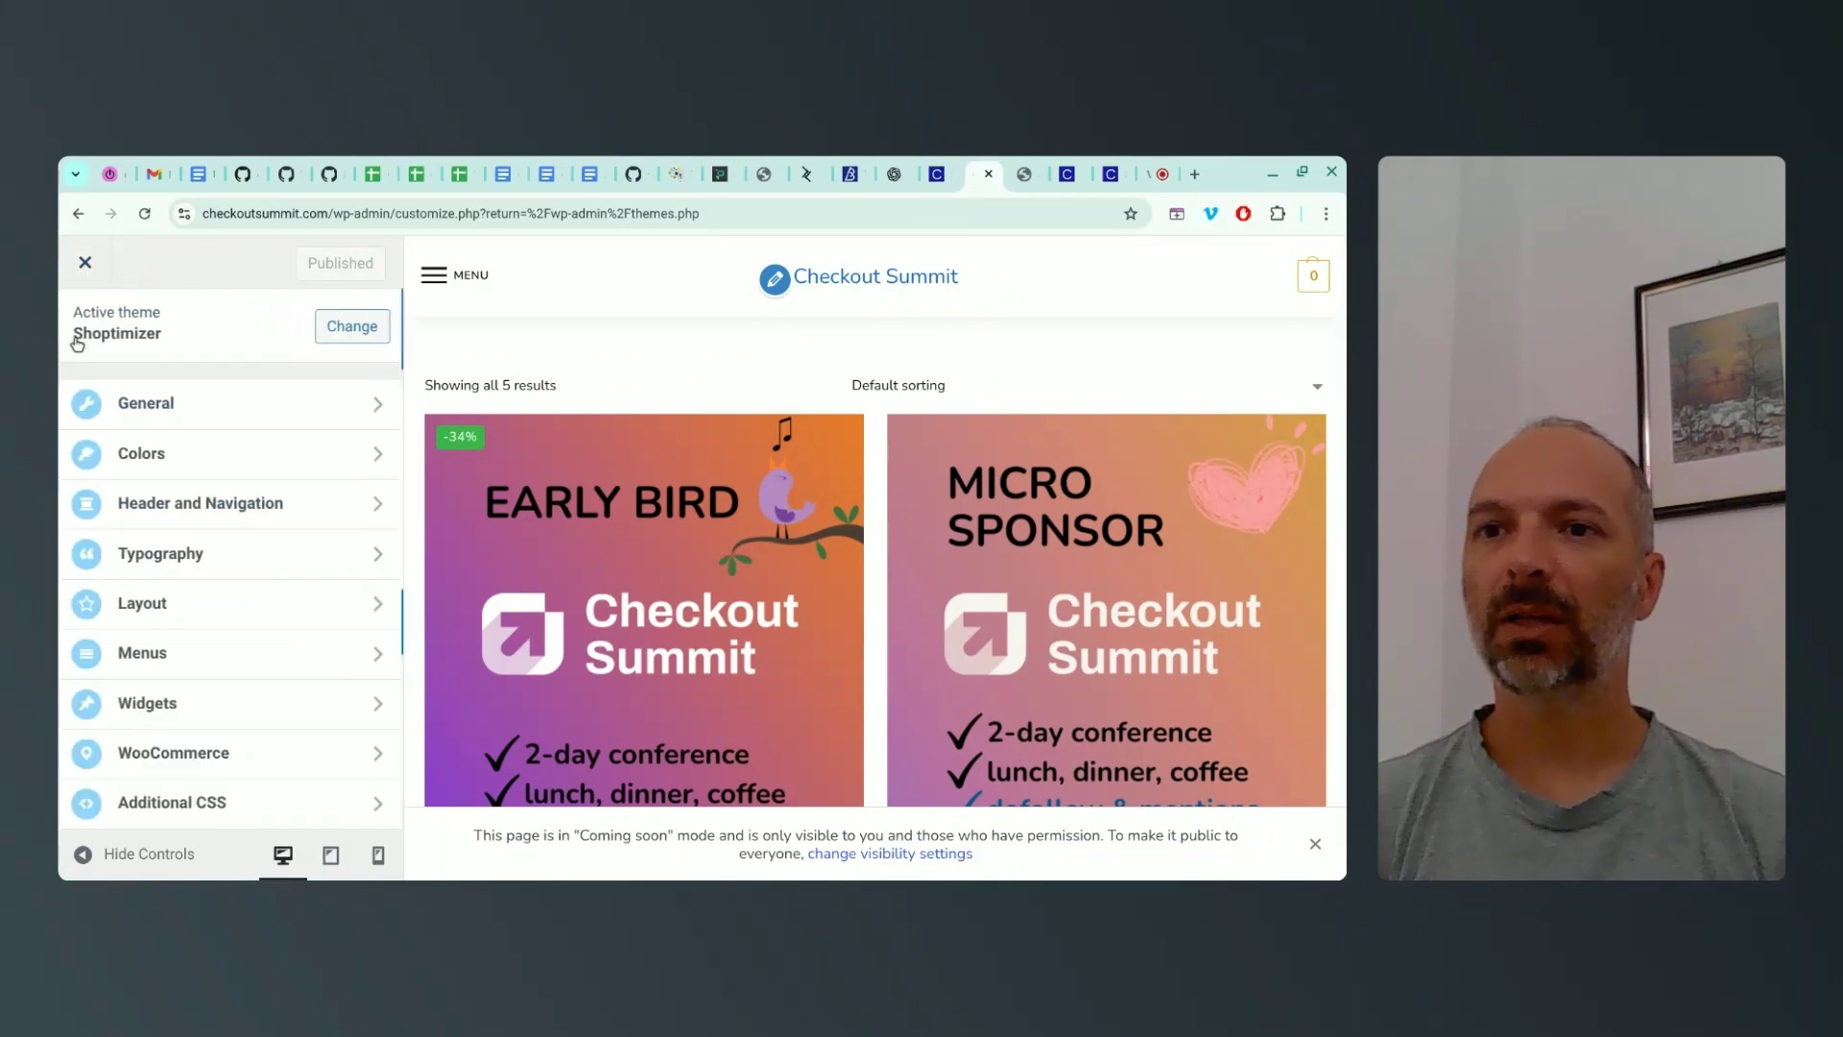
left_click(132, 404)
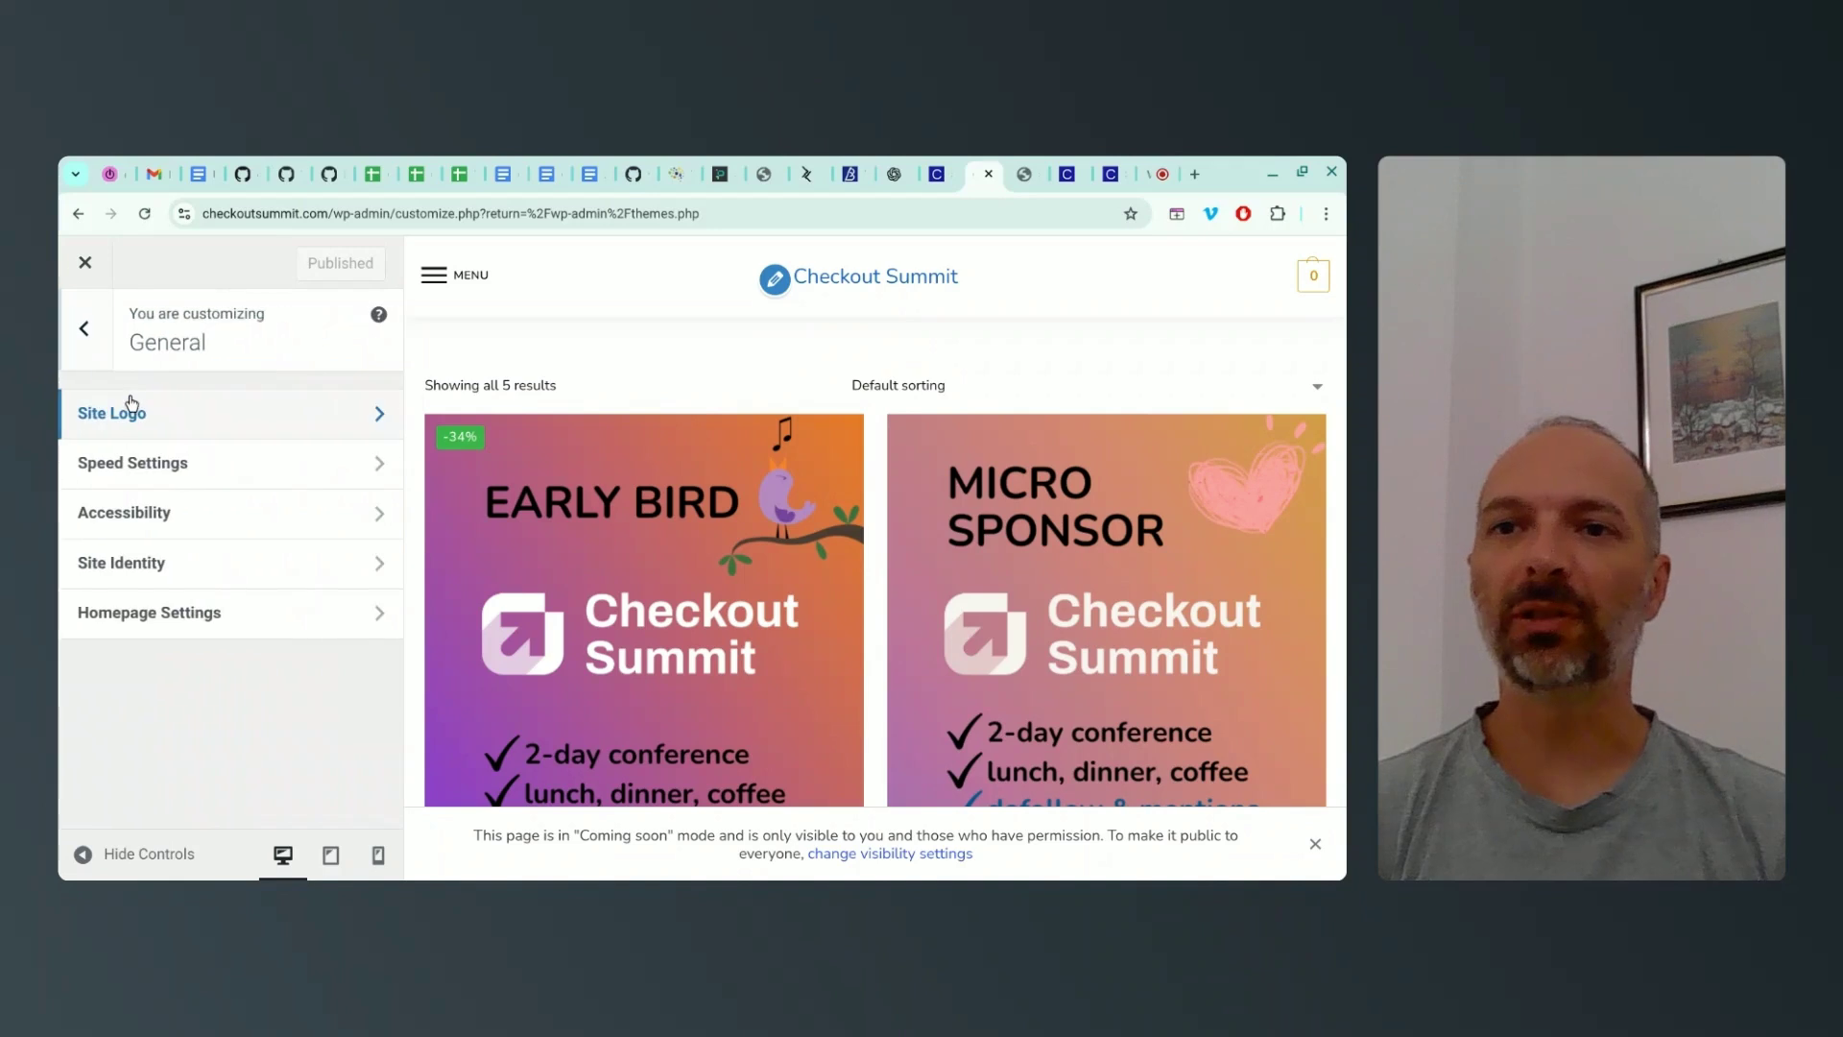
left_click(100, 560)
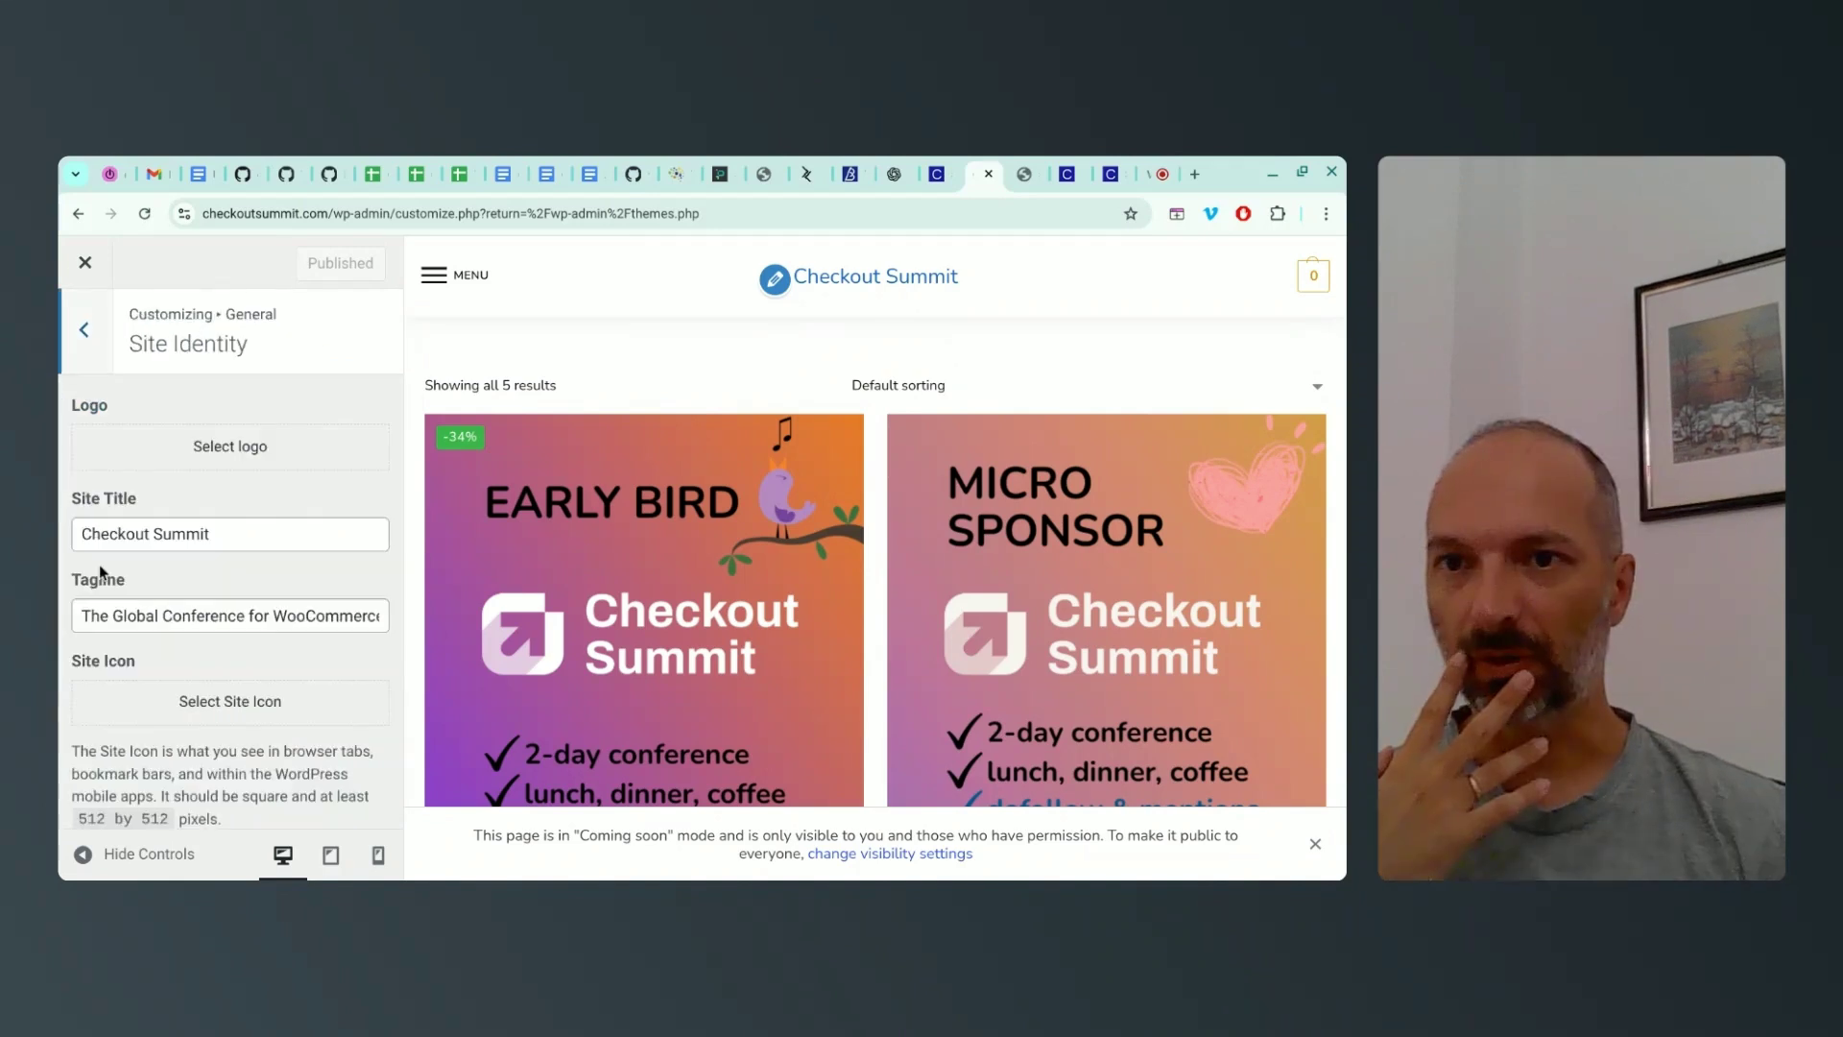
Set the site logo to the dark Checkout Summit image from the media library, cropped closely around the icon and wordmark
left_click(211, 460)
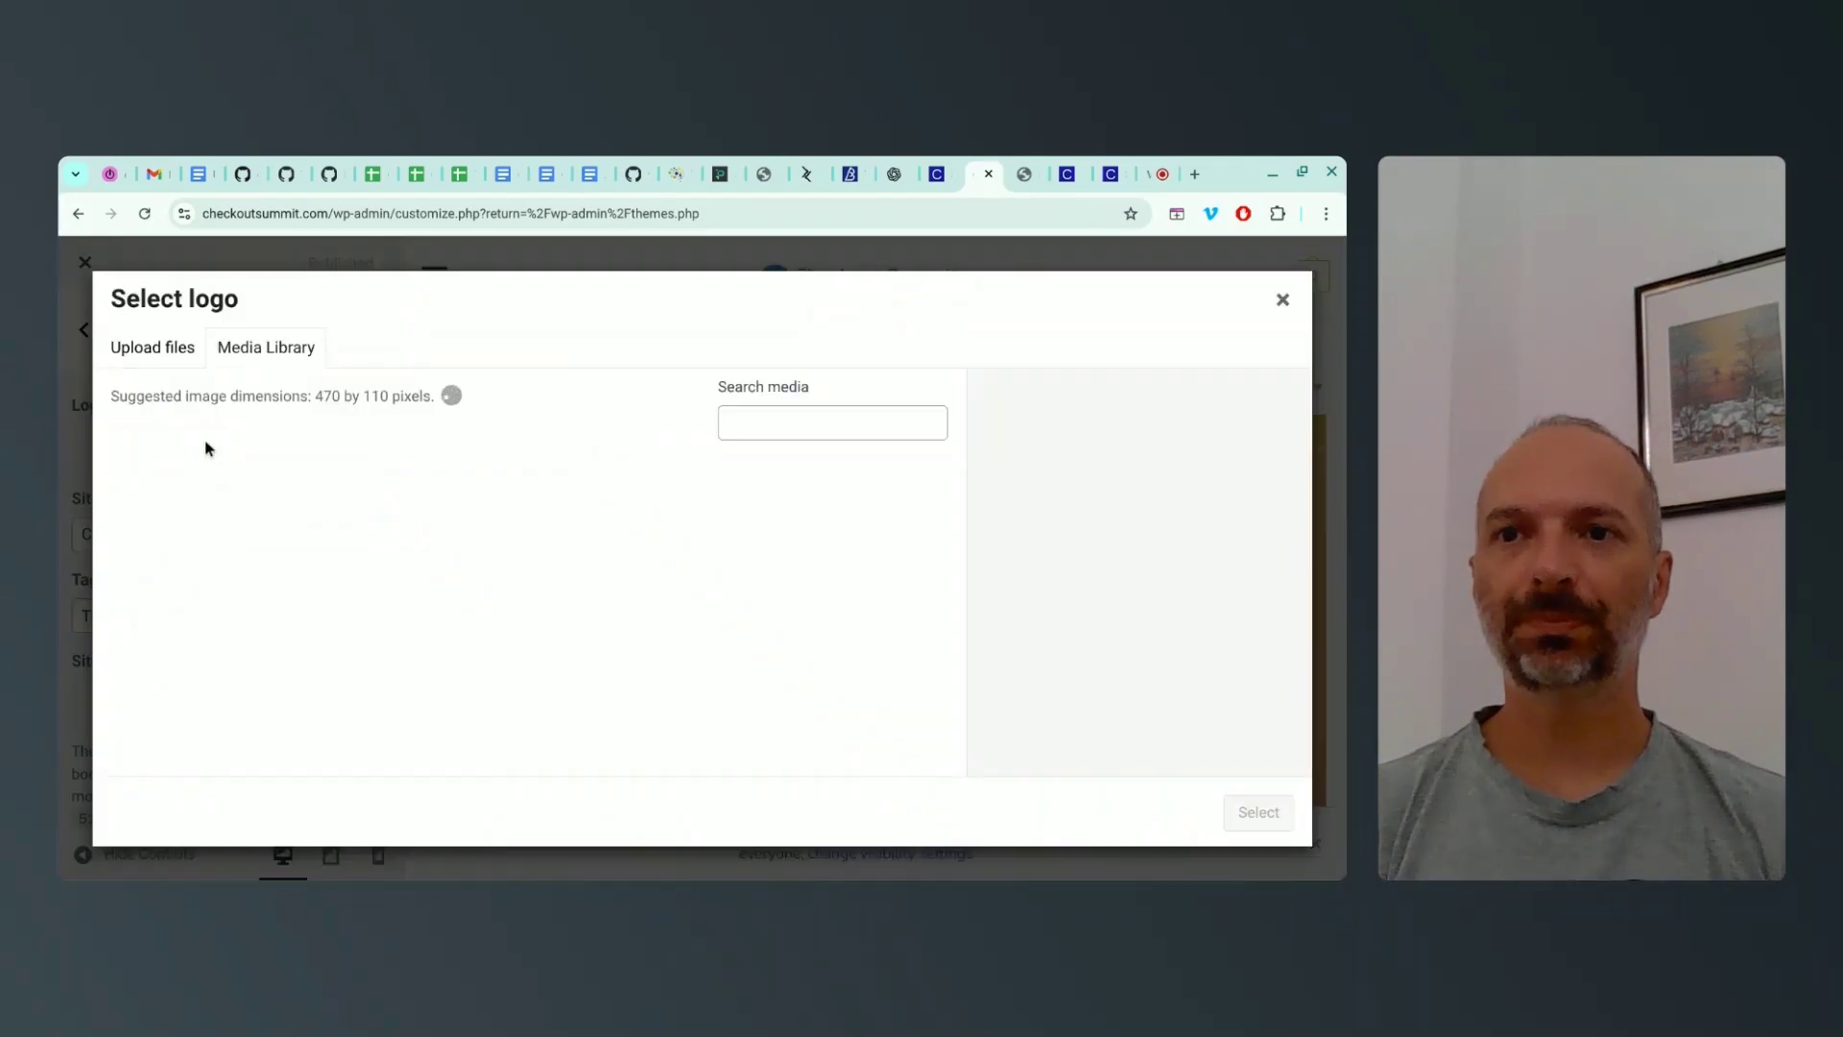
scroll(413, 483, "down", 1)
scroll(413, 482, "down", 10)
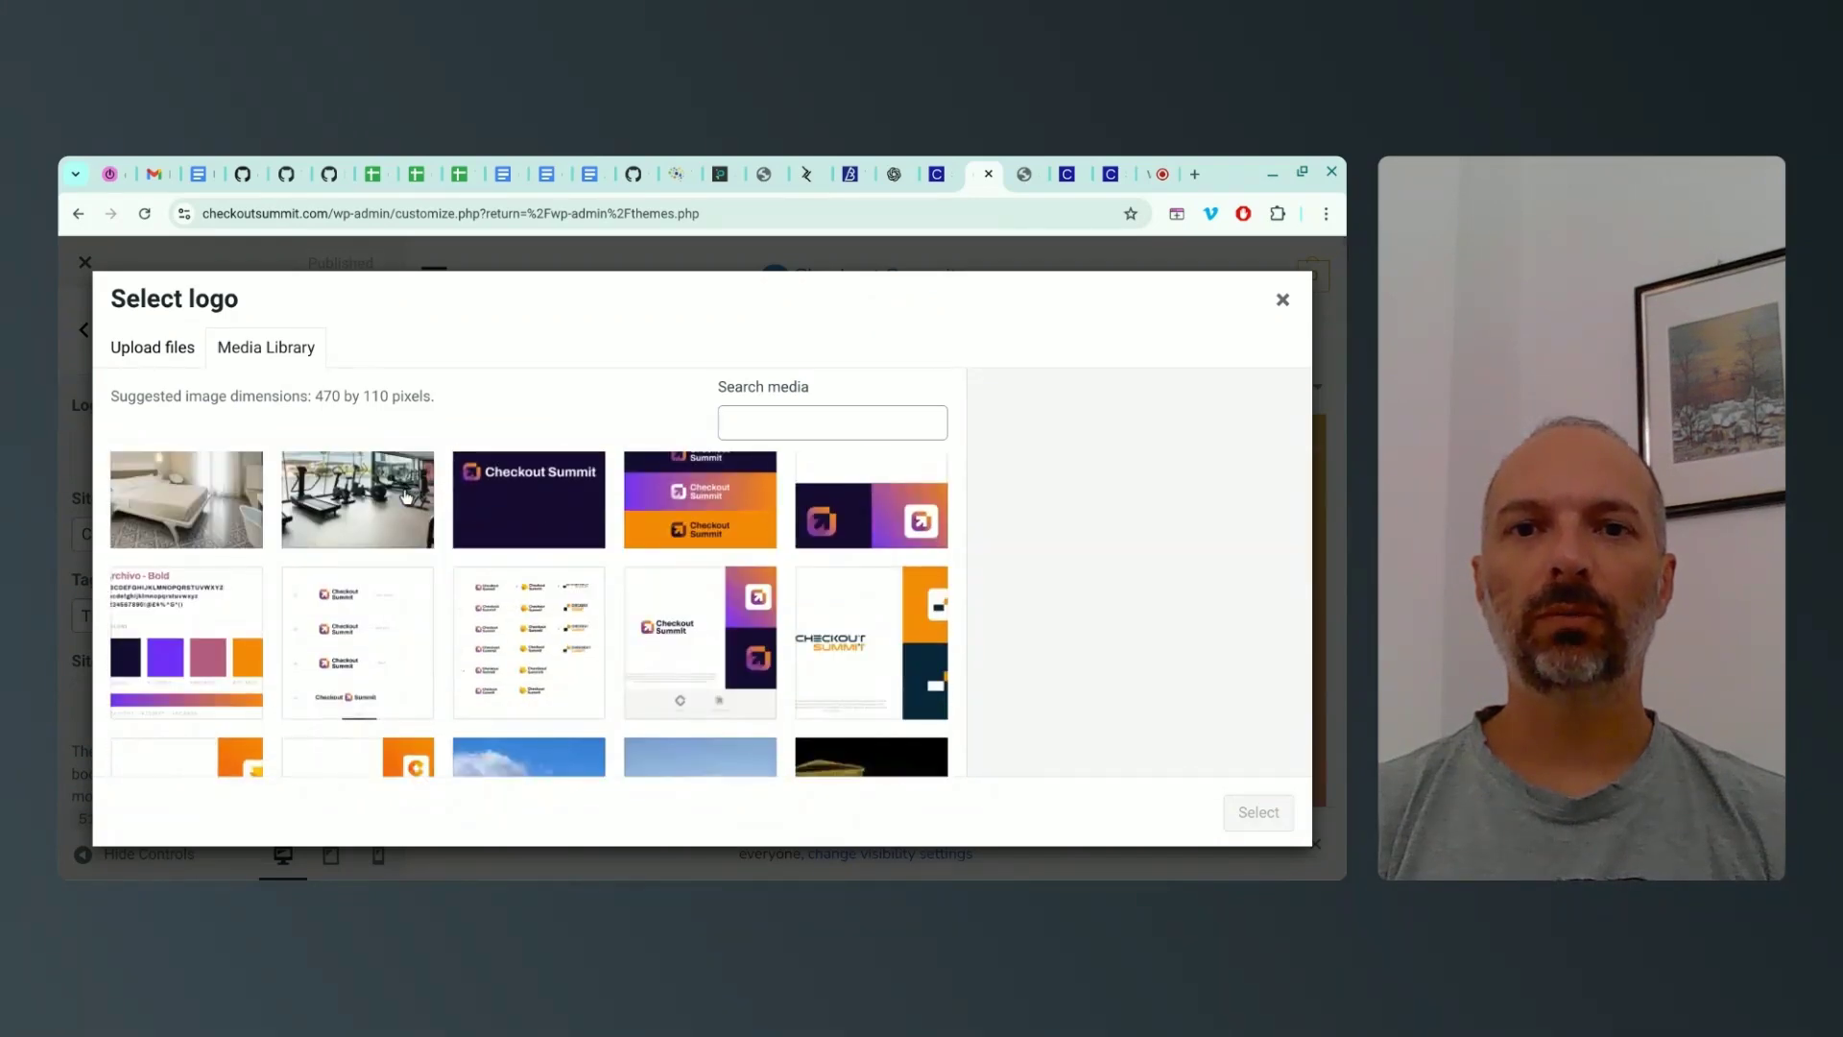
scroll(405, 497, "up", 3)
left_click(545, 606)
left_click(1259, 812)
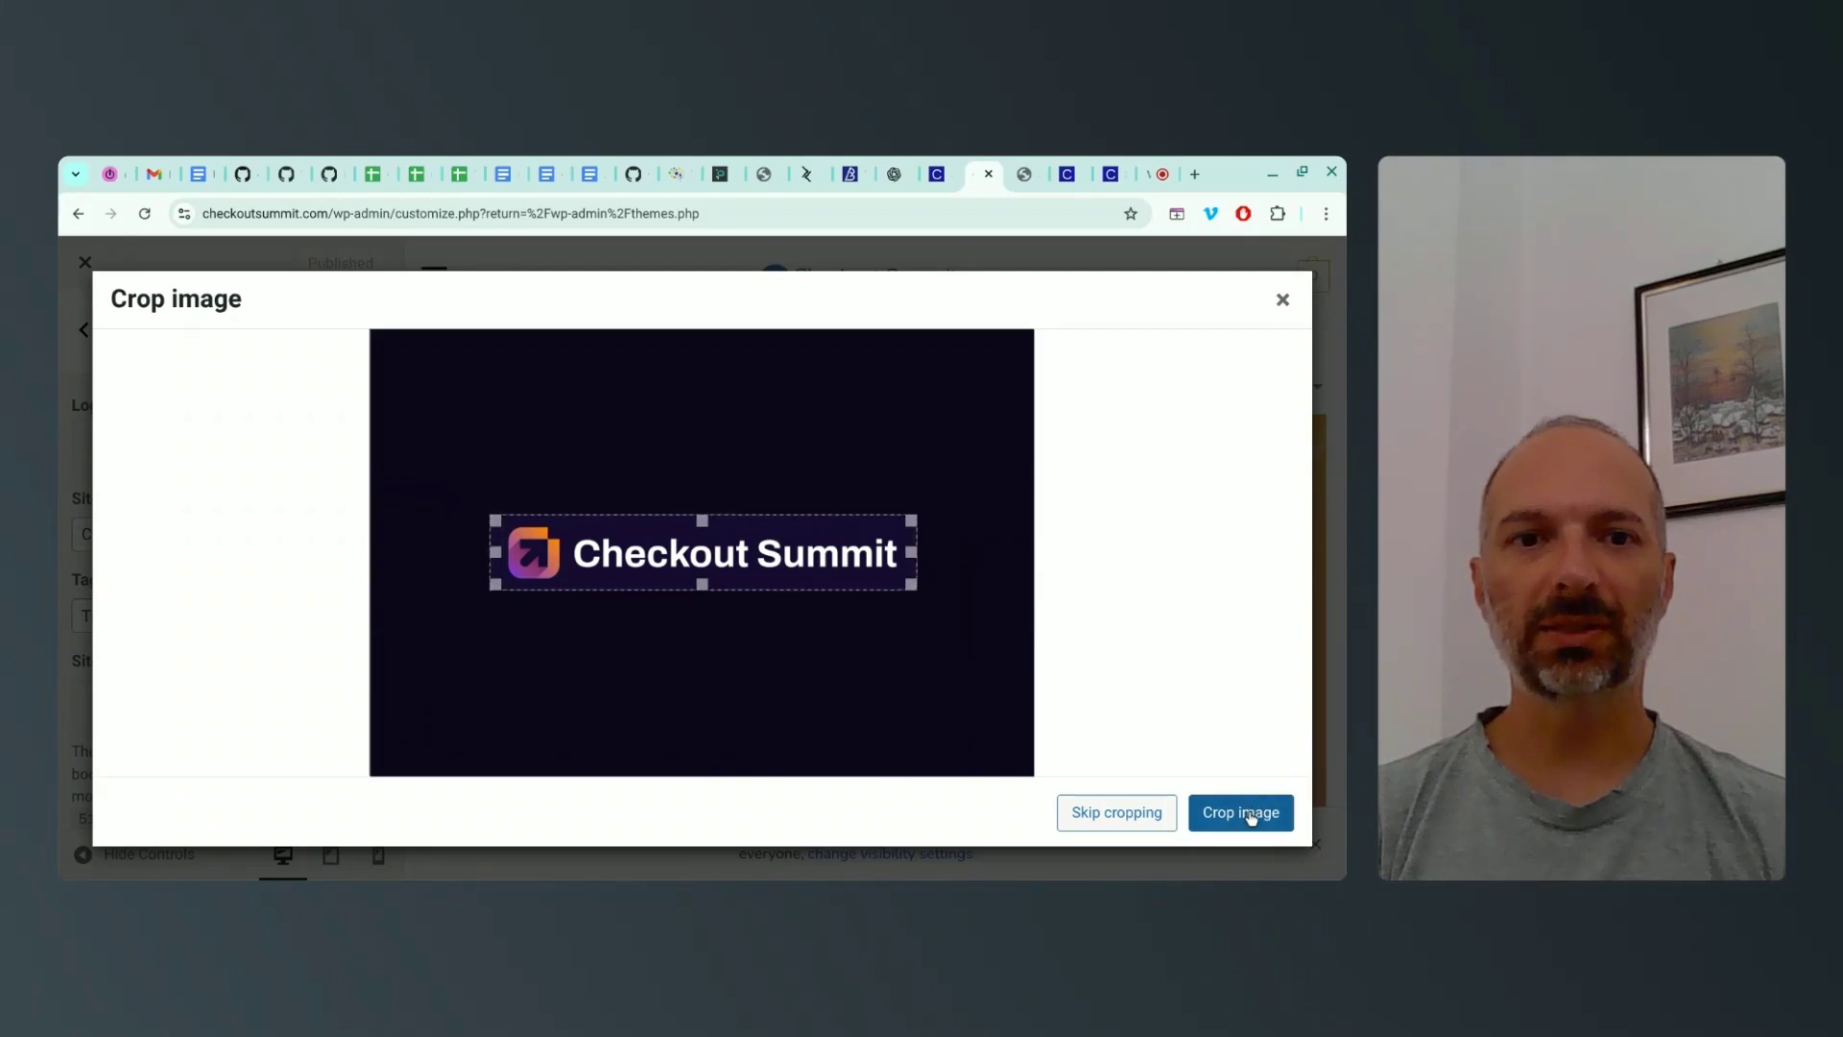
left_click(1251, 817)
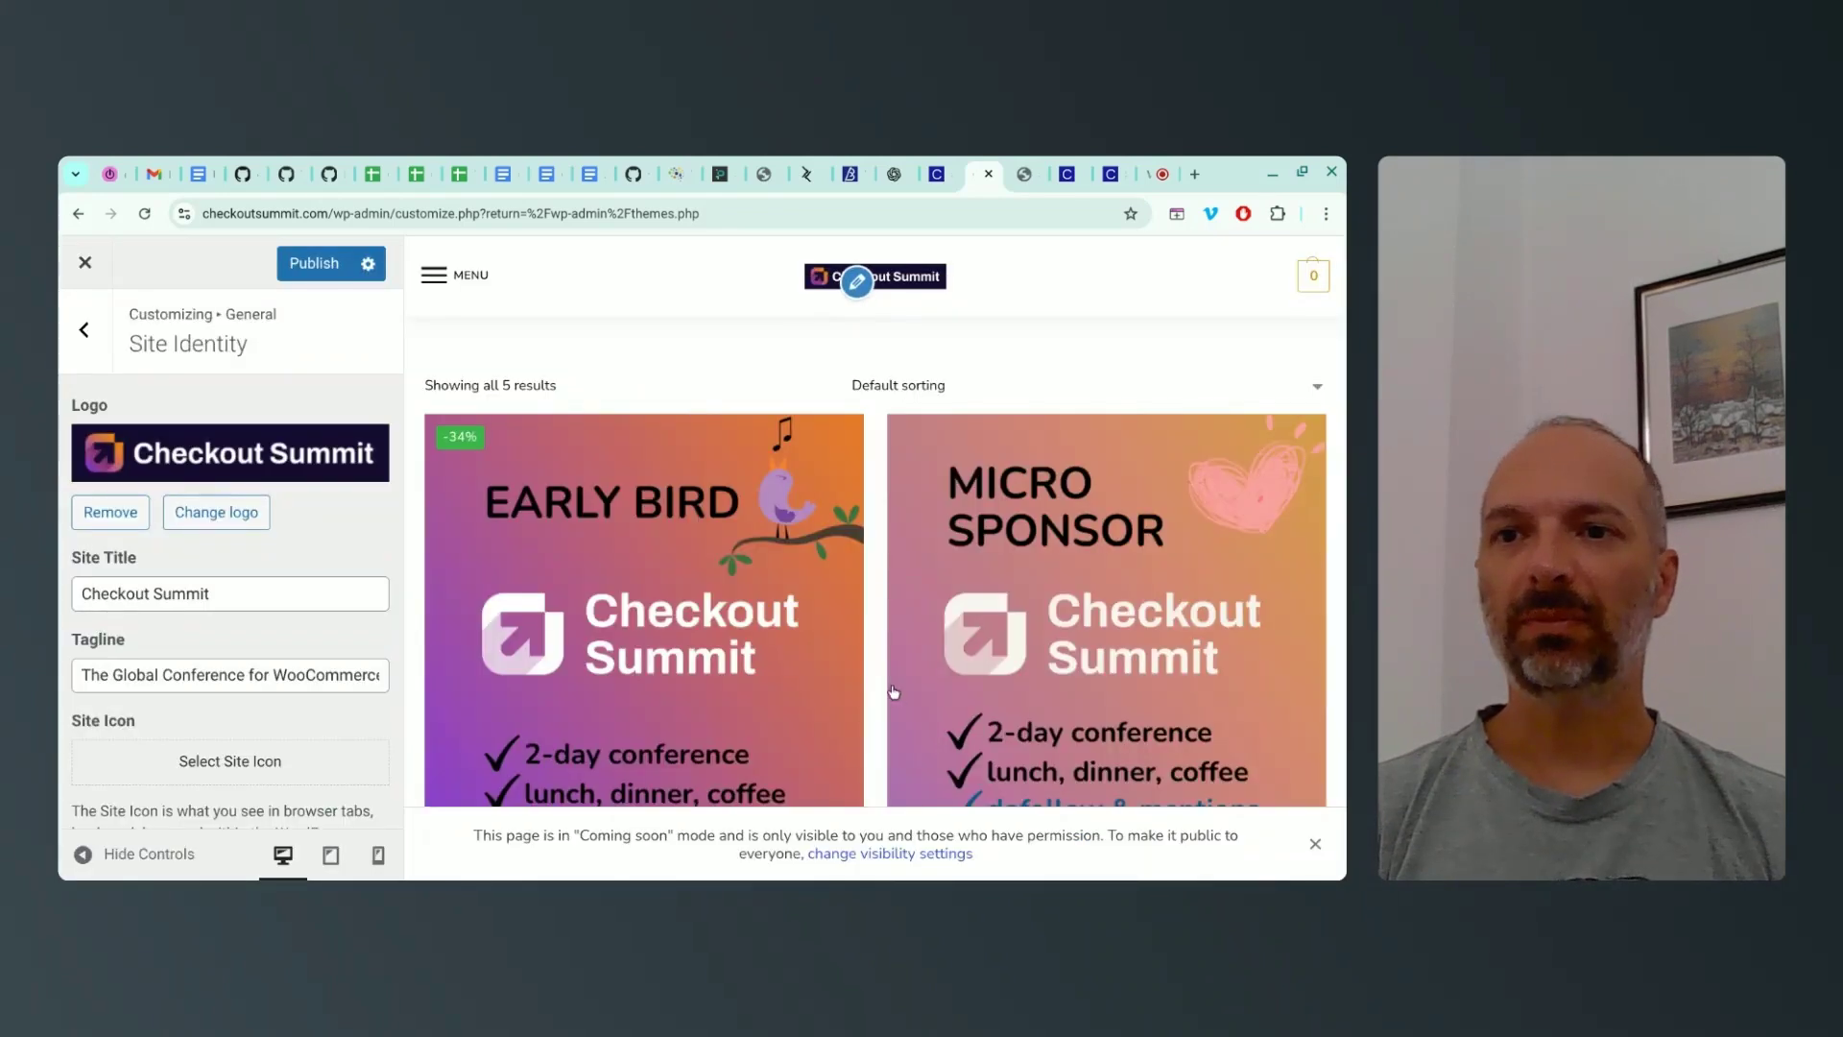
Upload the transparent arrow icon image from the brand's logo folder and set it as the site icon without cropping
scroll(233, 609, "down", 1)
left_click(184, 663)
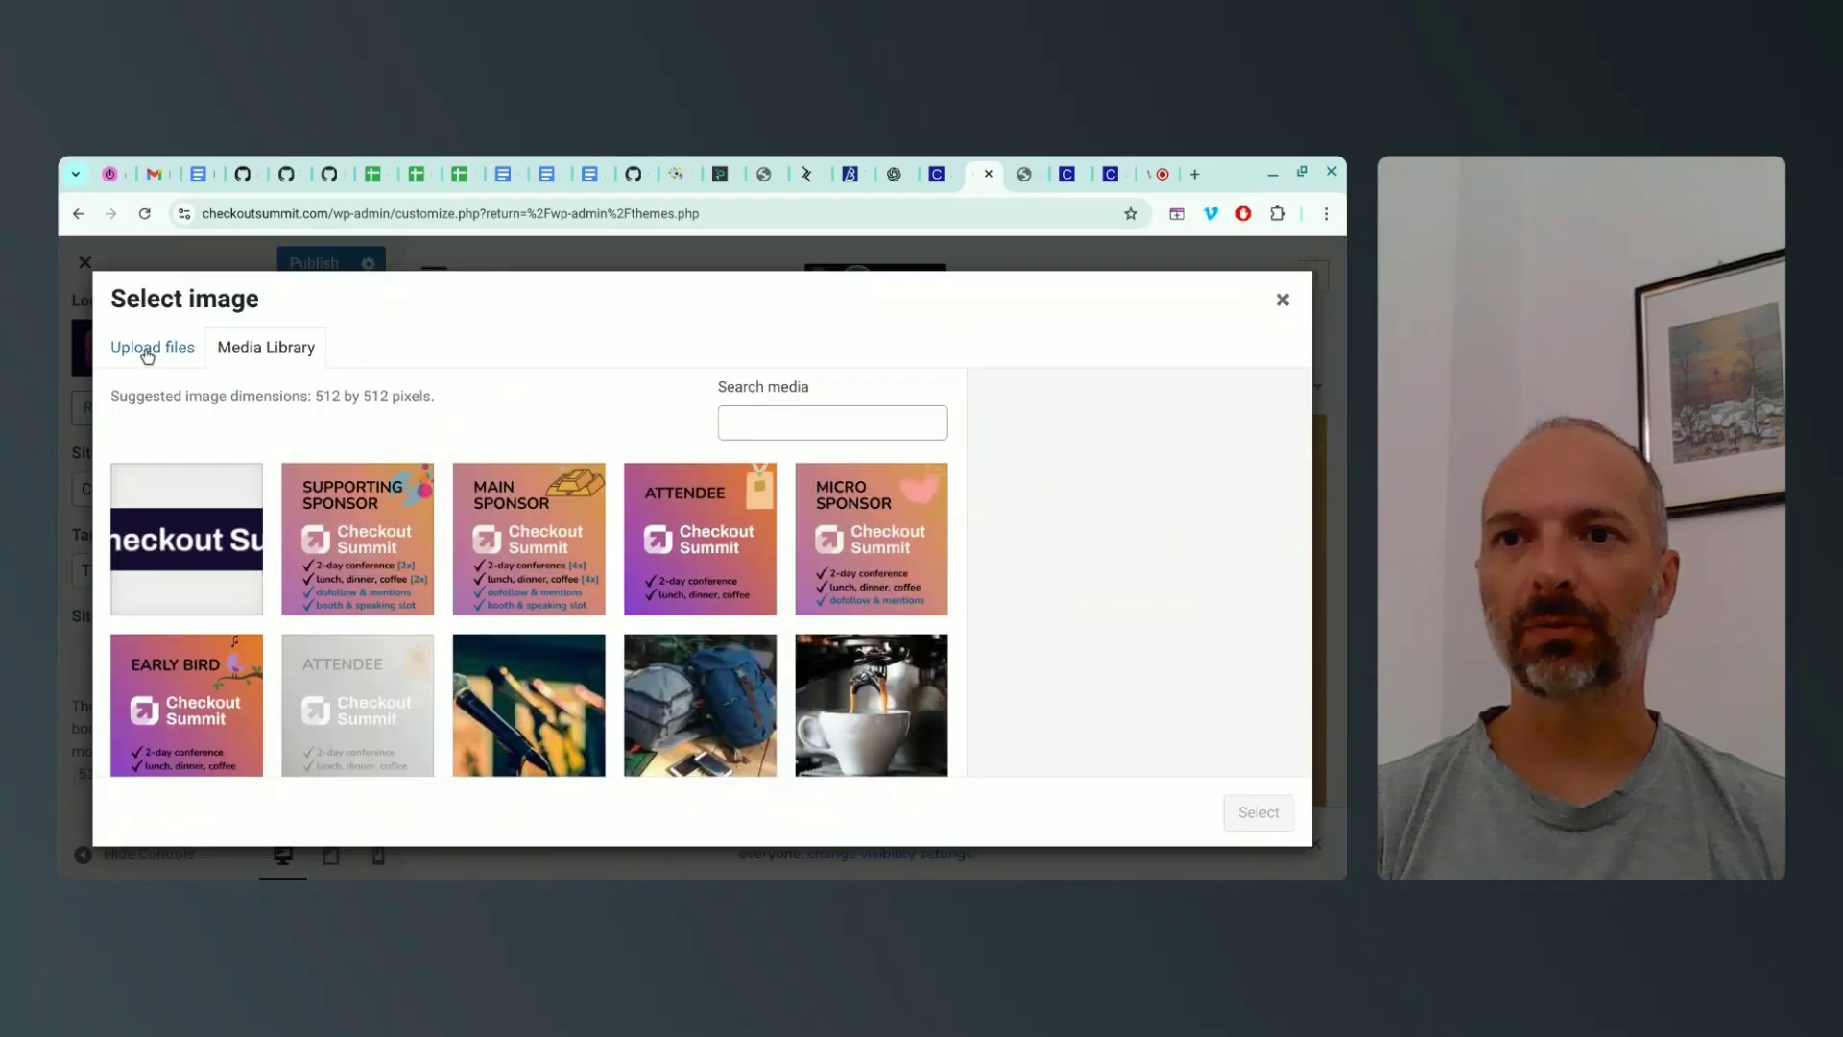
left_click(152, 348)
left_click(704, 612)
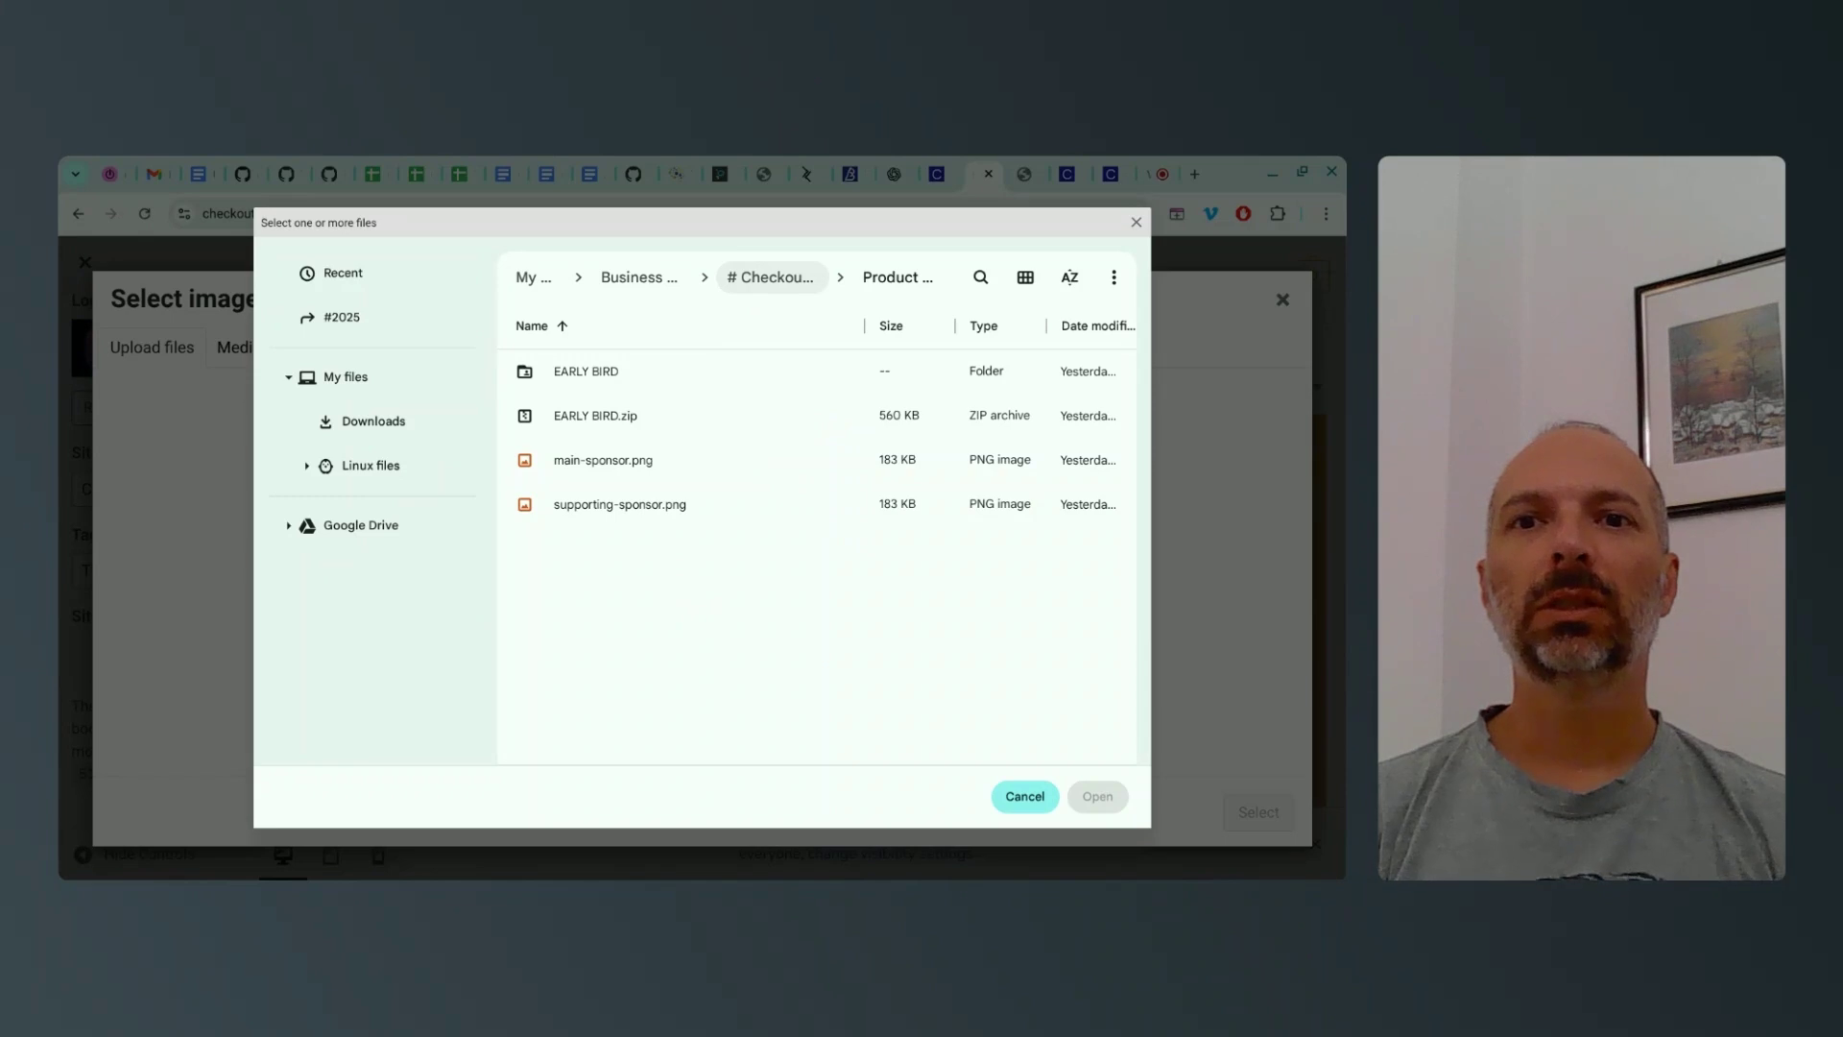
scroll(939, 455, "down", 2)
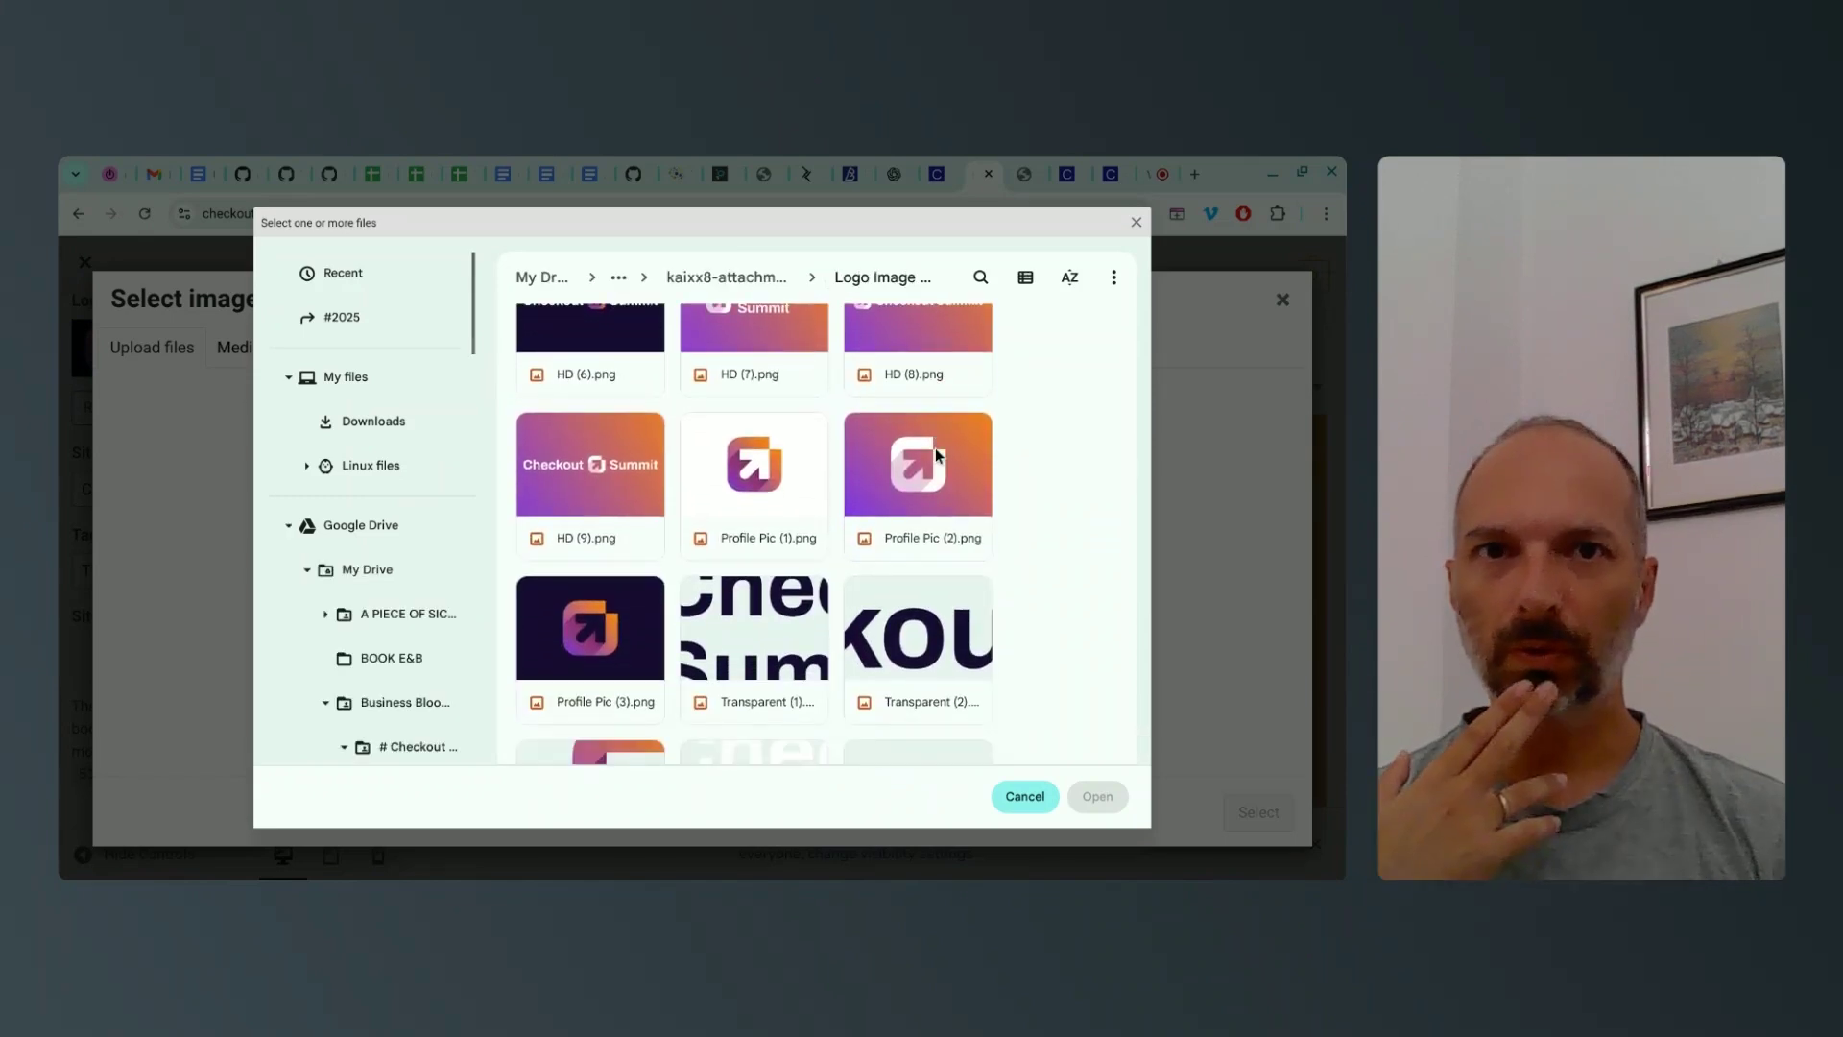
scroll(901, 448, "down", 1)
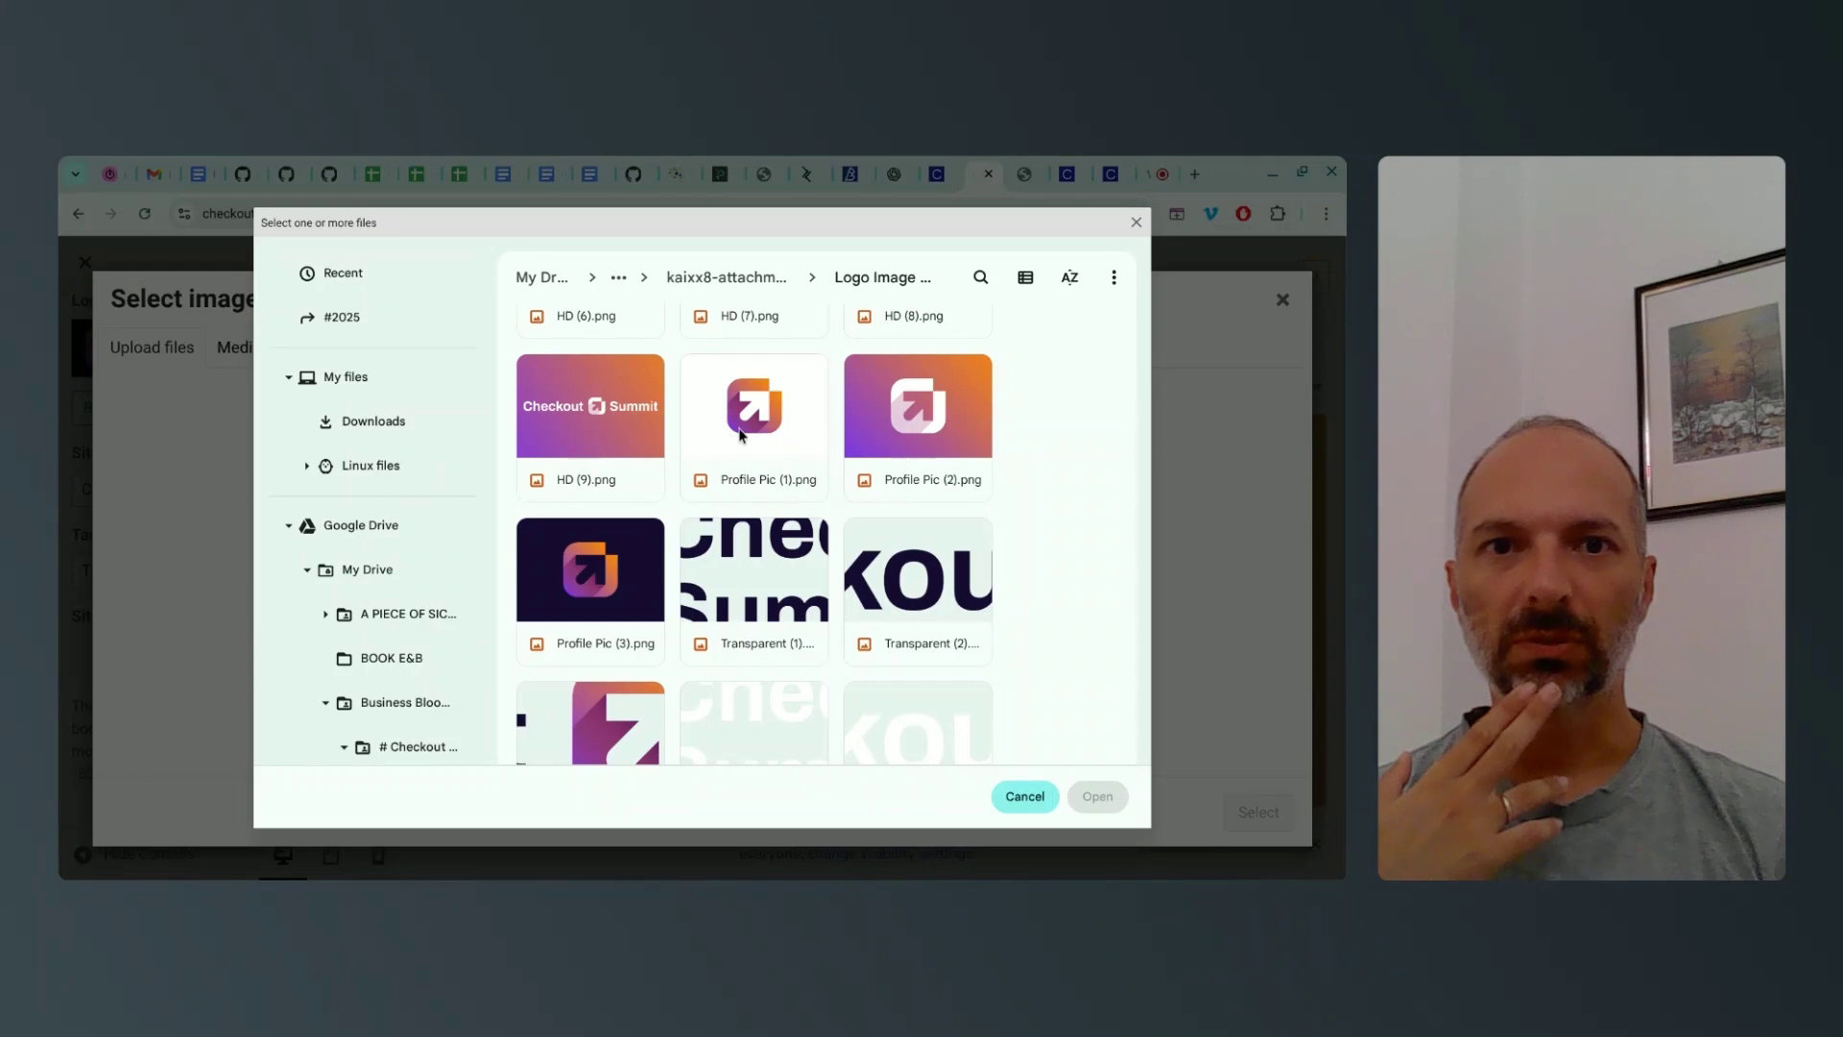
scroll(734, 434, "down", 6)
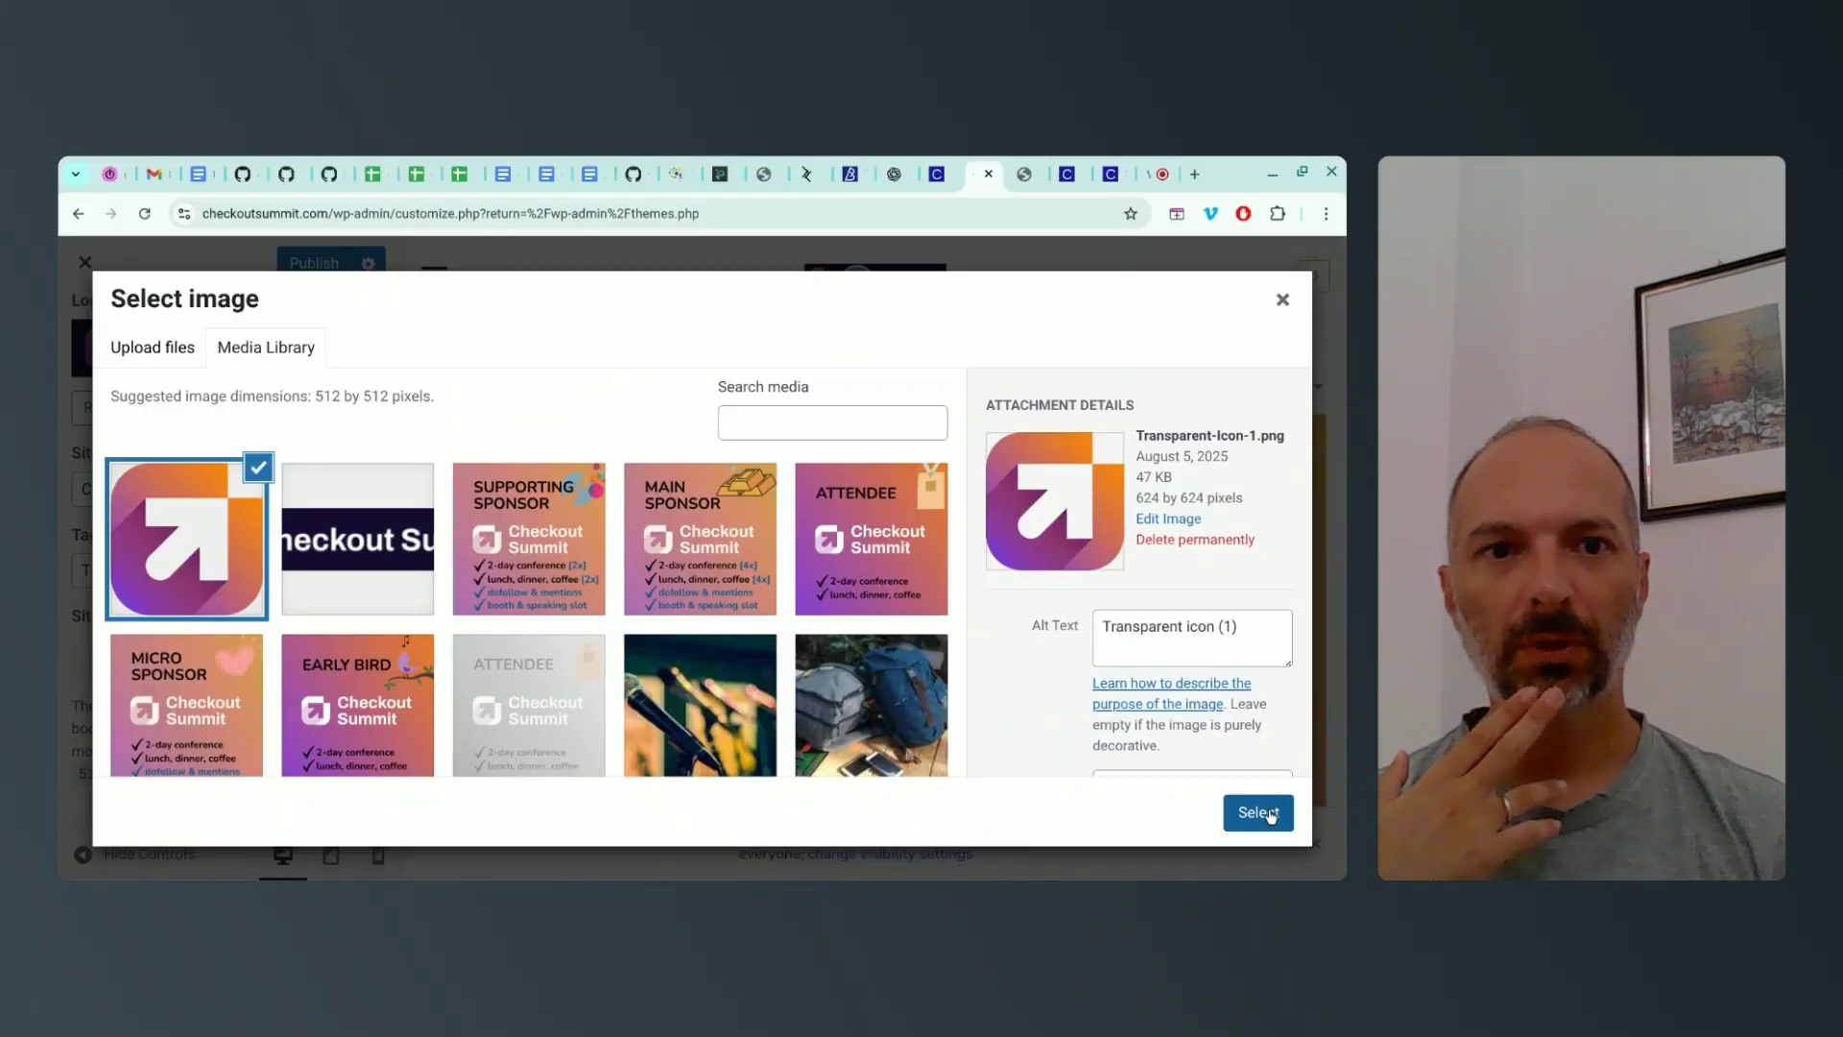
left_click(1268, 814)
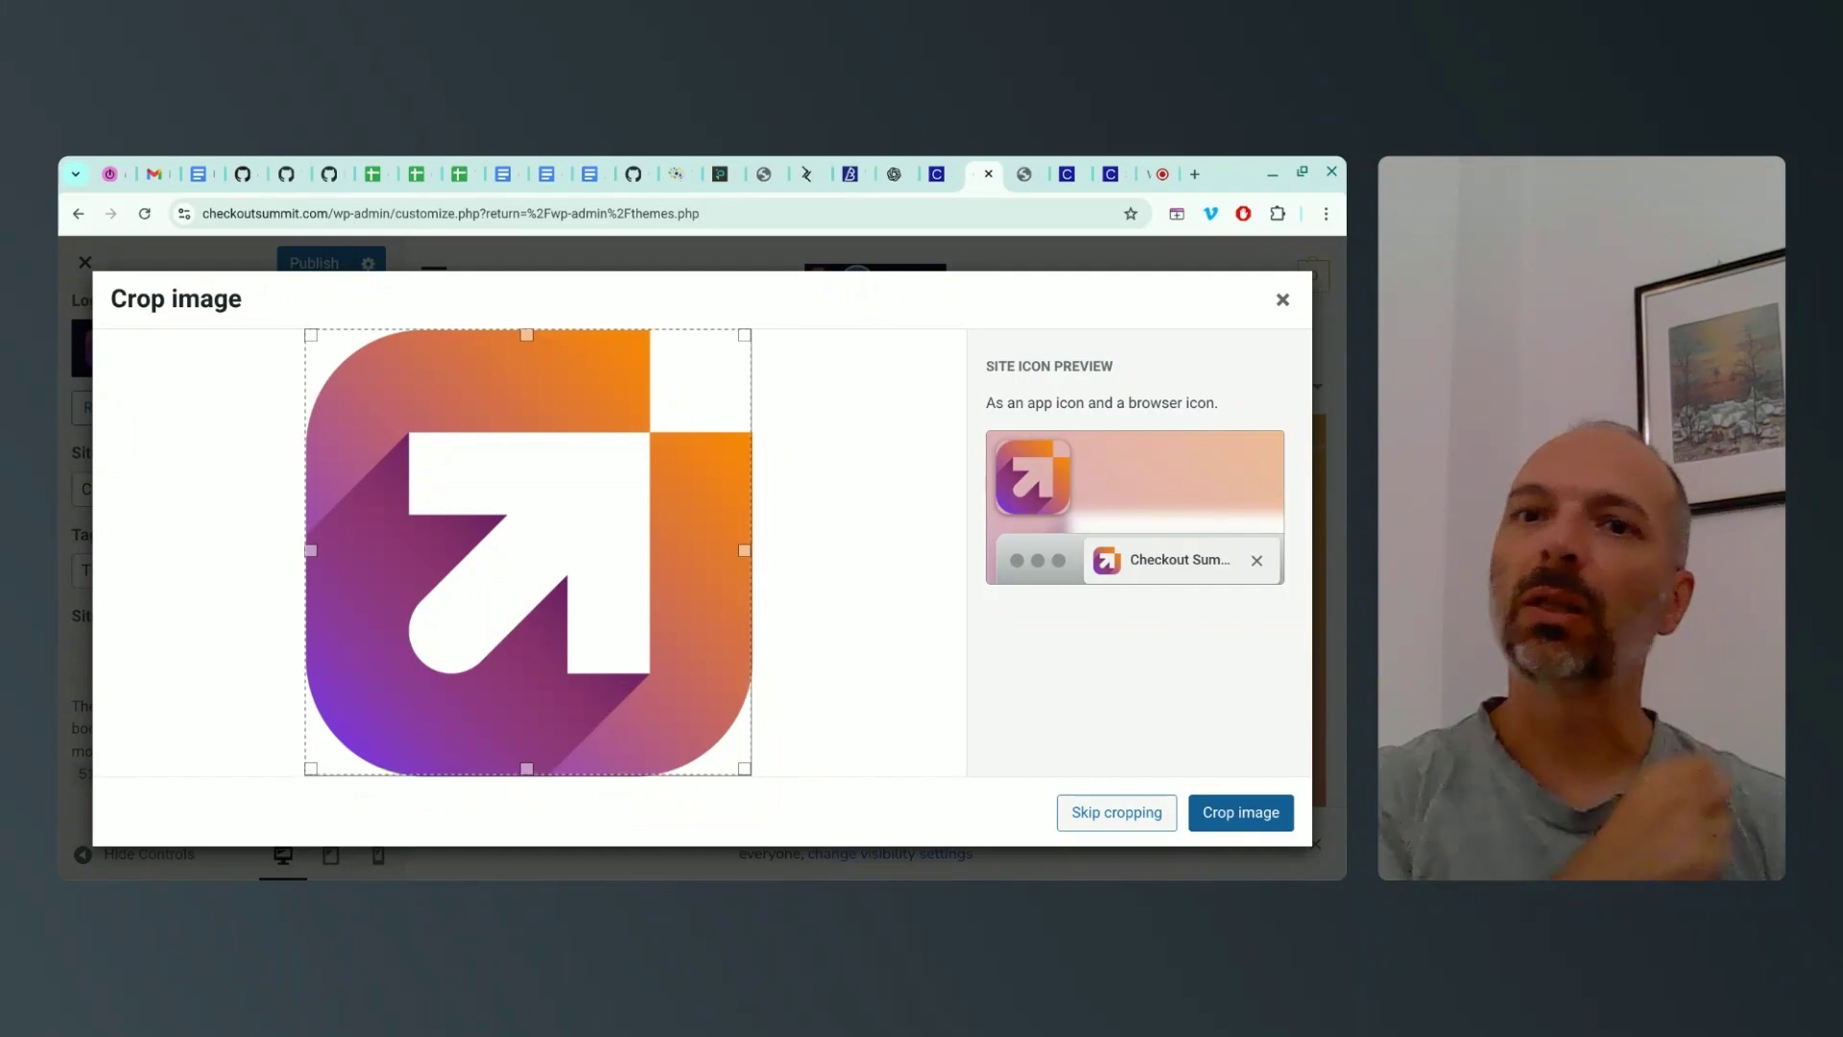
left_click(1124, 816)
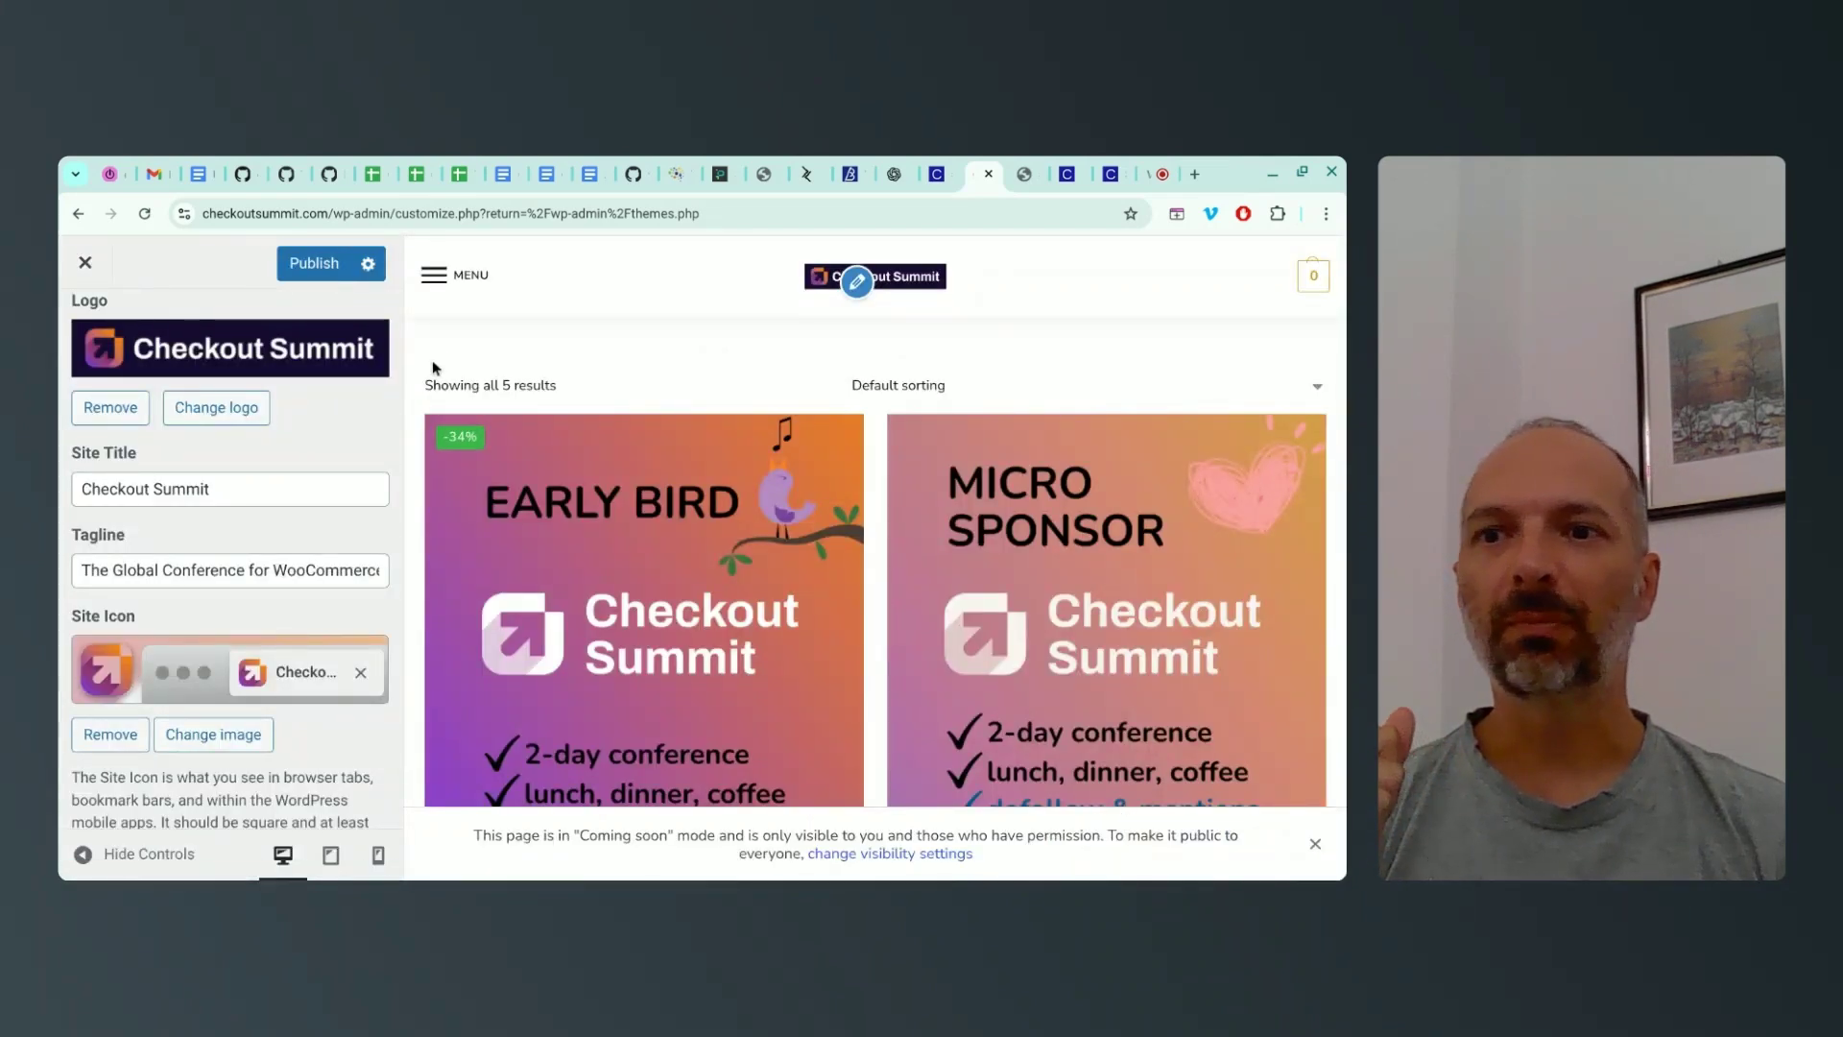
Review the rest of Site Identity, plus the Speed Settings, Accessibility and Homepage Settings sections under General
scroll(251, 634, "down", 1)
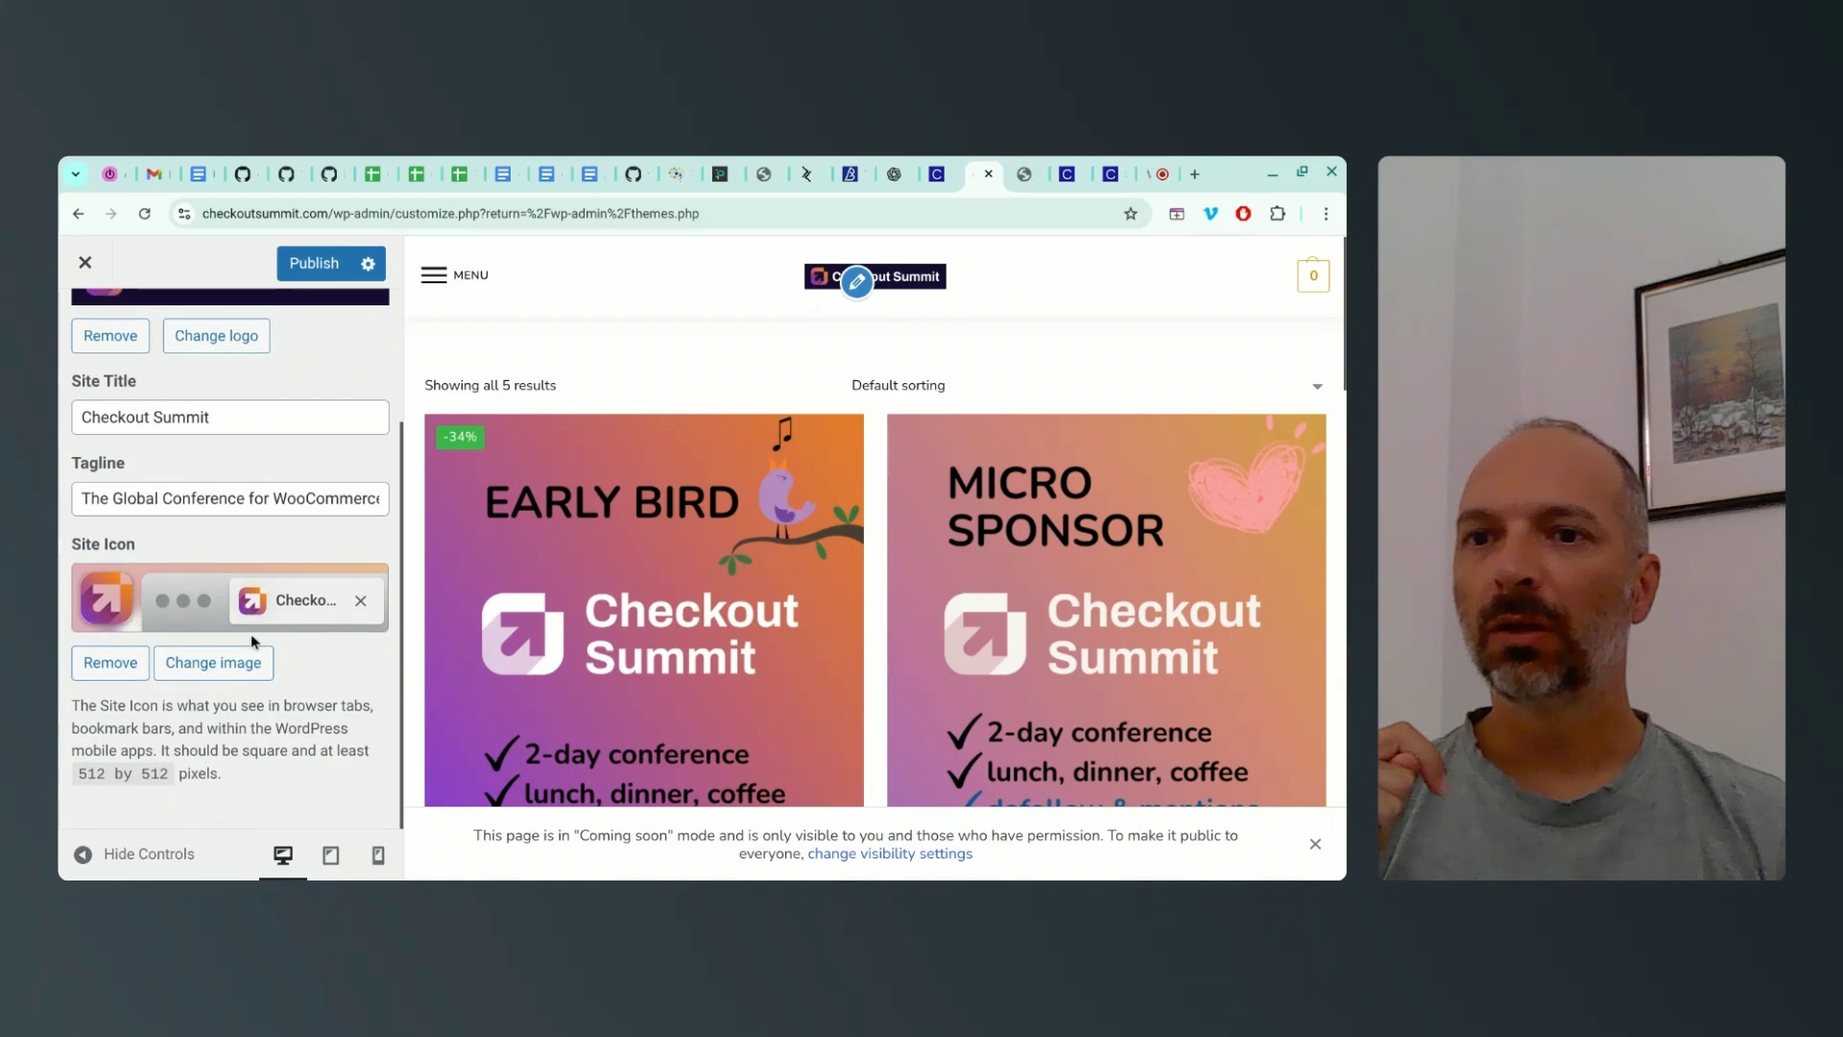
scroll(250, 636, "up", 2)
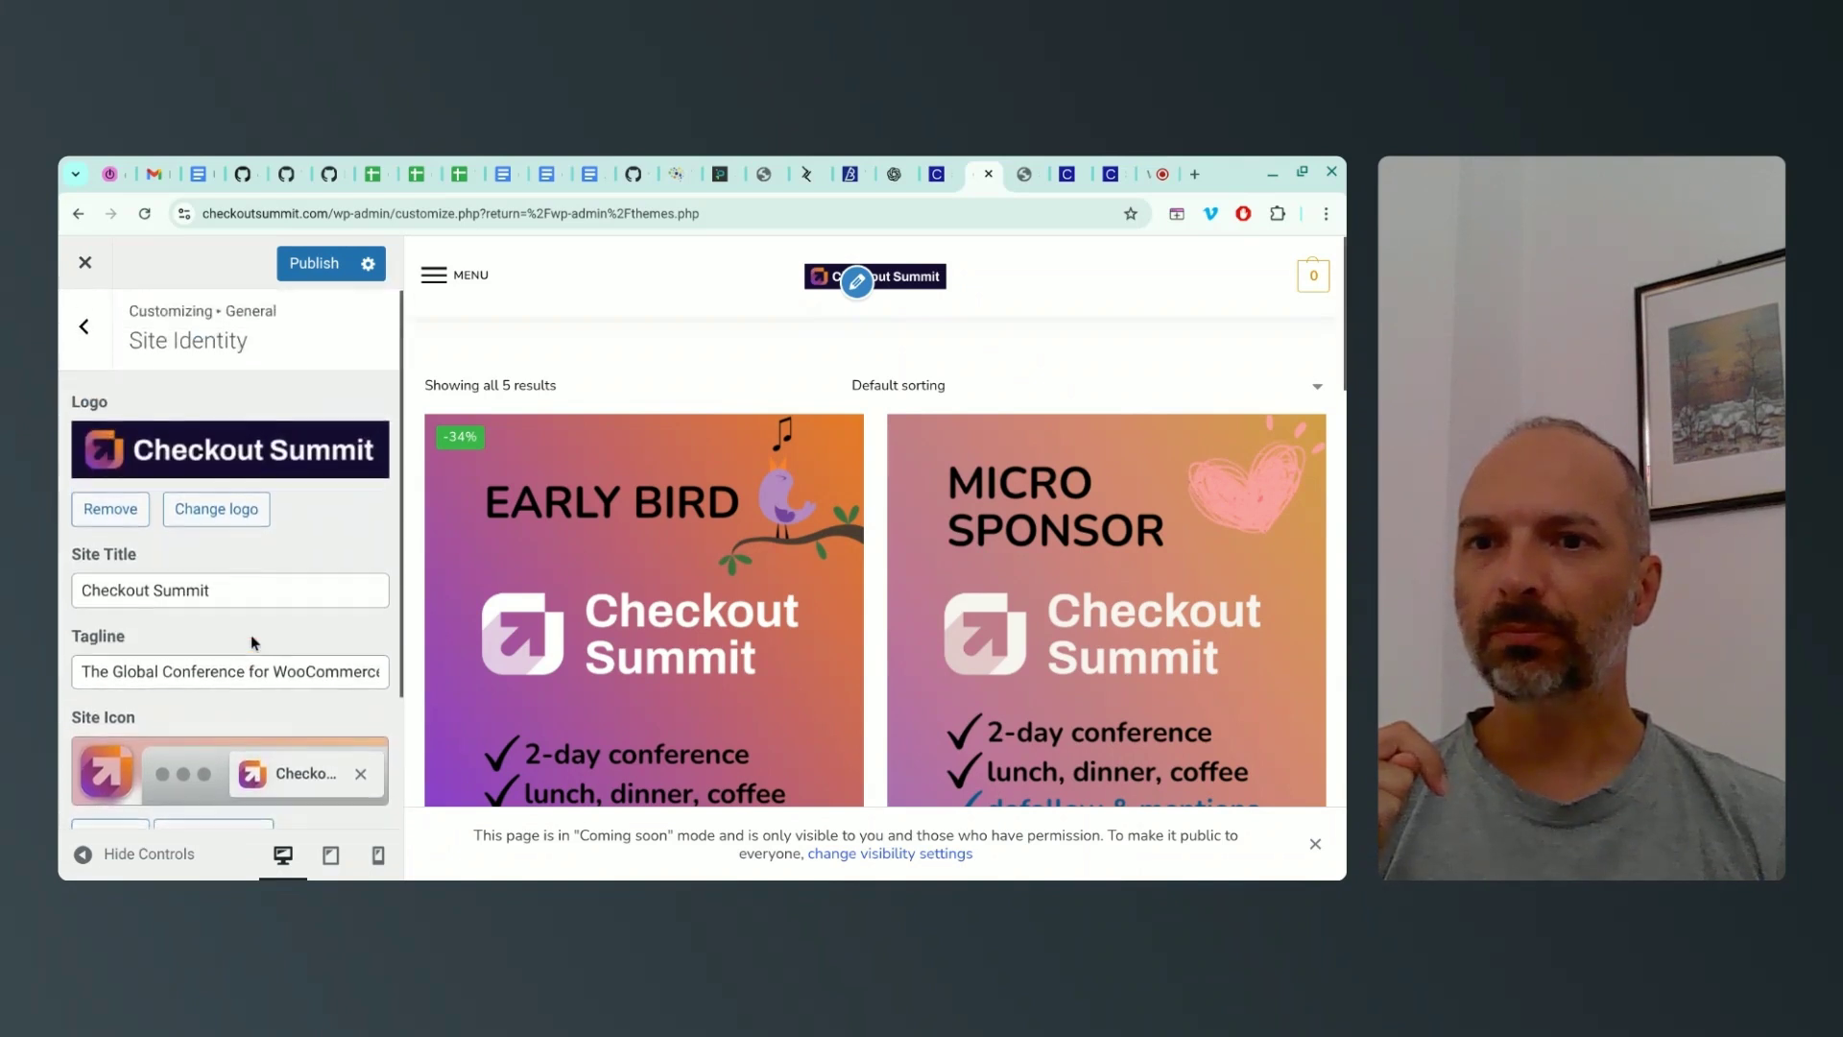
left_click(84, 329)
left_click(115, 419)
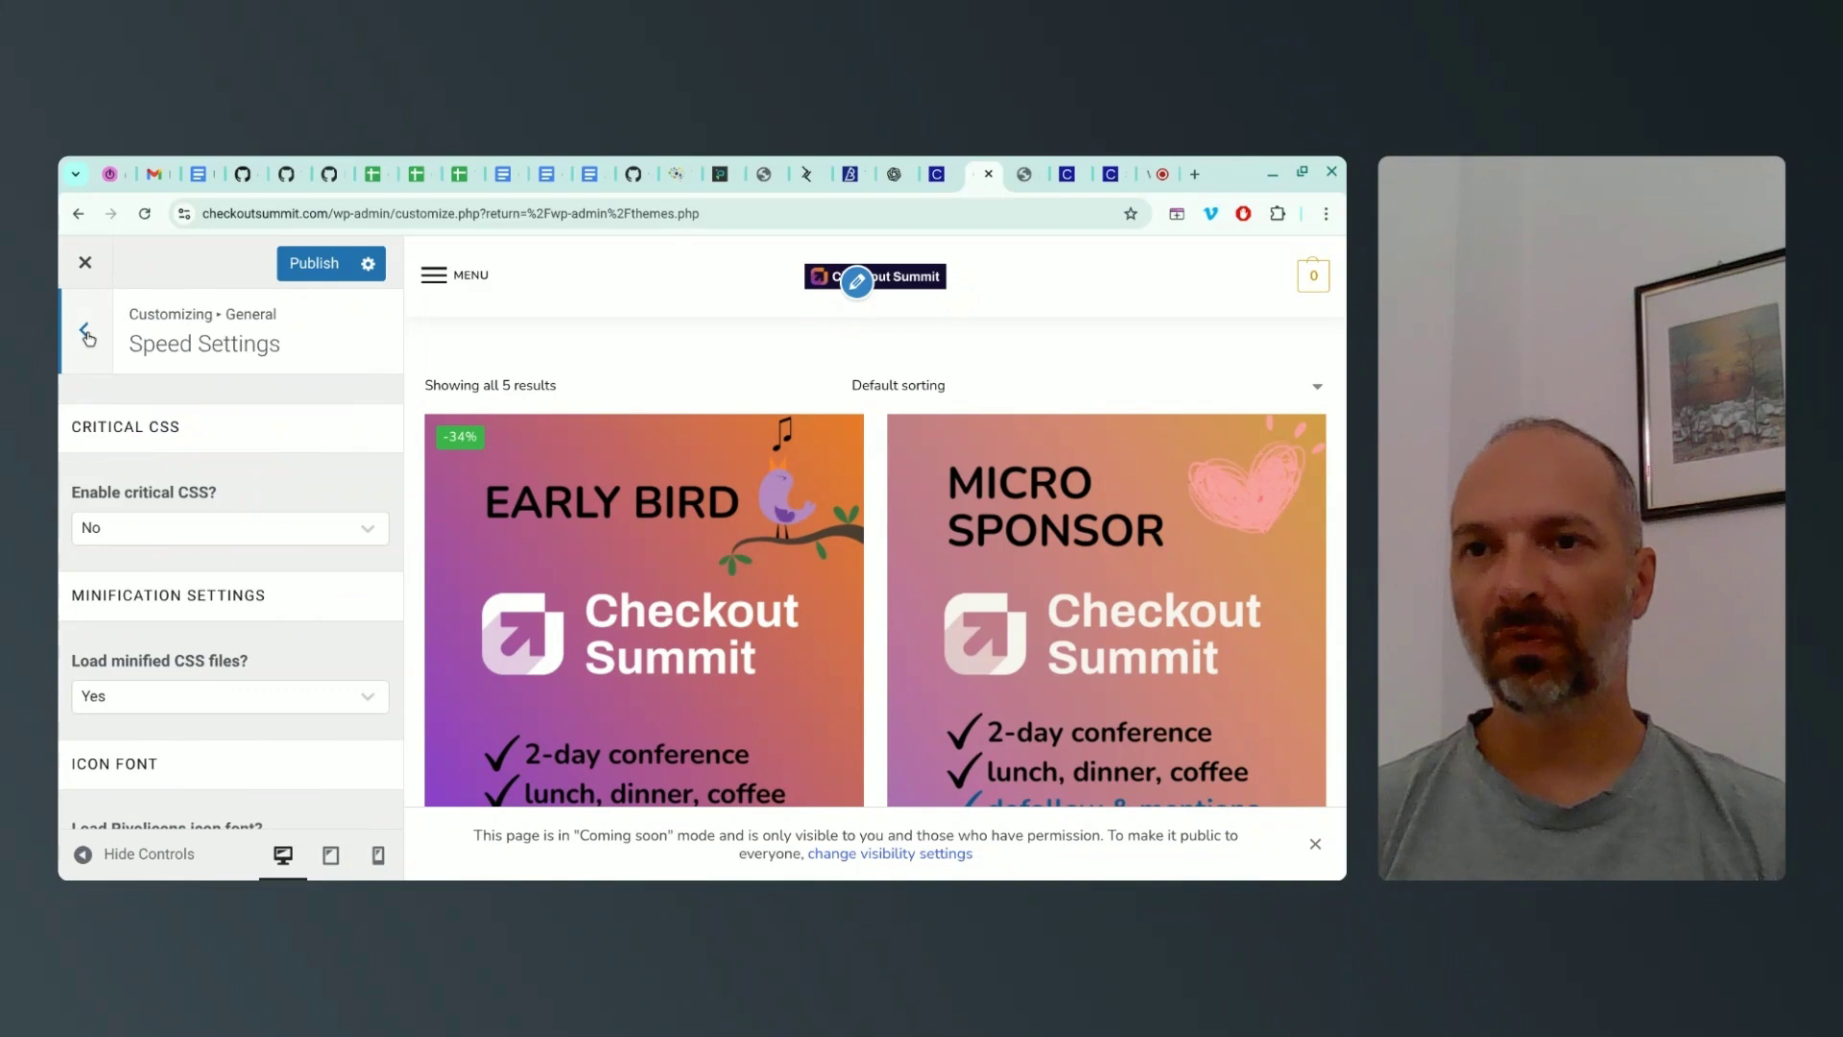
left_click(85, 328)
left_click(132, 480)
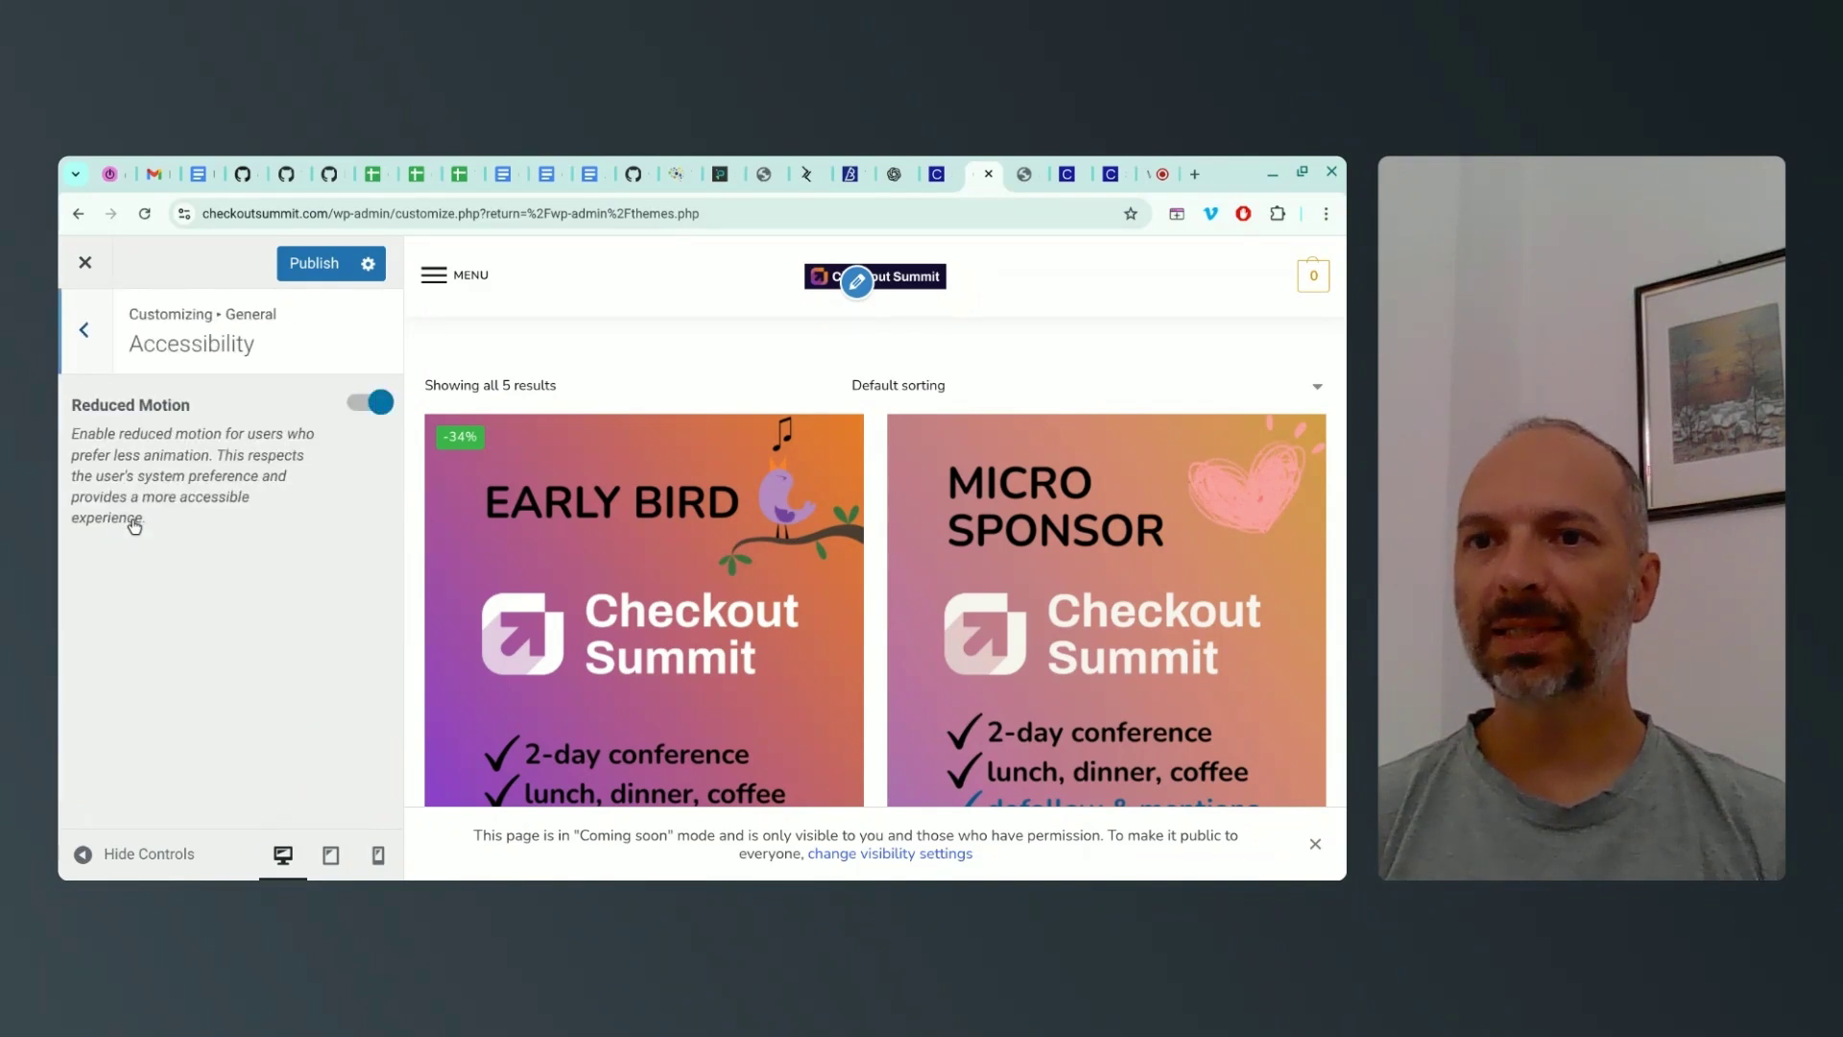
left_click(84, 331)
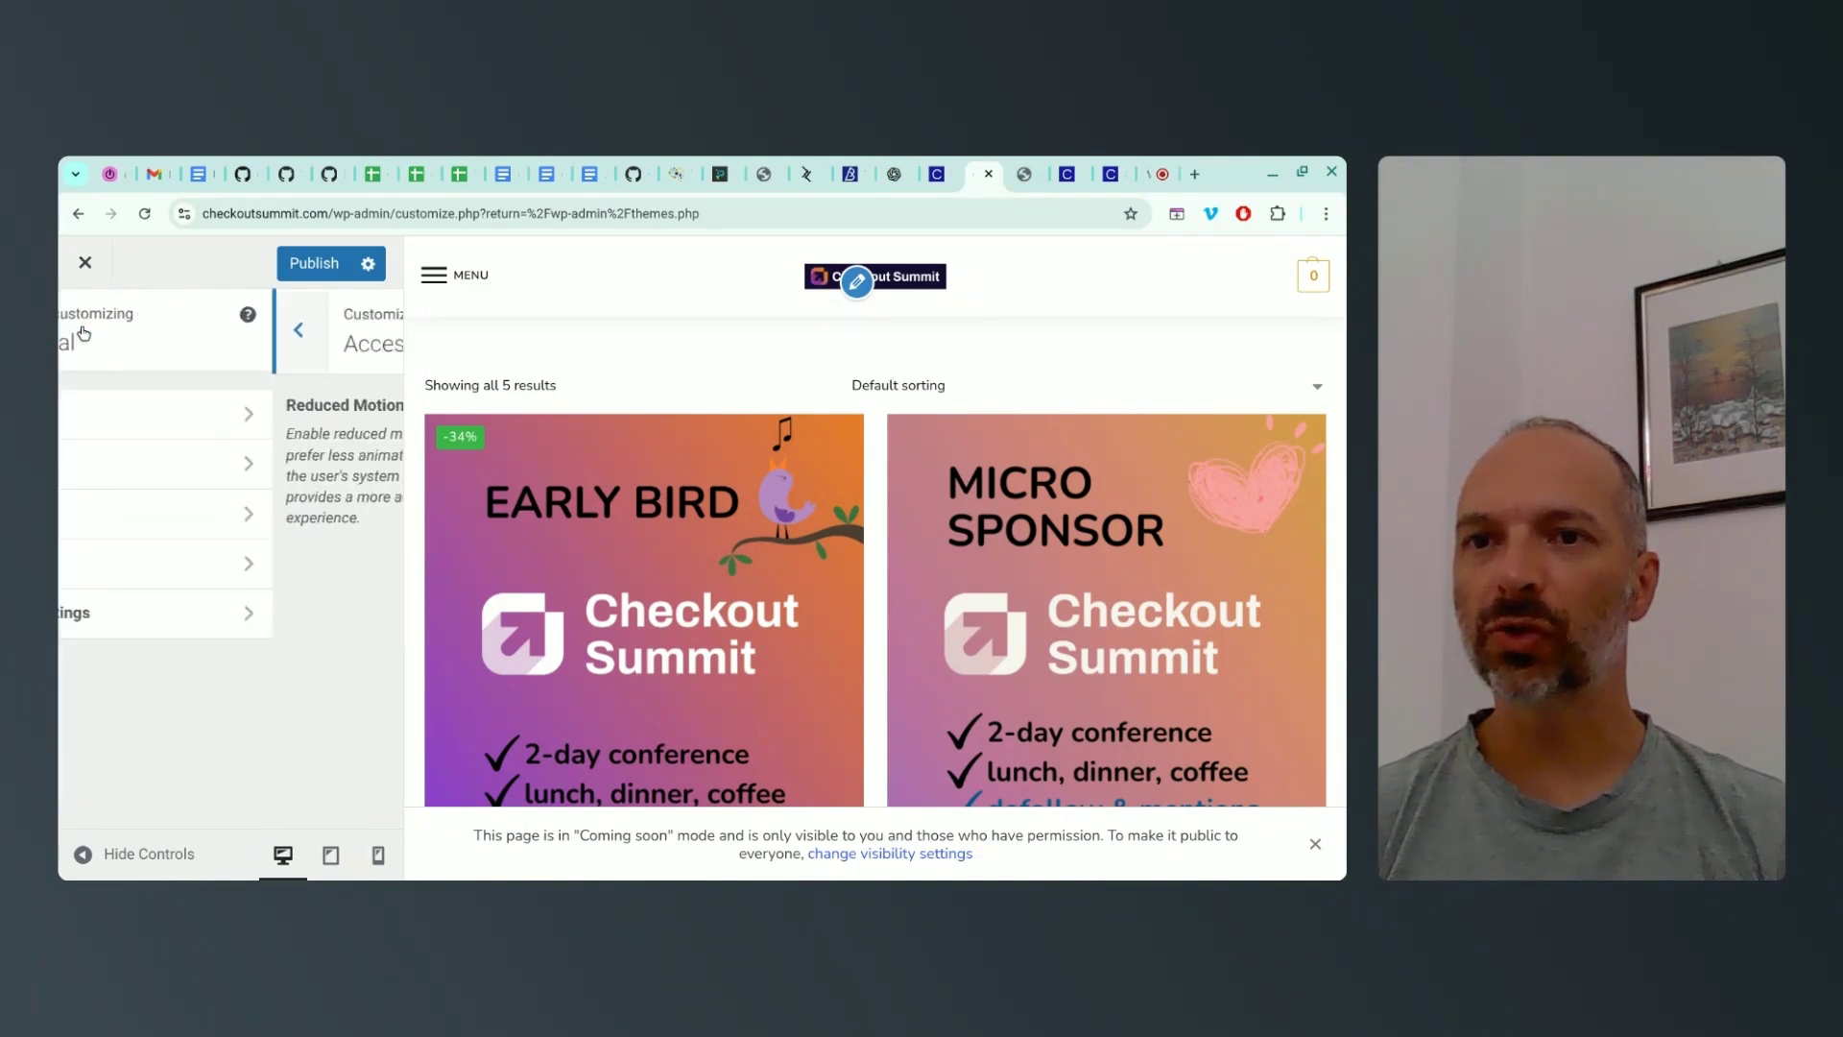
left_click(135, 624)
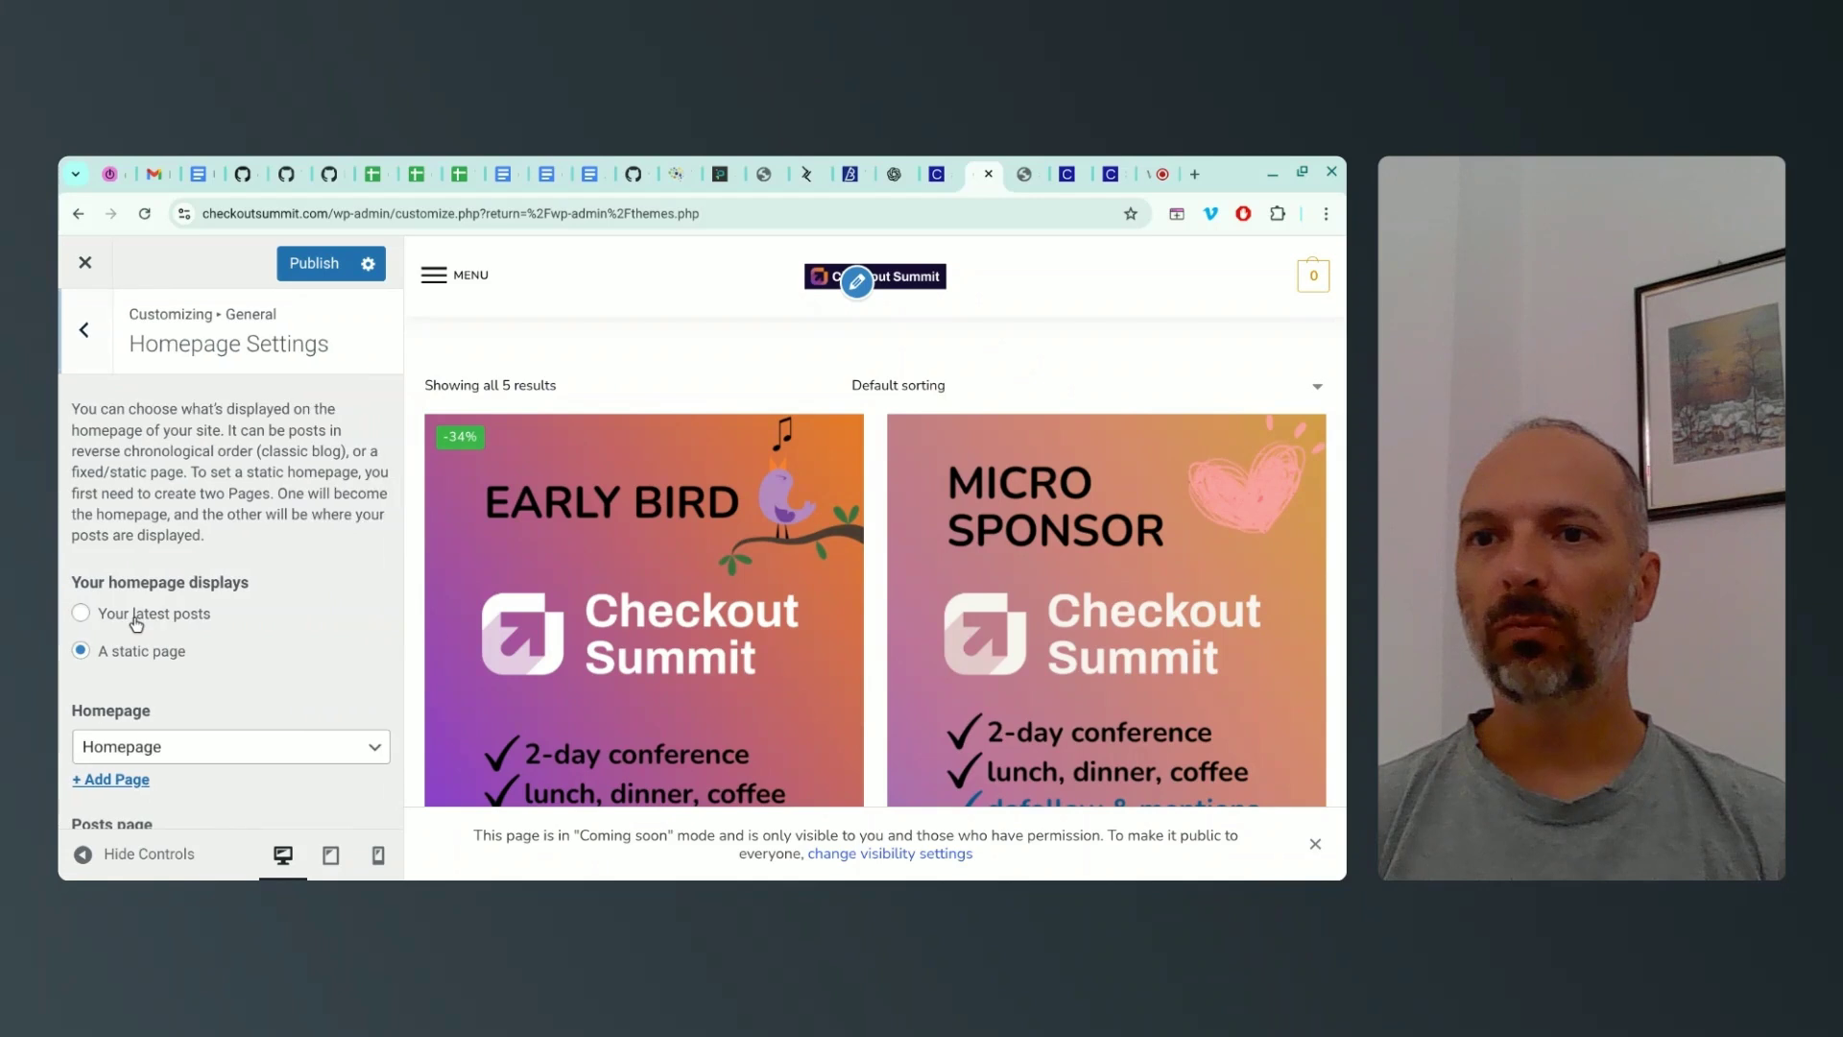
scroll(303, 562, "down", 1)
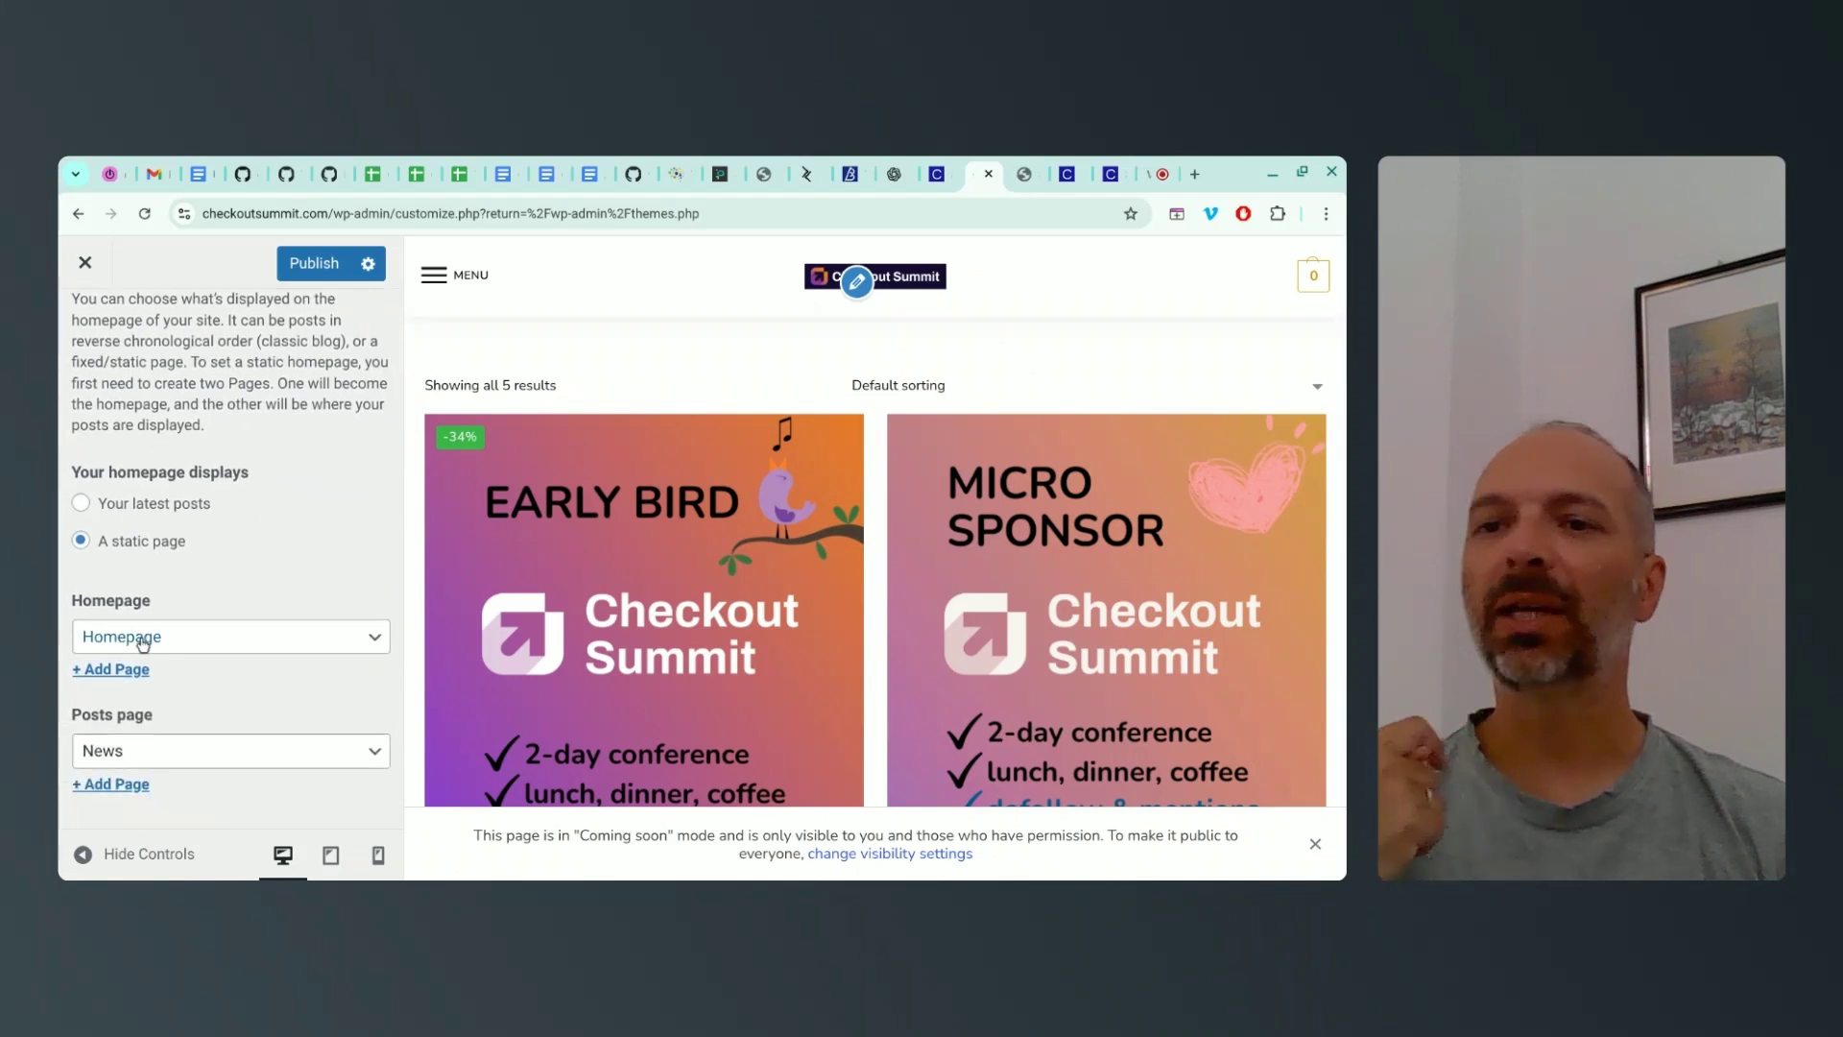
scroll(148, 732, "up", 1)
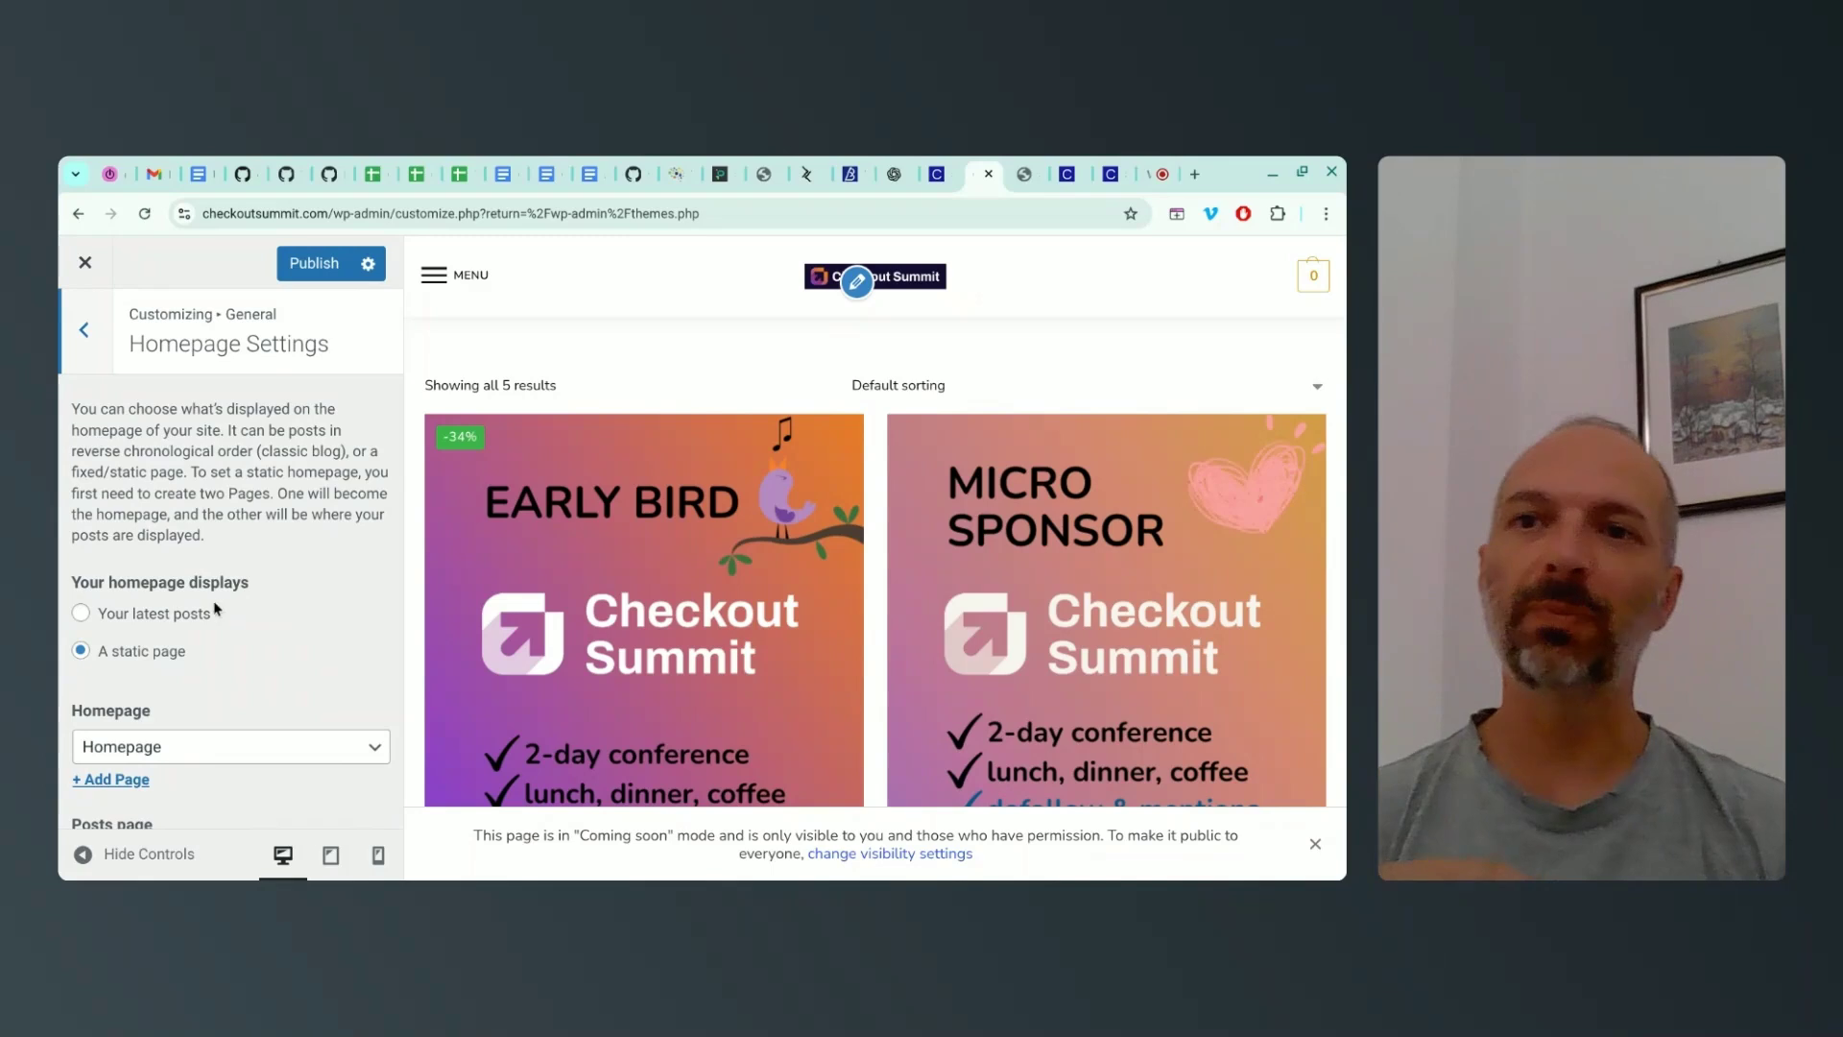
left_click(86, 336)
Leave the General settings, open the Colors settings and check the Top Bar color options
left_click(86, 331)
left_click(138, 456)
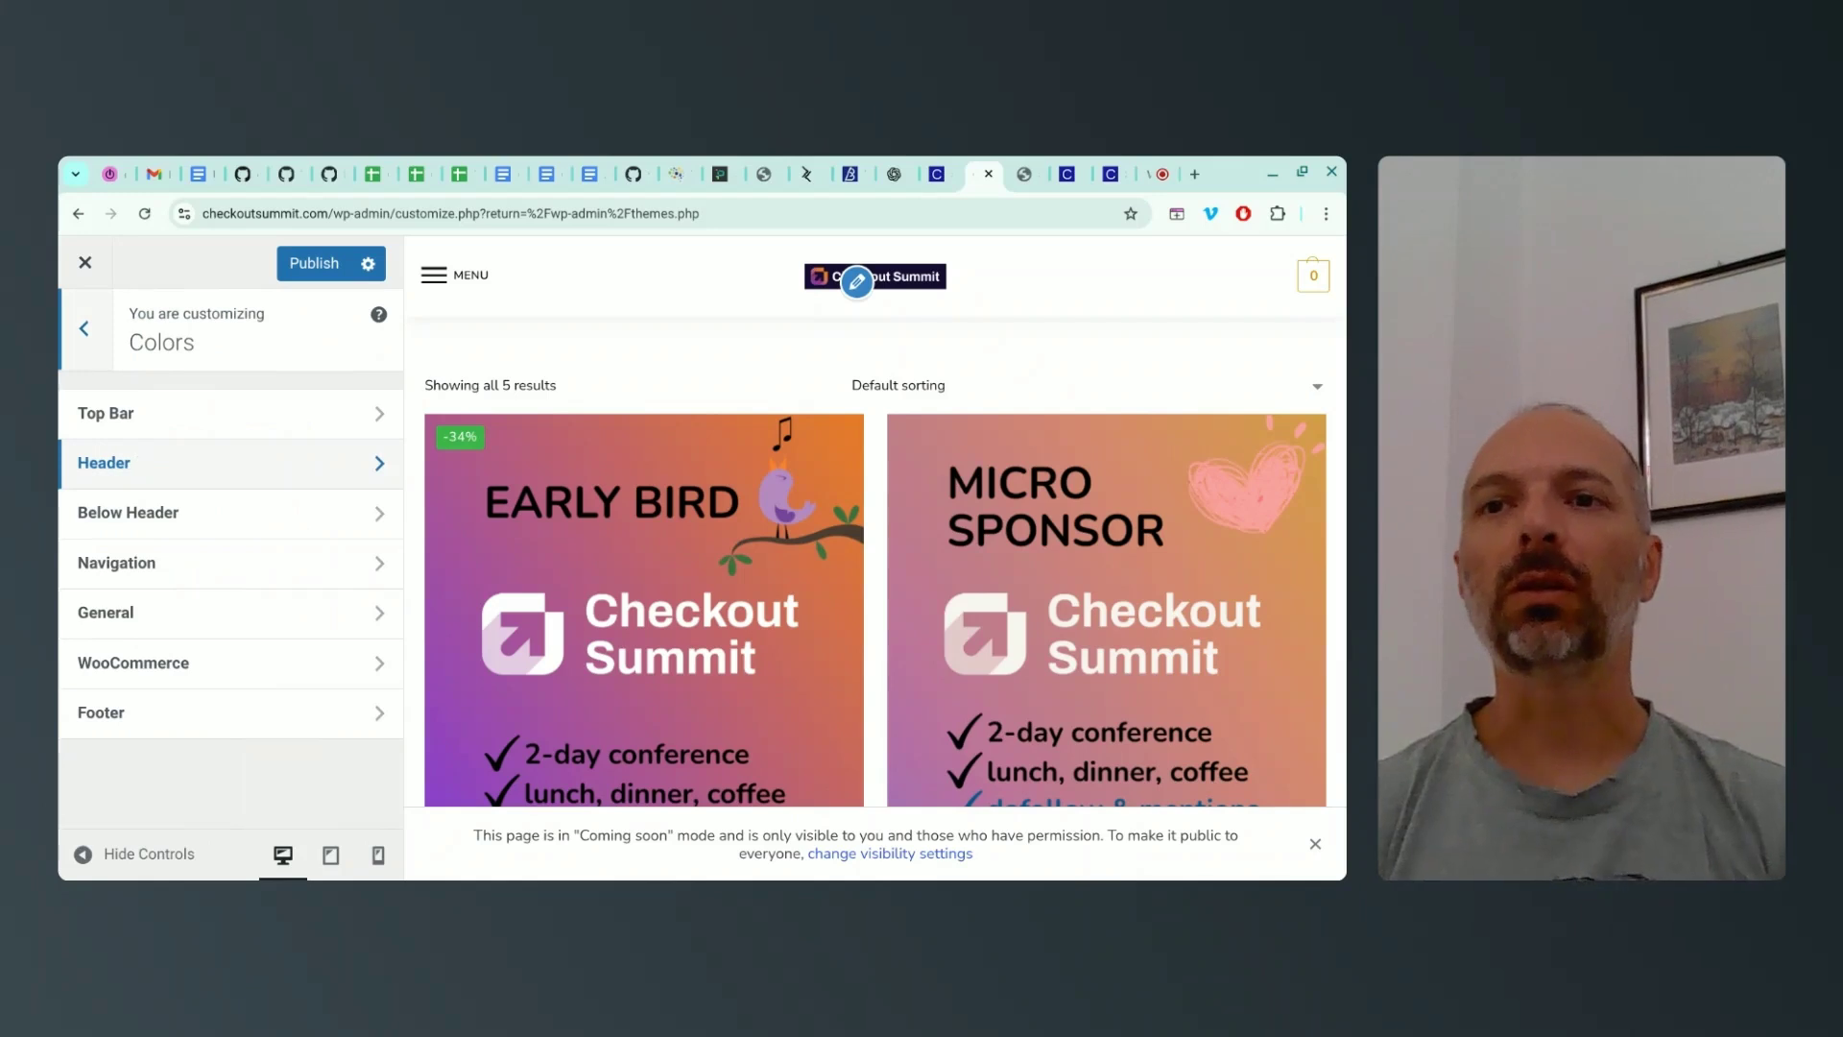
left_click(144, 414)
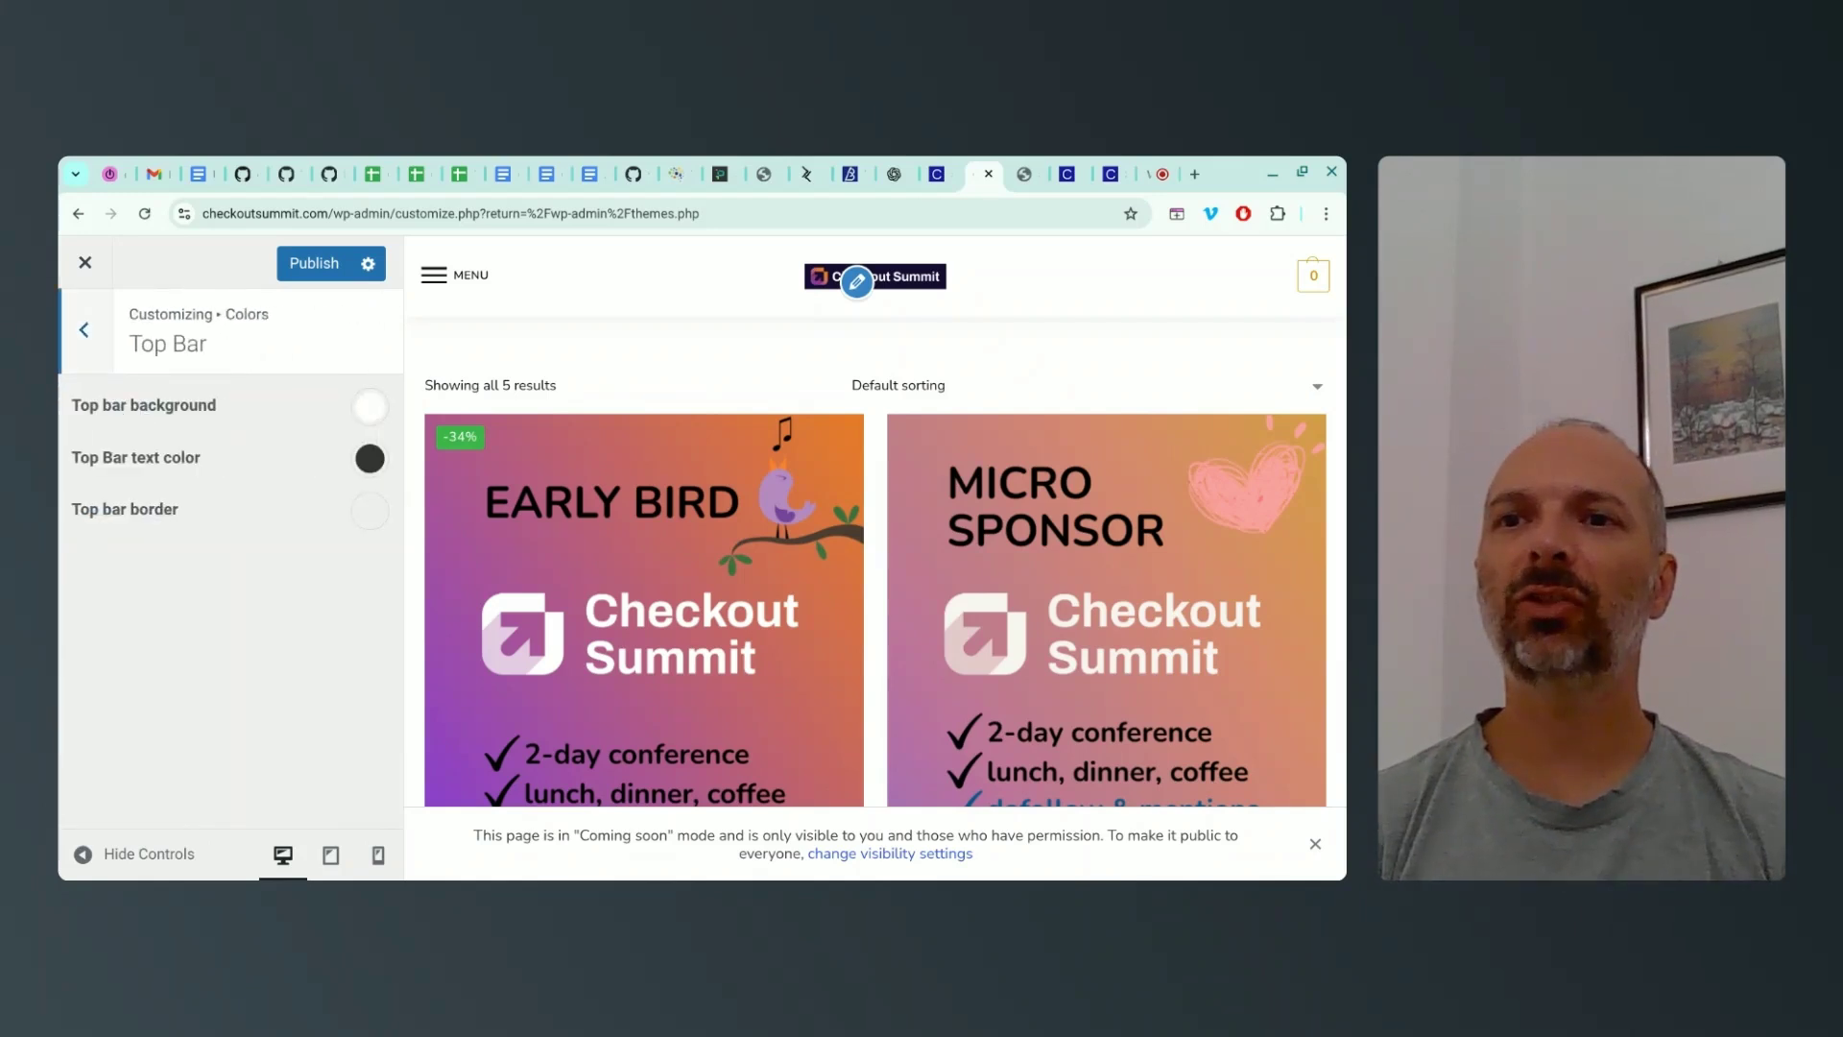
left_click(85, 334)
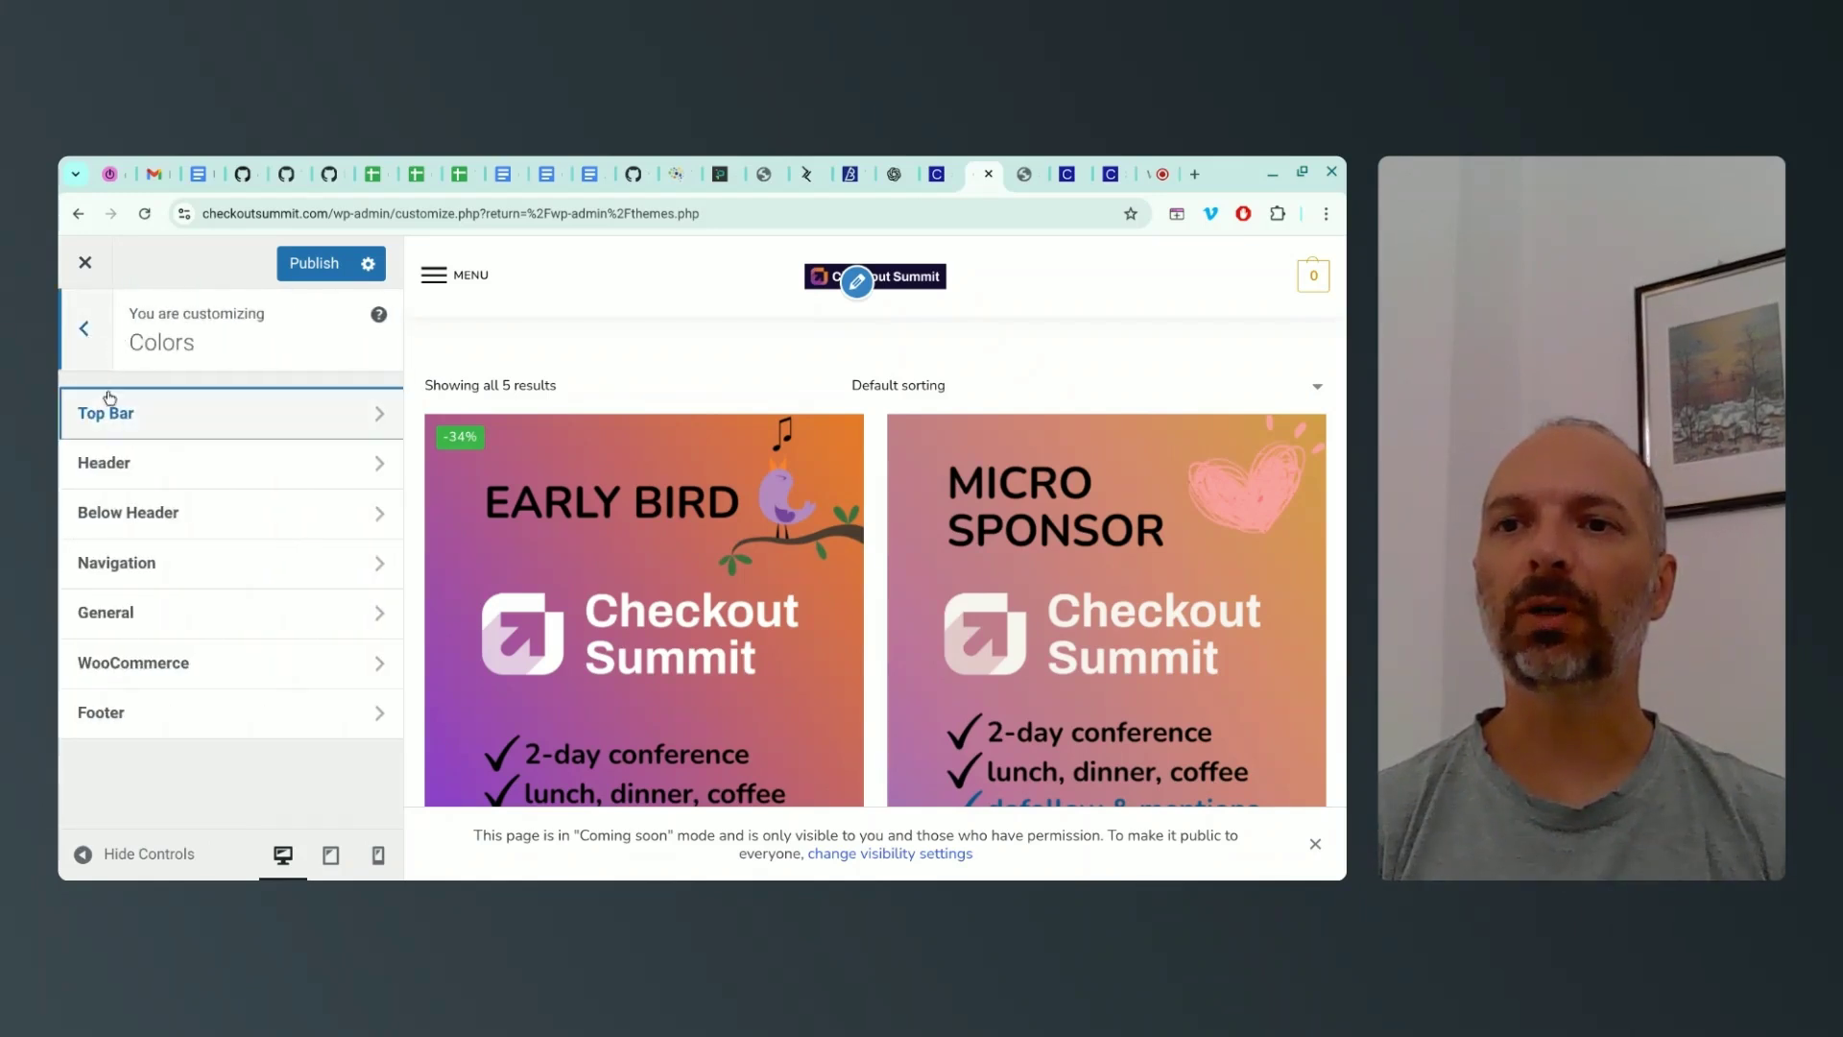
Set the header background color to the brand's dark #160B33, copied from the Style Sheet PDF
left_click(132, 464)
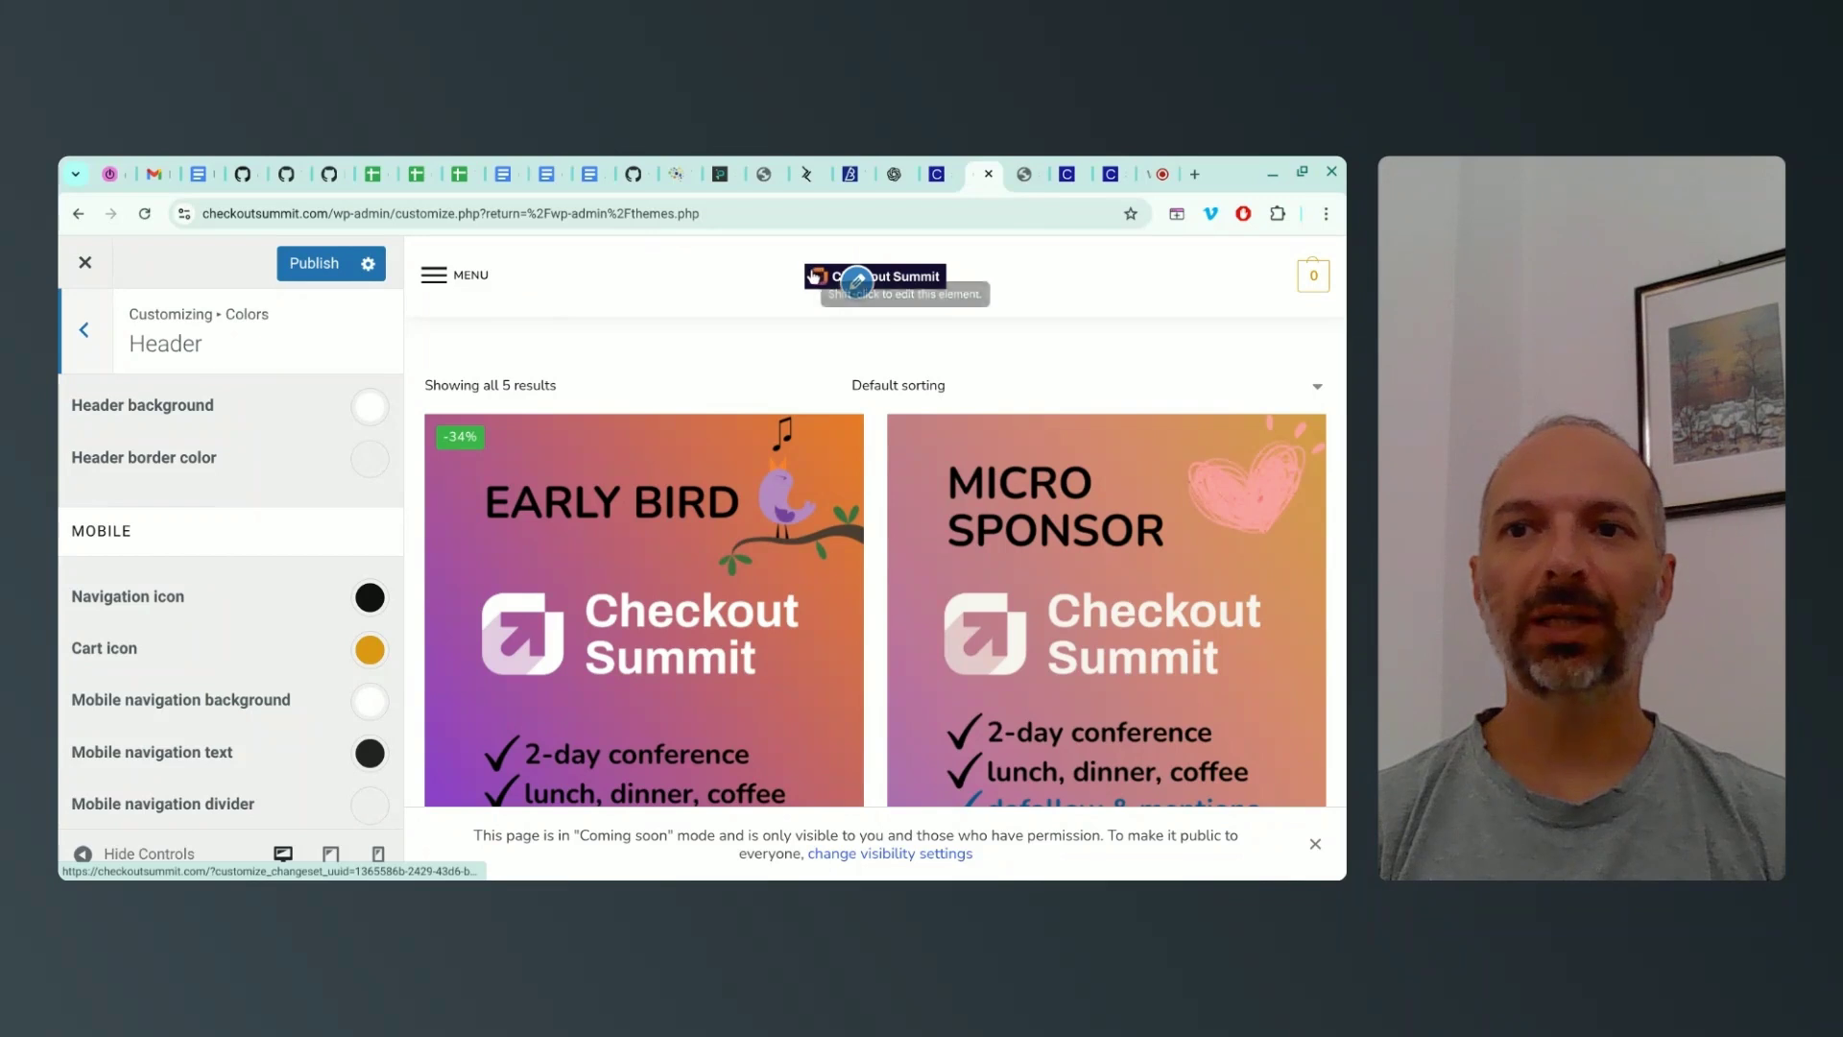
left_click(376, 412)
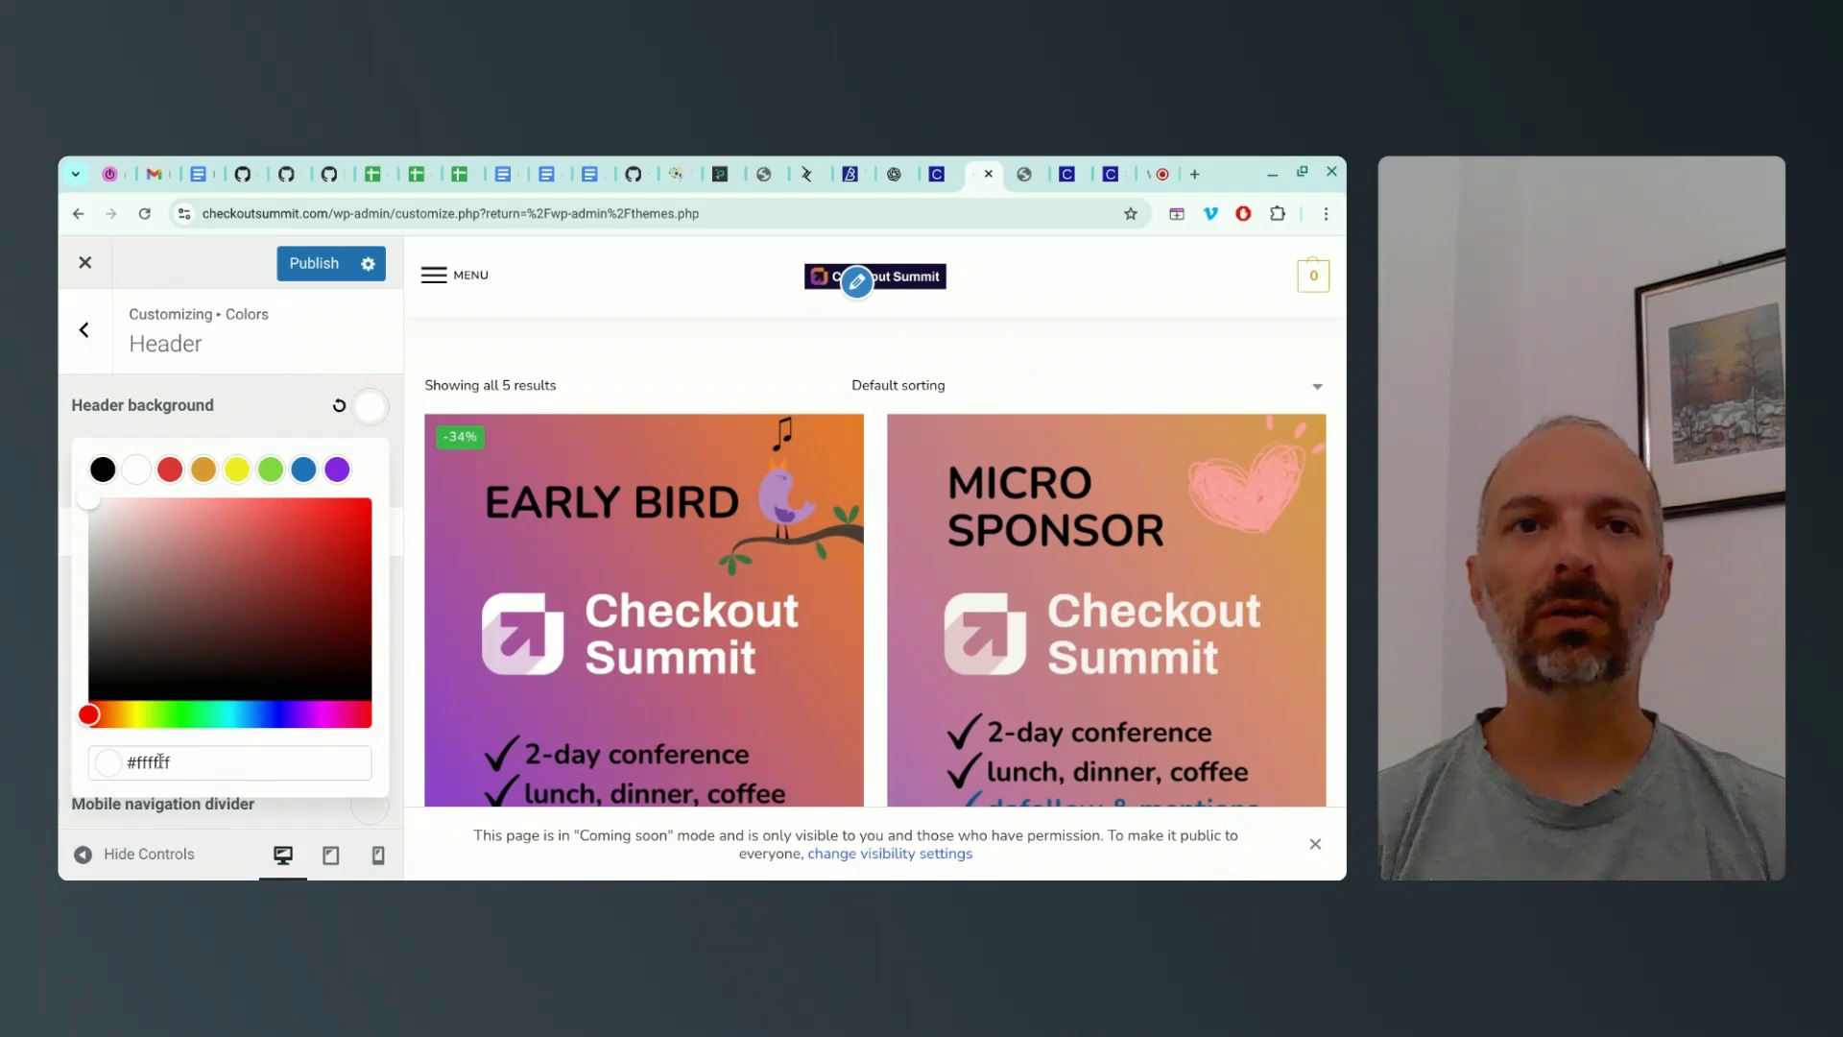
mouse_move(828, 872)
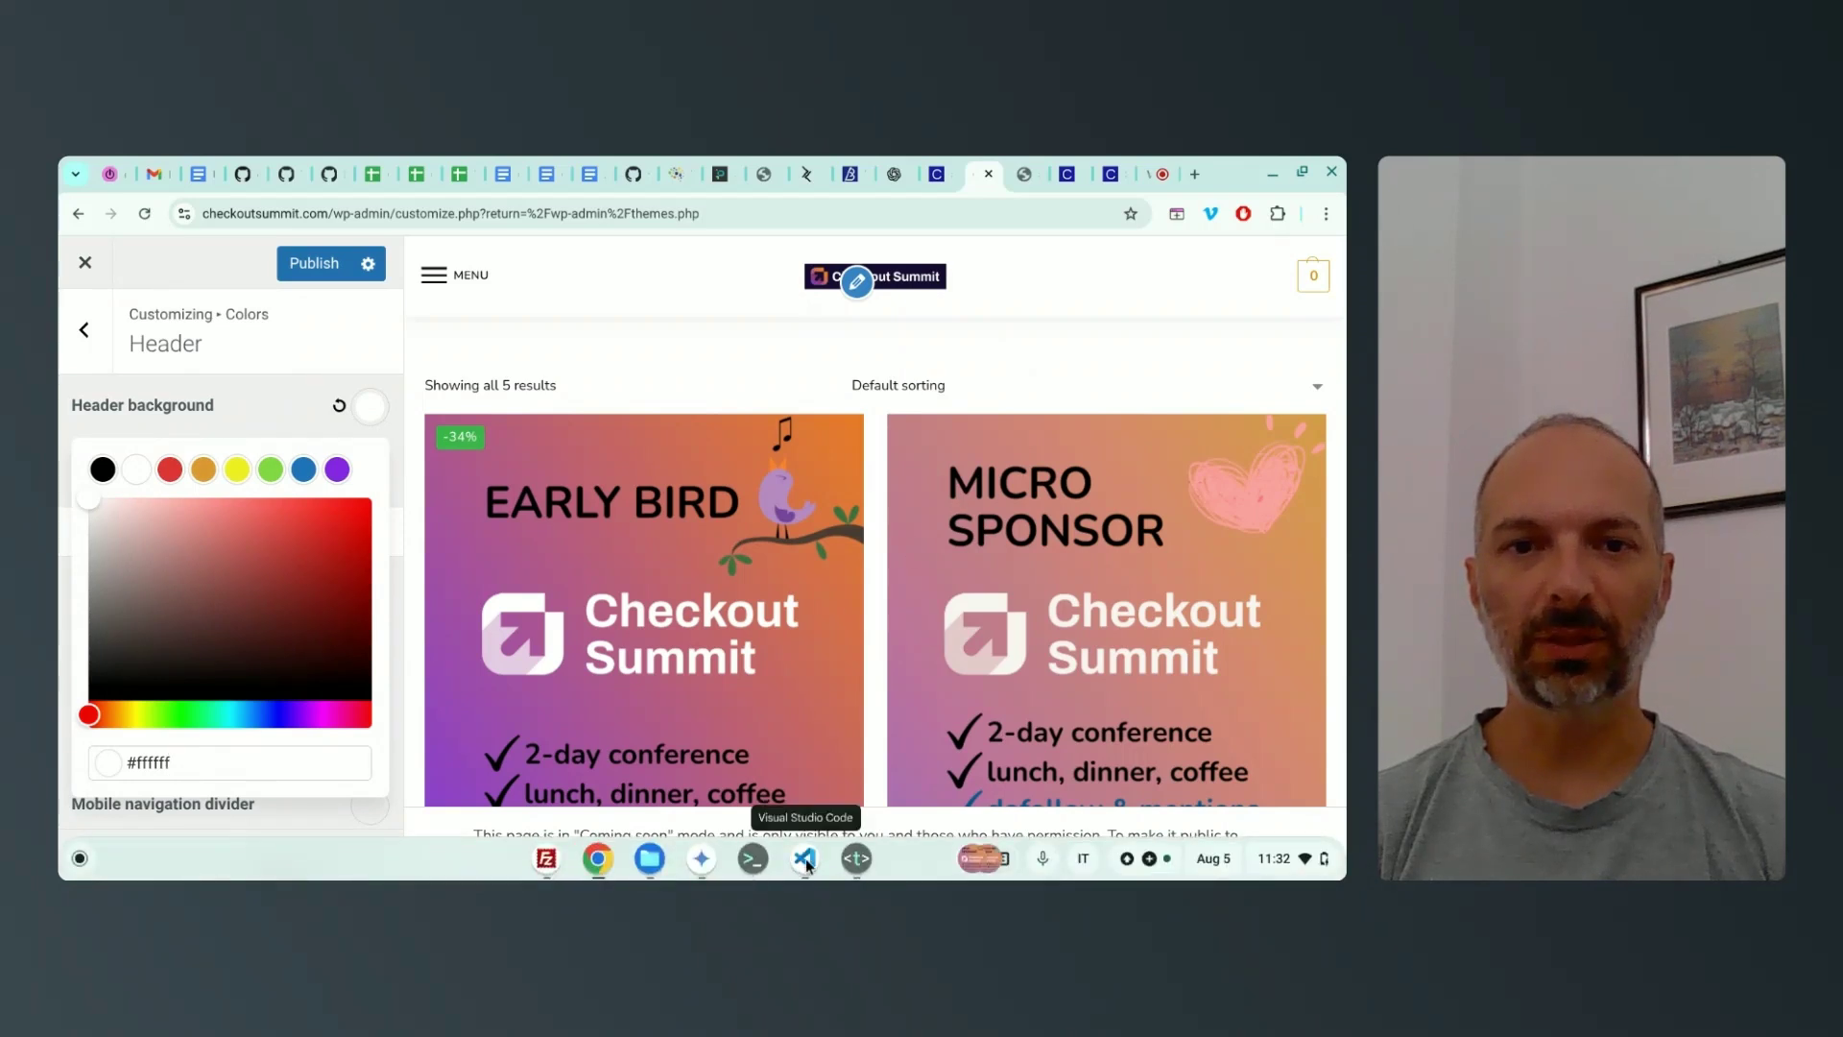
left_click(1002, 862)
scroll(998, 528, "down", 5)
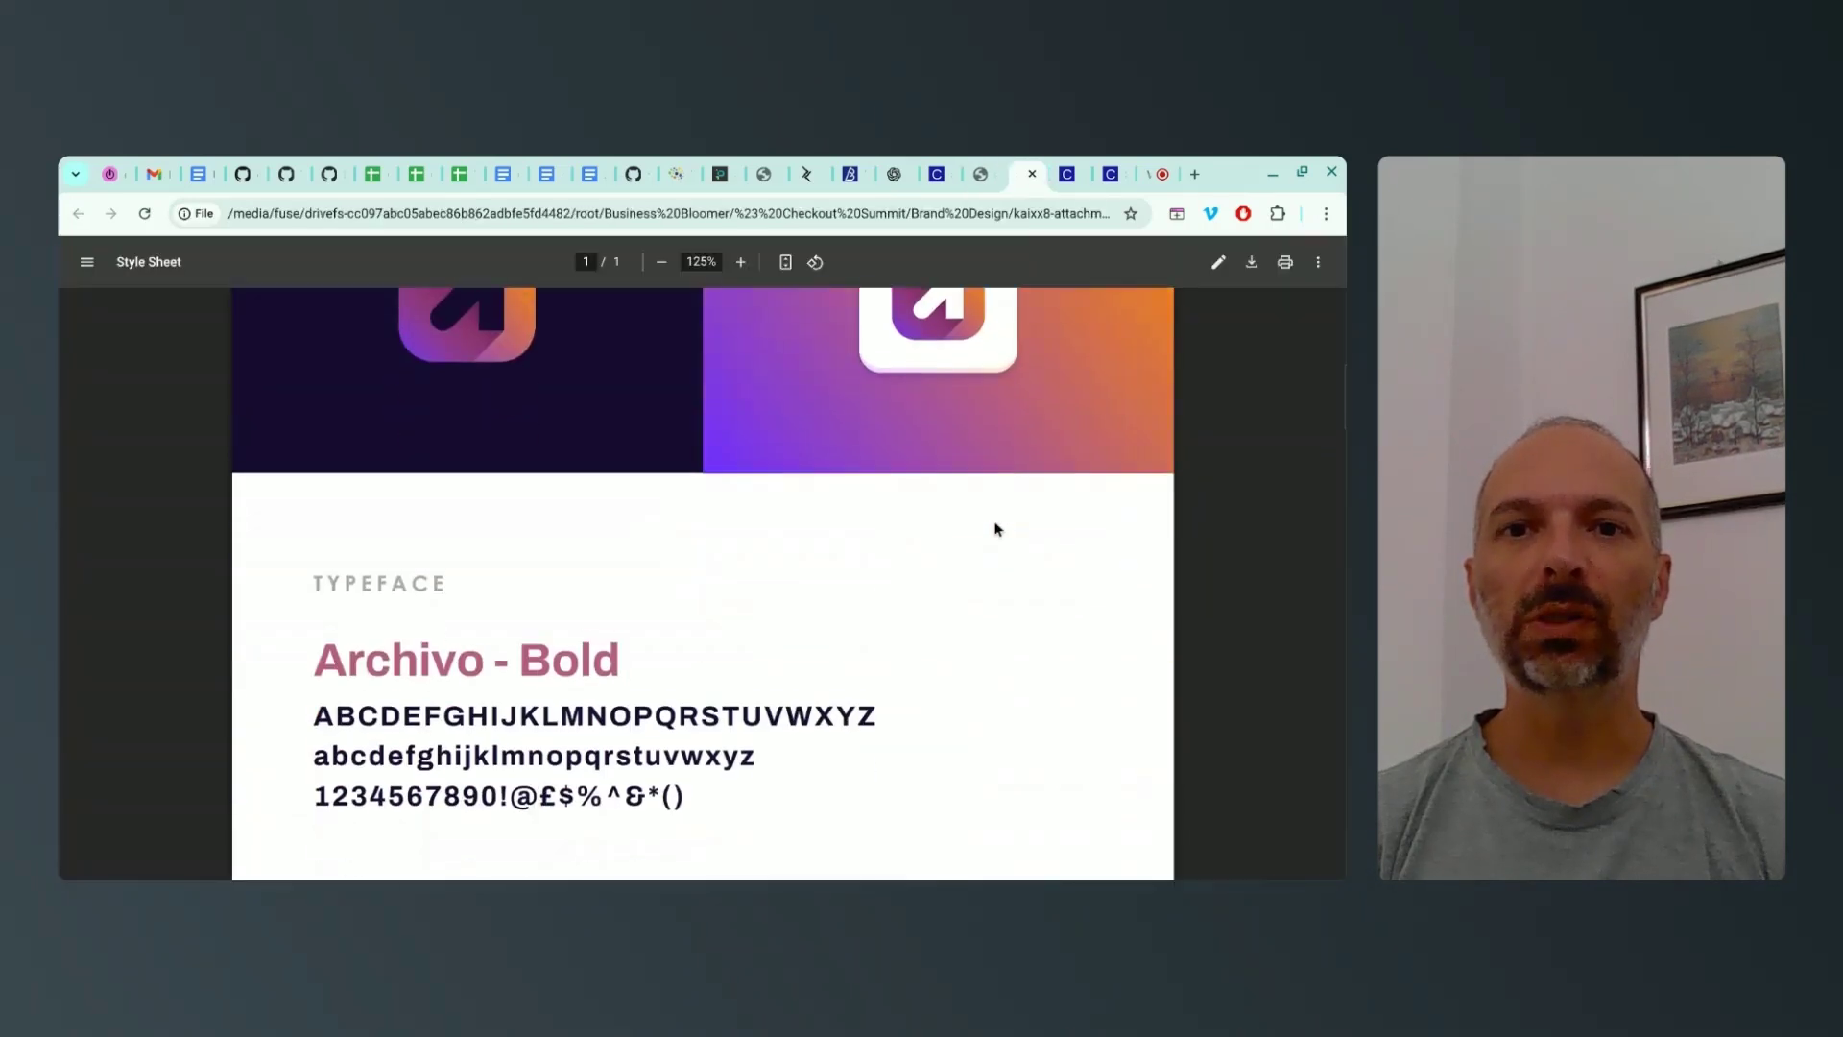
scroll(995, 528, "down", 3)
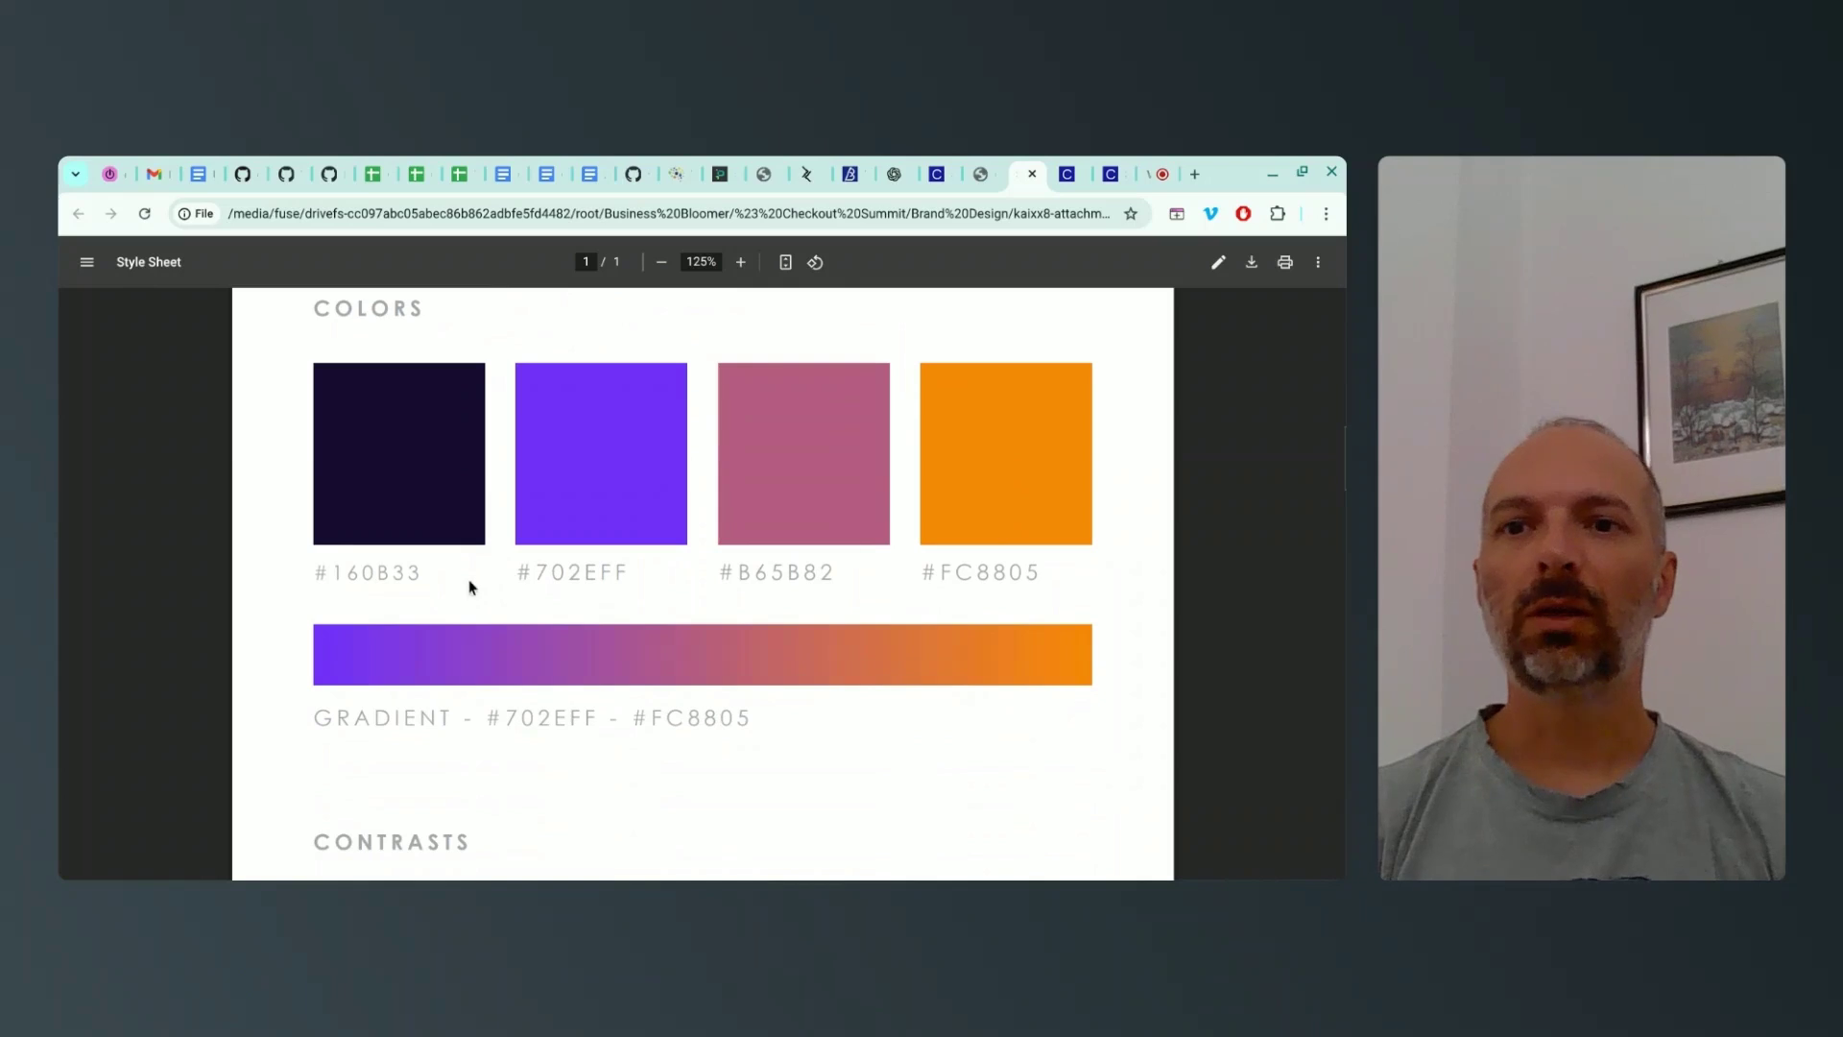
double_click(384, 574)
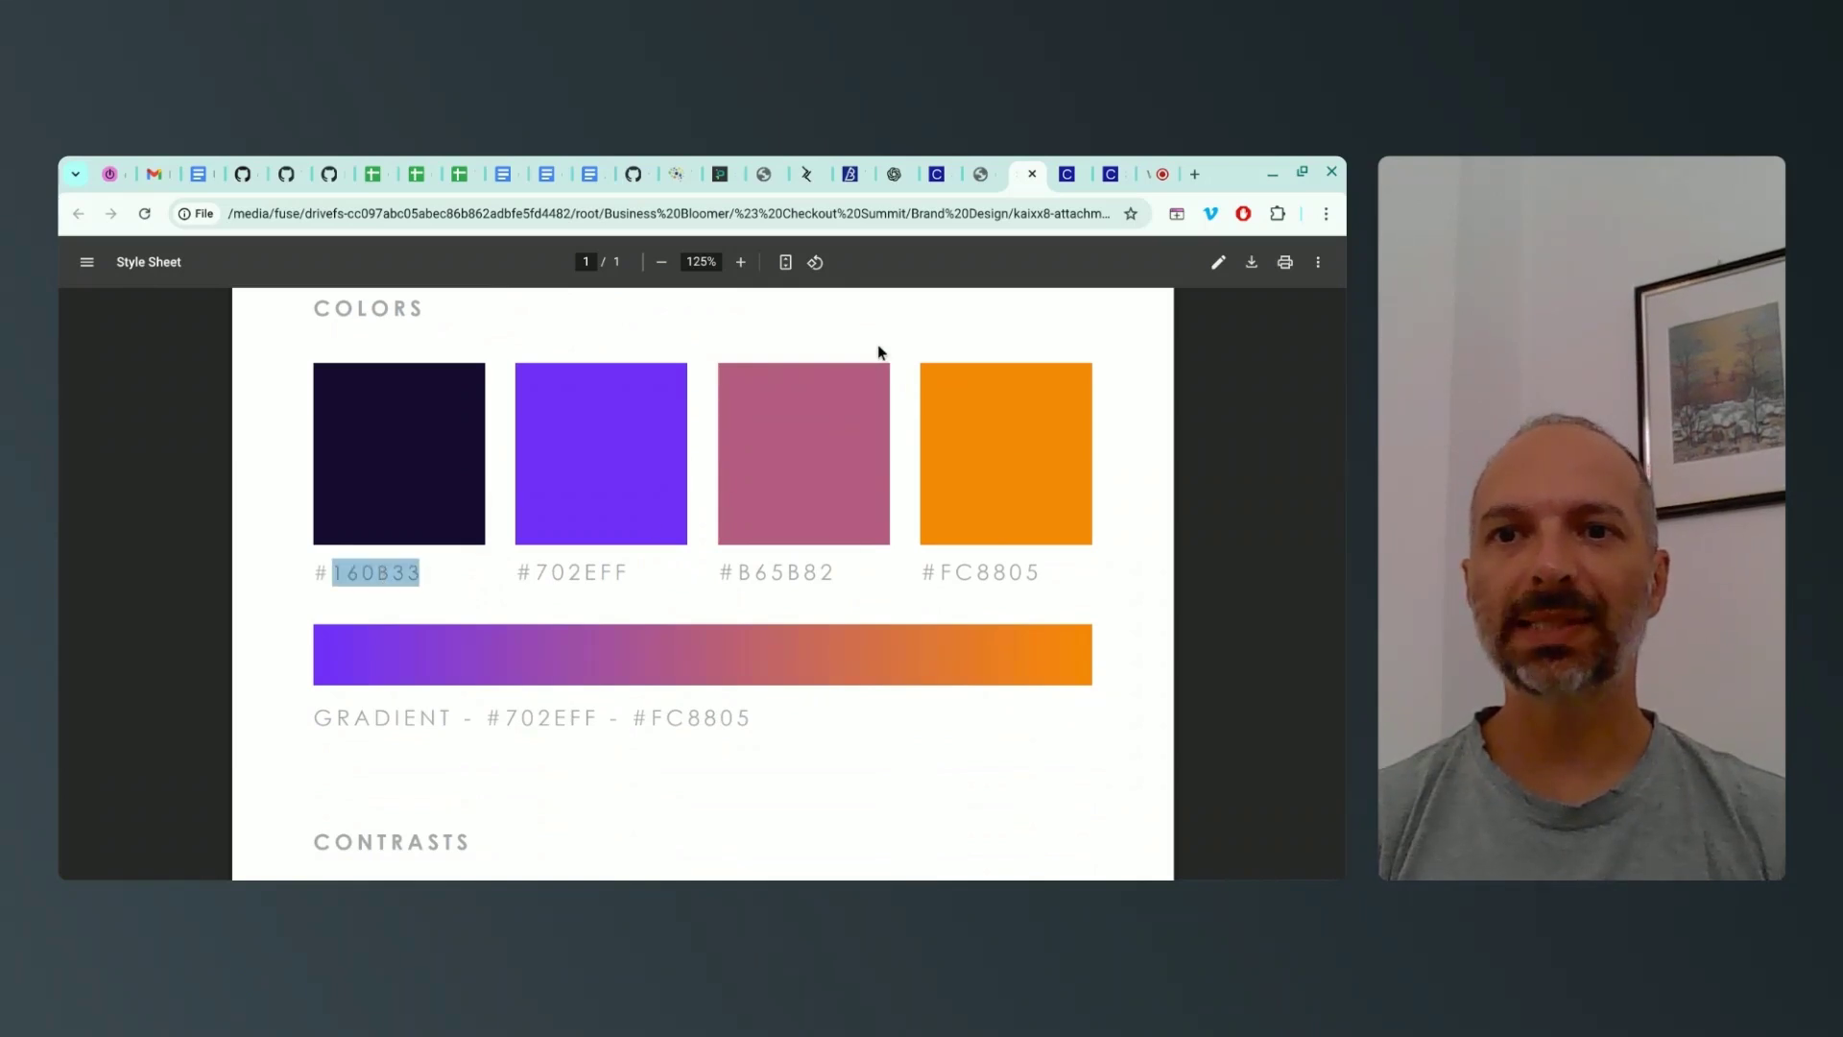
left_click(979, 173)
left_click(163, 760)
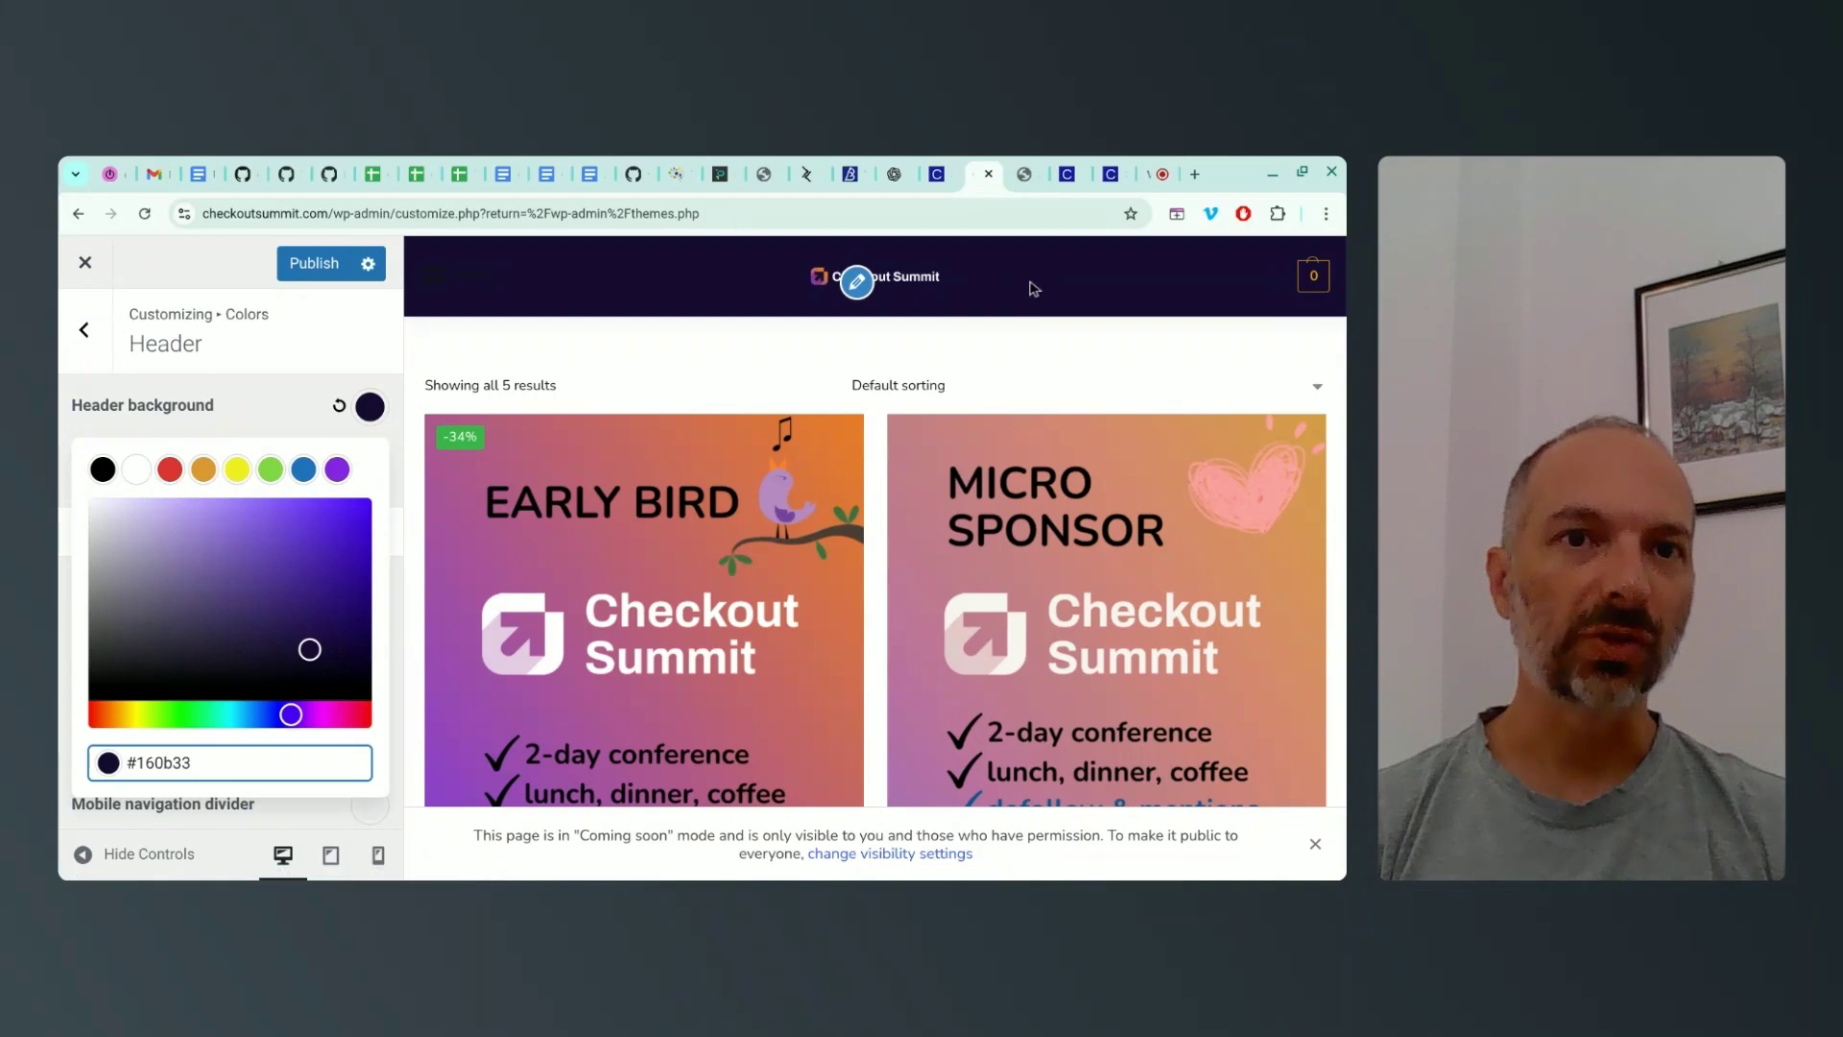
left_click(370, 406)
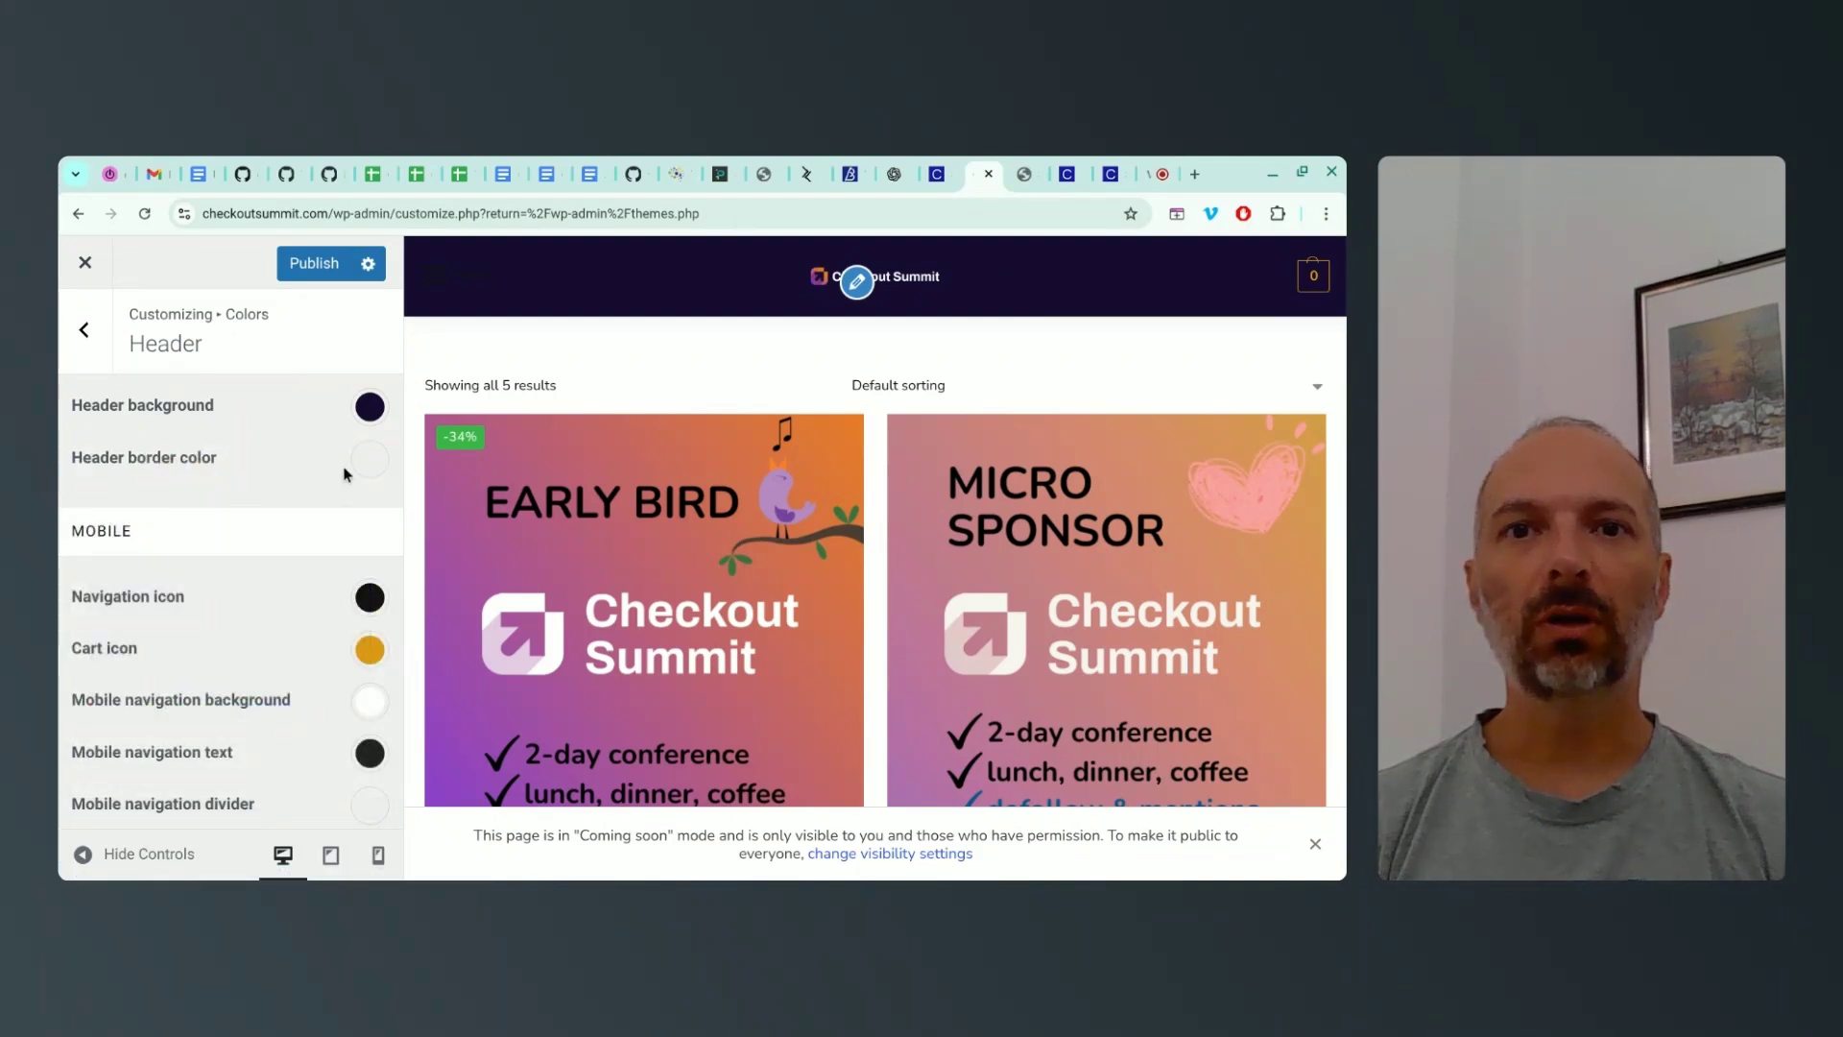
Check the brand palette in the Style Sheet PDF and set the header's mobile navigation icon color to white
scroll(247, 457, "down", 2)
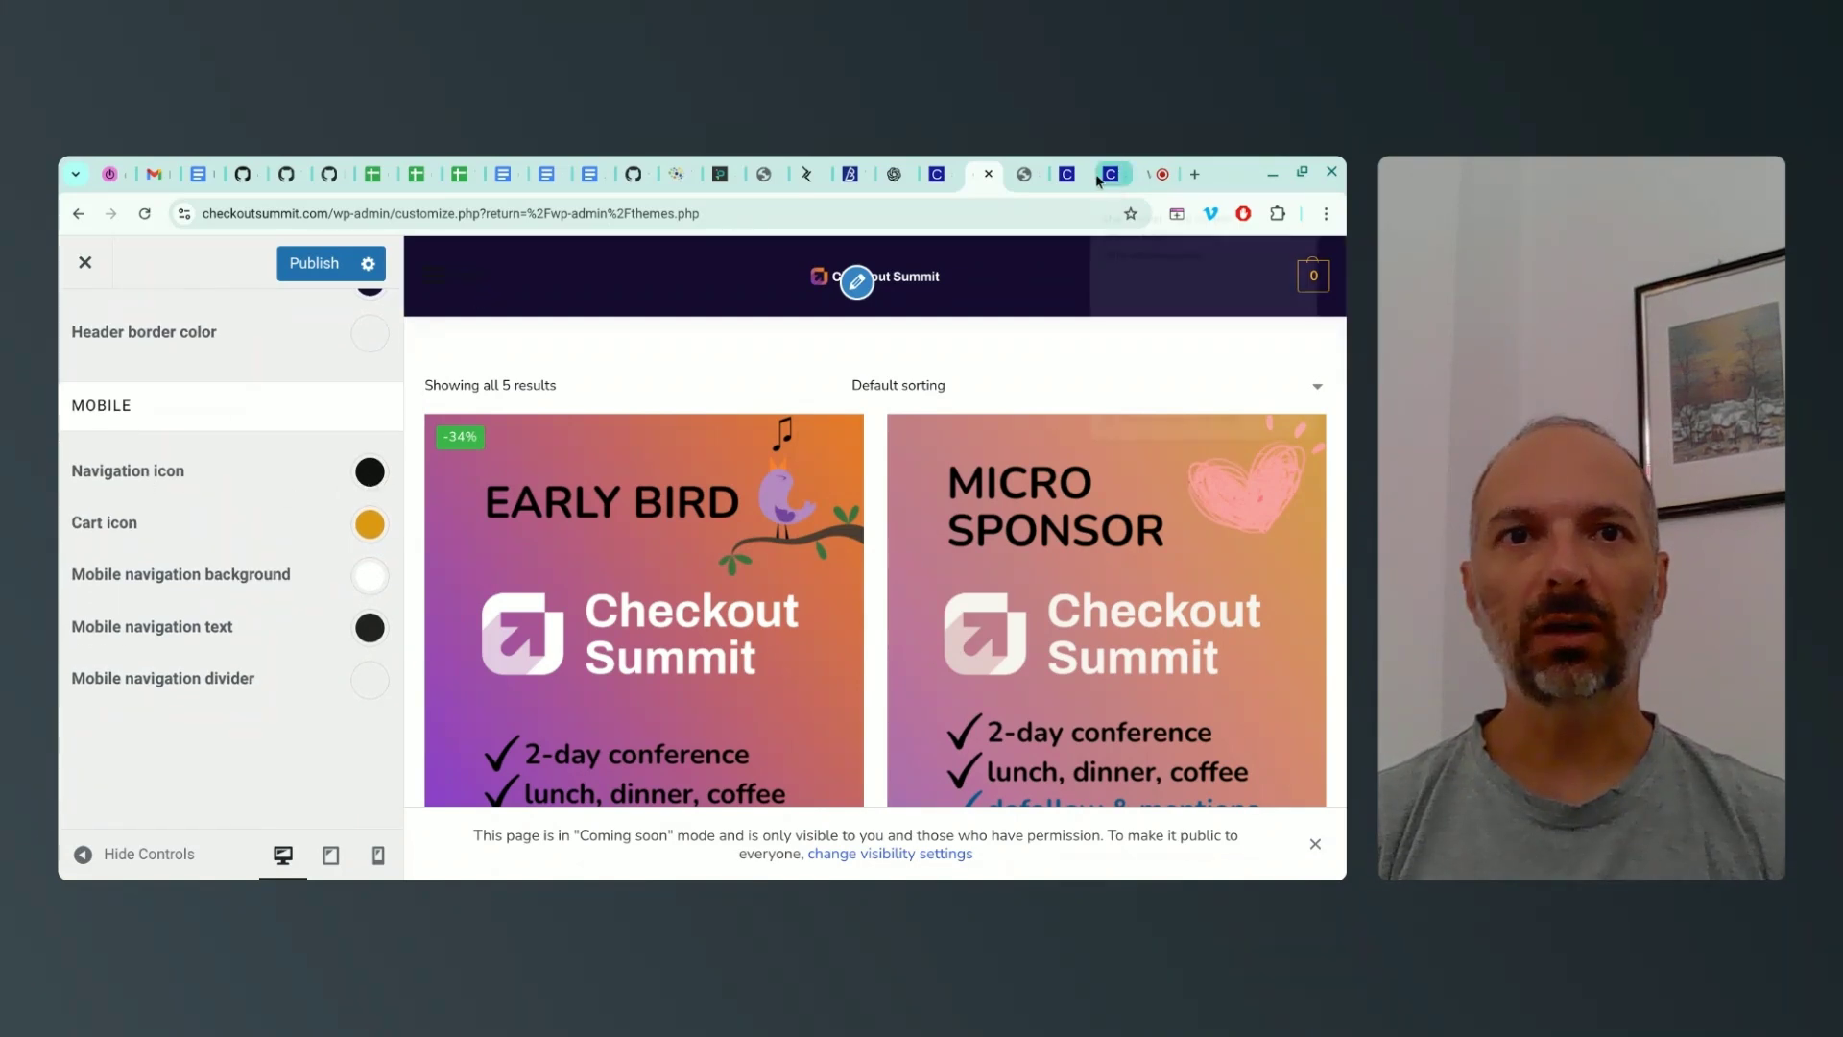
left_click(1023, 173)
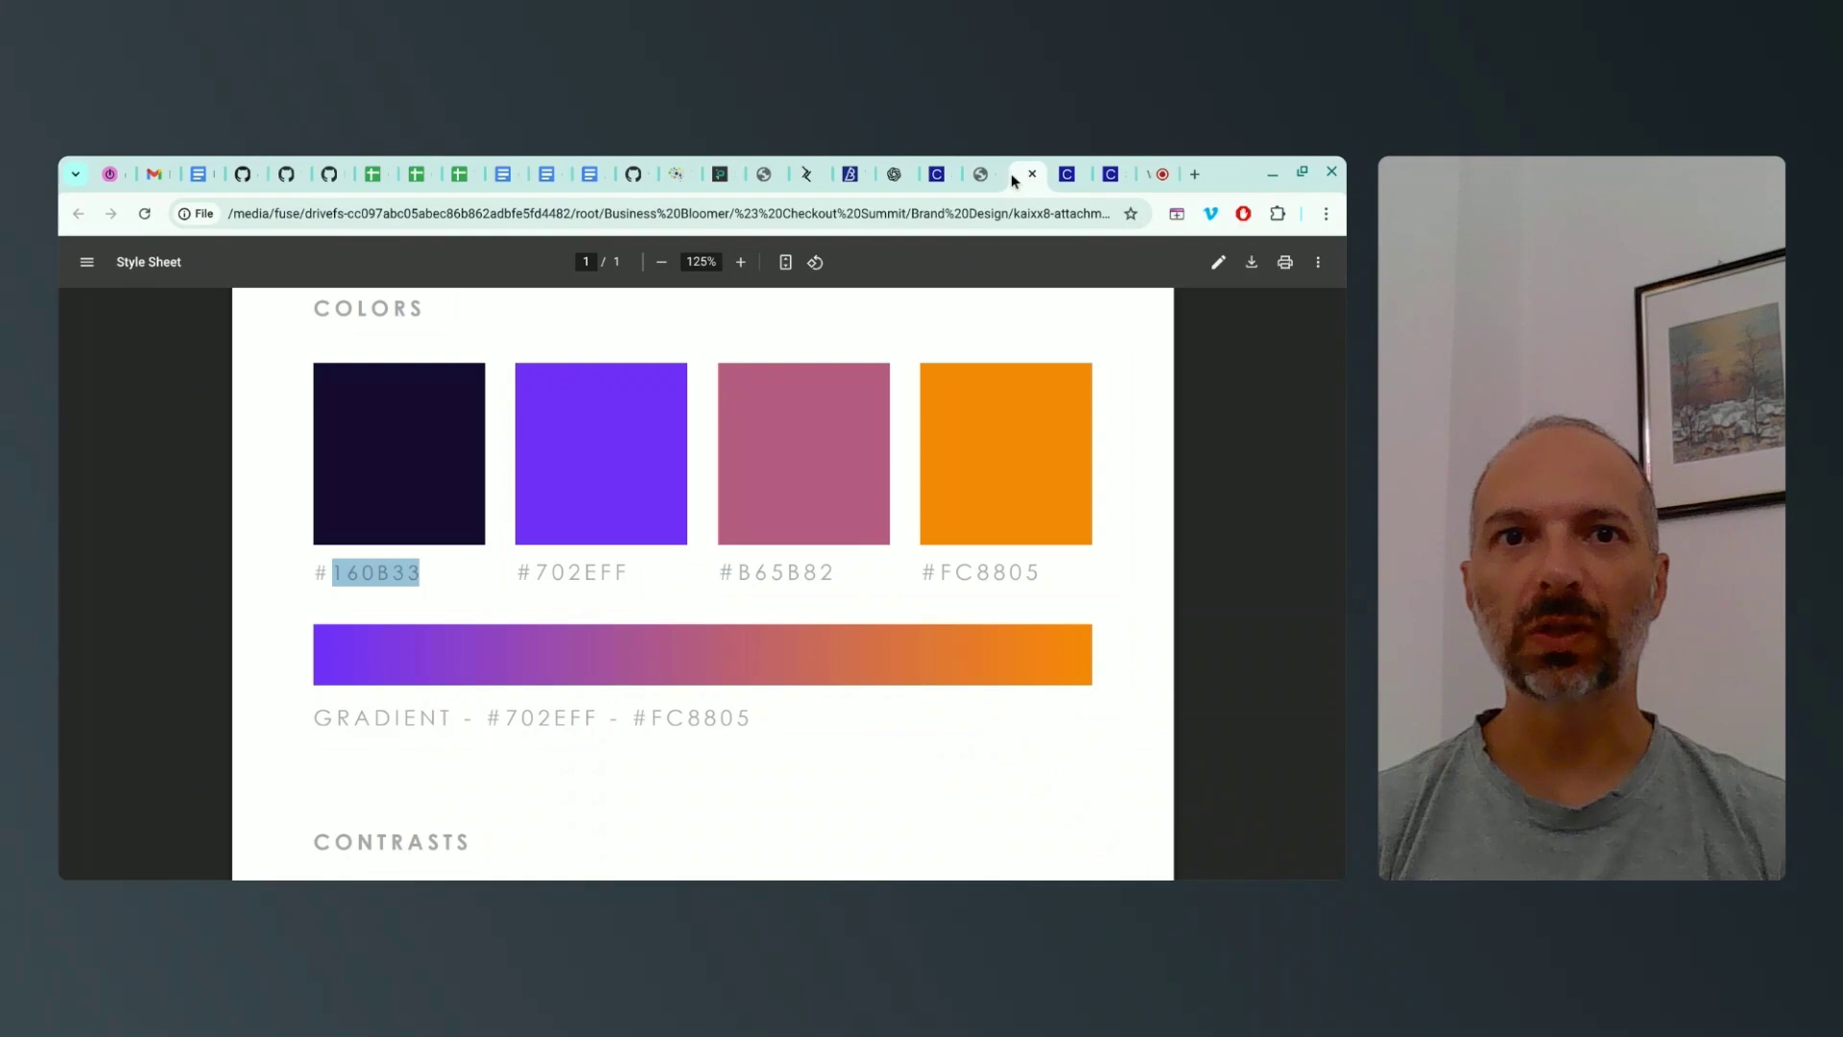
left_click(980, 174)
left_click(369, 471)
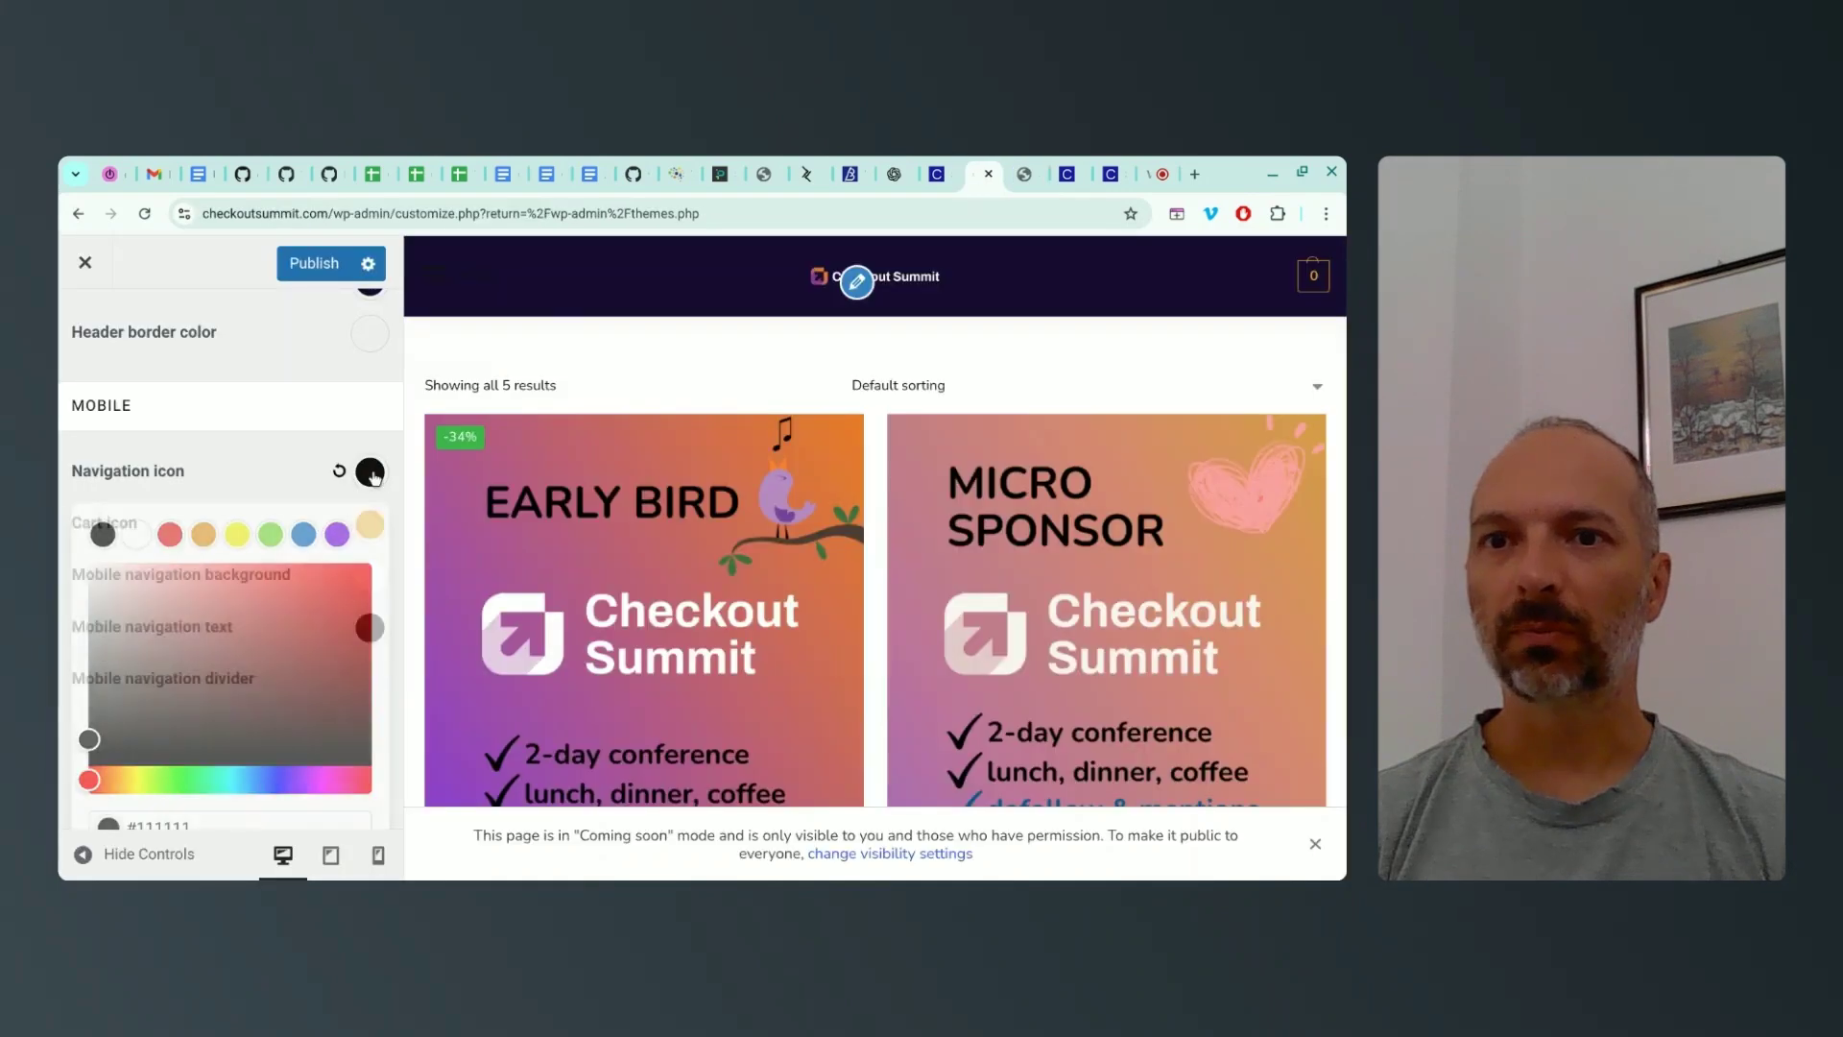
left_click(138, 536)
left_click(261, 471)
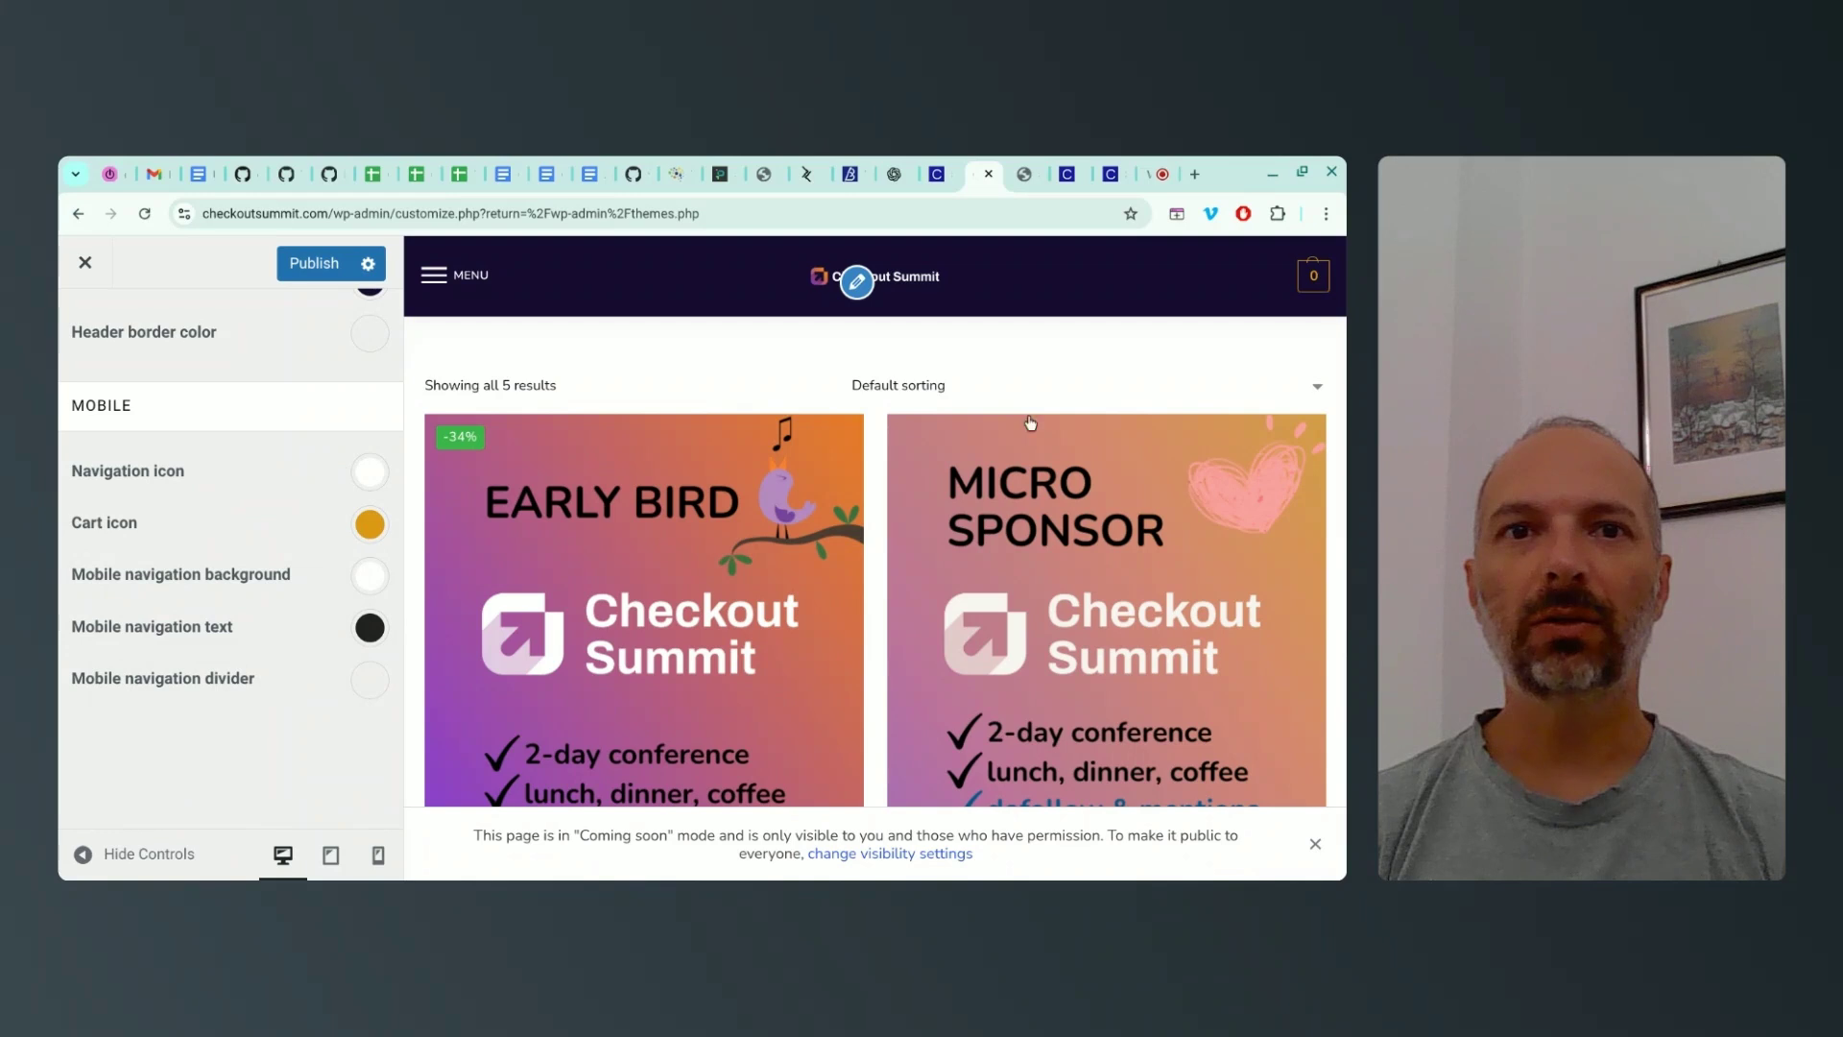
Set the header's mobile cart icon color to white and check the mobile menu in the site preview
left_click(370, 535)
left_click(138, 587)
left_click(297, 531)
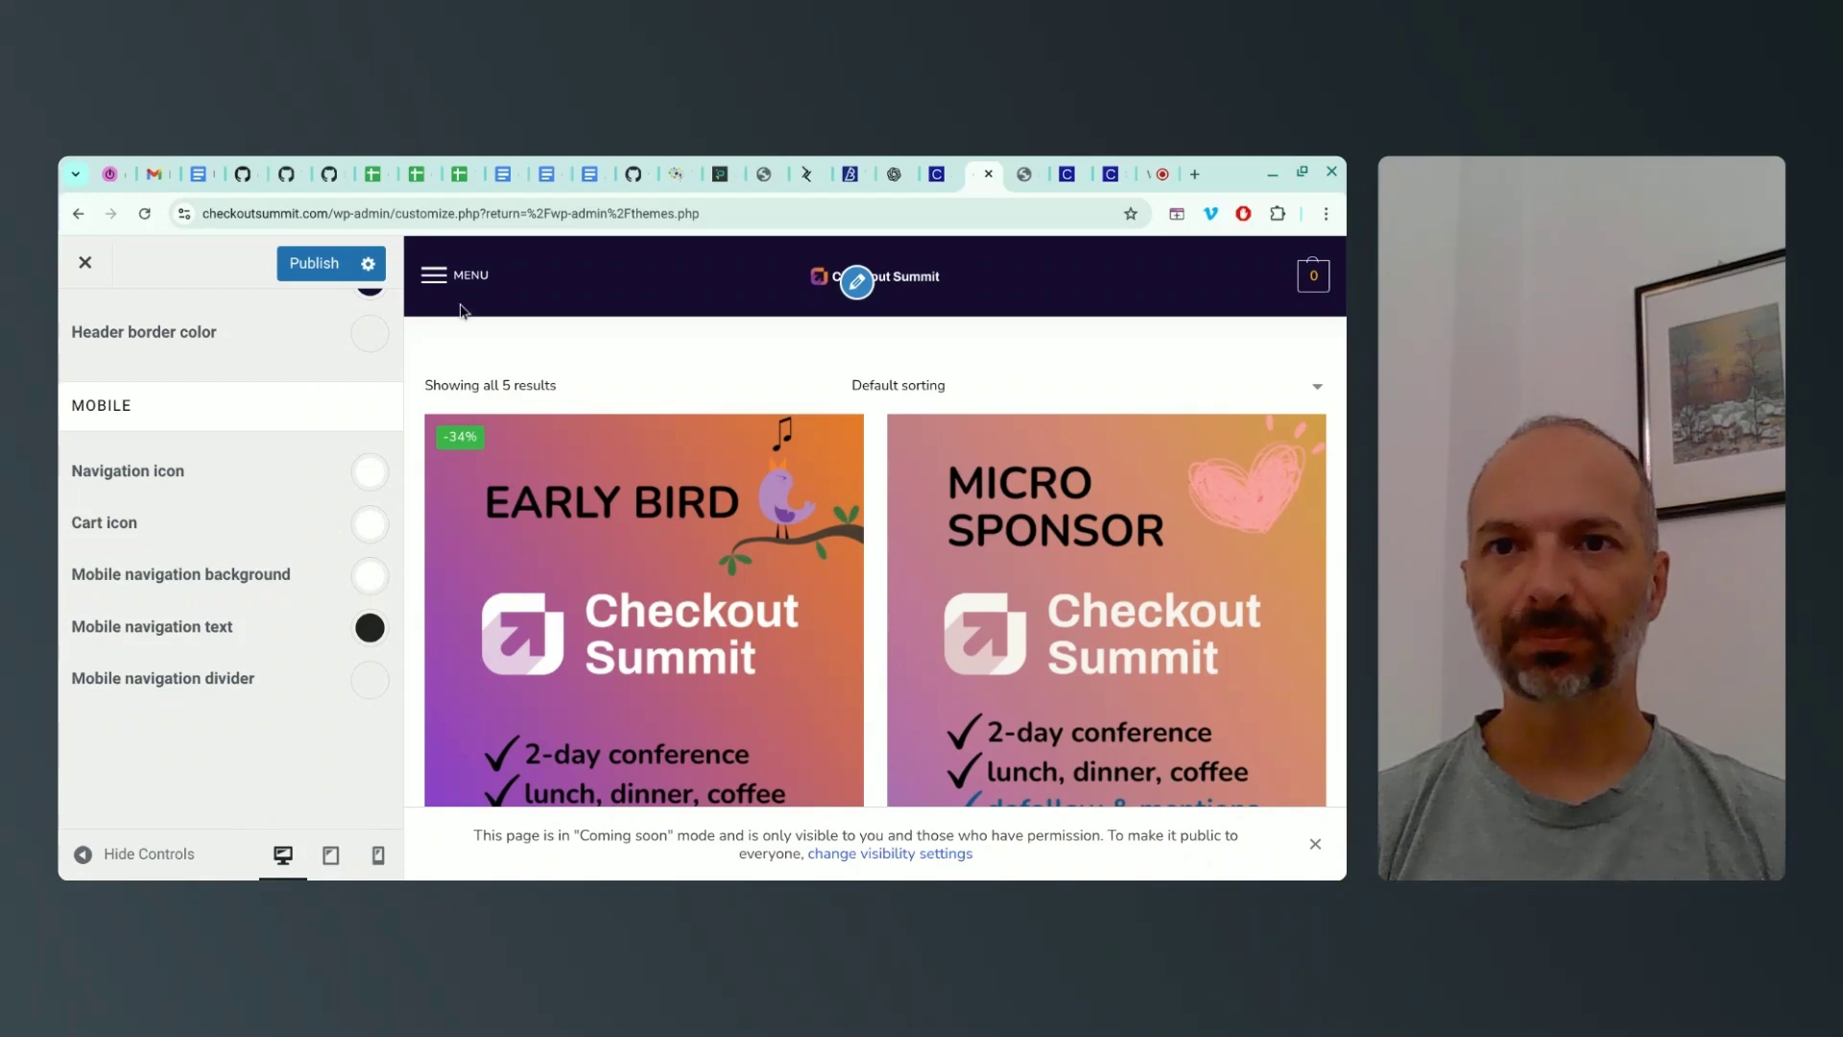
left_click(434, 277)
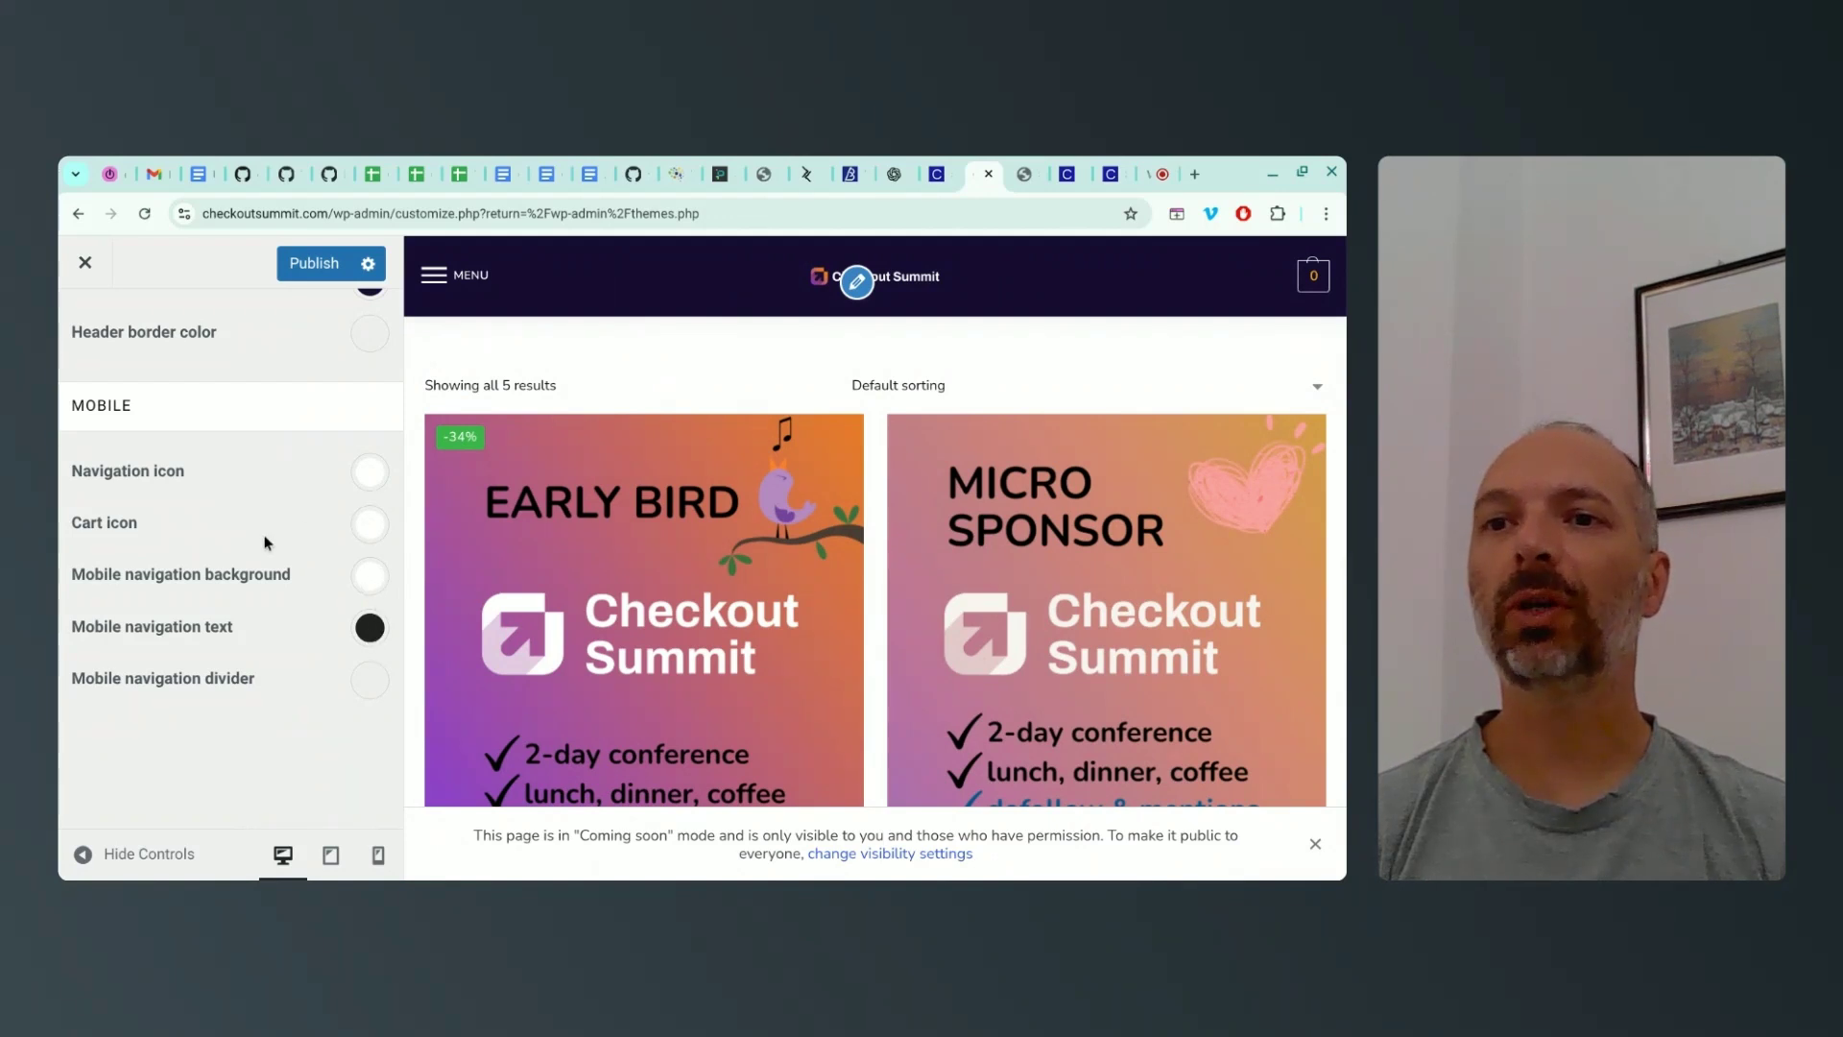
Review the Below Header color settings and the Navigation colors for links, dropdowns, secondary navigation and cart
scroll(268, 543, "up", 2)
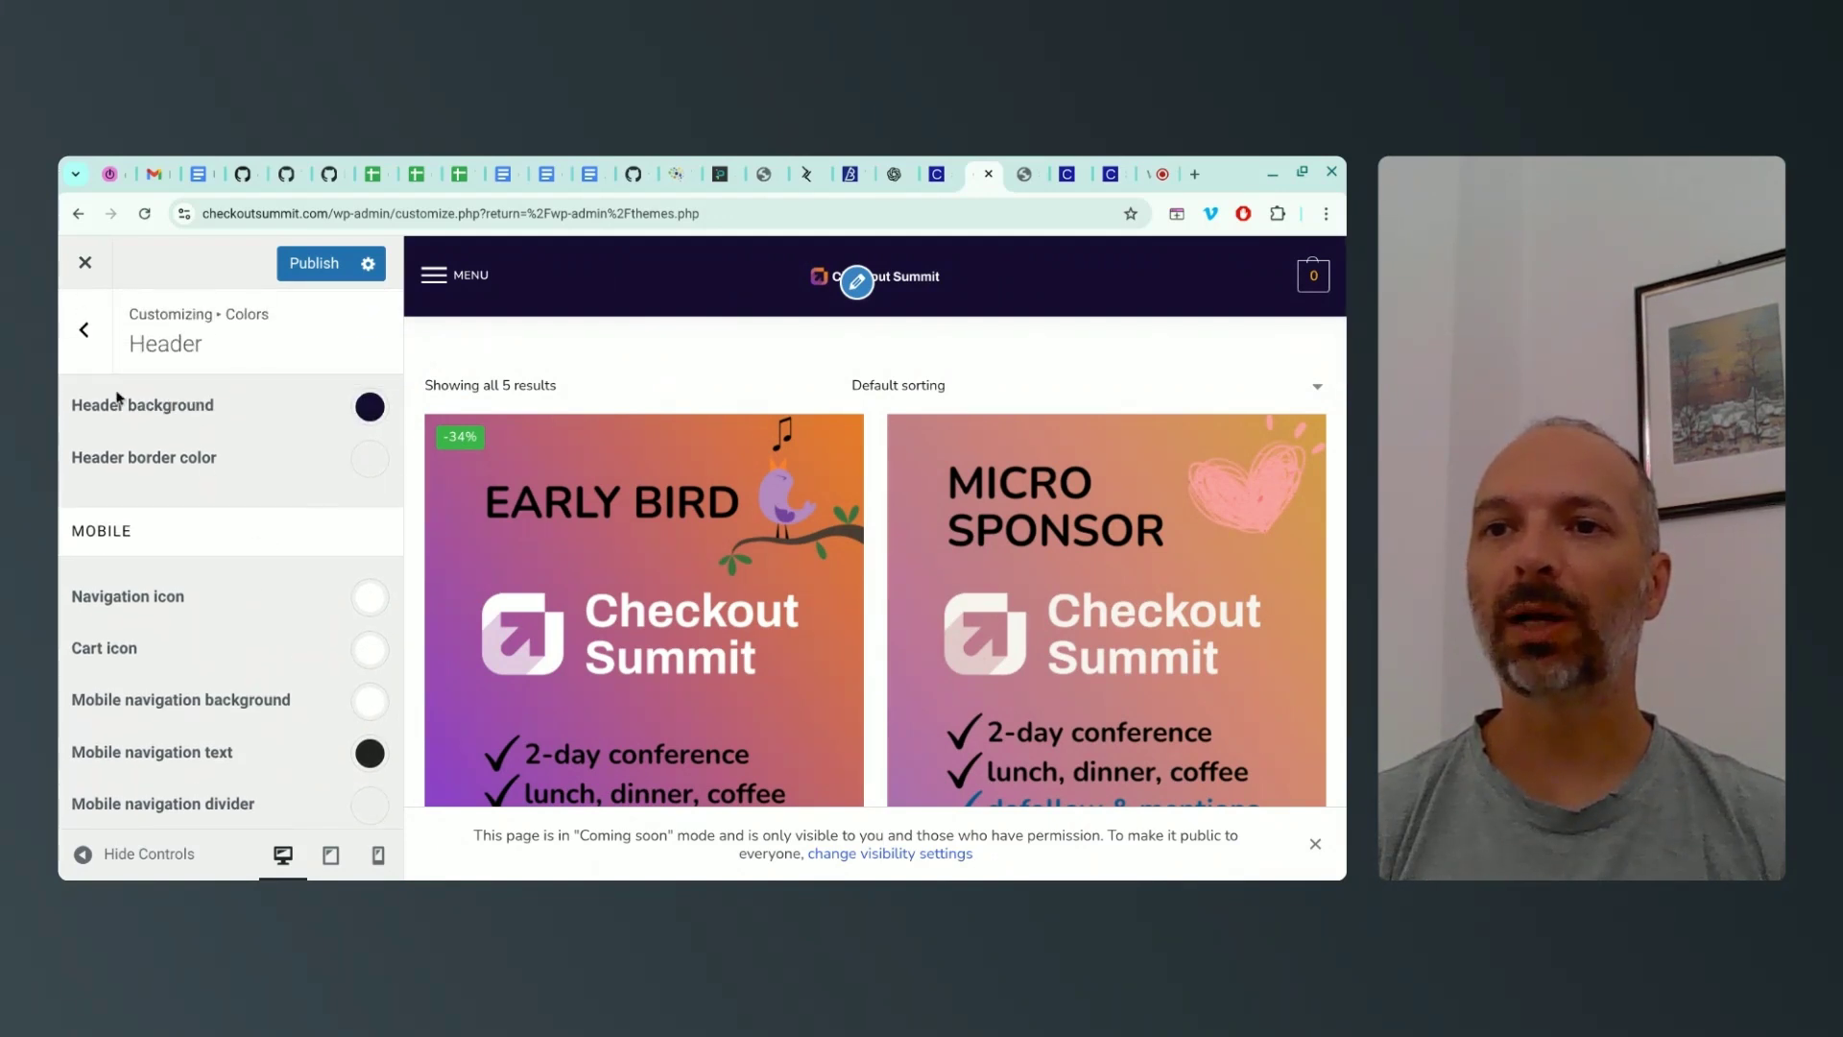
left_click(84, 329)
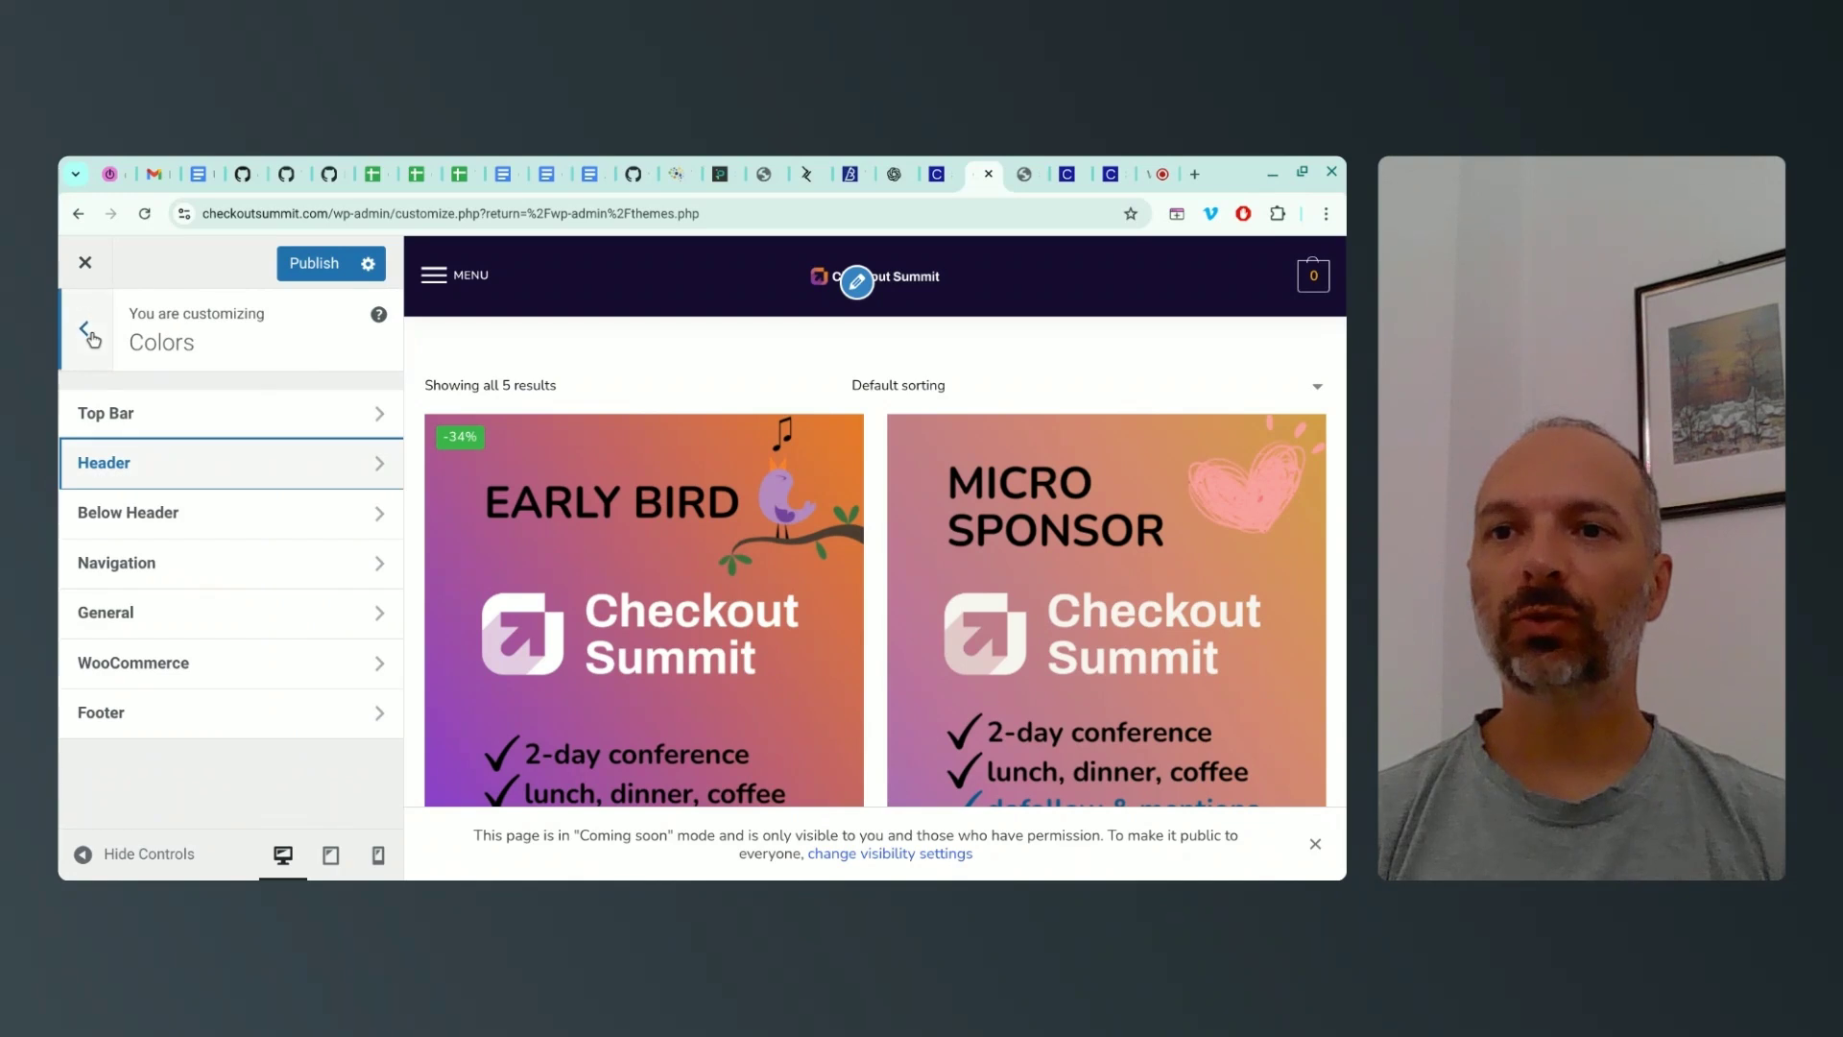
left_click(146, 513)
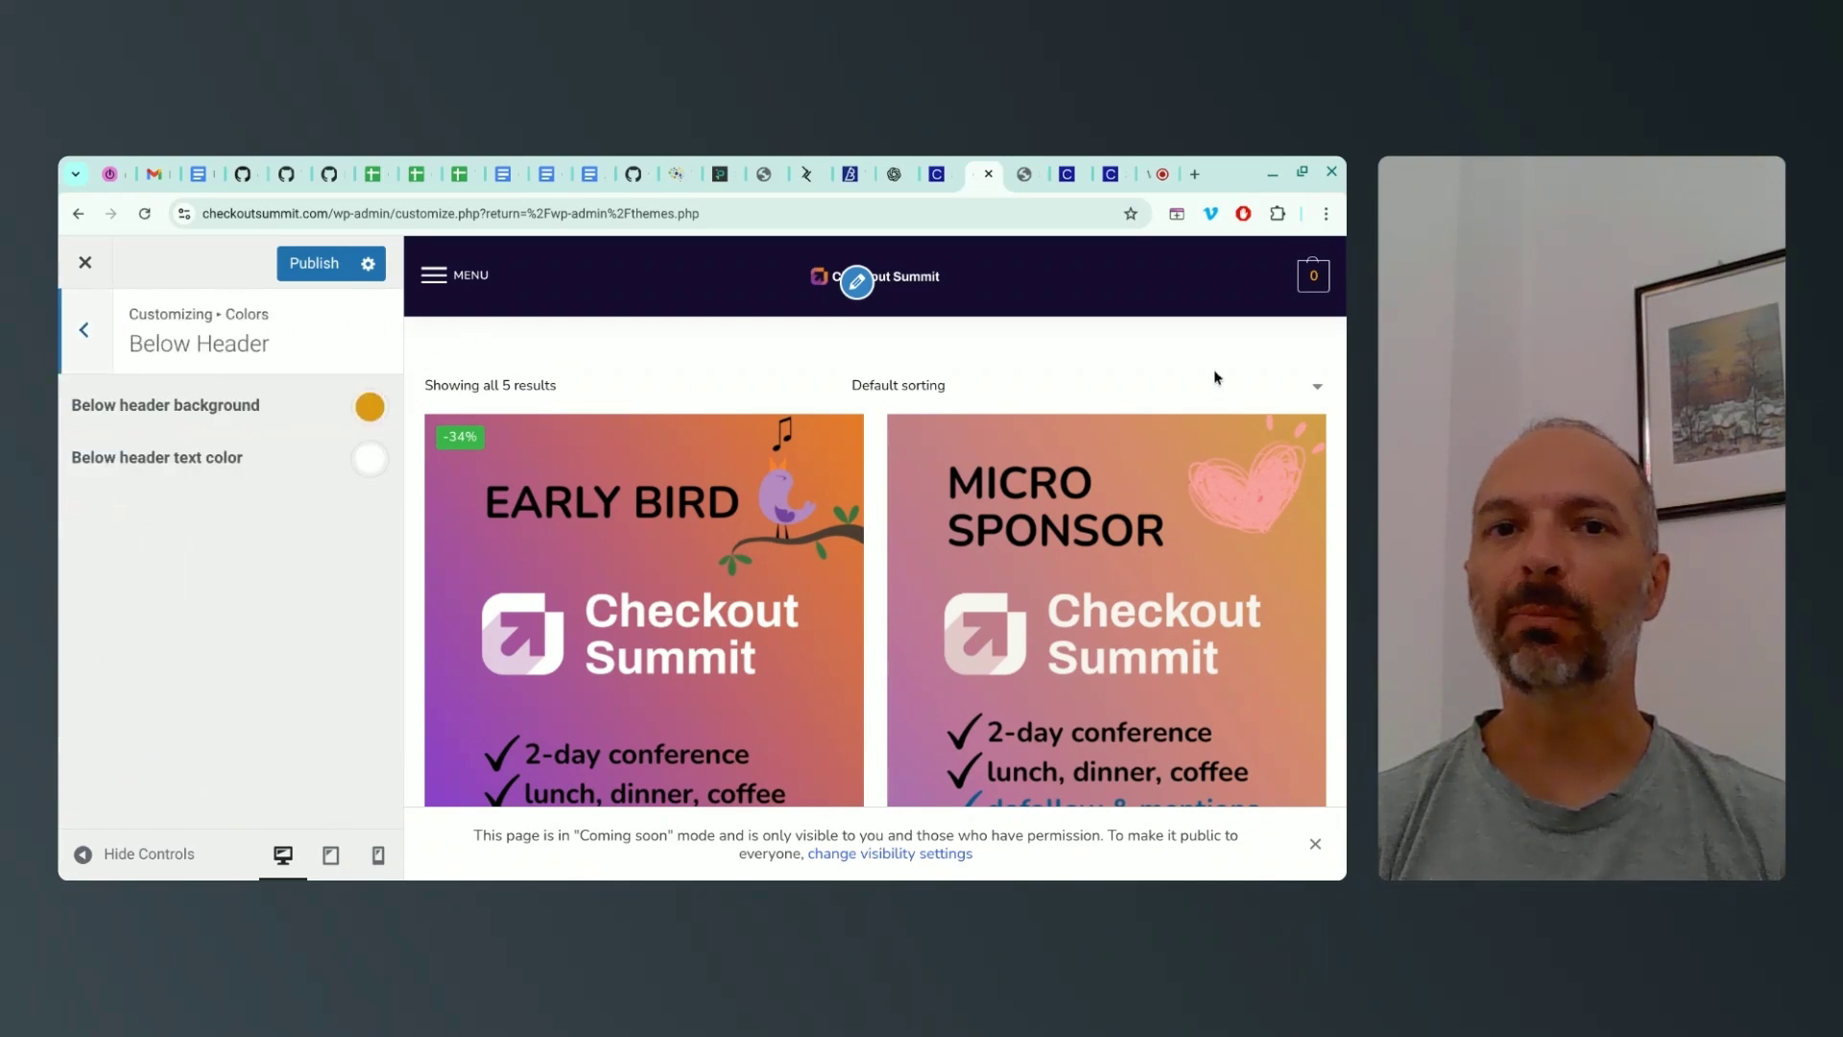
left_click(85, 330)
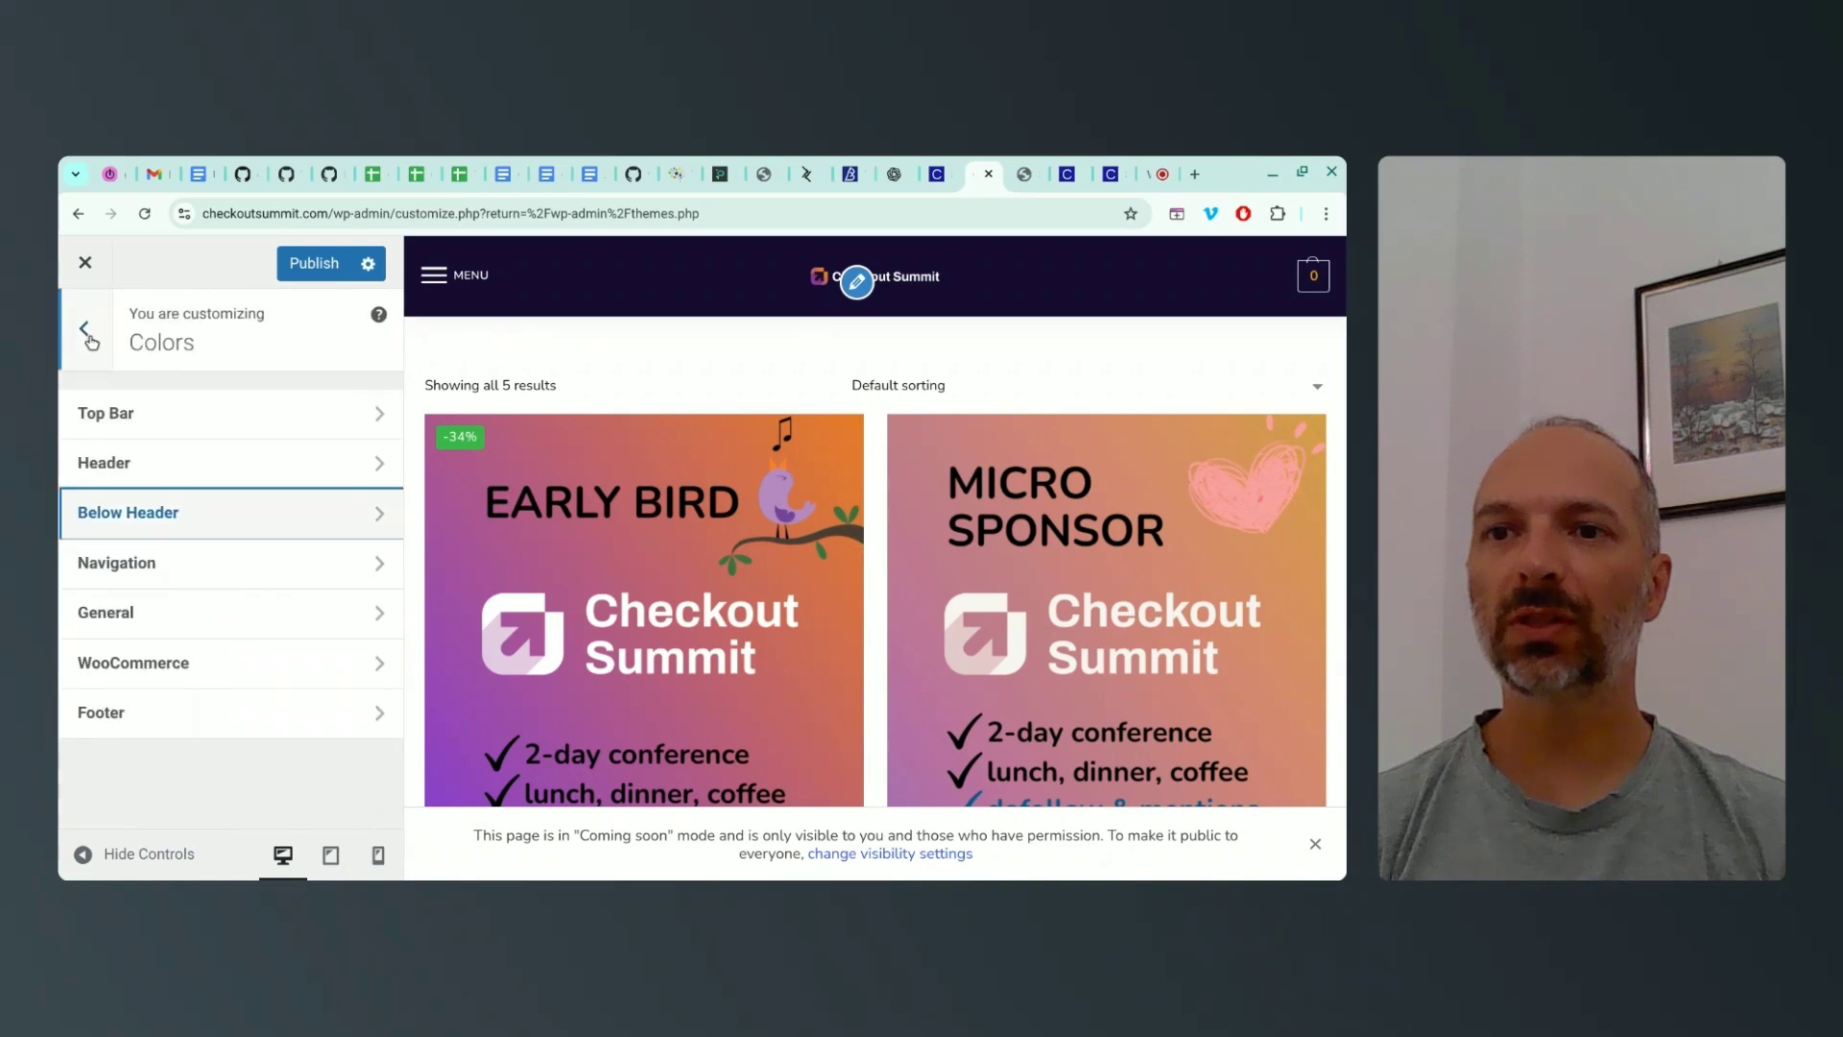
left_click(133, 562)
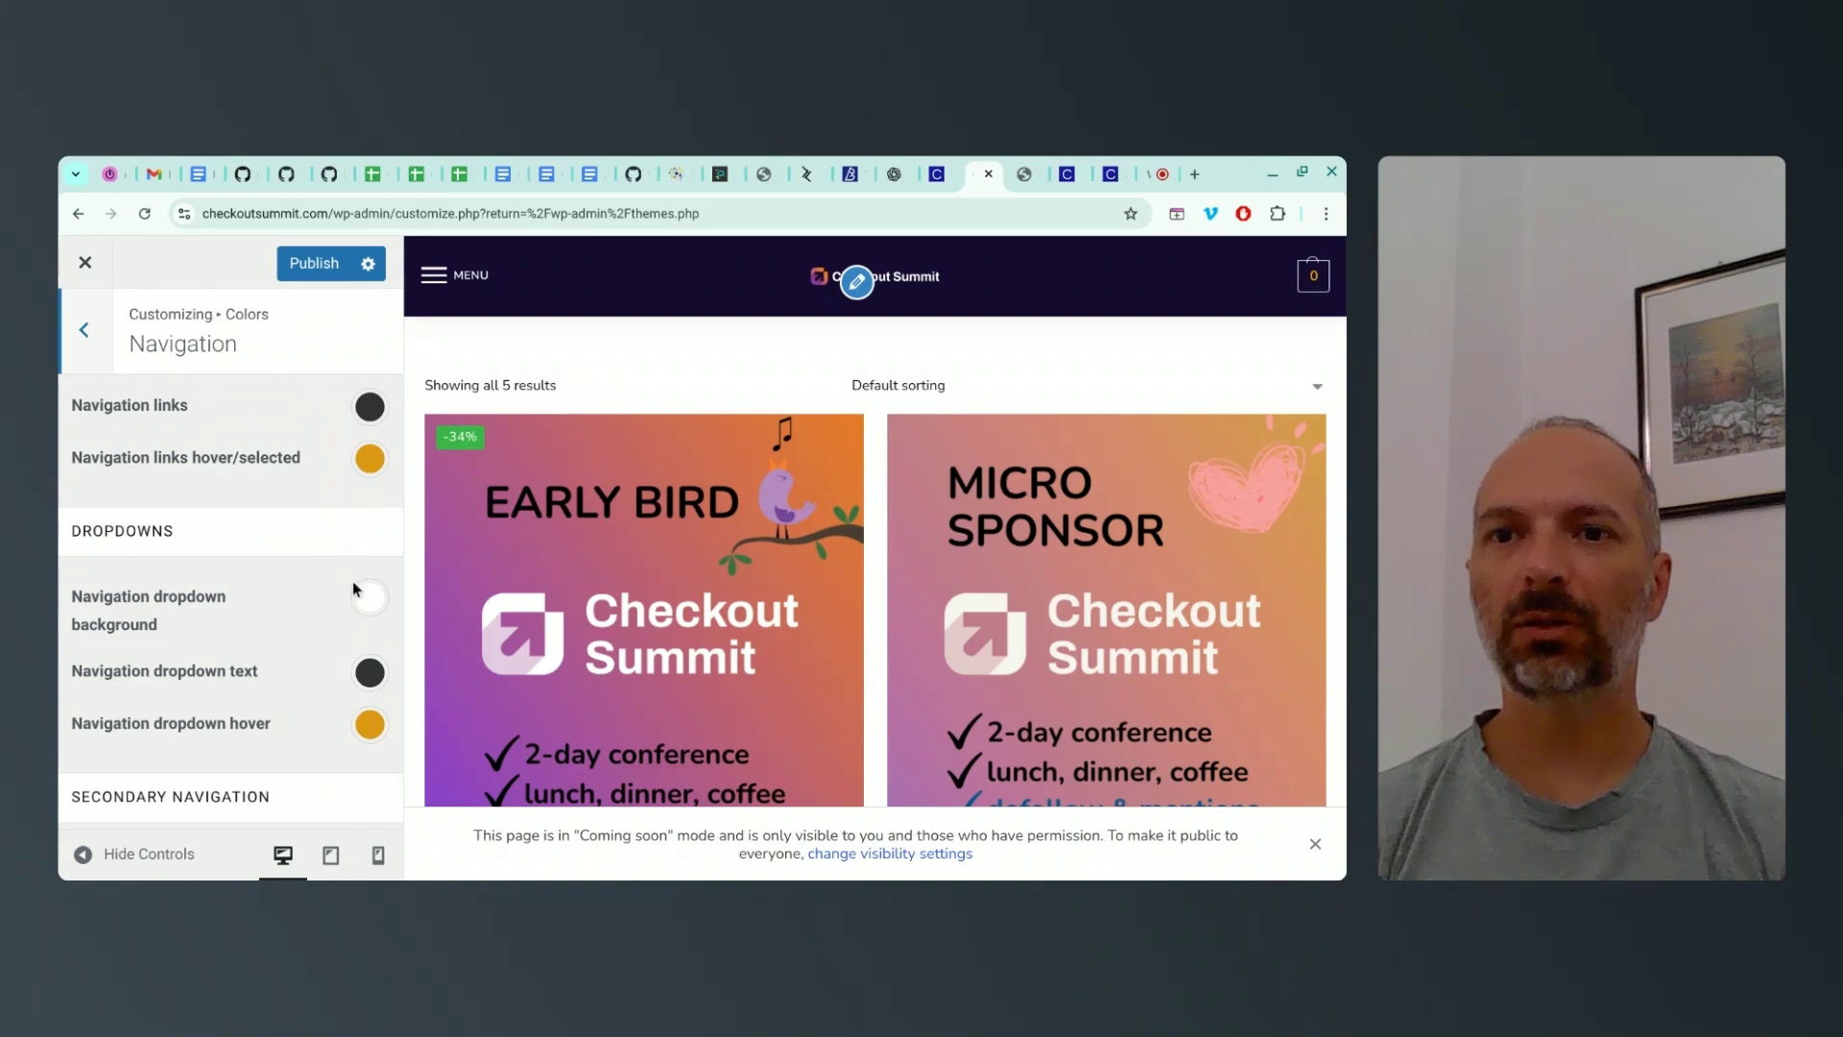
scroll(354, 585, "down", 5)
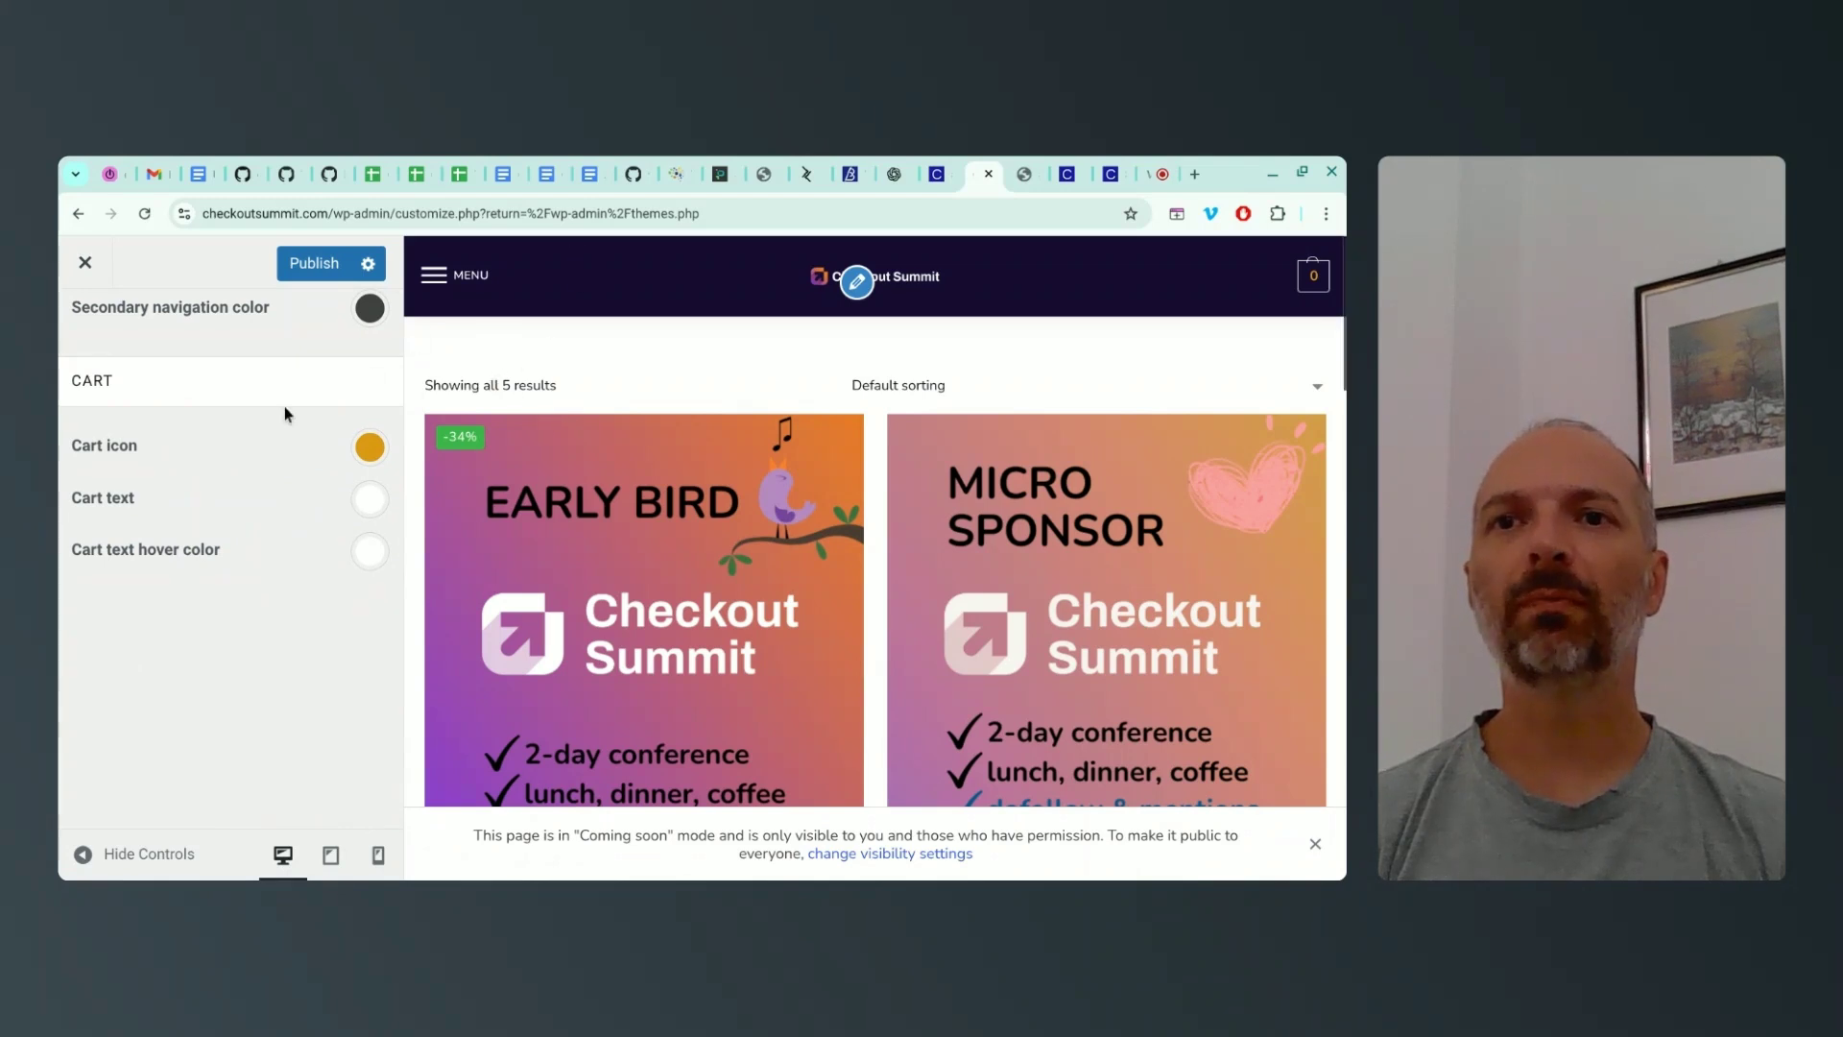
scroll(284, 406, "up", 3)
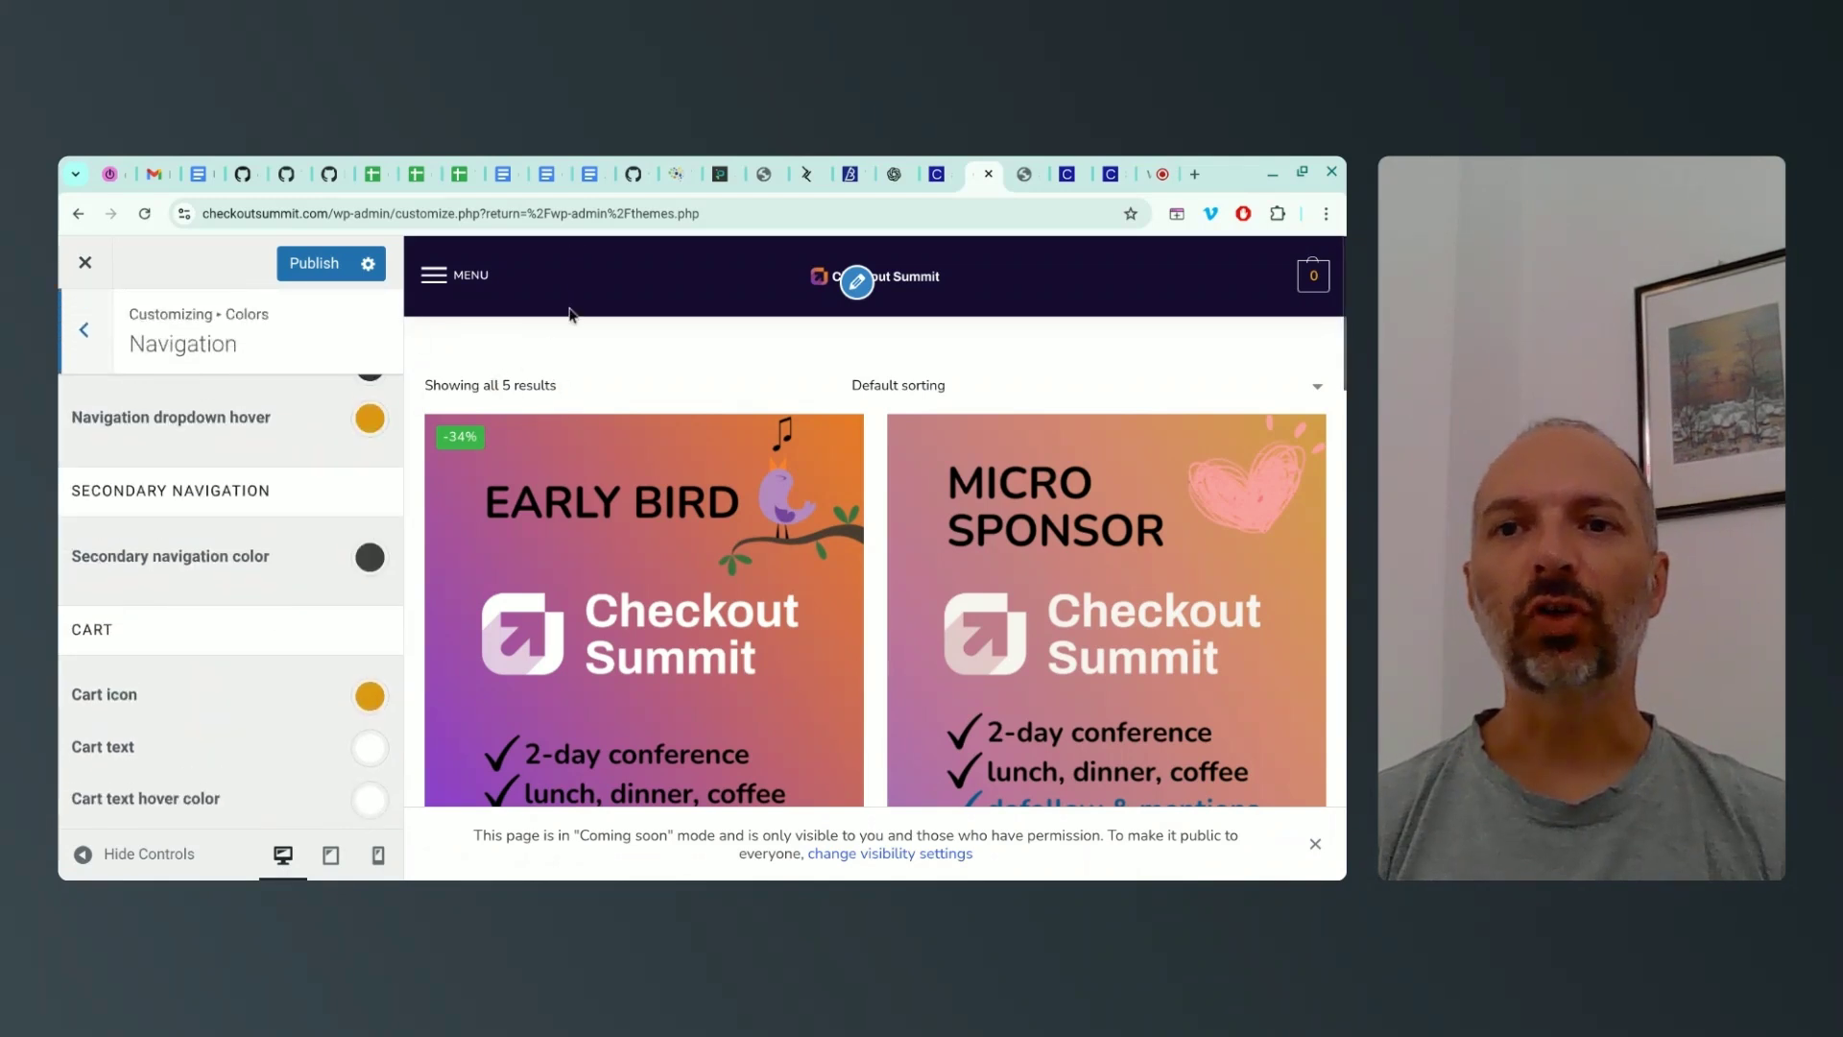
scroll(298, 445, "up", 3)
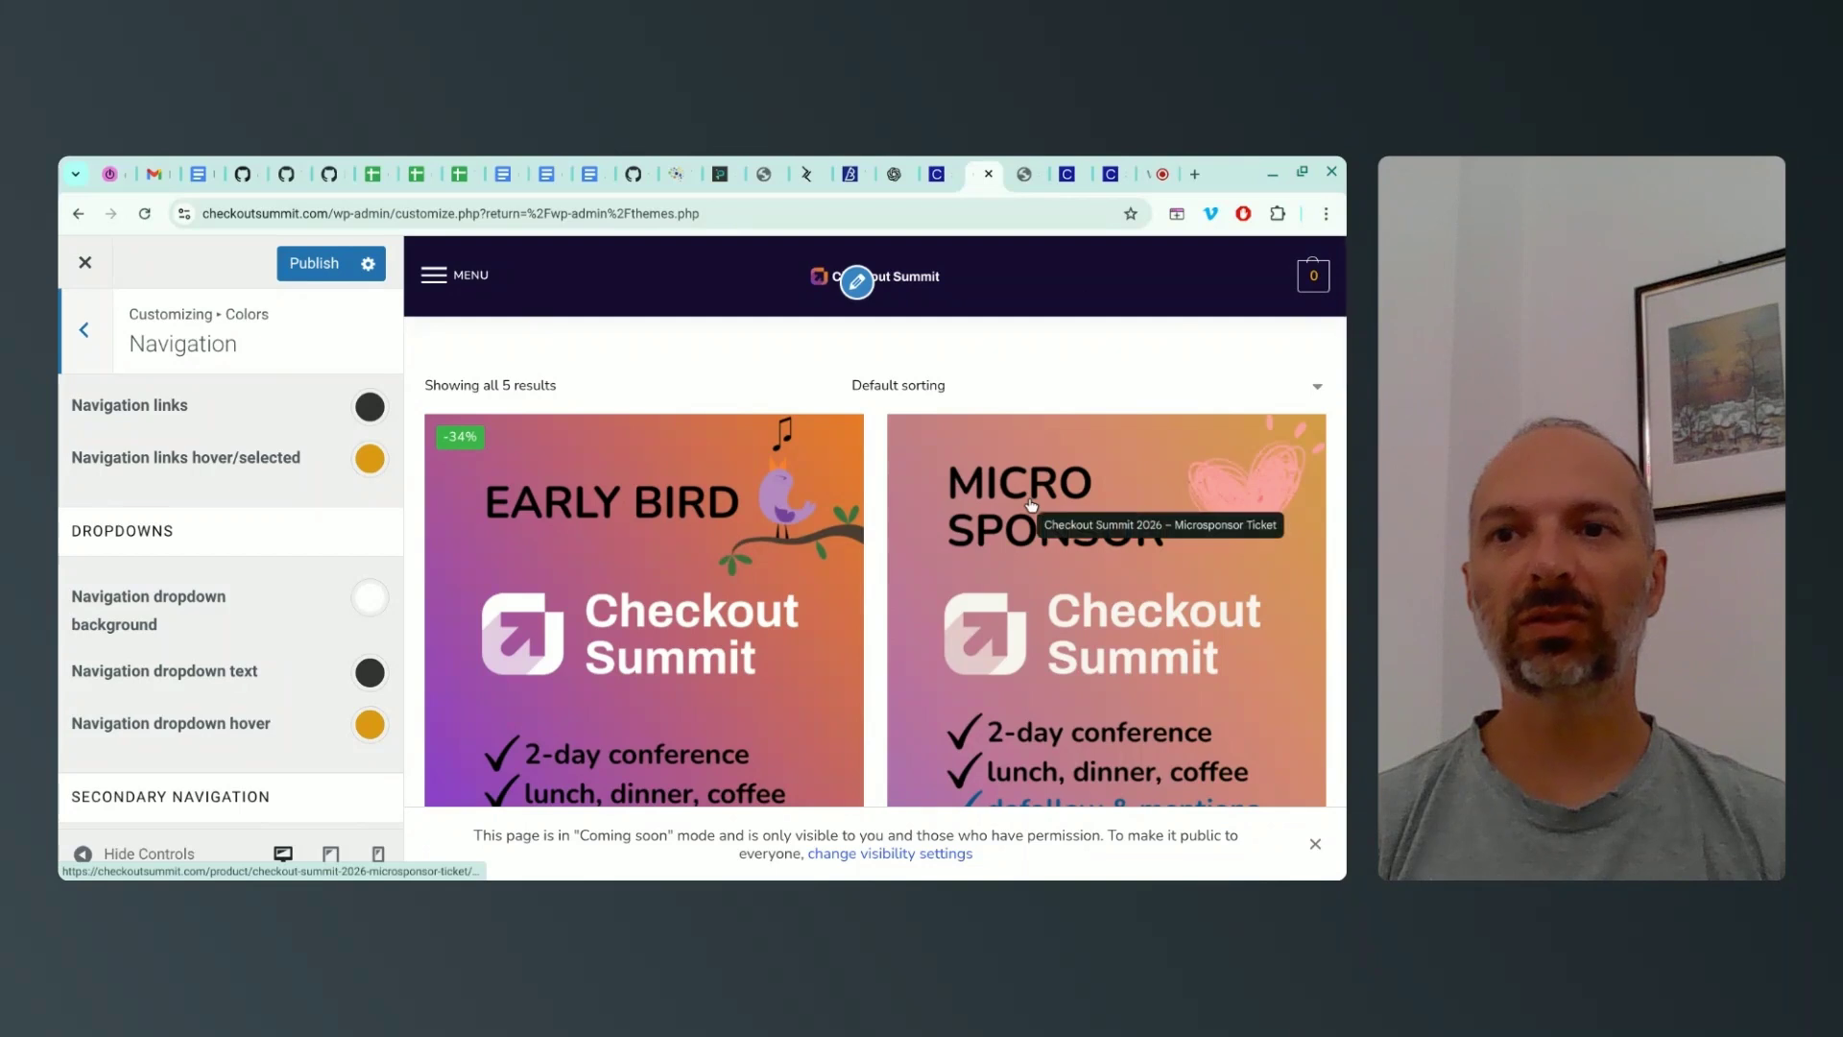
Preview the shop page at full width and inspect the header logo image in the developer tools
left_click(119, 863)
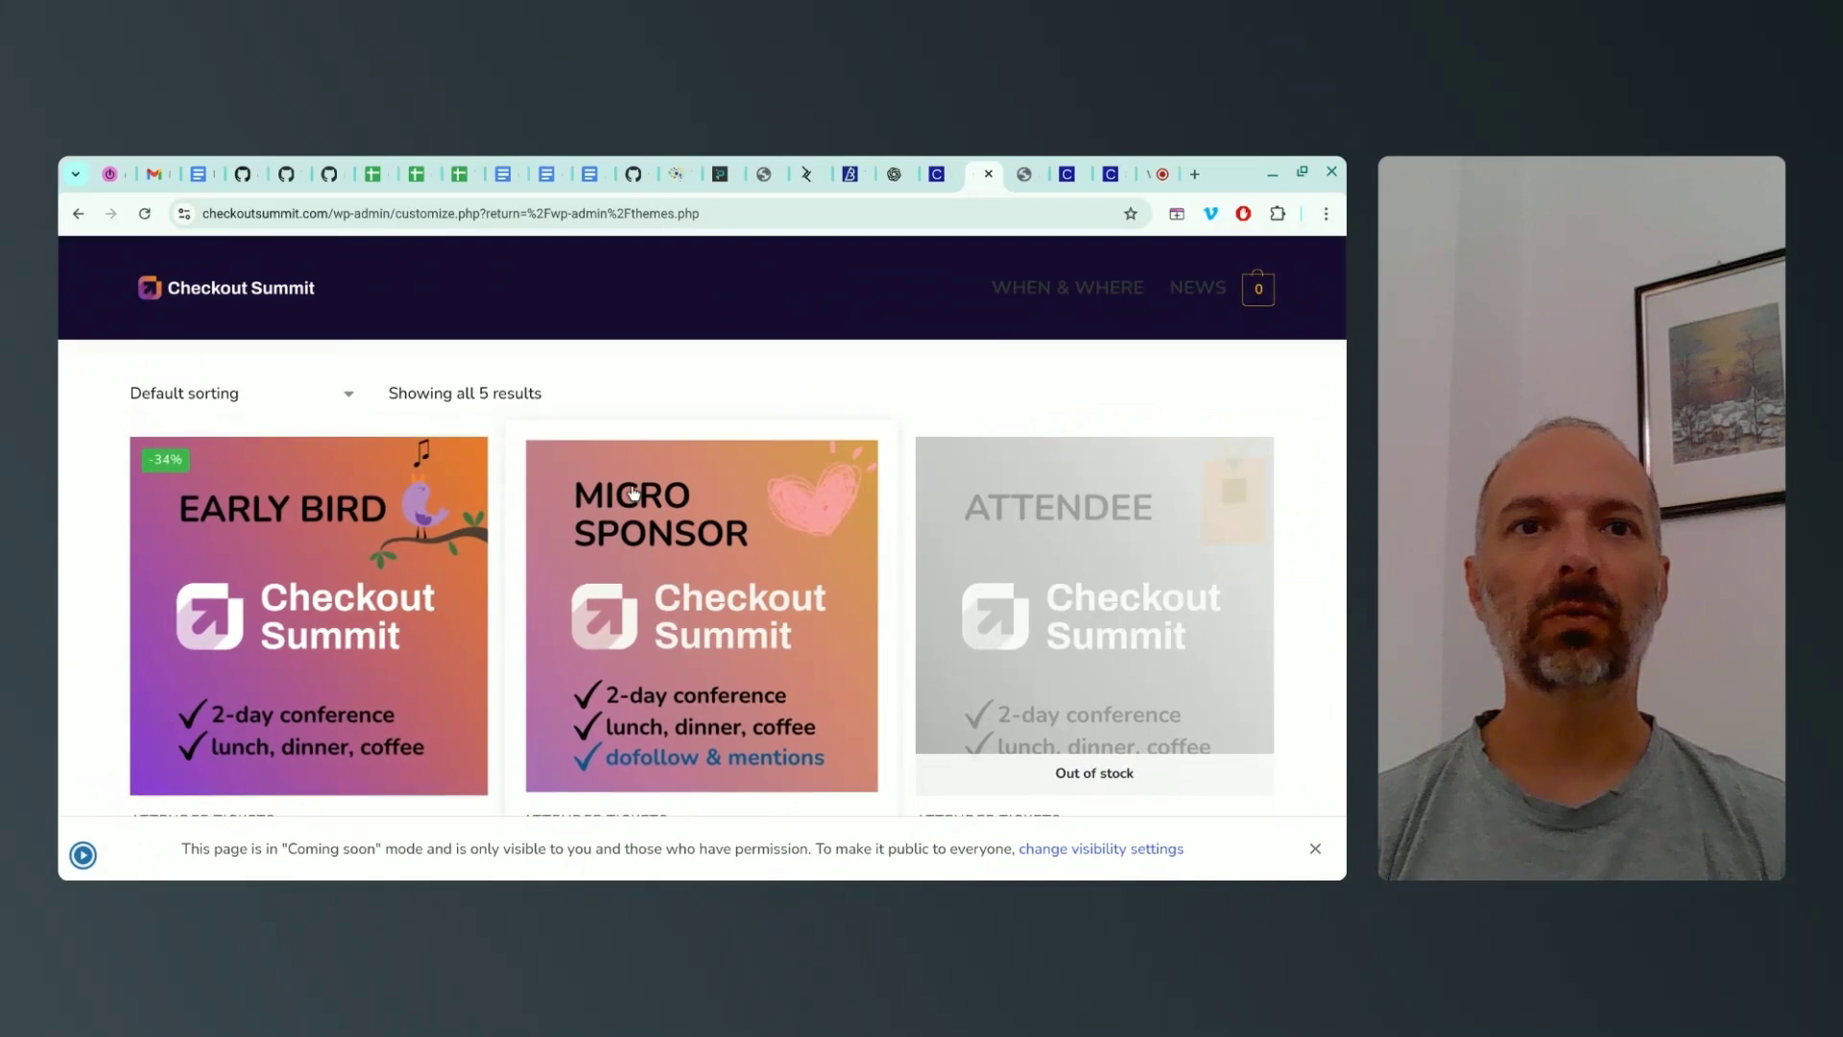
right_click(265, 290)
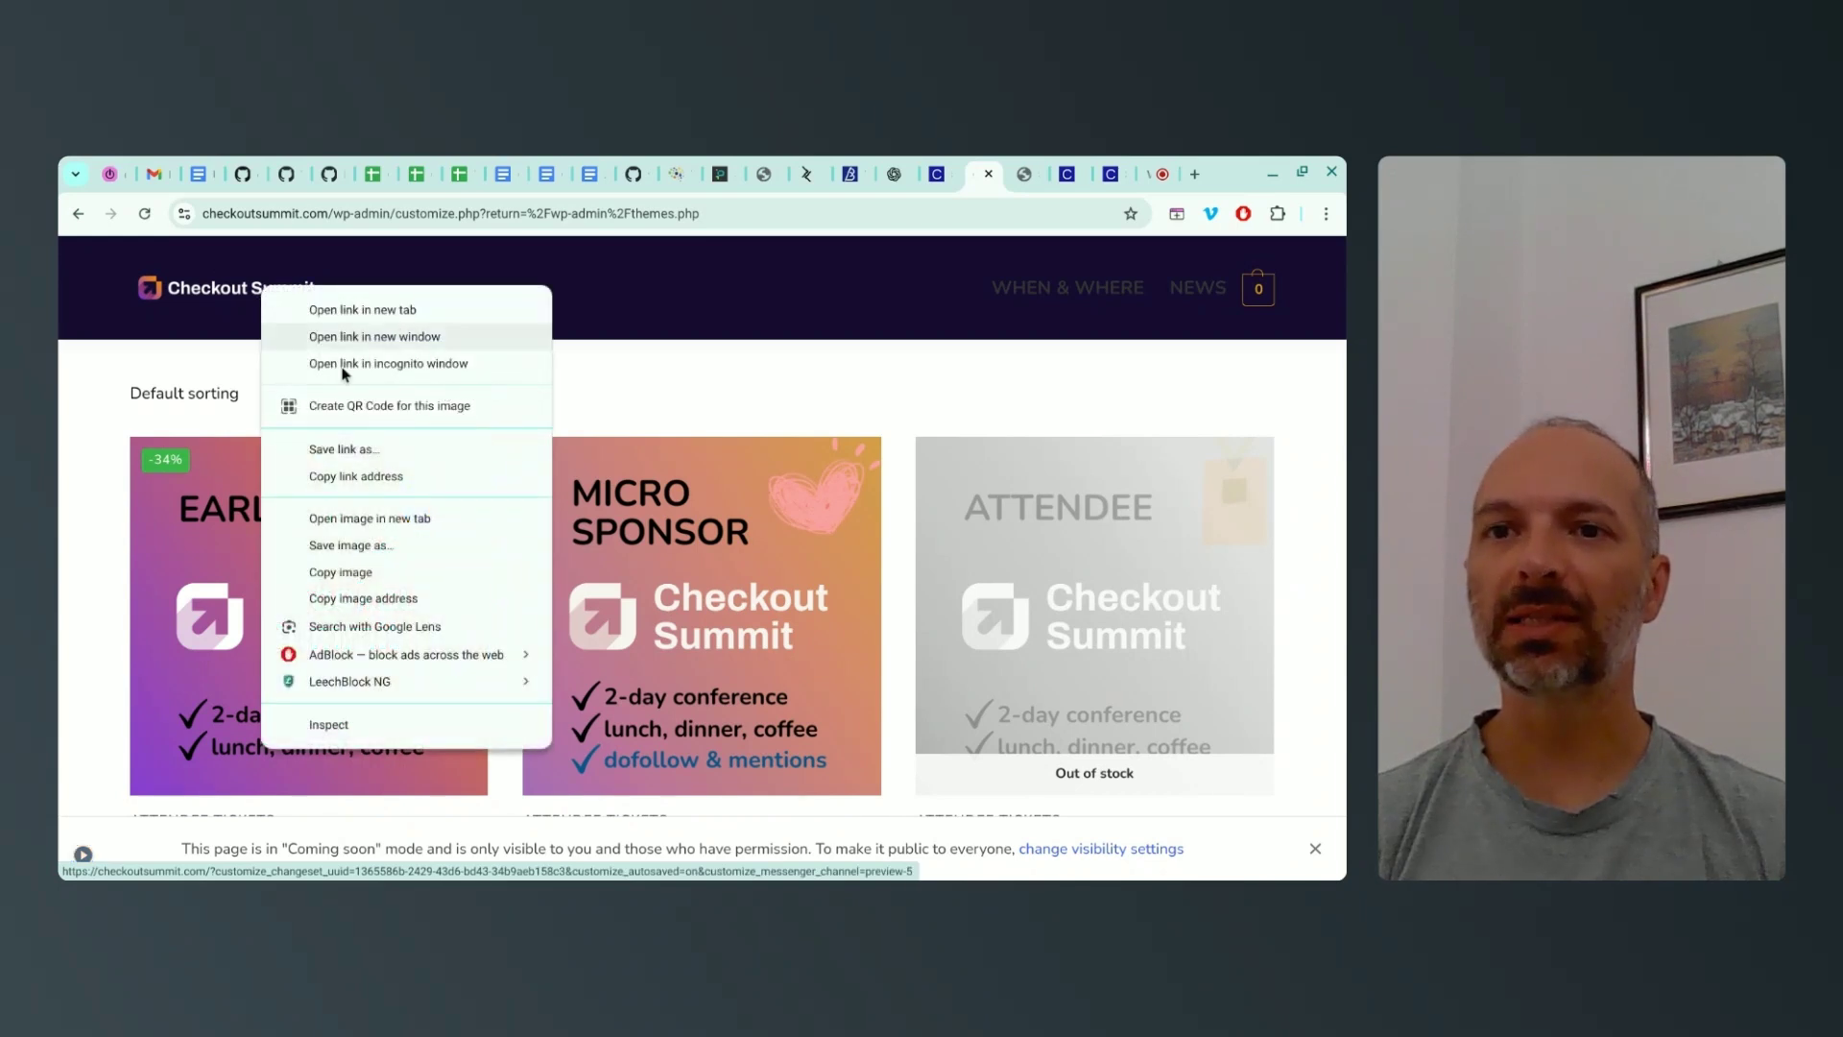
left_click(365, 728)
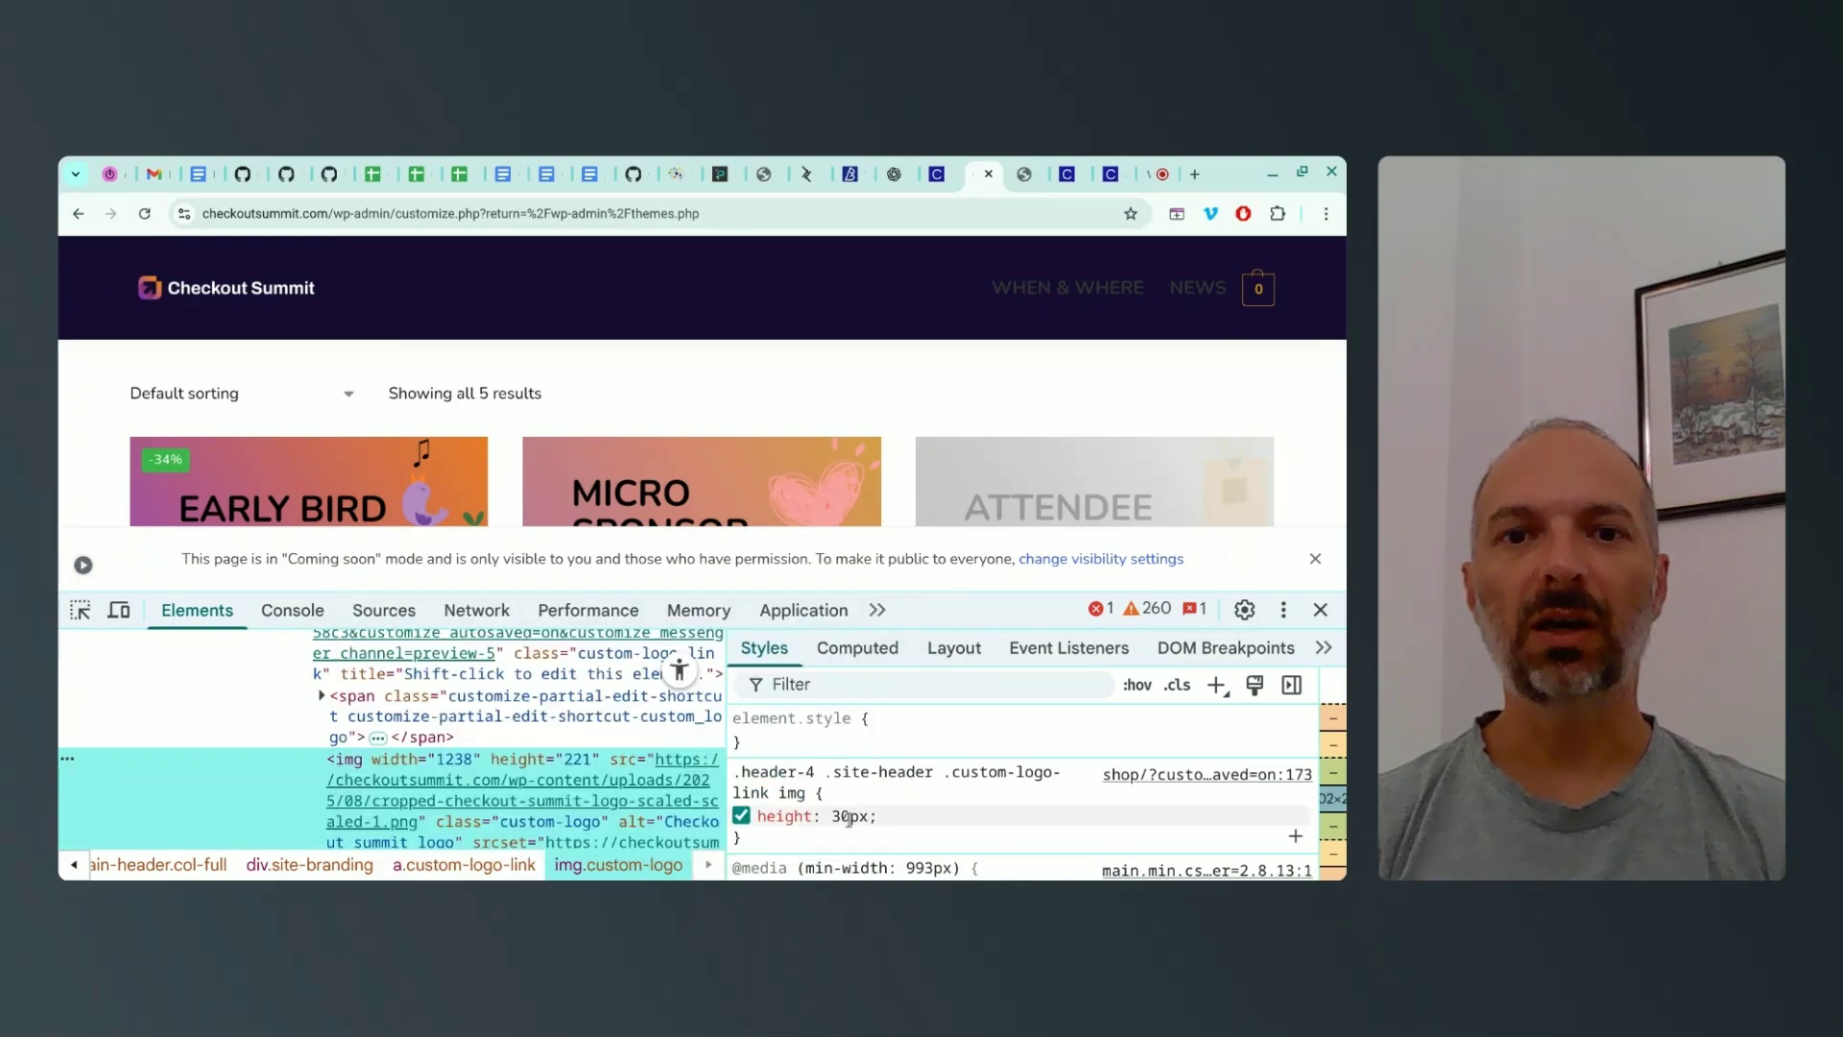
Try larger heights for the header logo in its inspected CSS rule, settling on 50px
left_click(850, 817)
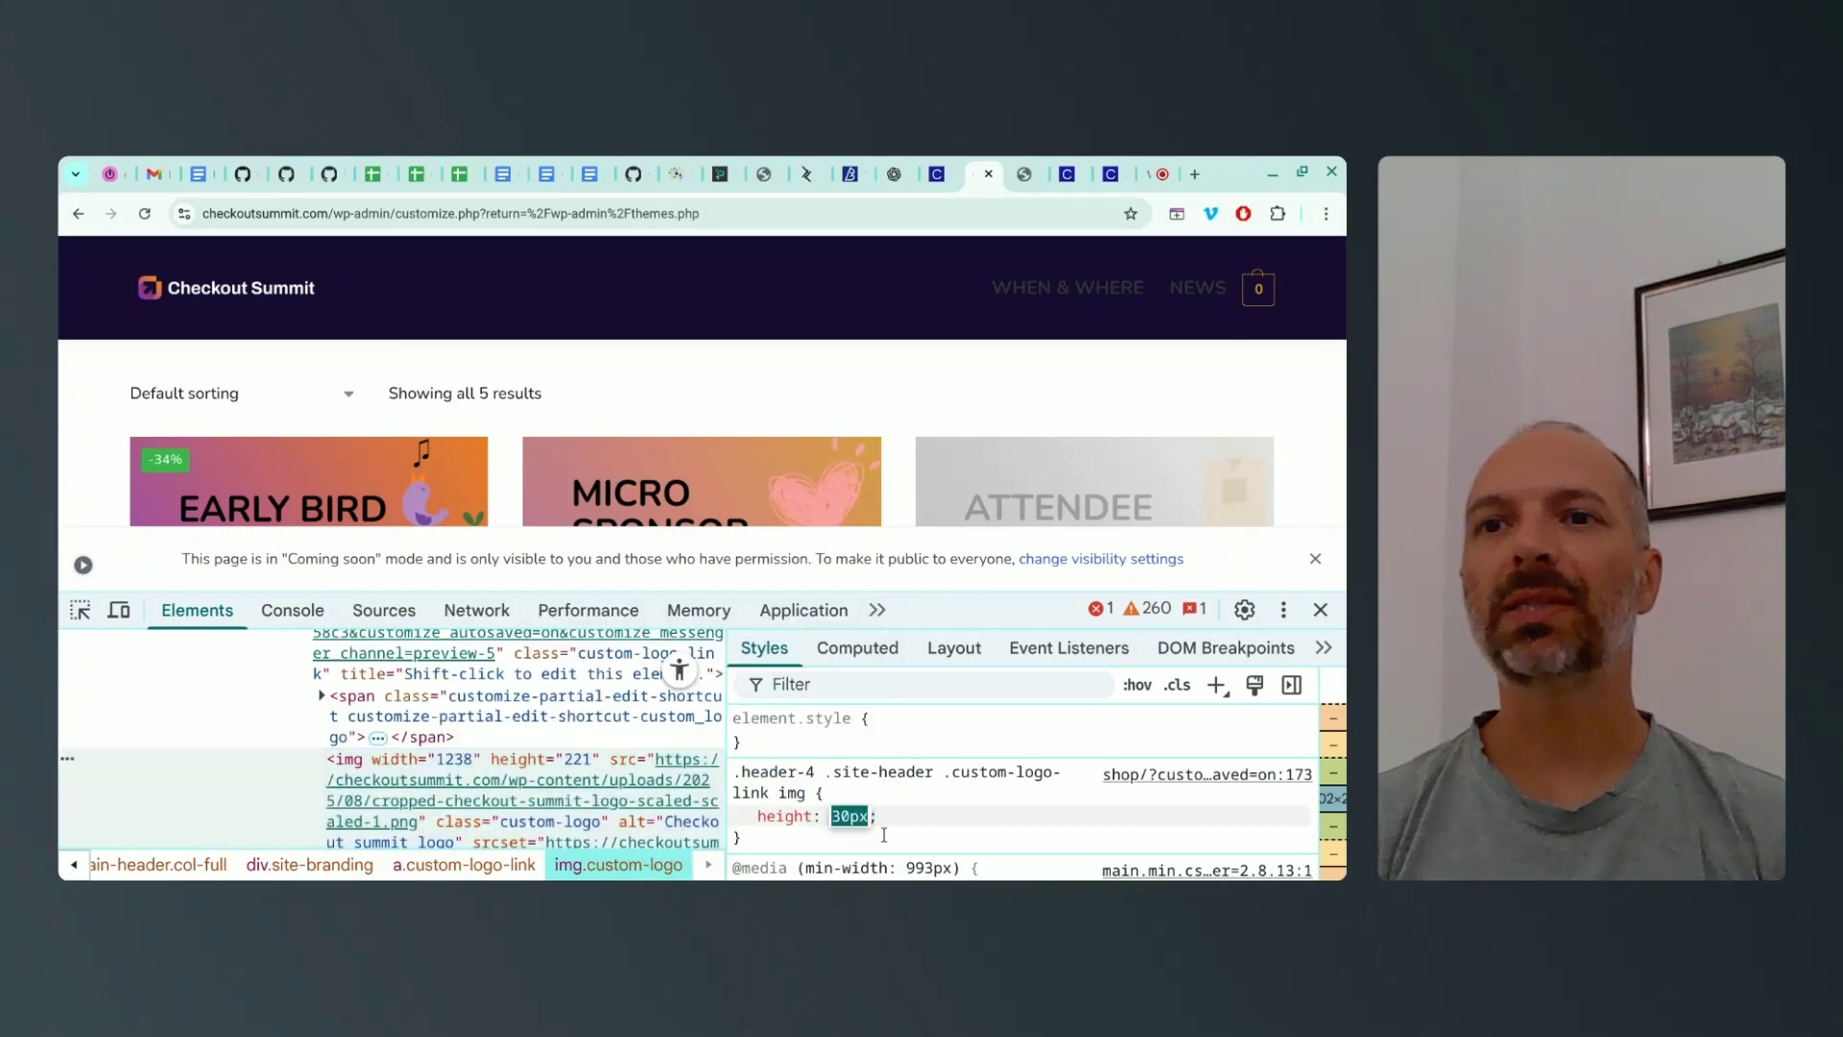
key("Up")
key("Up")
key("Up")
key("Up")
key("Up")
key("Up")
key("Up")
key("Up")
key("Up")
key("Up")
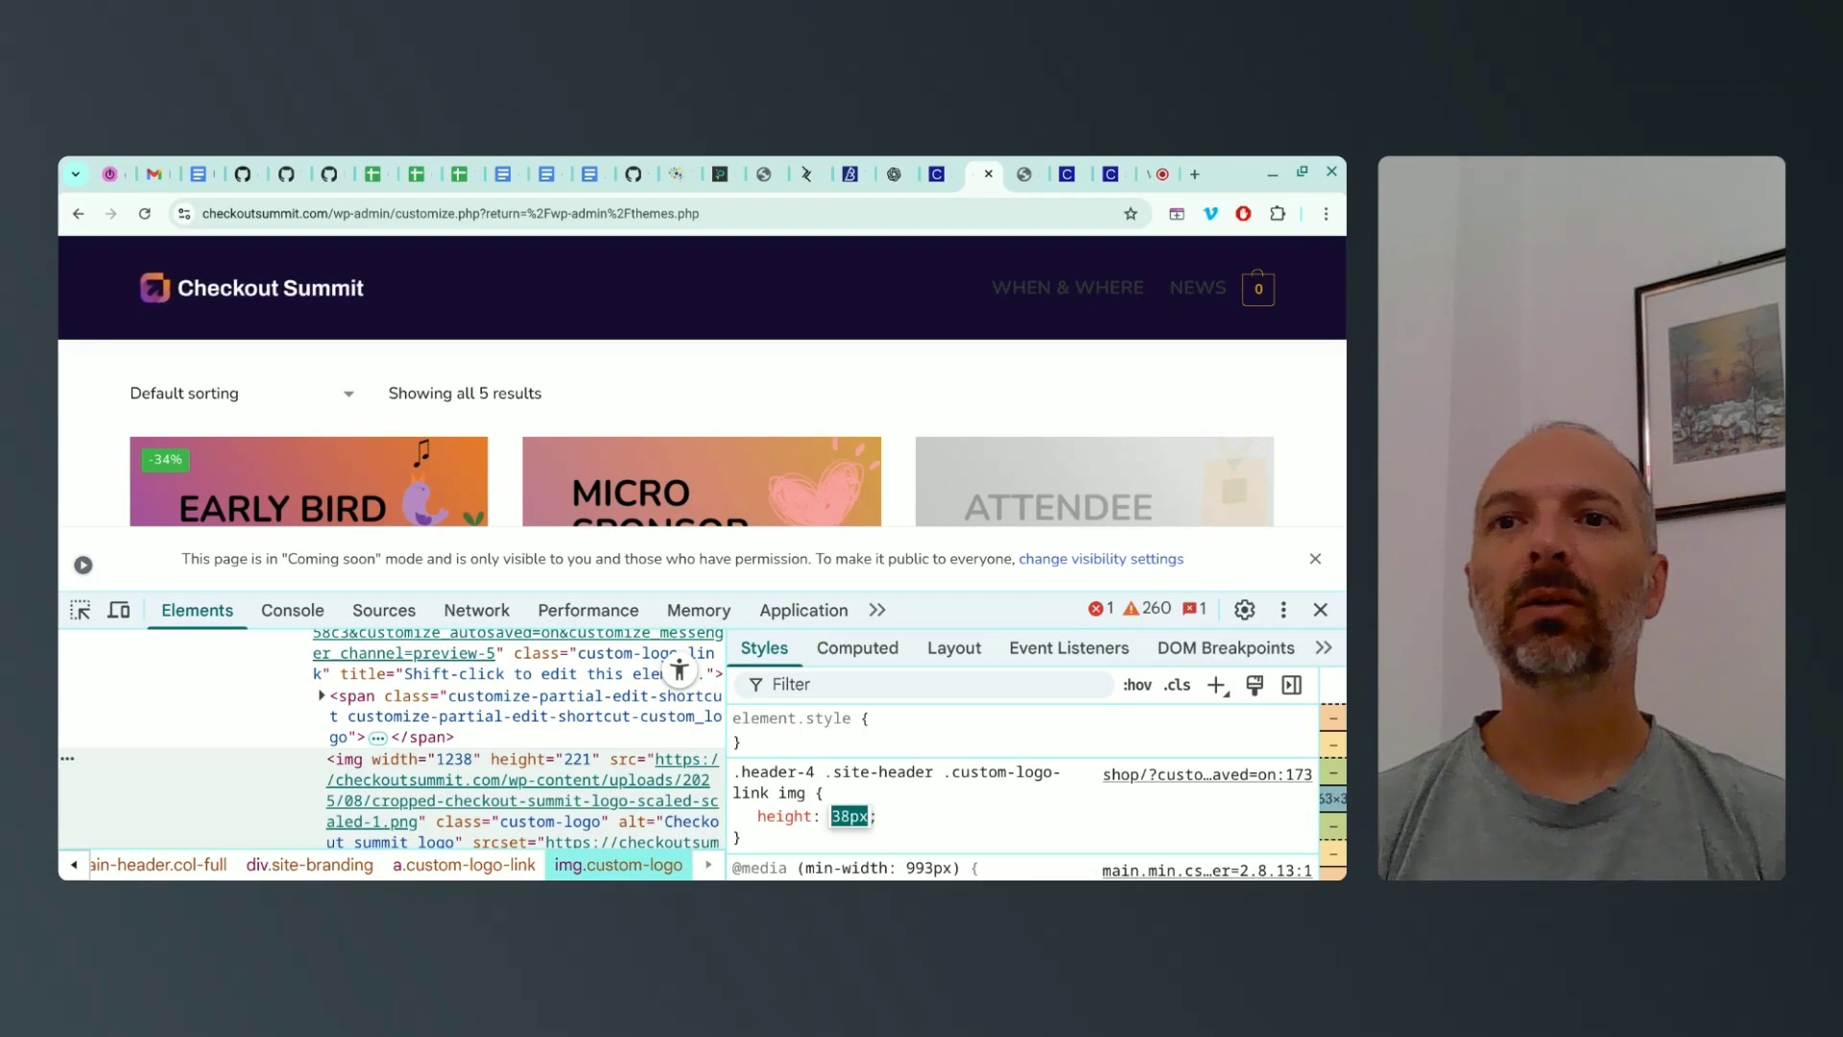
key("Up")
key("Up")
key("Up")
key("Up")
key("Up")
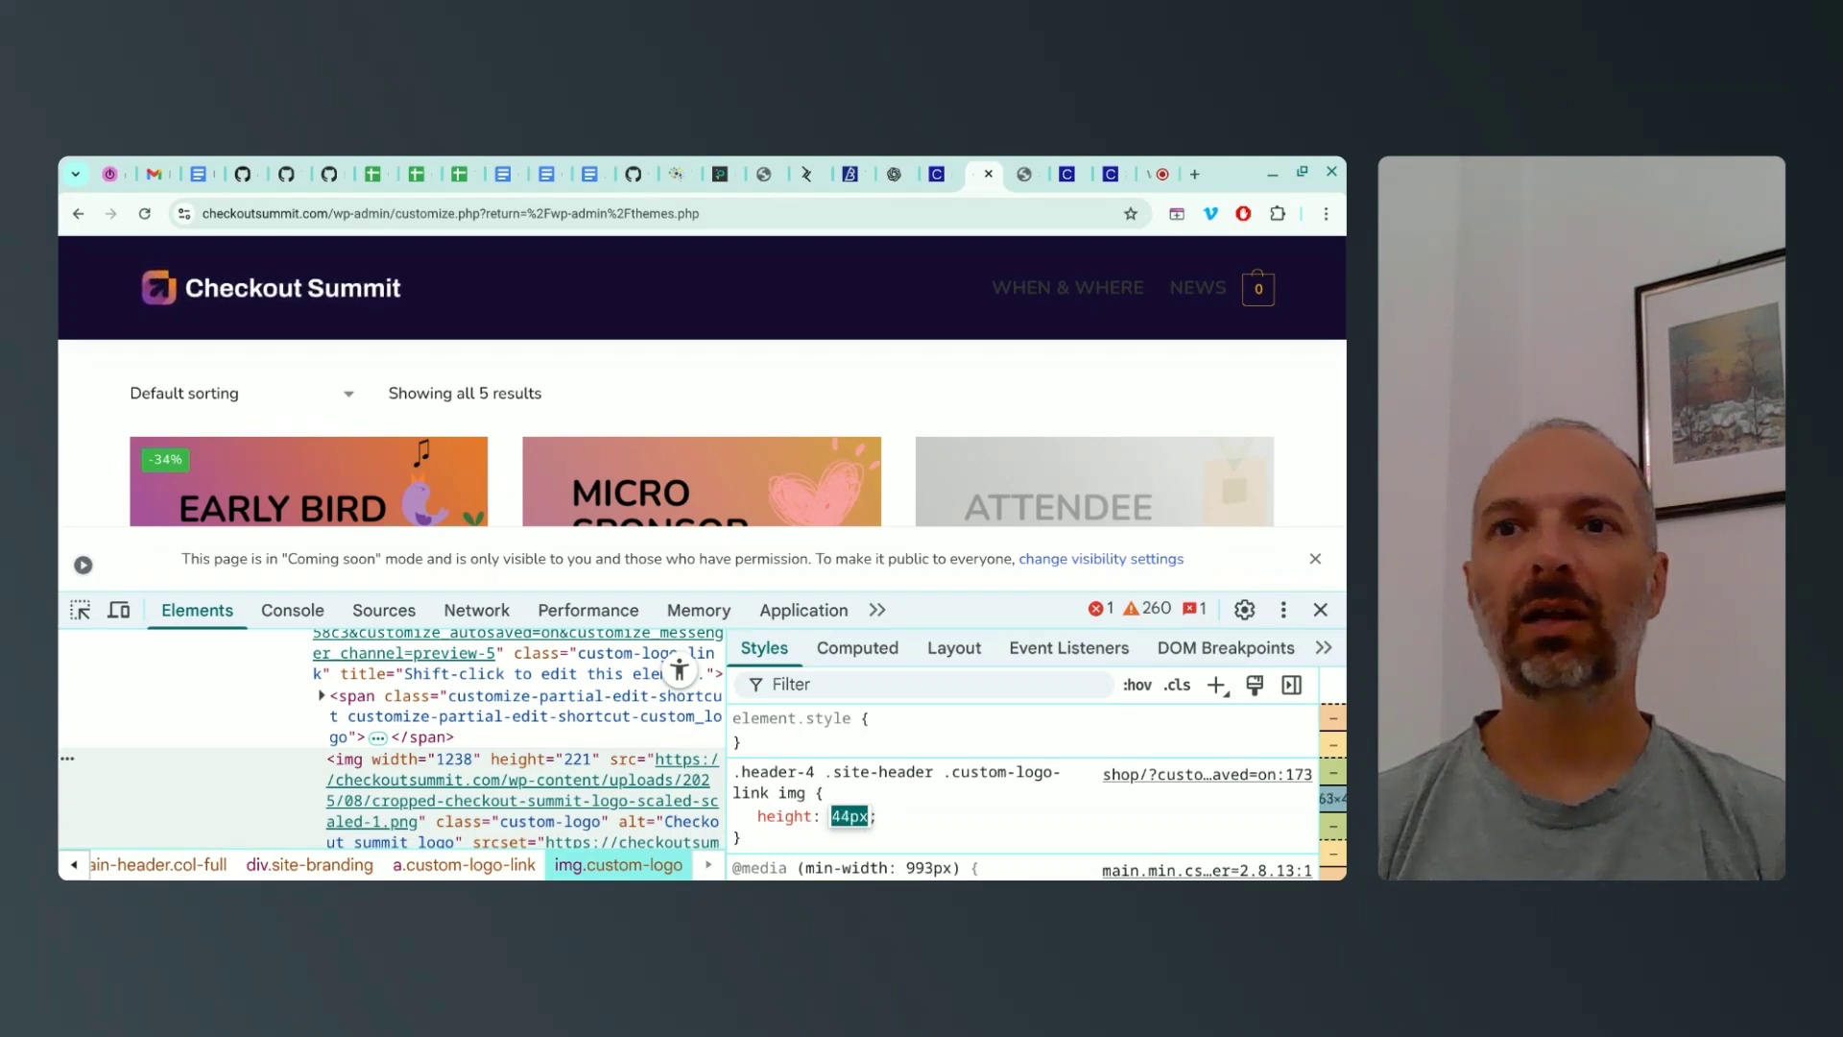
key("Up")
key("Up")
key("Up")
key("Up")
key("Up")
key("Up")
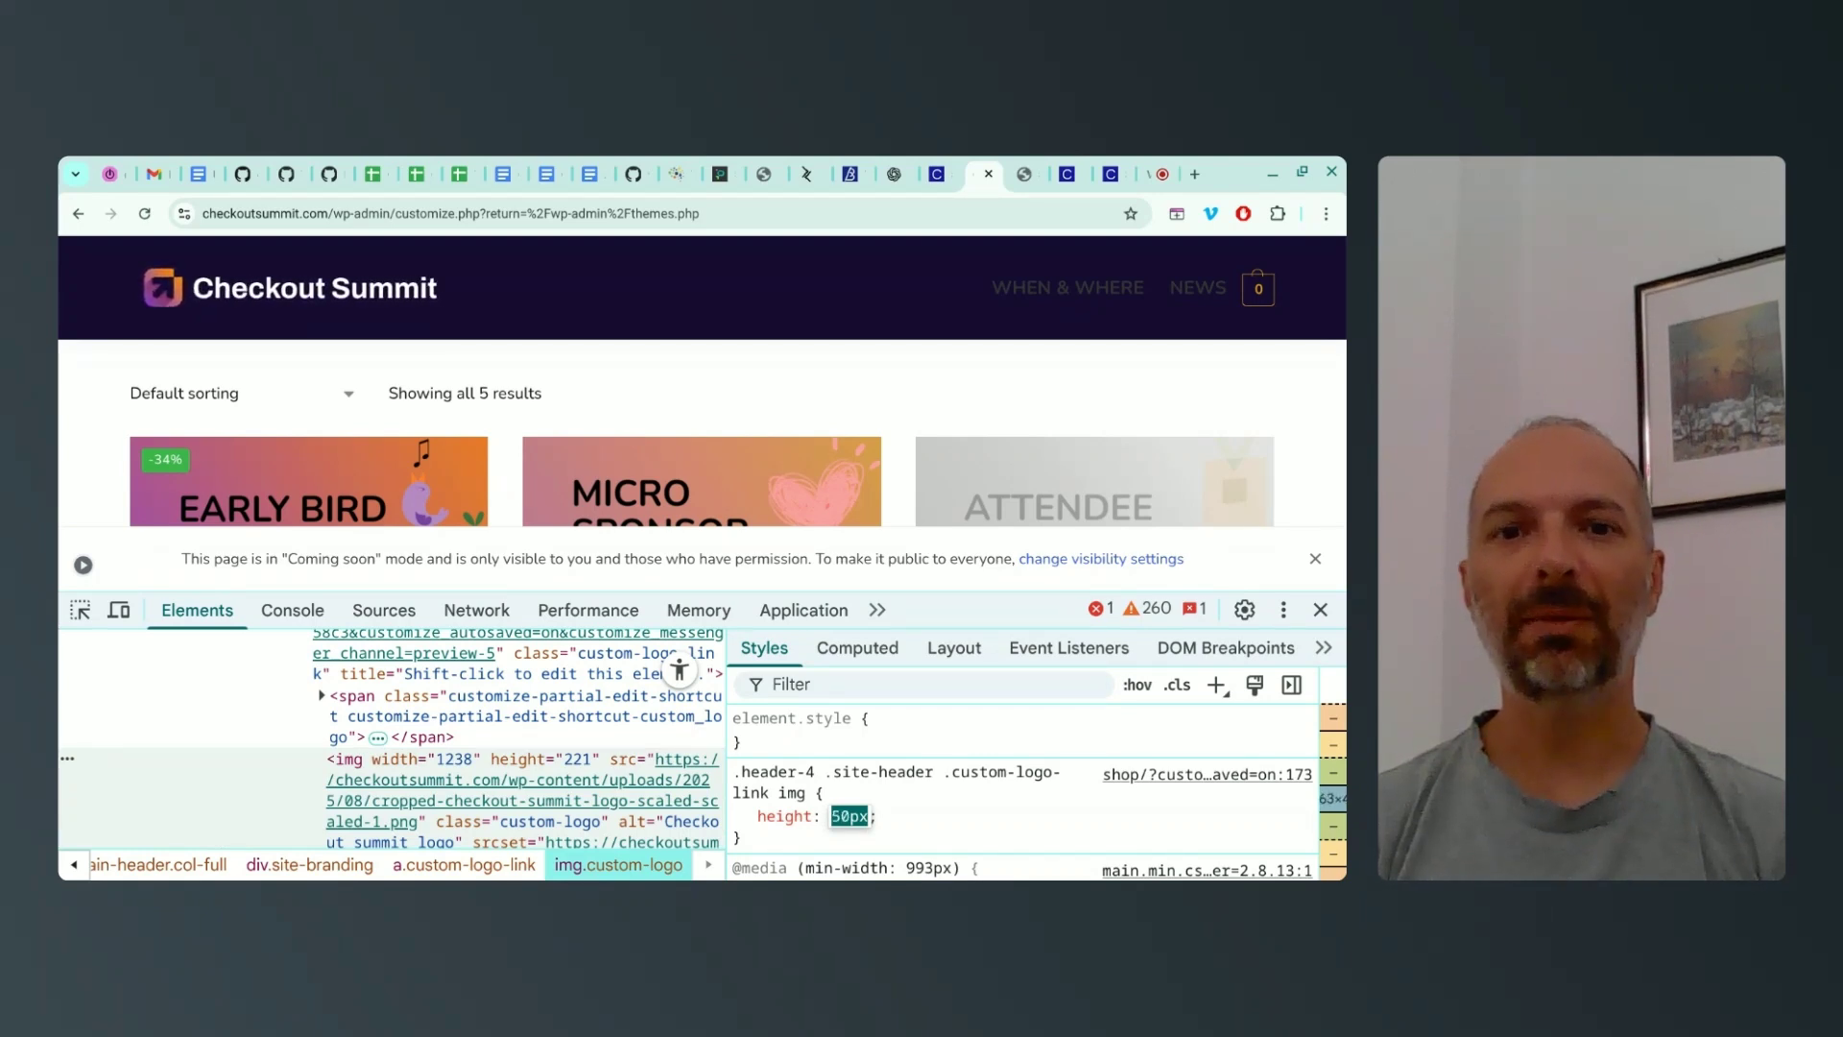
key("Up")
key("Up")
key("Up")
key("Up")
key("Up")
key("Up")
key("Up")
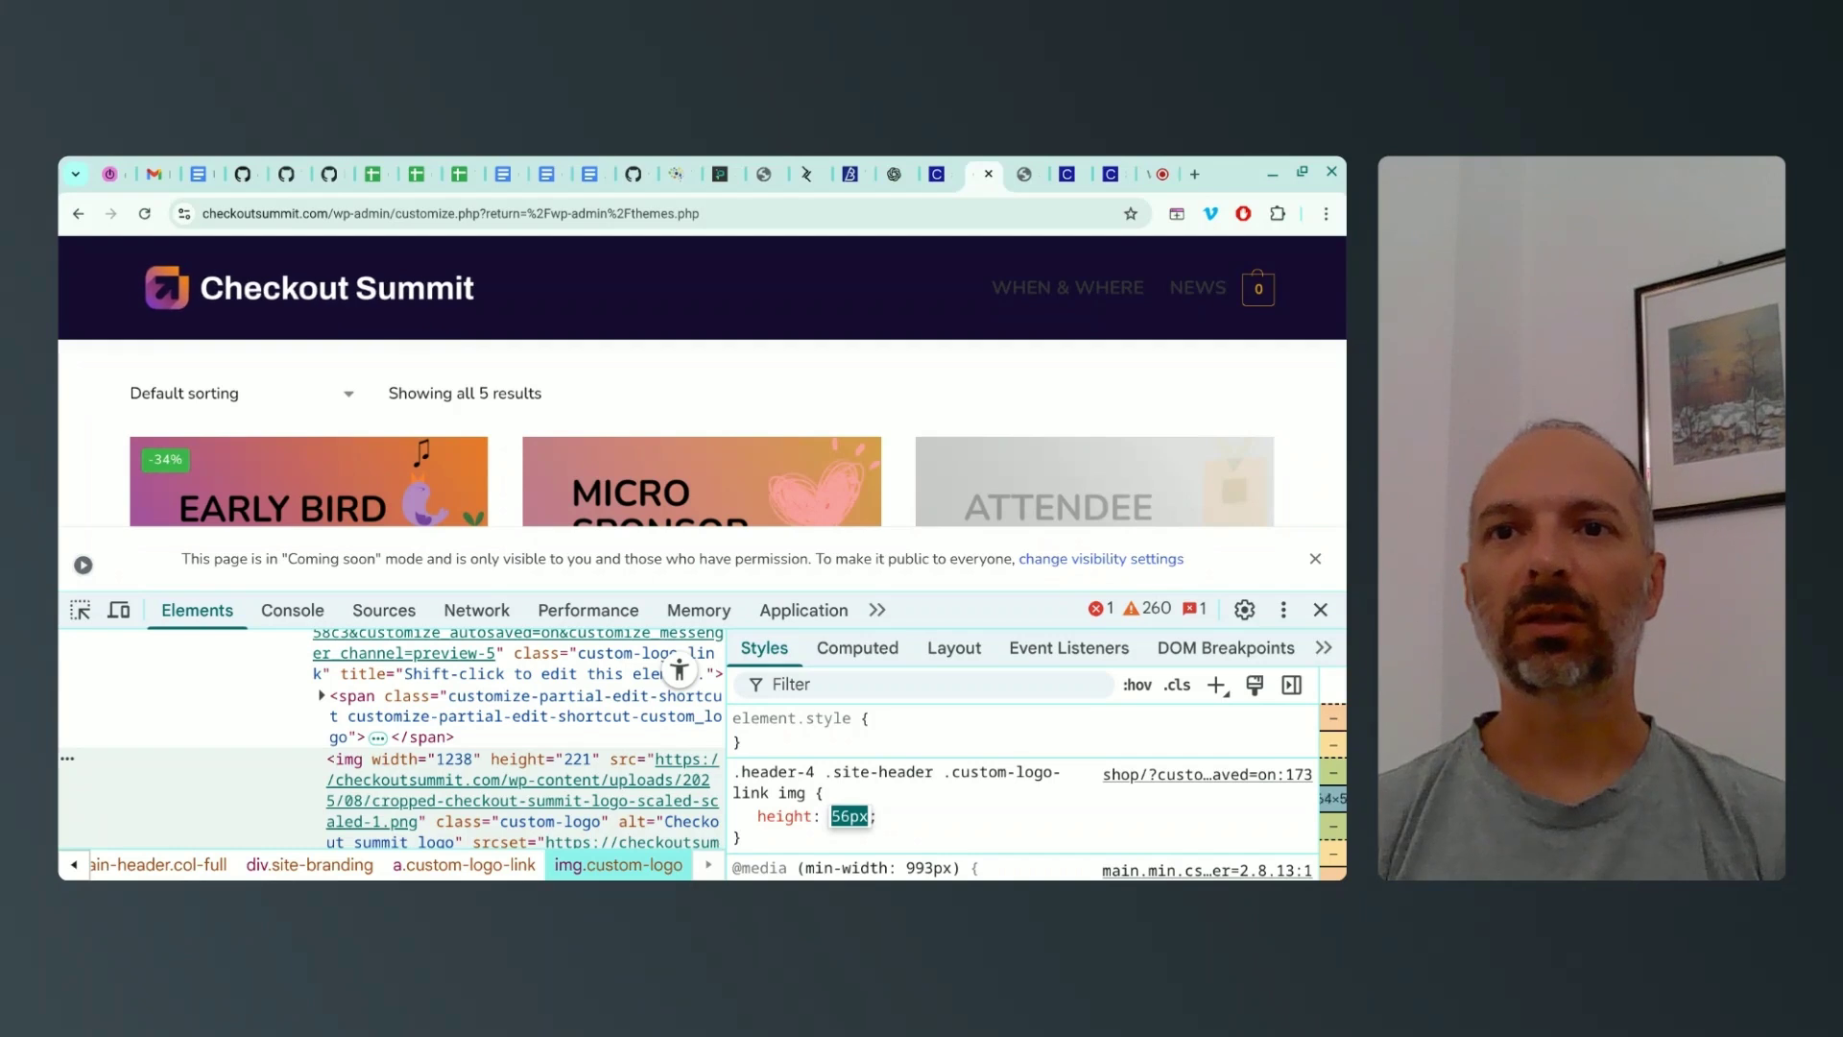
key("Down")
key("Down")
key("Down")
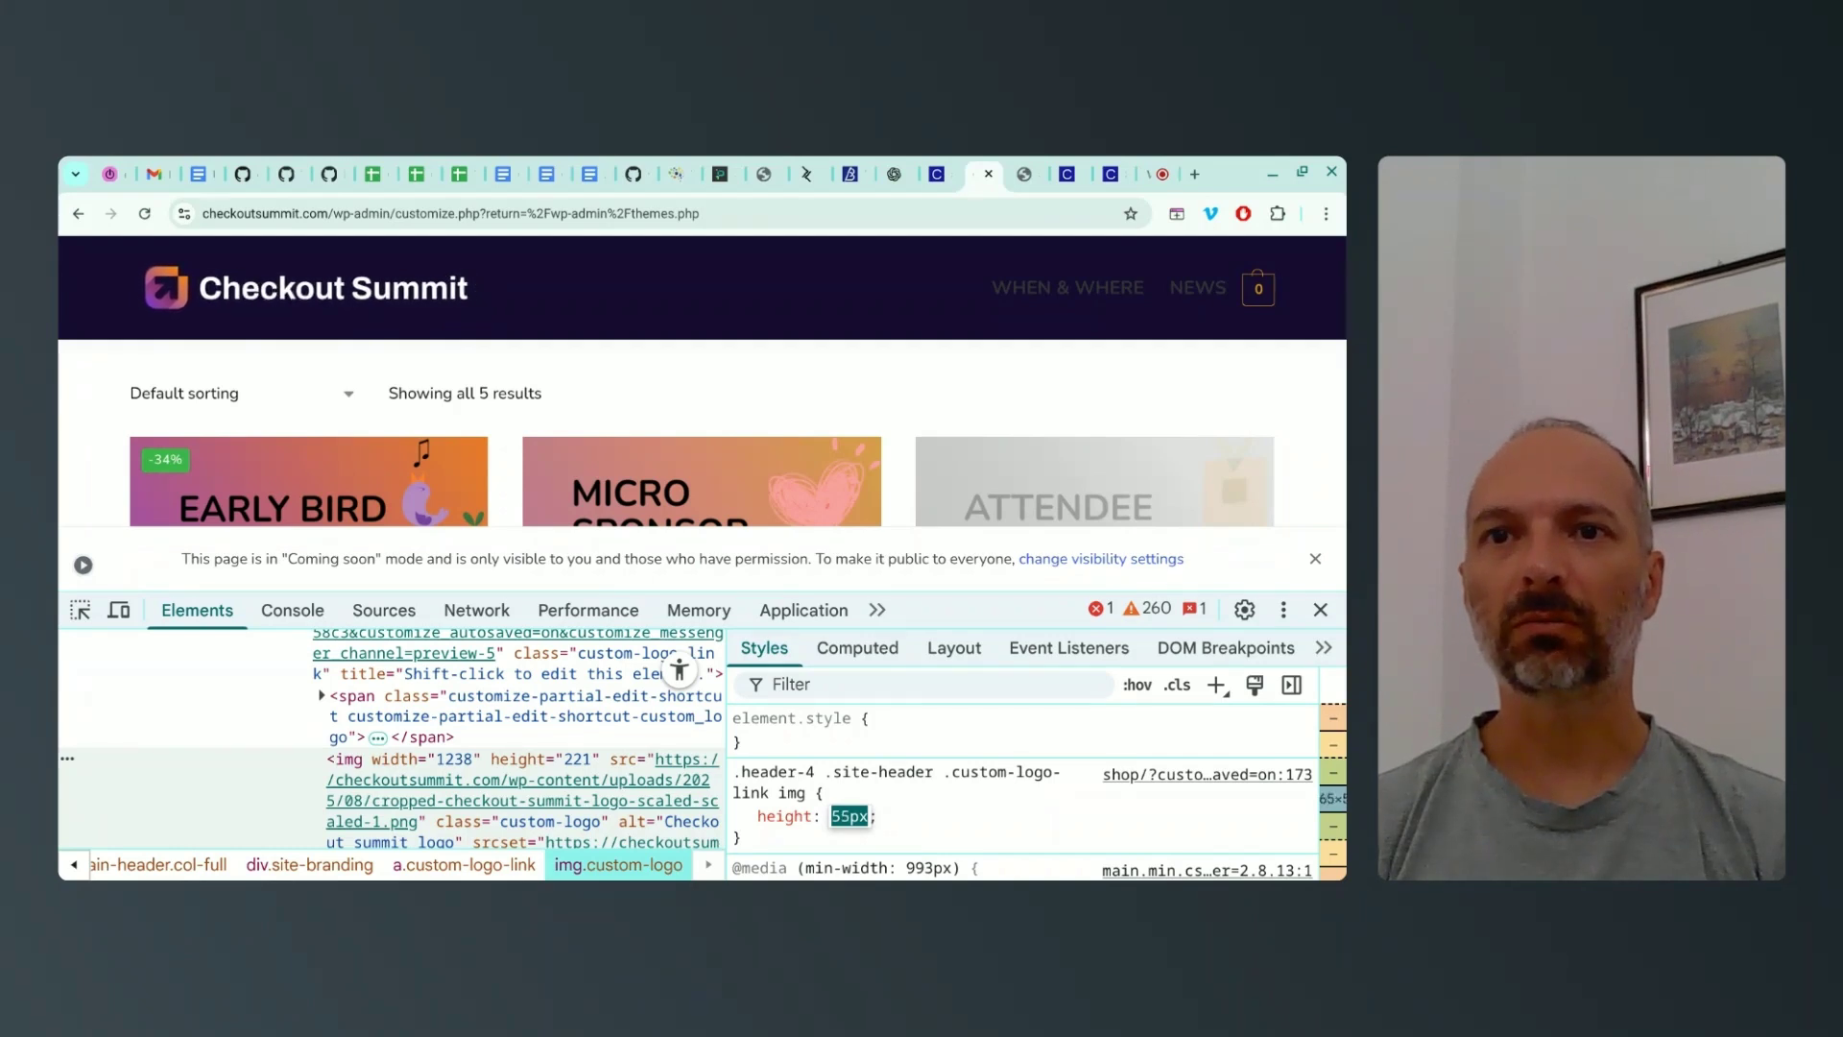
key("Down")
key("Down")
key("Down")
key("Down")
key("Down")
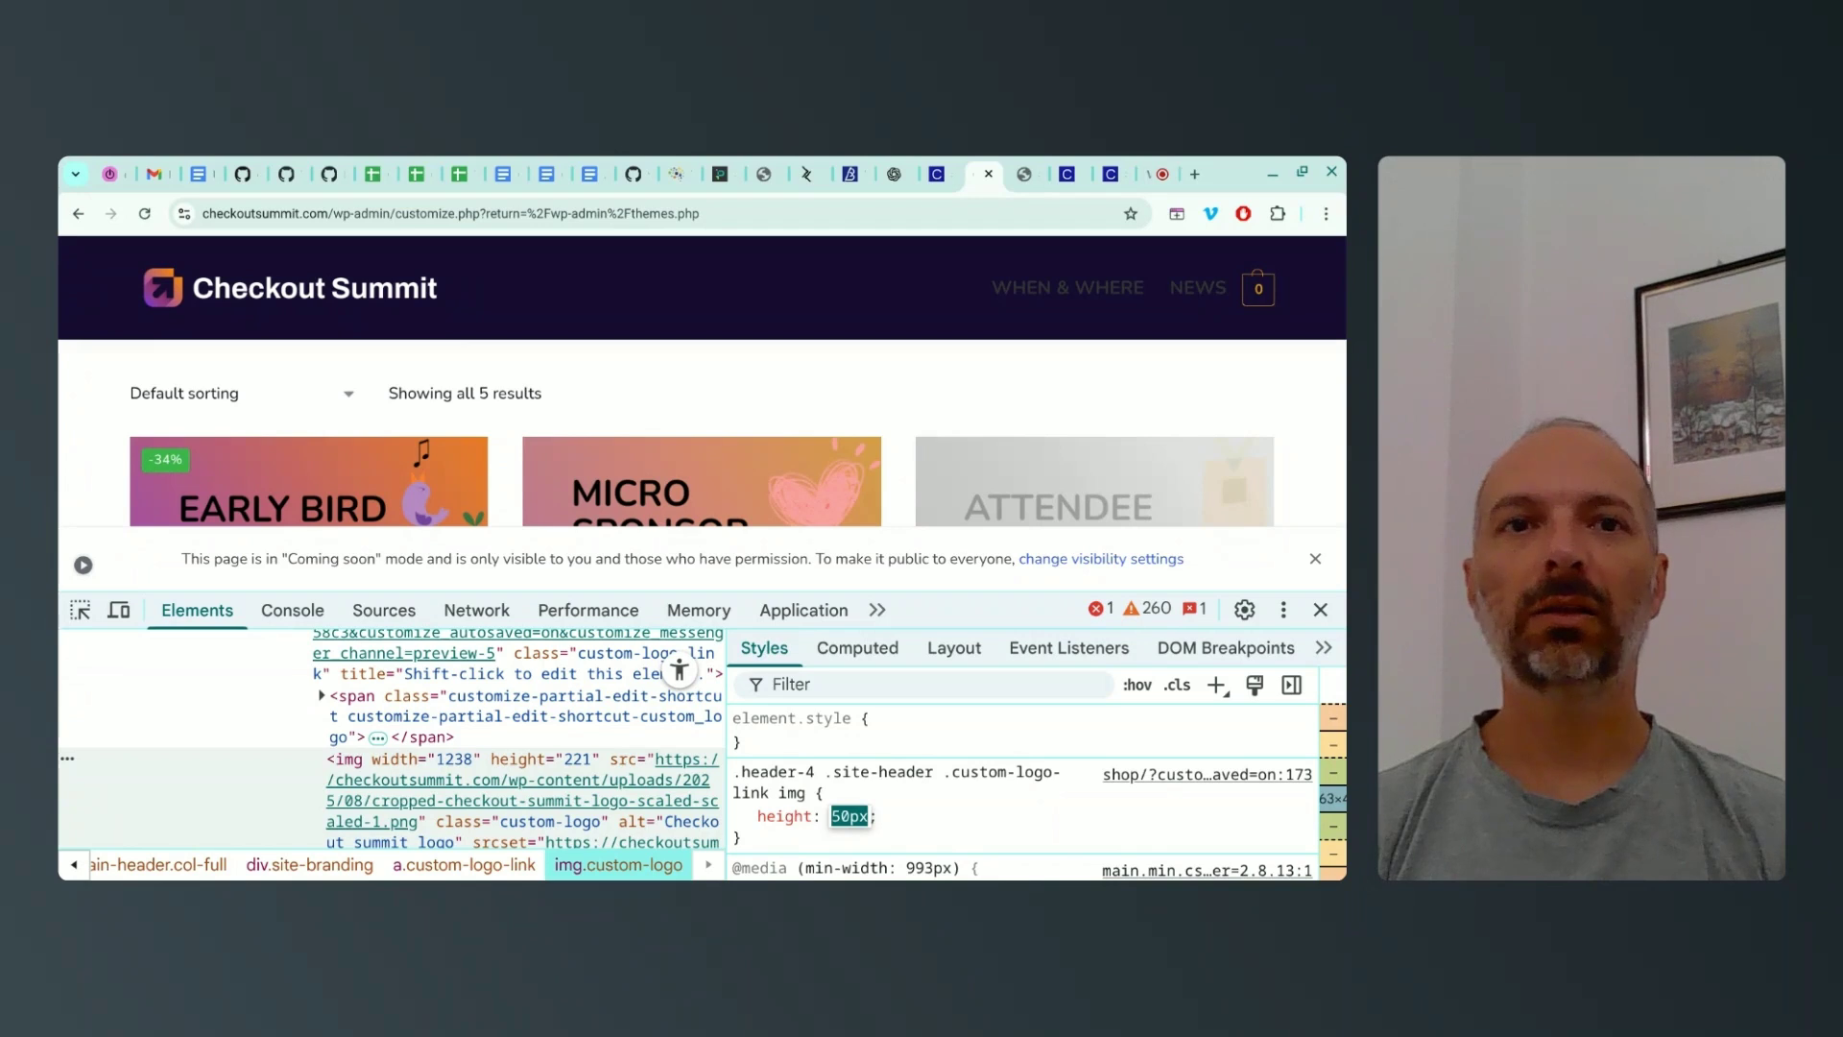
key("Return")
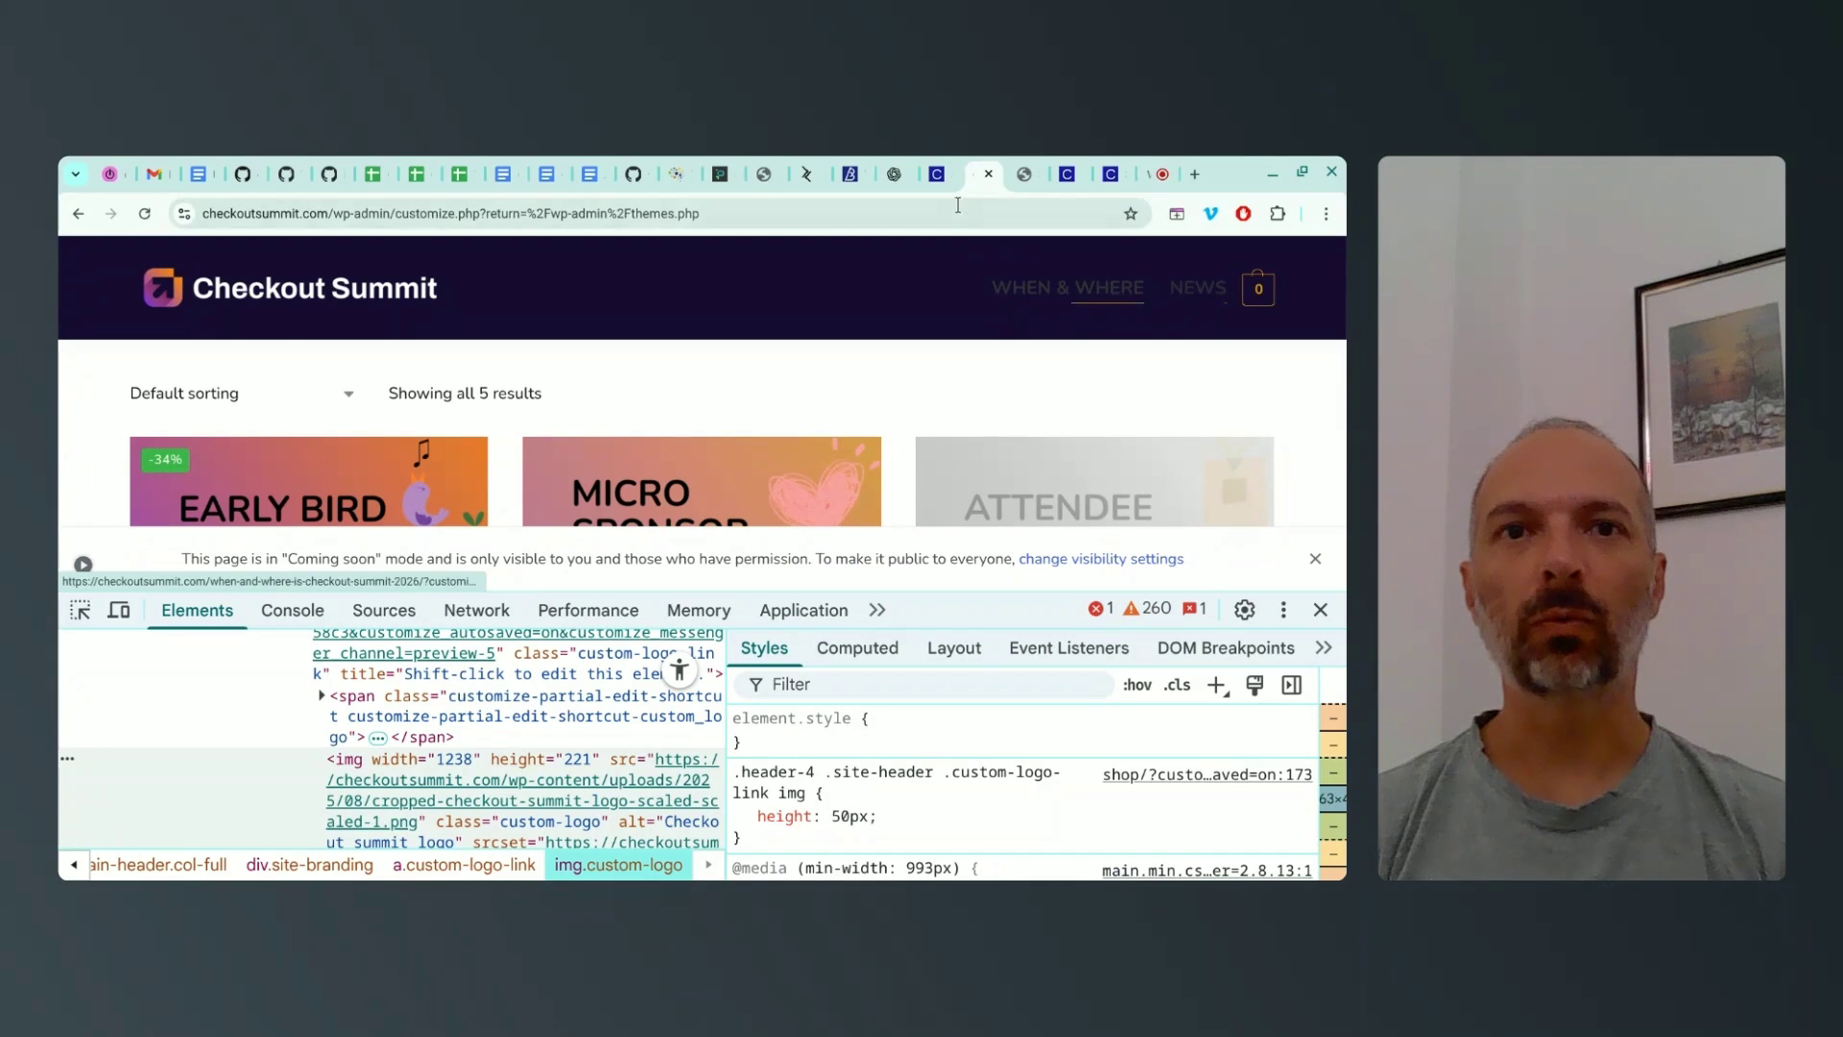
Shrink the developer tools, restore the customizer controls and set the Site Logo height to 50 in the General settings
mouse_move(894, 184)
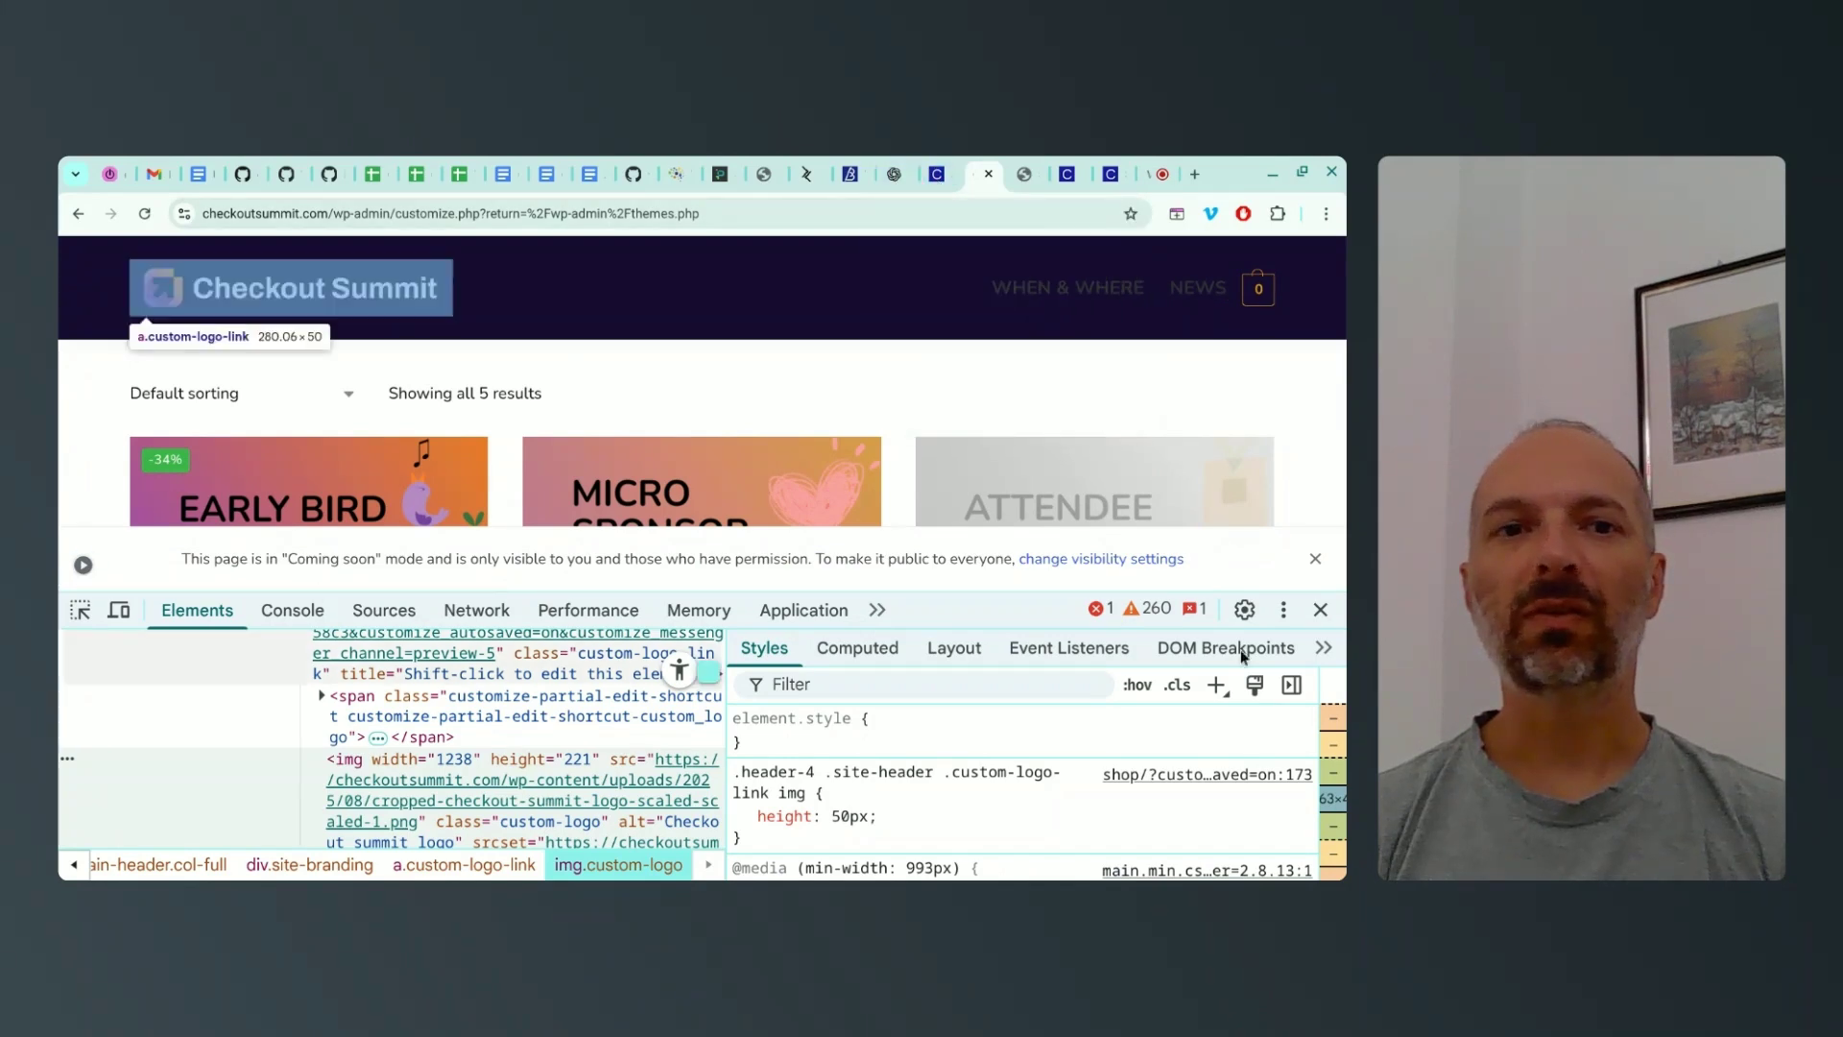
left_click_drag(1296, 591, 864, 814)
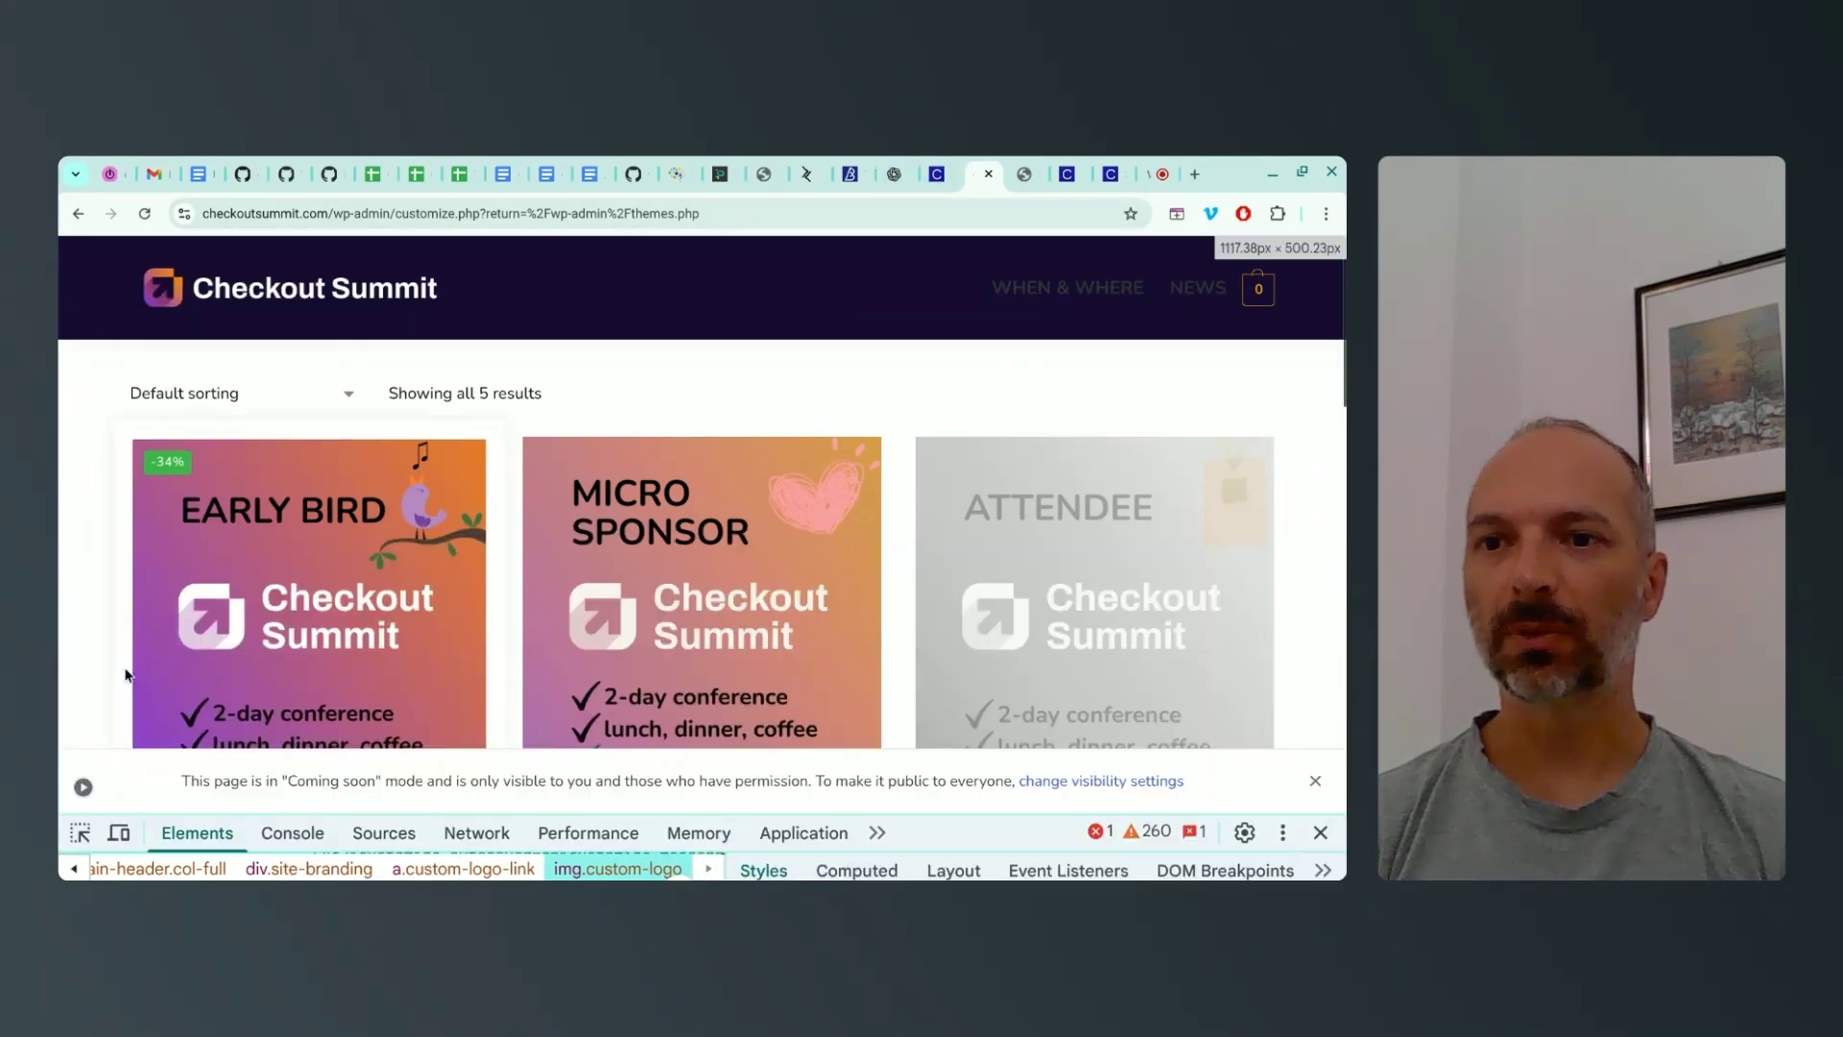
left_click(84, 787)
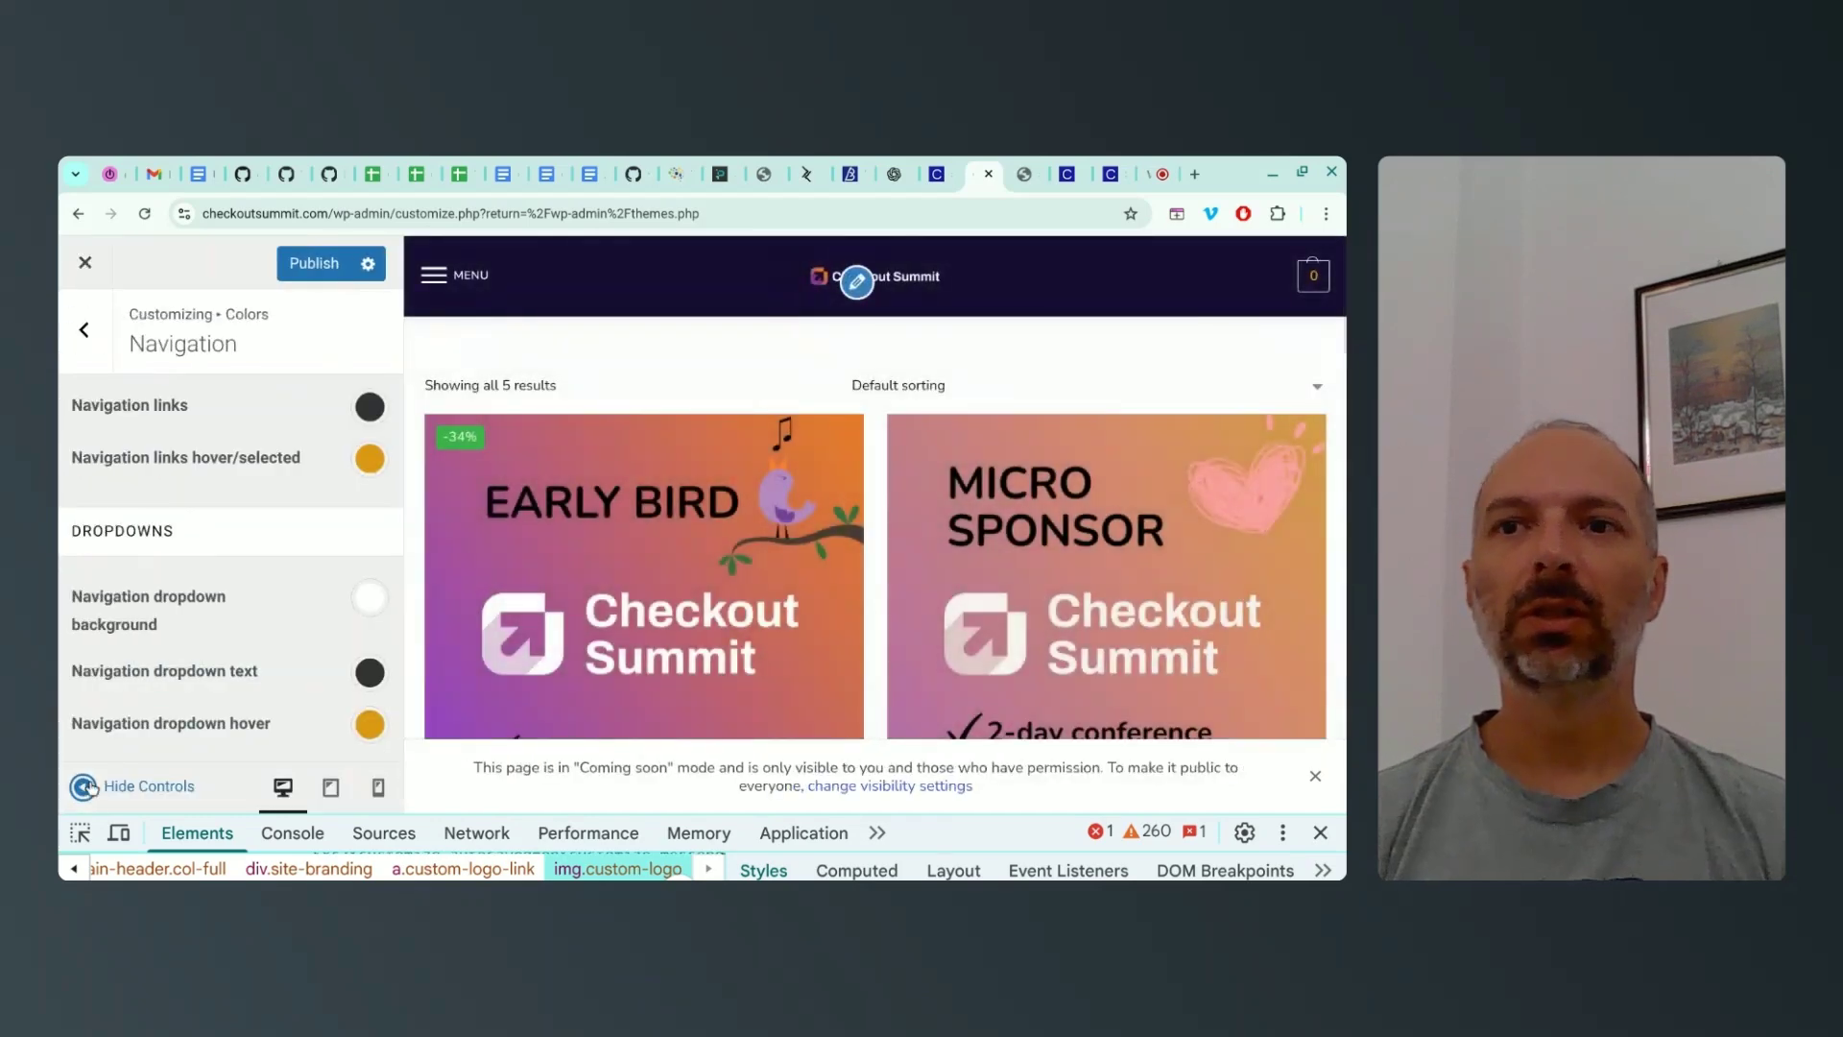
left_click(91, 341)
left_click(106, 361)
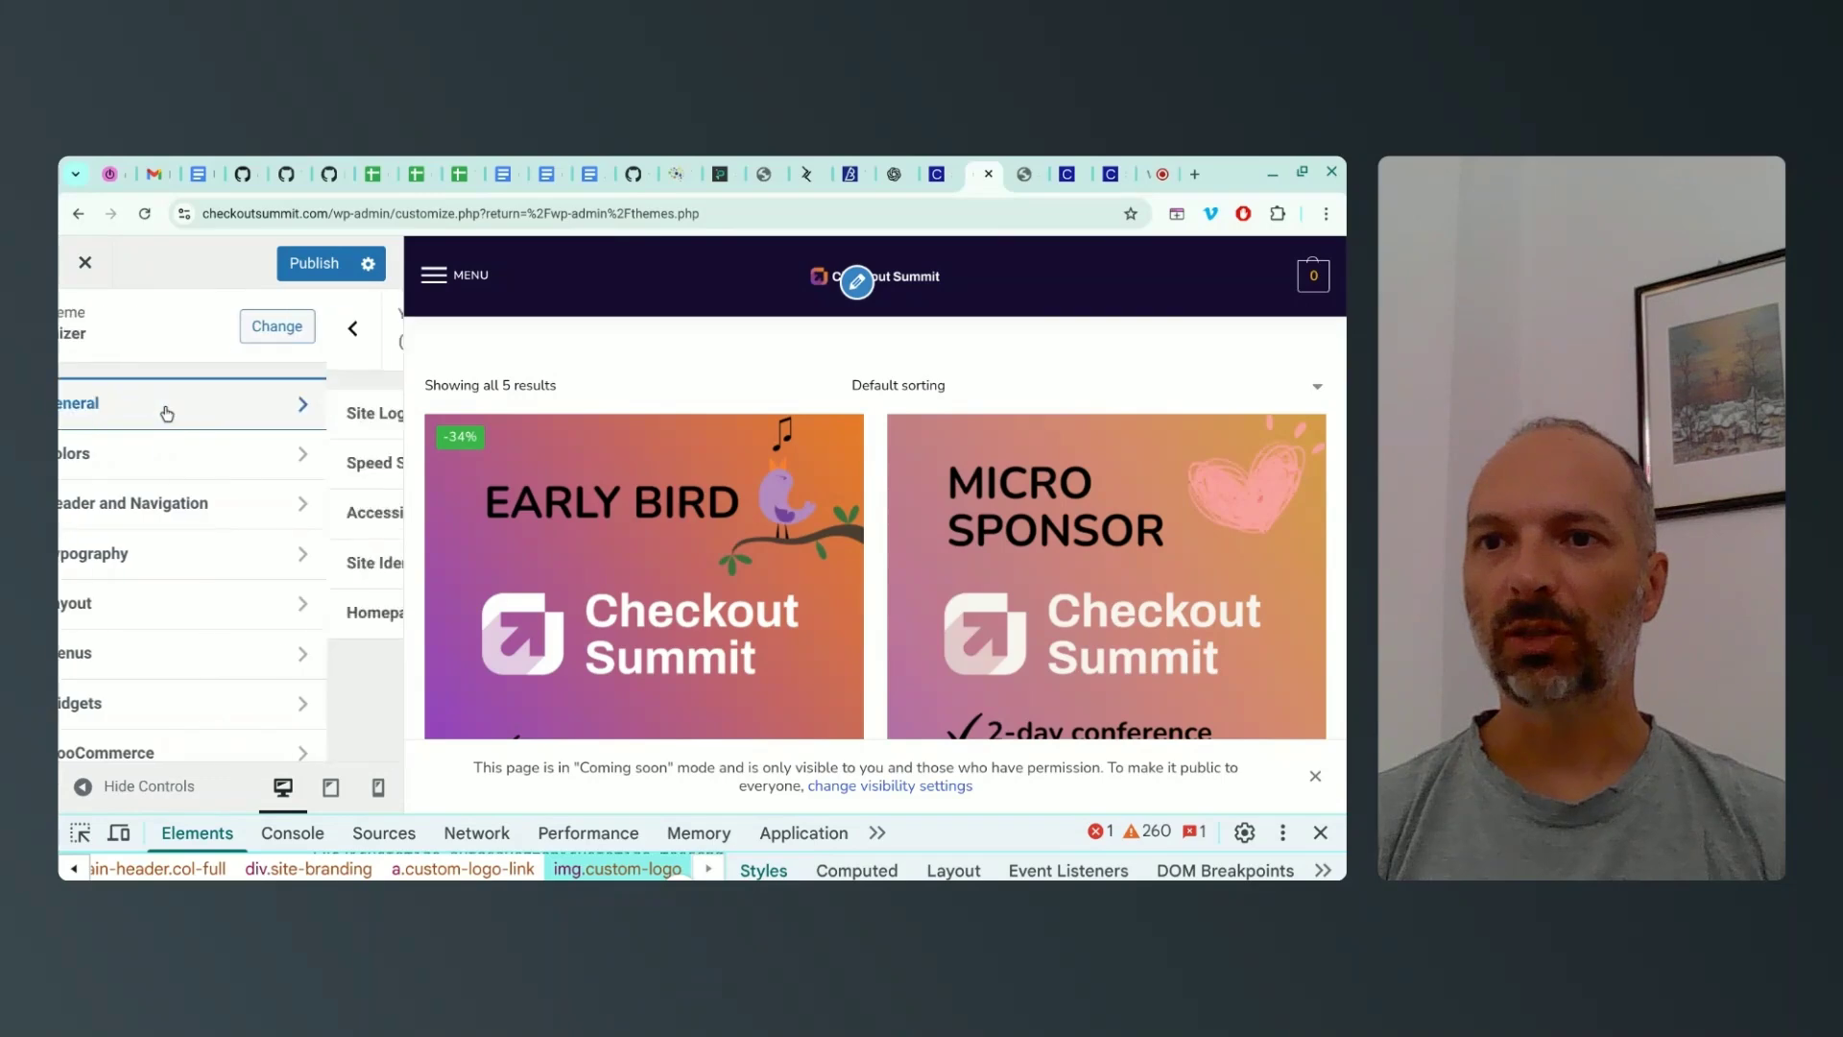
left_click(164, 407)
left_click(161, 417)
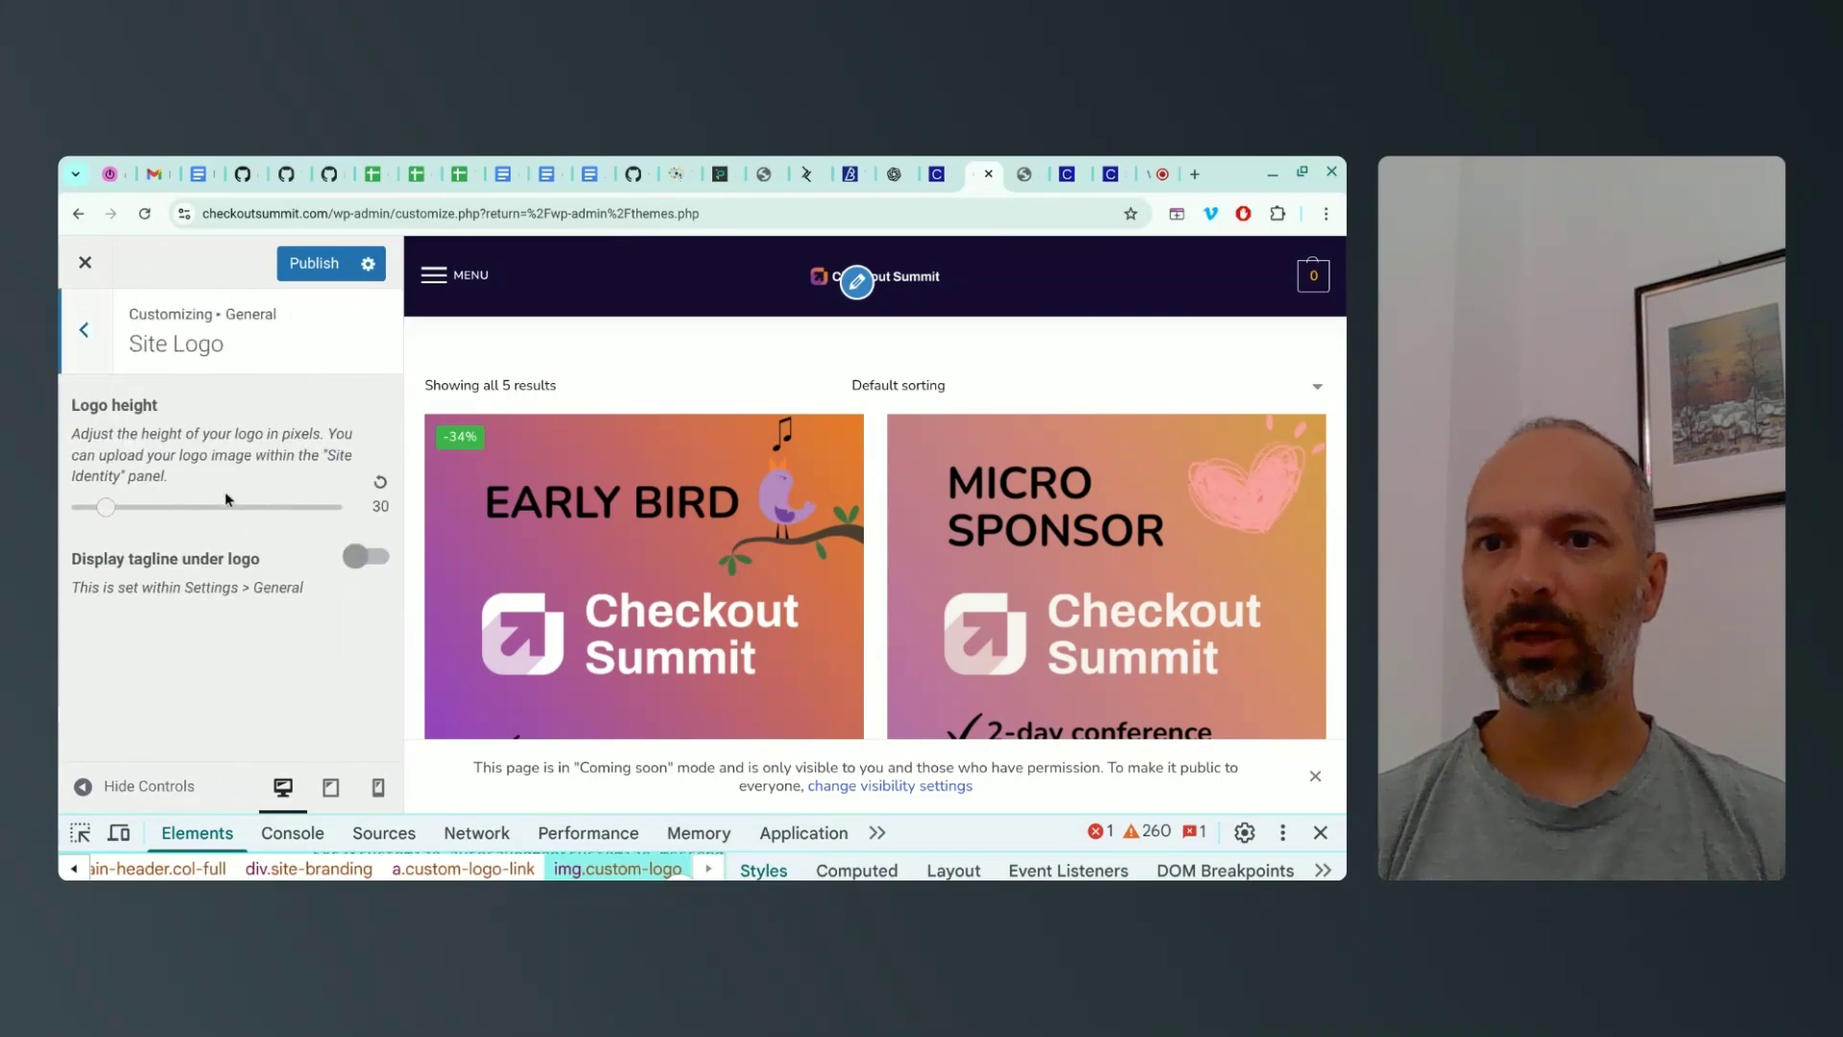
left_click_drag(111, 516, 122, 512)
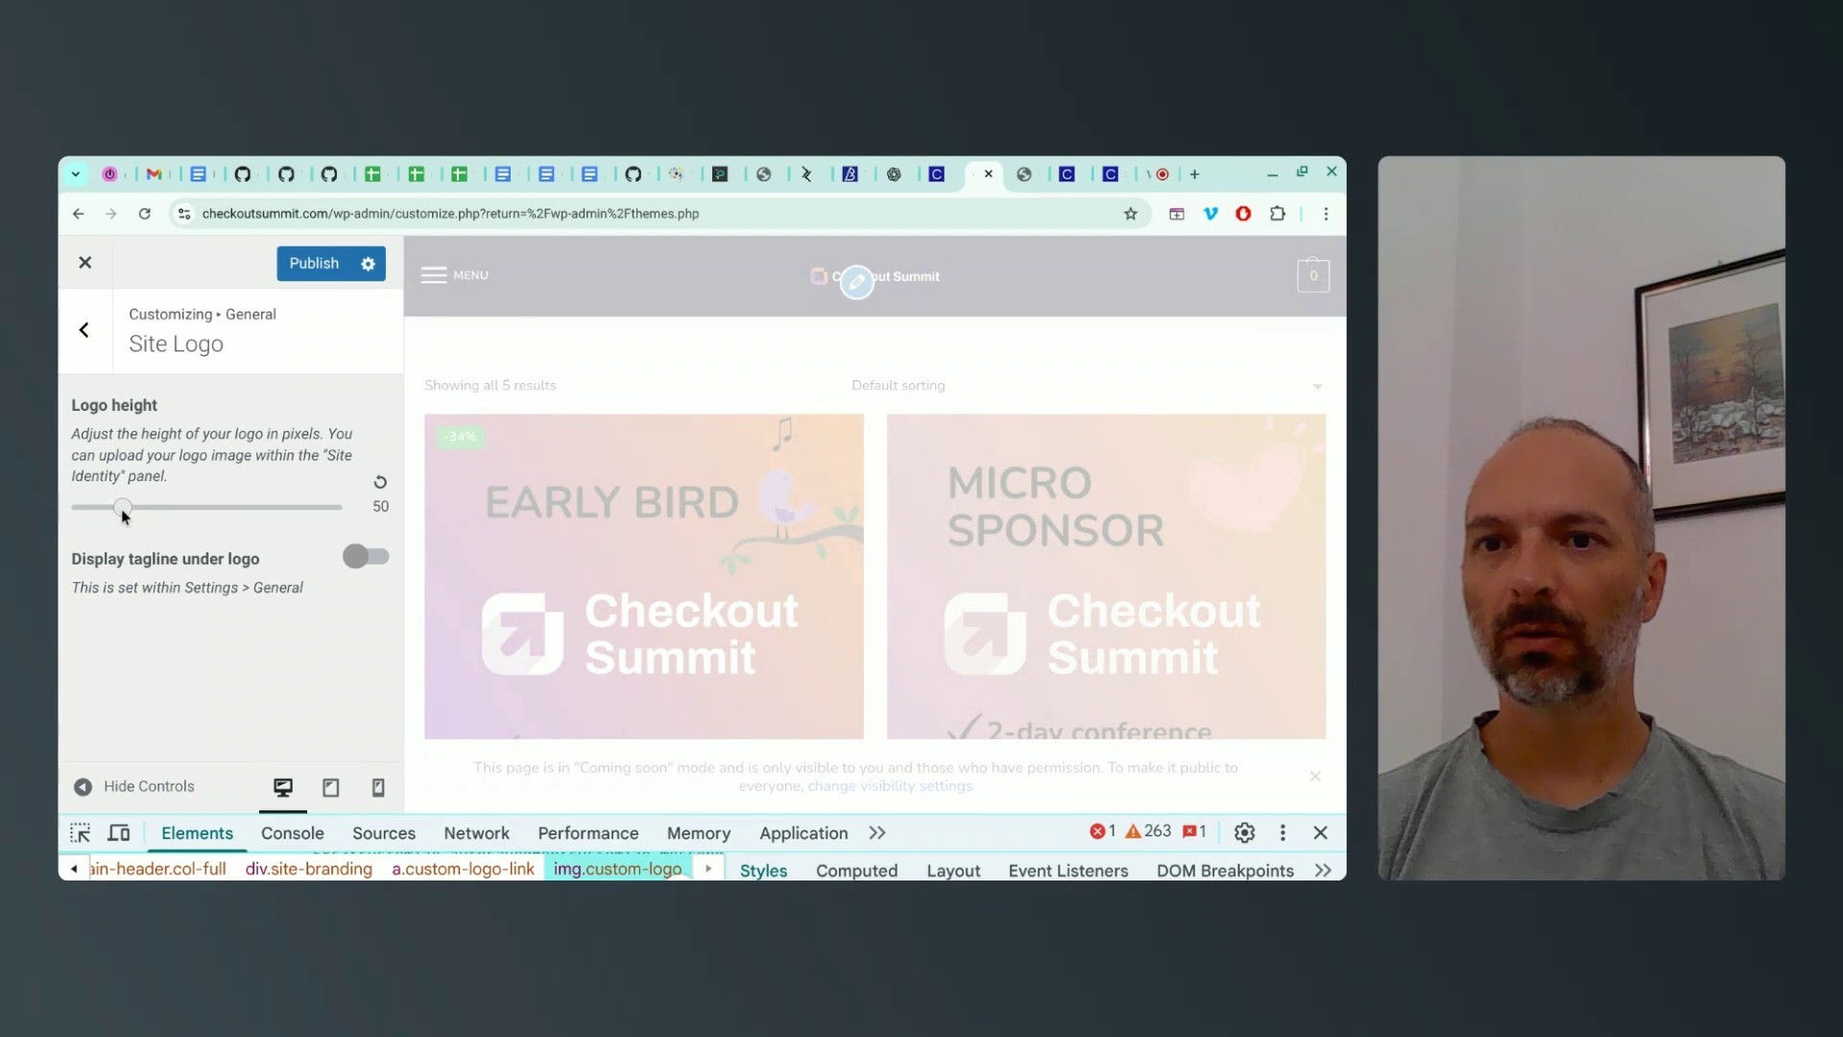
Return to the Navigation color settings and set the navigation links color to white
left_click(83, 331)
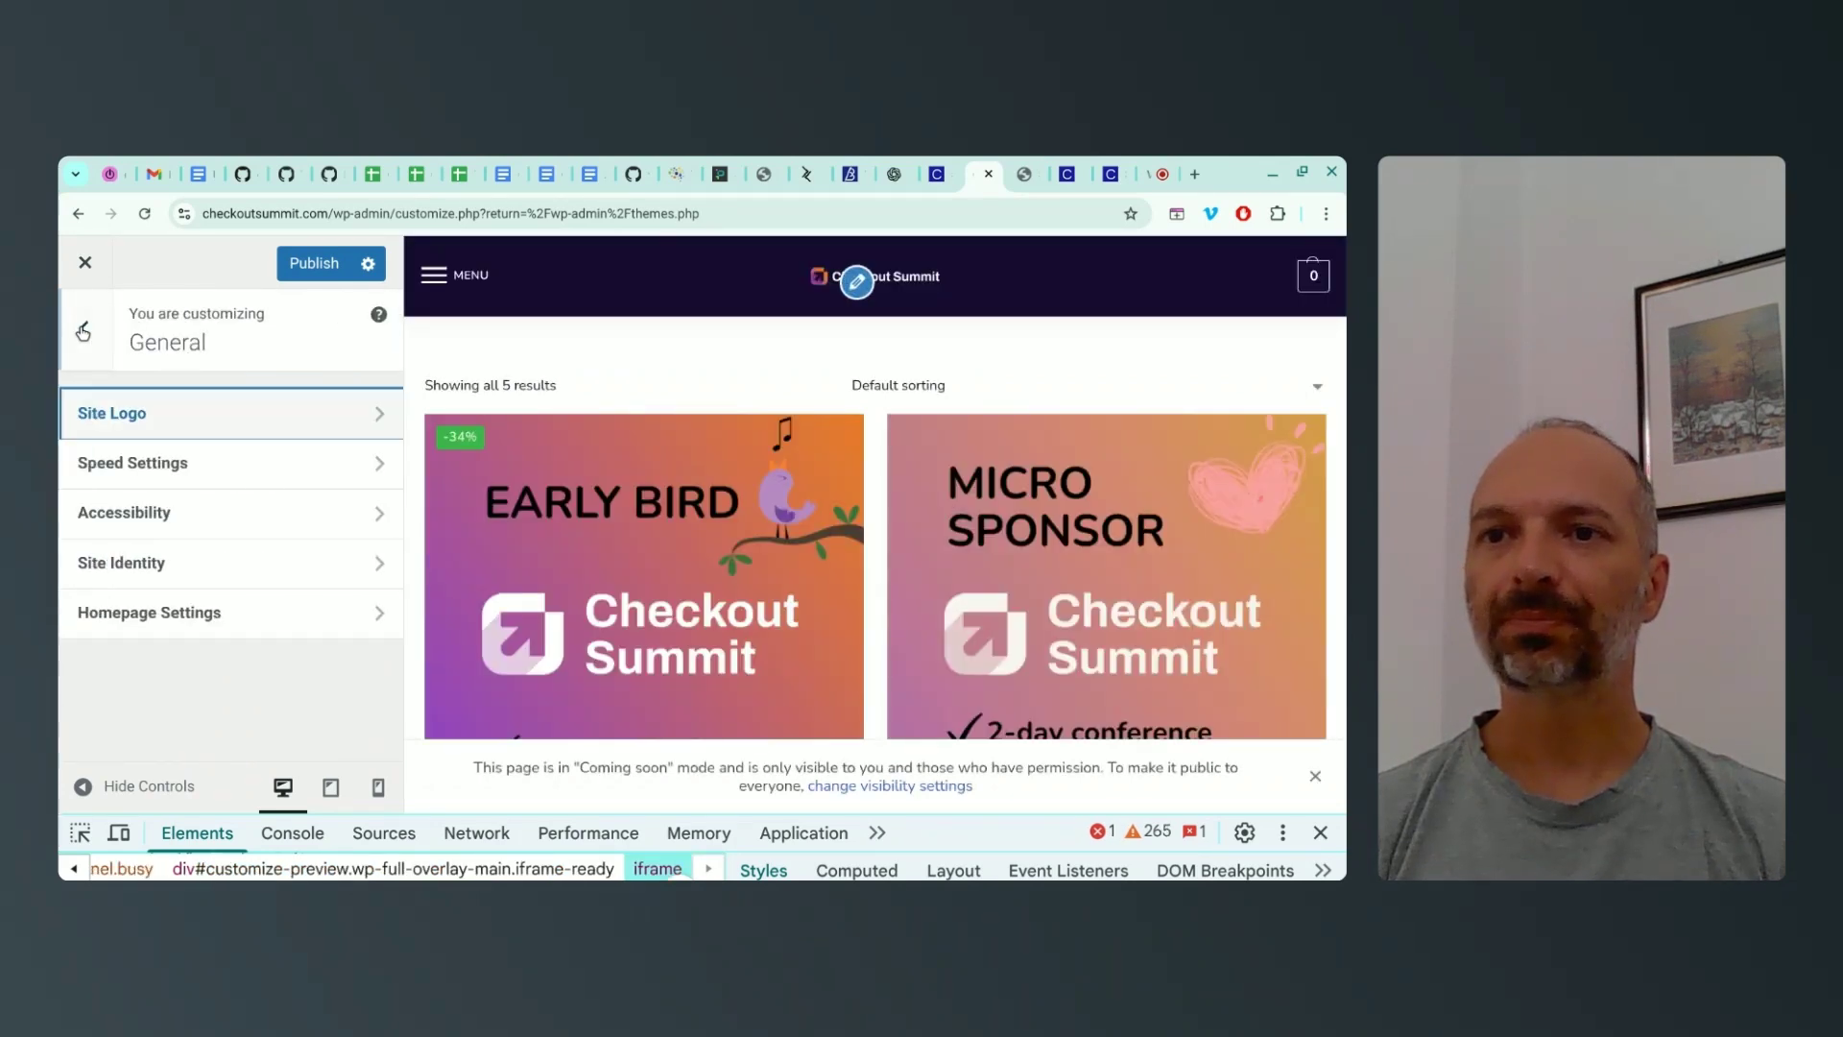
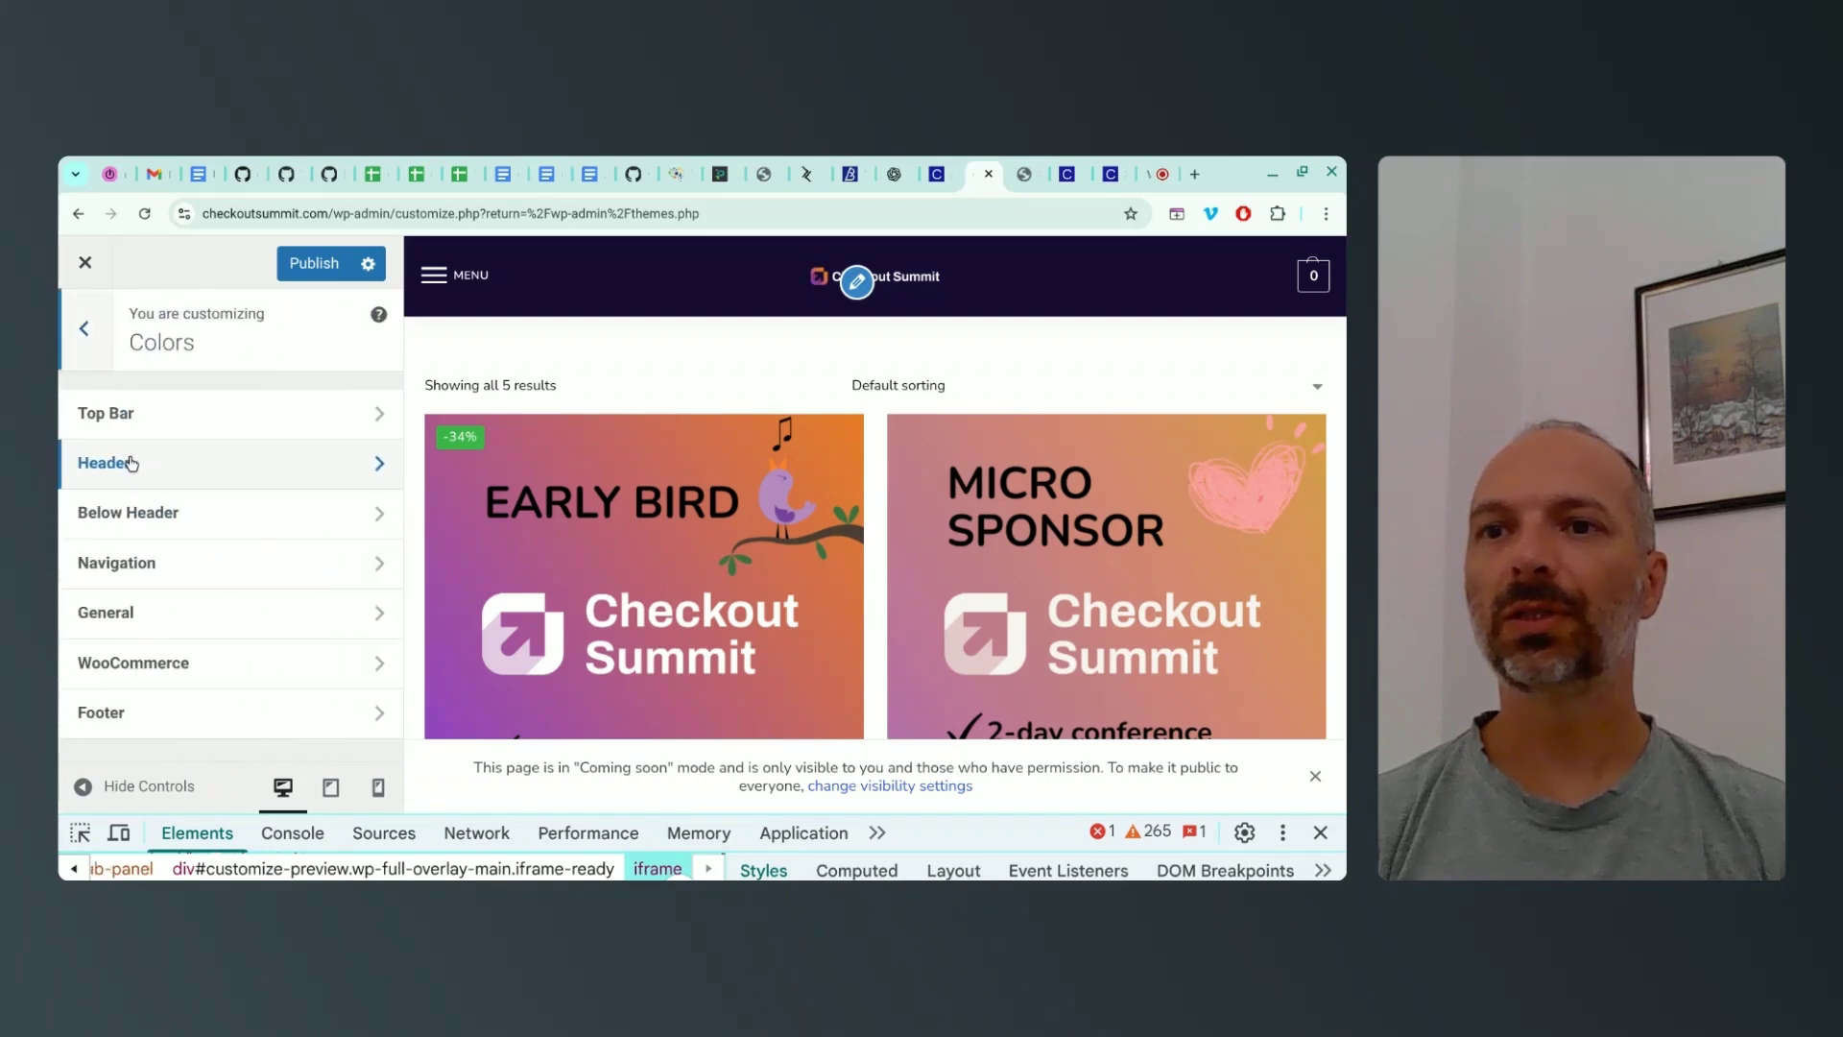
left_click(152, 462)
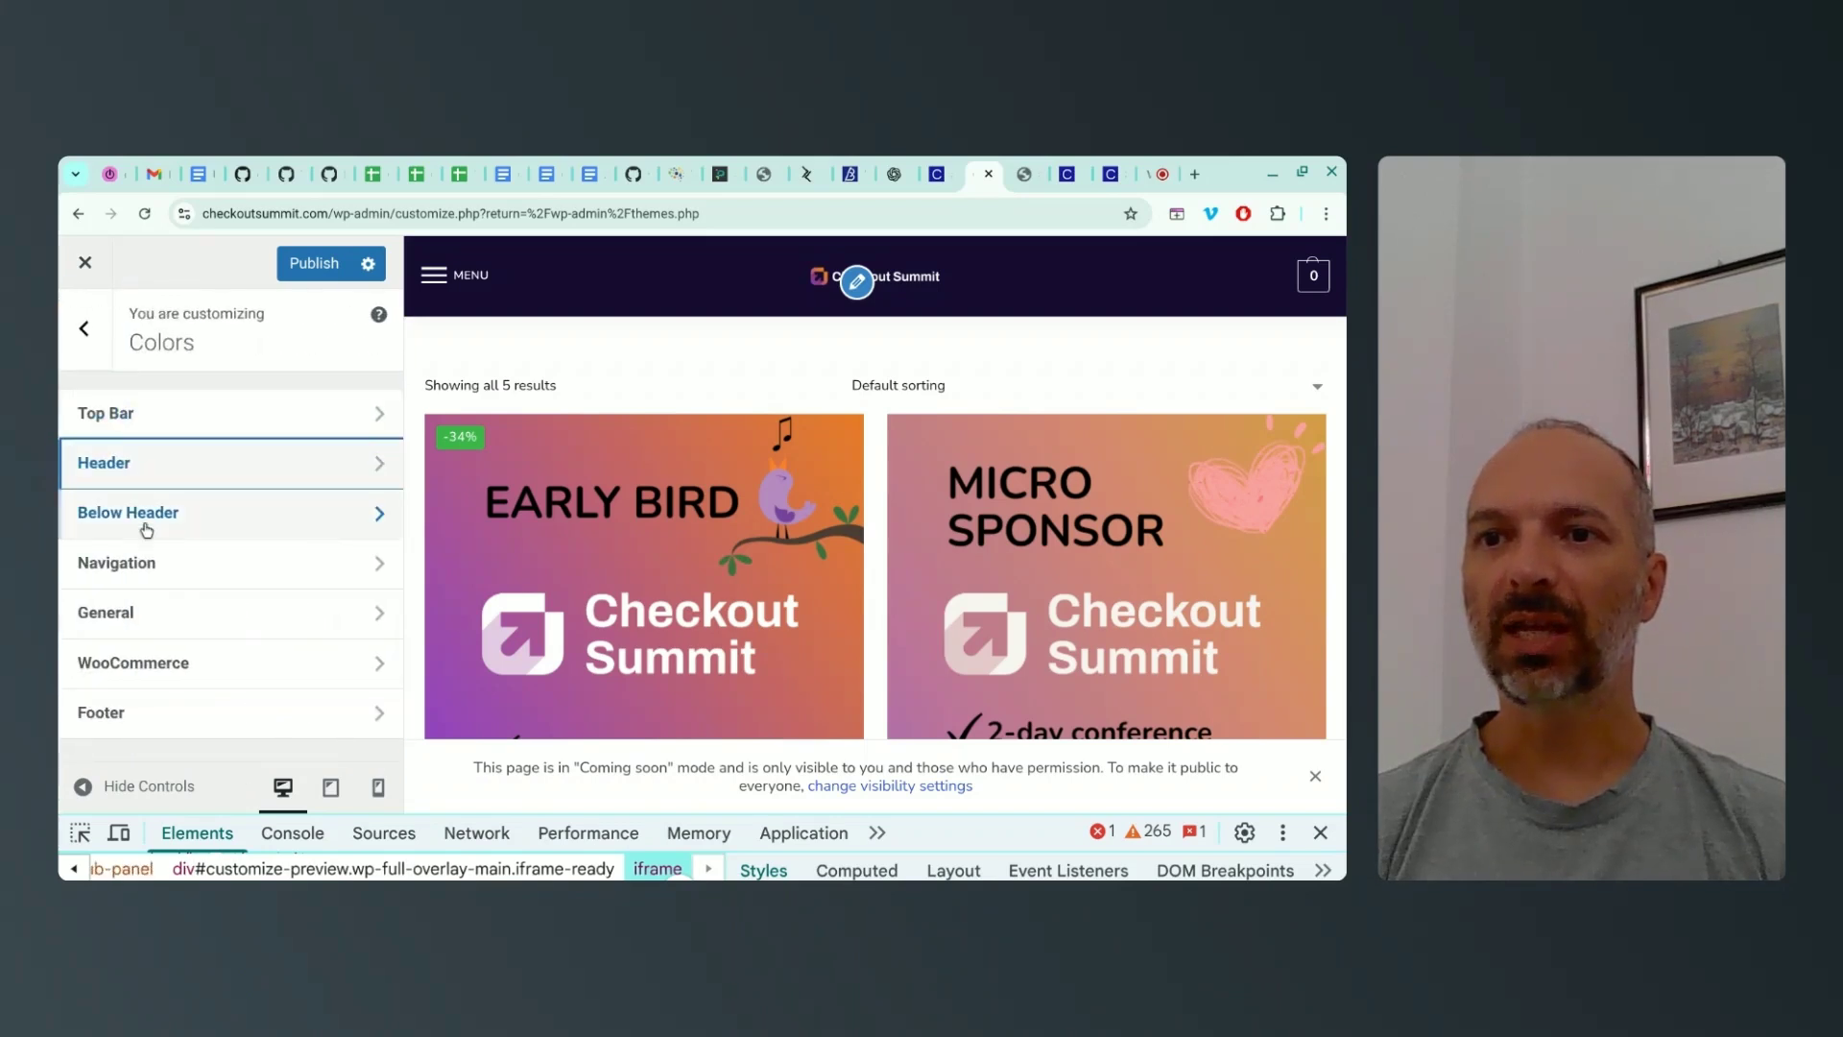
left_click(146, 566)
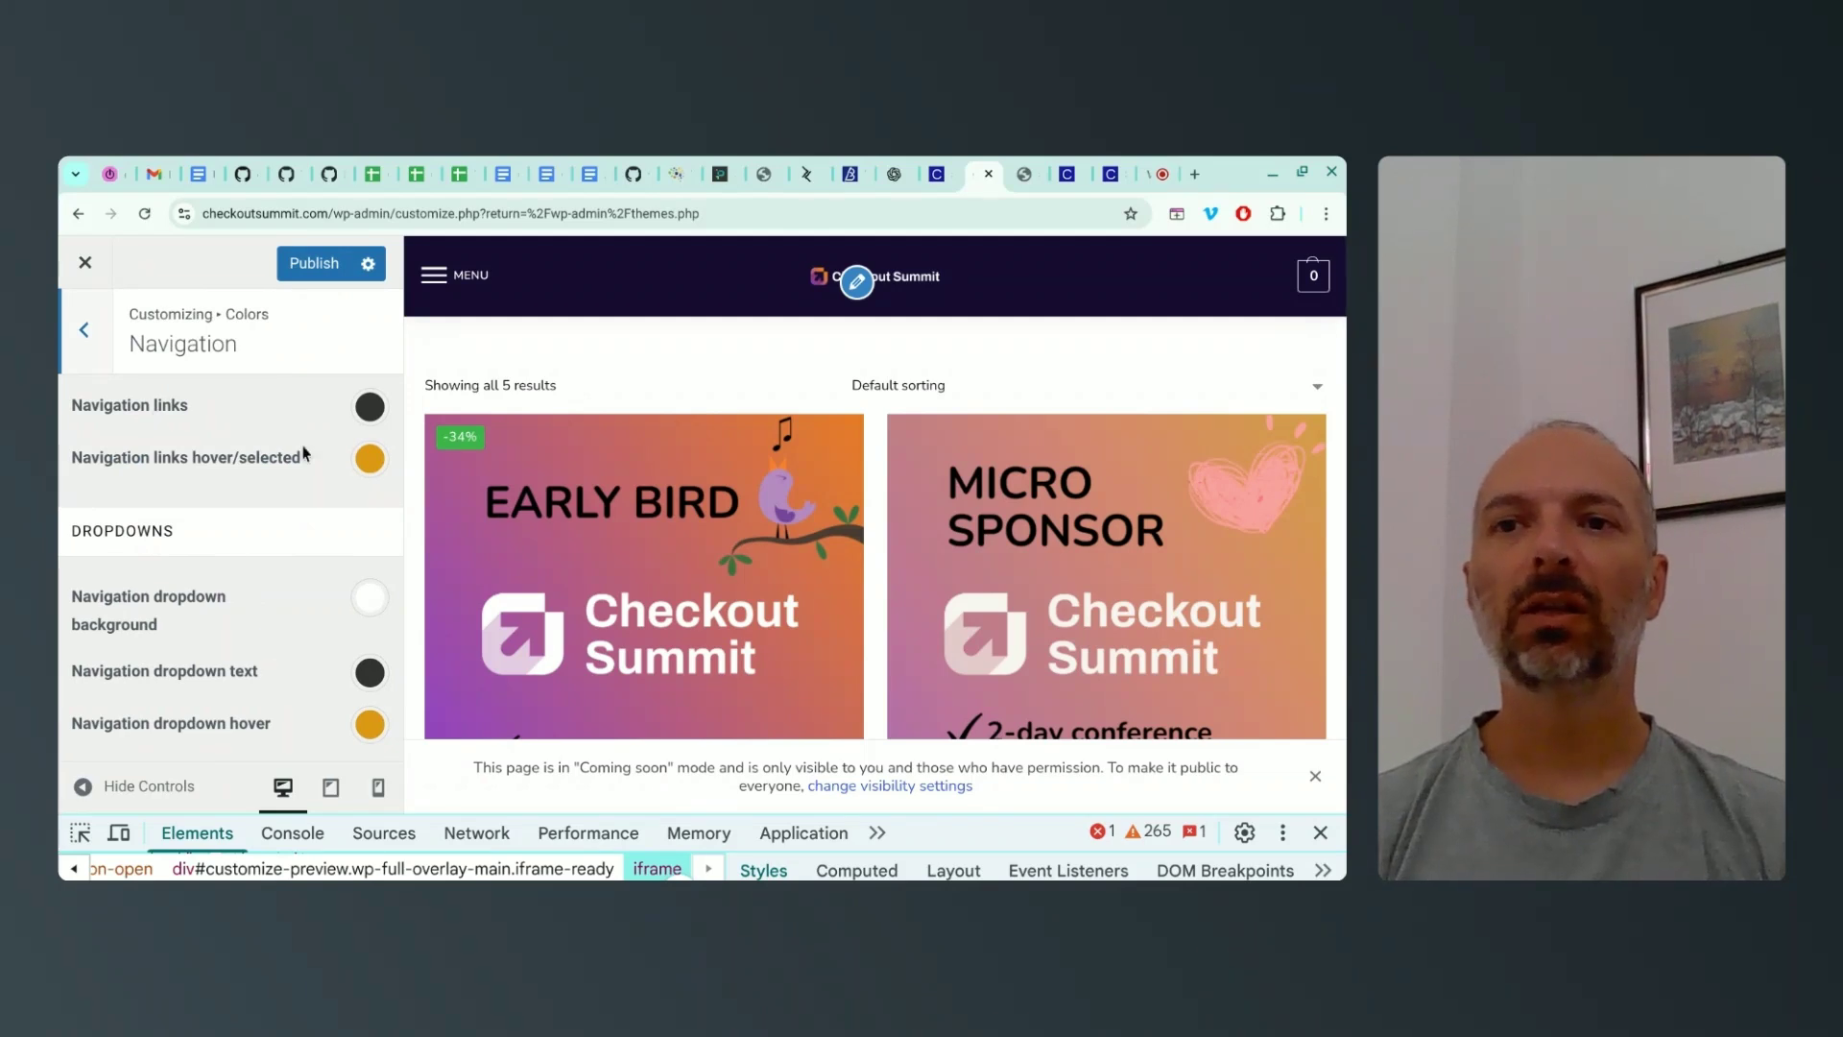
left_click(374, 412)
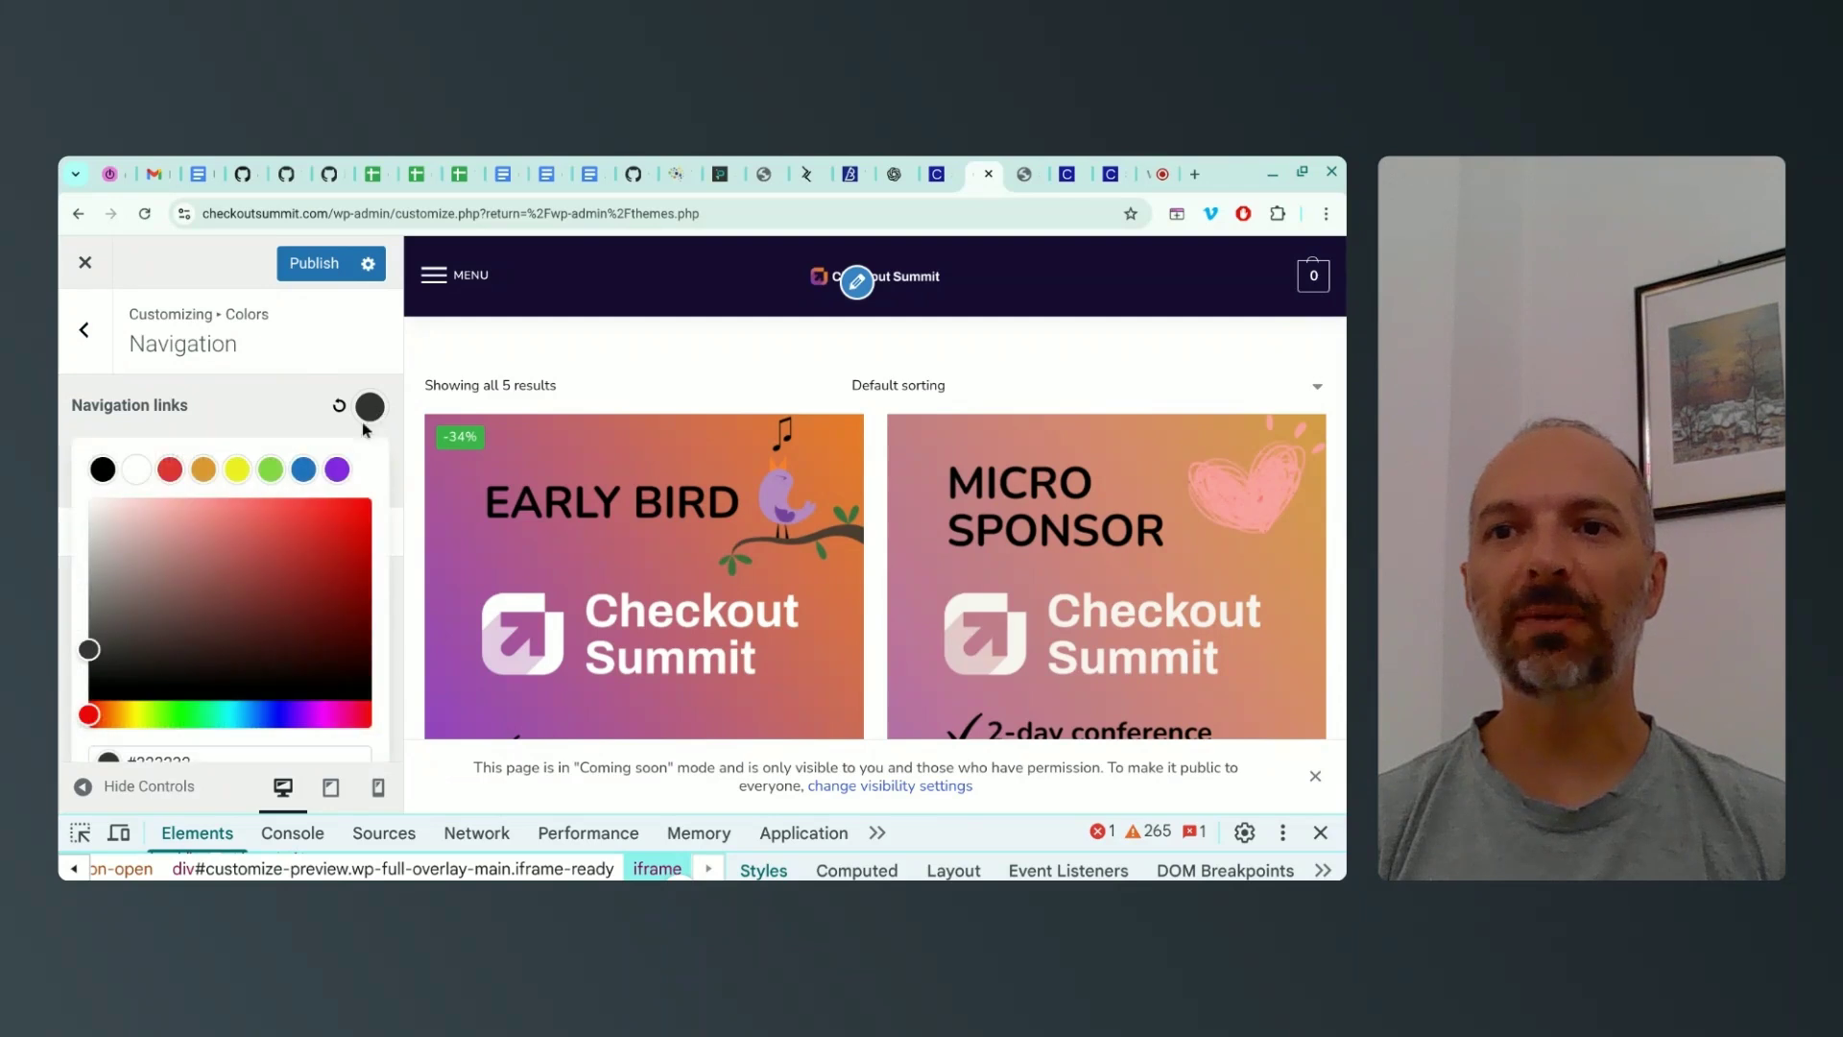
left_click(141, 477)
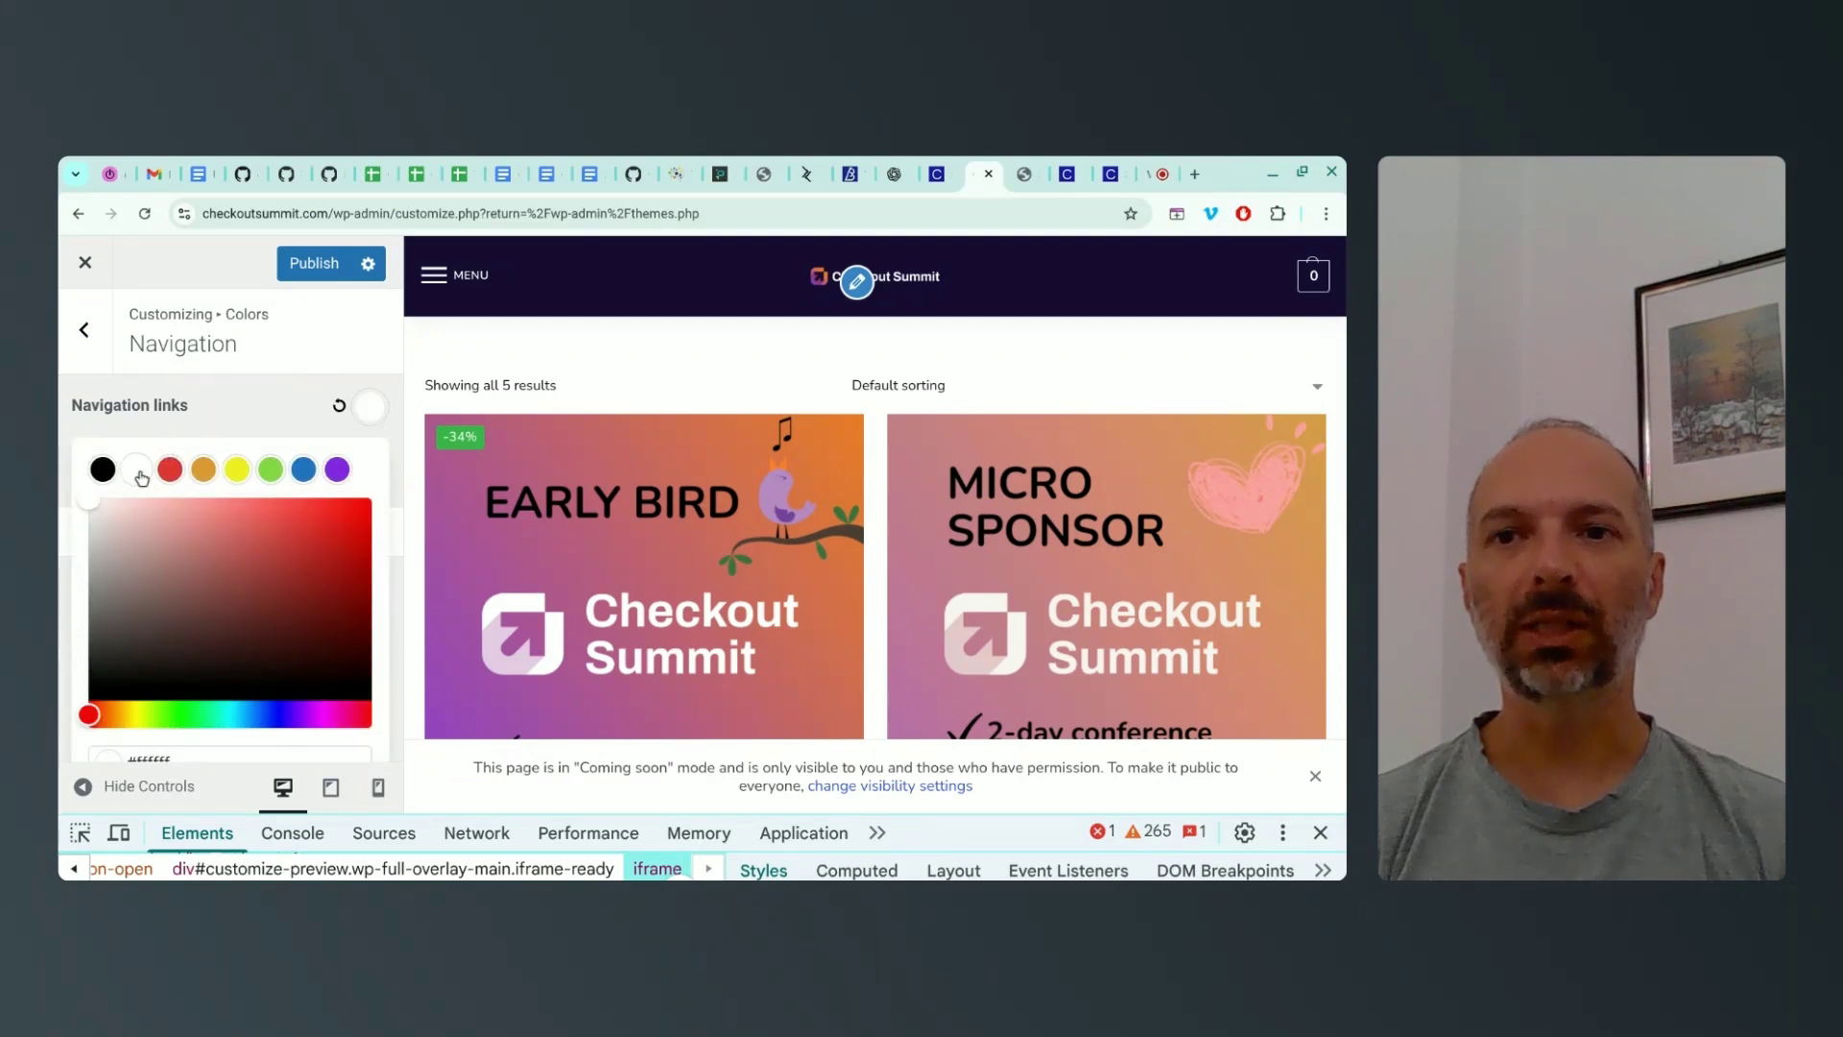
left_click(273, 401)
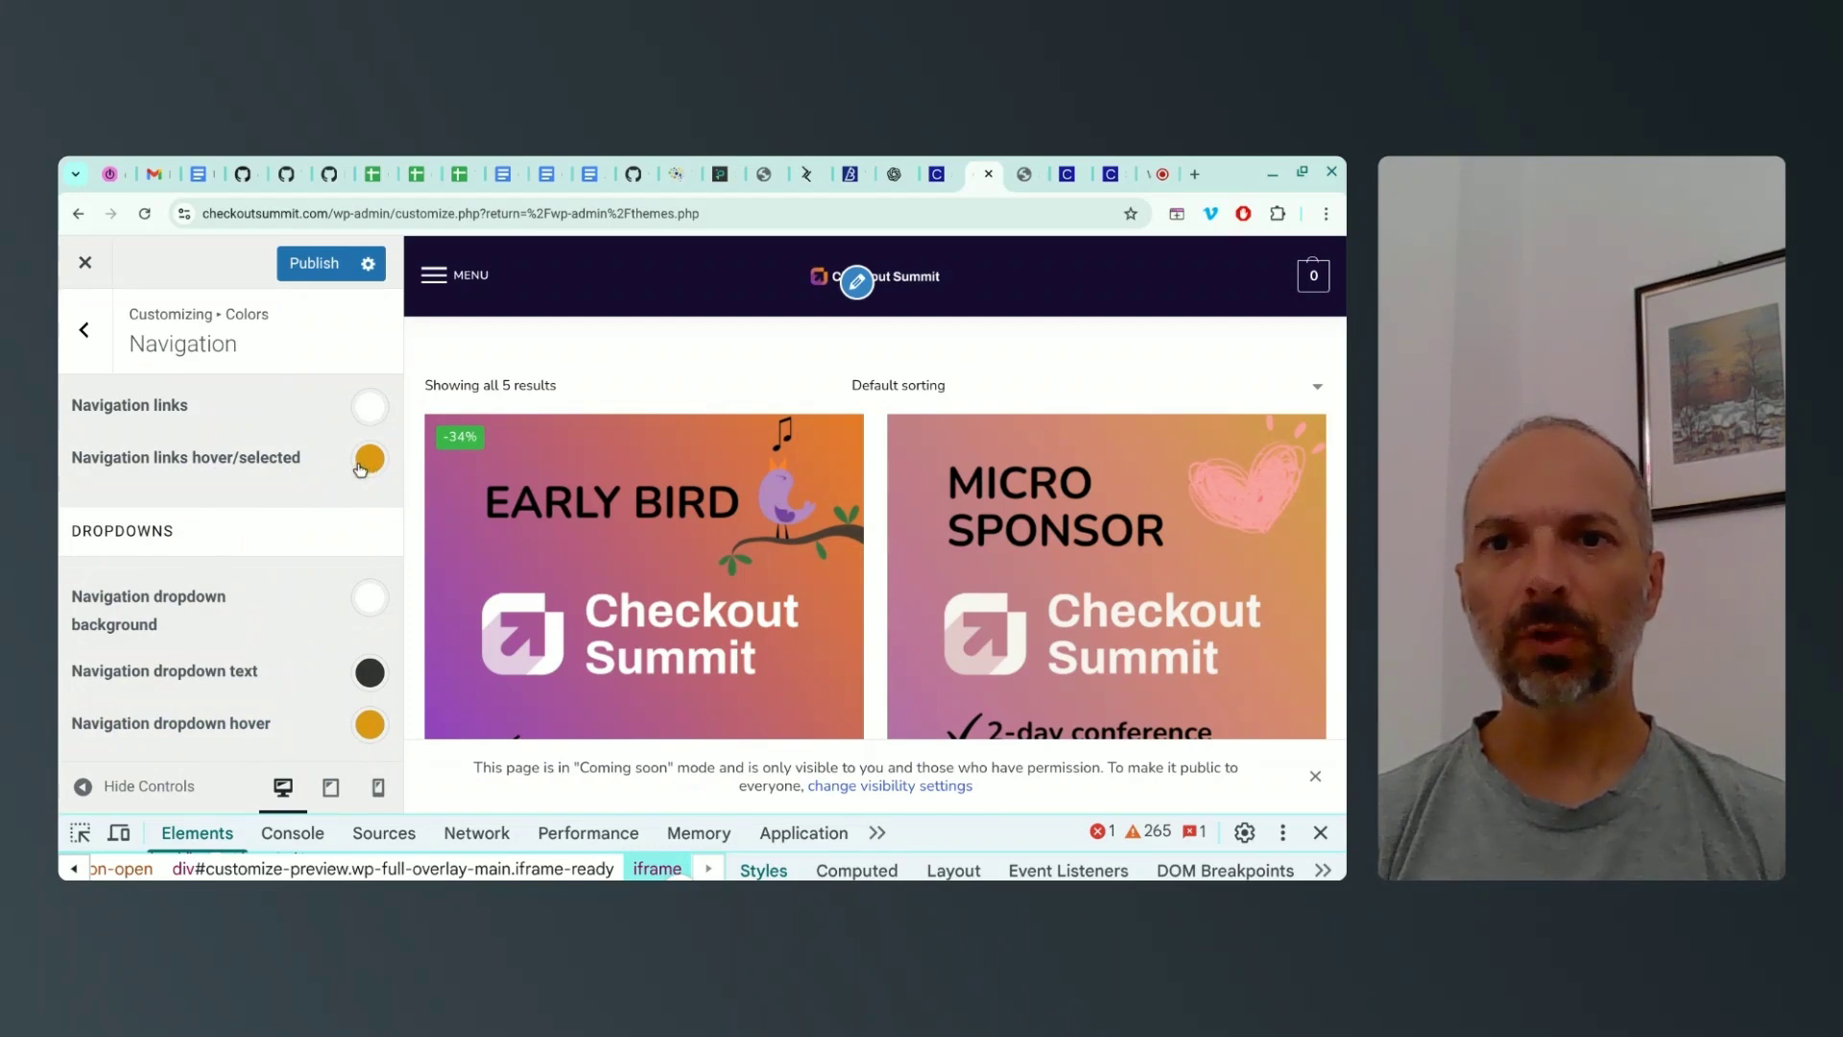
Set the cart icon color to white in the Cart section of the Navigation colors
scroll(324, 475, "down", 2)
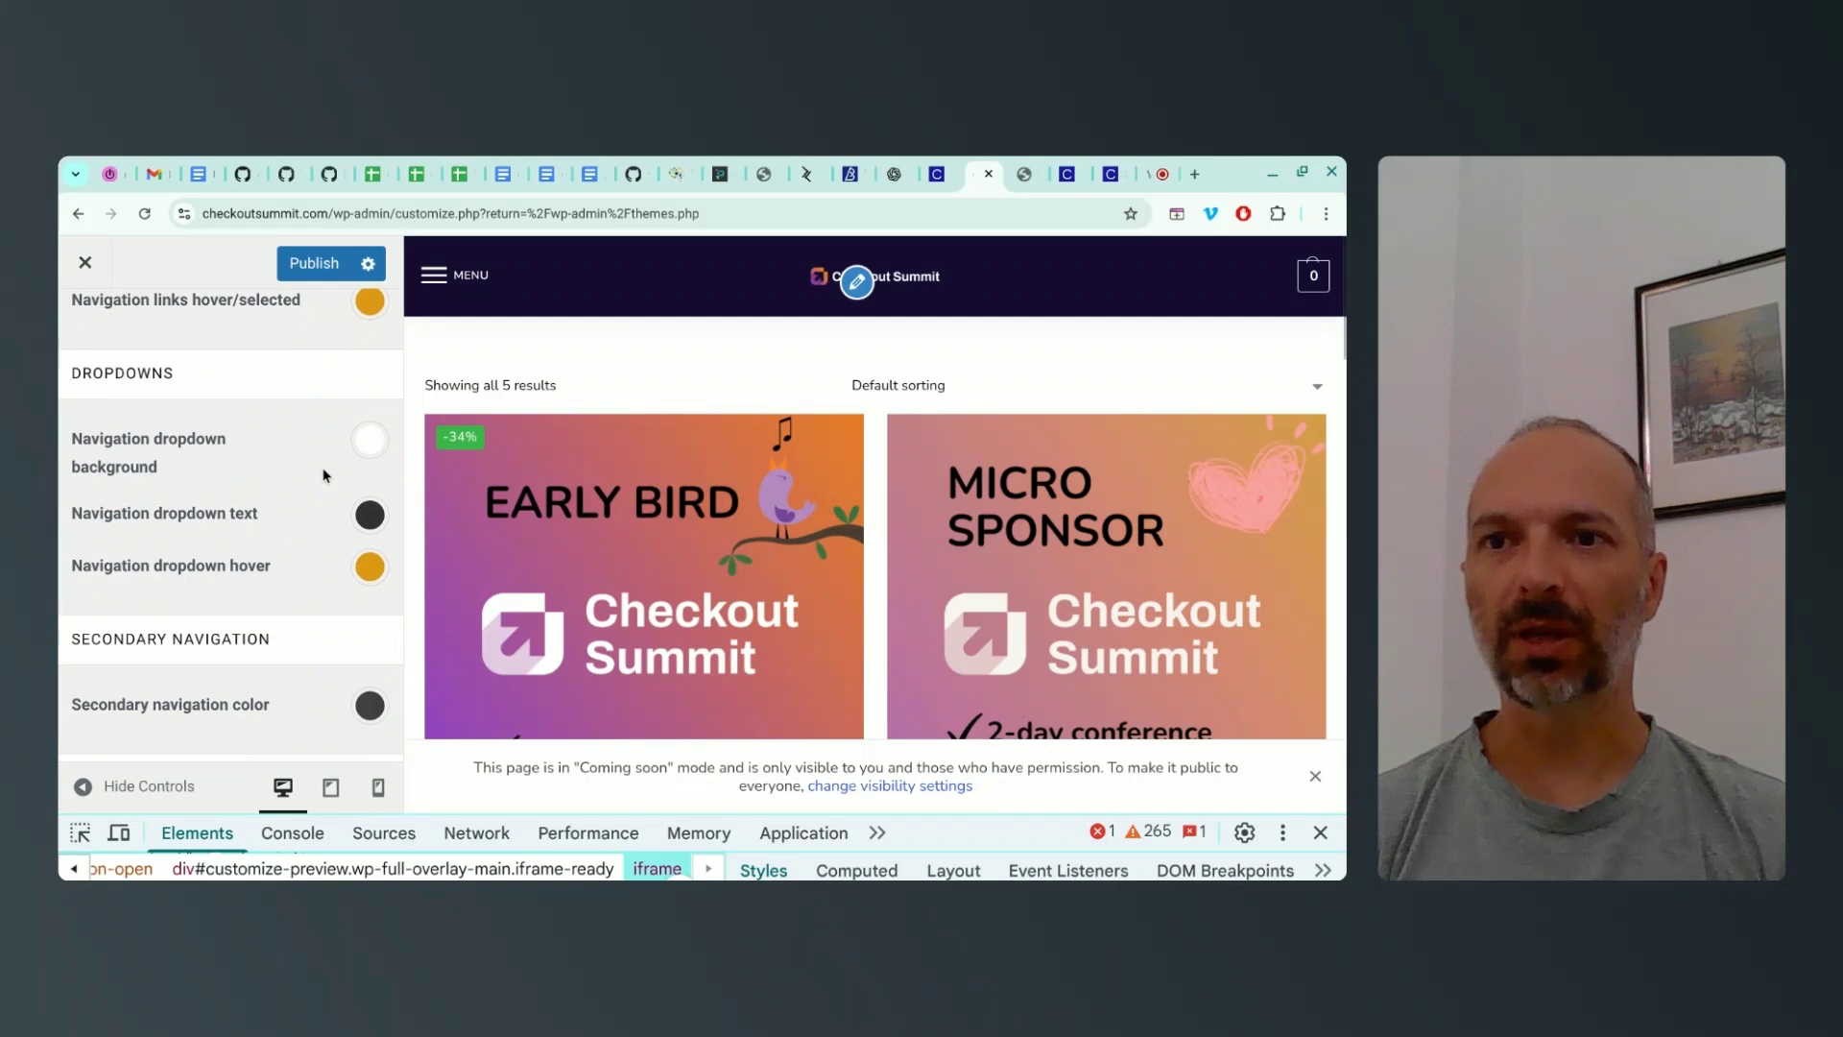
scroll(324, 475, "up", 1)
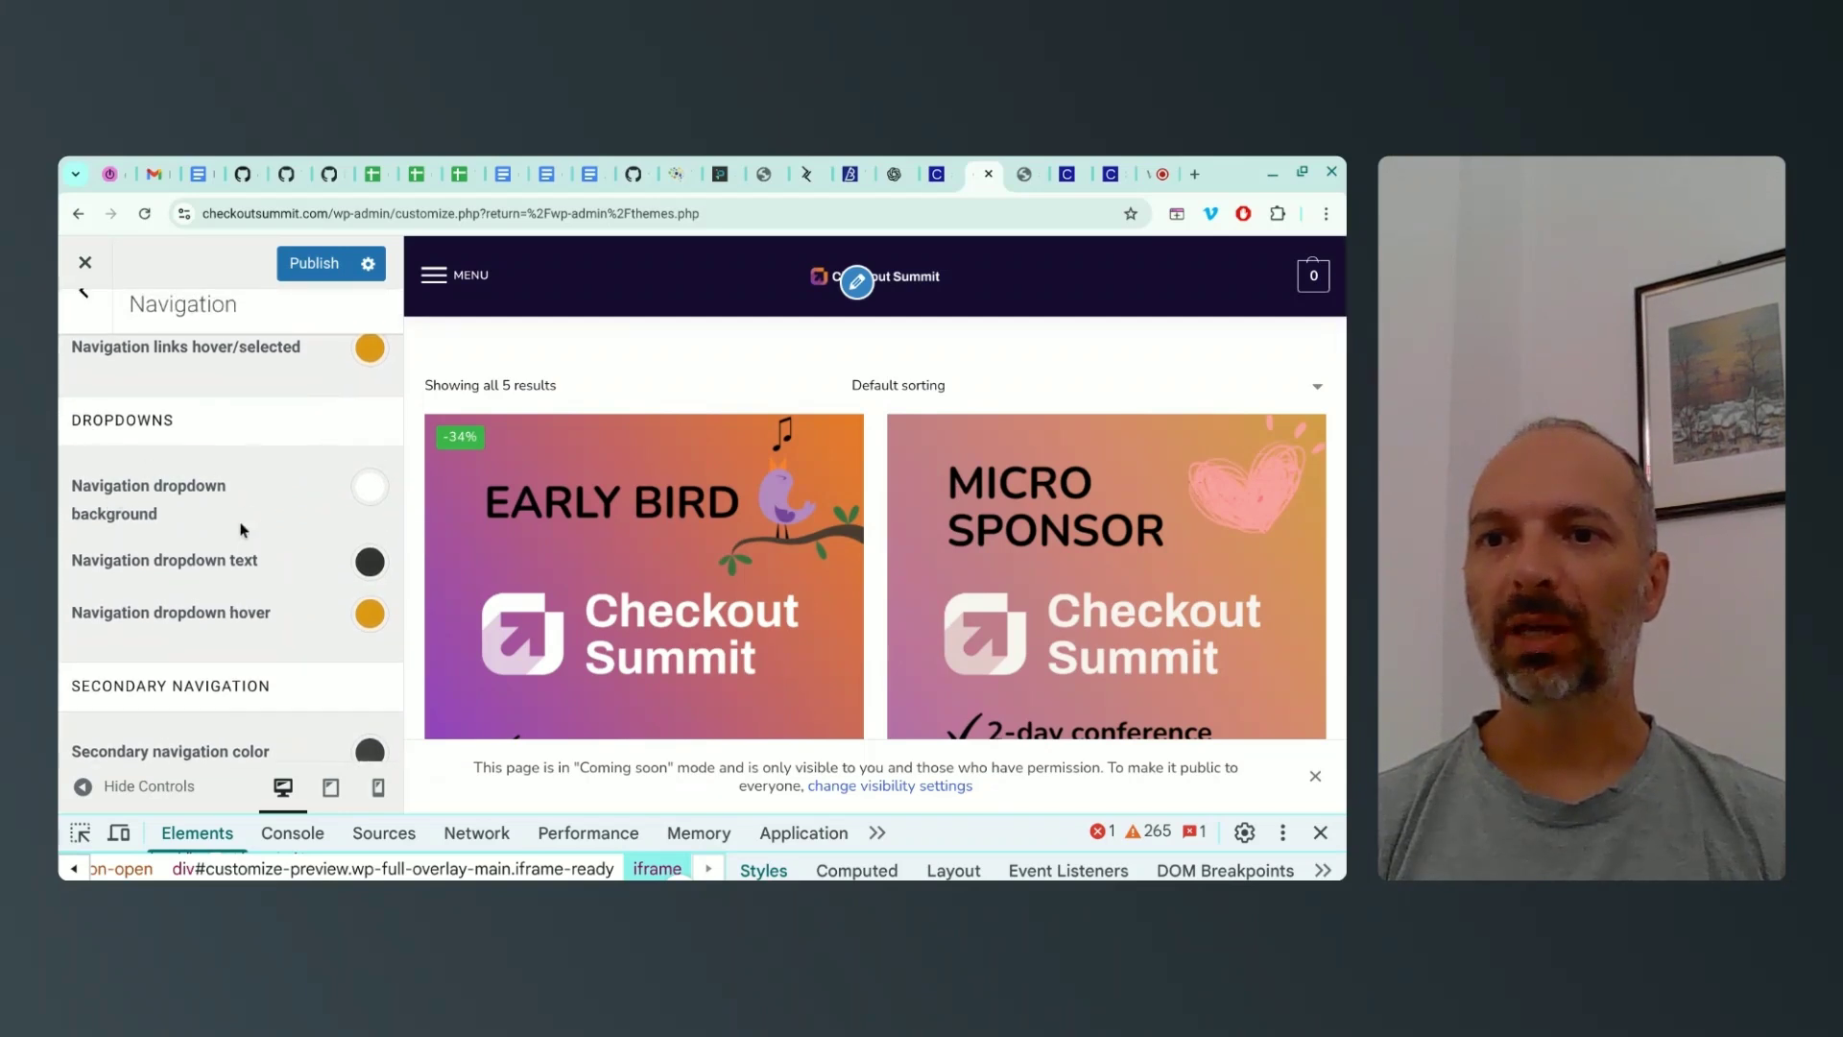
scroll(241, 528, "down", 2)
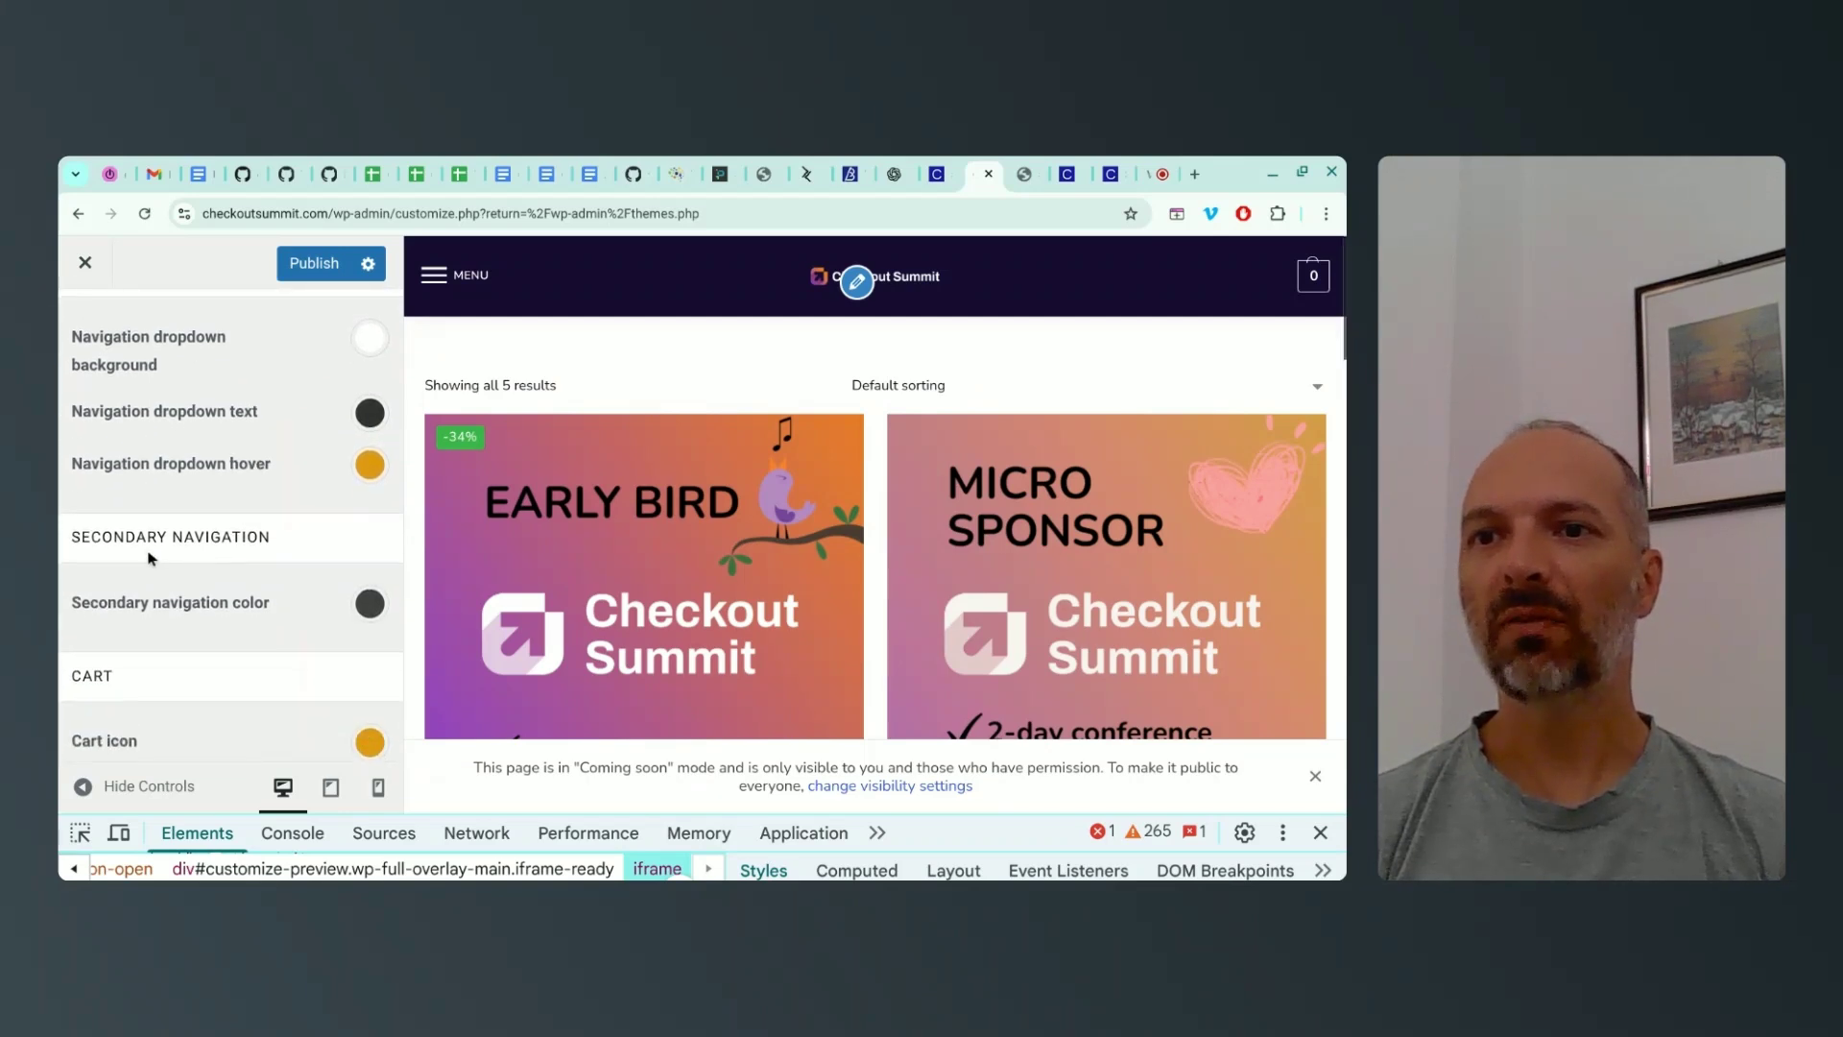
scroll(150, 554, "down", 2)
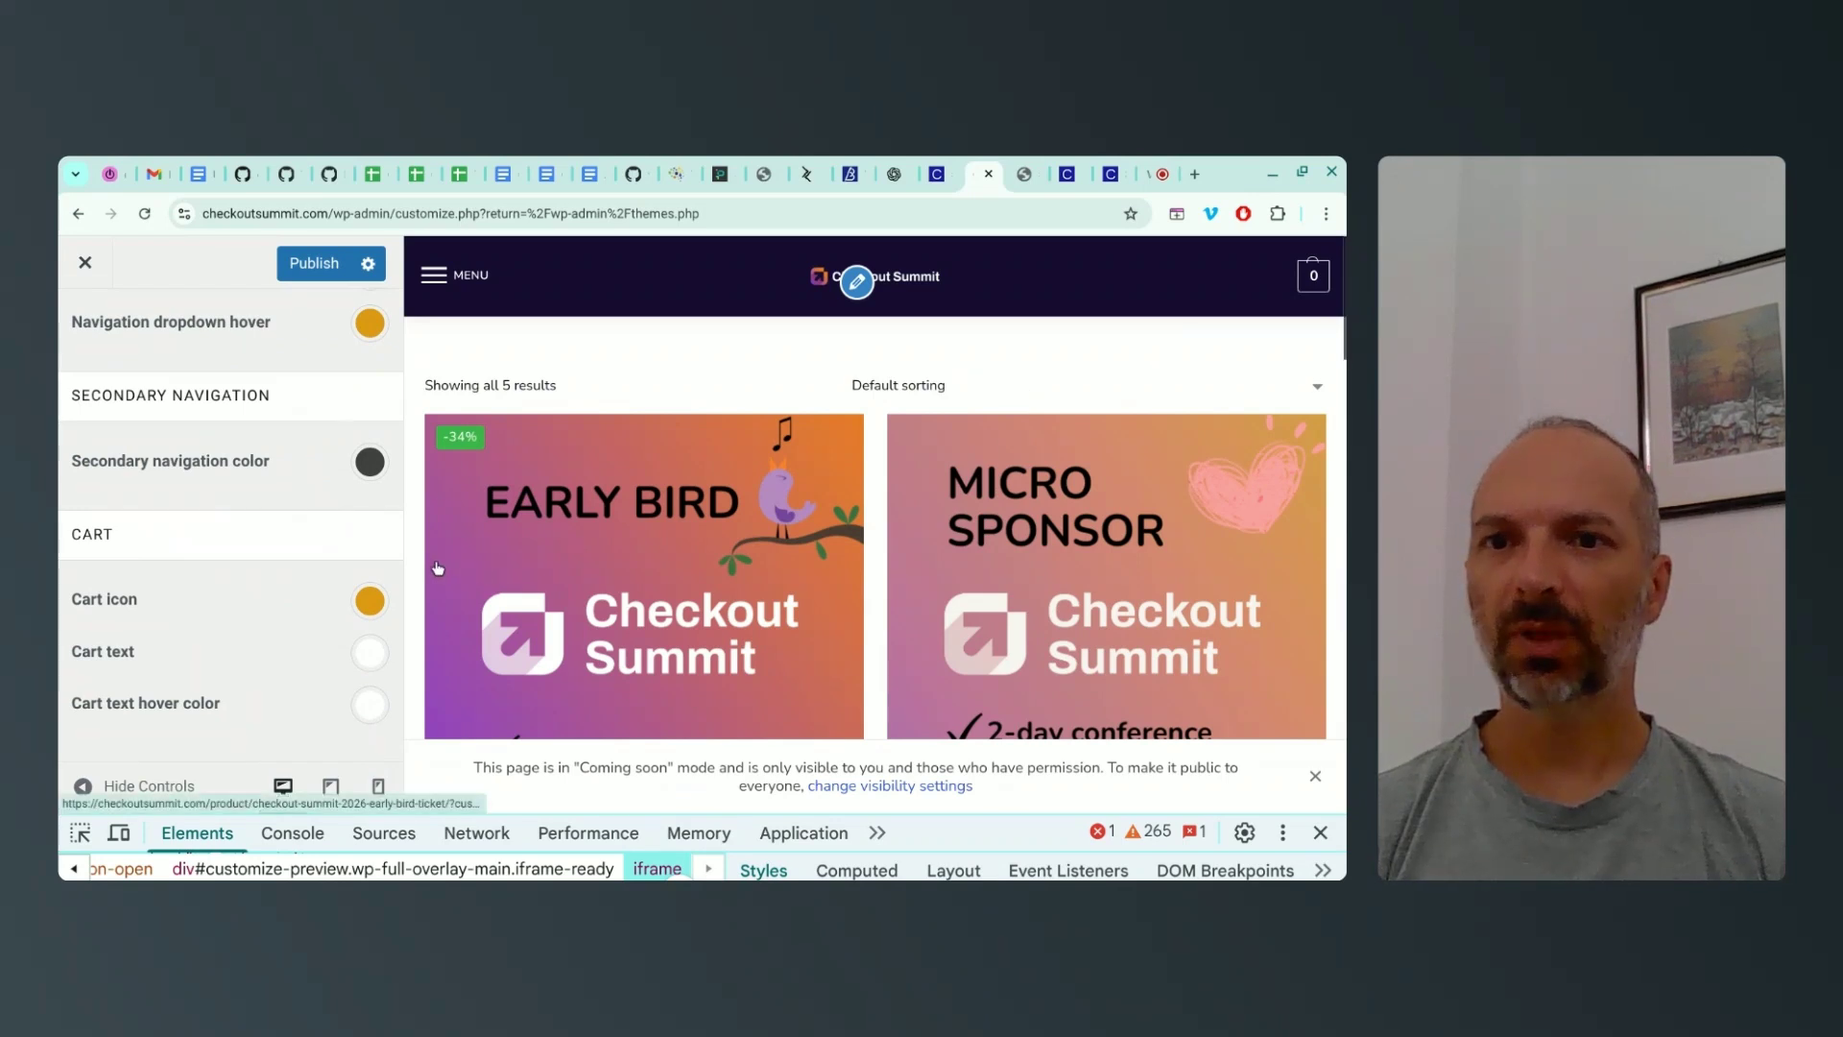
left_click(371, 602)
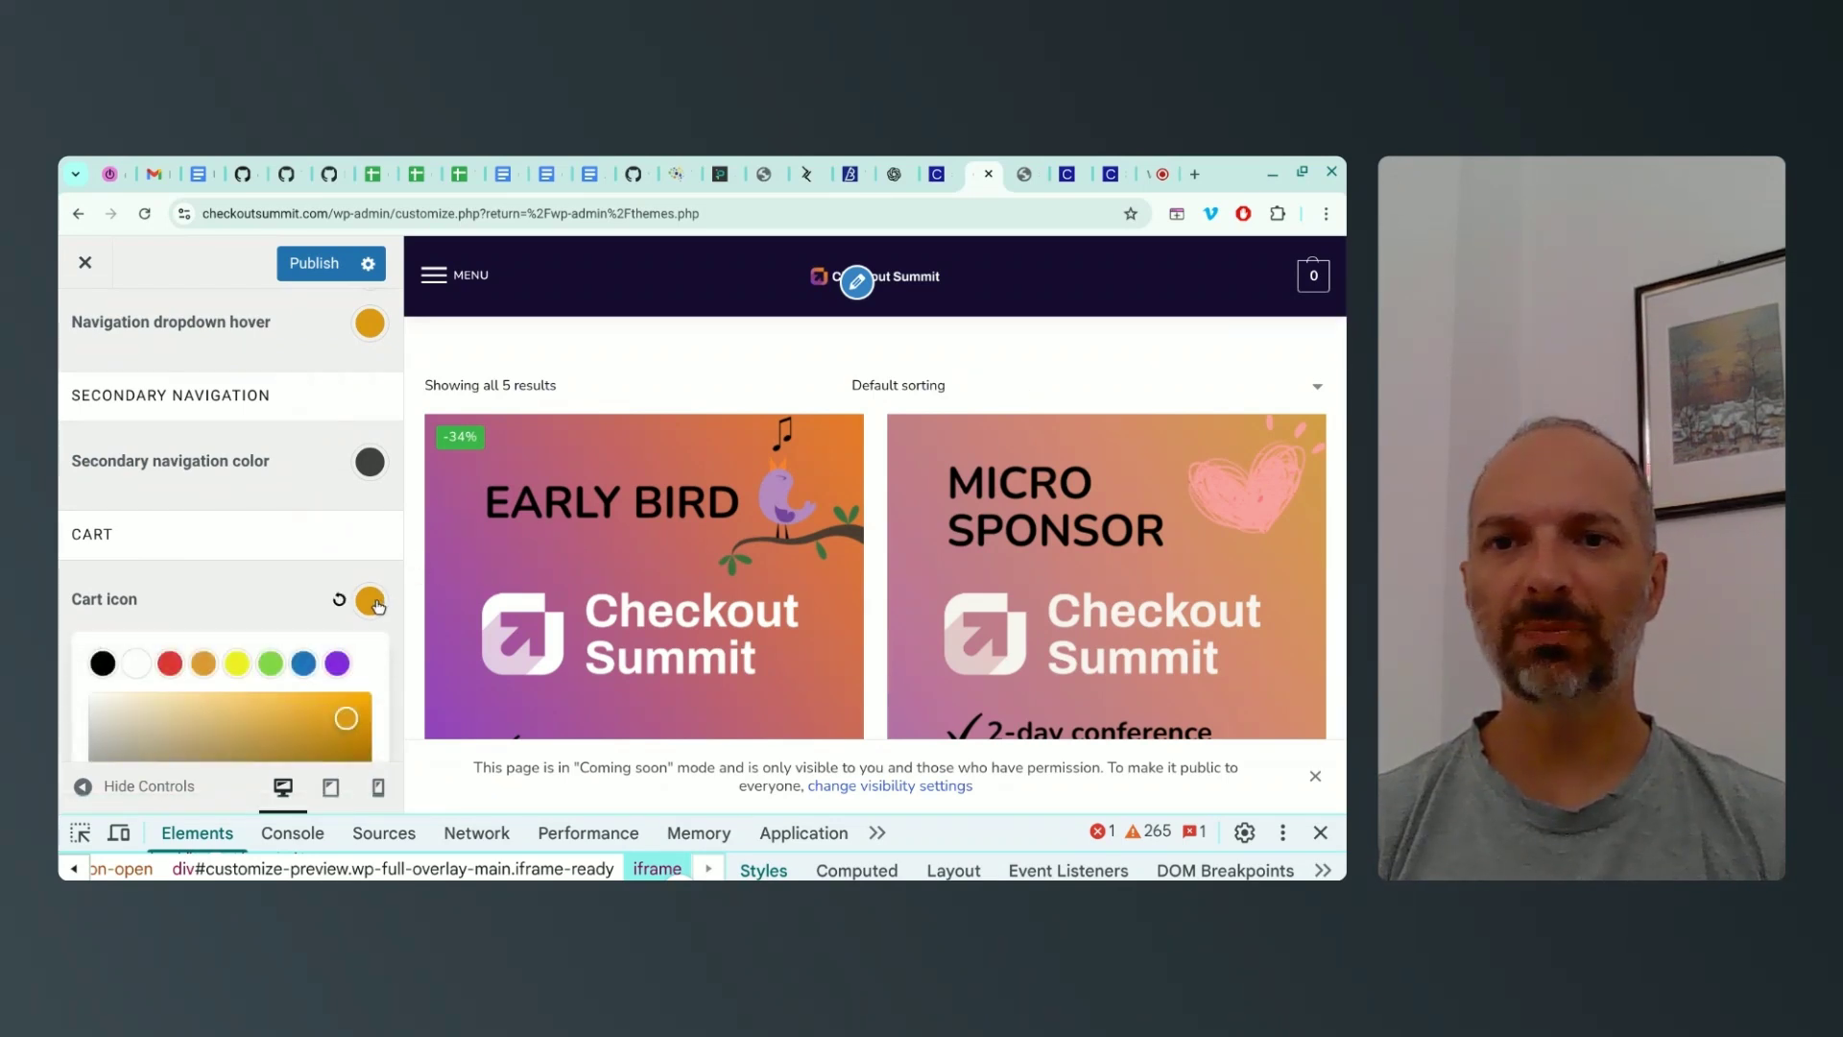
left_click(140, 663)
left_click(173, 612)
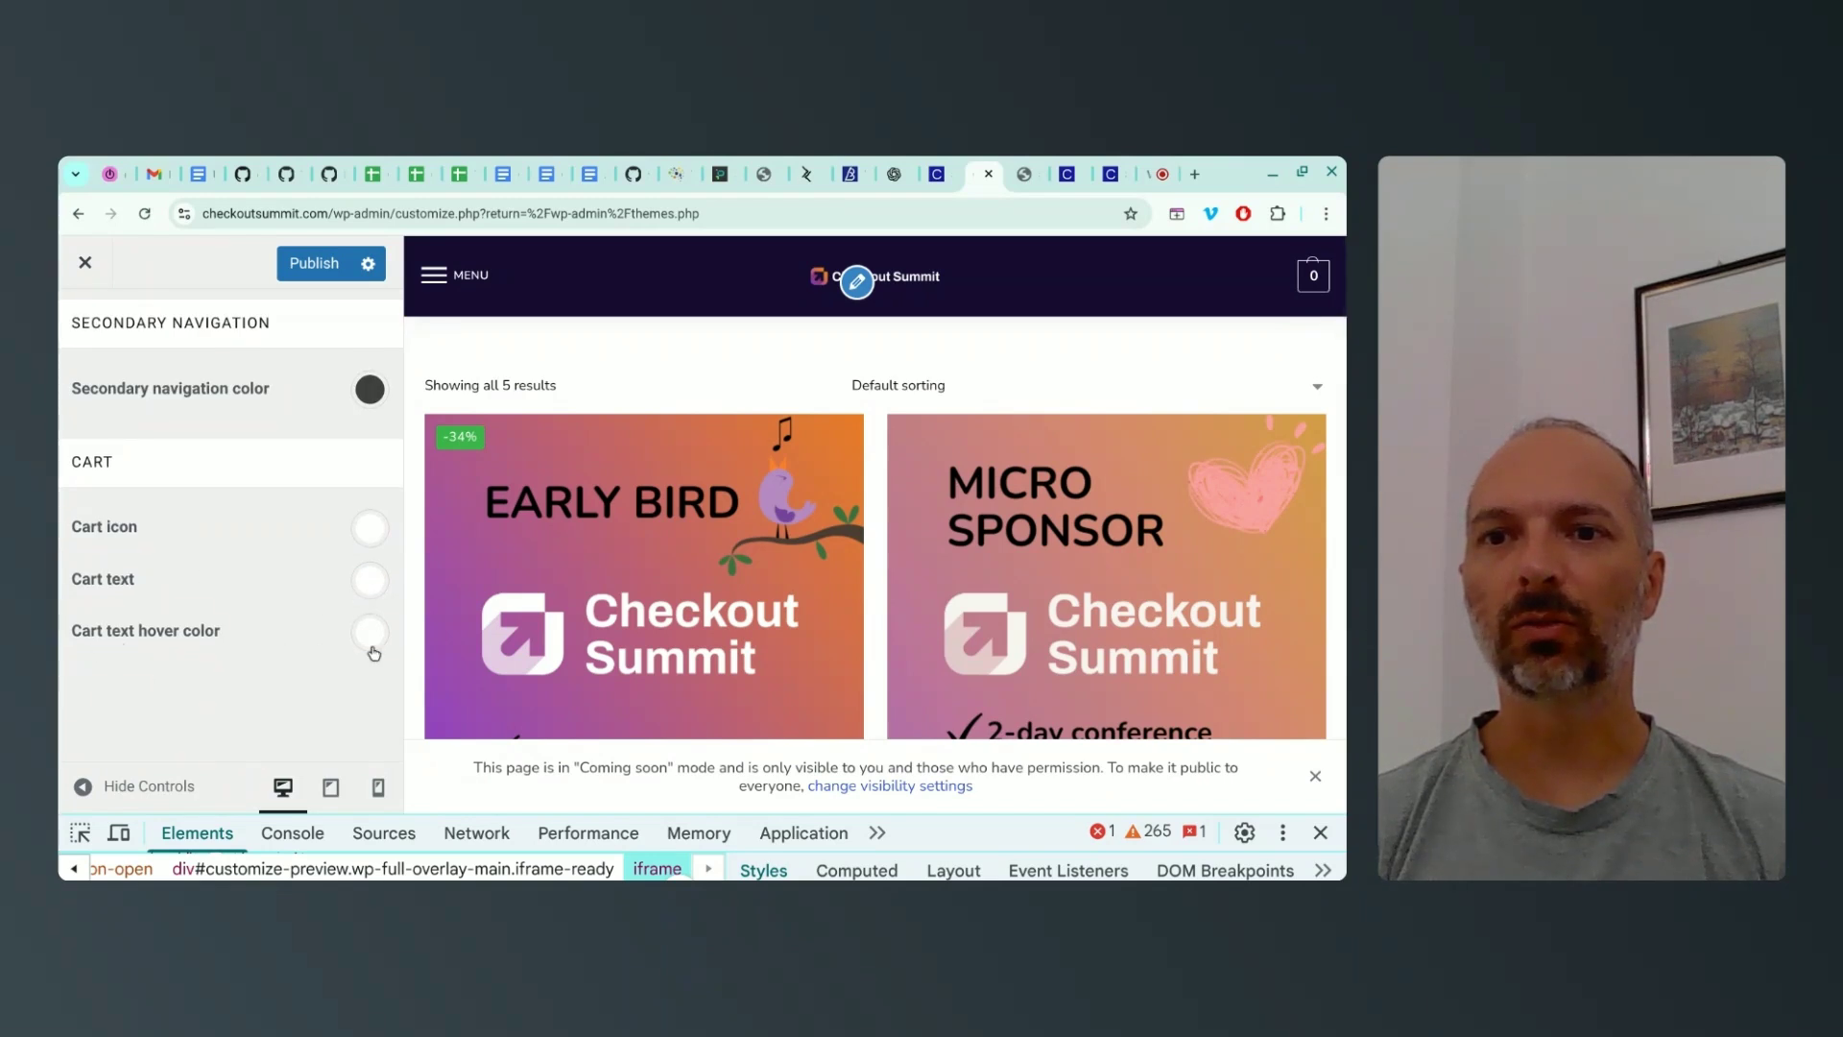
Leave the Navigation colors and check the header, products and footer in the full-width site preview
scroll(317, 630, "down", 3)
scroll(317, 630, "up", 10)
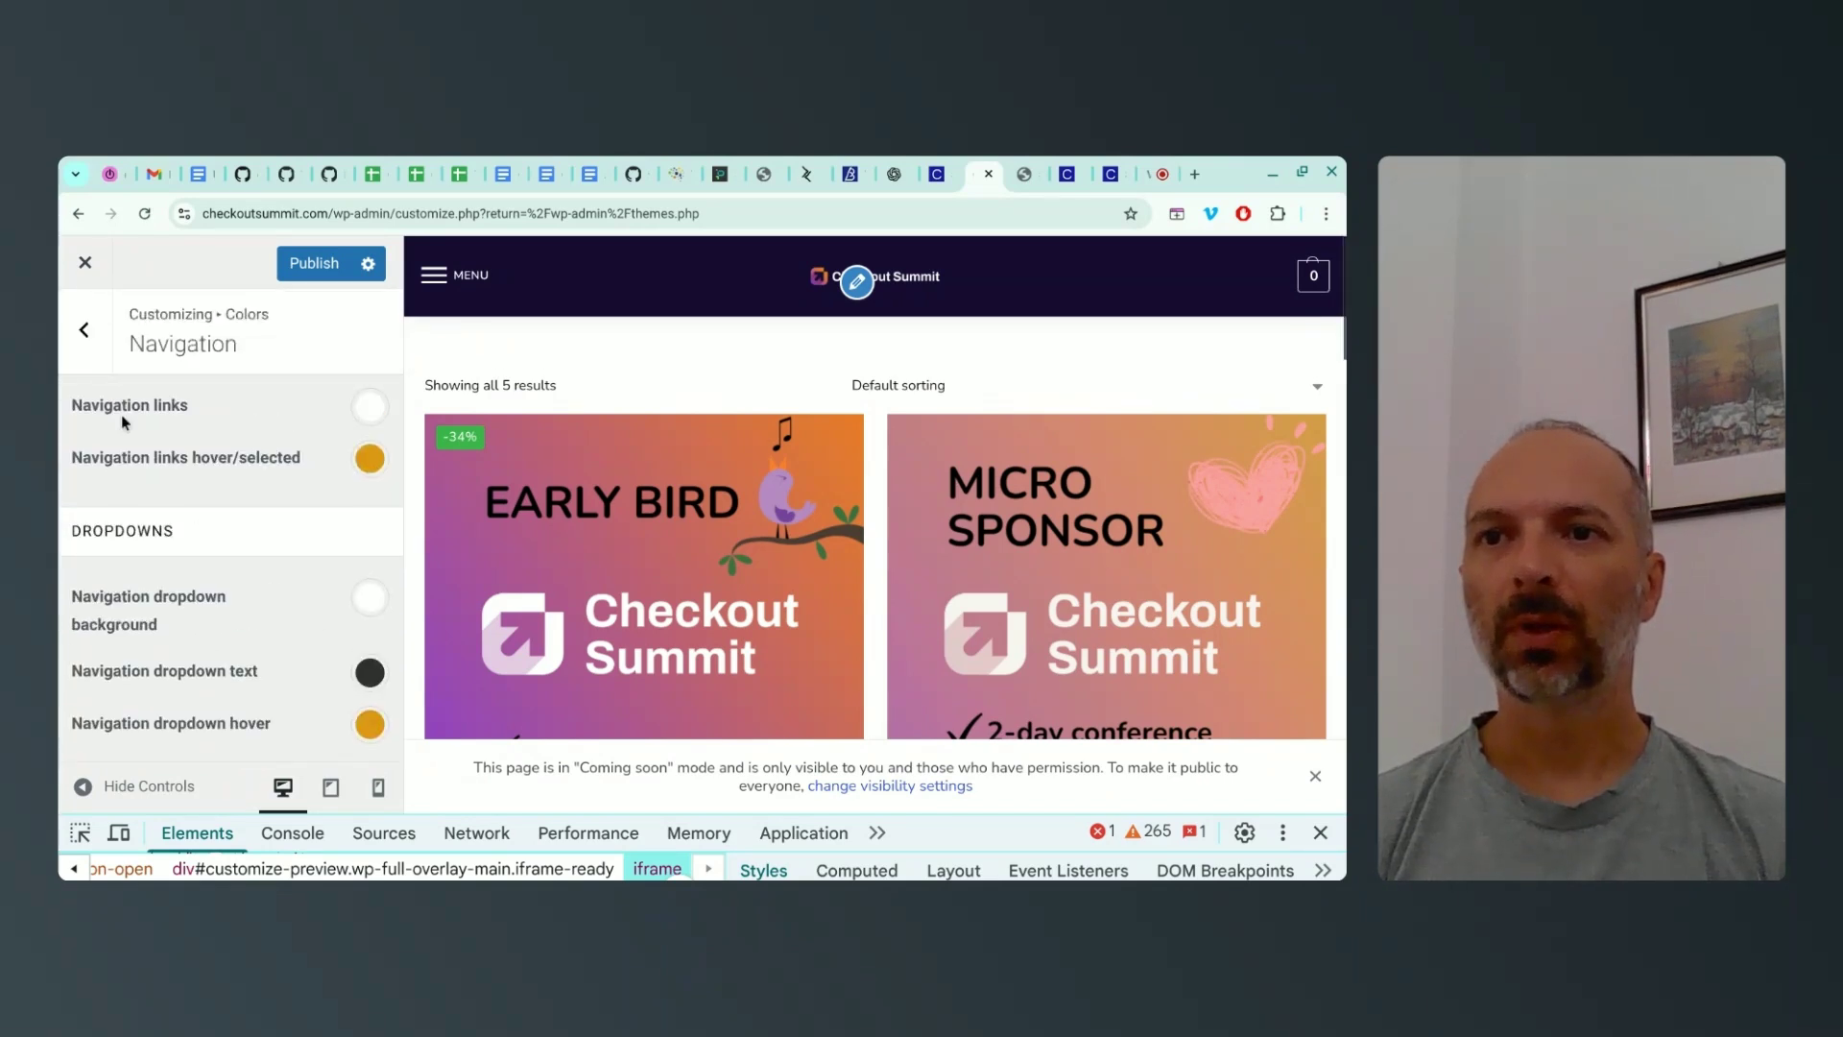
left_click(82, 333)
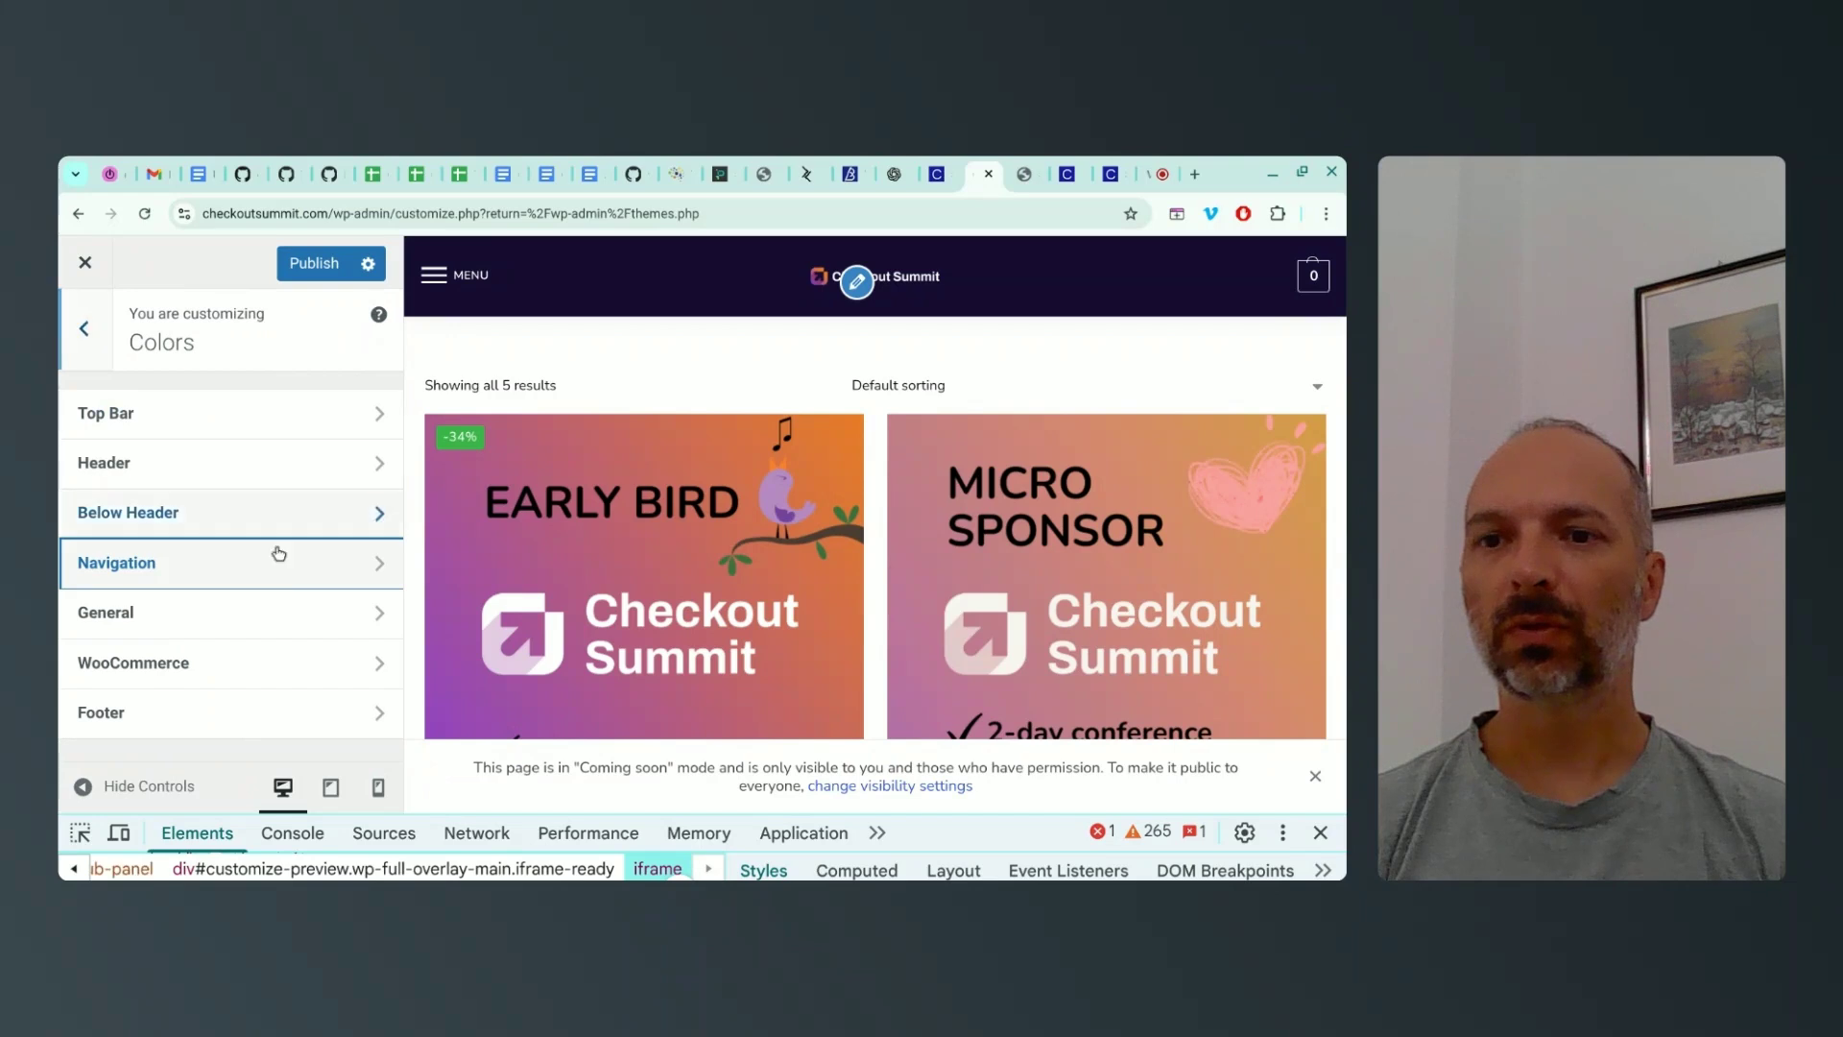
left_click(85, 786)
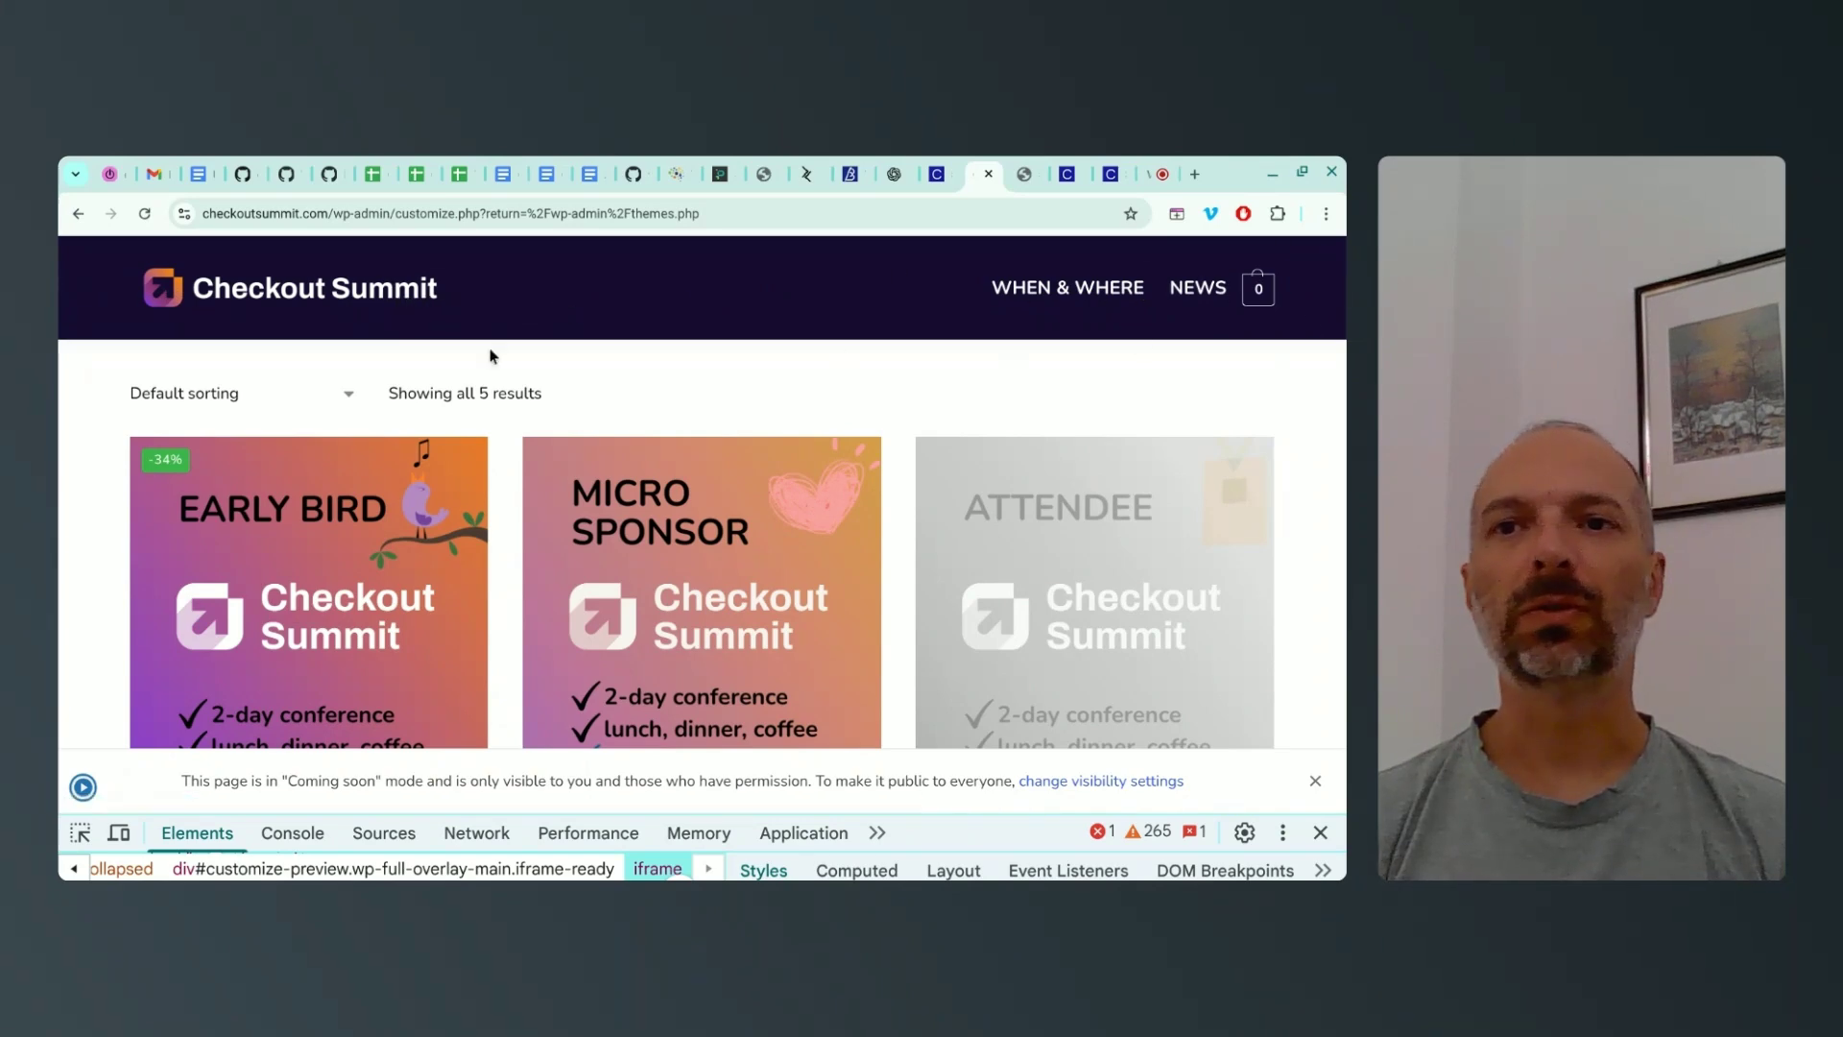
scroll(1334, 440, "down", 10)
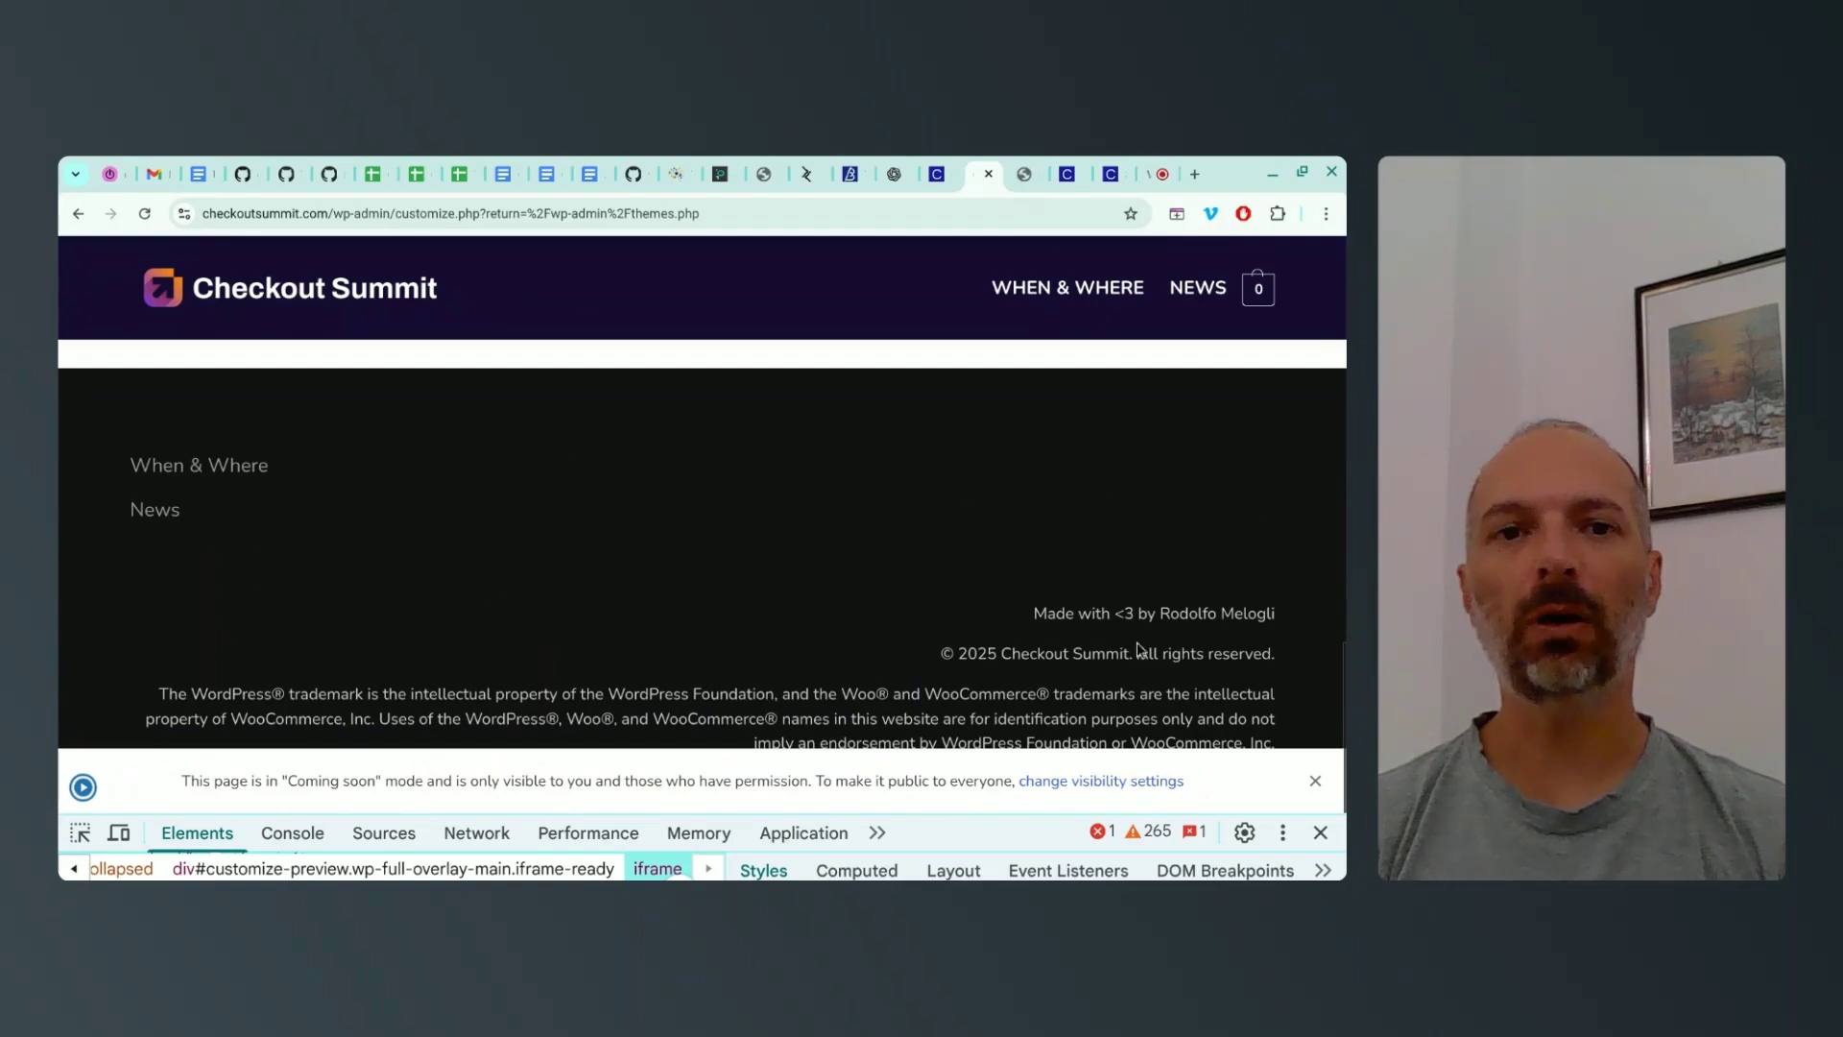
scroll(1016, 544, "up", 10)
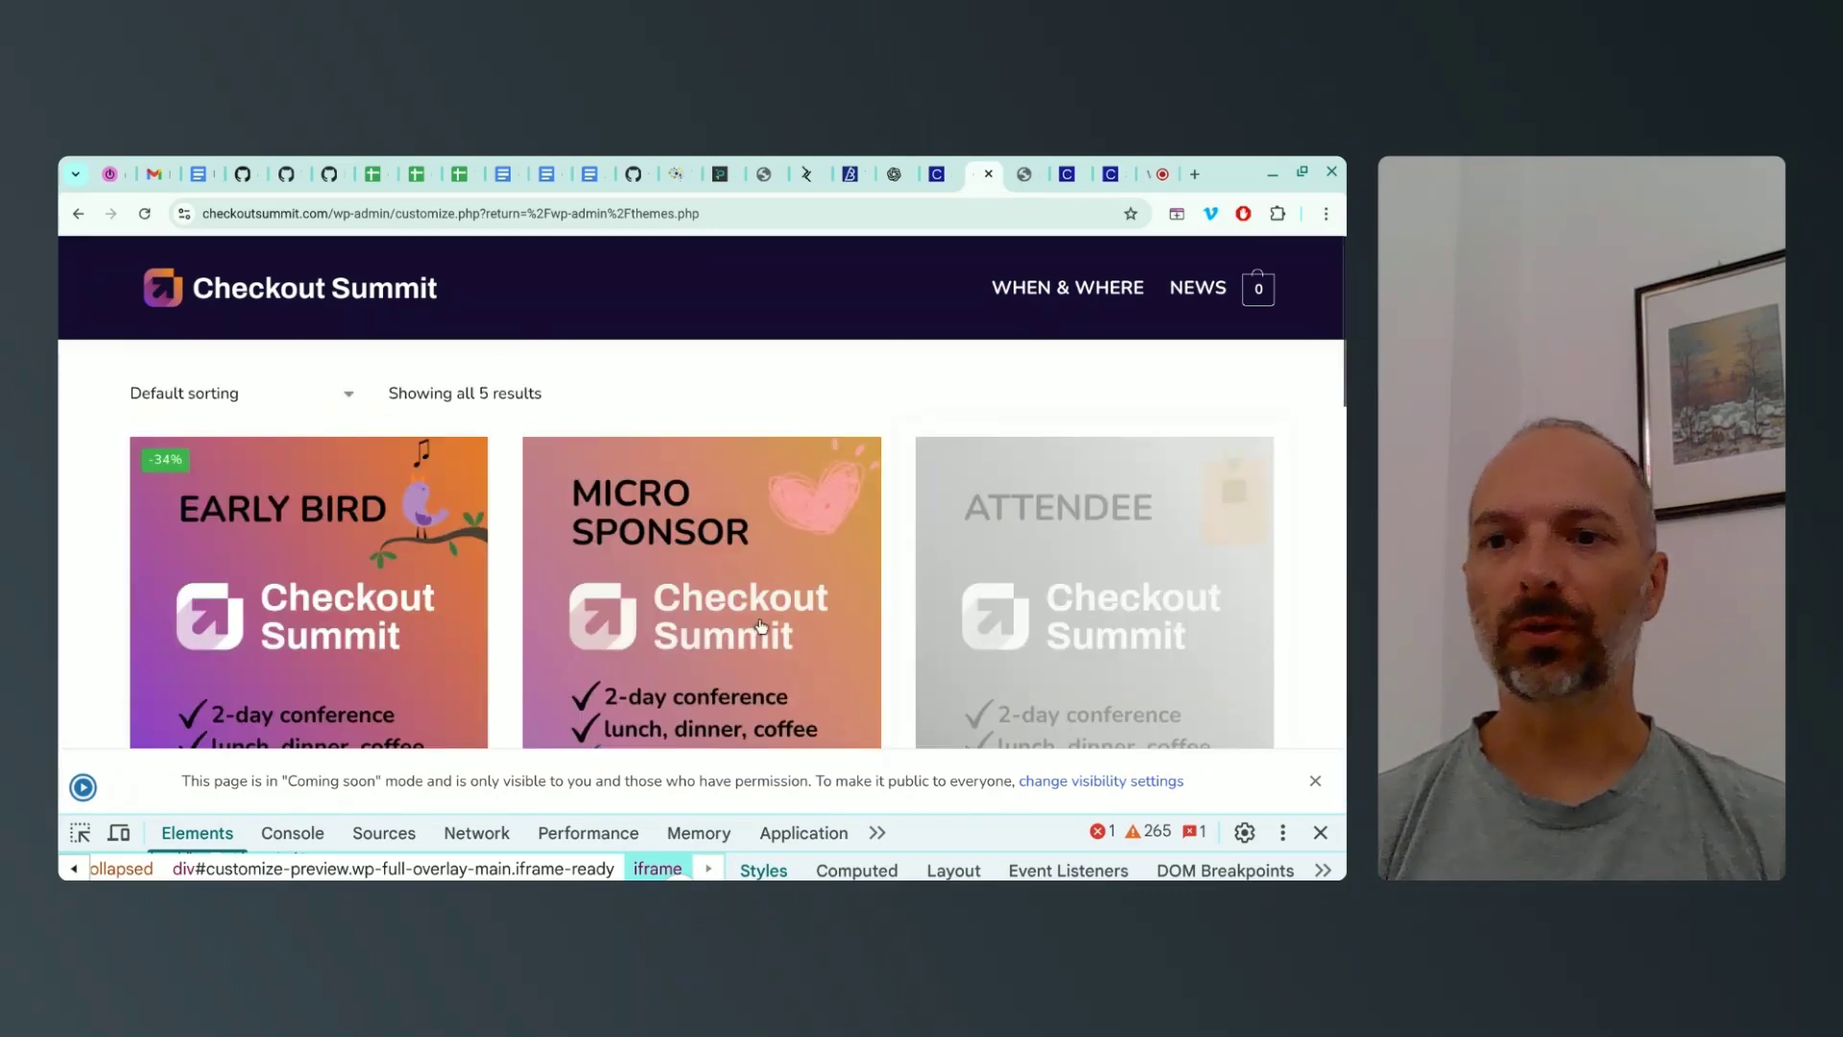
Restore the customizer controls and set the footer background color to #160b33 in the Footer color settings
left_click(83, 788)
scroll(499, 574, "down", 10)
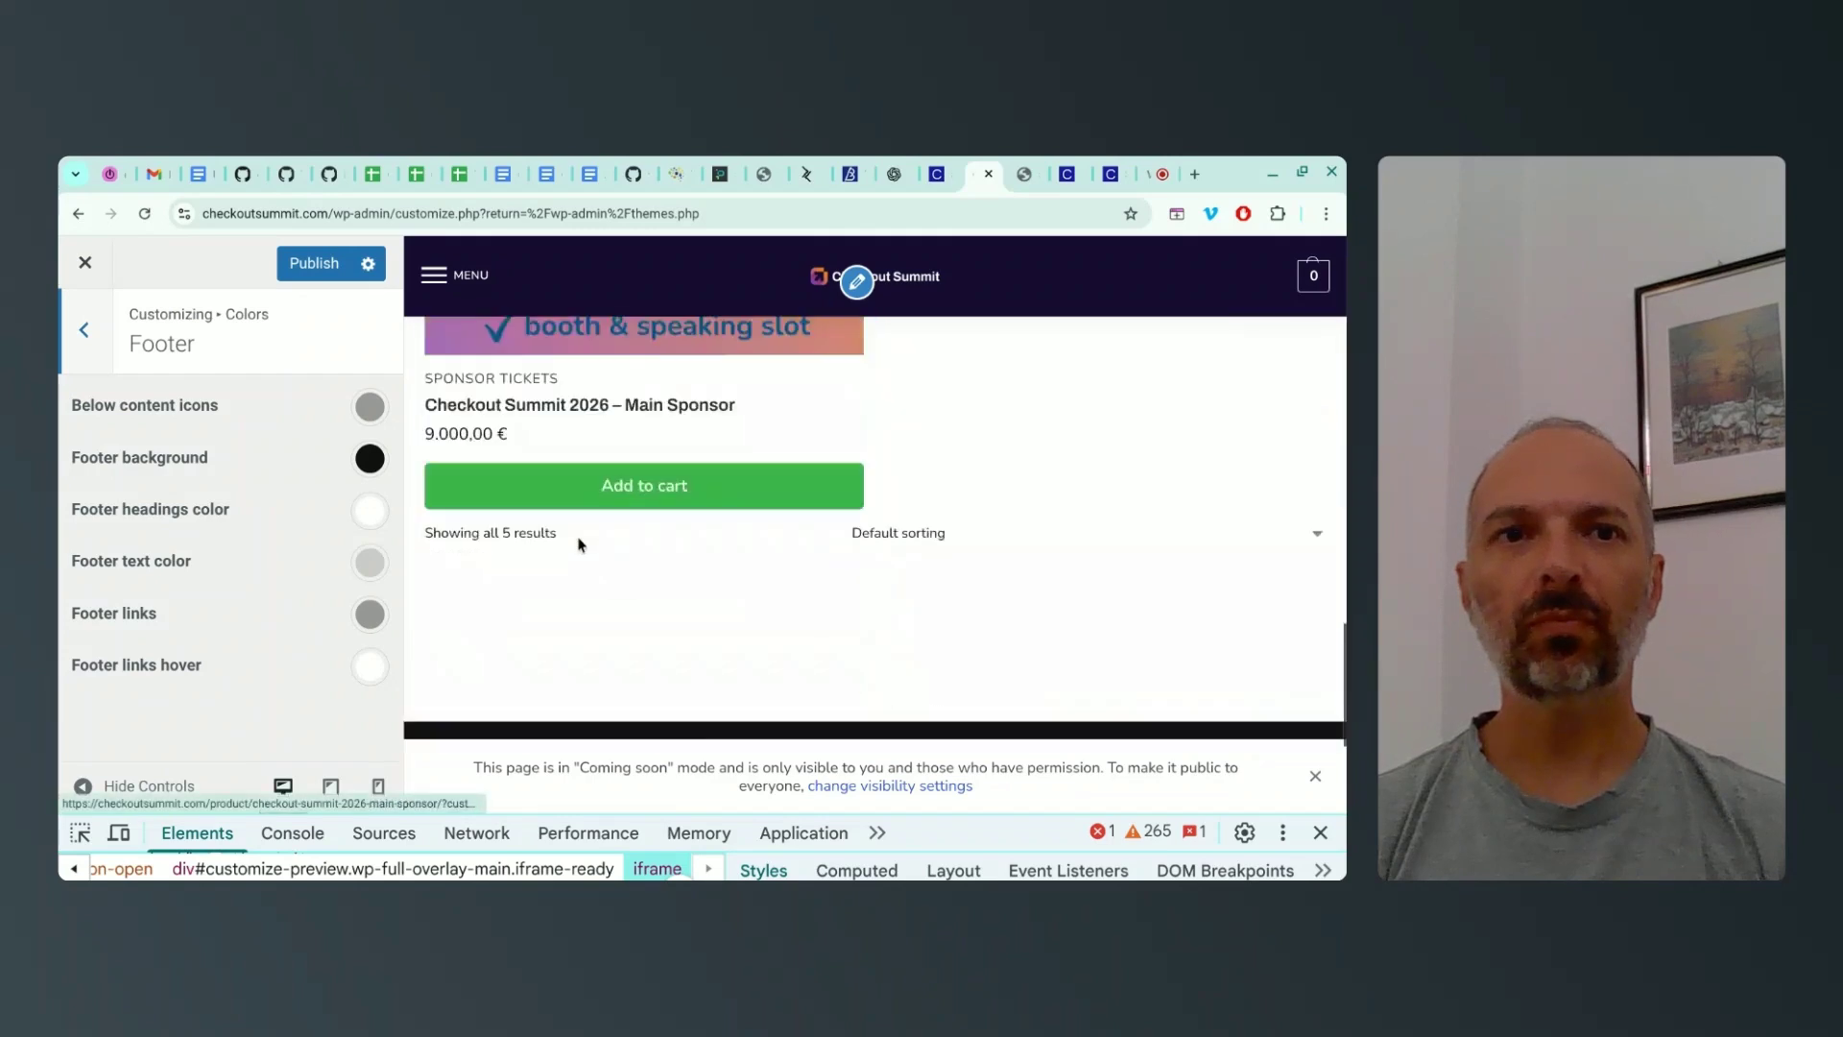
left_click(369, 461)
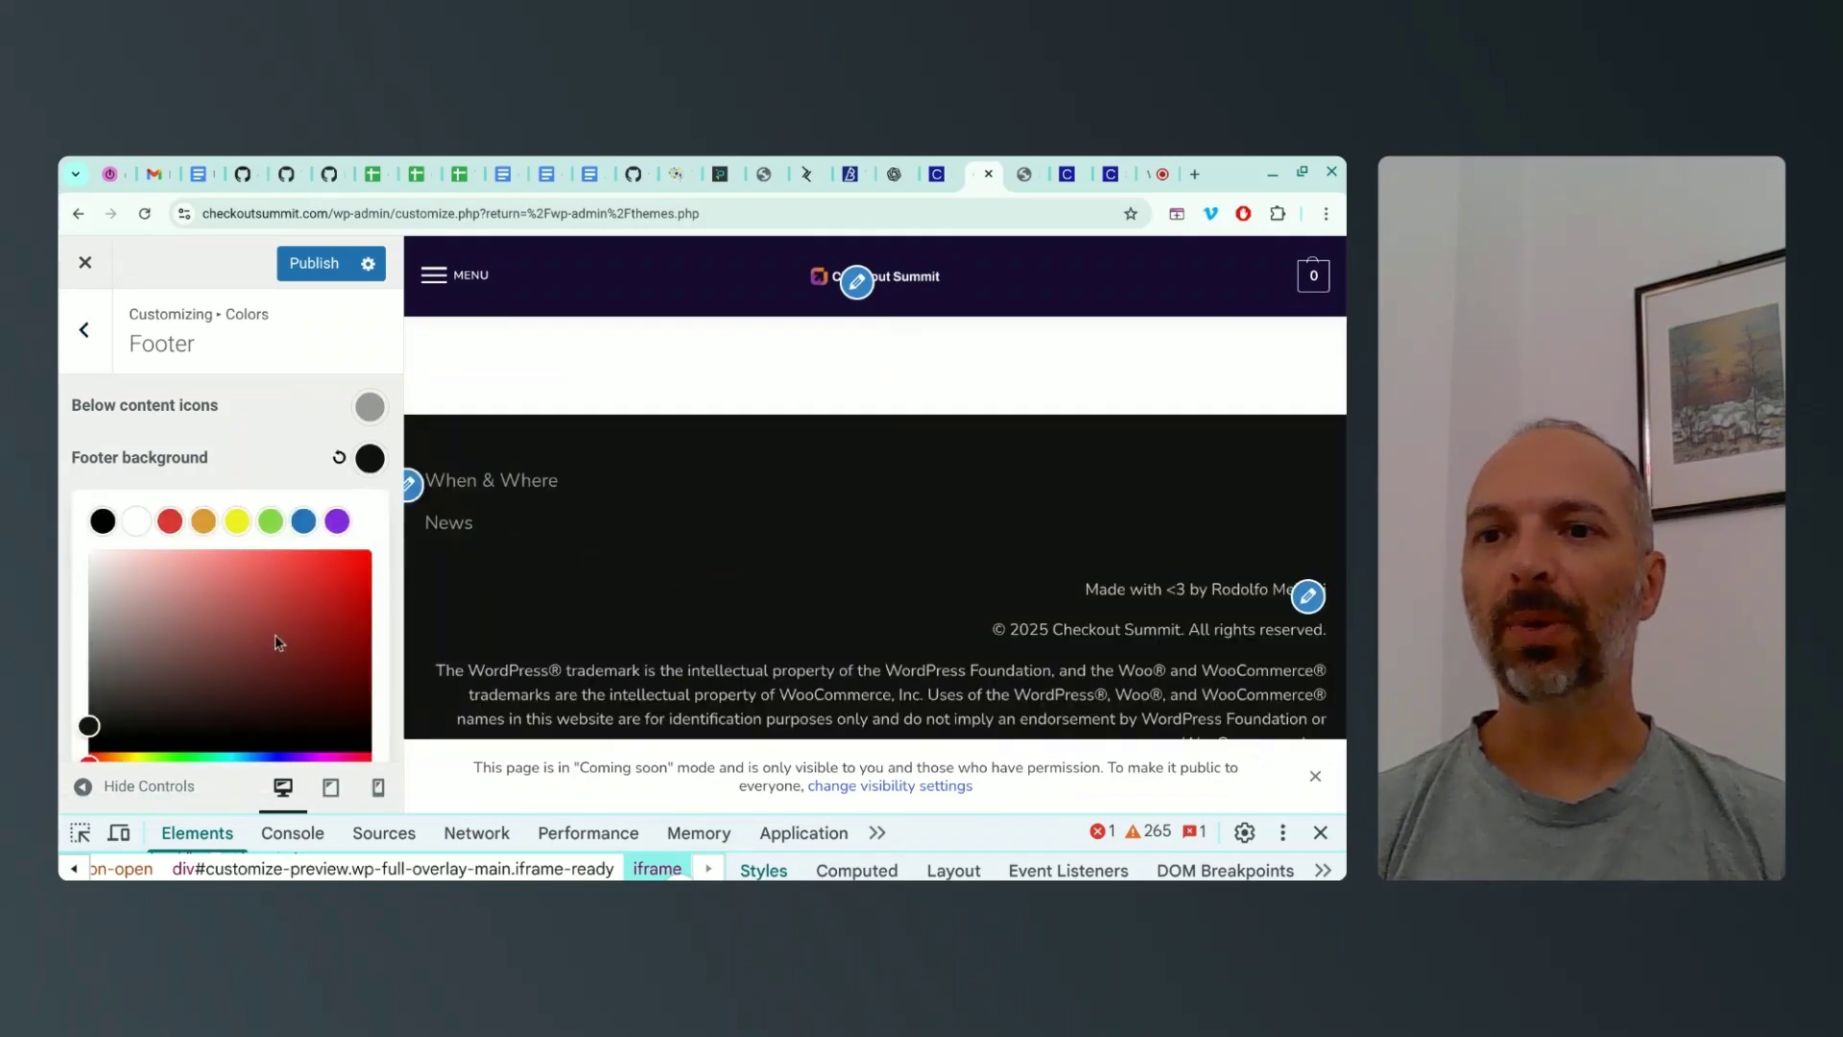
scroll(276, 641, "down", 2)
left_click(161, 672)
double_click(160, 672)
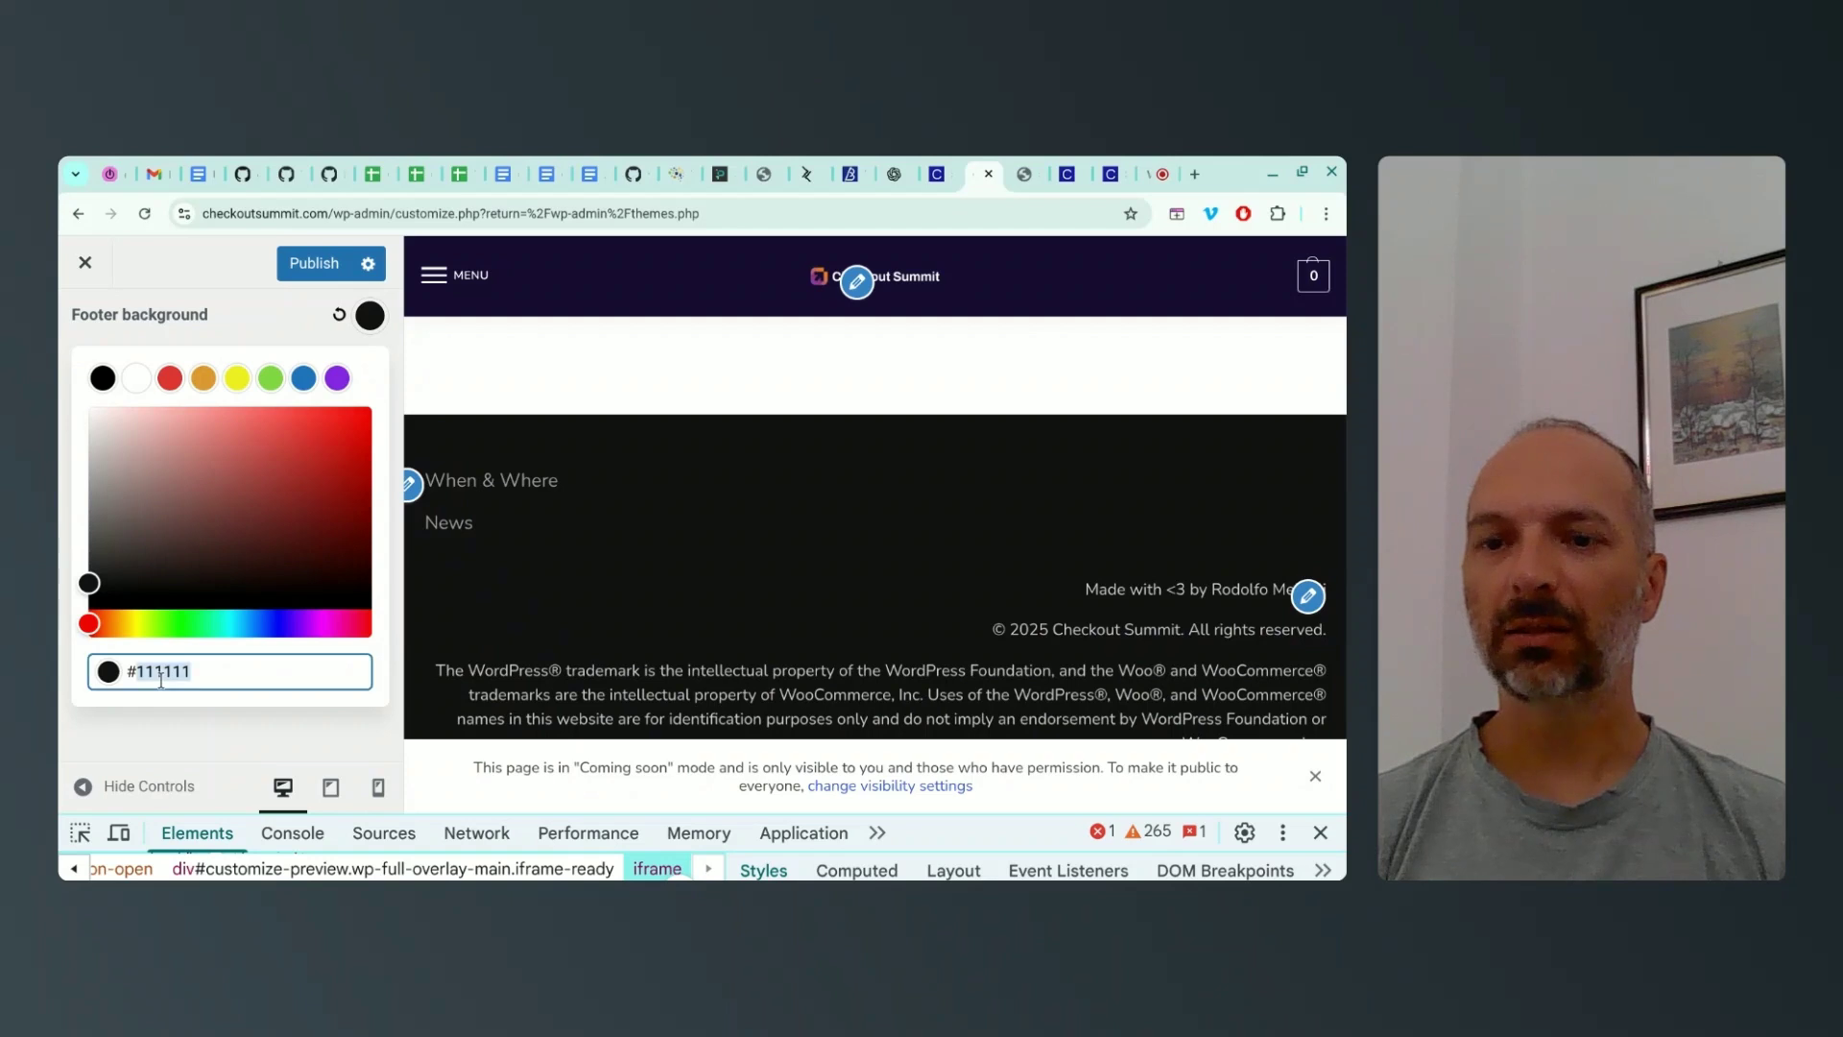
type("160b33")
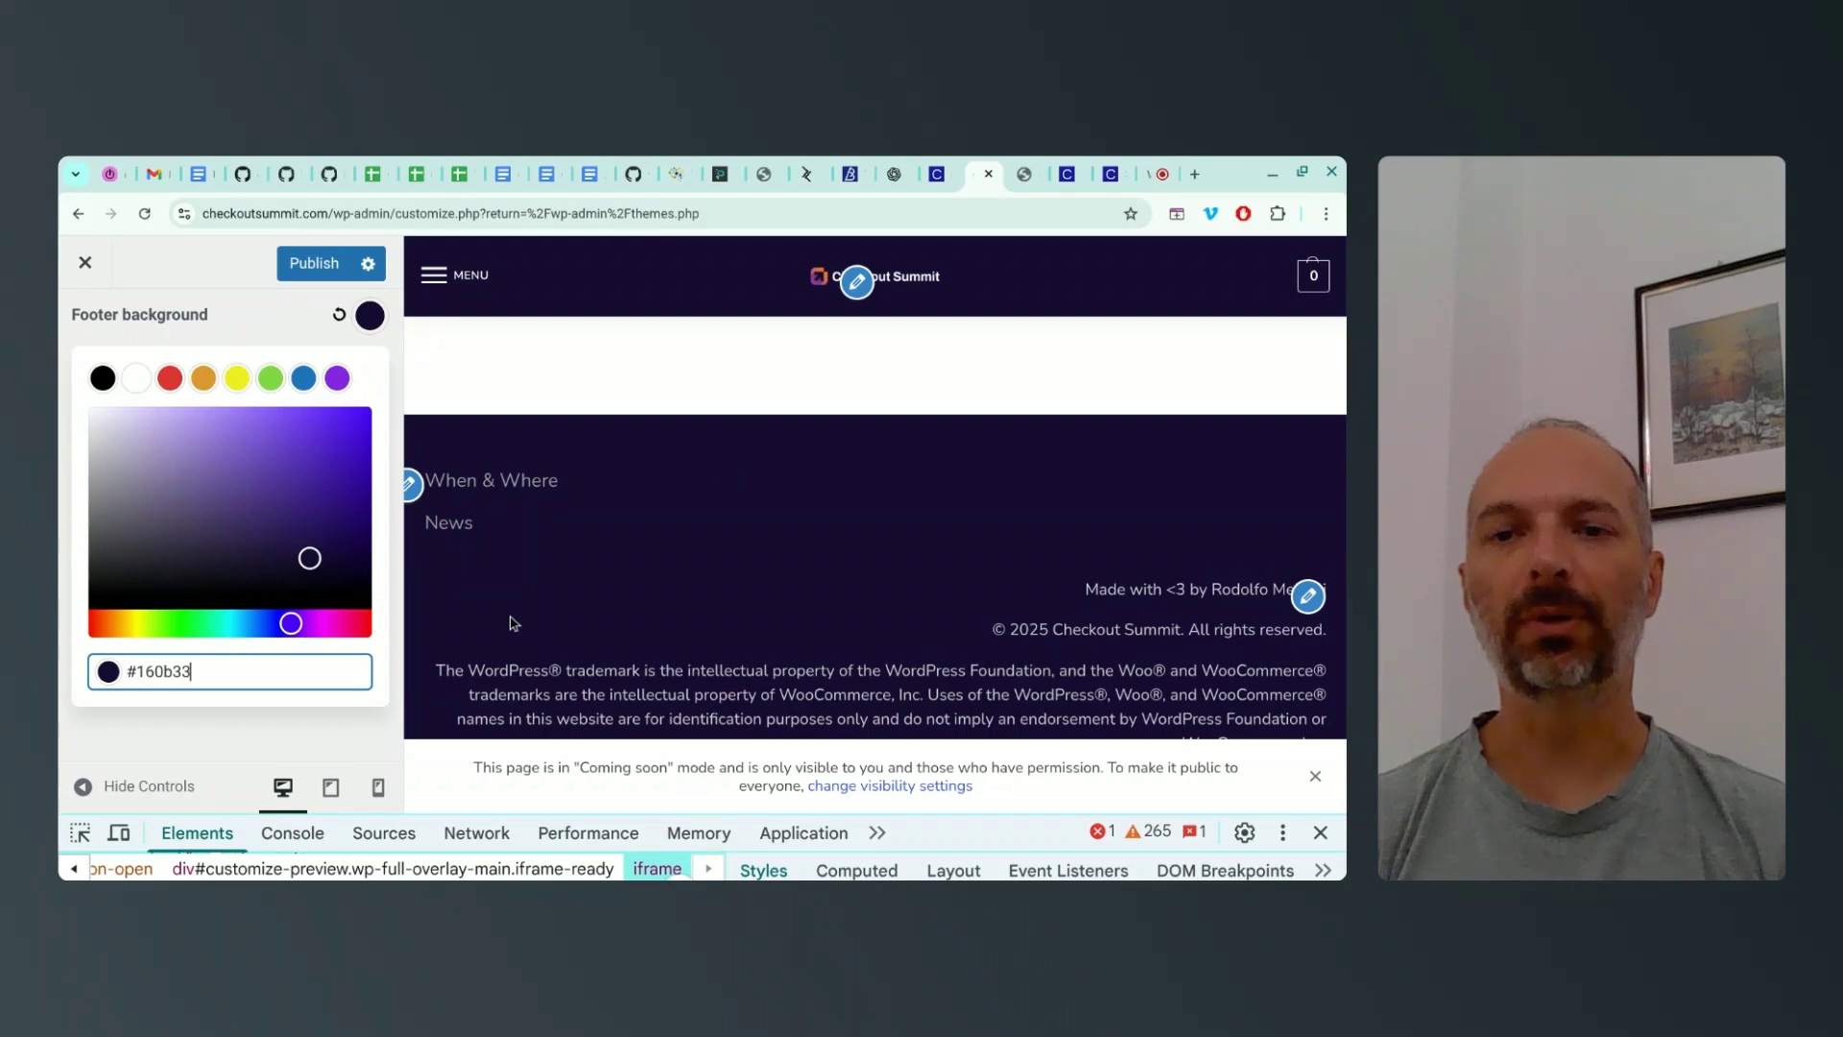
left_click(384, 724)
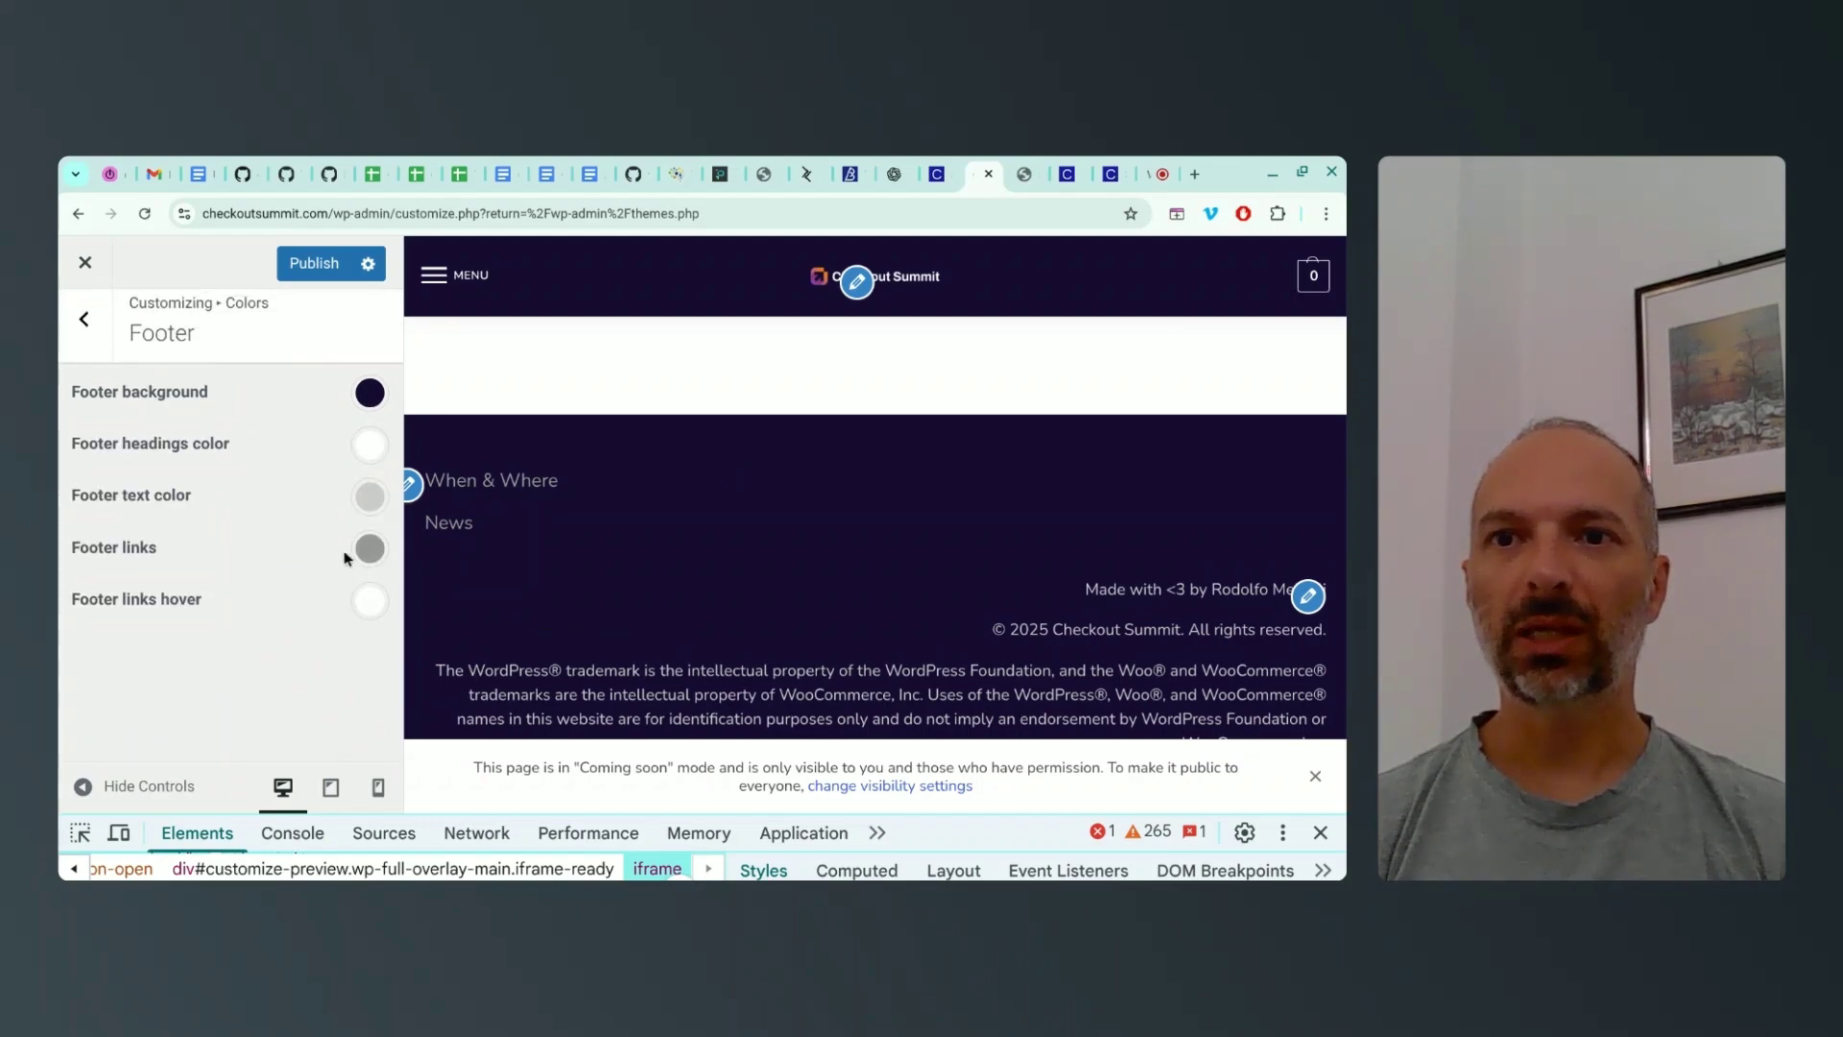
Set the footer text color and the footer links color to white
scroll(324, 491, "up", 1)
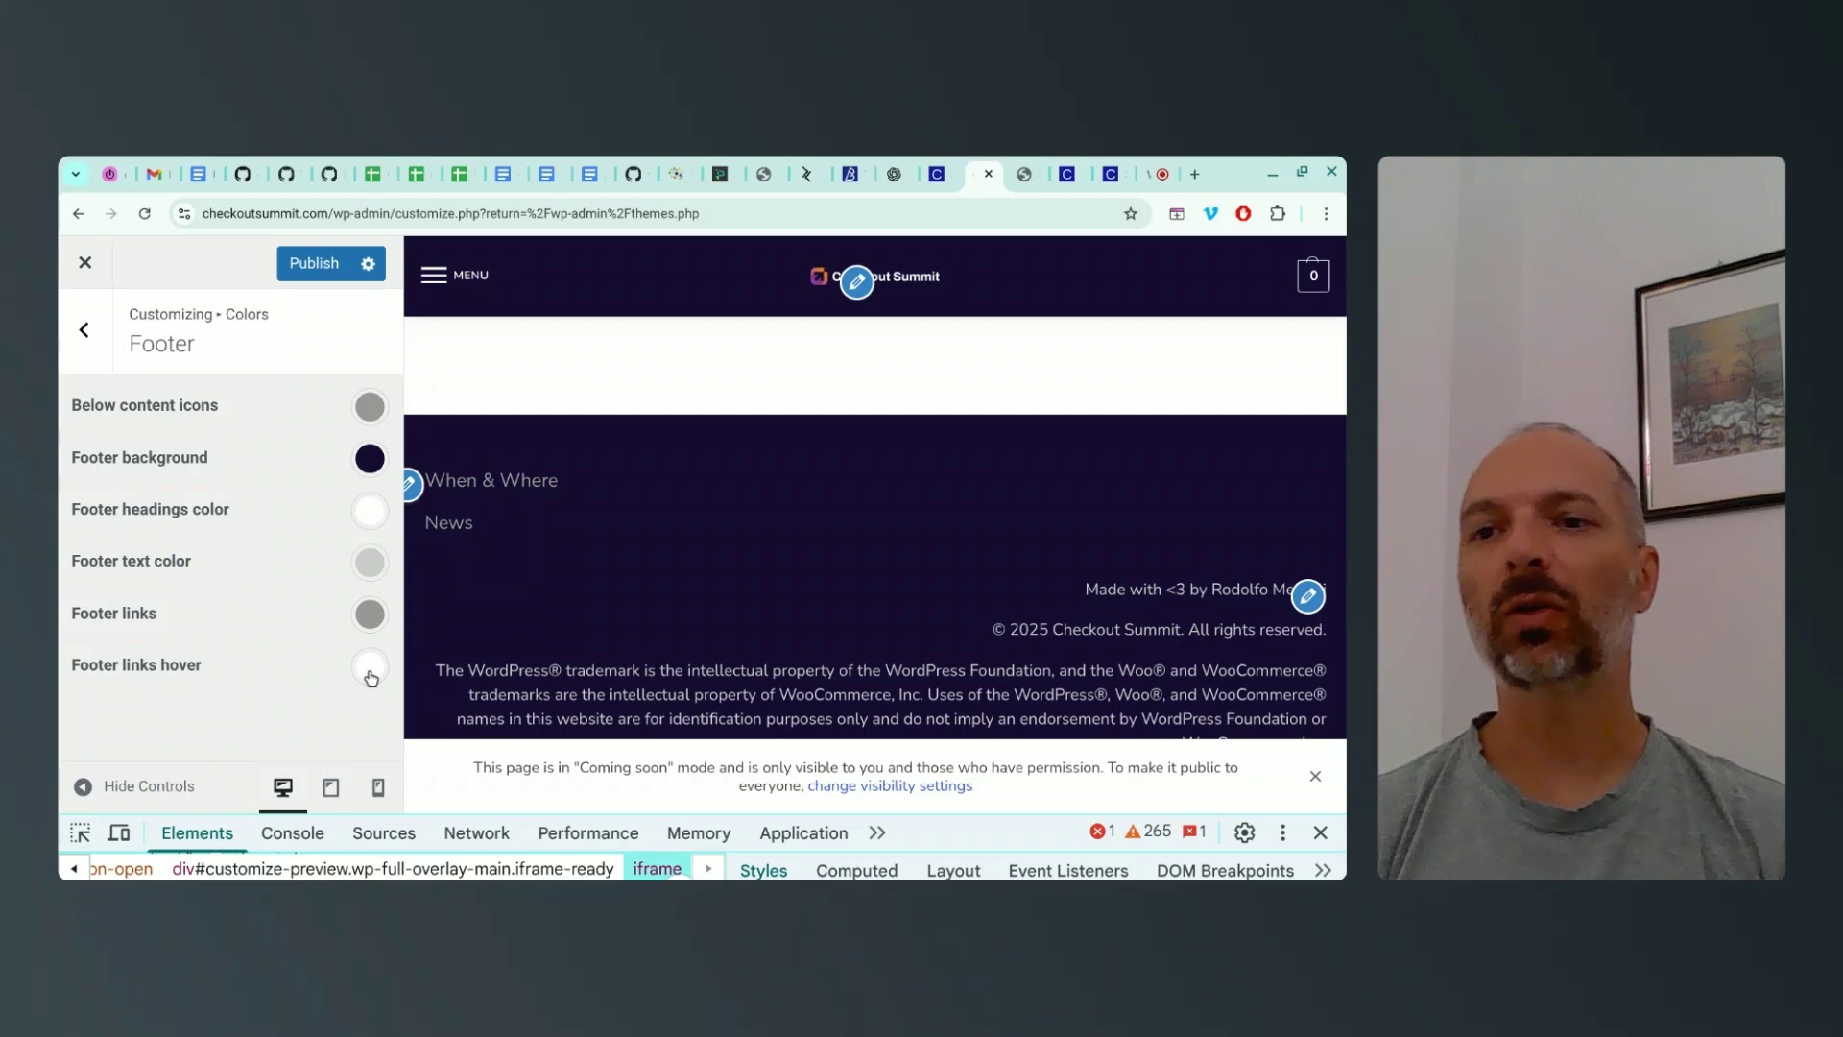
left_click(370, 568)
left_click(139, 626)
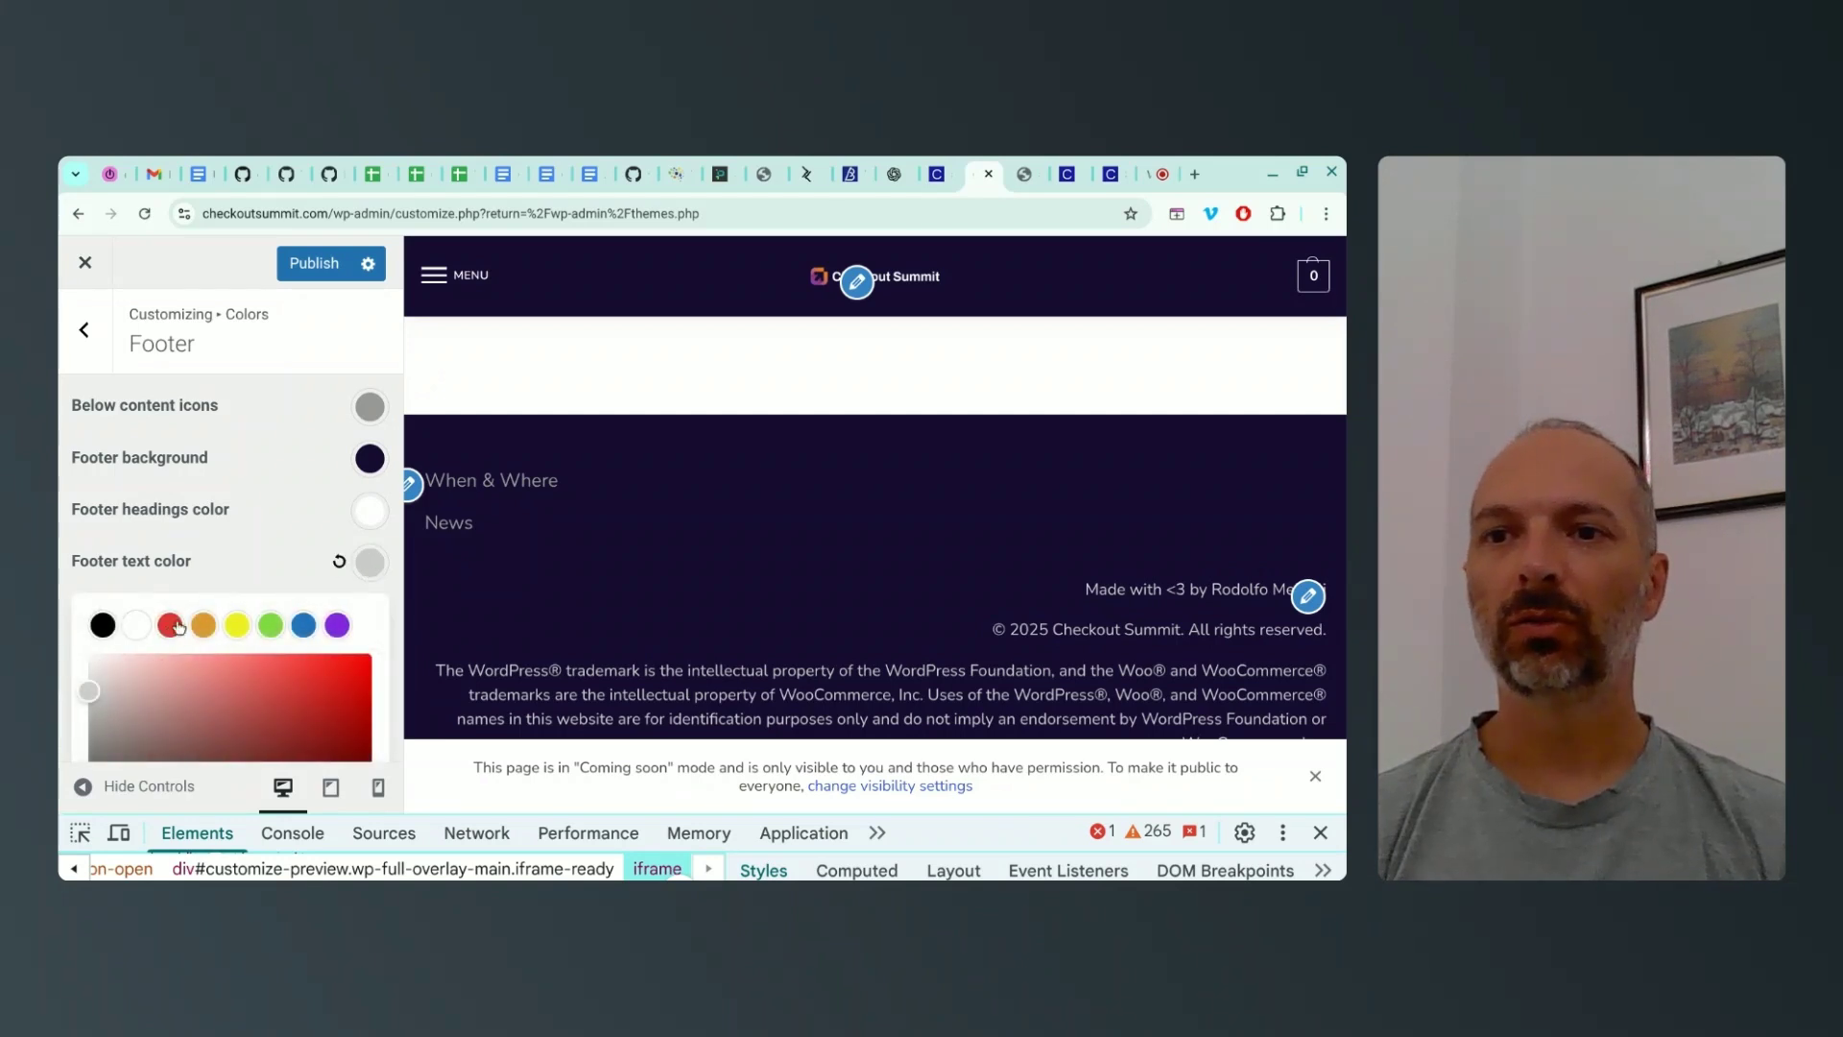
scroll(301, 500, "down", 1)
left_click(300, 504)
left_click(373, 546)
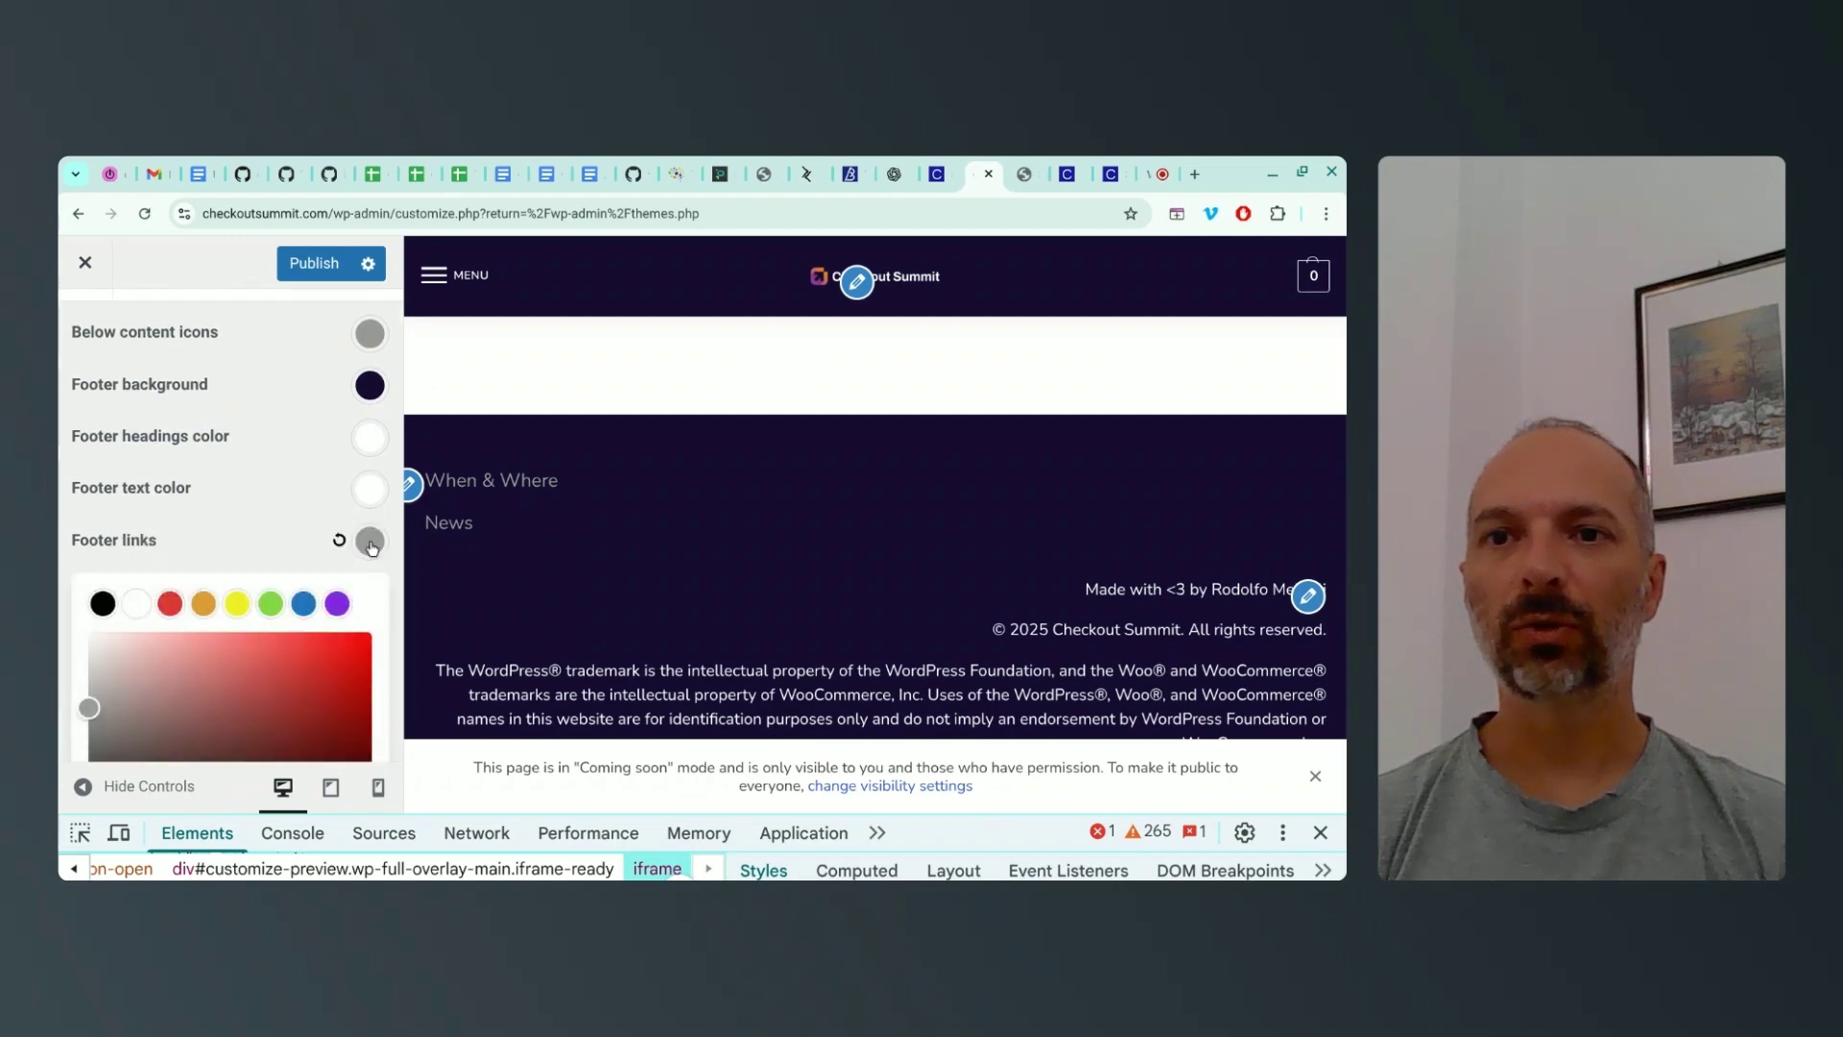
left_click(141, 608)
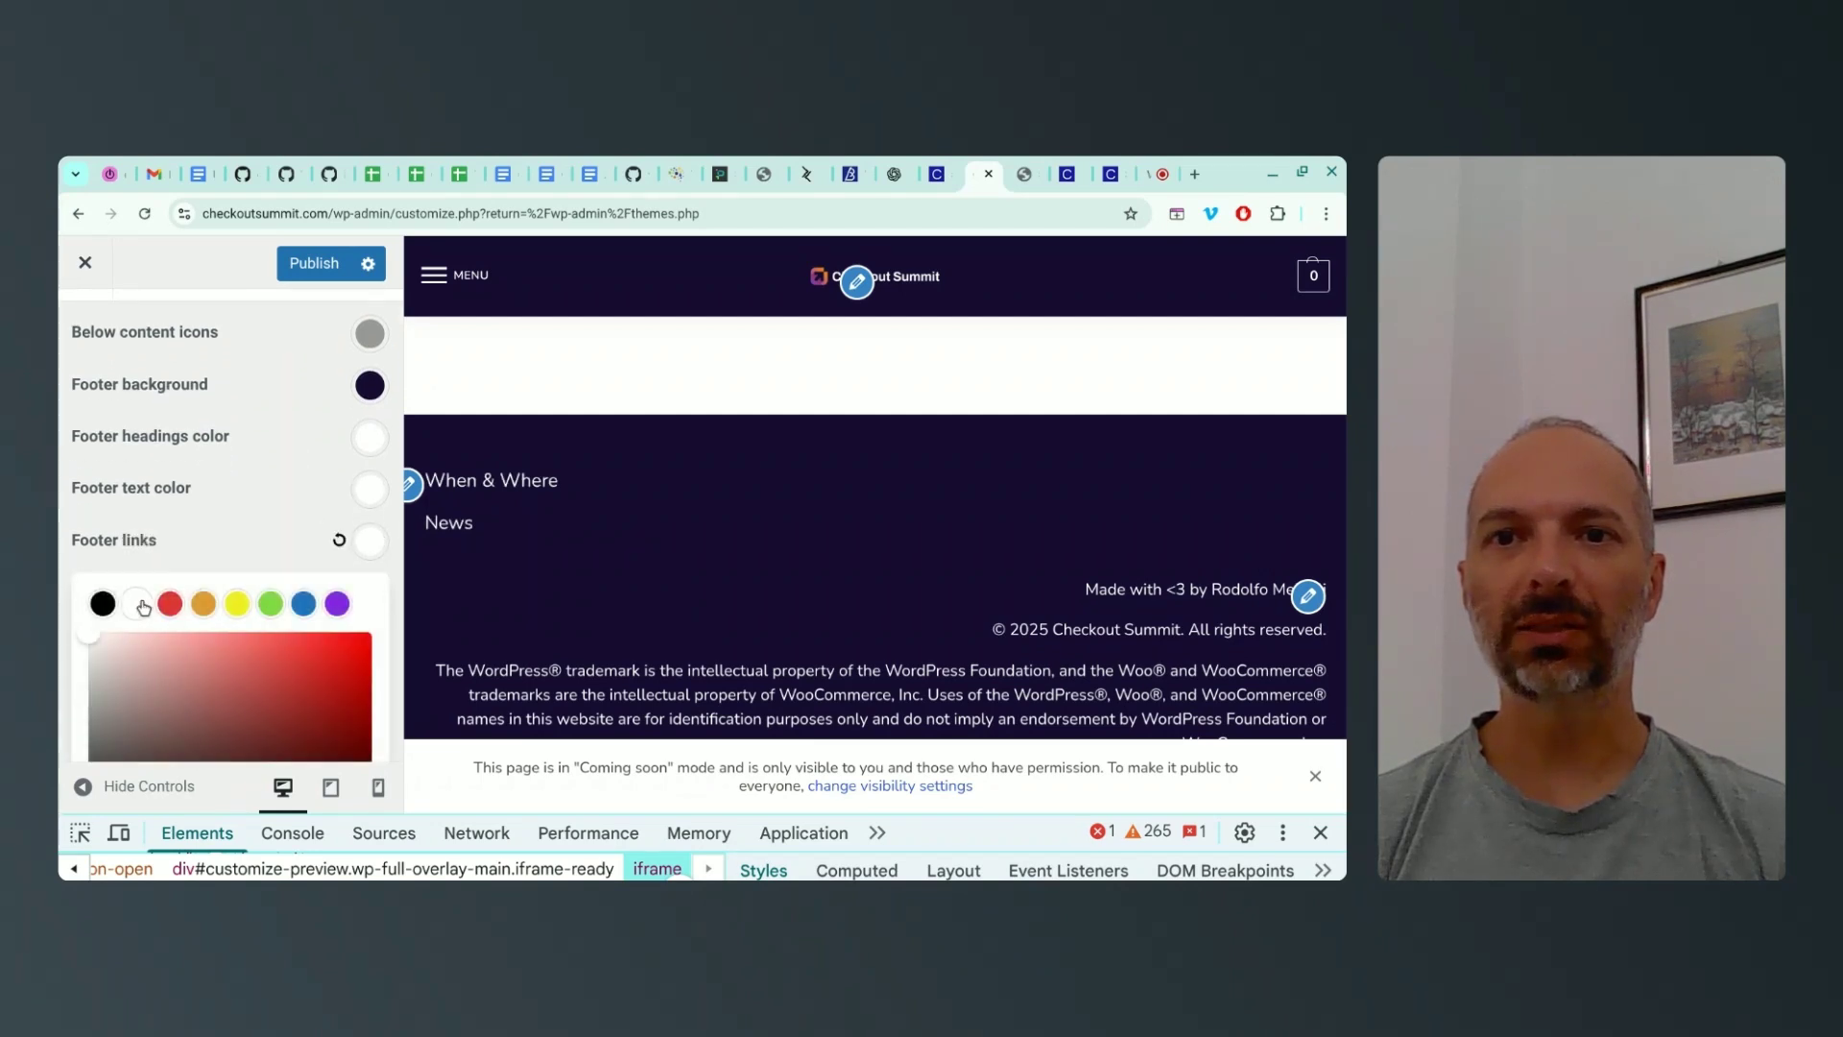
left_click(239, 518)
Set the footer links hover color to the preset orange and check the footer links in the preview
scroll(288, 432, "down", 2)
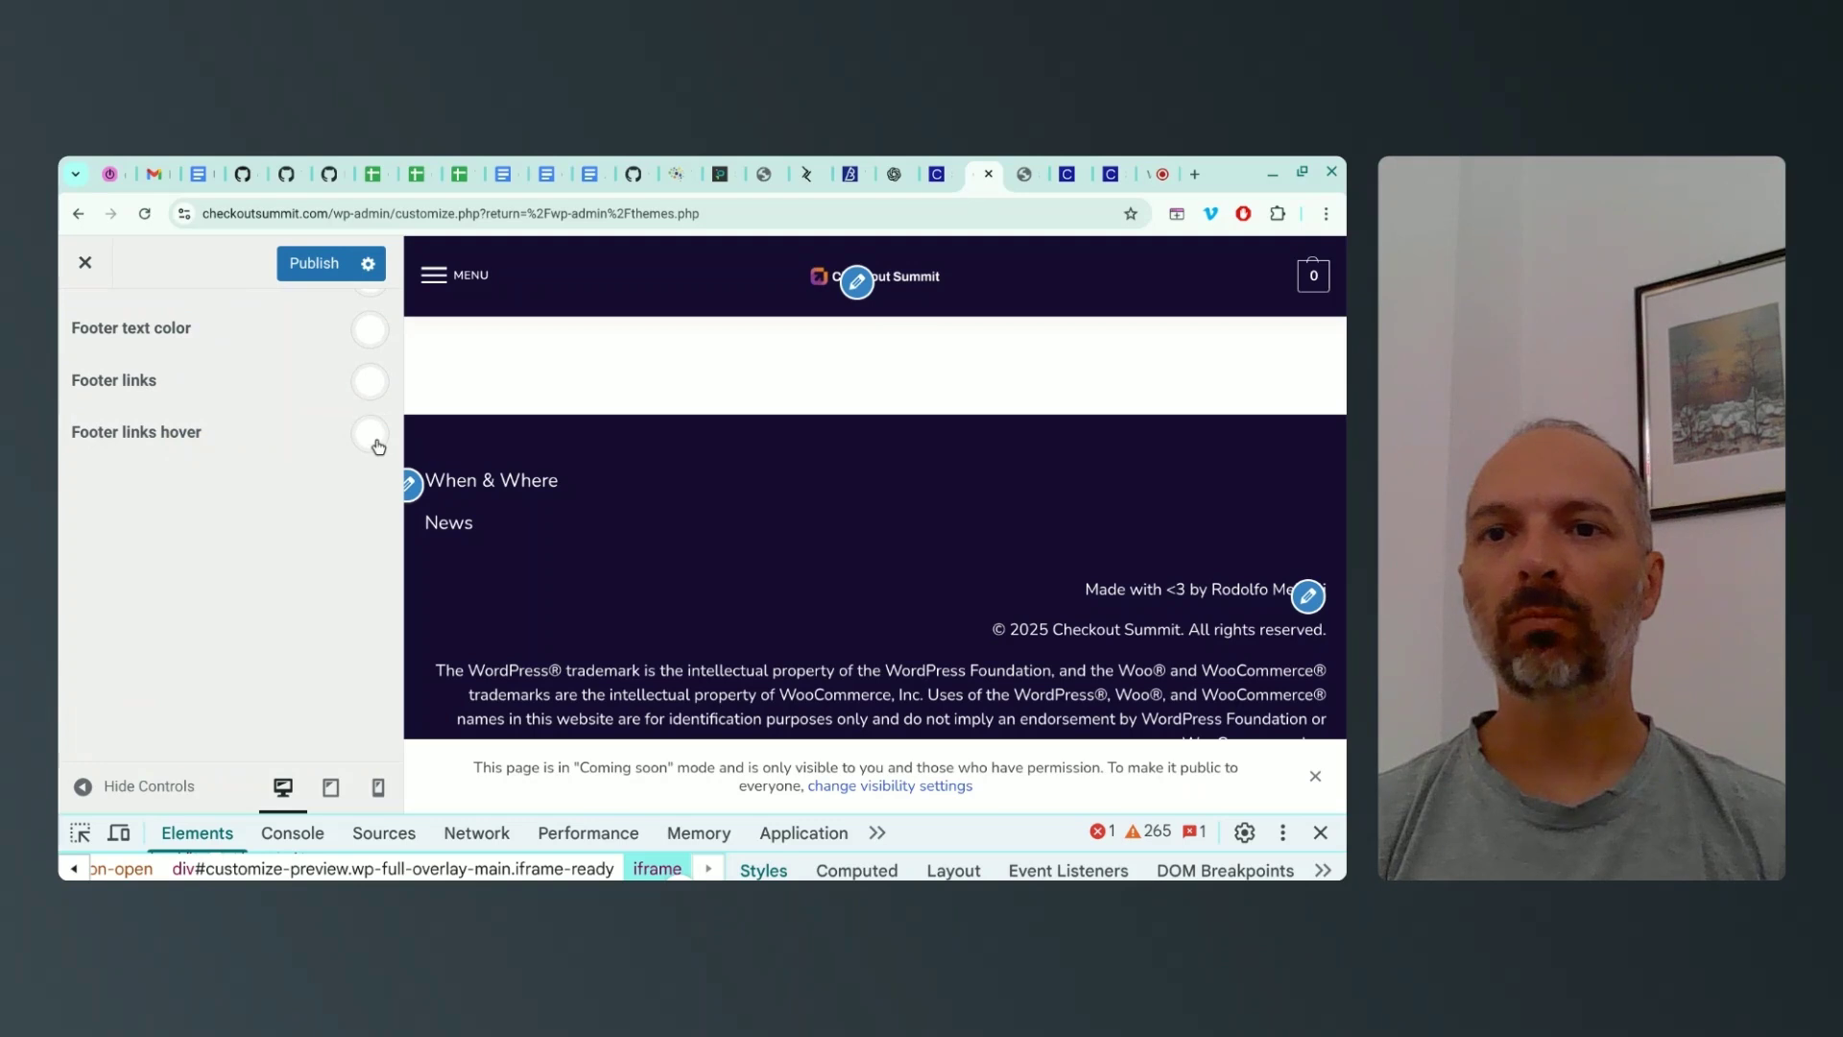
left_click(374, 440)
scroll(303, 647, "down", 1)
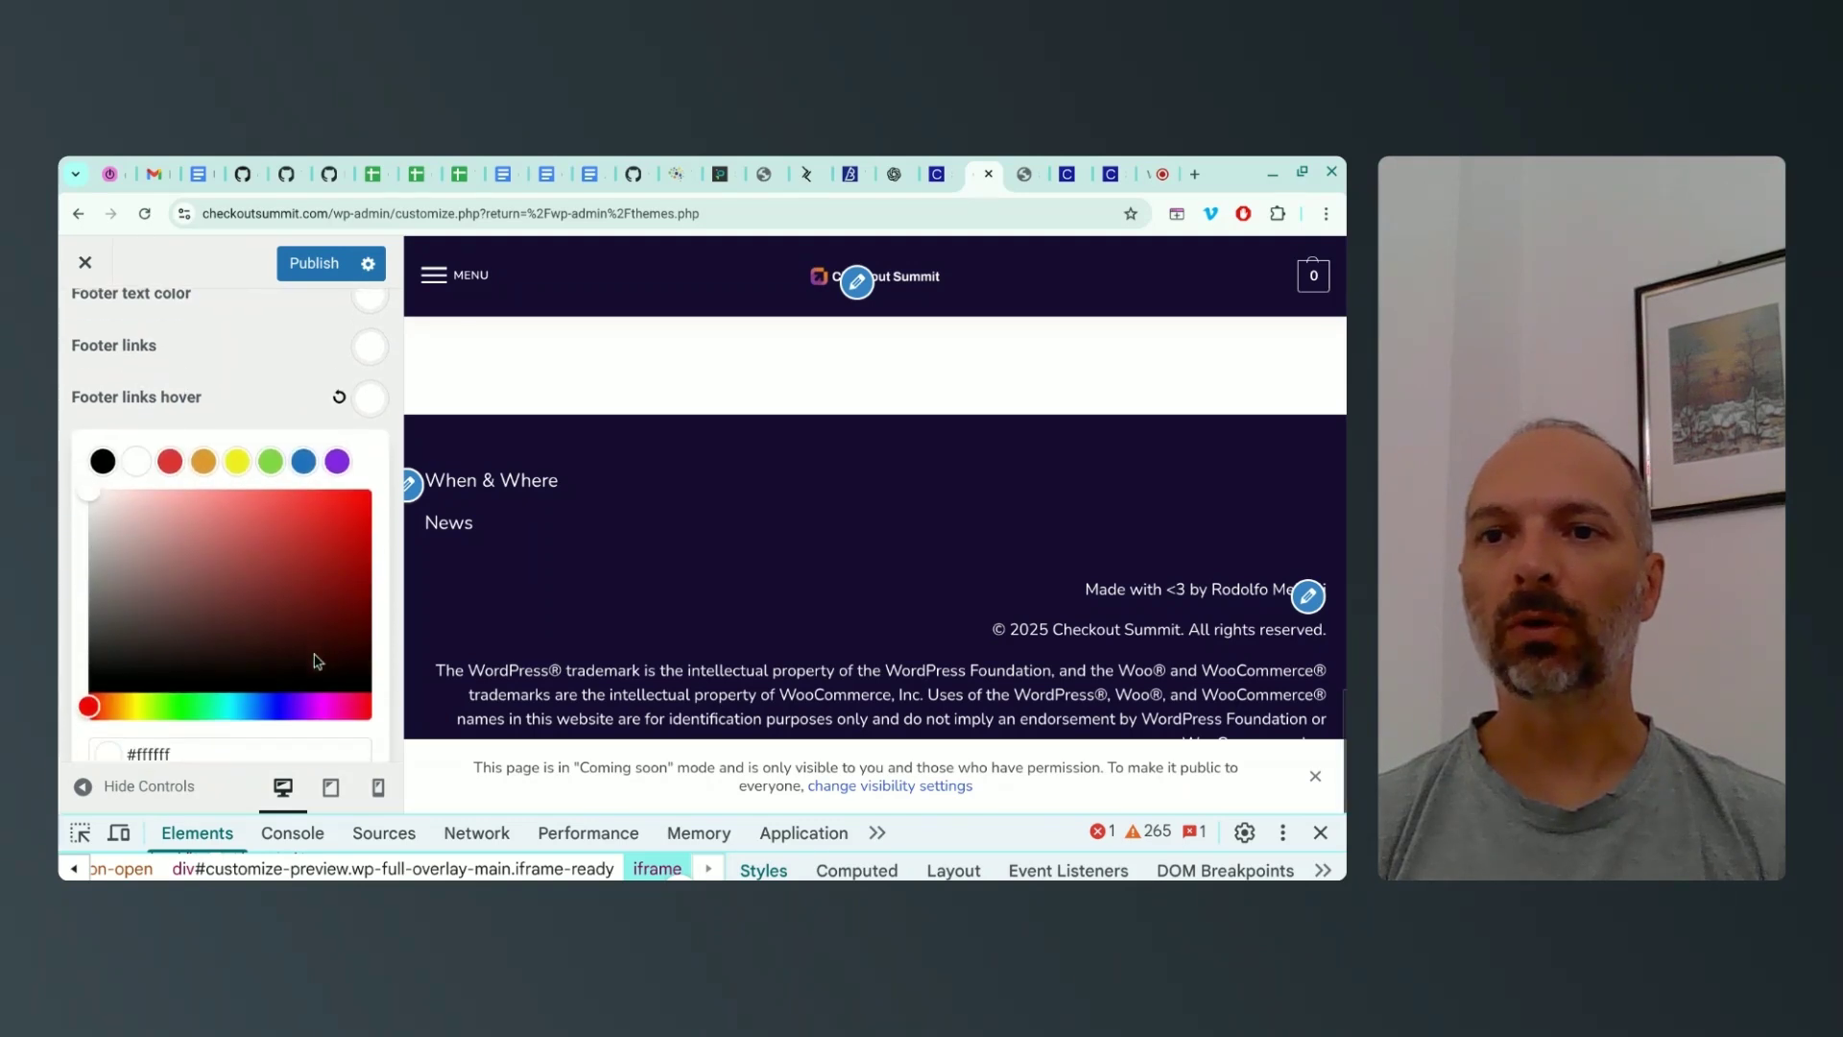
left_click(203, 460)
left_click(136, 396)
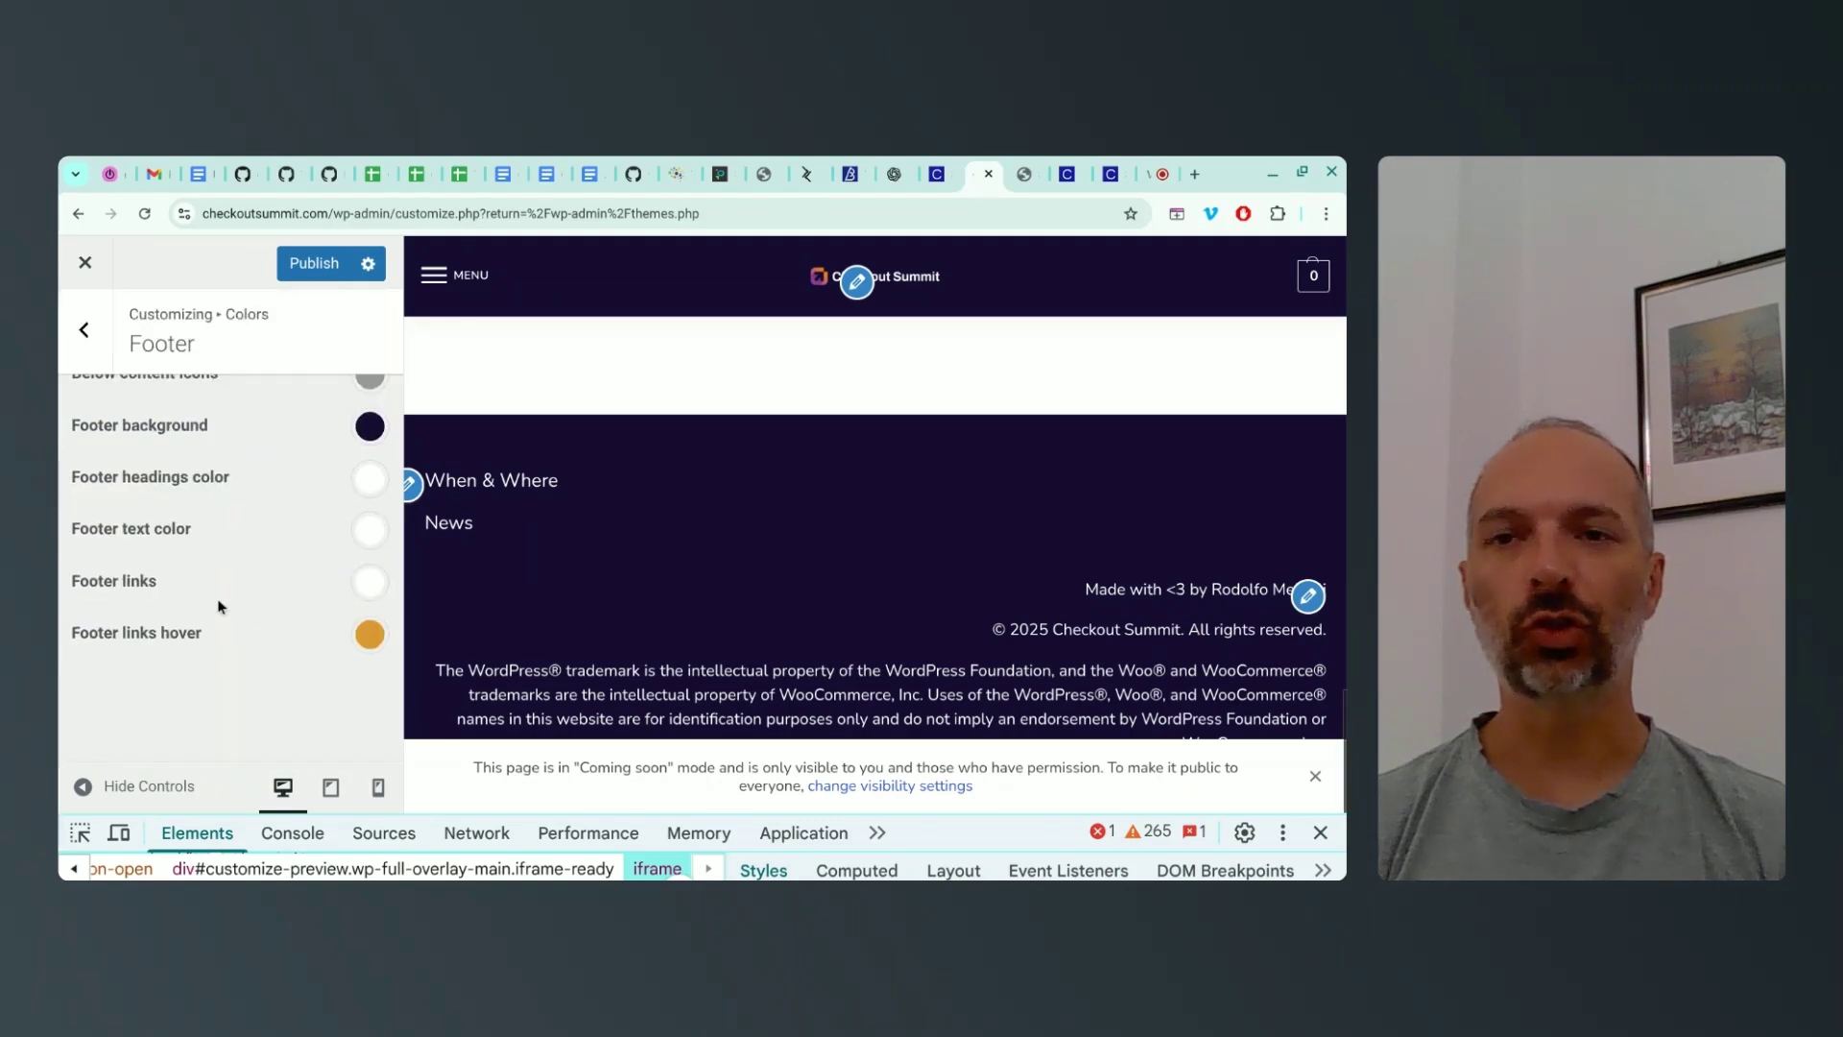
left_click(440, 536)
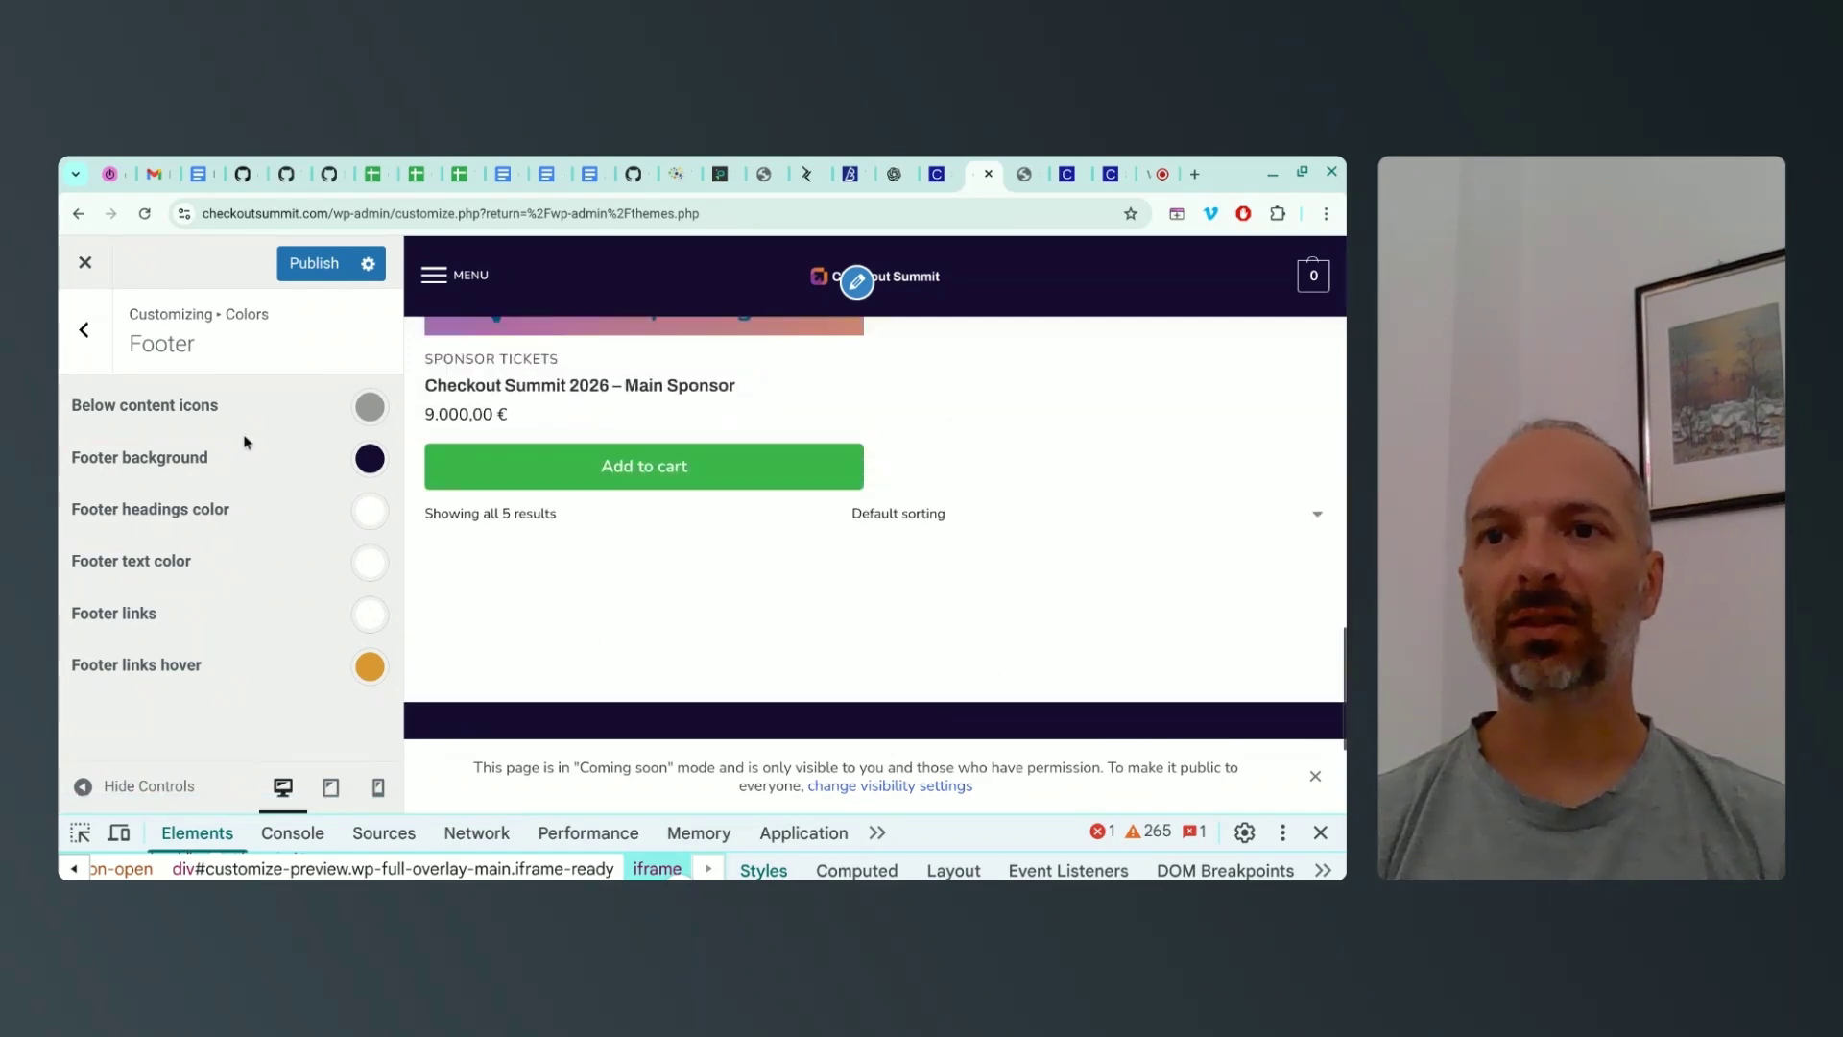
Examine the primary button colors in the WooCommerce color settings against the product listing, and return to the main customizer sections
left_click(81, 331)
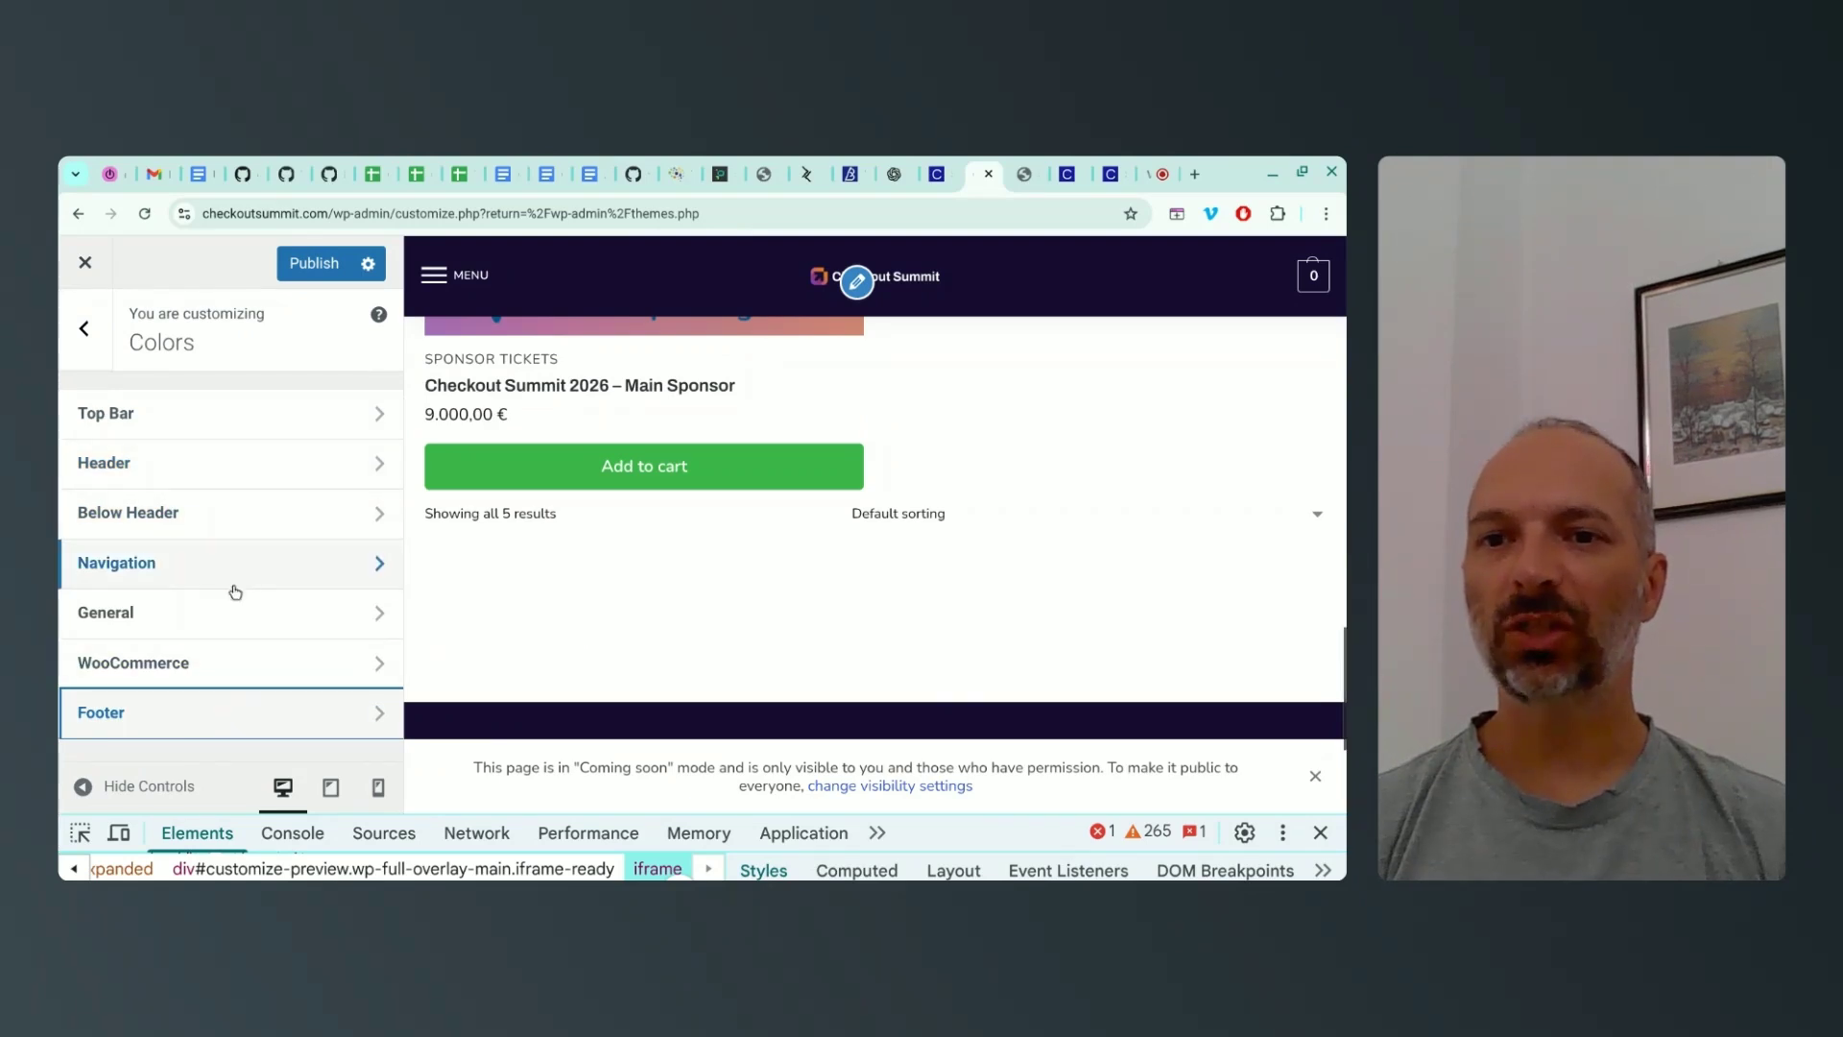
left_click(220, 660)
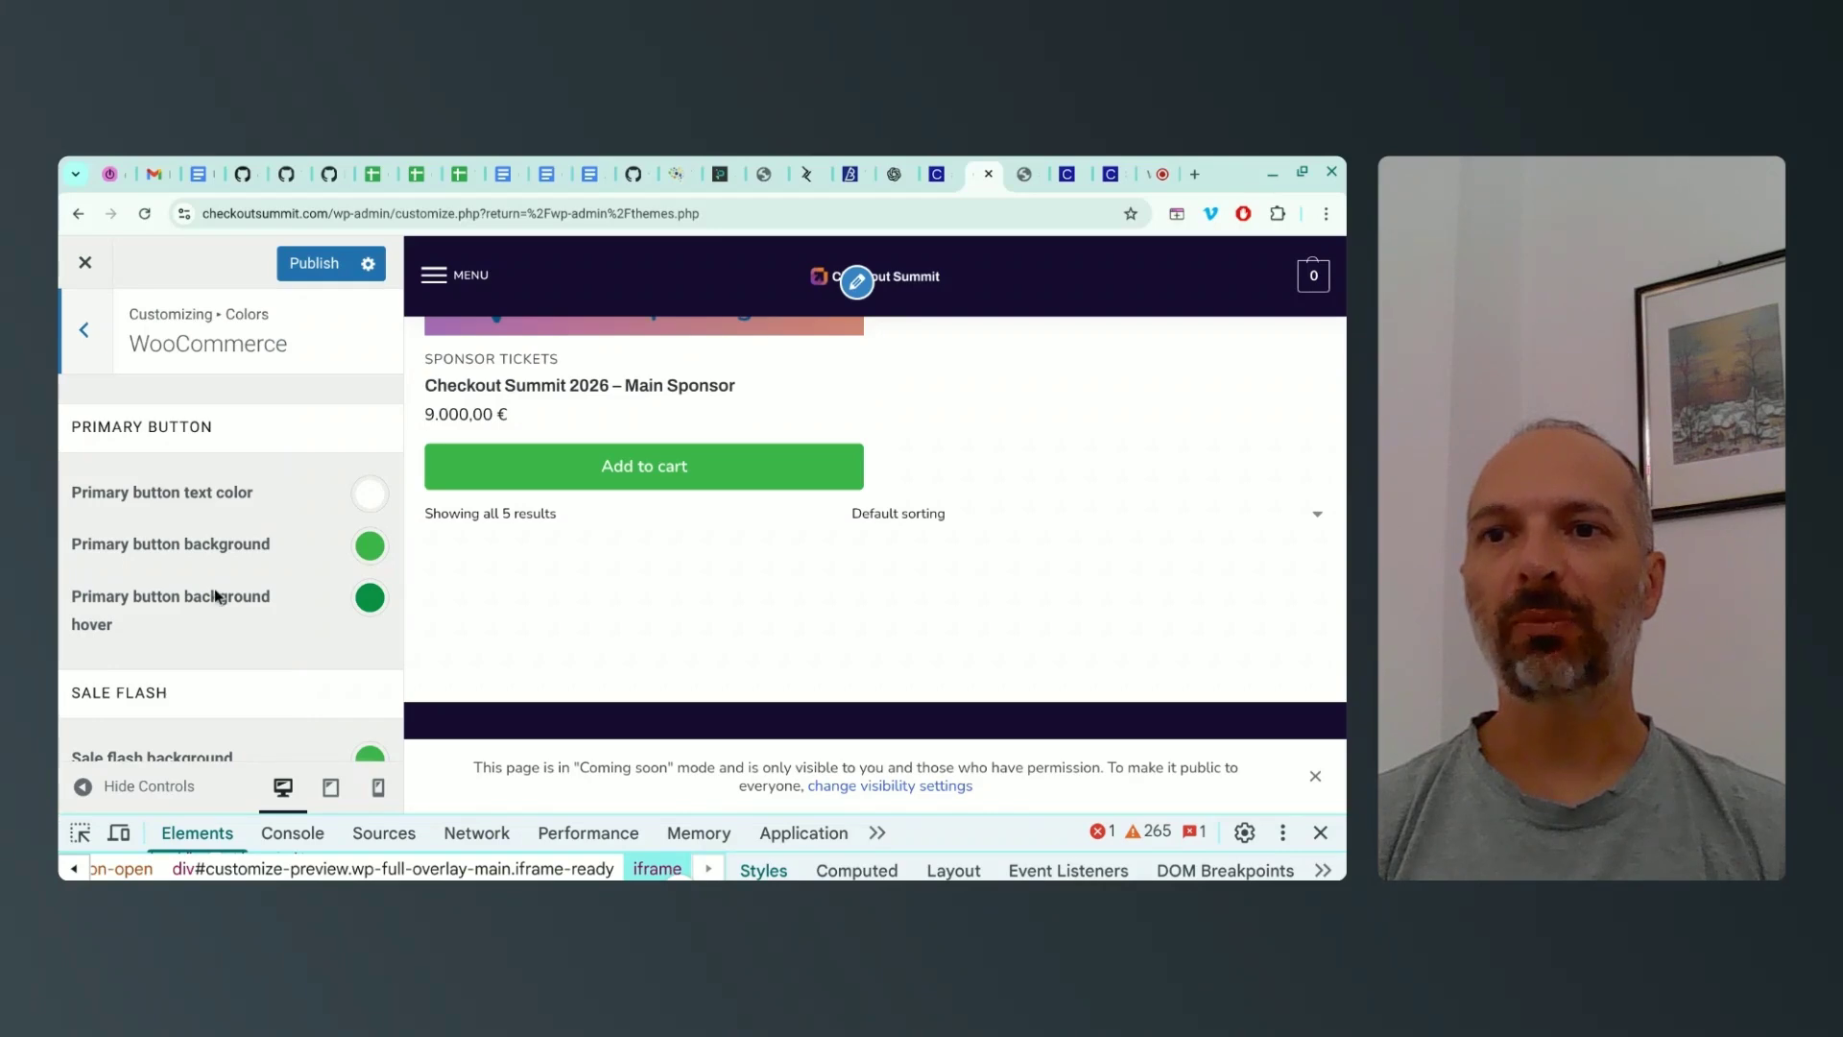
scroll(824, 576, "up", 10)
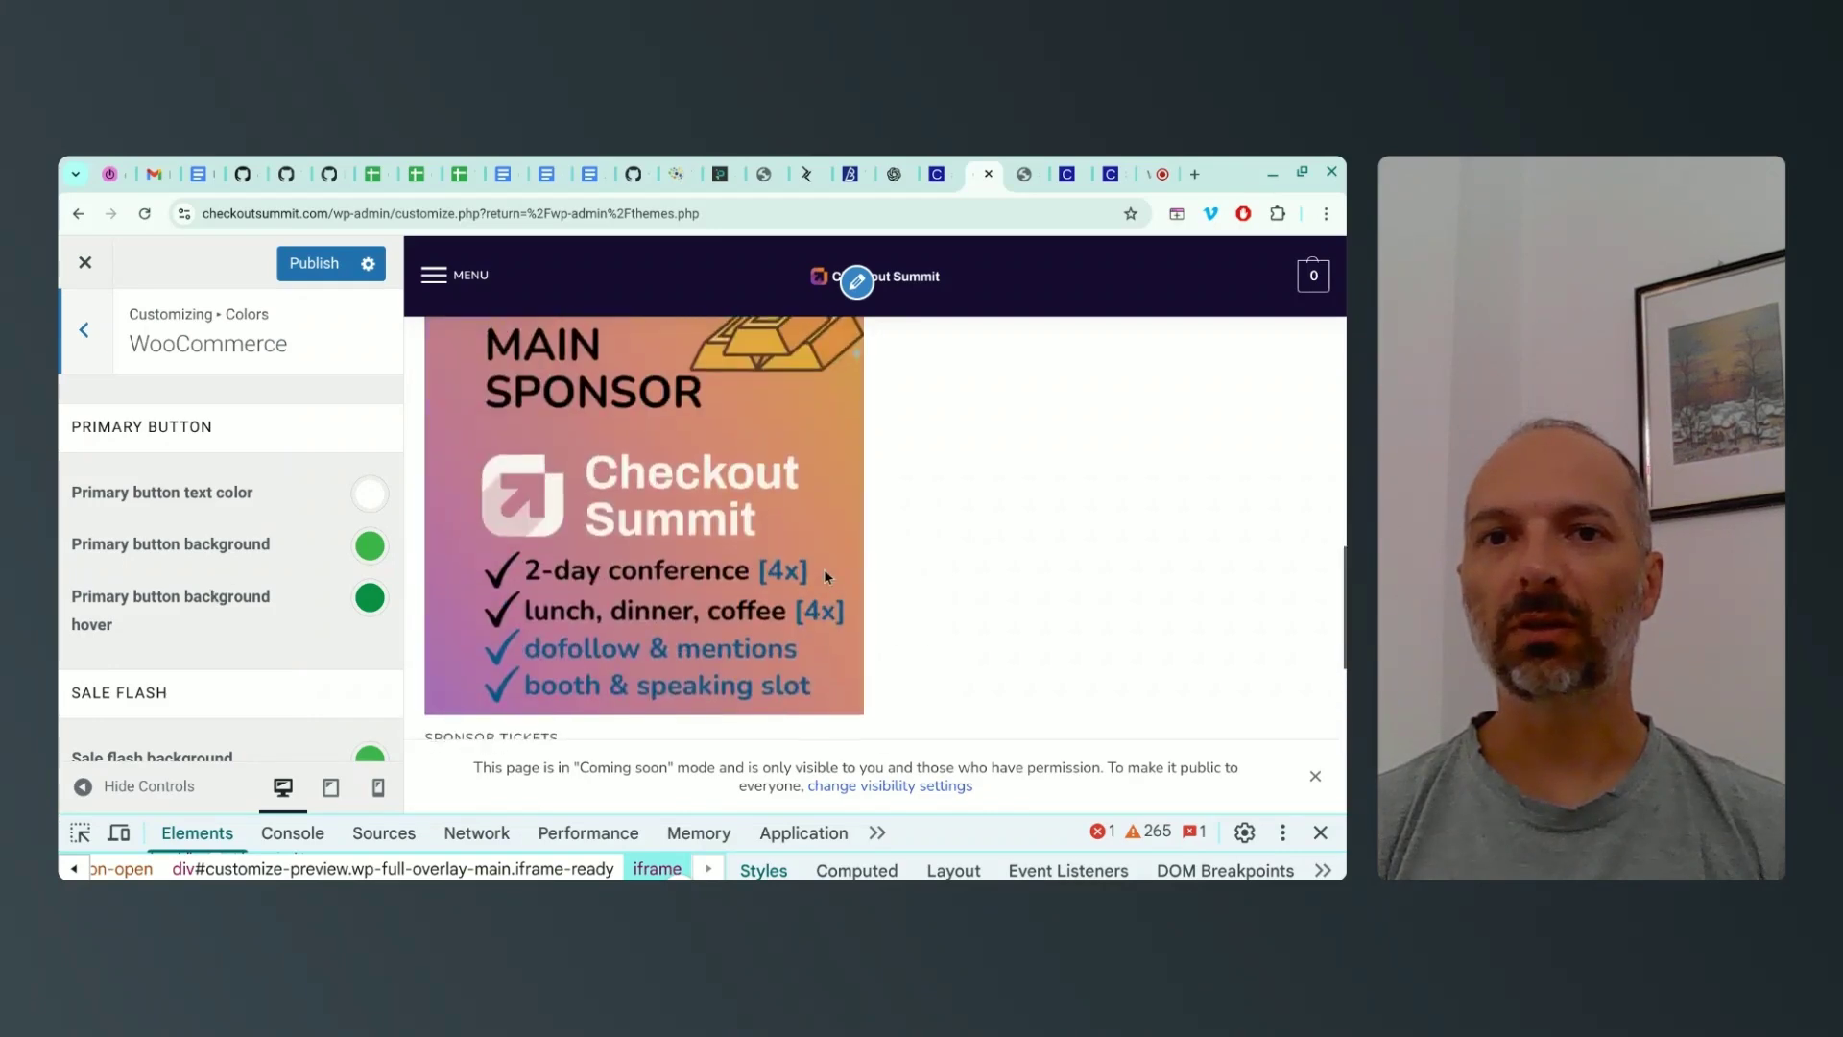
scroll(824, 576, "down", 5)
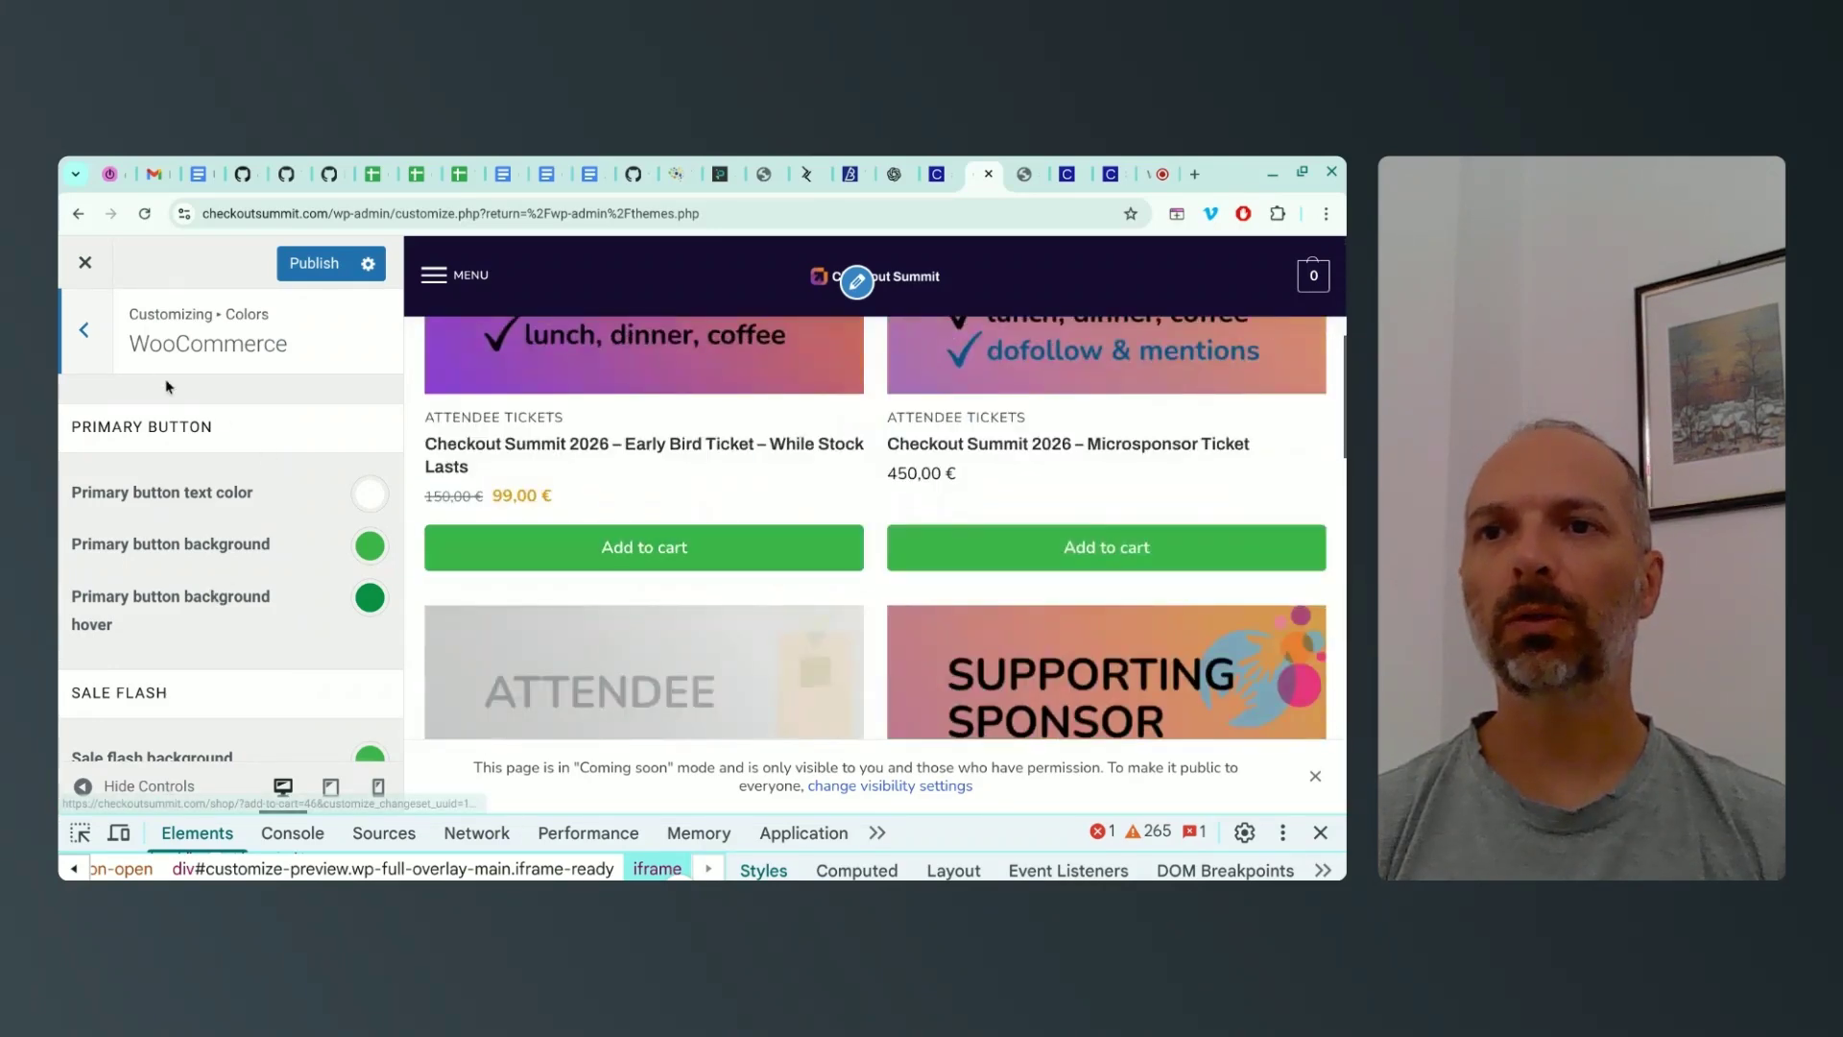
left_click(85, 331)
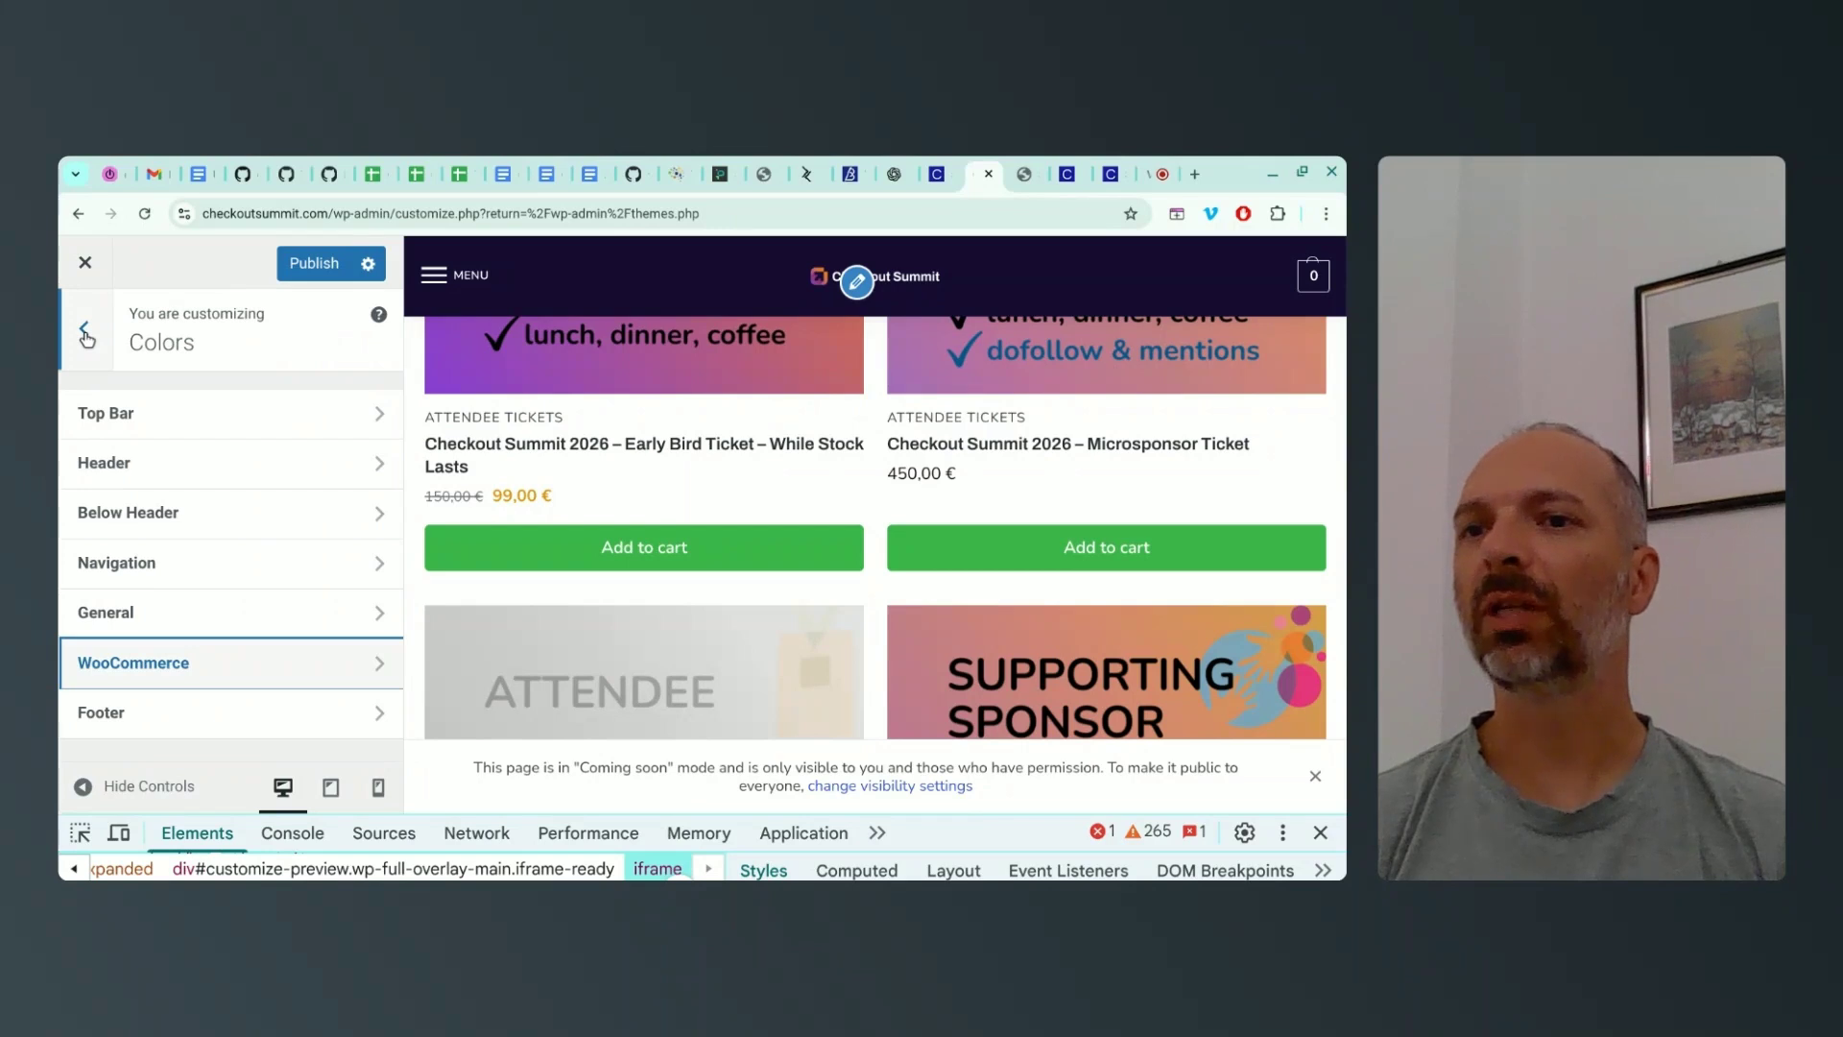
left_click(86, 330)
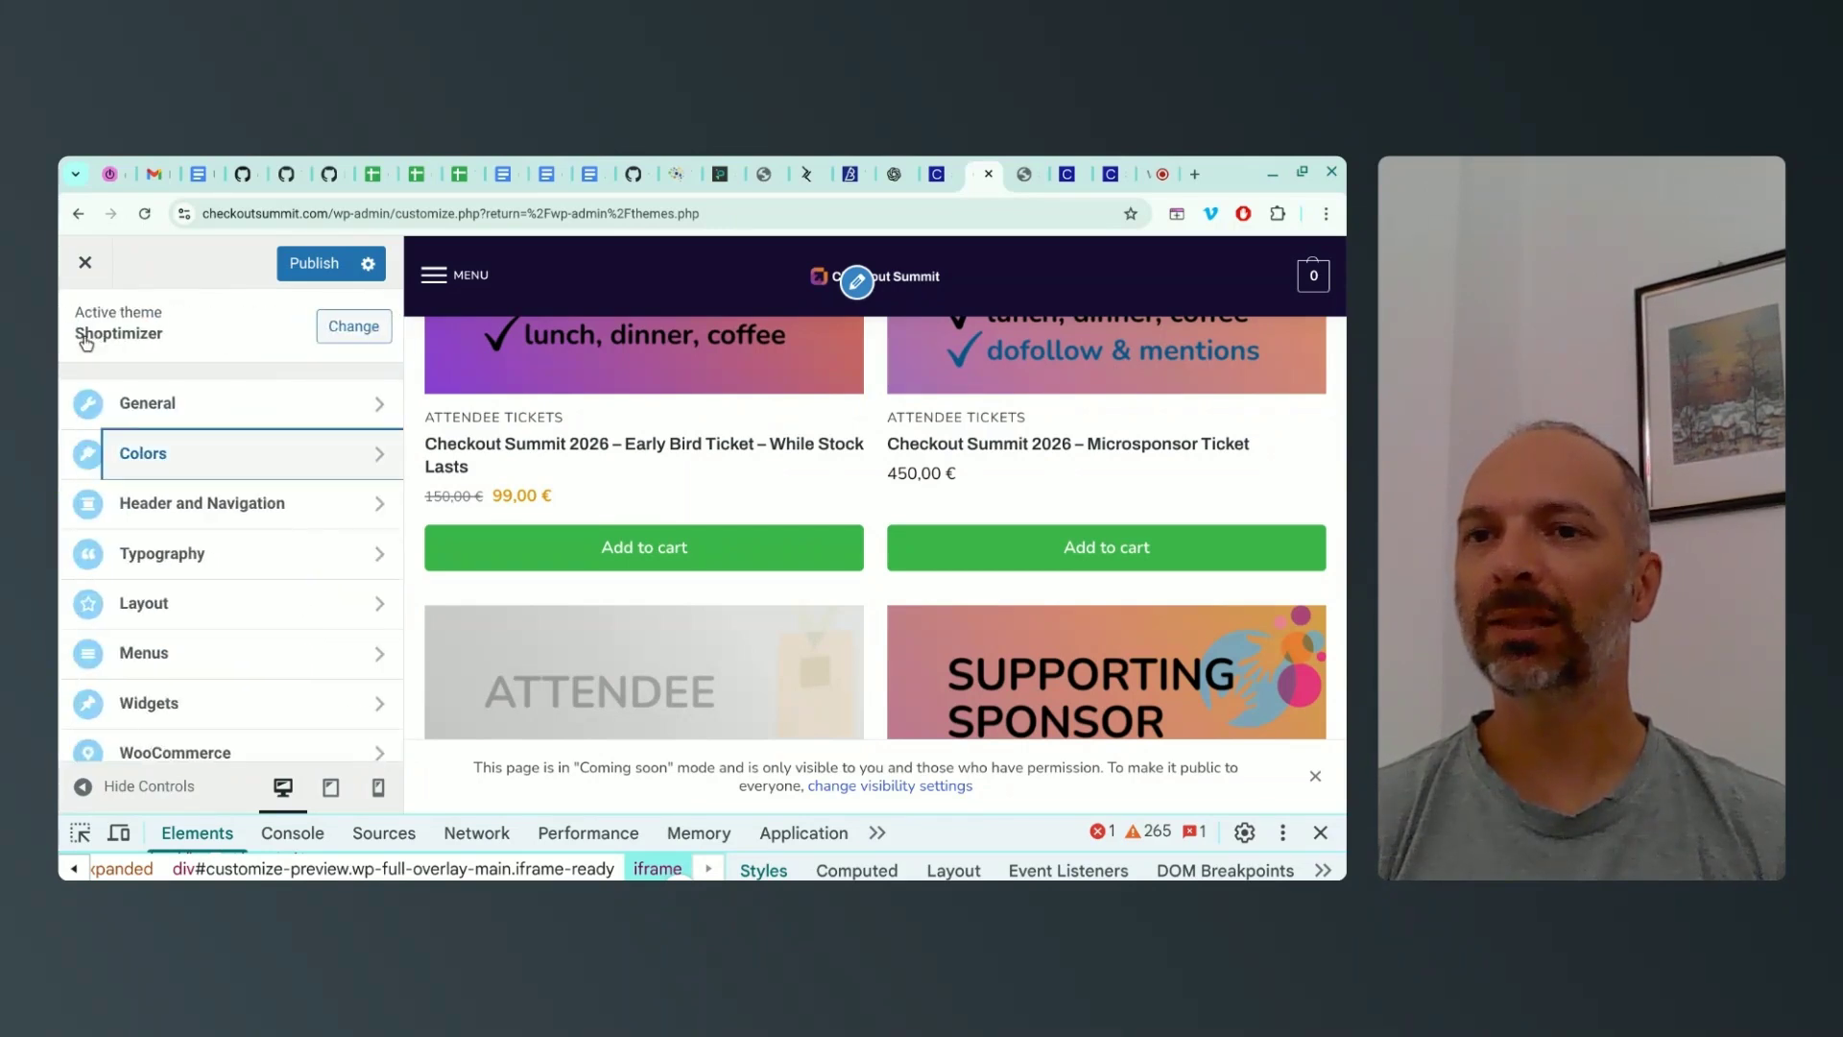
Open the Header settings under Header and Navigation and check the header in the full-width site preview
left_click(192, 504)
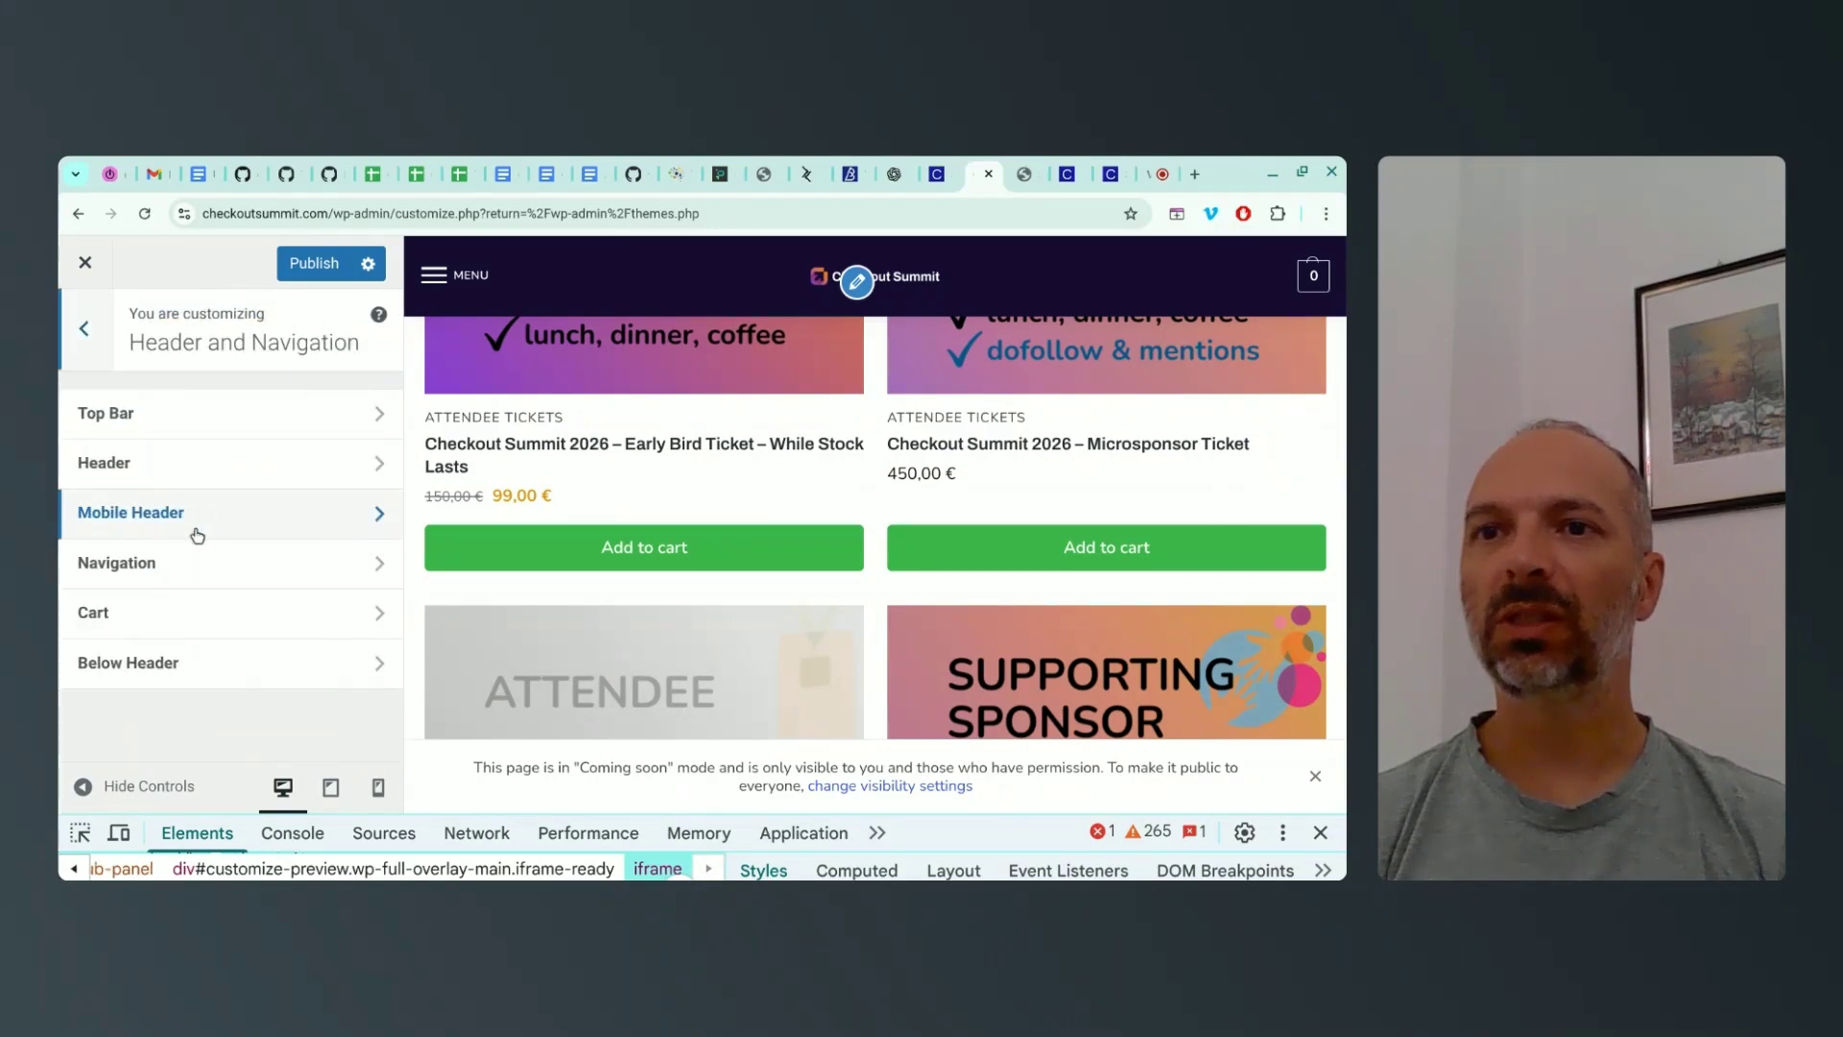
left_click(150, 469)
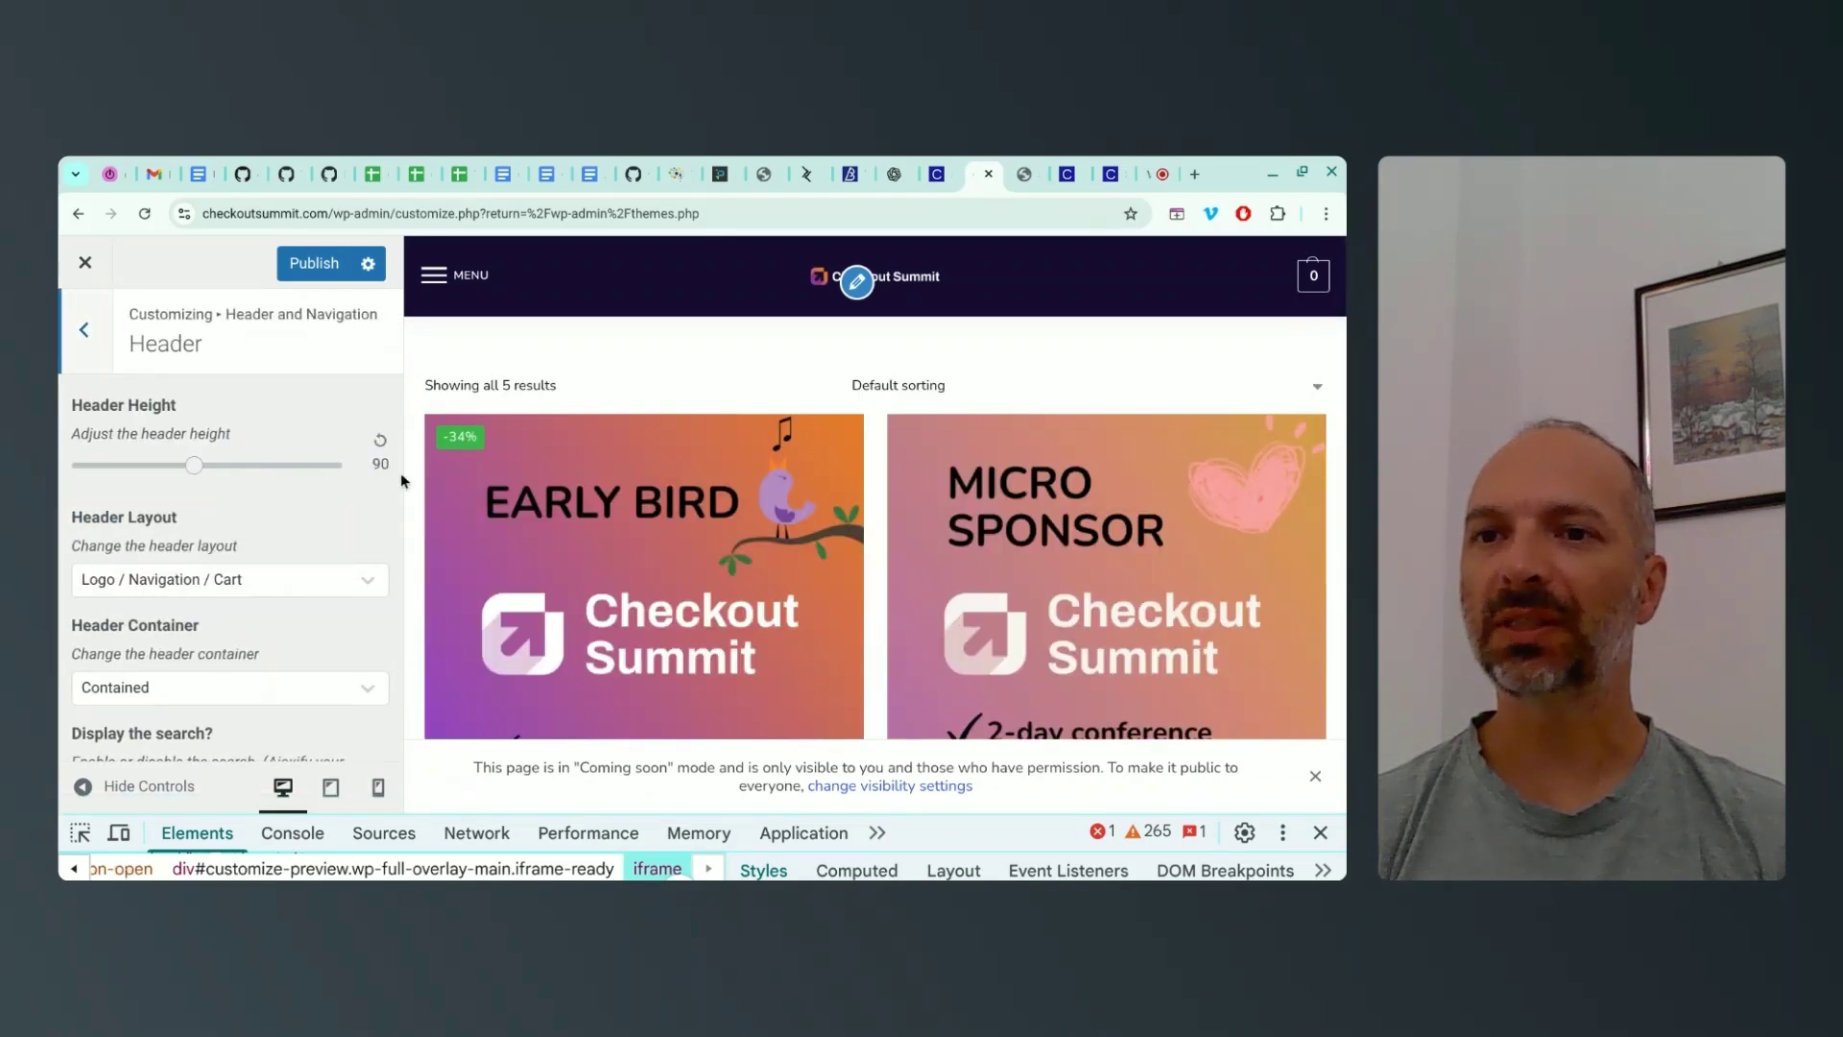
scroll(267, 460, "down", 2)
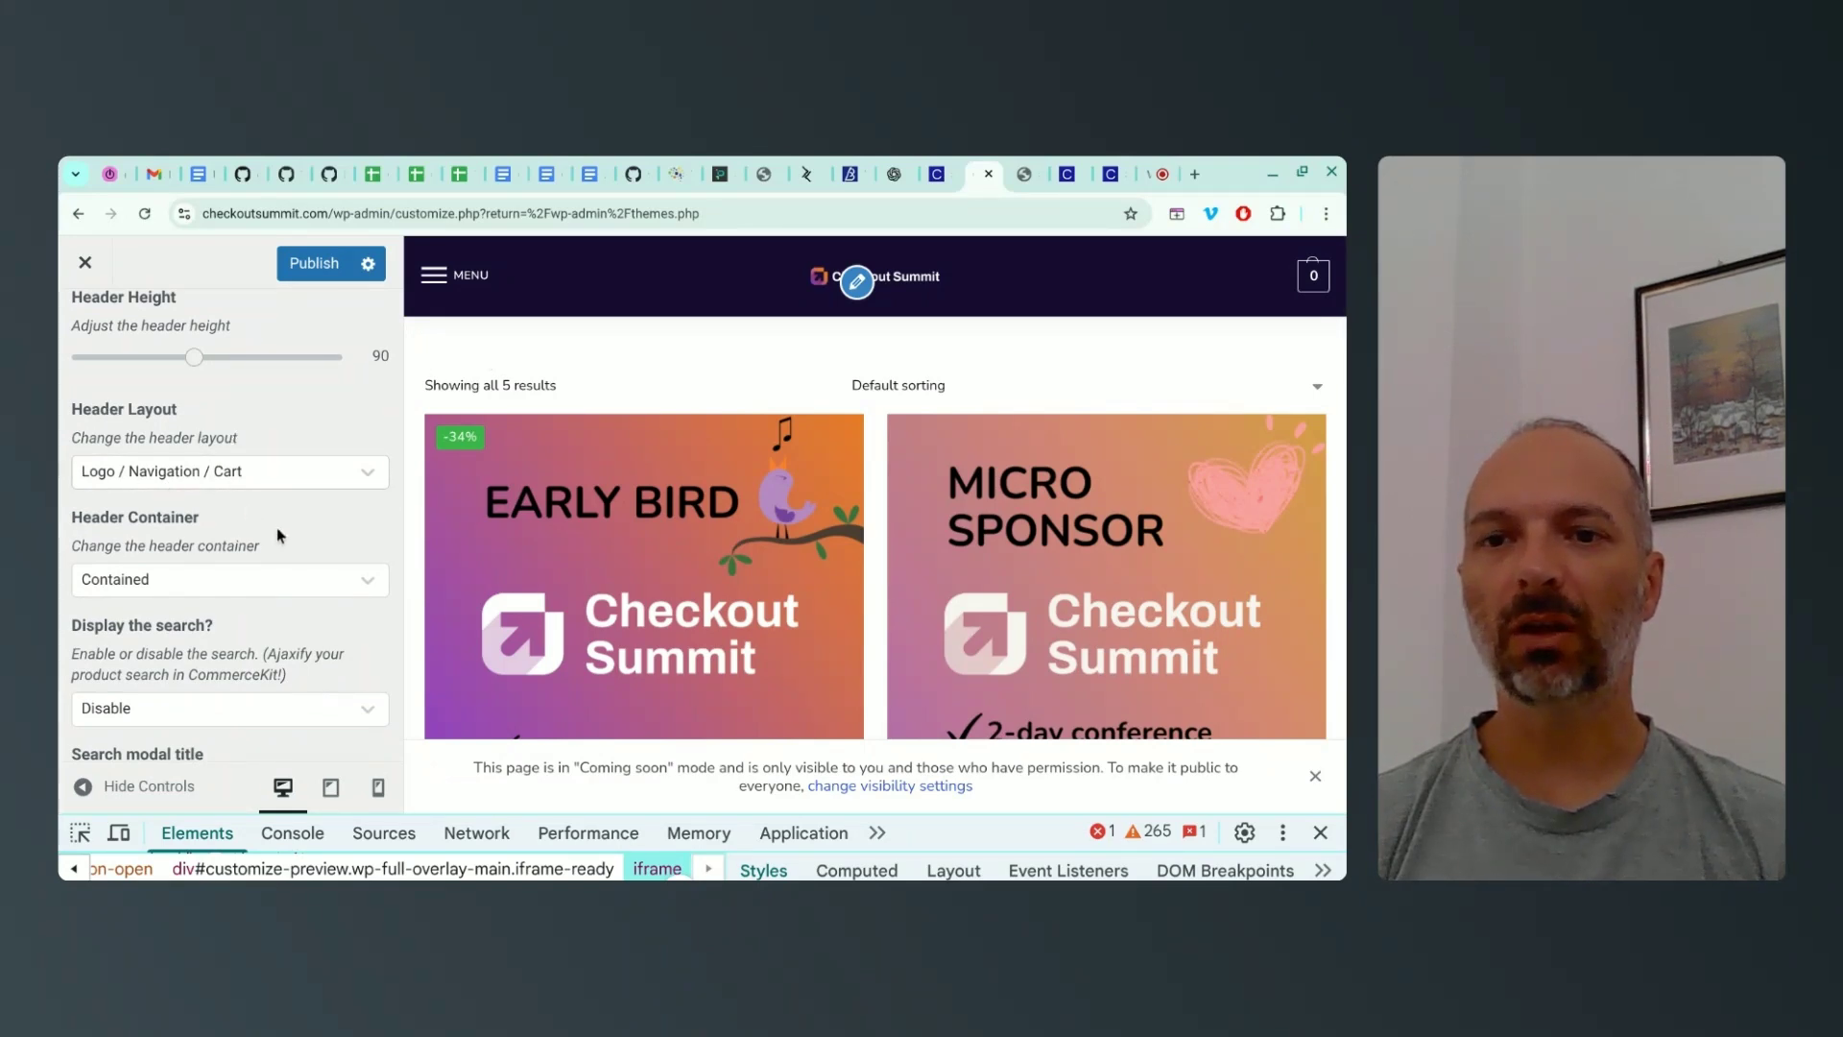
left_click(87, 787)
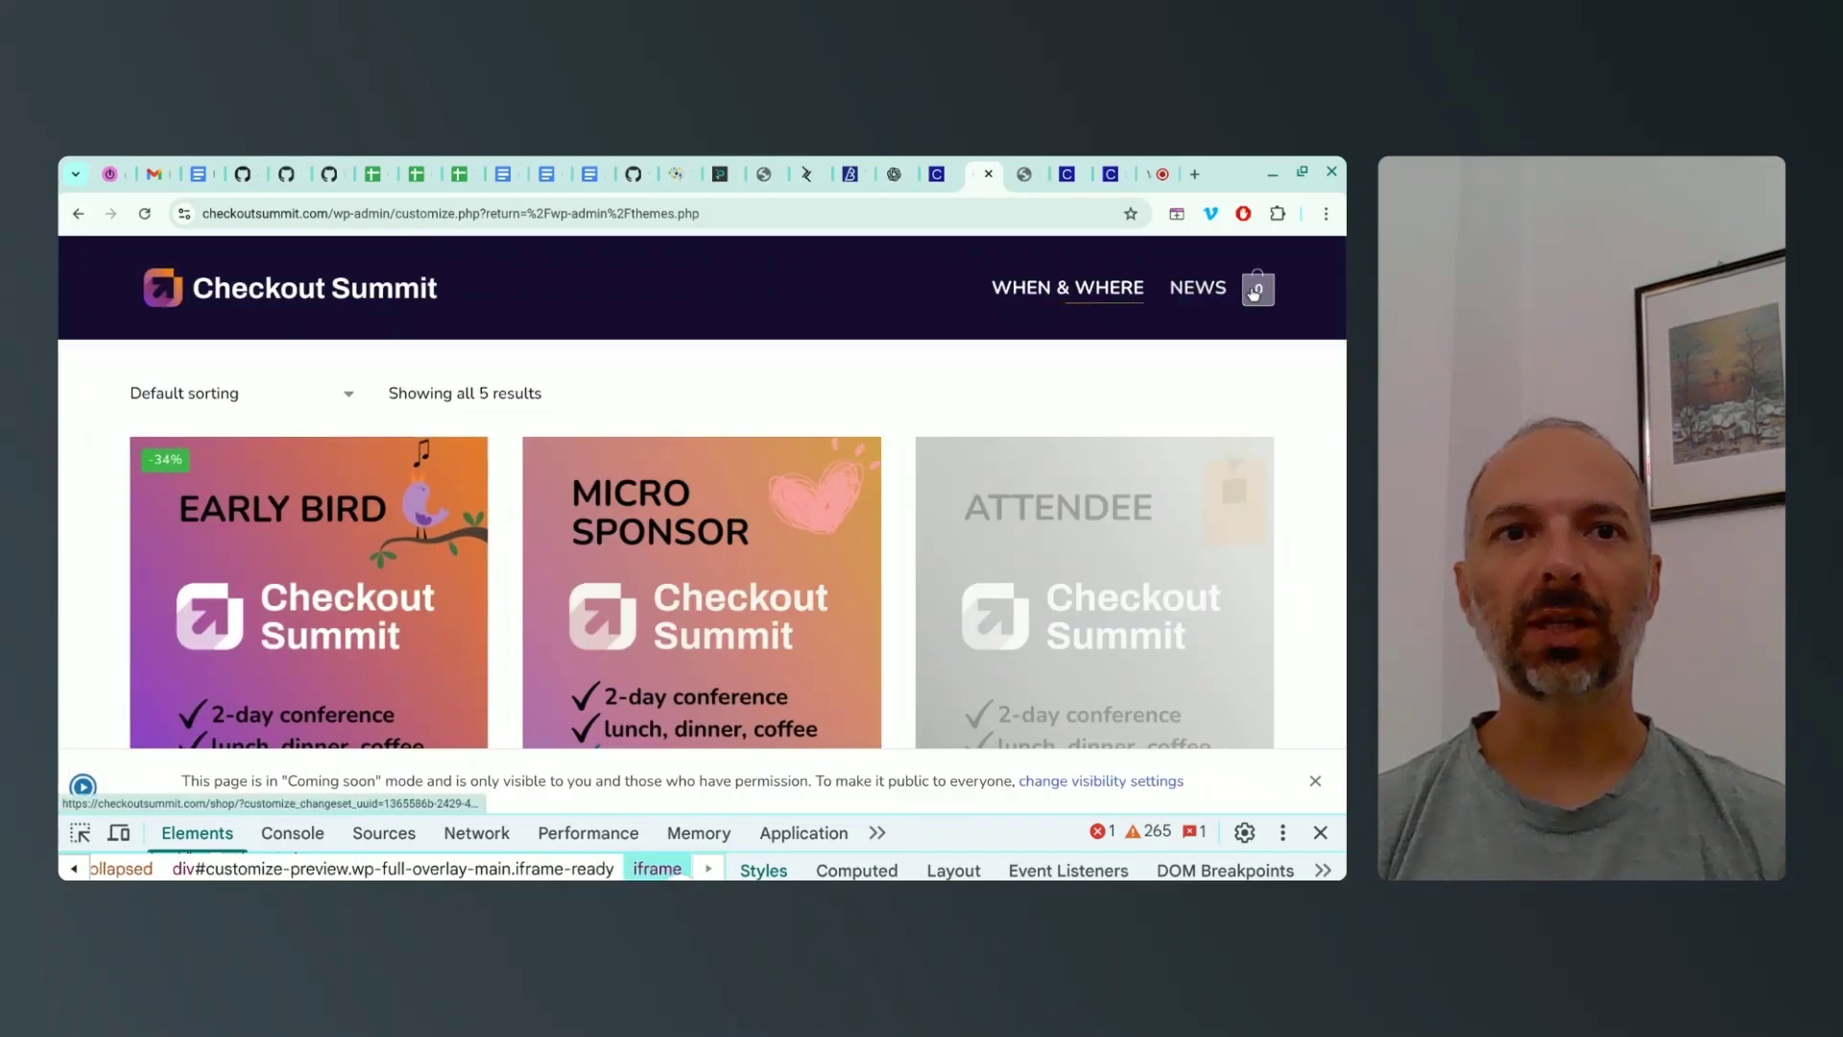
left_click(83, 785)
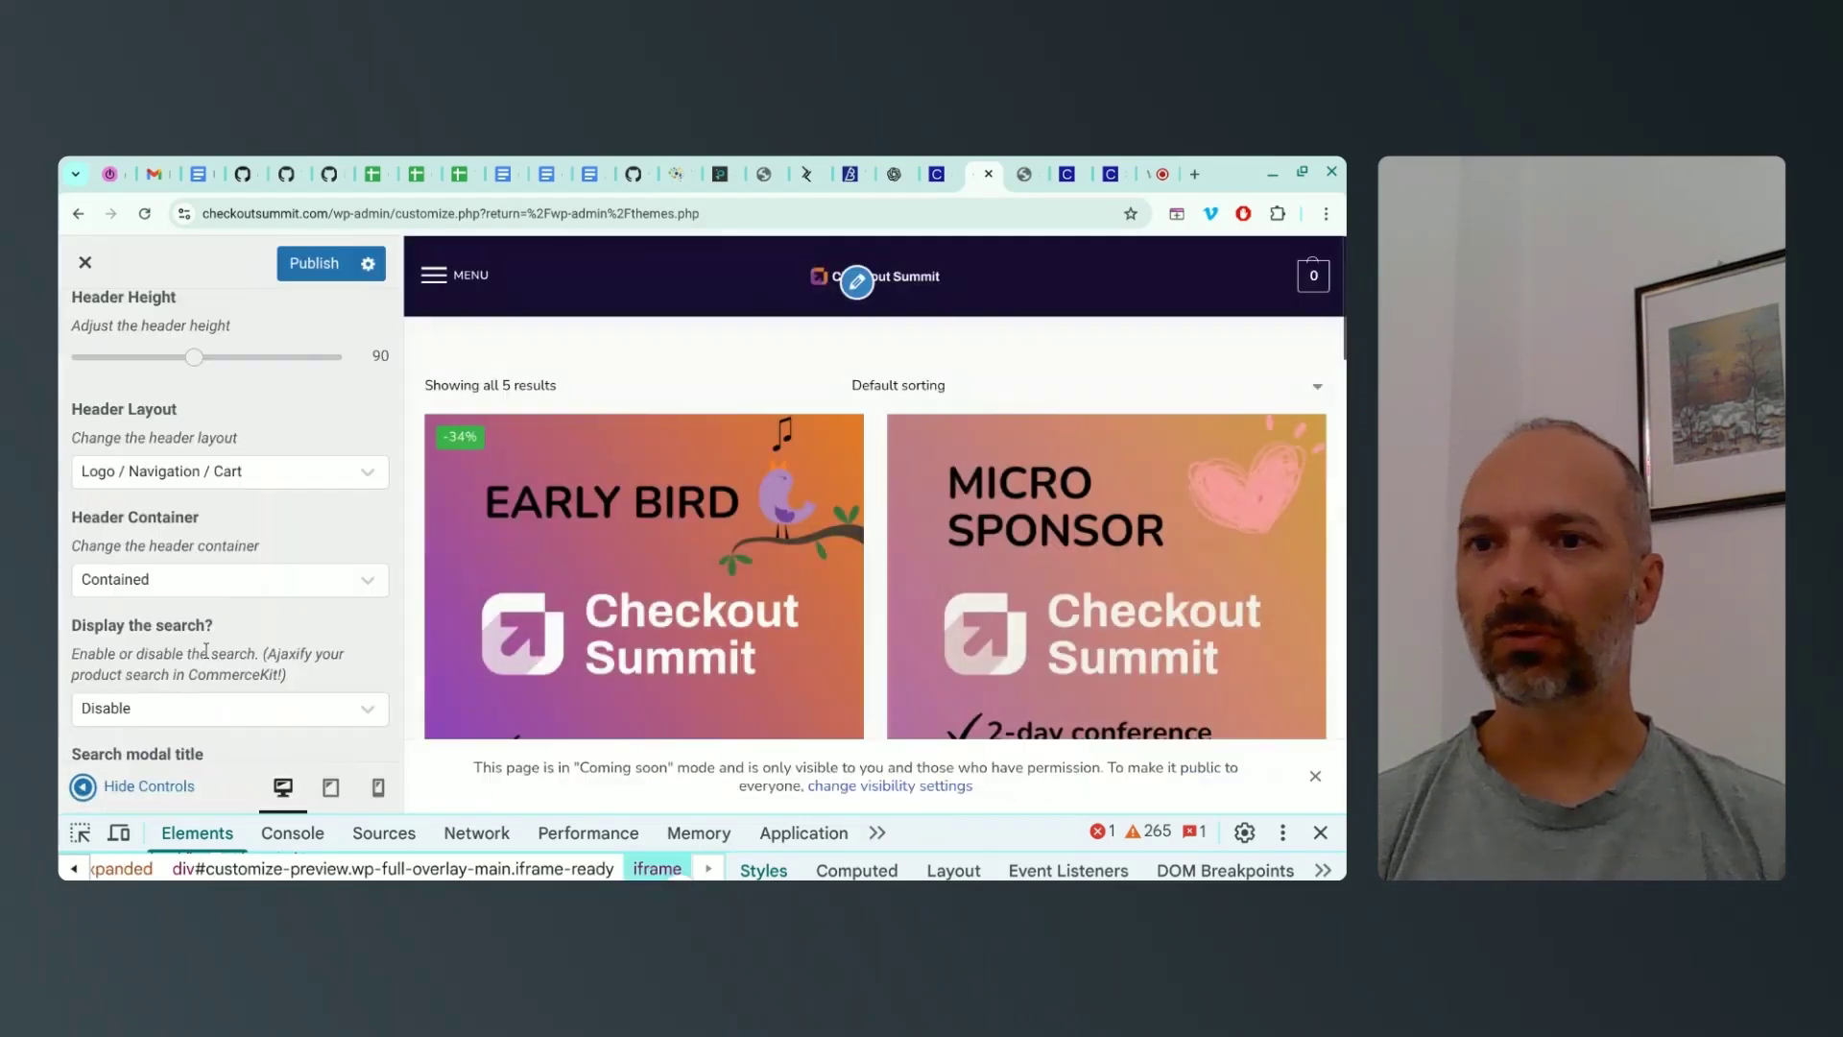
Review the header layout and container choices, along with the search, account icon and sticky navigation settings
left_click(198, 473)
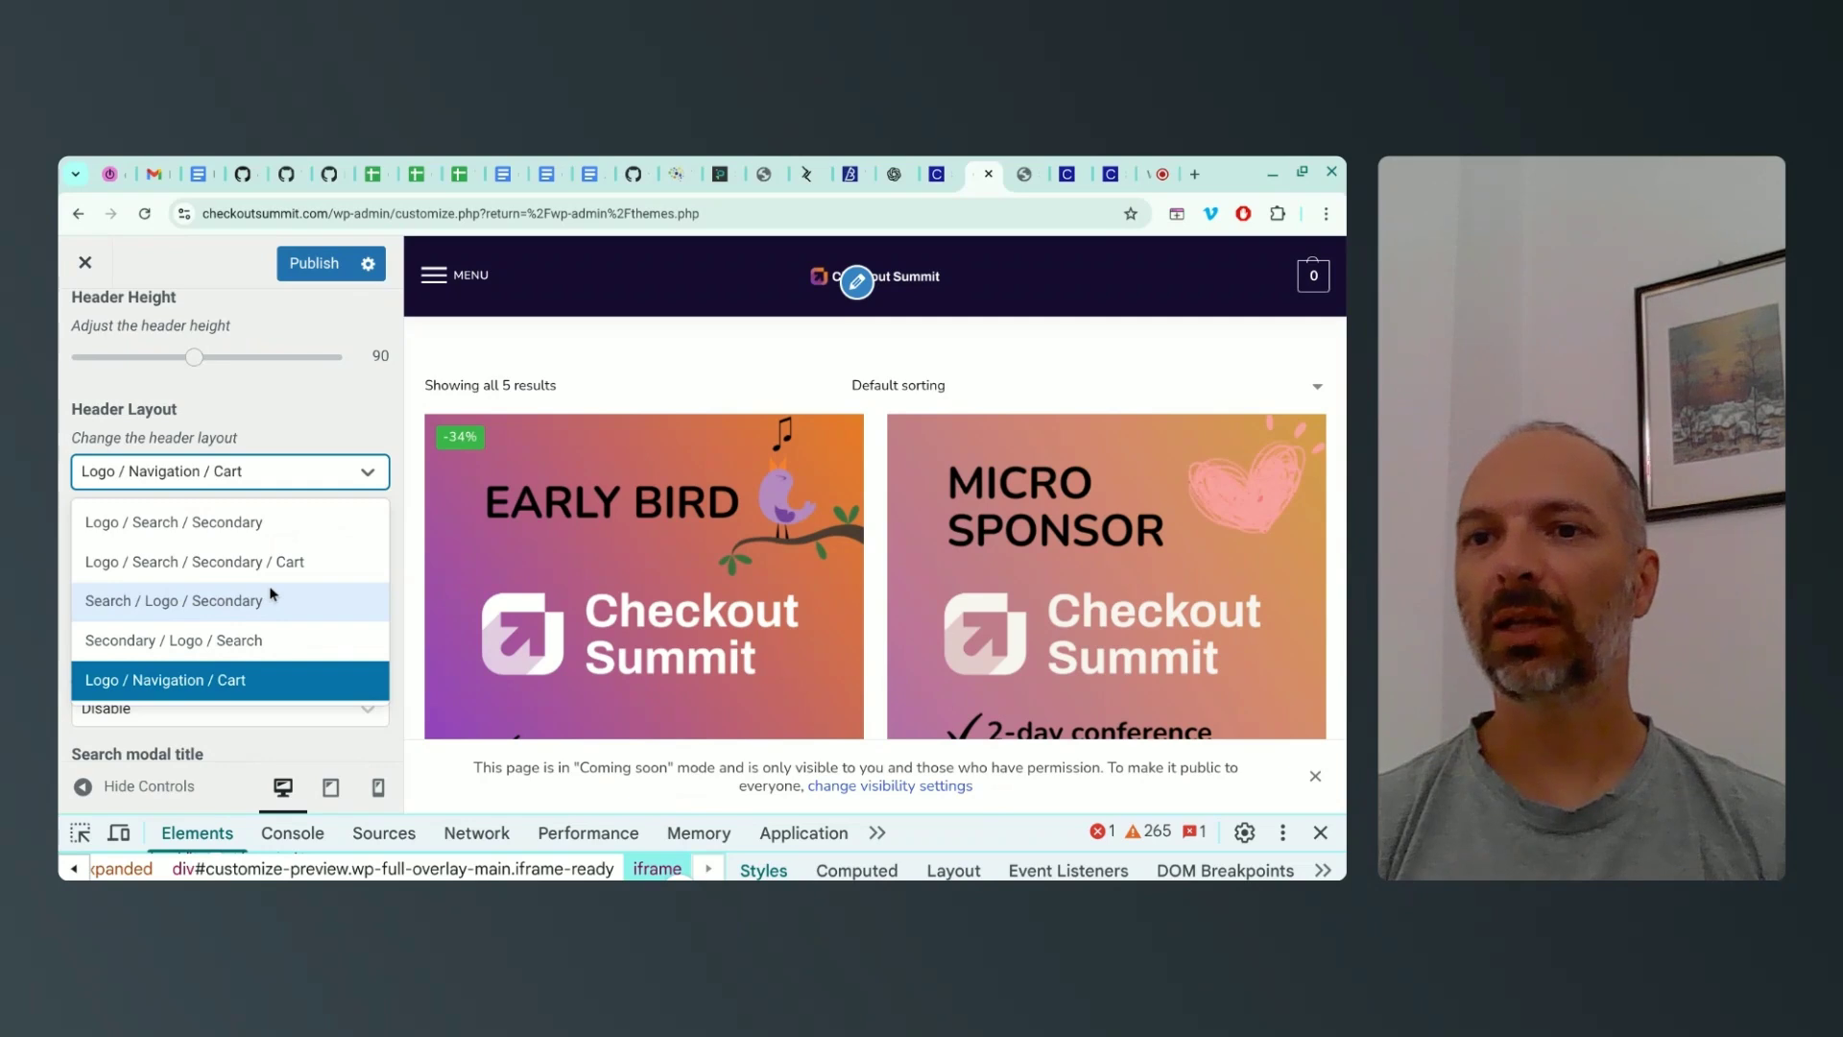
left_click(402, 477)
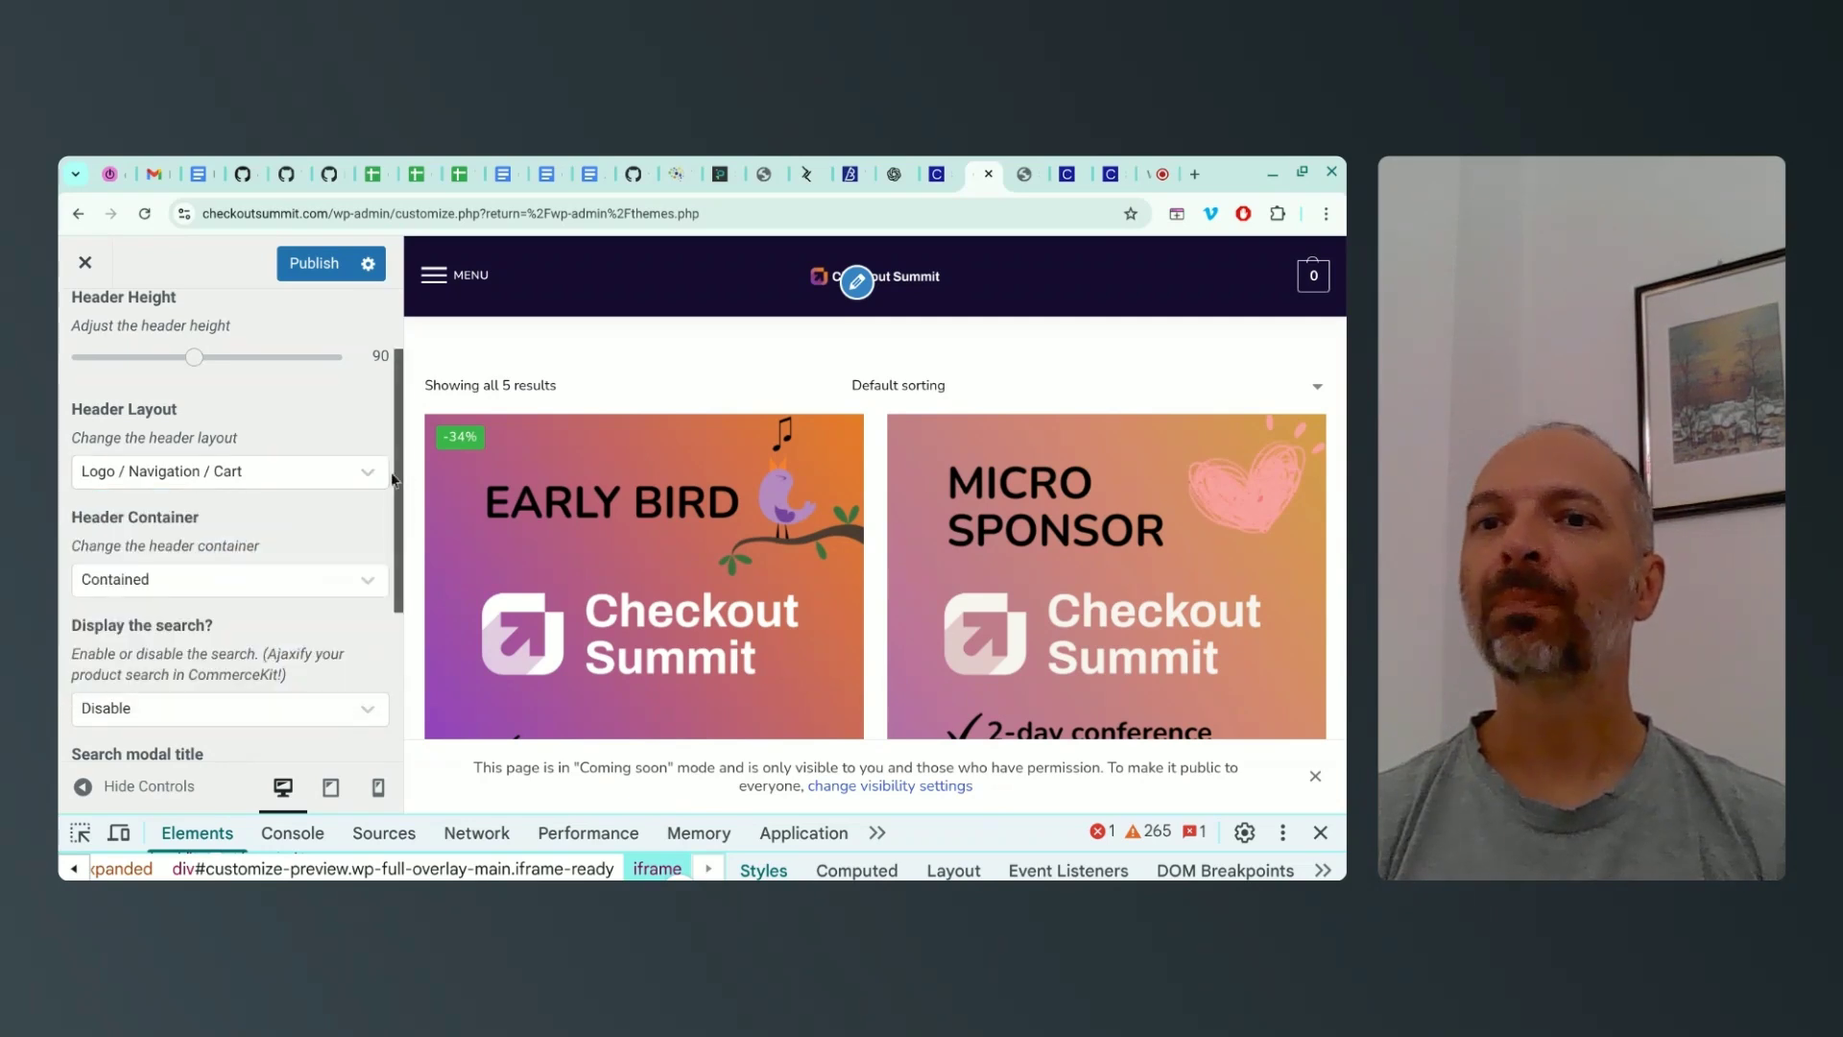
scroll(199, 476, "down", 1)
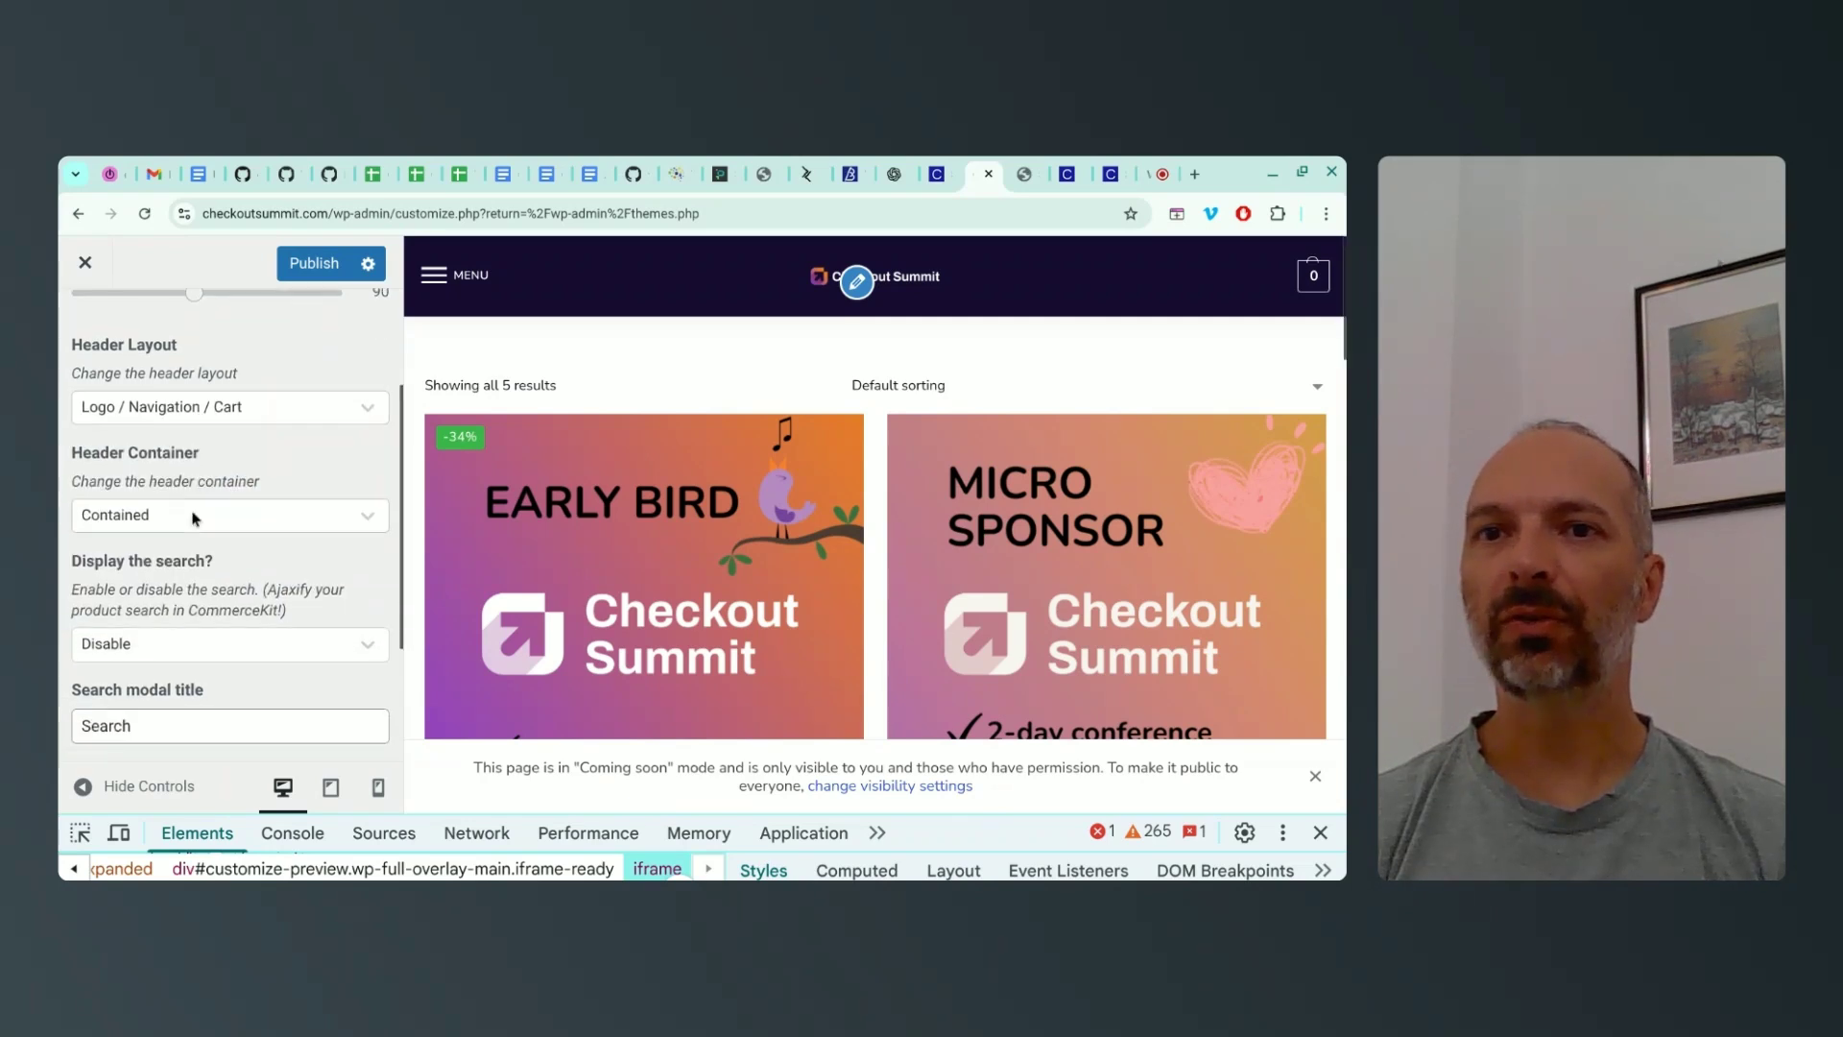
left_click(257, 499)
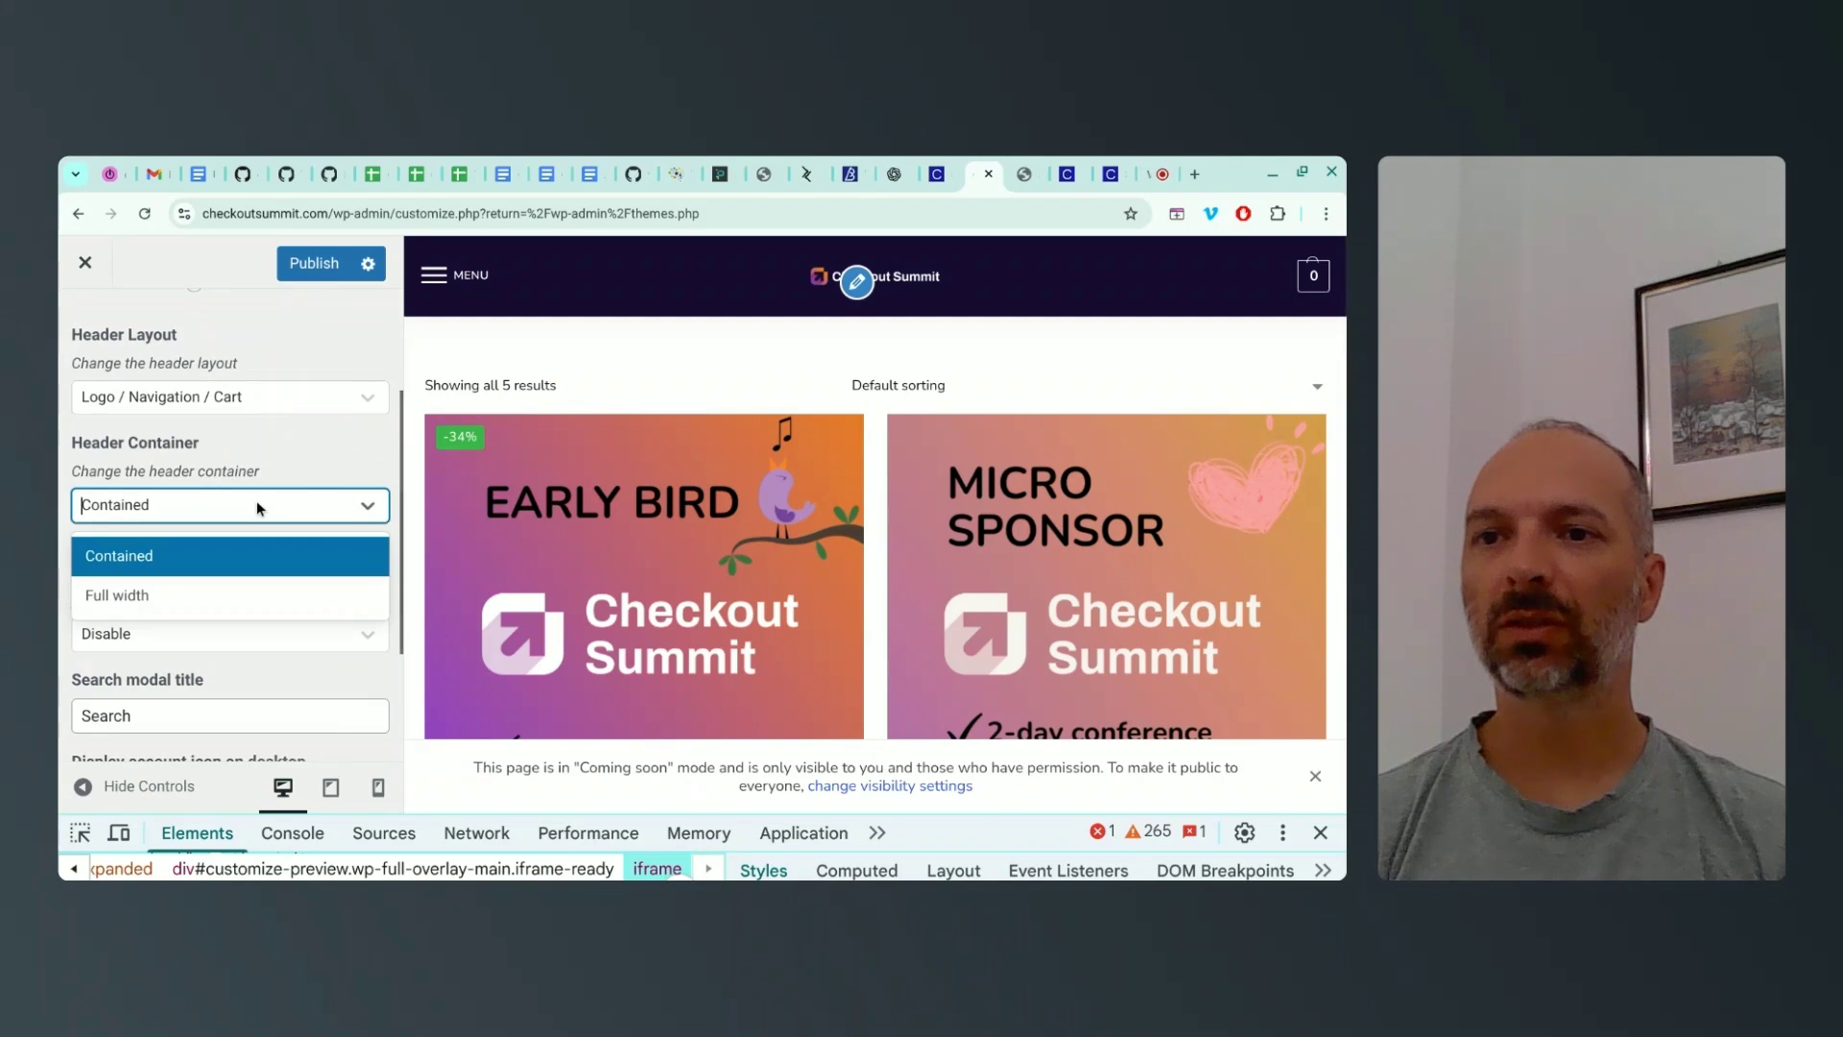
left_click(300, 472)
scroll(301, 472, "down", 2)
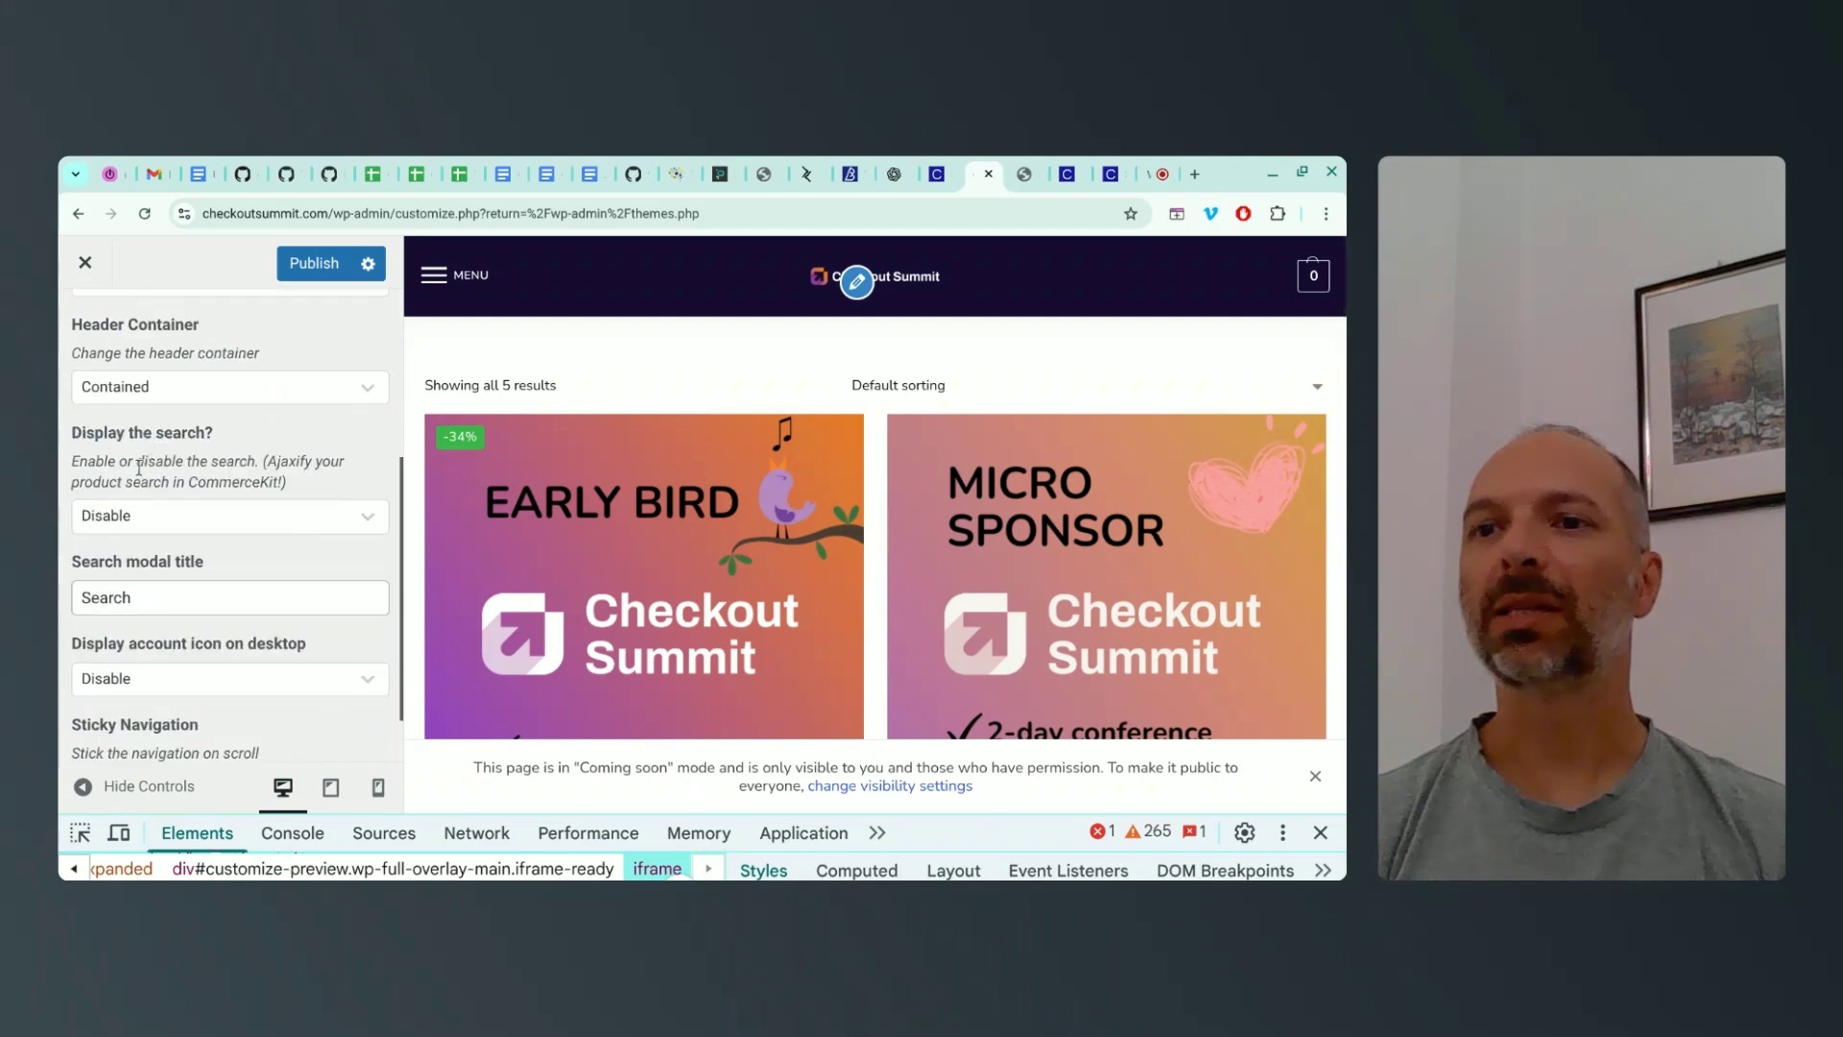
scroll(220, 521, "down", 1)
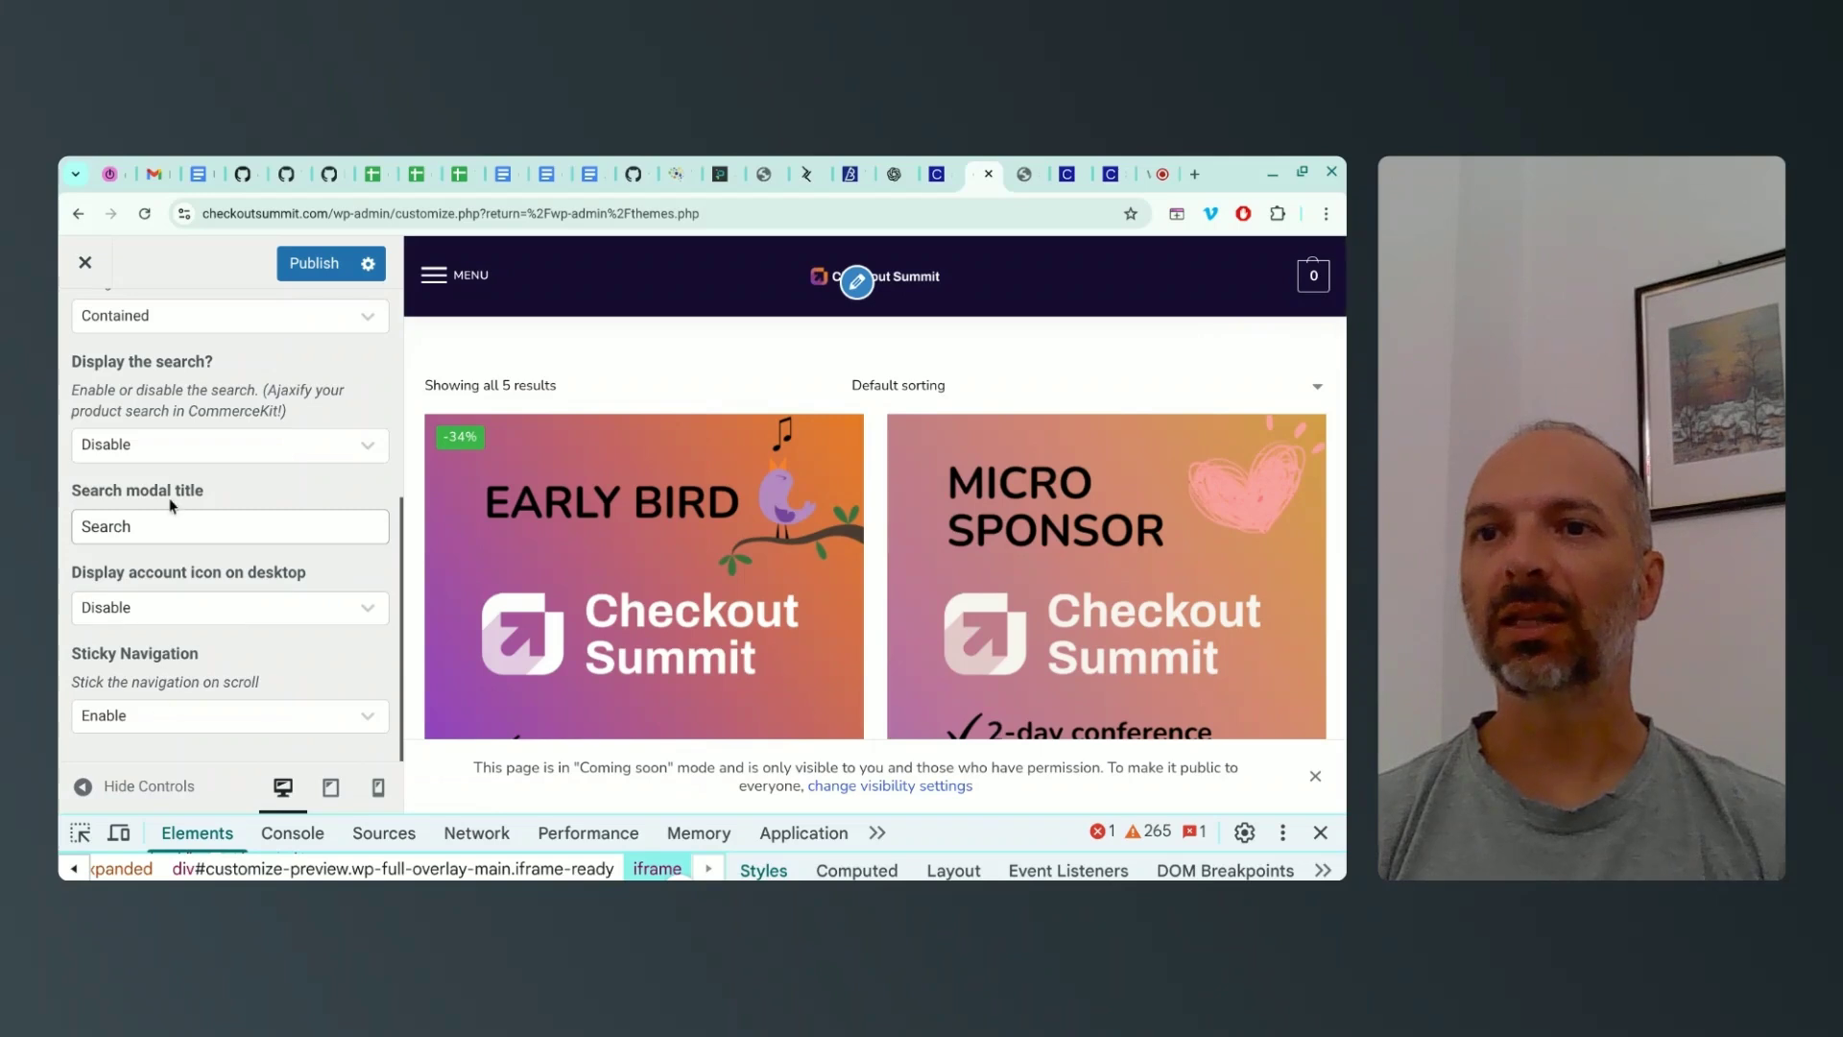
scroll(173, 507, "up", 4)
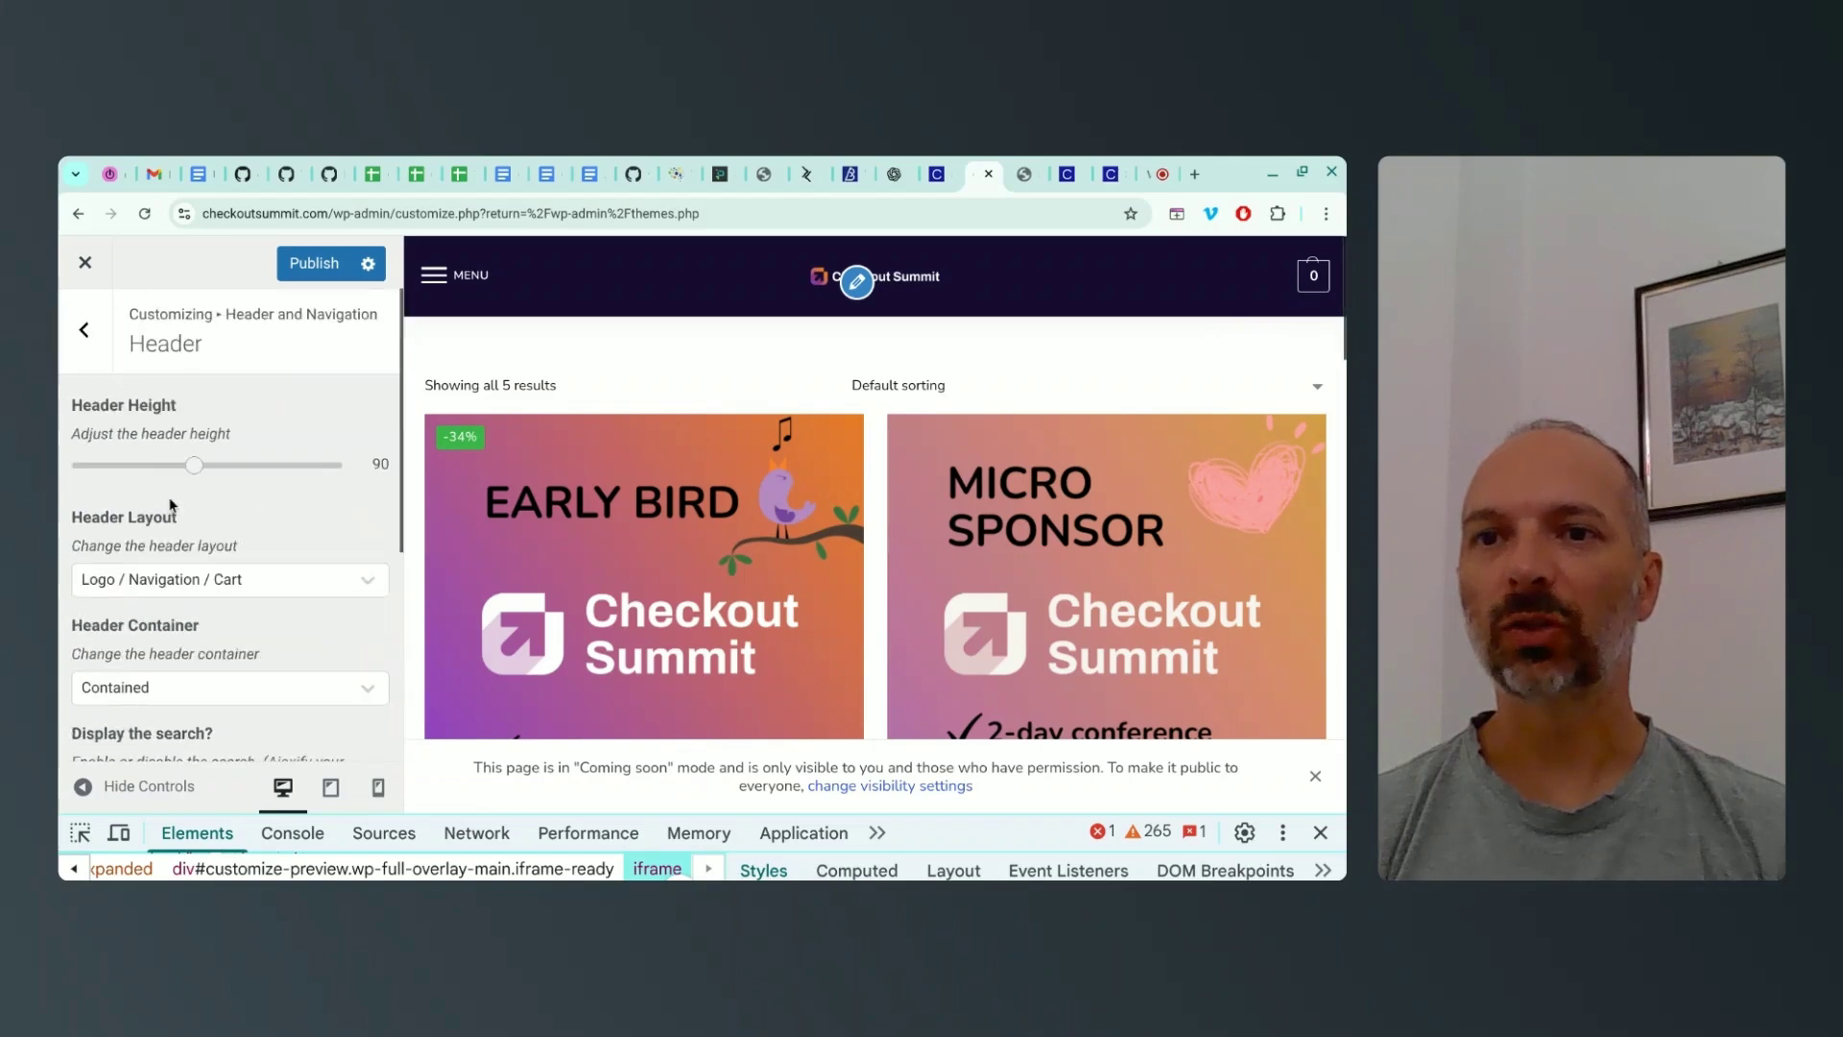
Leave the Header settings and review the available font presets in the Typography settings
left_click(86, 333)
left_click(213, 528)
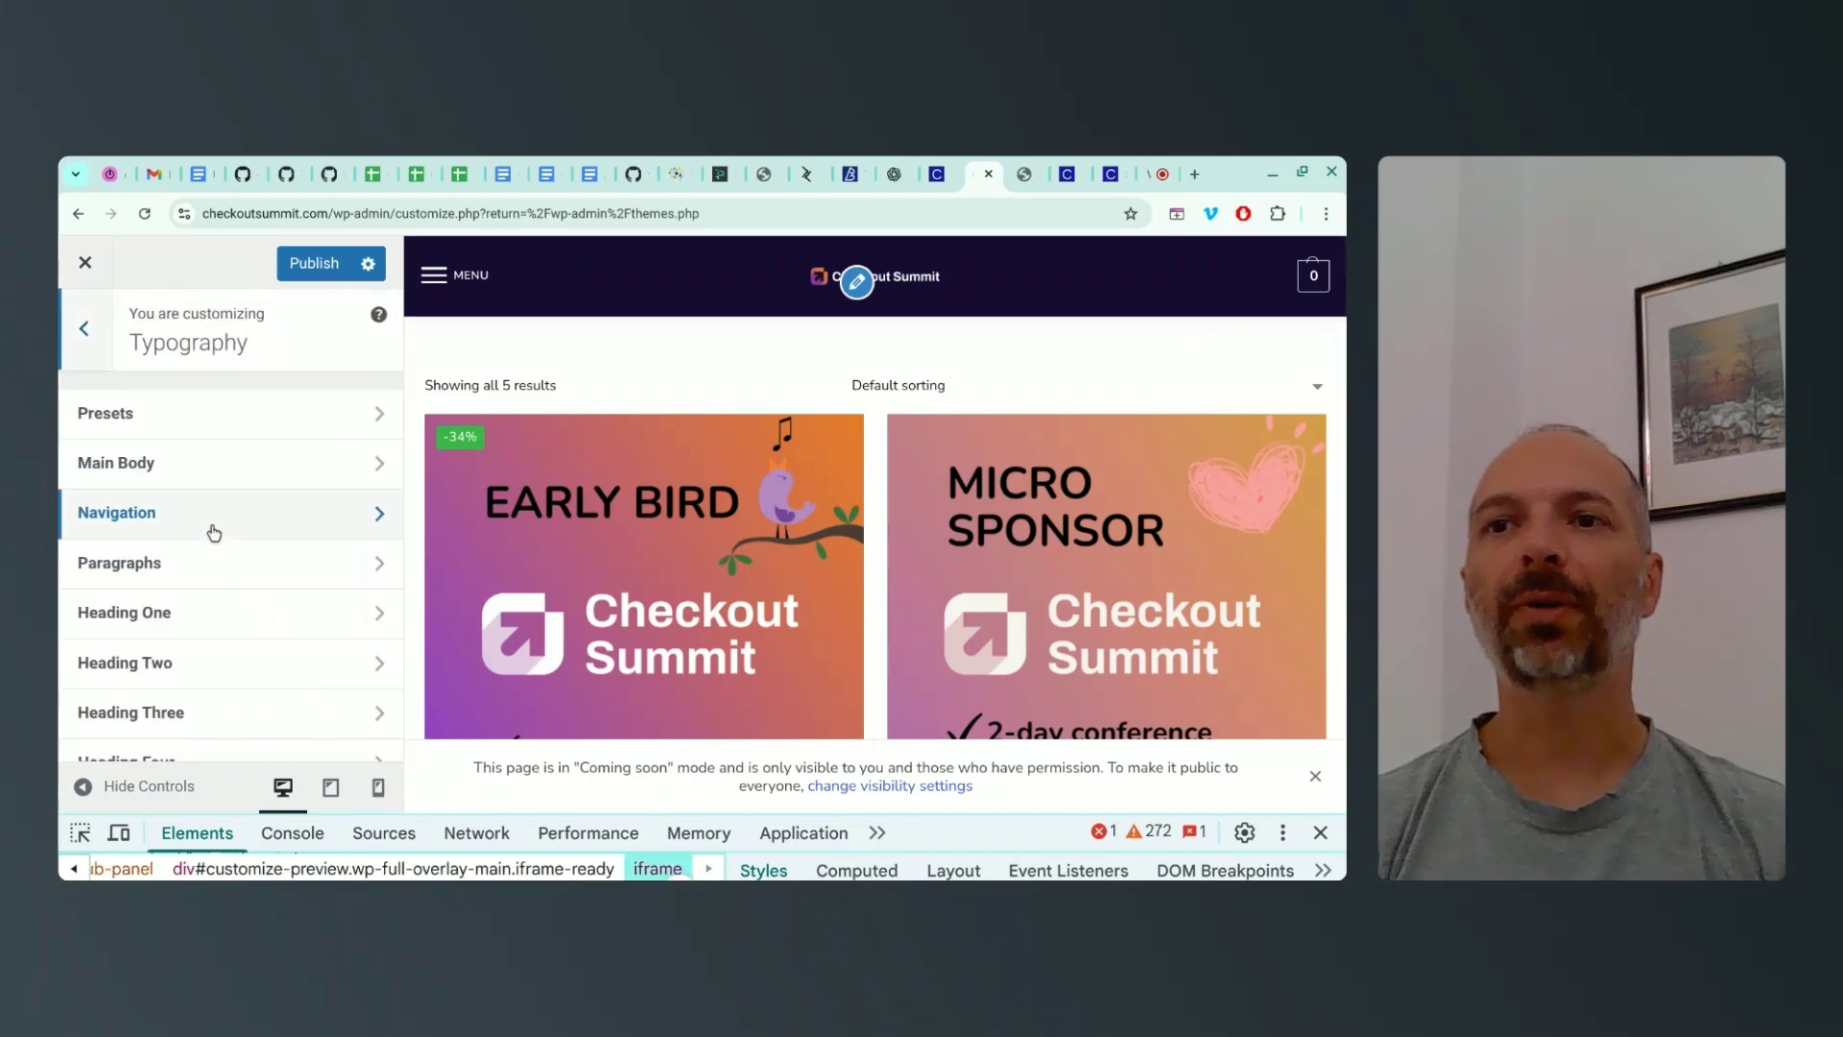
left_click(176, 419)
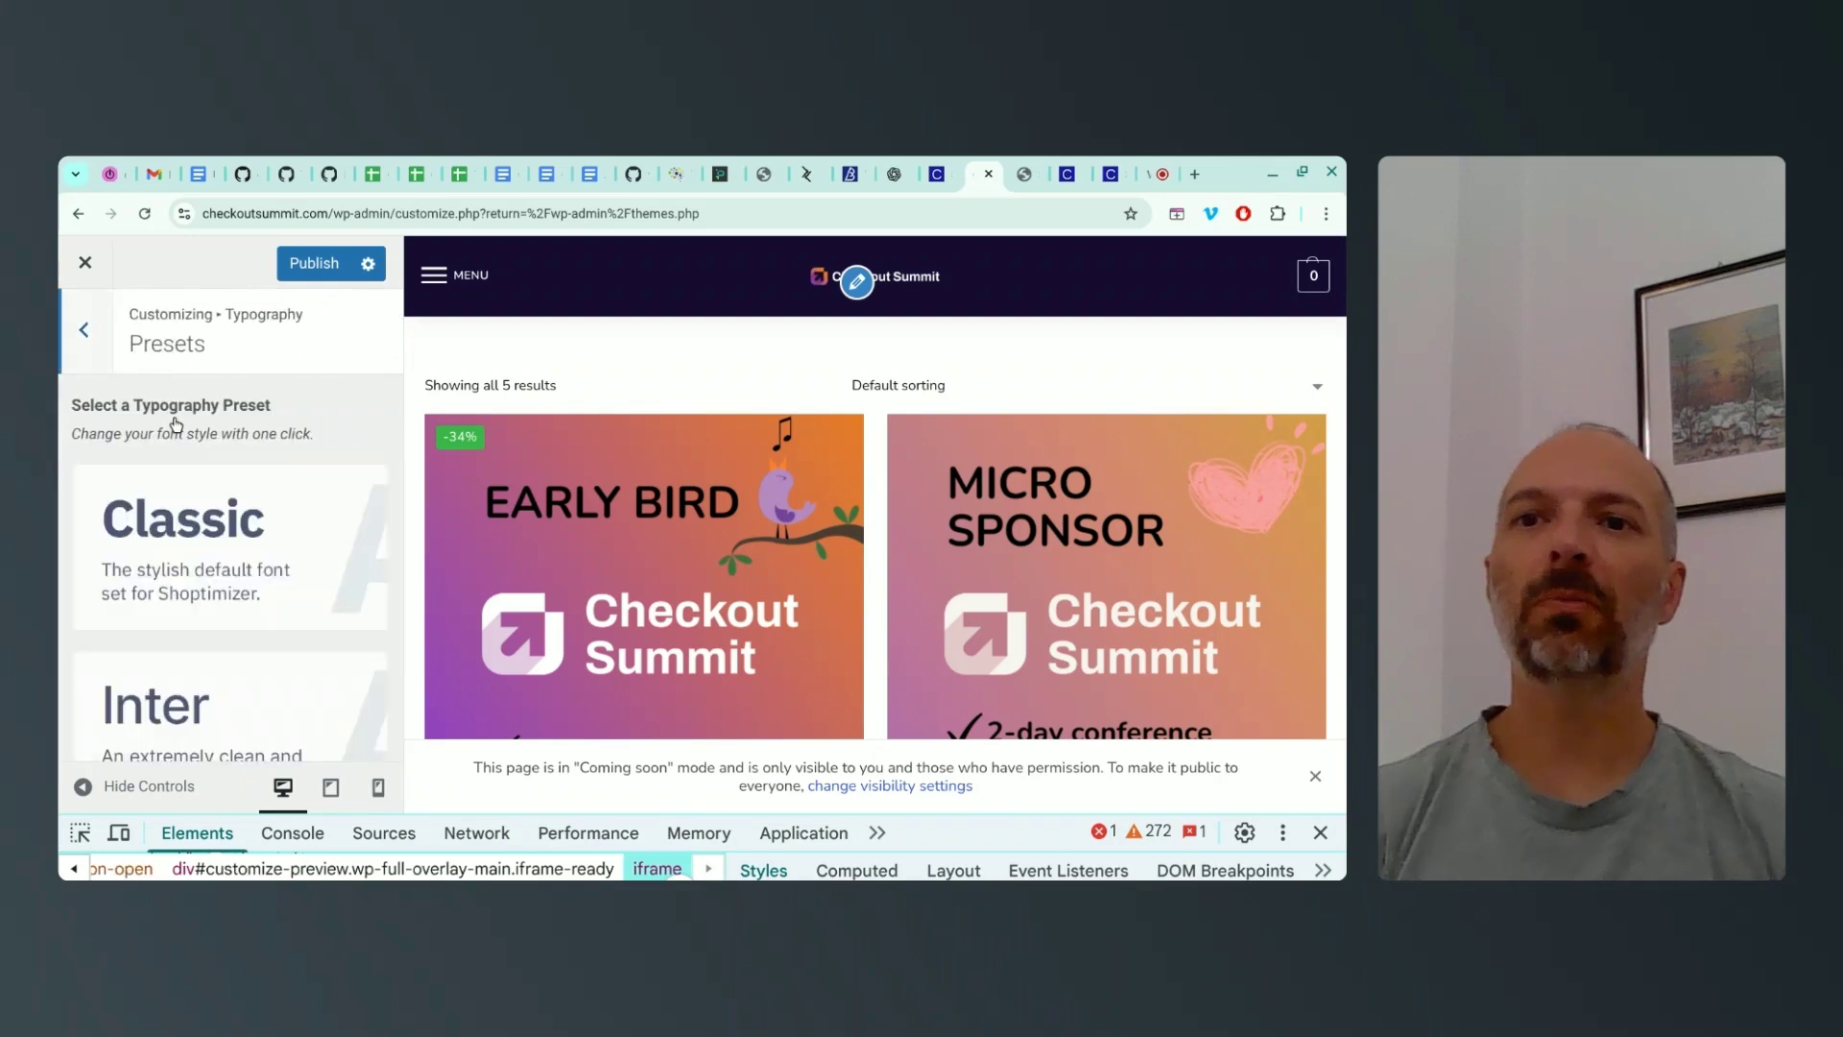
scroll(178, 417, "down", 3)
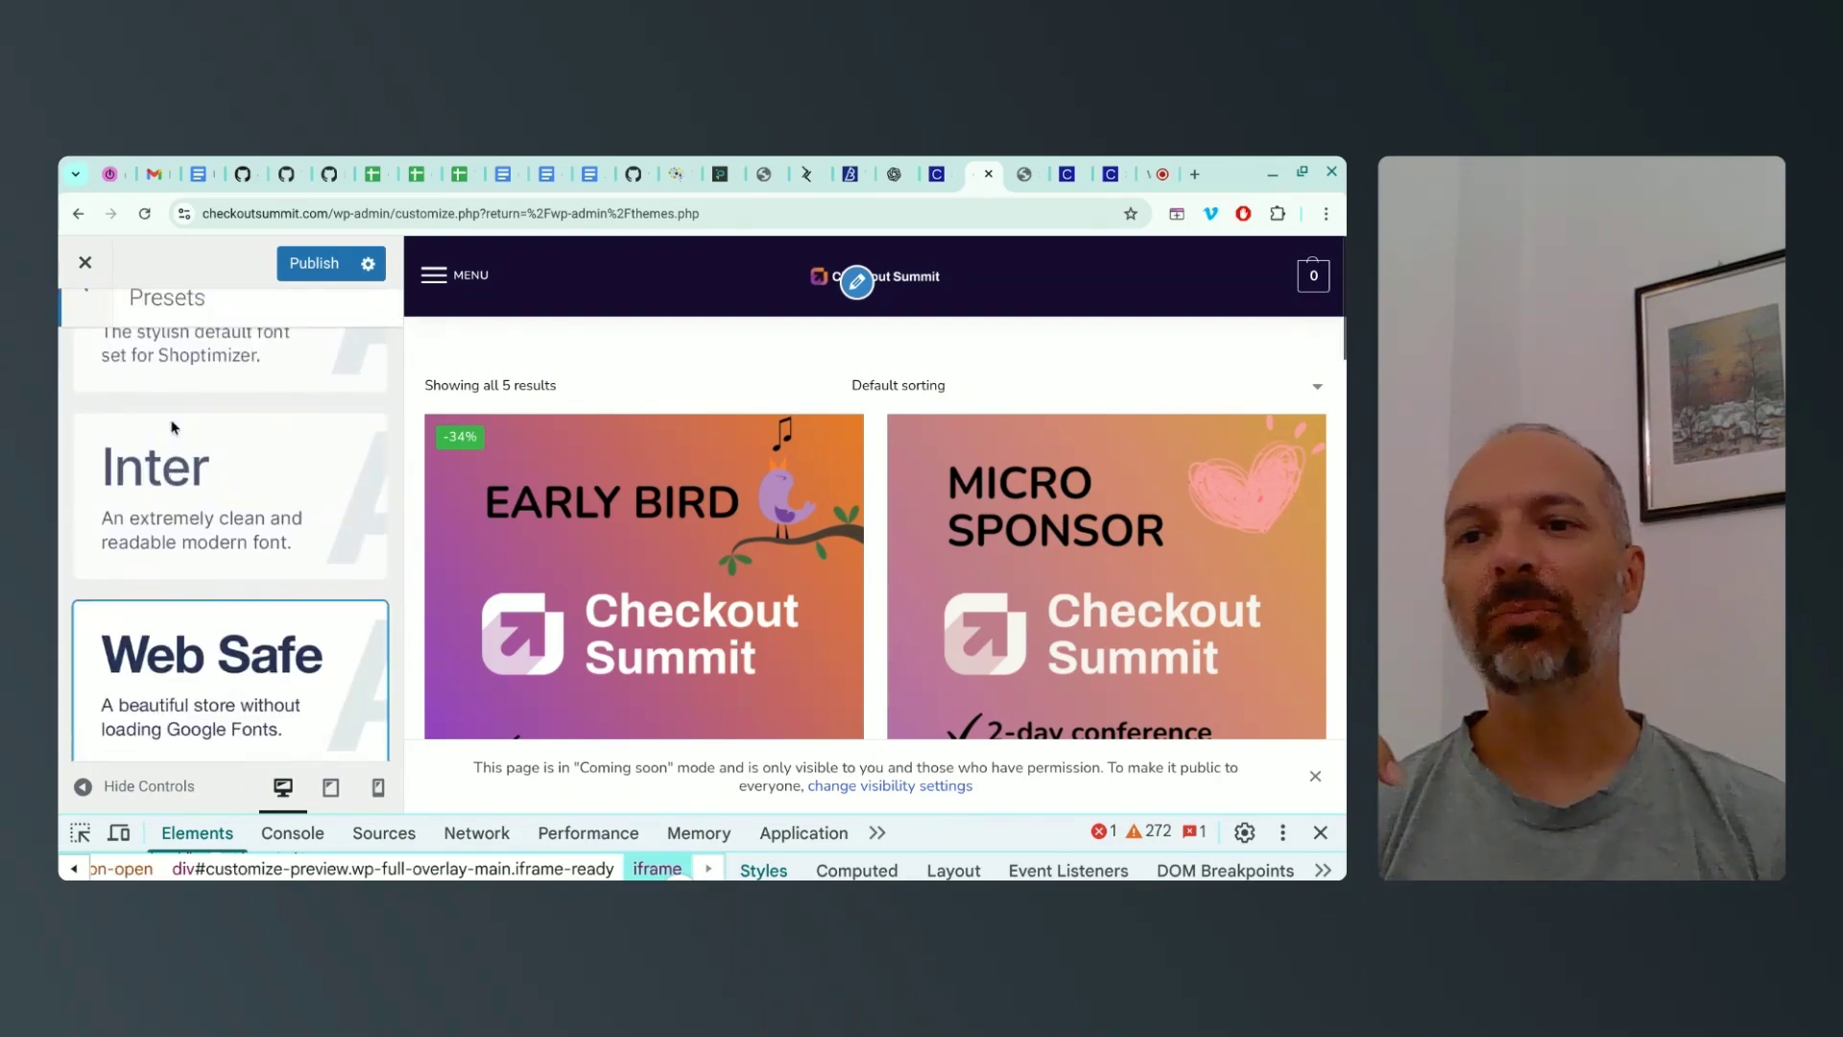
scroll(169, 422, "up", 3)
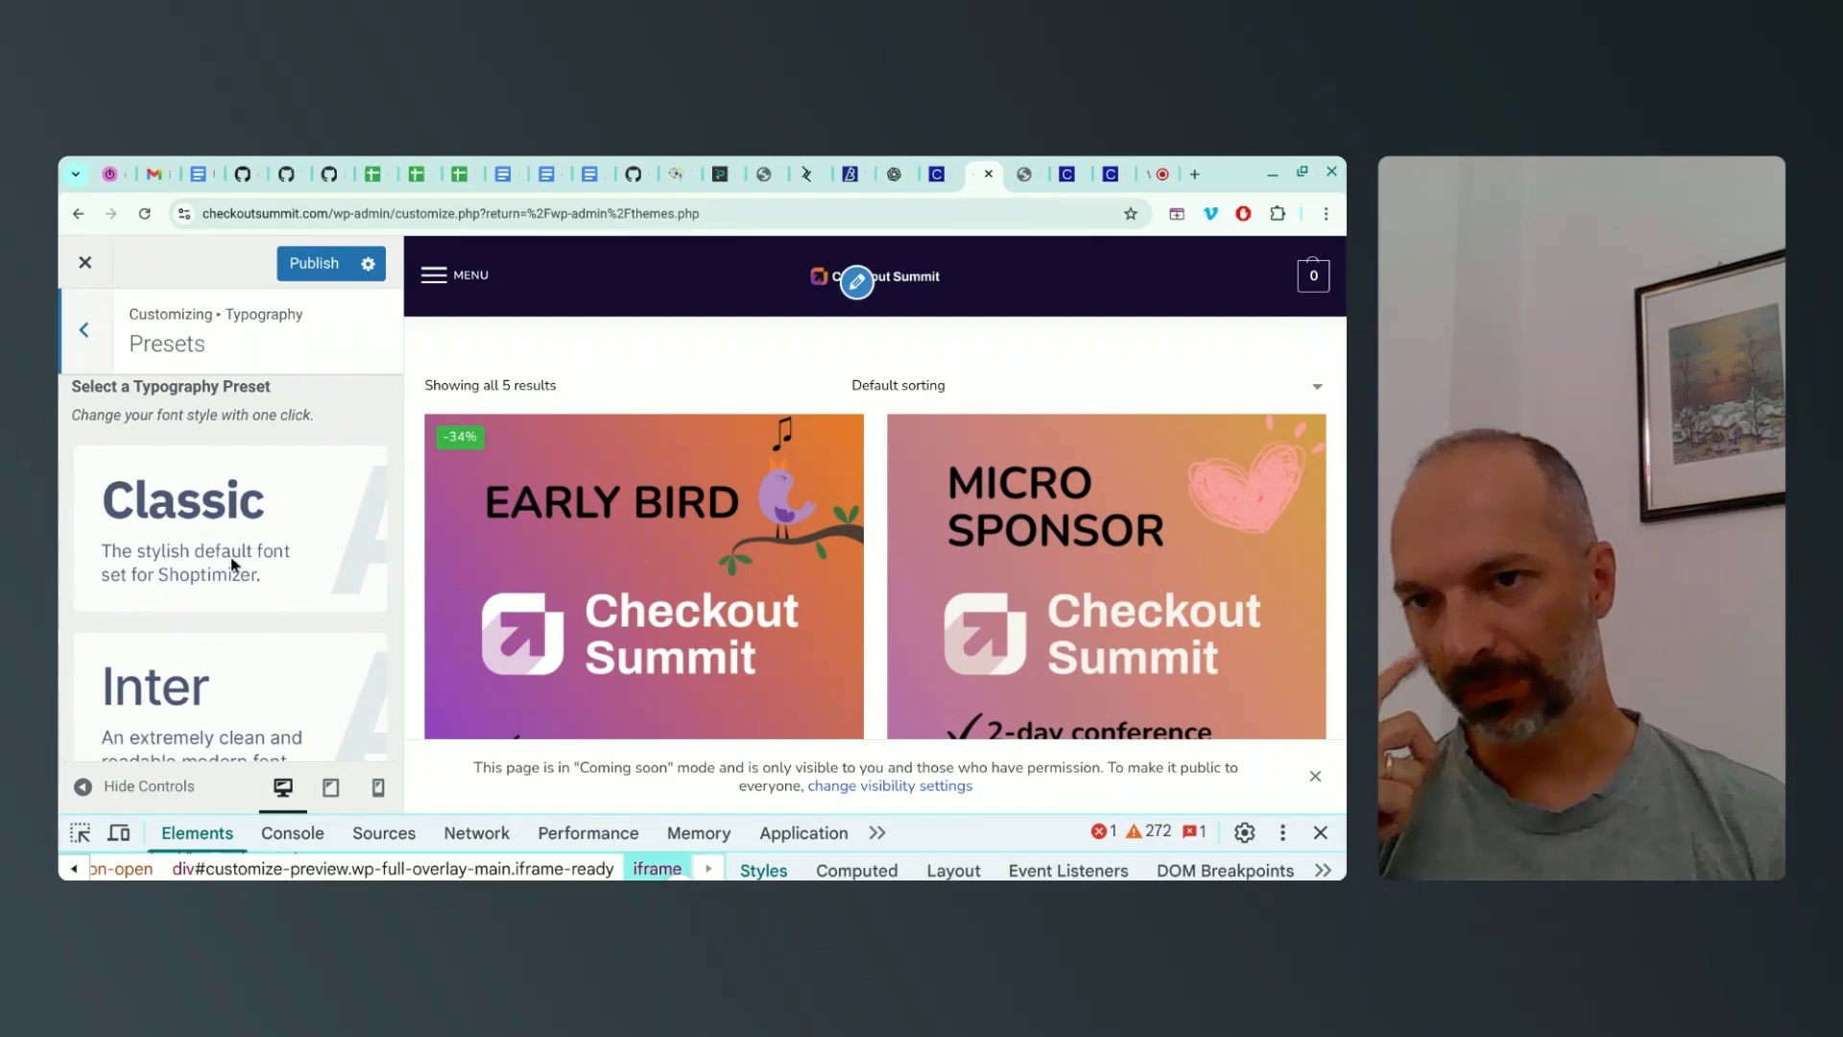
Review the Classic, Inter and Web Safe typography presets, then look through the full list of Typography sections
scroll(234, 564, "down", 3)
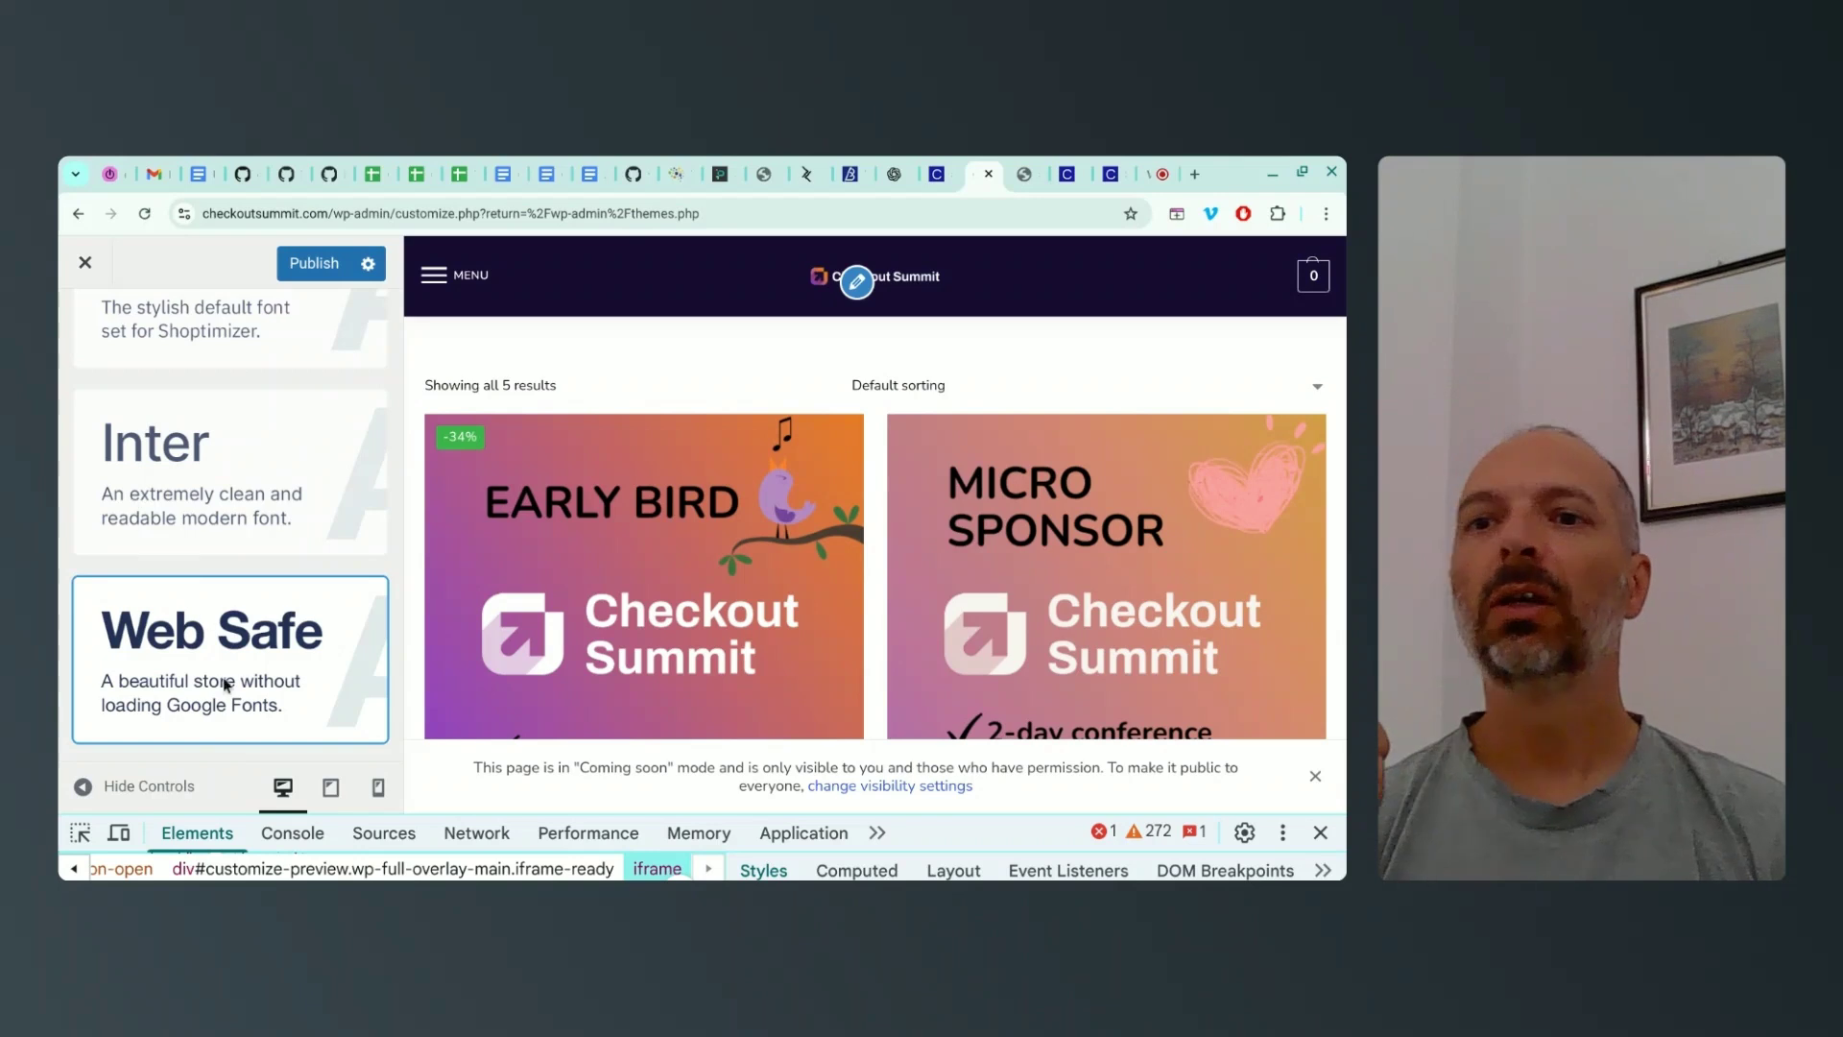
scroll(239, 655, "down", 1)
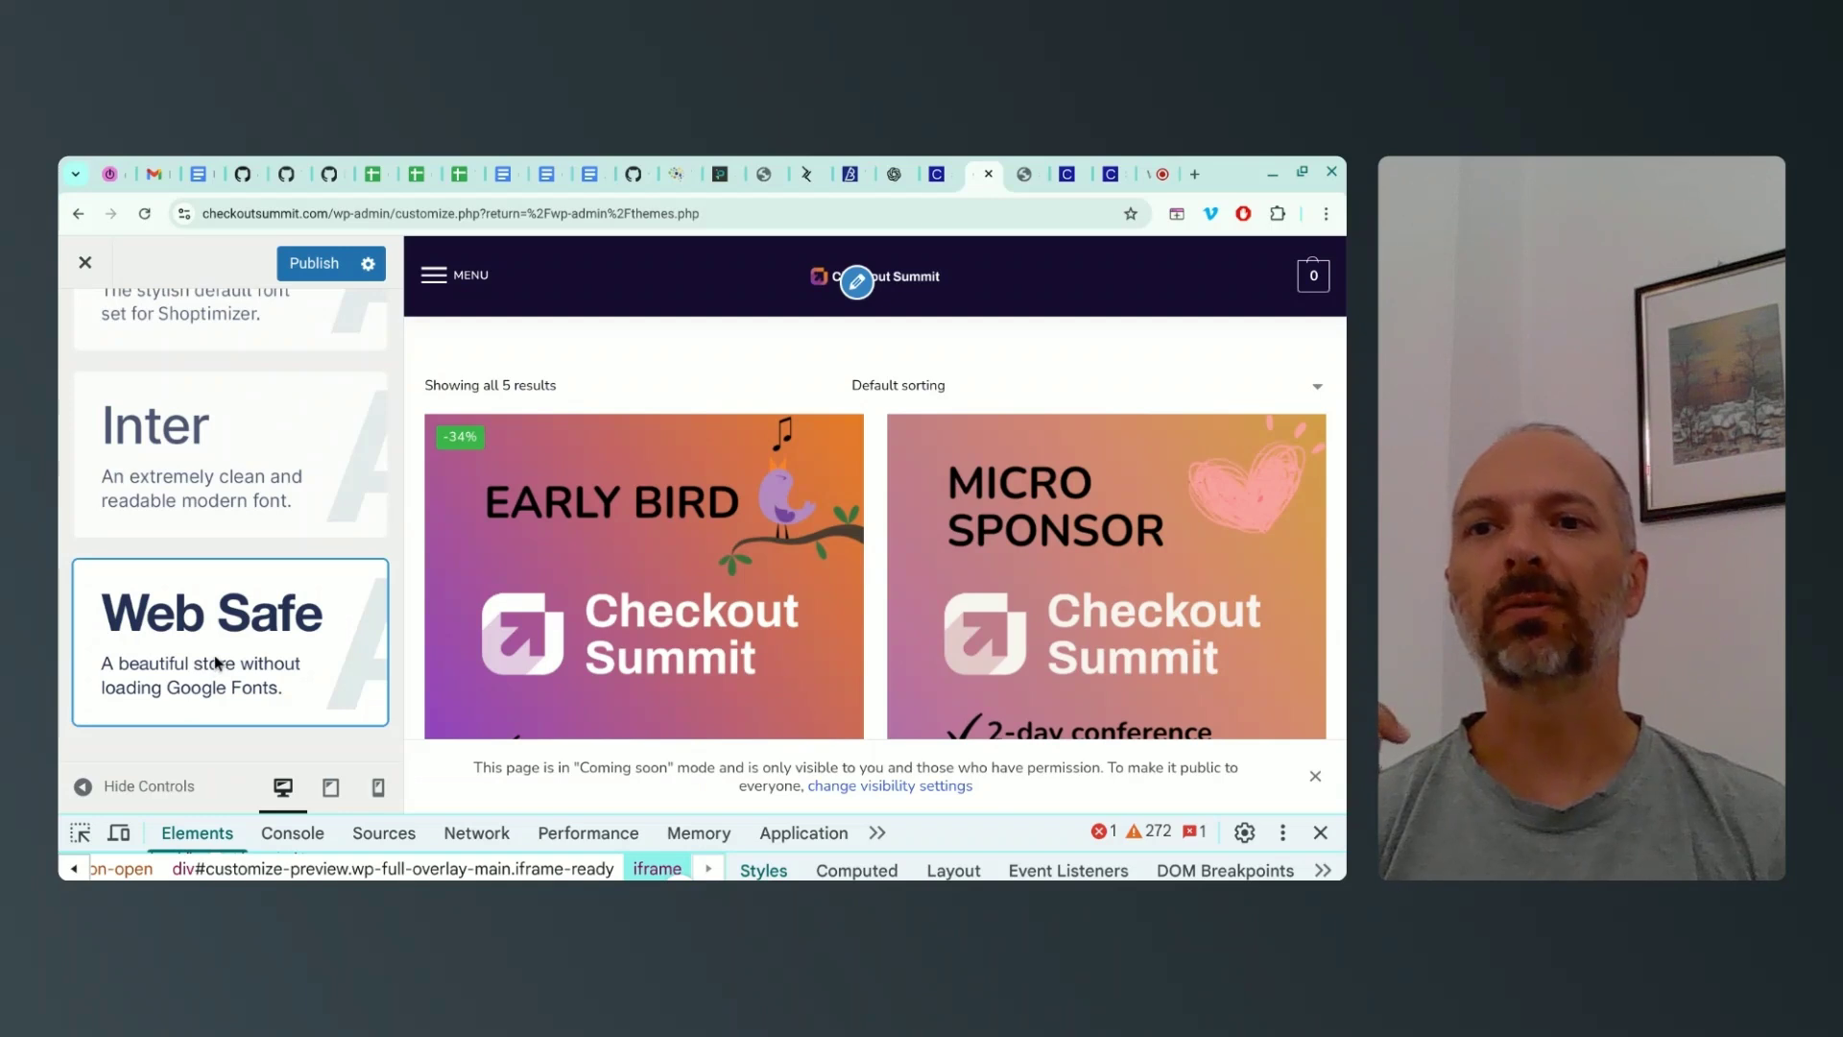
scroll(192, 494, "up", 3)
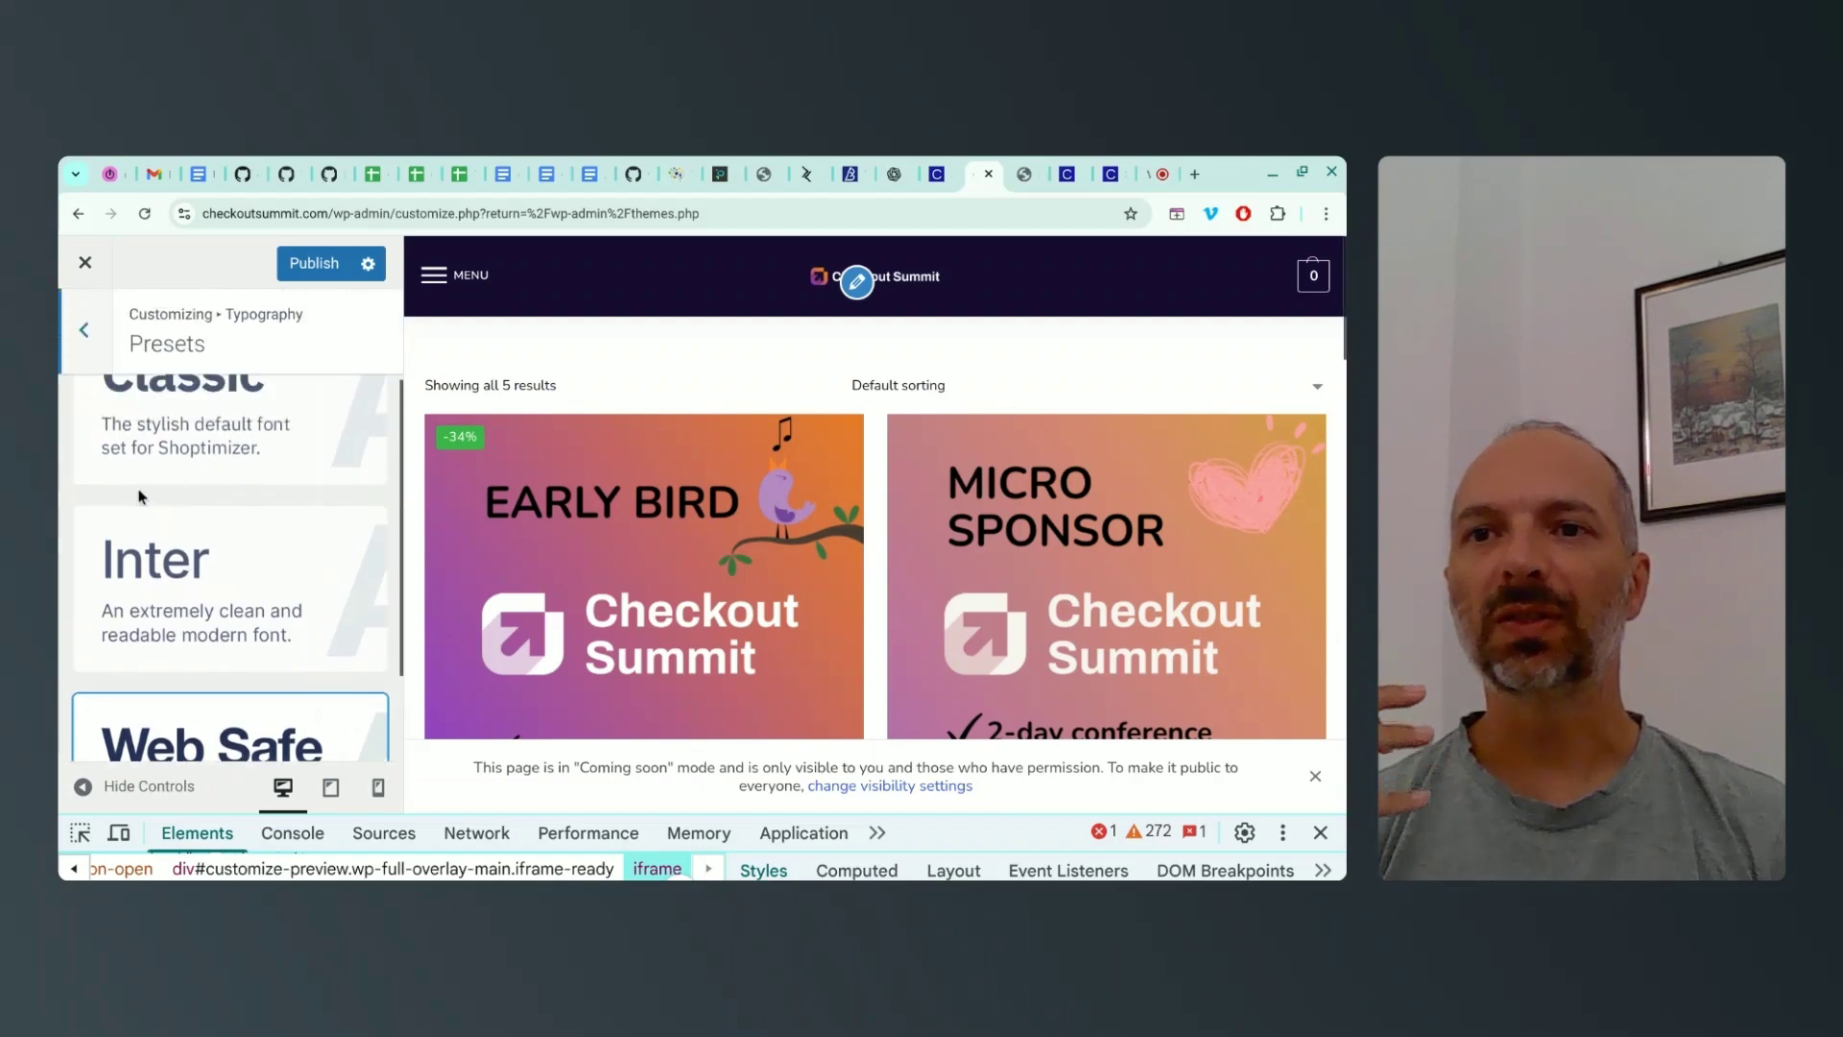
scroll(248, 475, "up", 2)
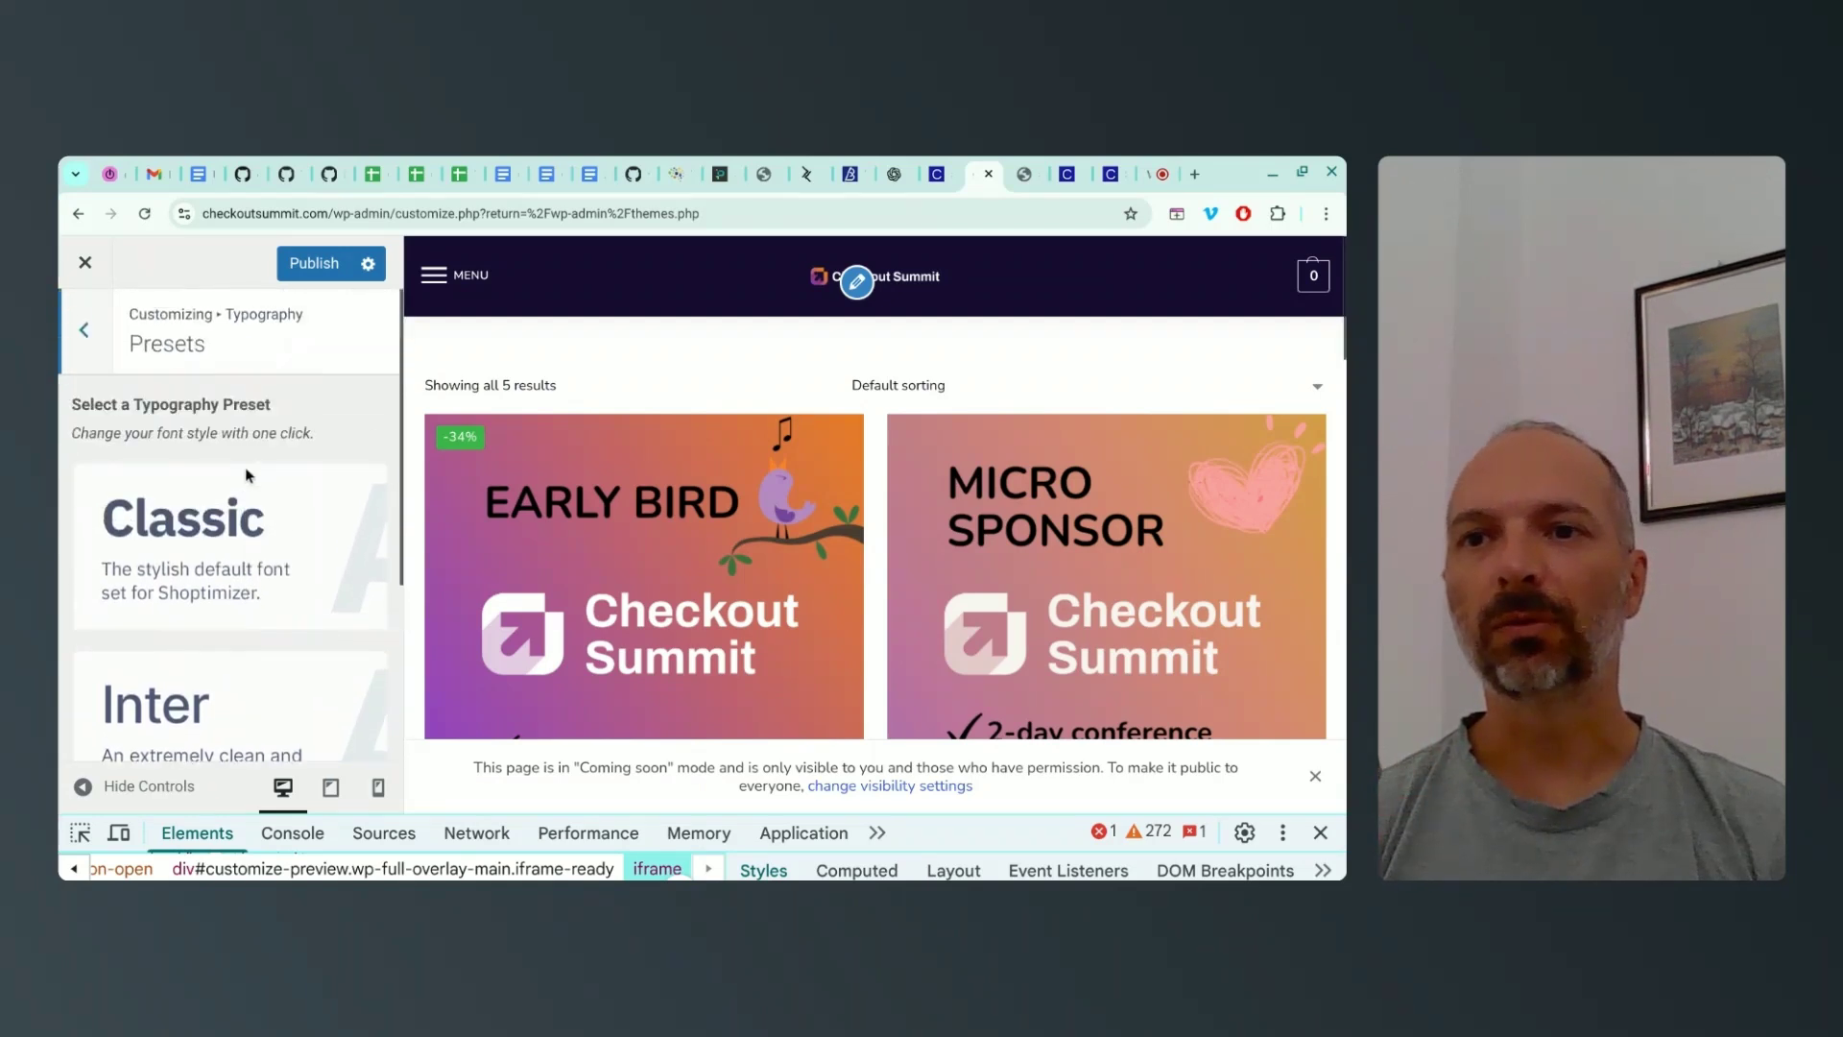
left_click(89, 332)
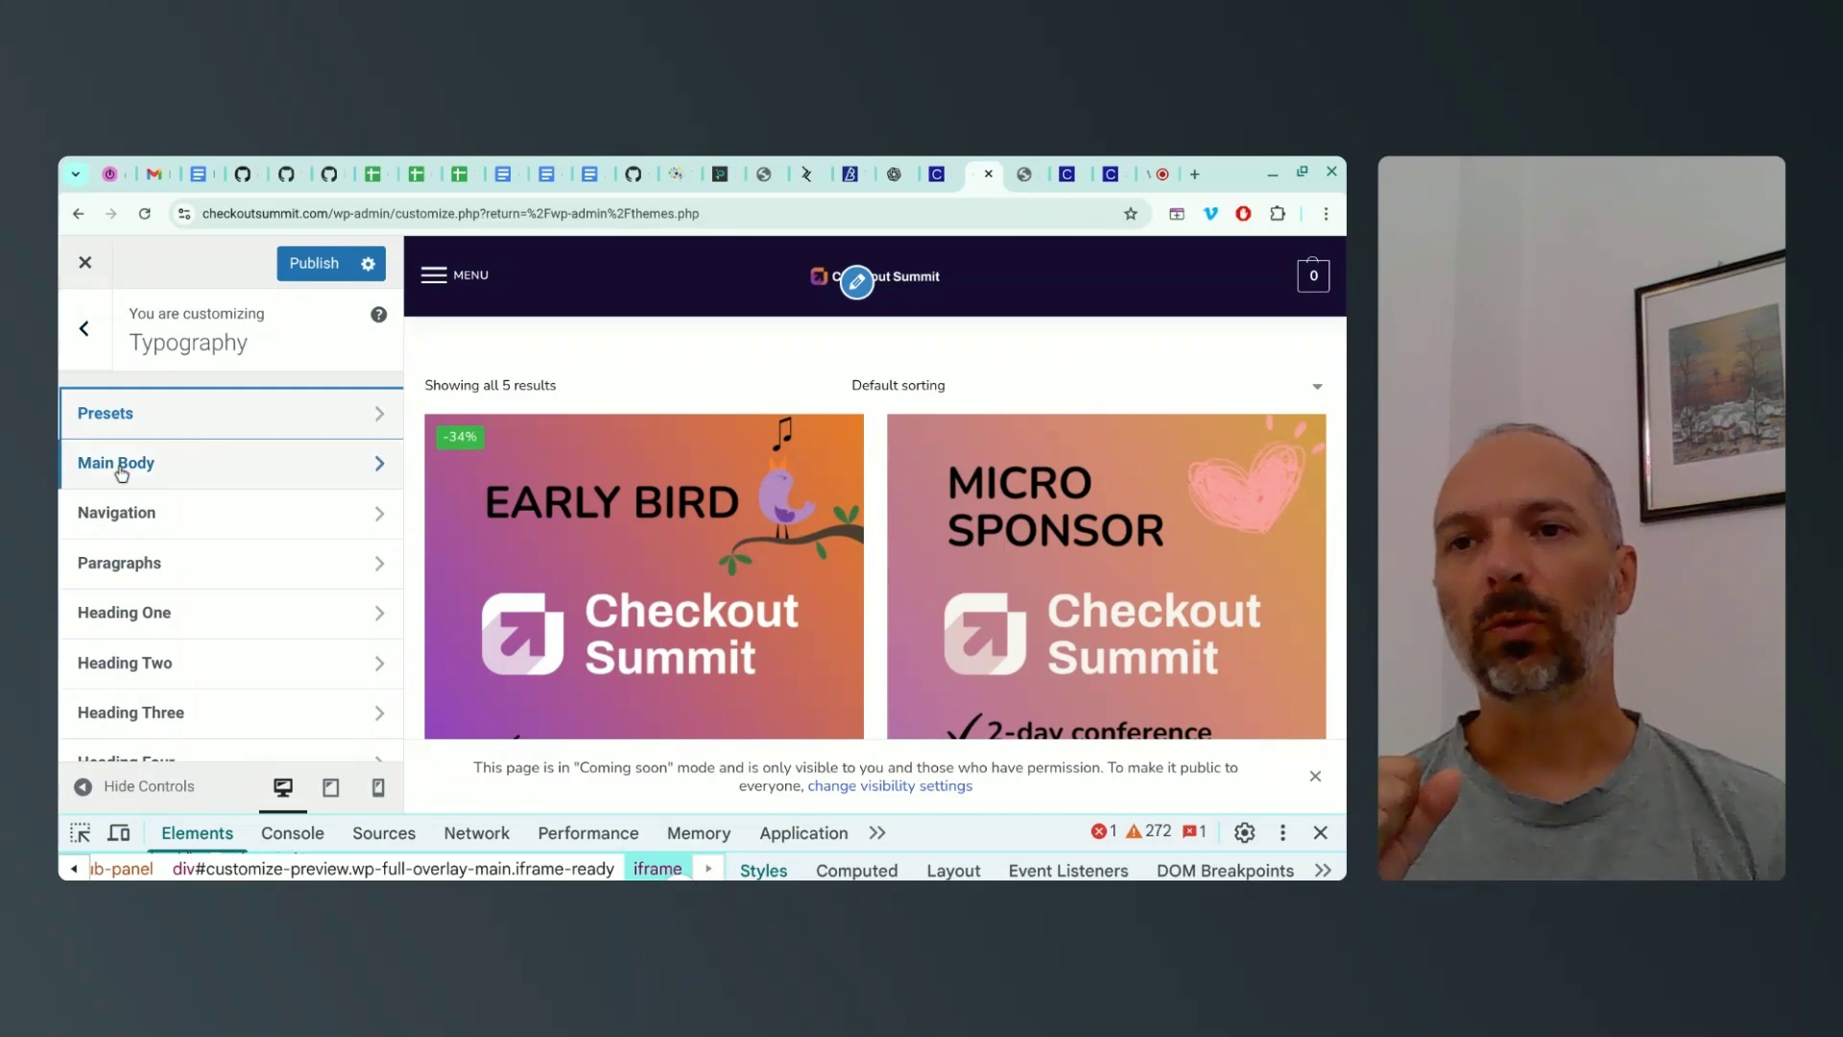
scroll(100, 537, "down", 2)
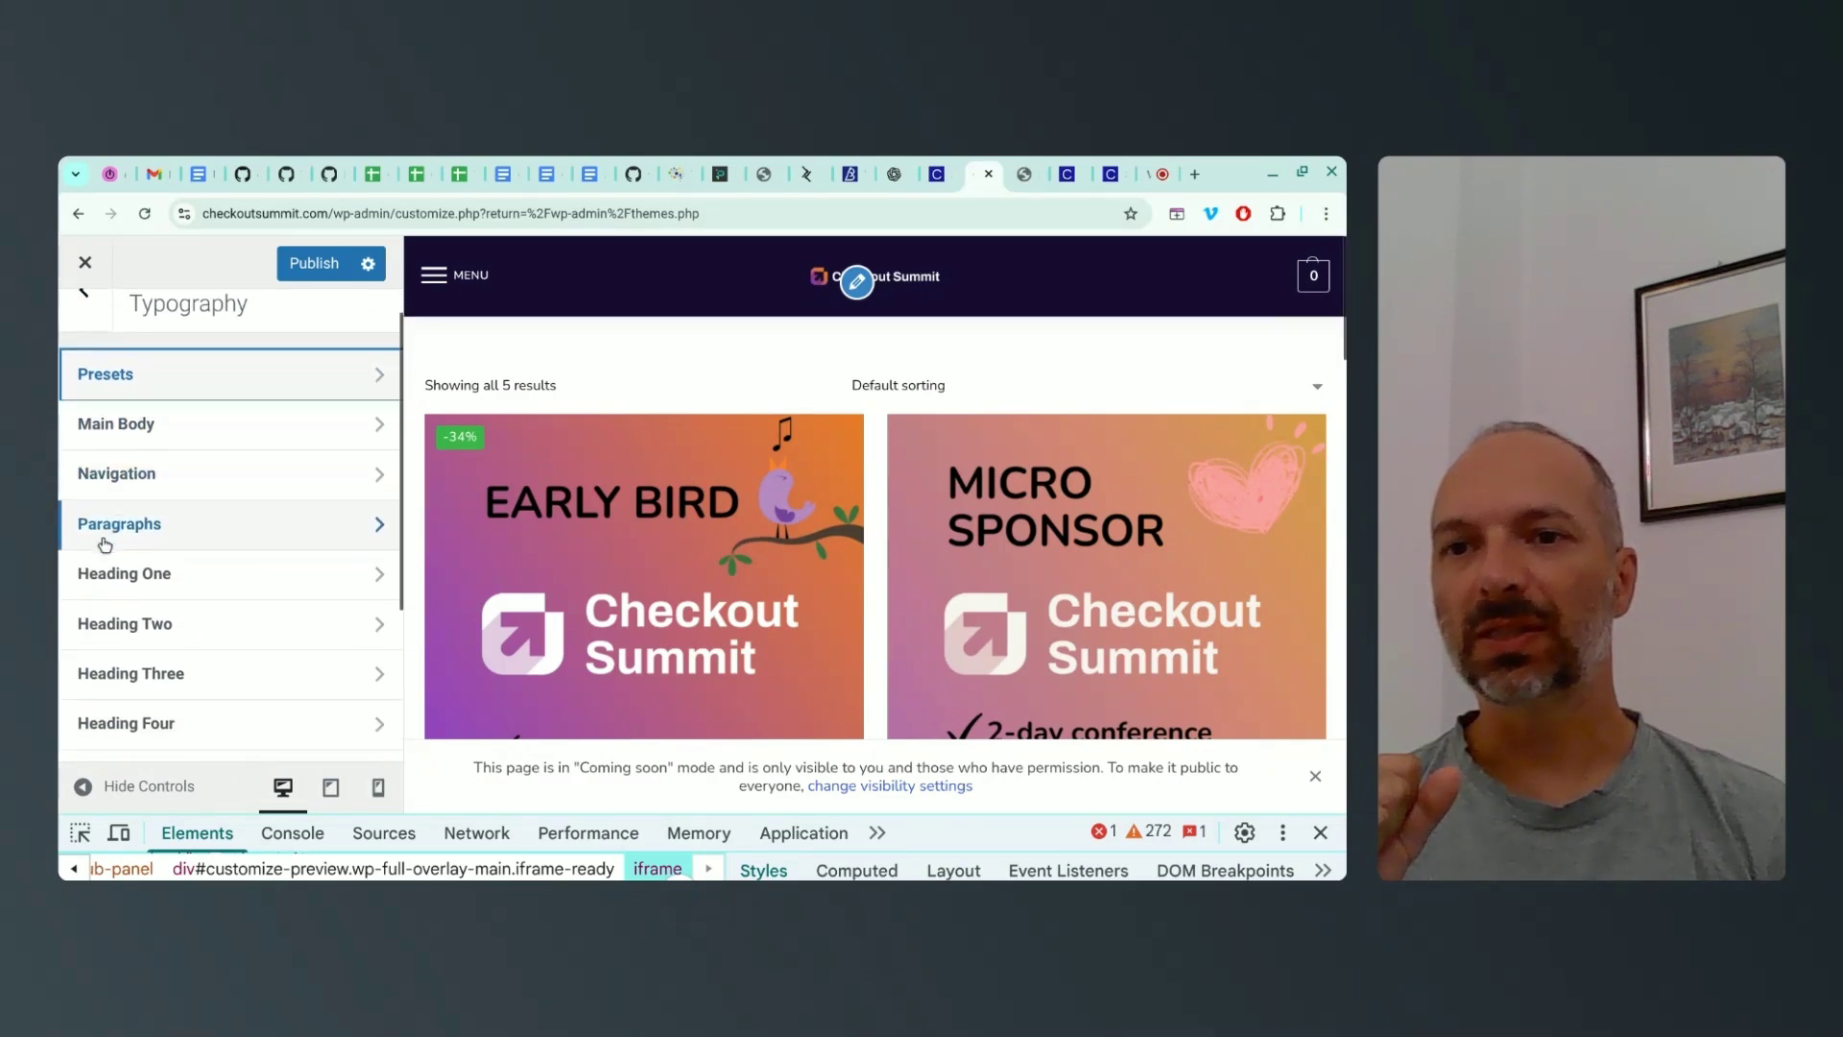
scroll(106, 548, "down", 1)
scroll(115, 586, "up", 2)
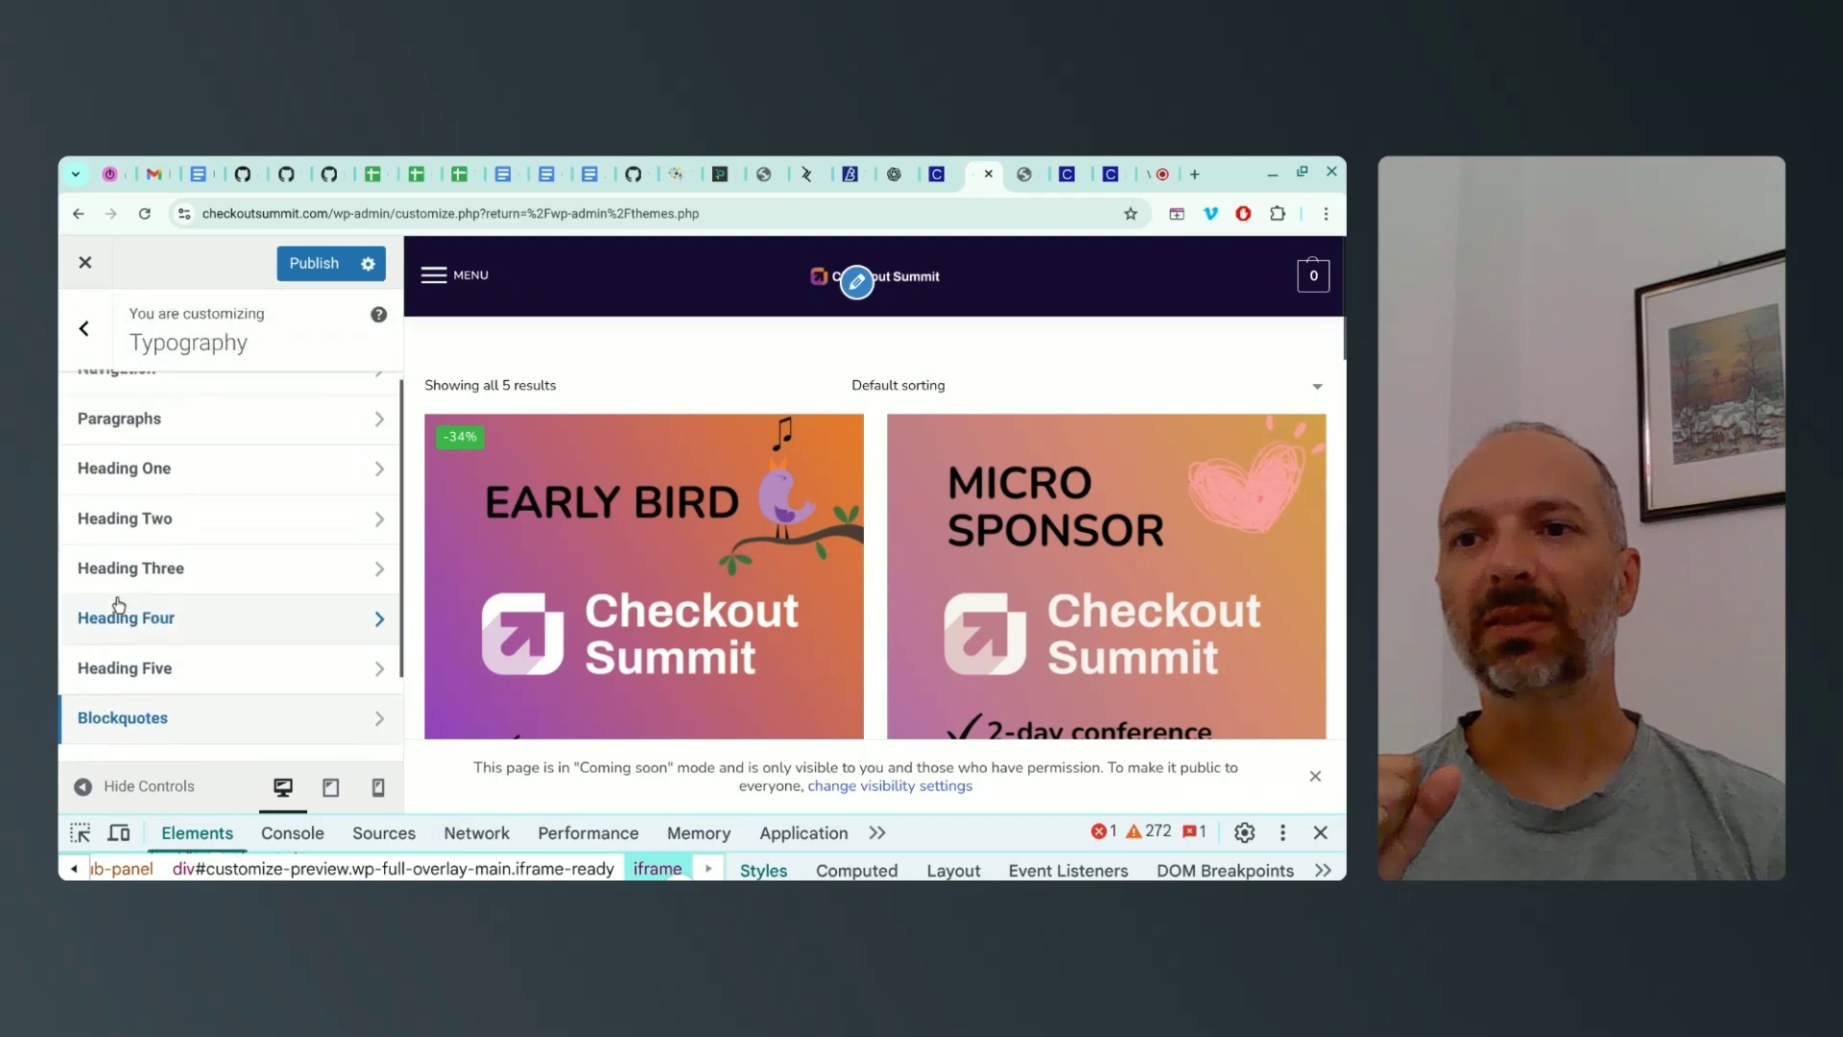
scroll(118, 603, "up", 1)
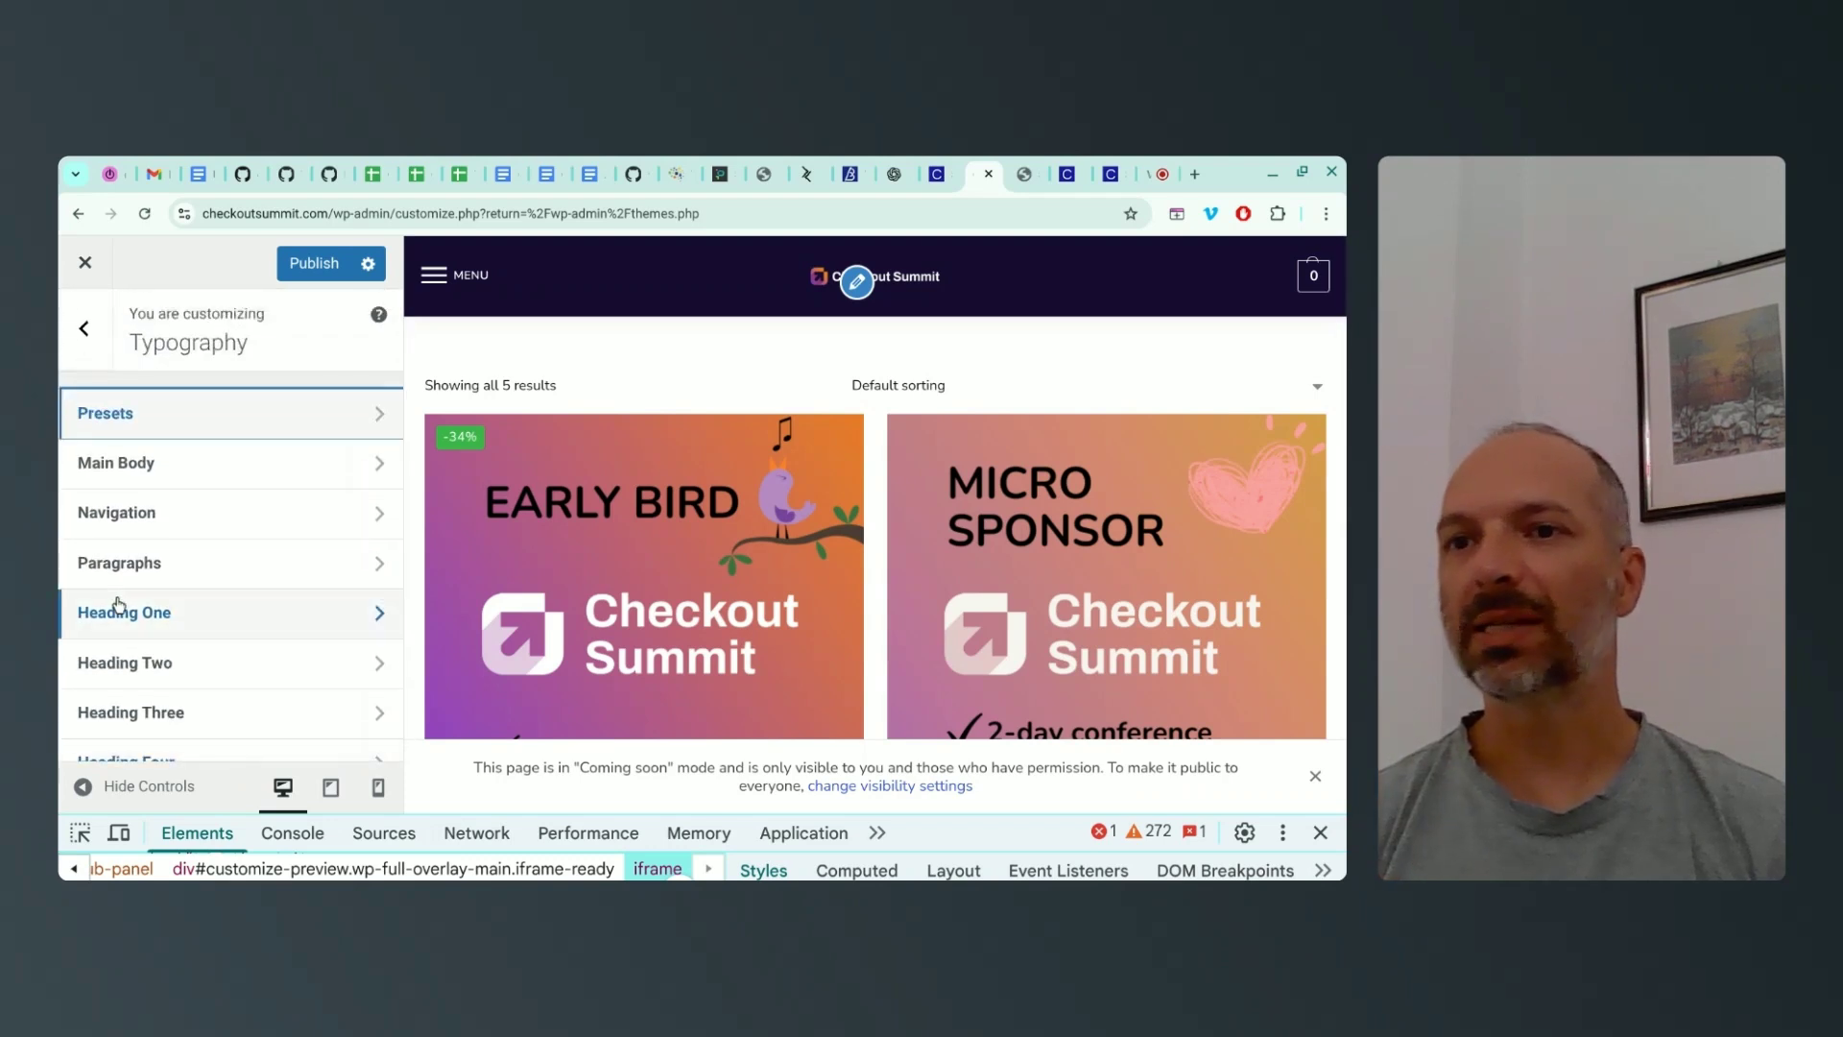
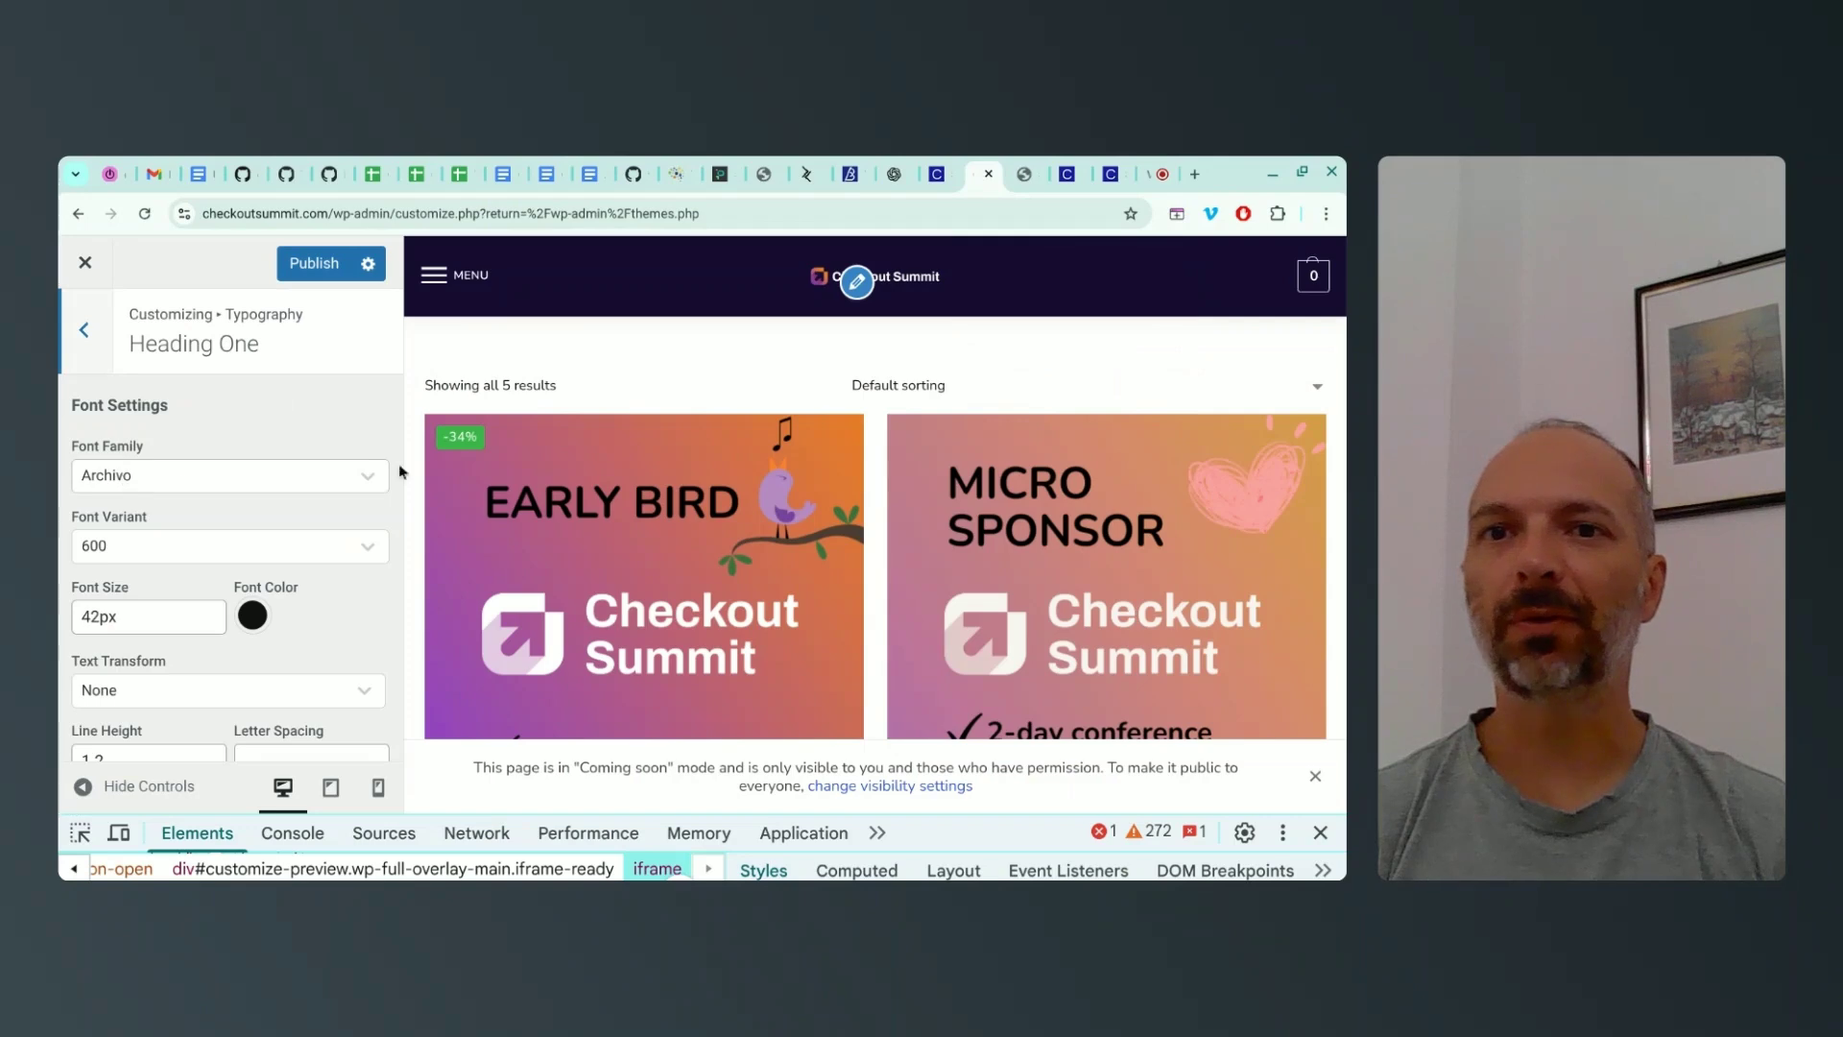
Load the home page in the site preview and compare its main title with the Heading One font settings
scroll(487, 473, "down", 5)
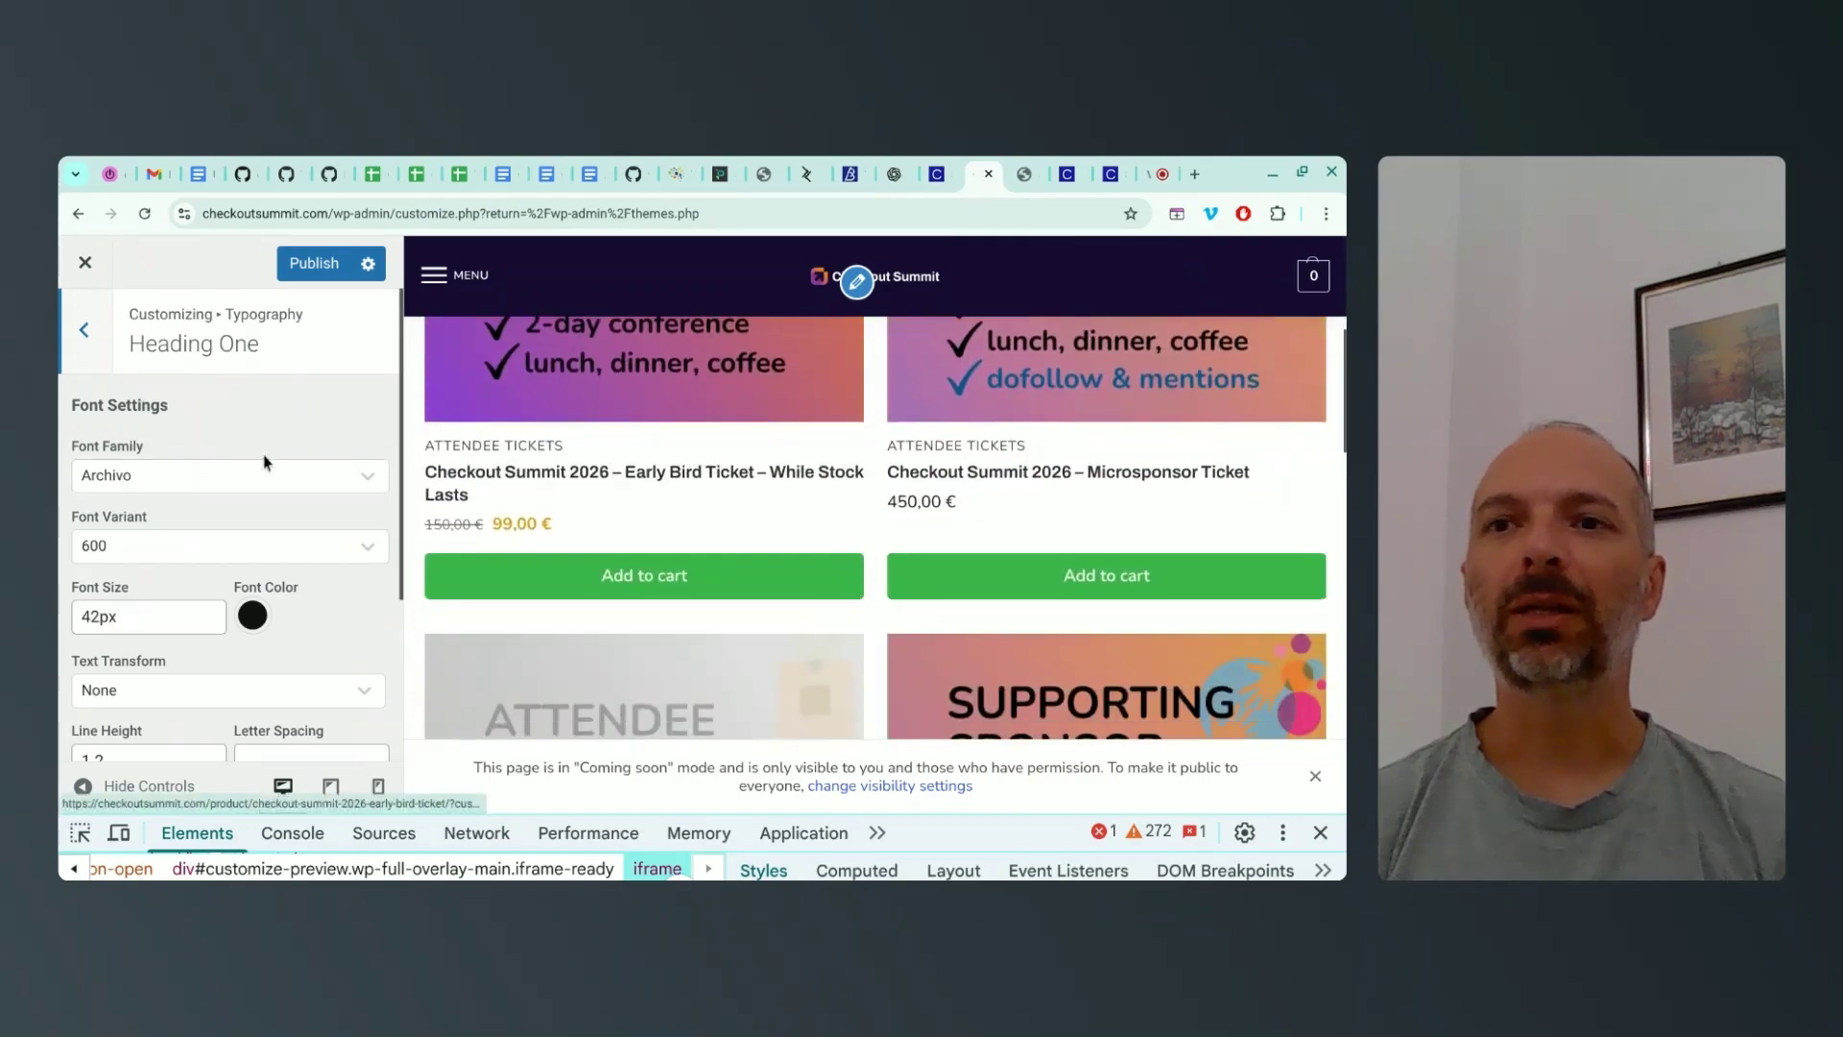
scroll(644, 432, "up", 5)
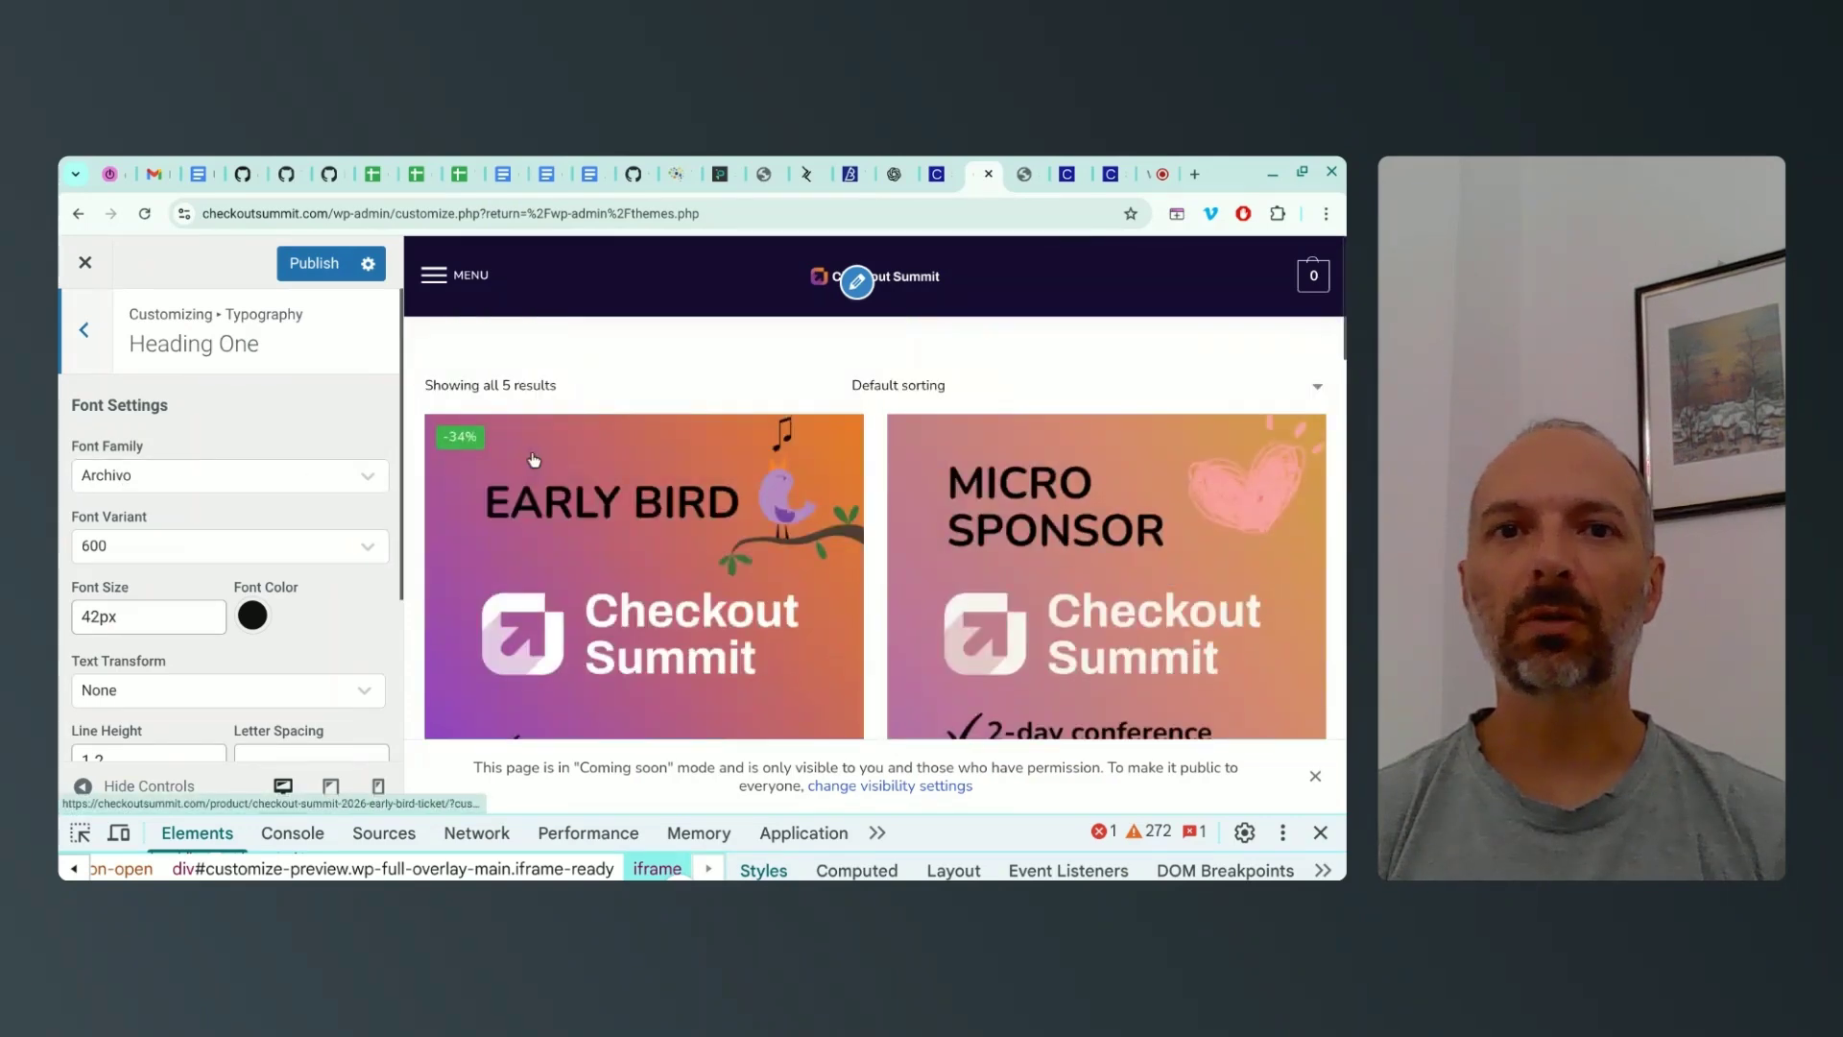
left_click(932, 286)
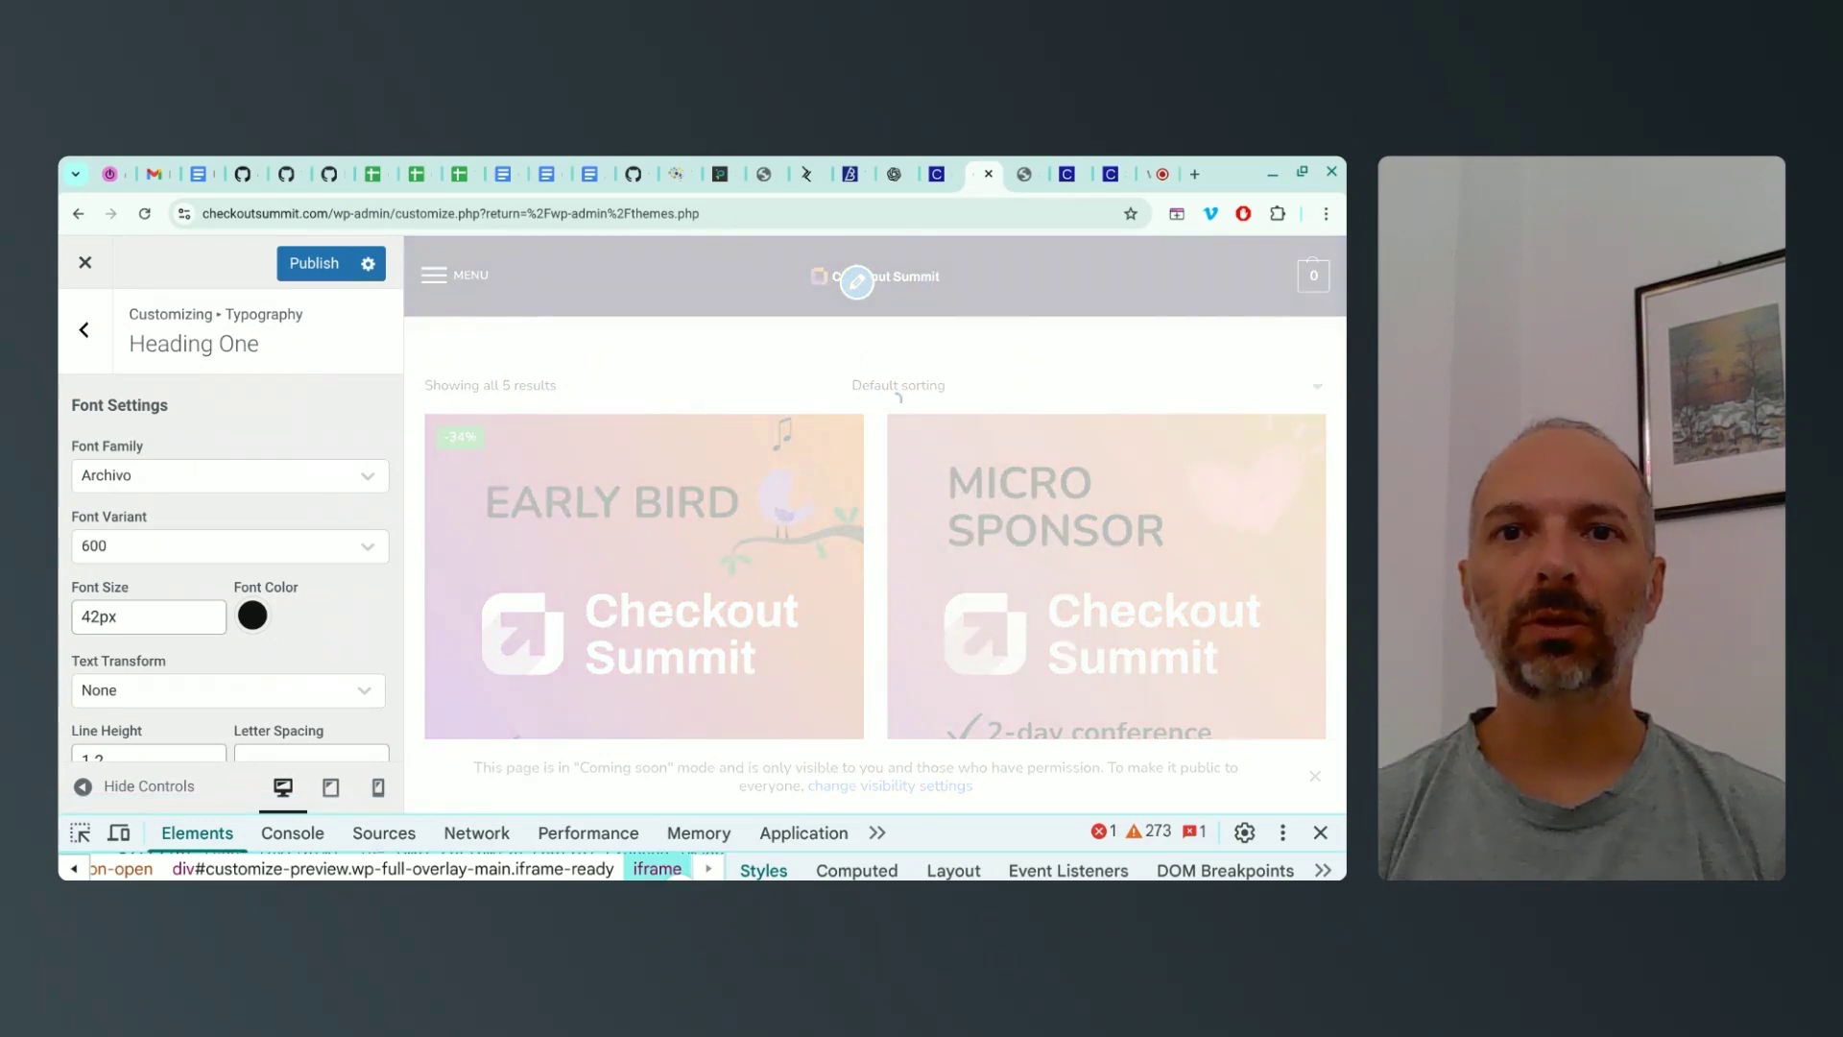
left_click_drag(619, 423, 1161, 433)
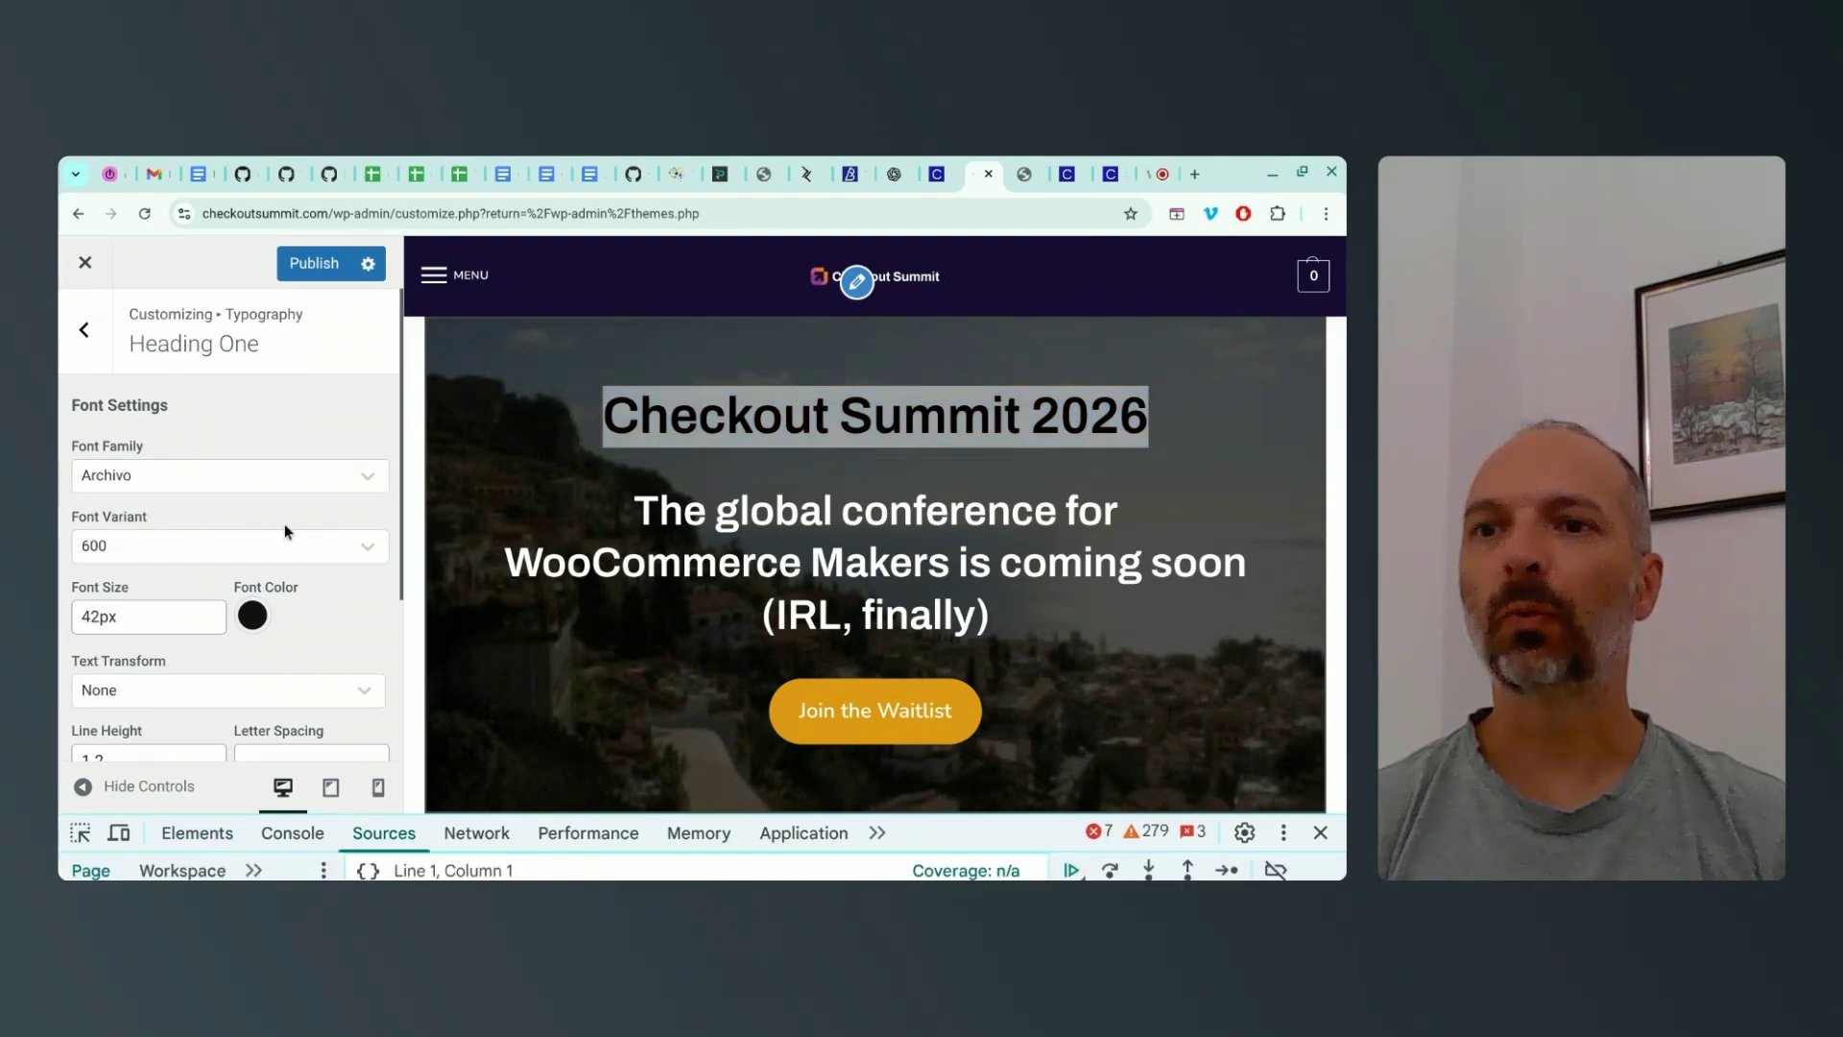
scroll(284, 526, "down", 2)
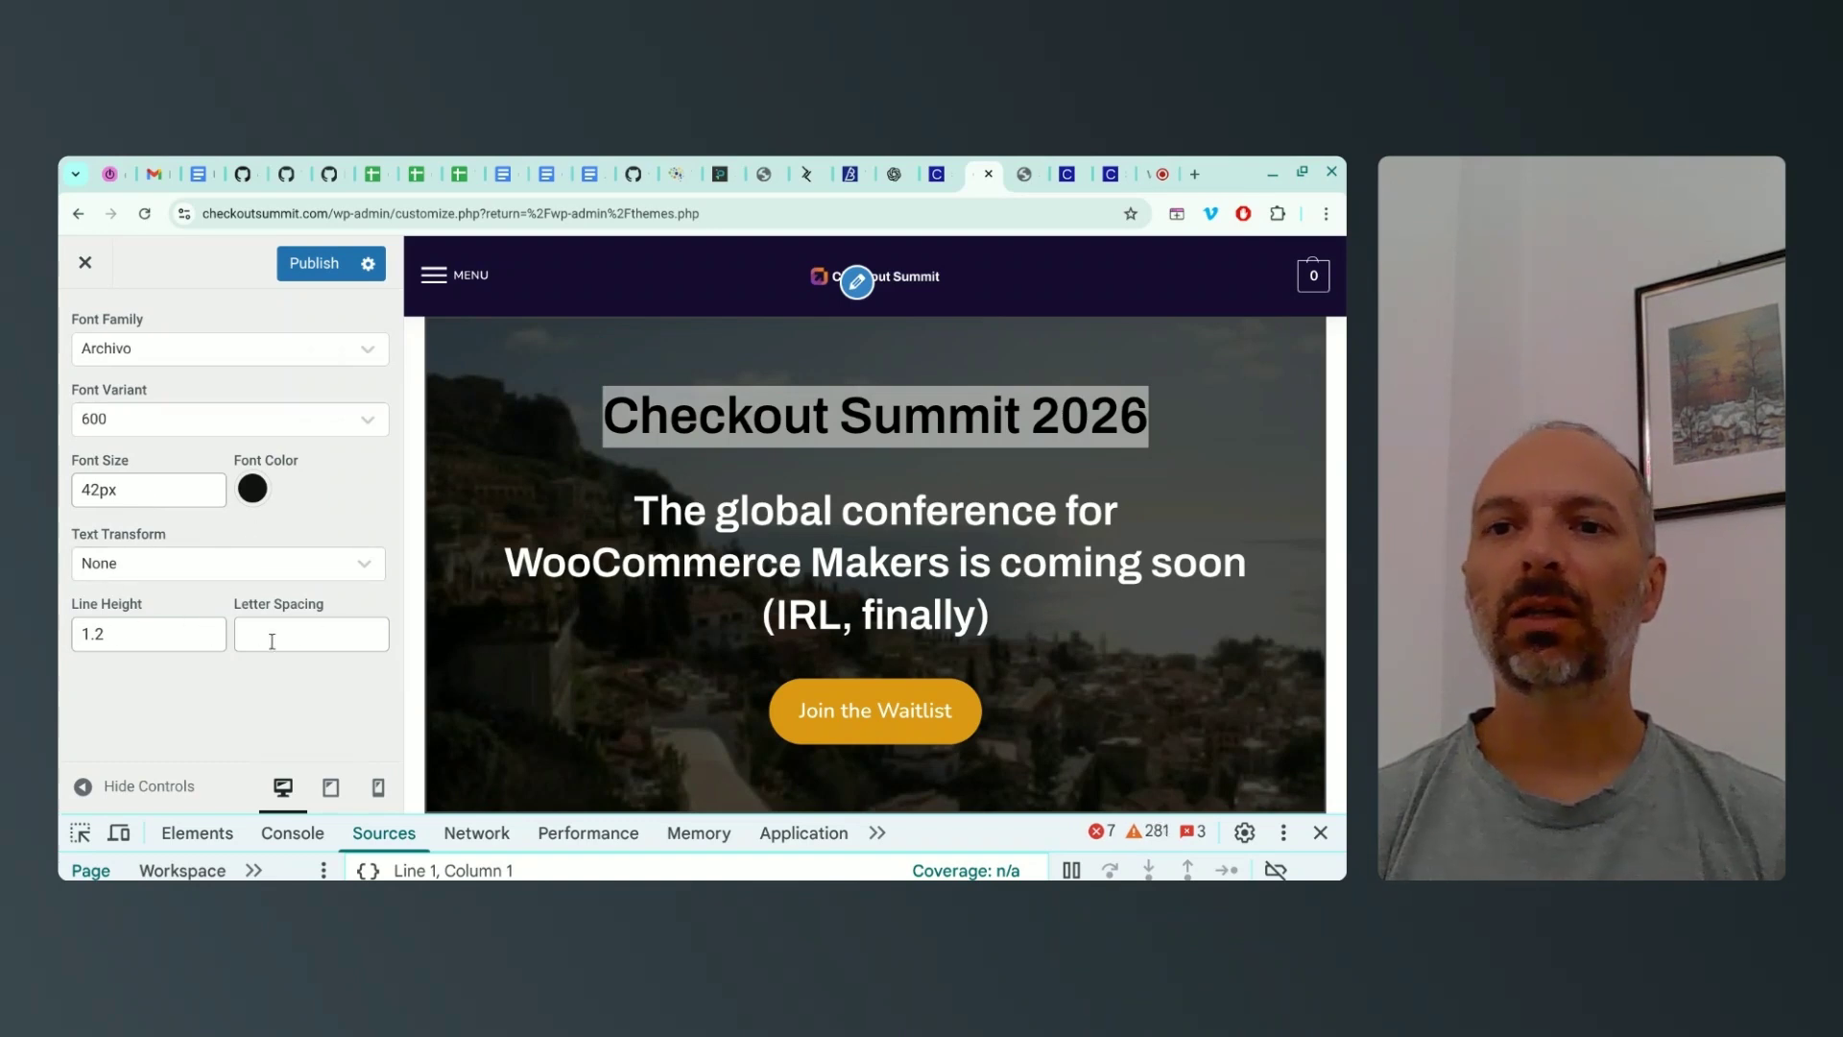
scroll(303, 624, "up", 2)
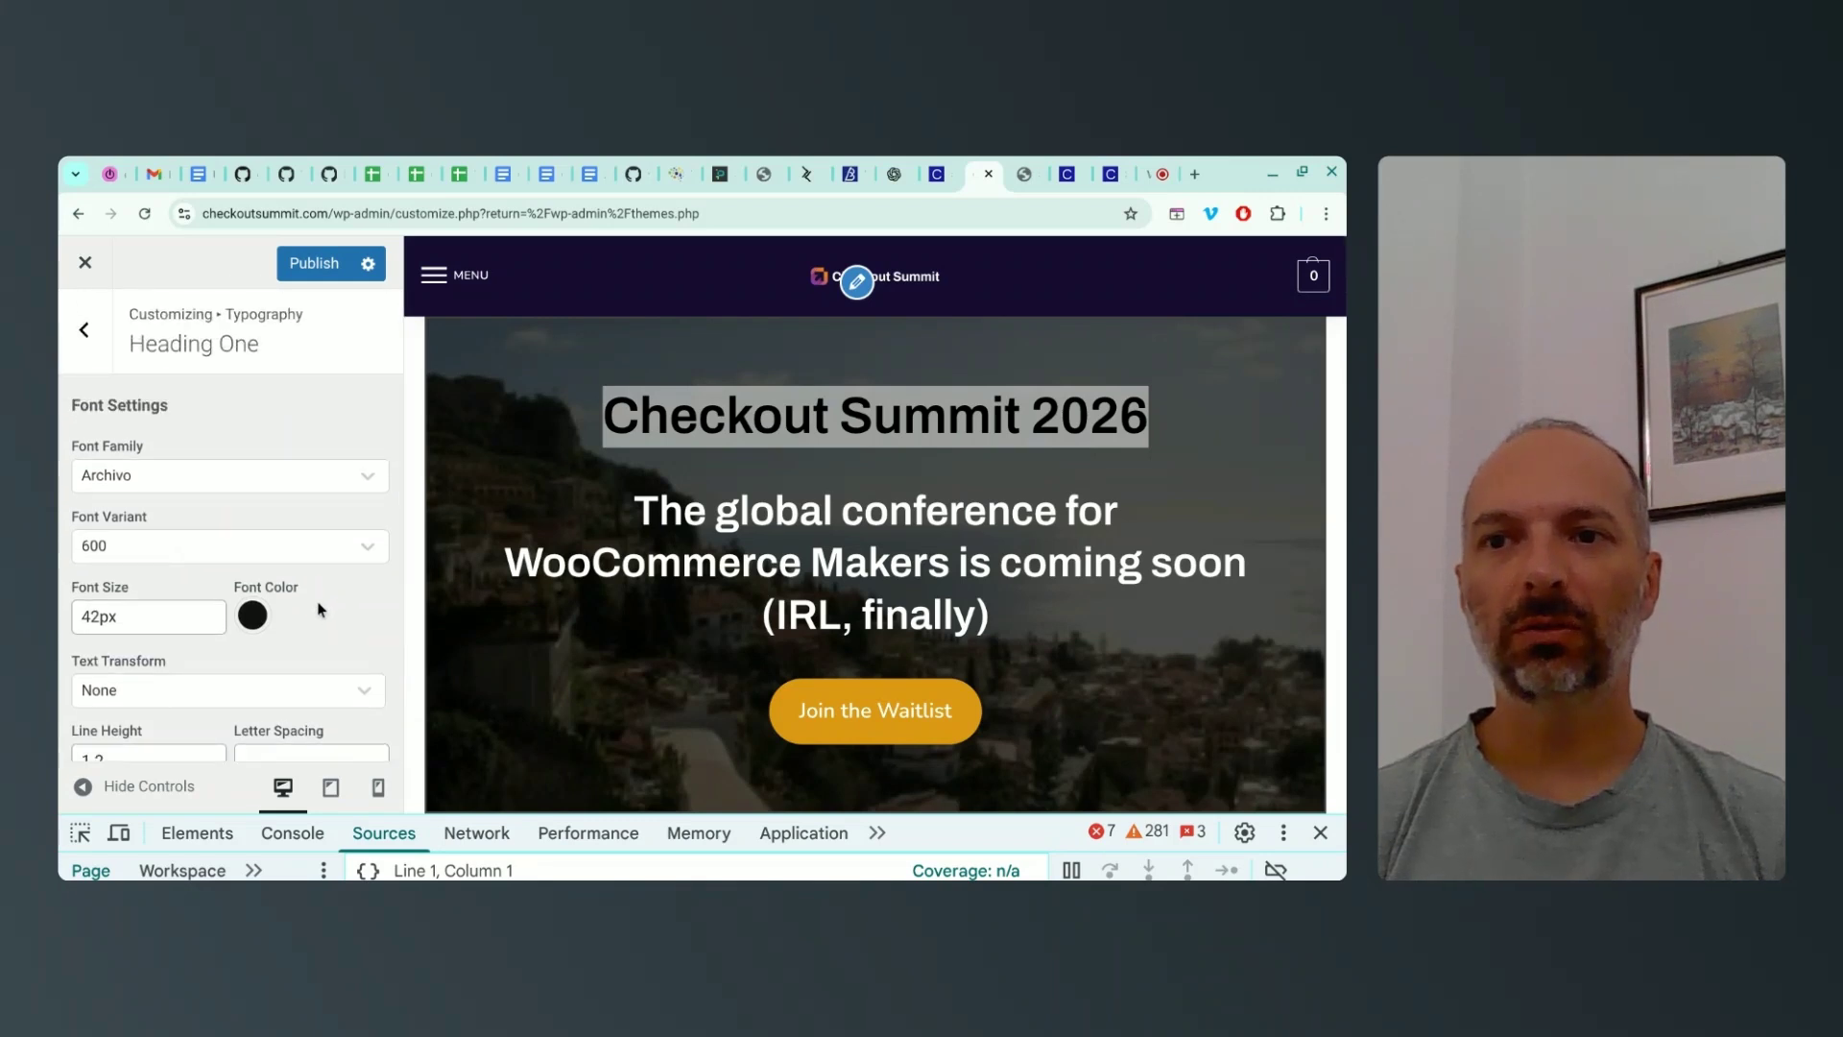
Set the Heading One font color to #160b33 and return to the Typography sections
left_click(255, 619)
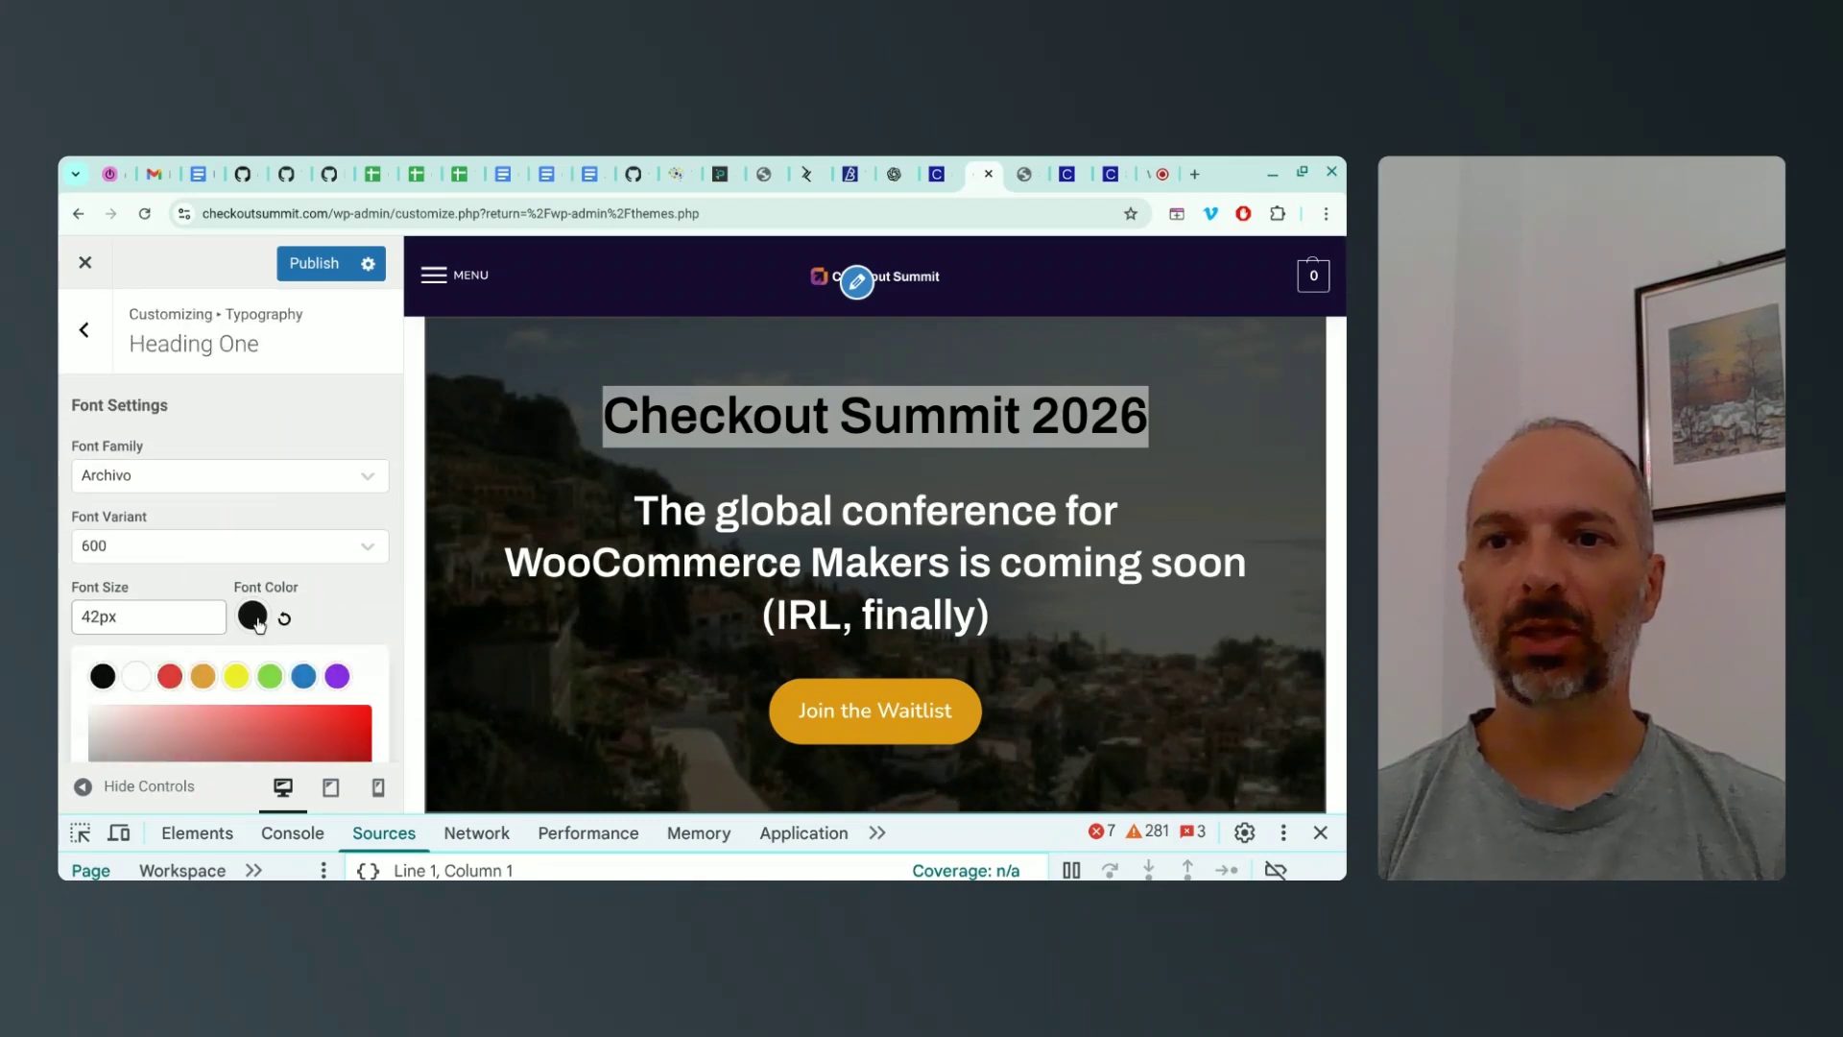
scroll(330, 532, "down", 3)
triple_click(168, 727)
type("#160b33")
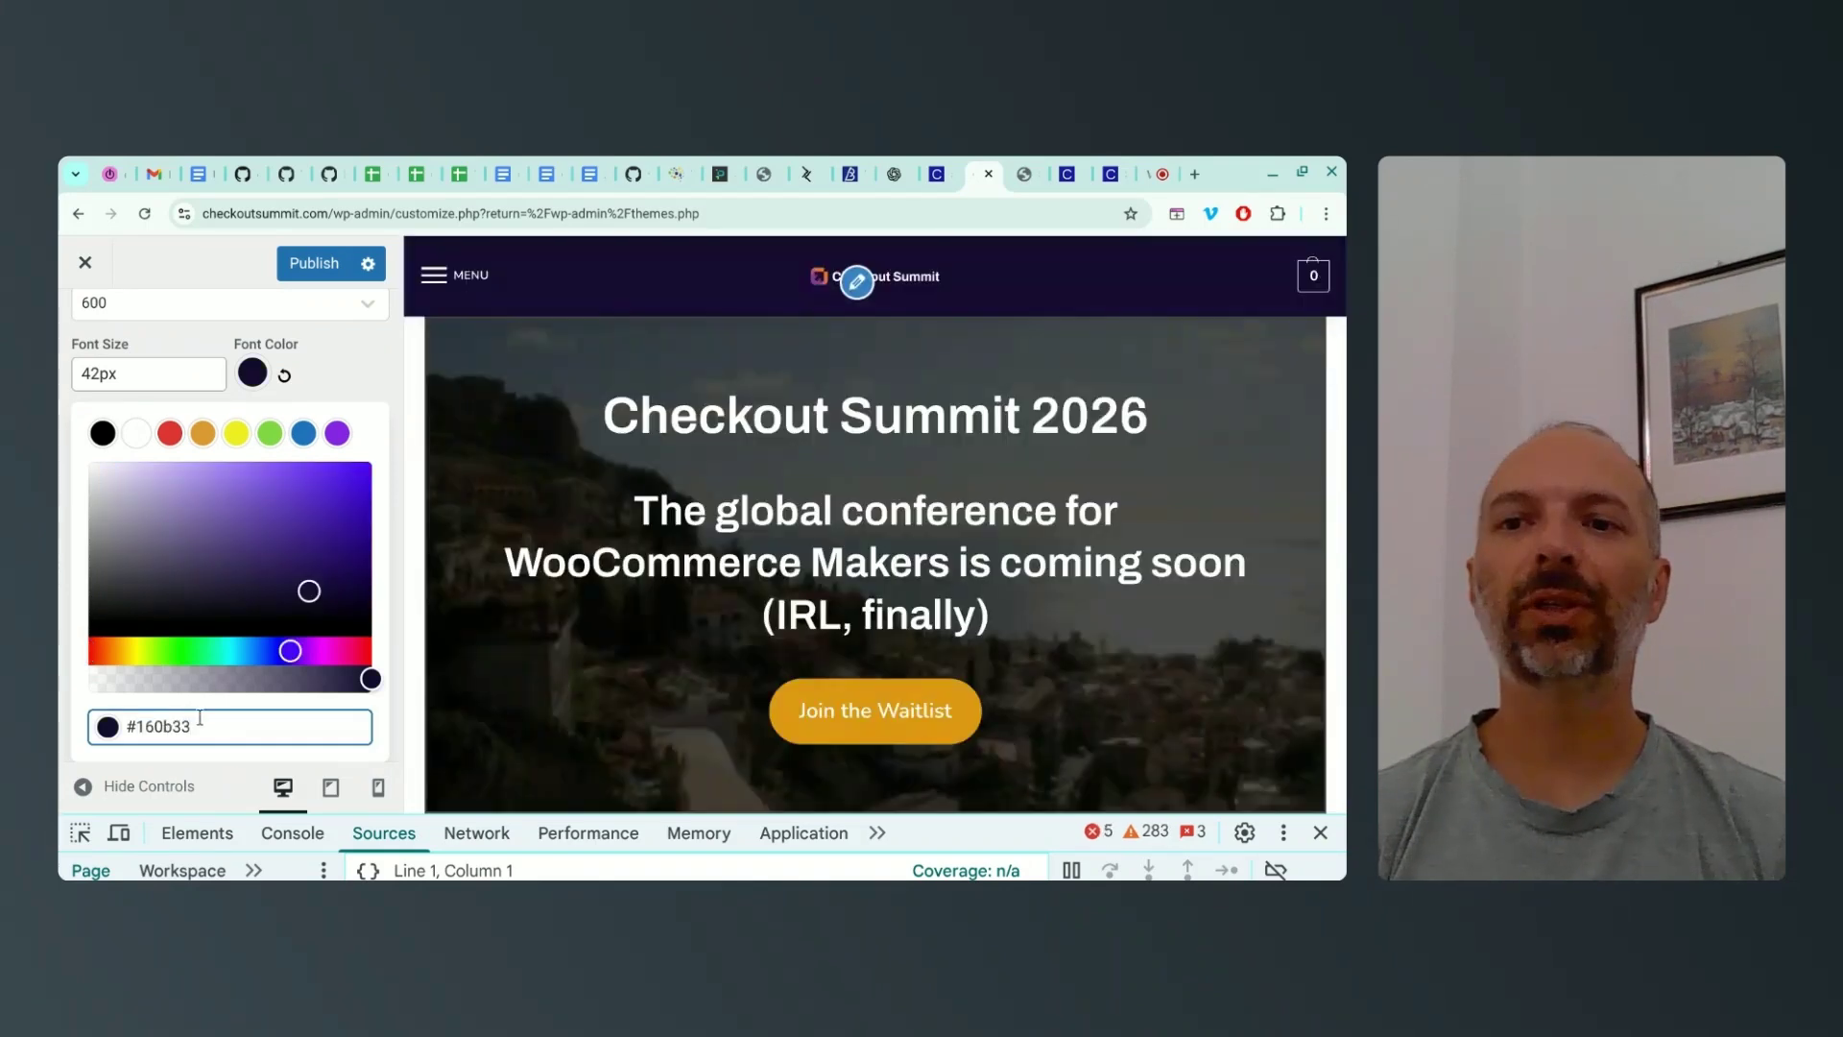
scroll(227, 608, "up", 3)
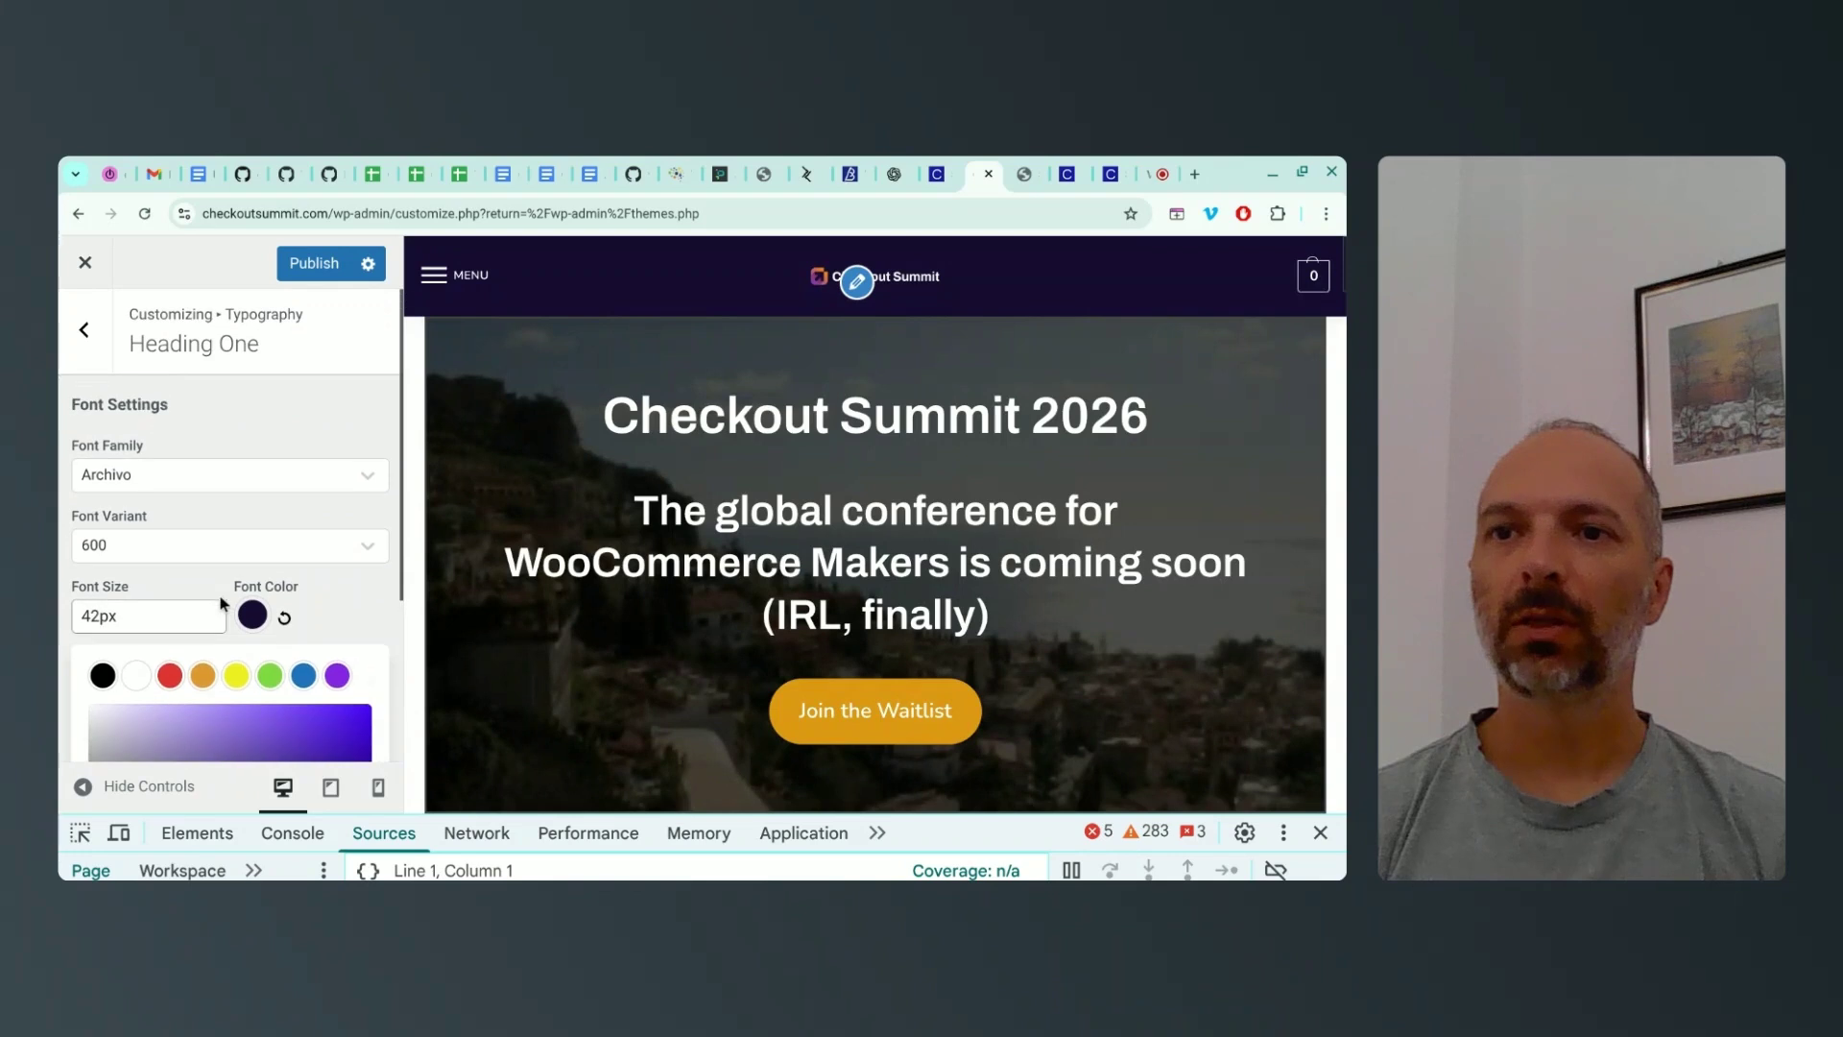
left_click(83, 330)
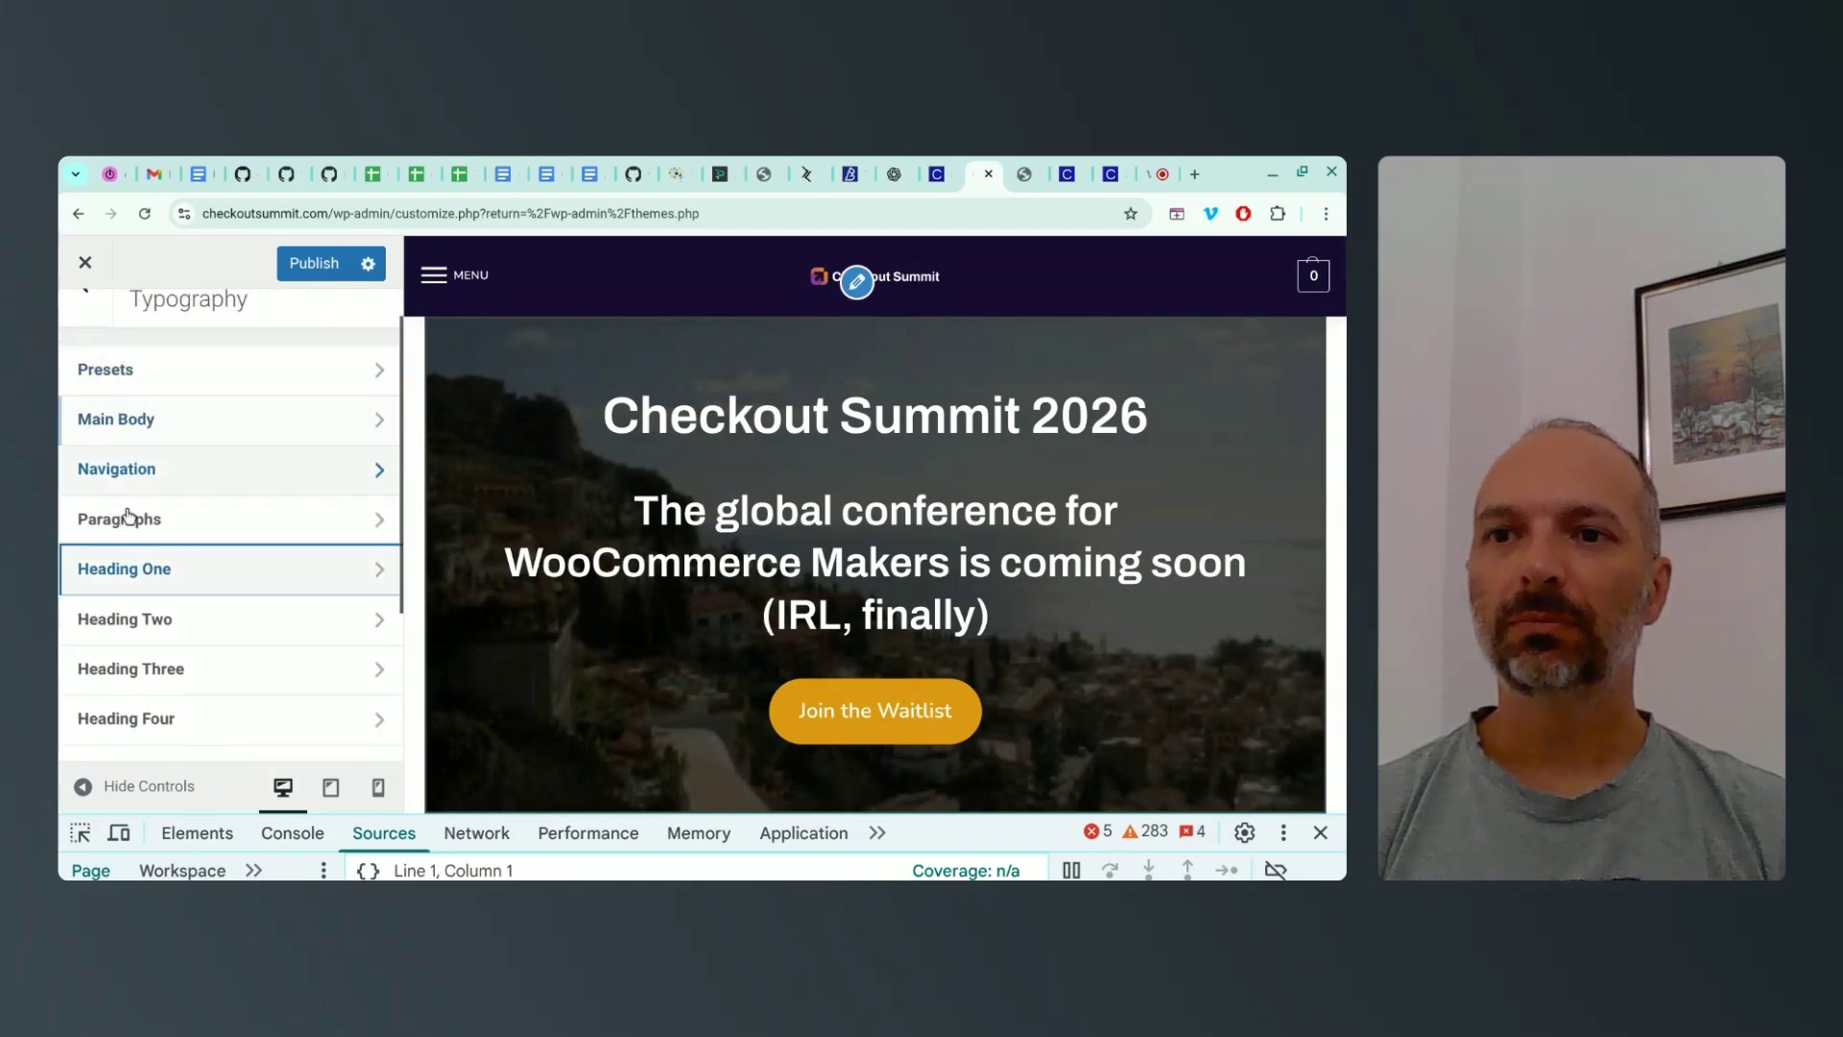
Set the Heading Two font color to the same #160b33, check it in the preview, and return to the Typography sections
left_click(143, 621)
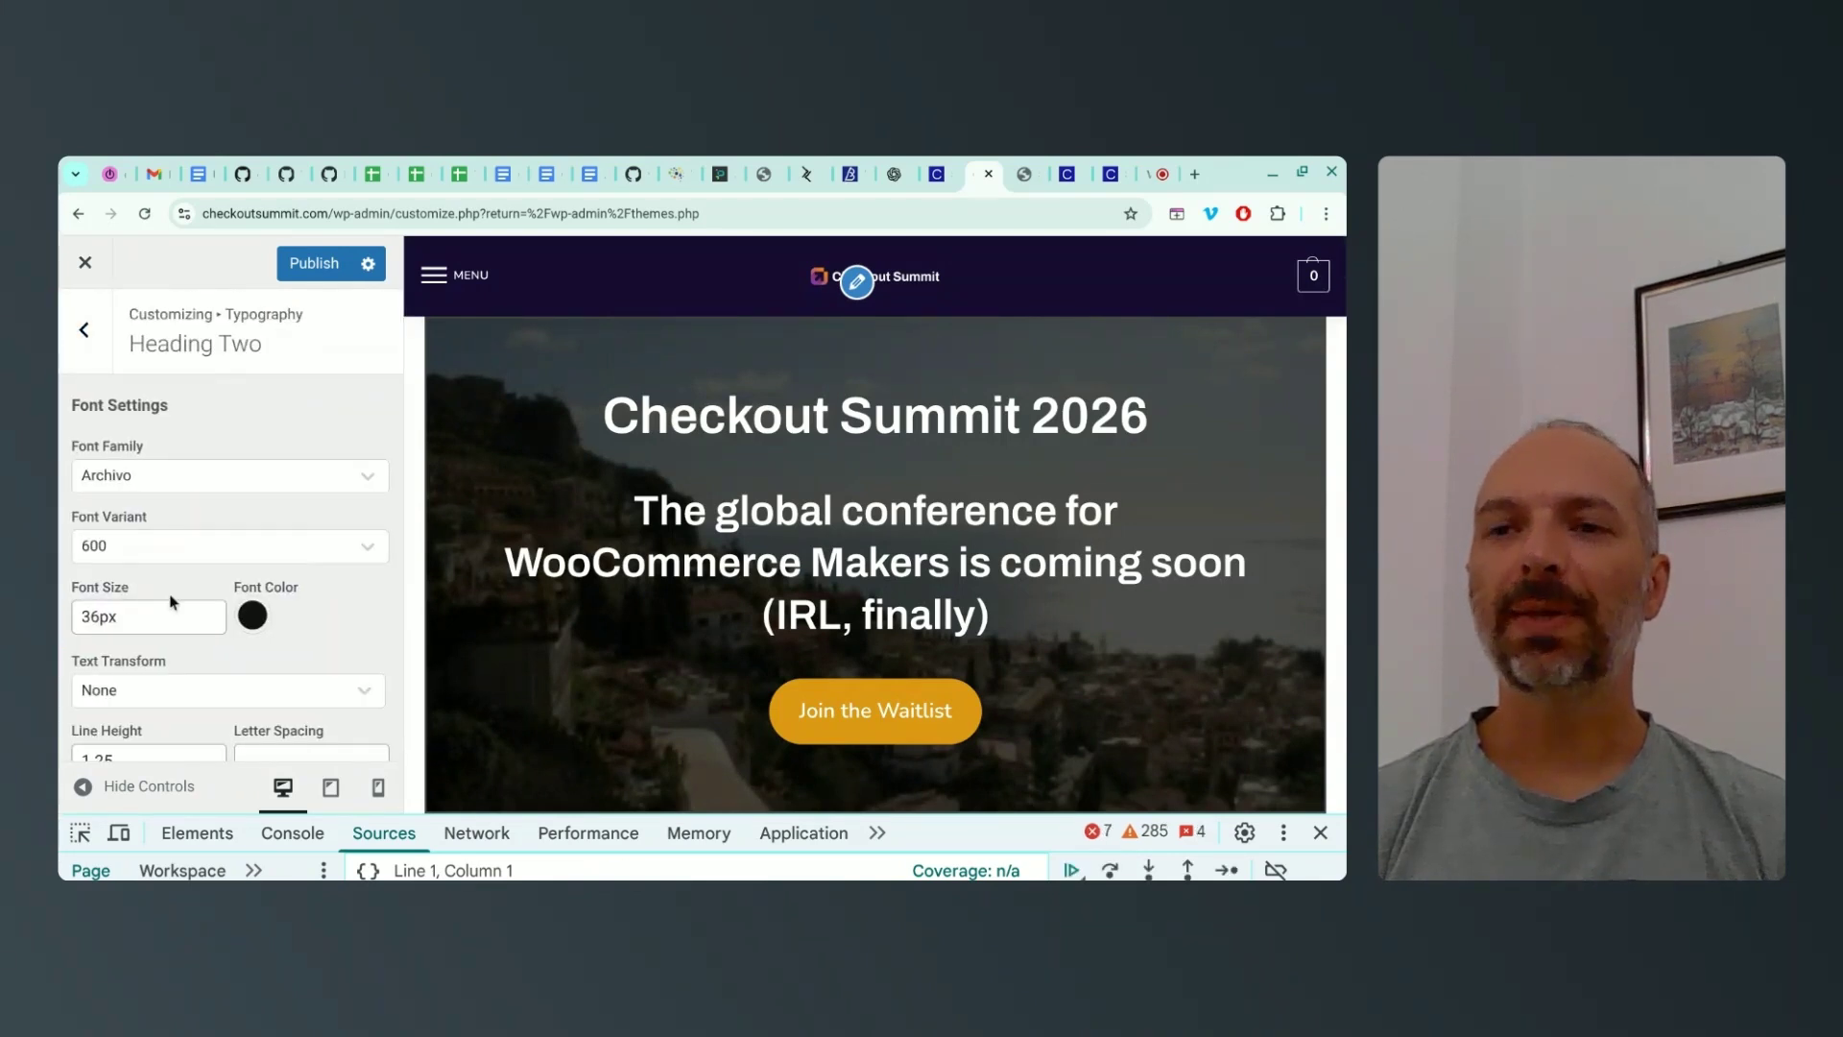
scroll(232, 432, "down", 1)
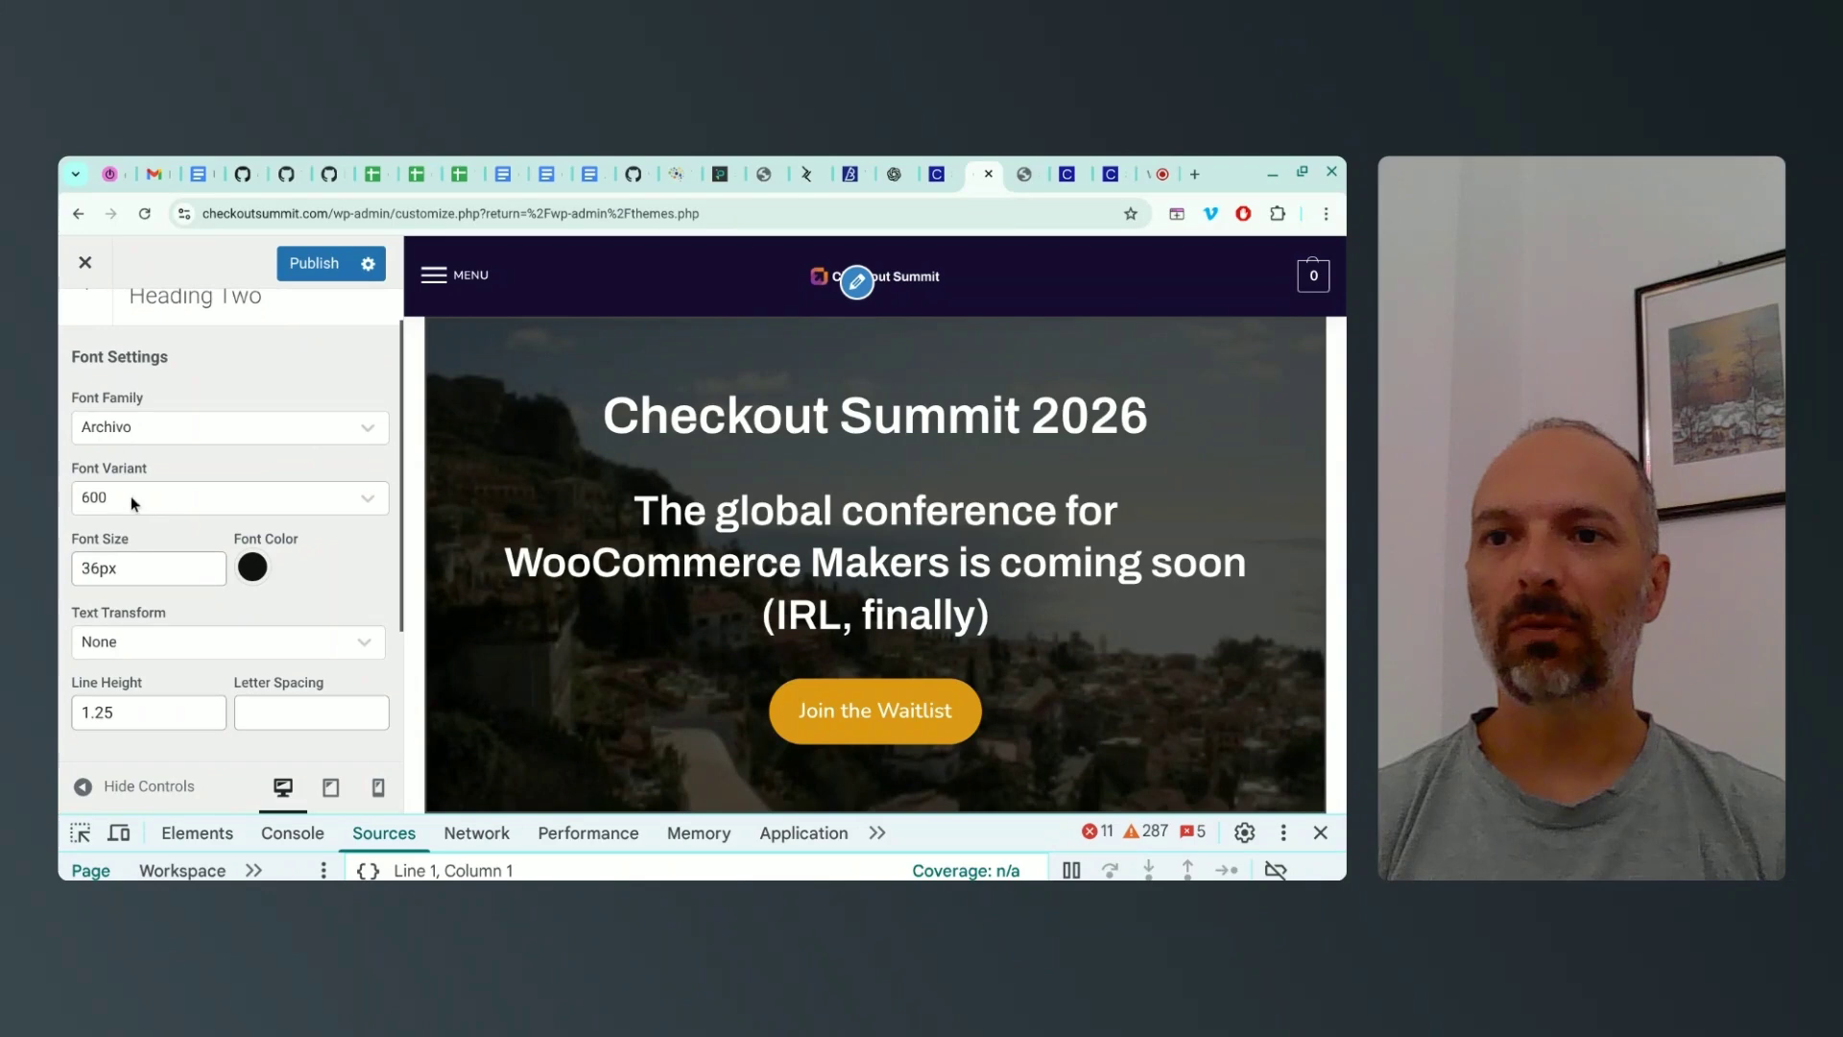
left_click(253, 567)
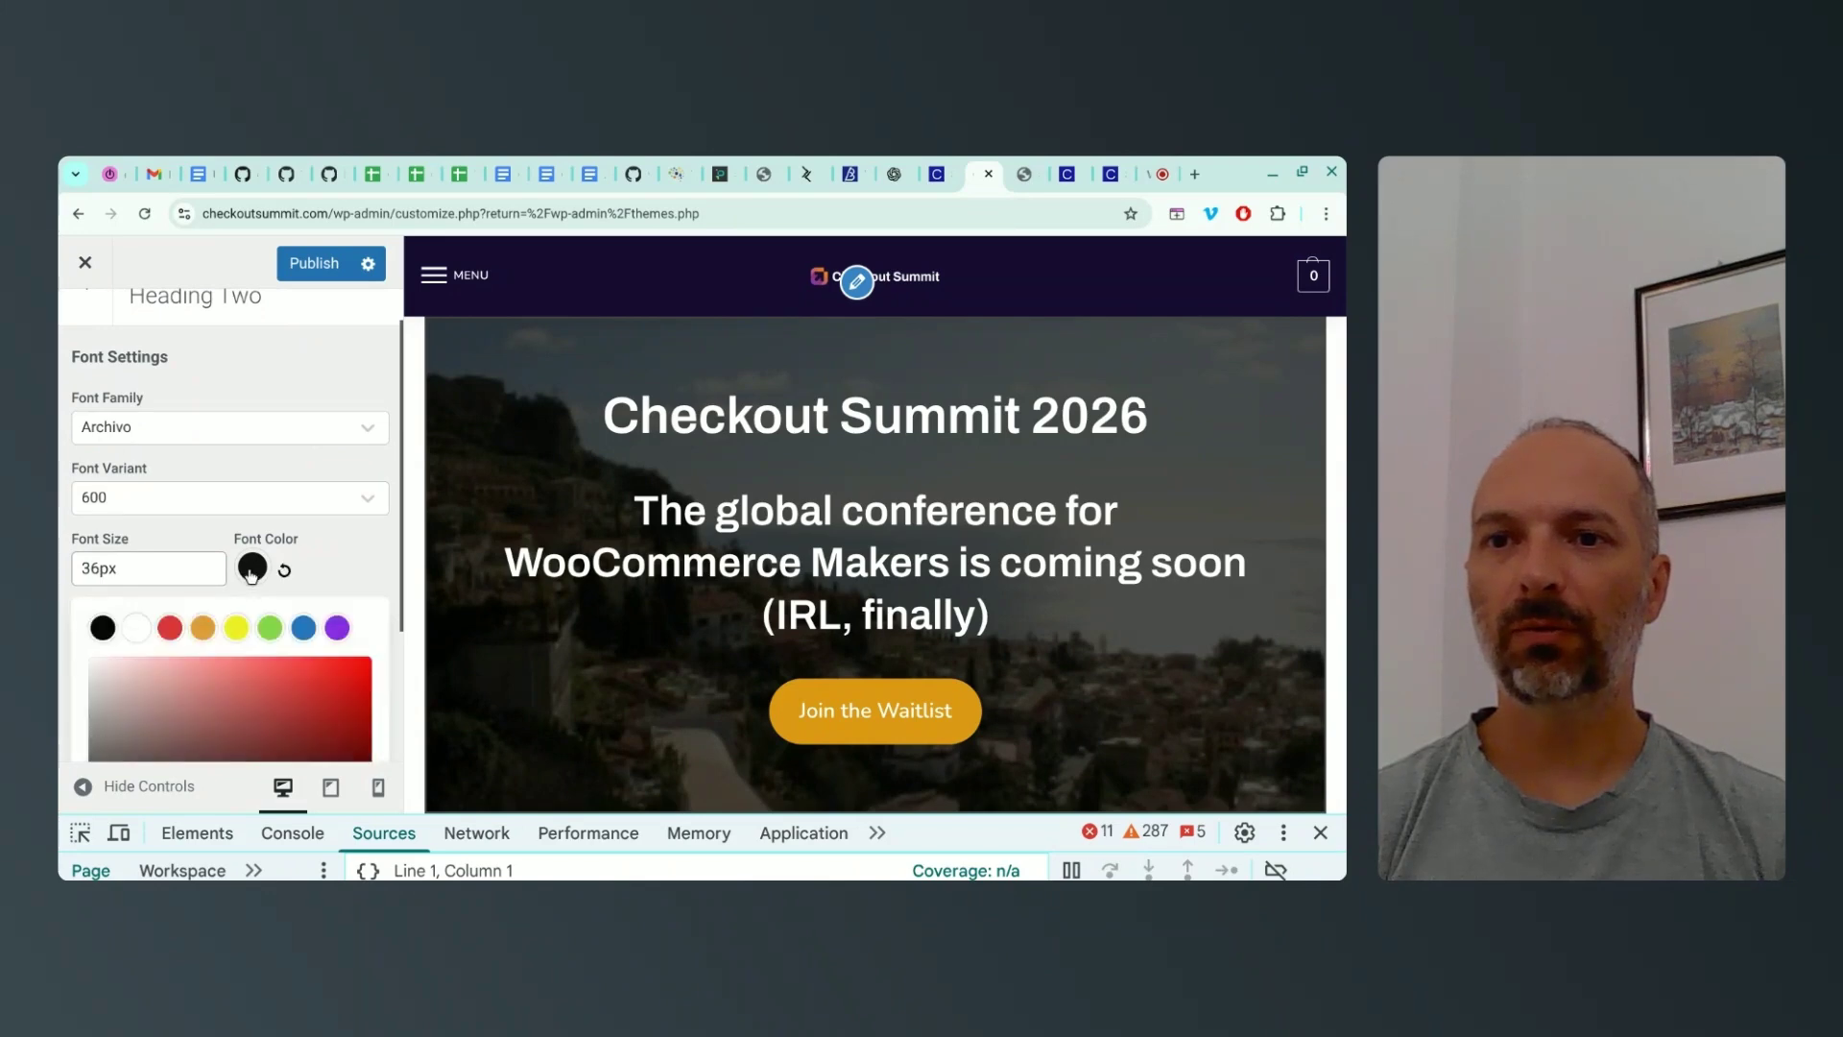
scroll(178, 639, "down", 2)
left_click(155, 725)
triple_click(154, 724)
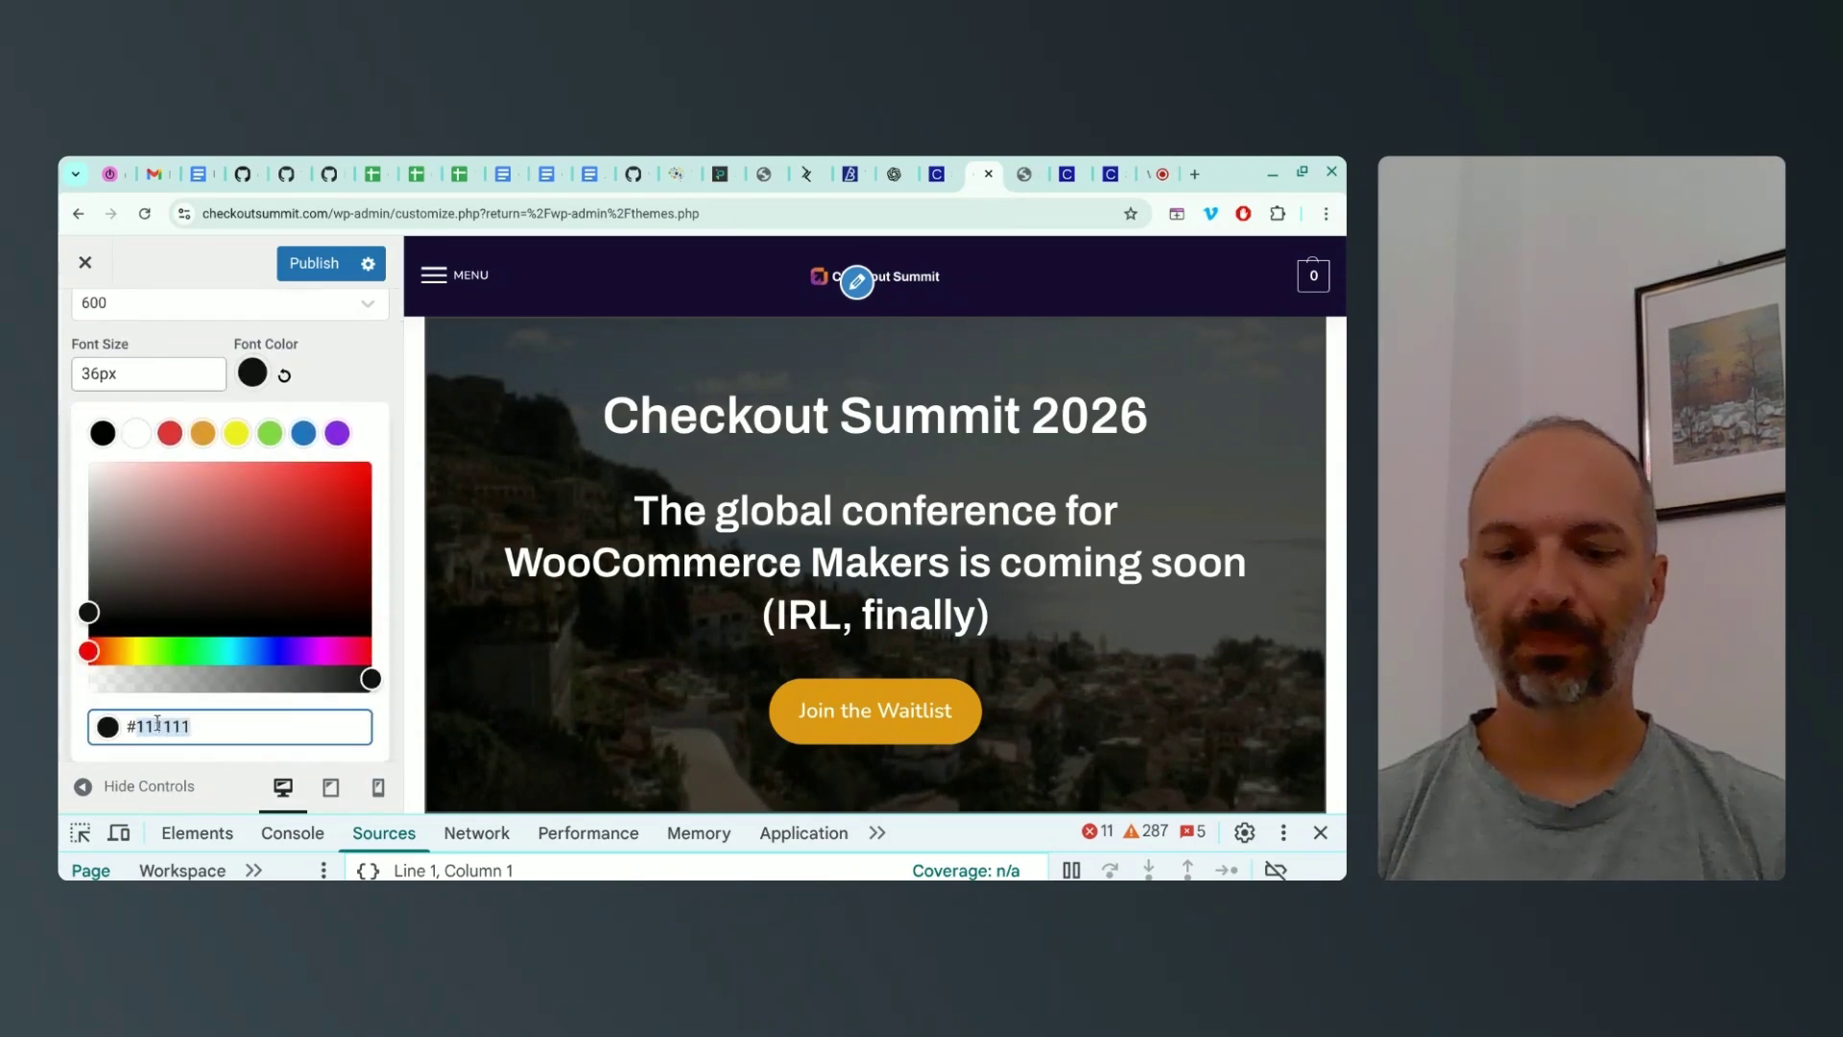
key("ctrl+v")
left_click(115, 455)
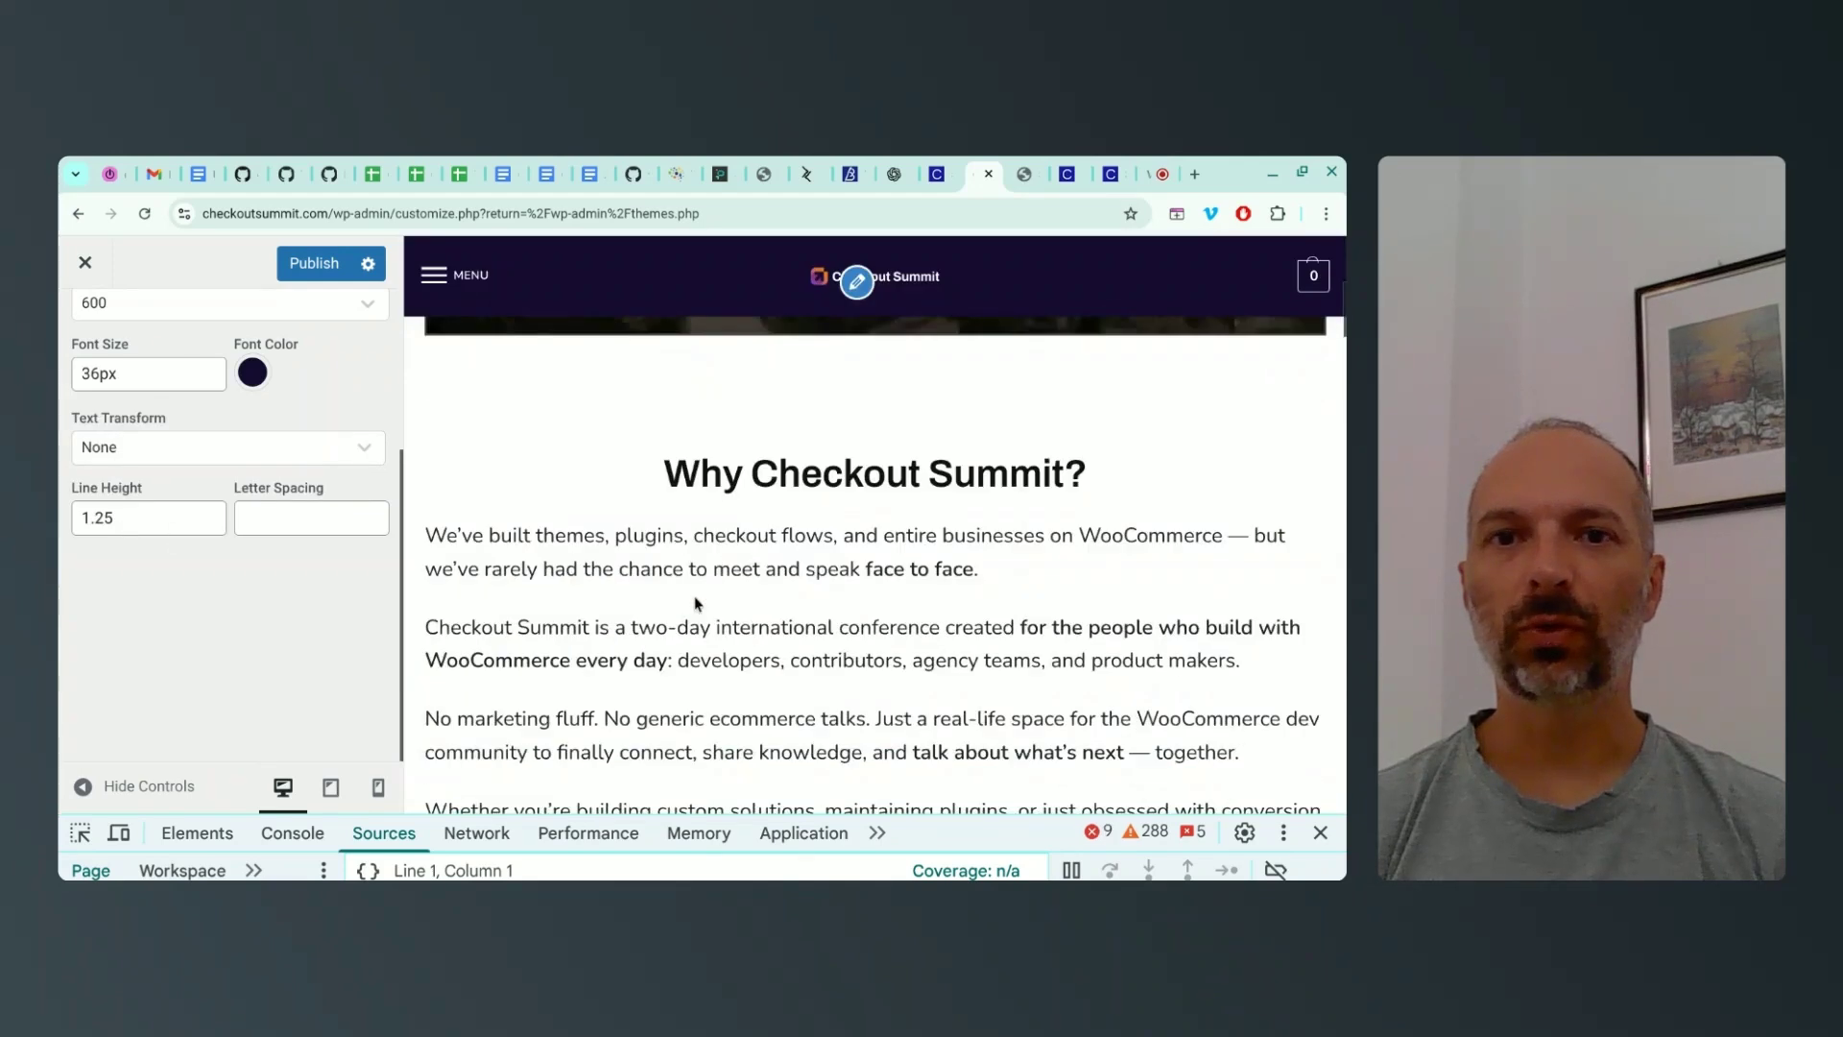
scroll(678, 605, "up", 3)
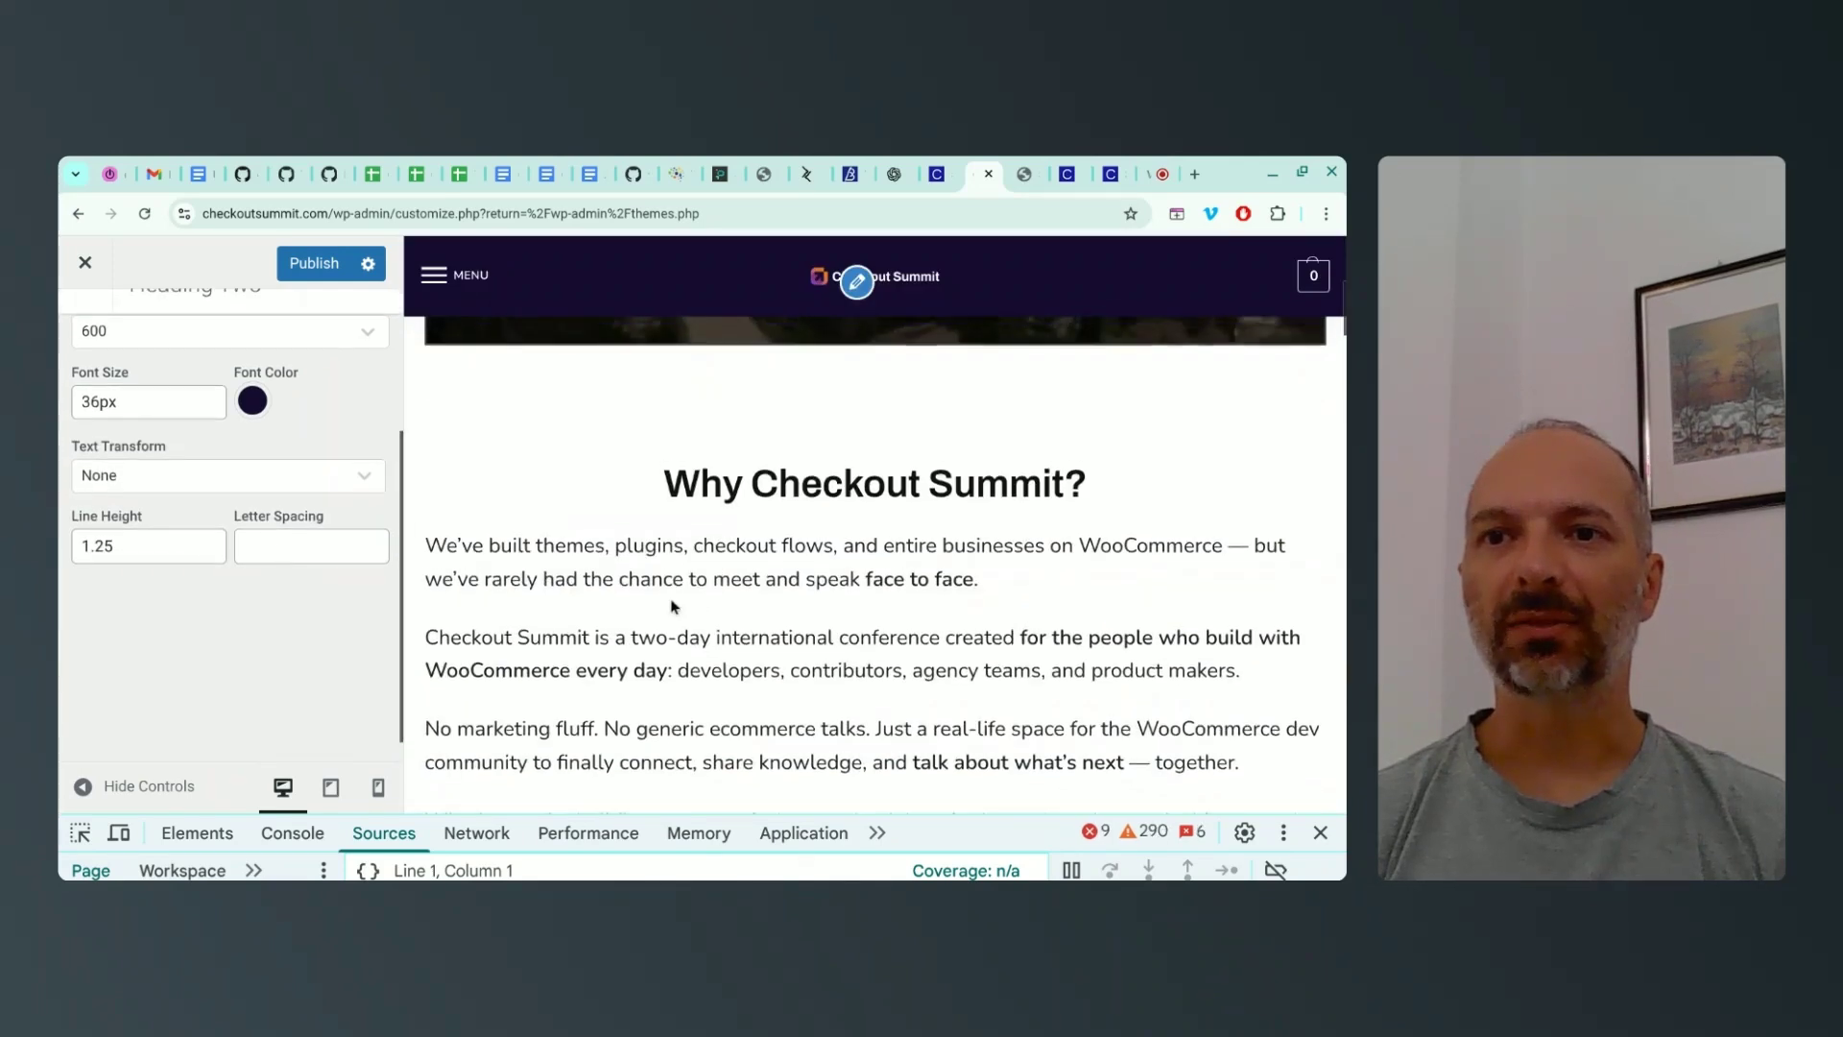
scroll(164, 476, "up", 3)
left_click(86, 348)
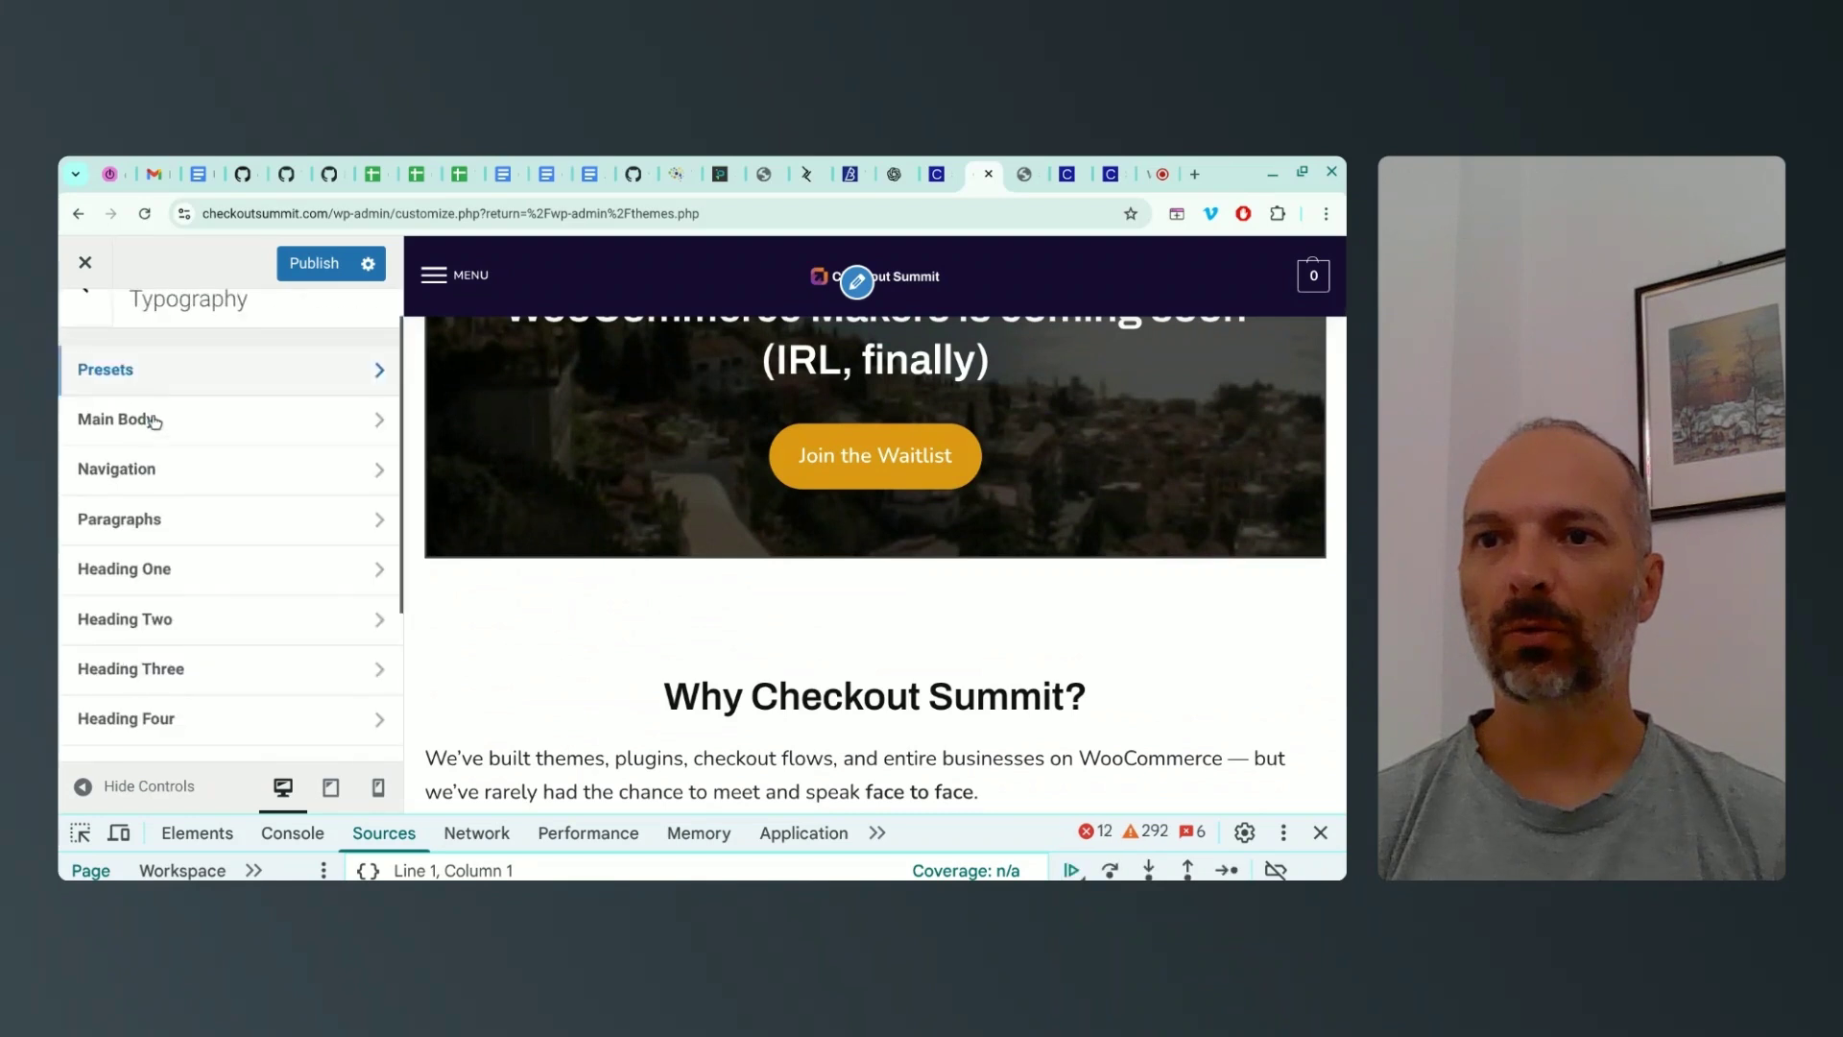
Go through the Heading Three and Heading Four font settings and open the Heading Five settings
scroll(178, 567, "down", 1)
left_click(164, 629)
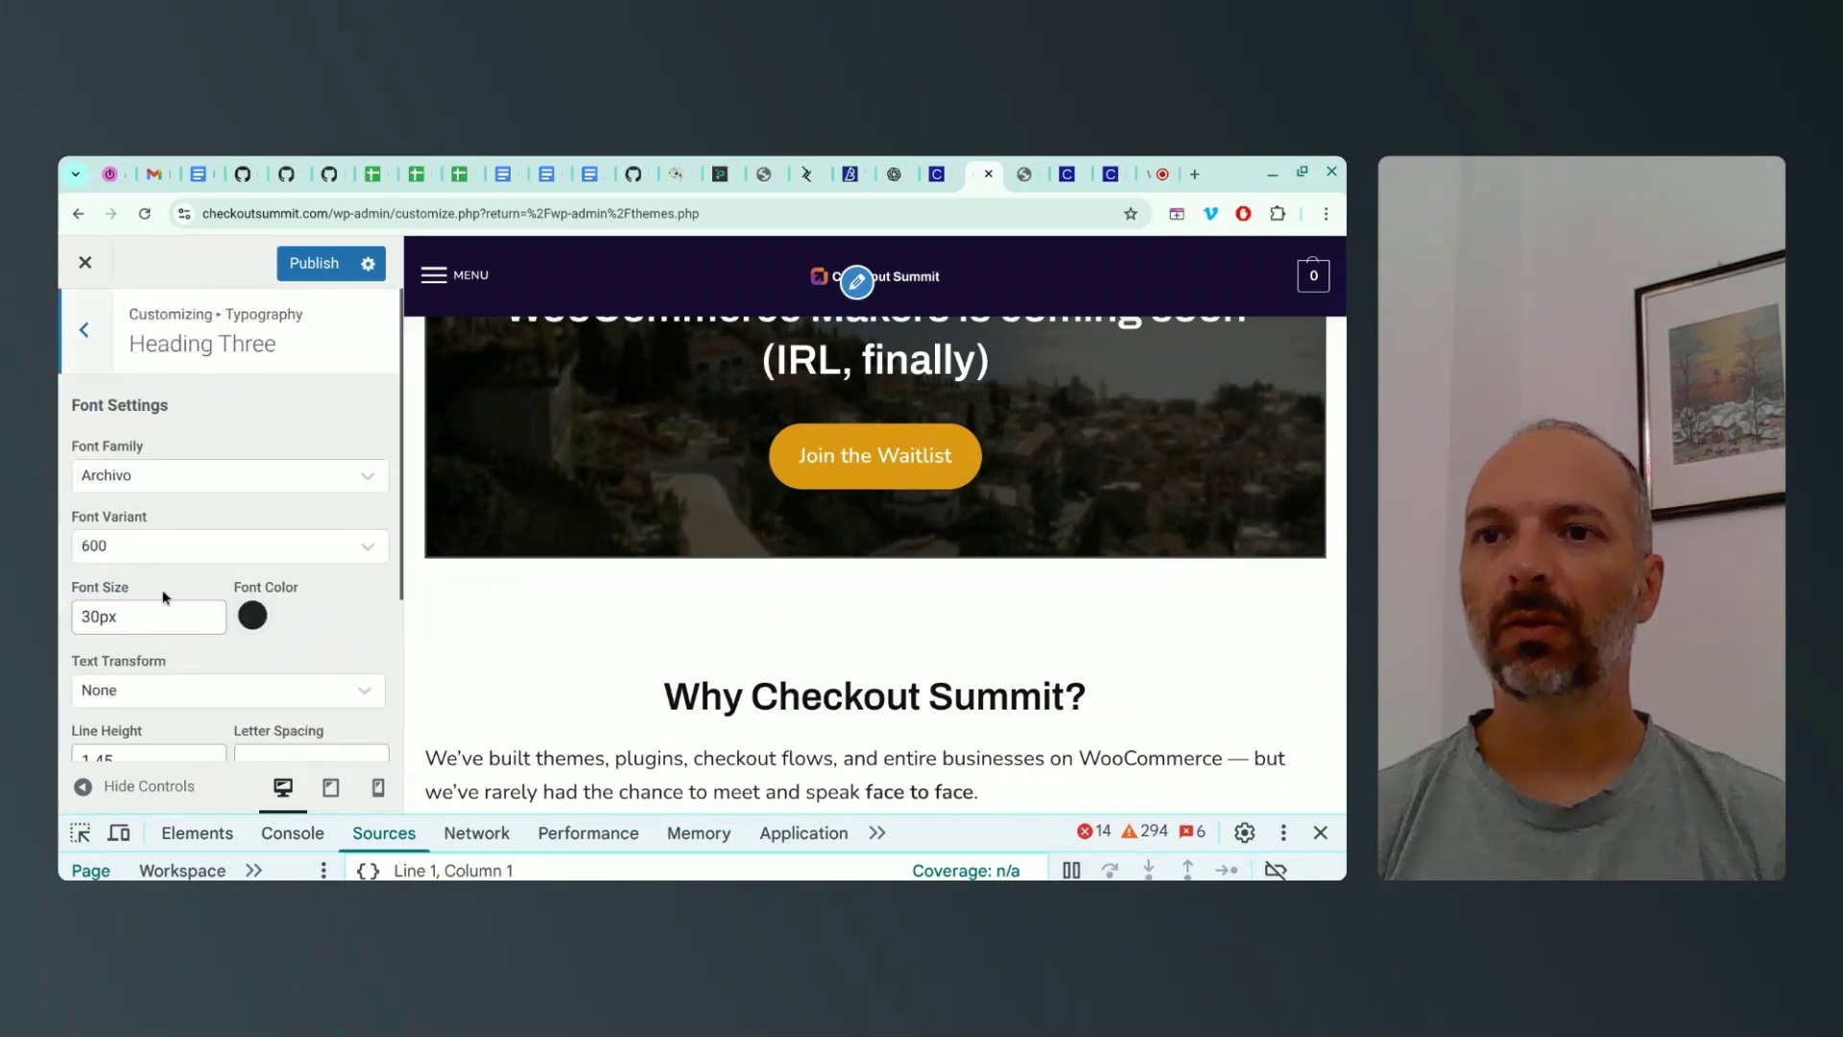
left_click(86, 329)
left_click(115, 551)
left_click(85, 330)
scroll(300, 486, "down", 3)
left_click(151, 538)
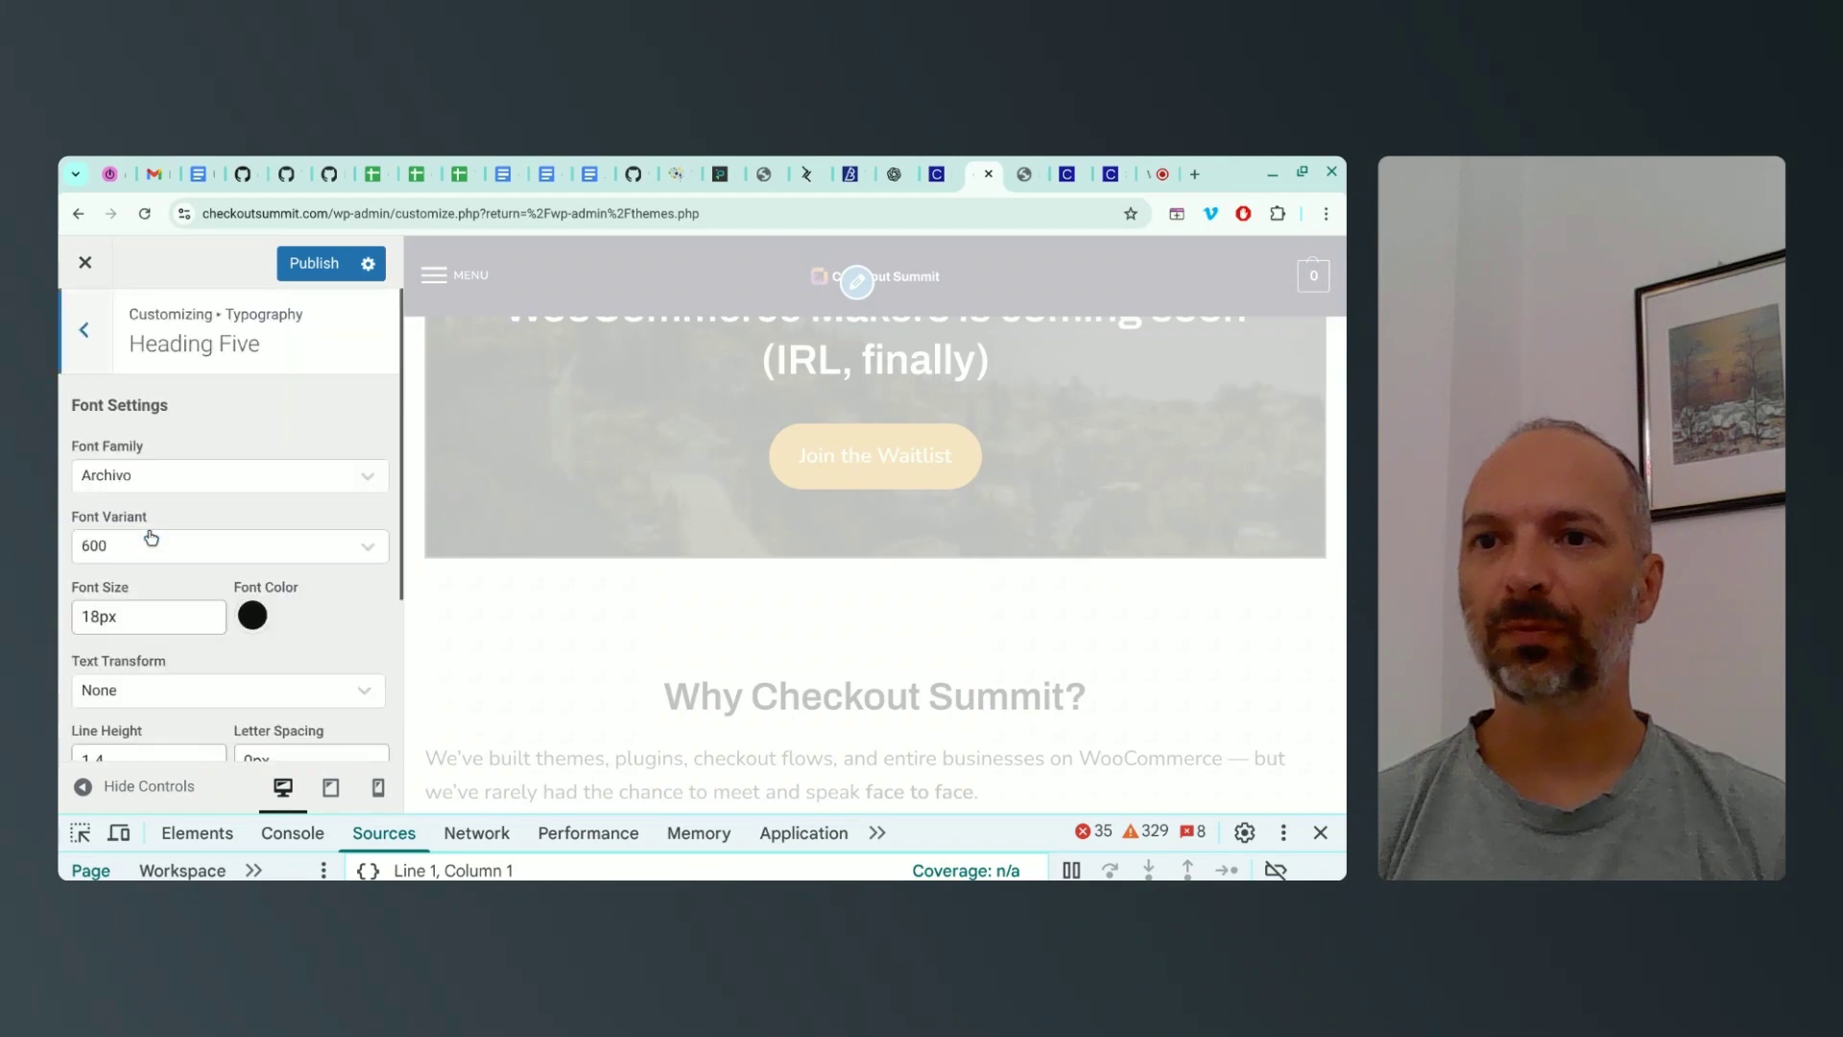
Open the Heading Five font color value for editing, and return to the Typography sections
left_click(252, 616)
scroll(276, 572, "down", 3)
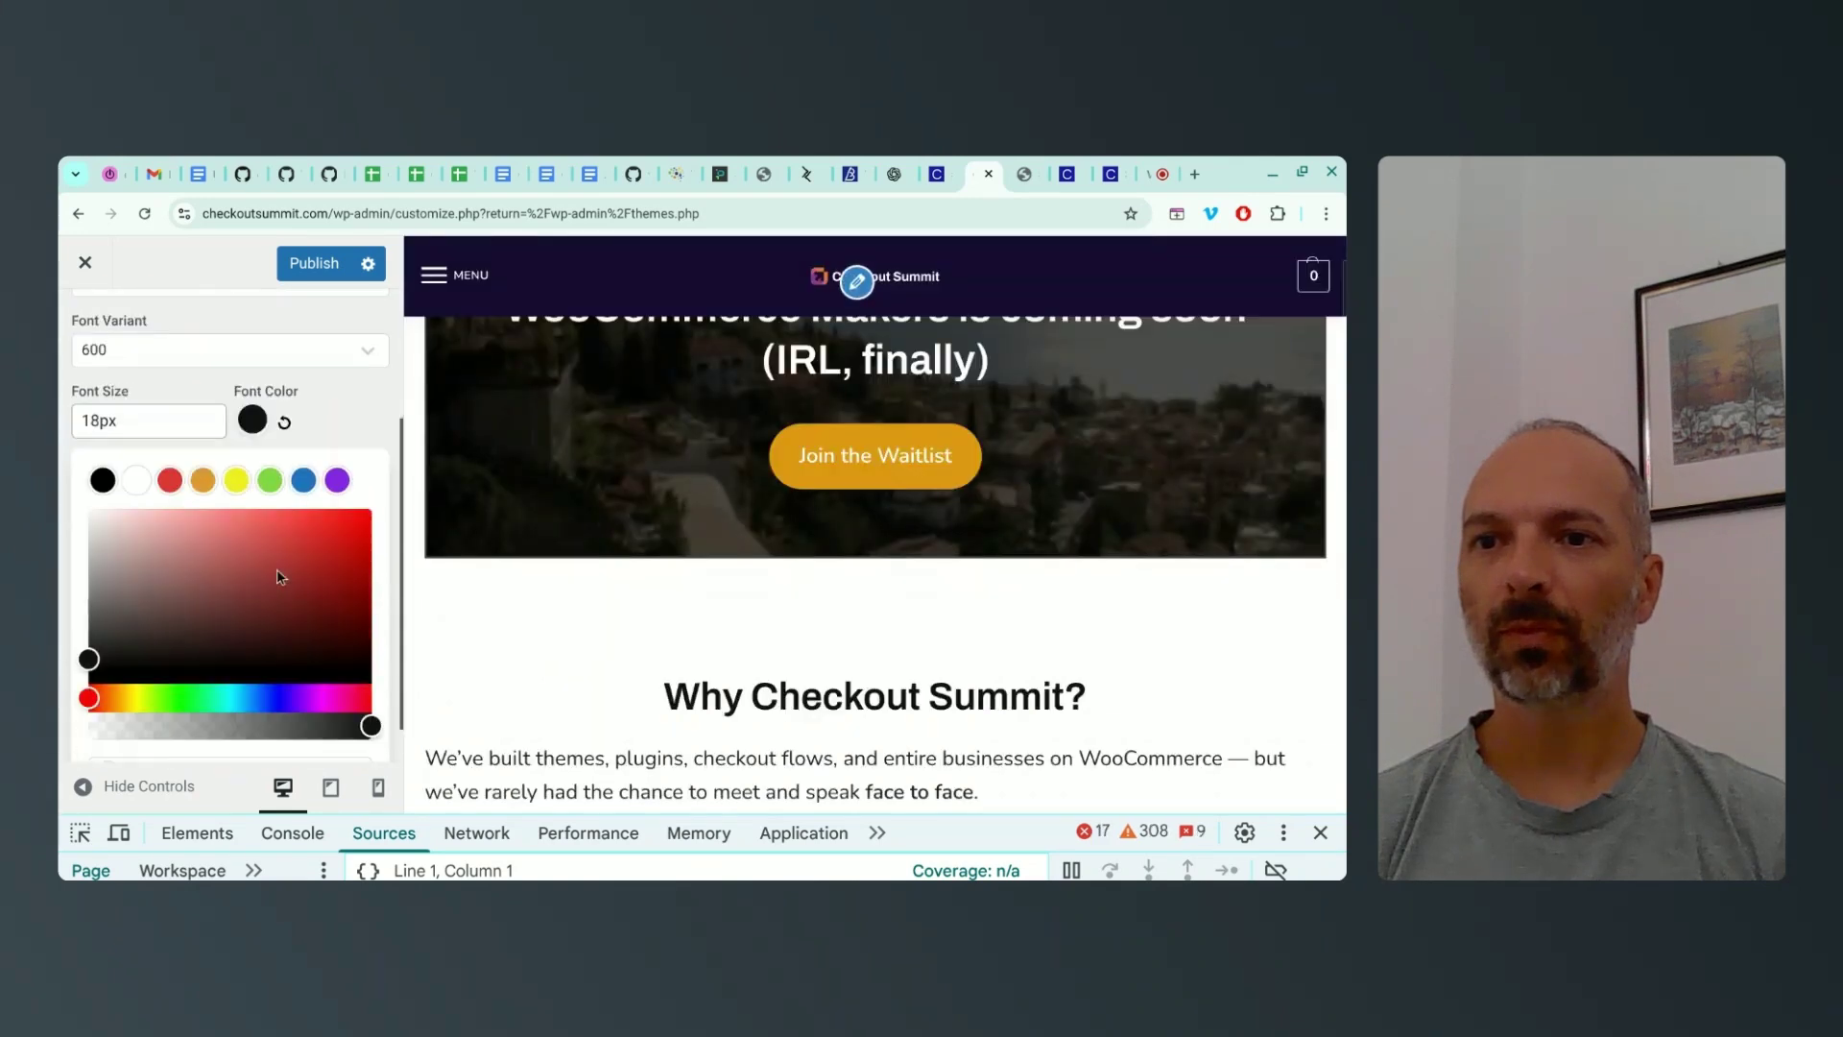
double_click(162, 735)
key("Escape")
scroll(225, 507, "up", 5)
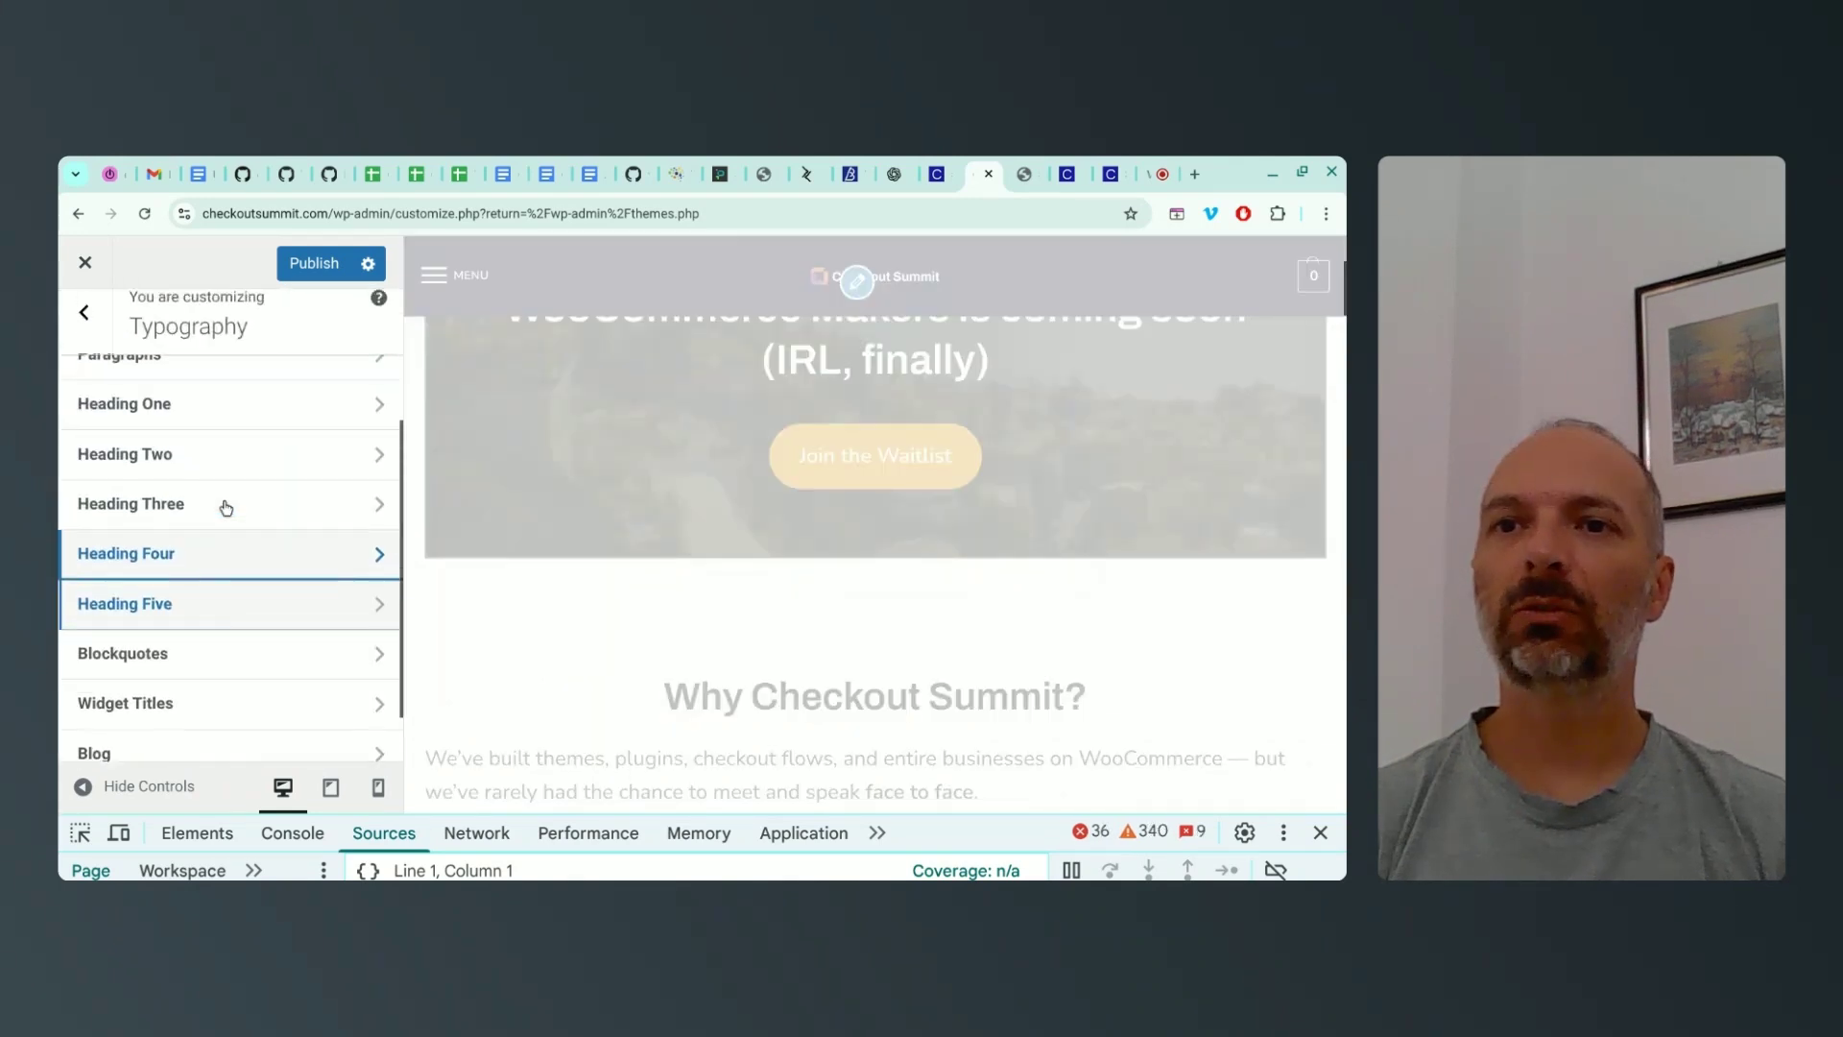
Review the Widget Titles font settings, and open the Blog typography settings
scroll(221, 516, "down", 1)
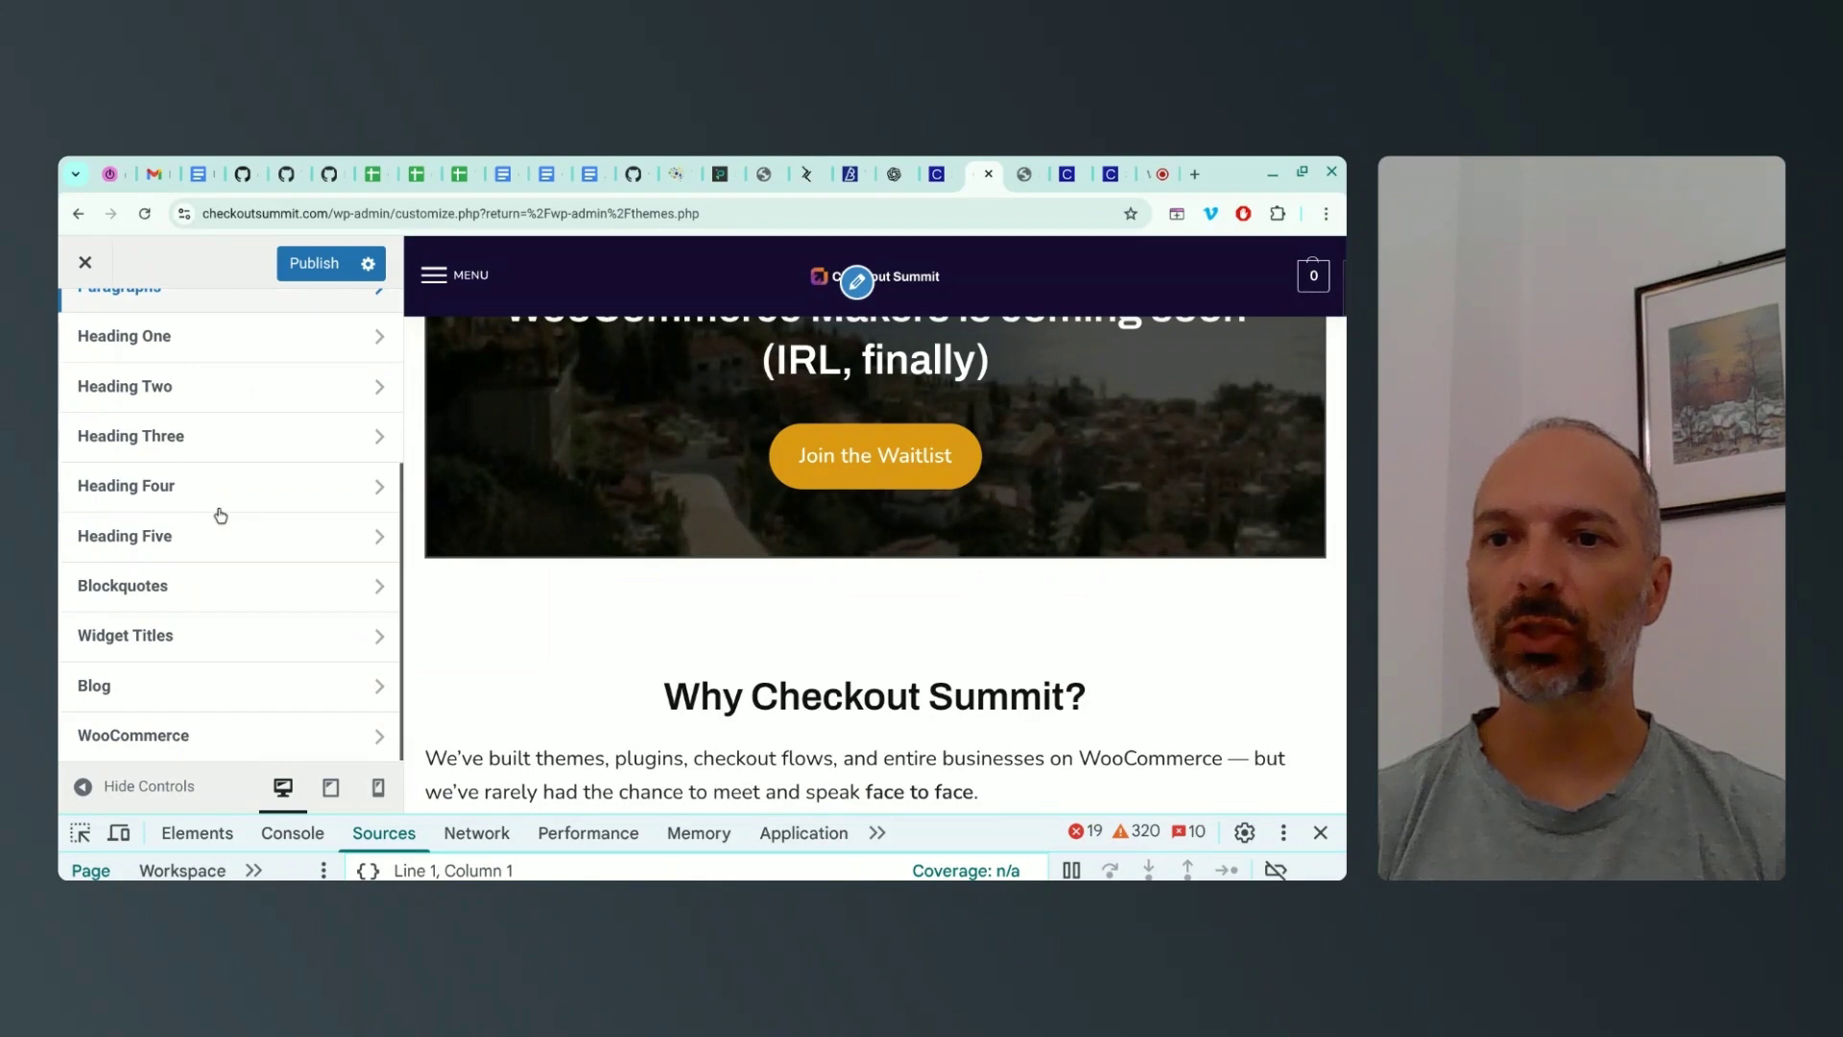
left_click(174, 635)
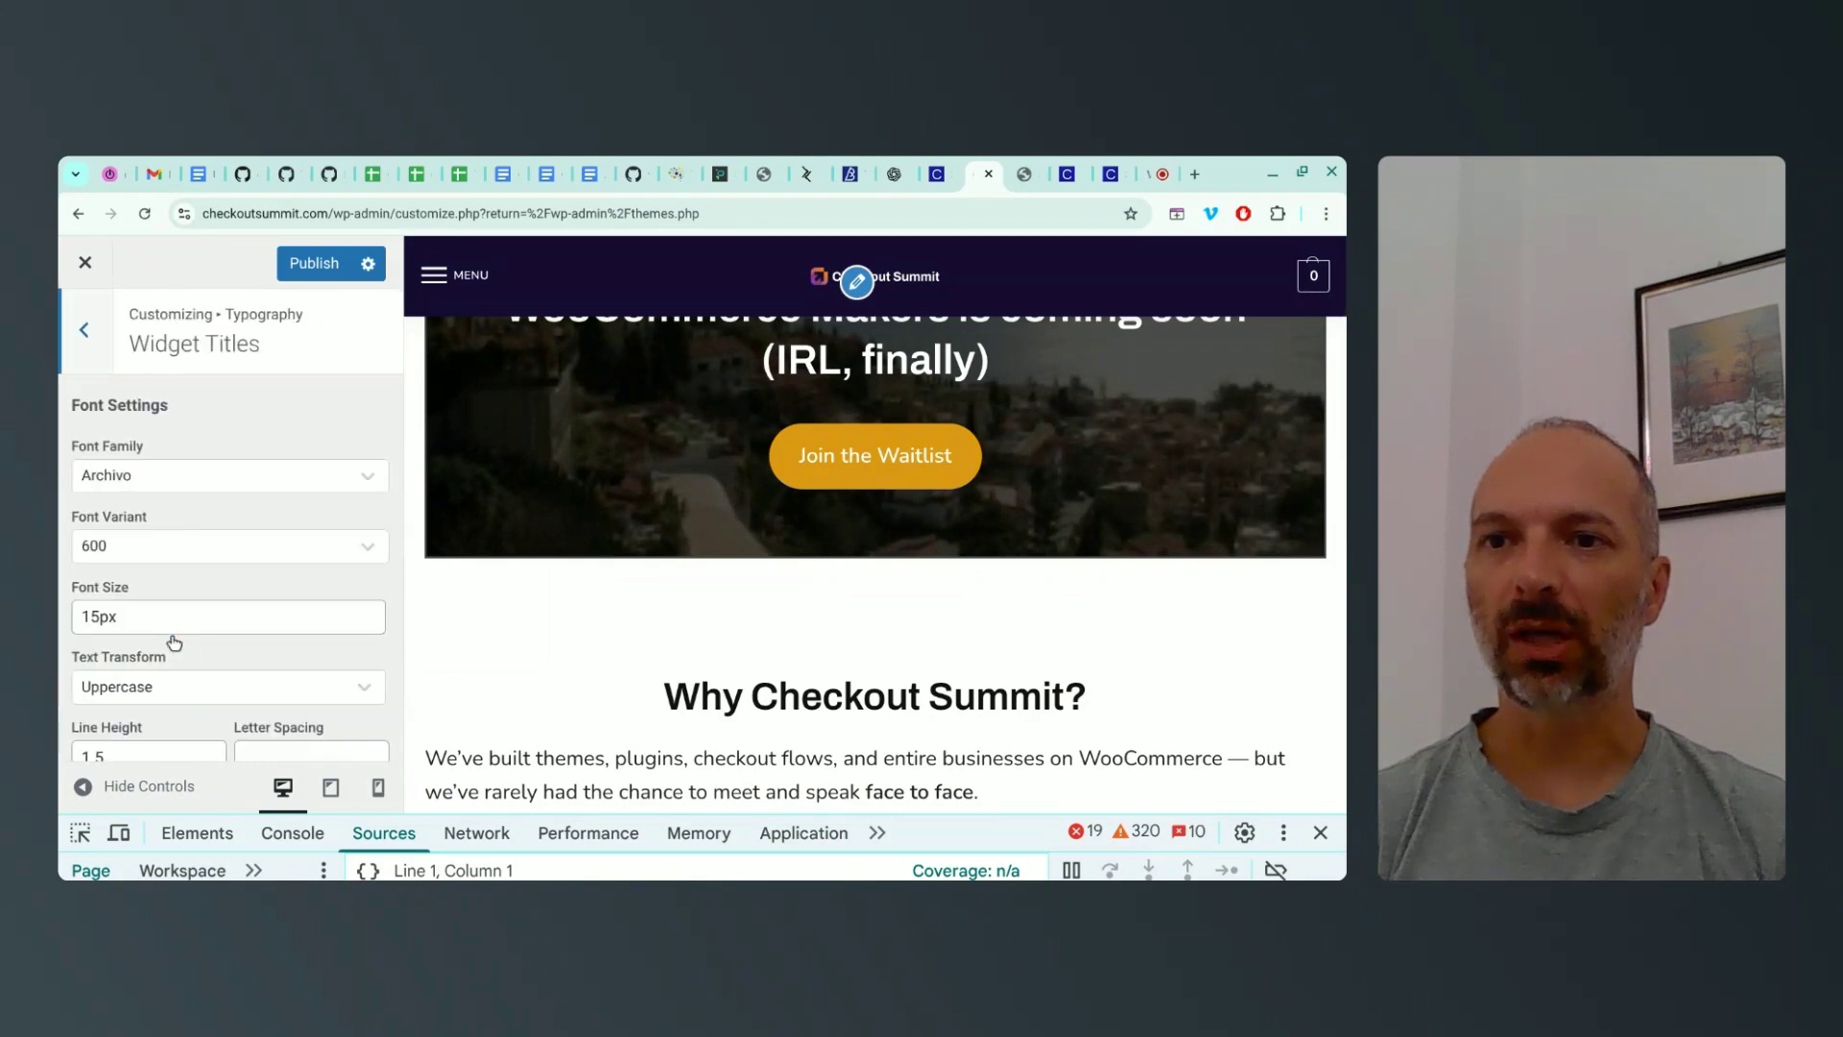
scroll(275, 474, "down", 1)
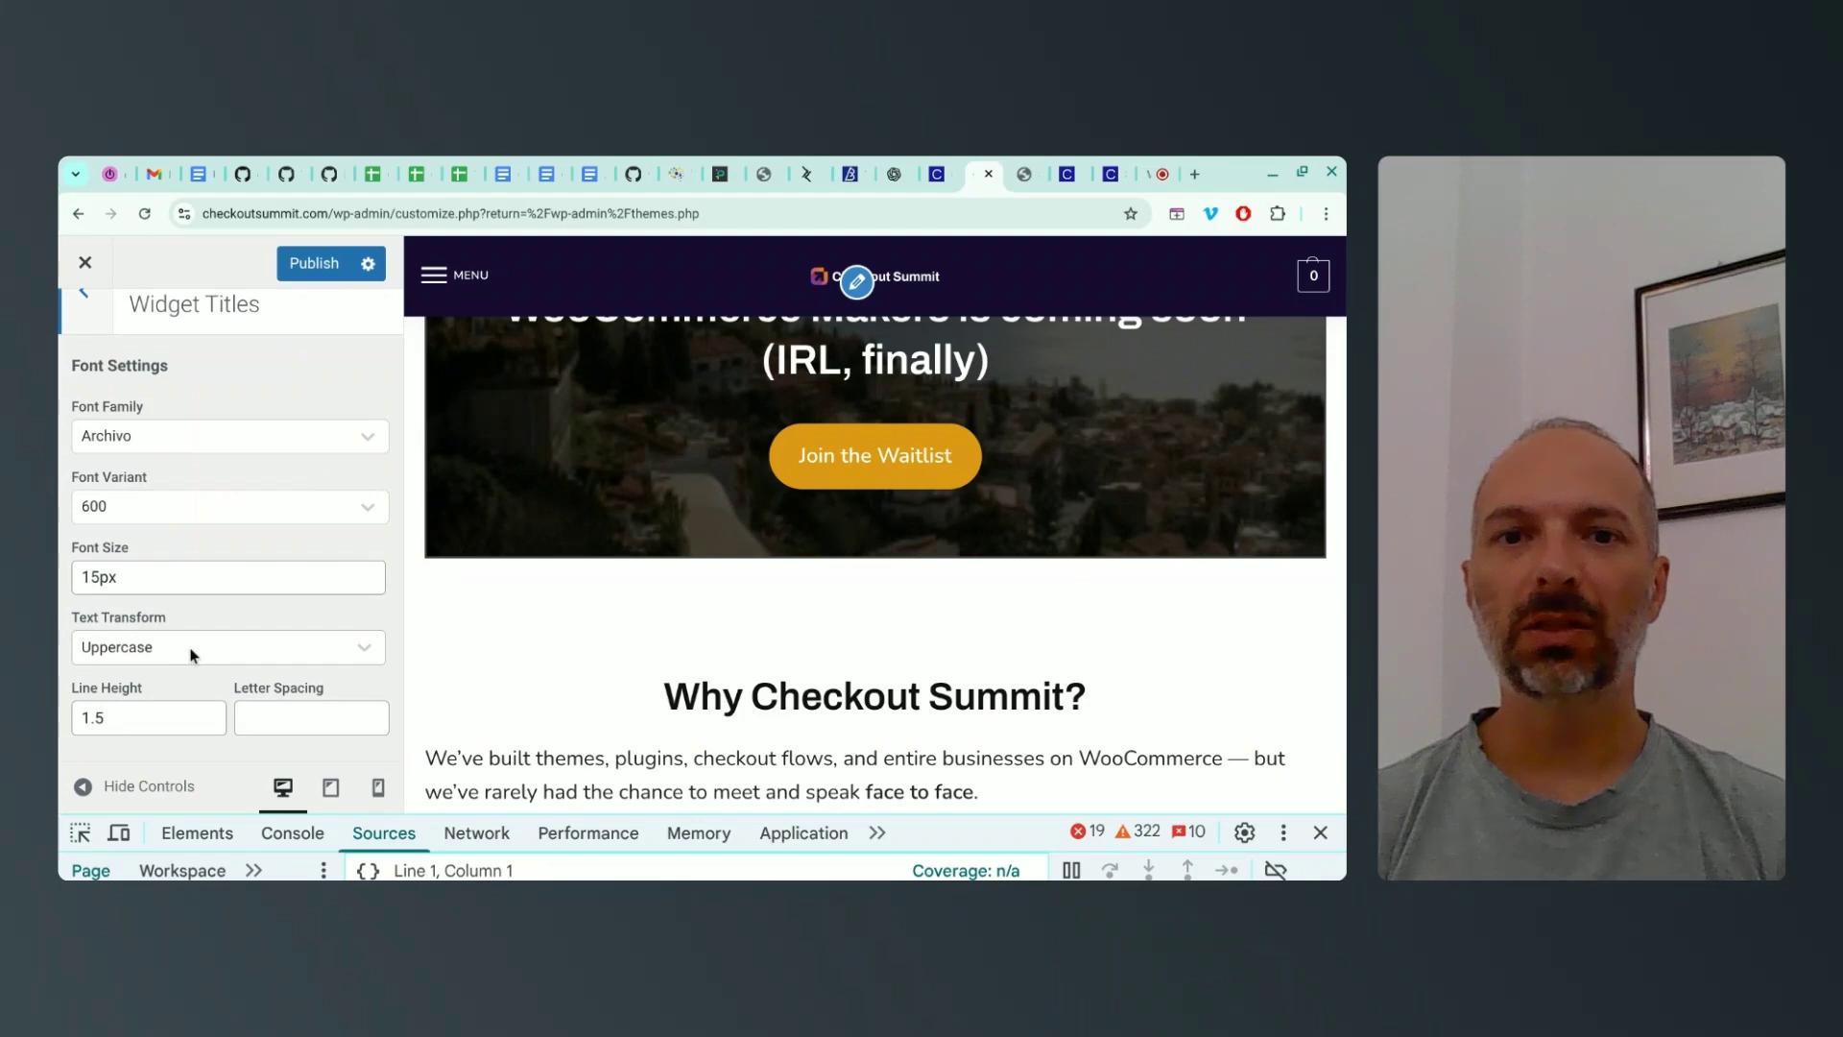
scroll(560, 605, "down", 1)
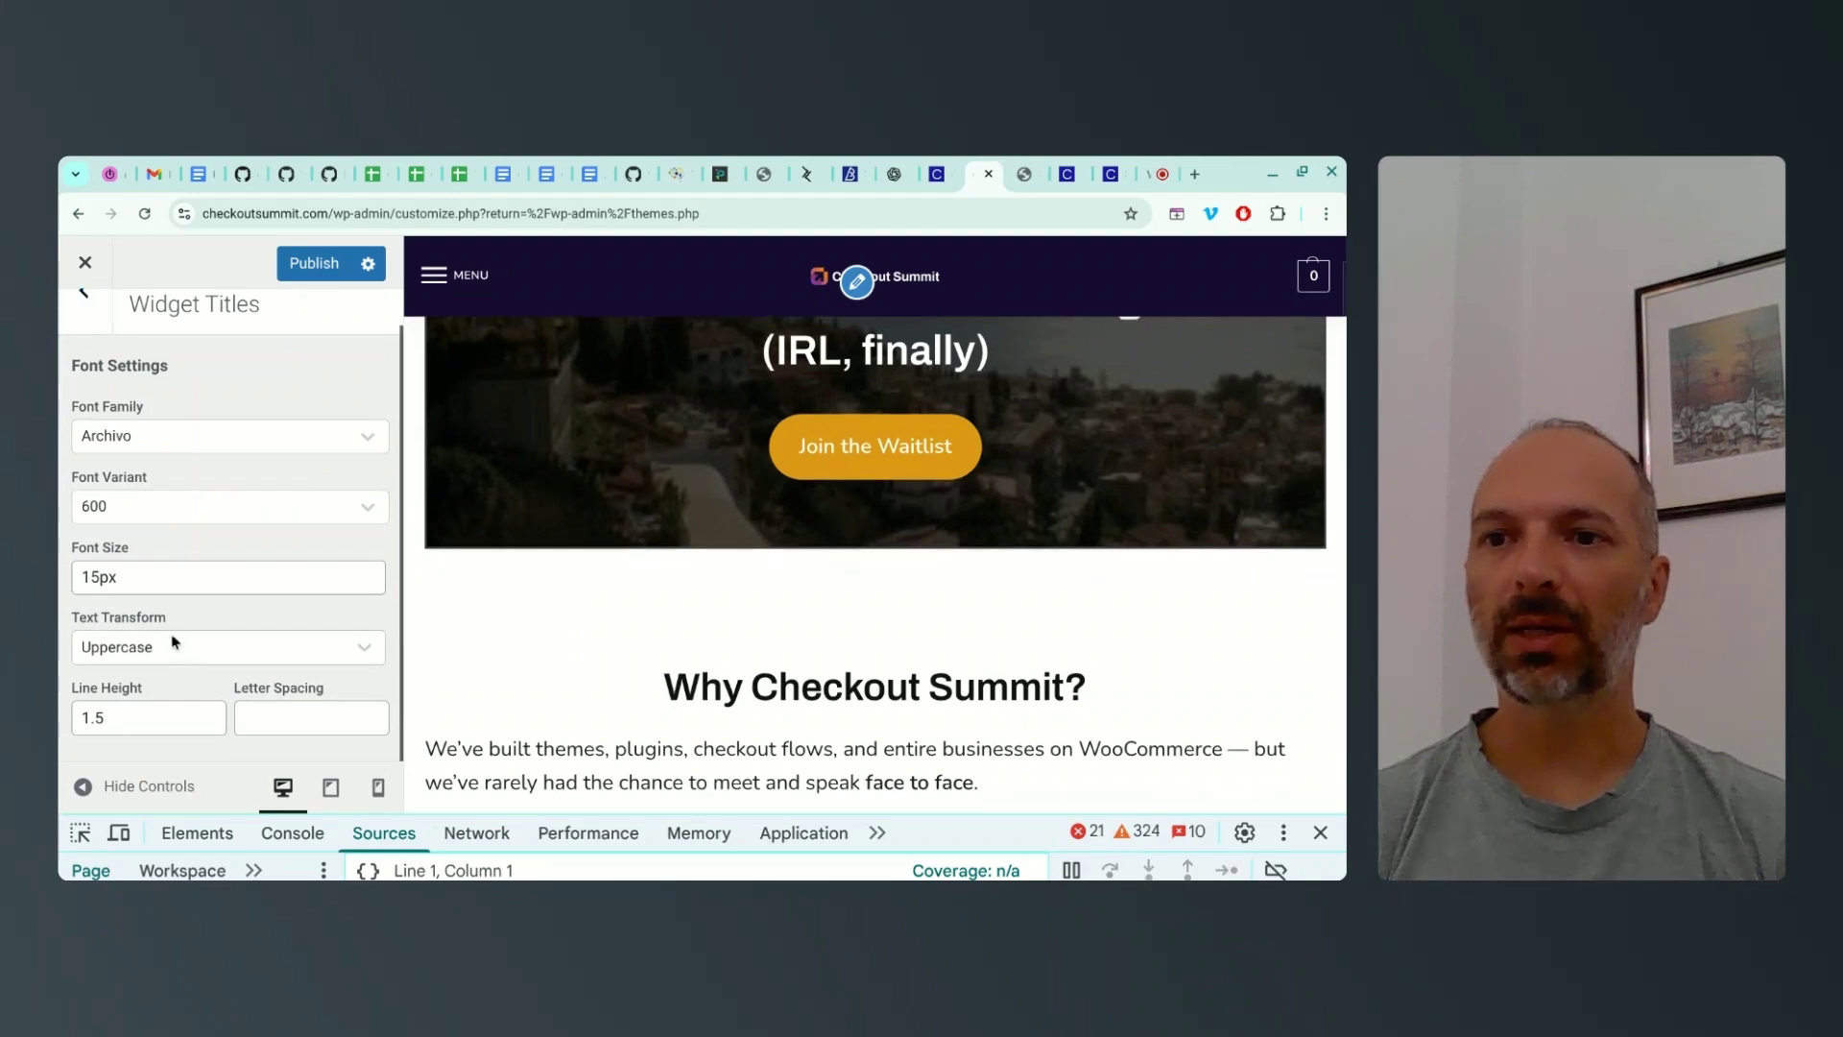
scroll(269, 588, "up", 1)
scroll(276, 595, "down", 1)
scroll(277, 595, "up", 1)
left_click(87, 332)
left_click(144, 692)
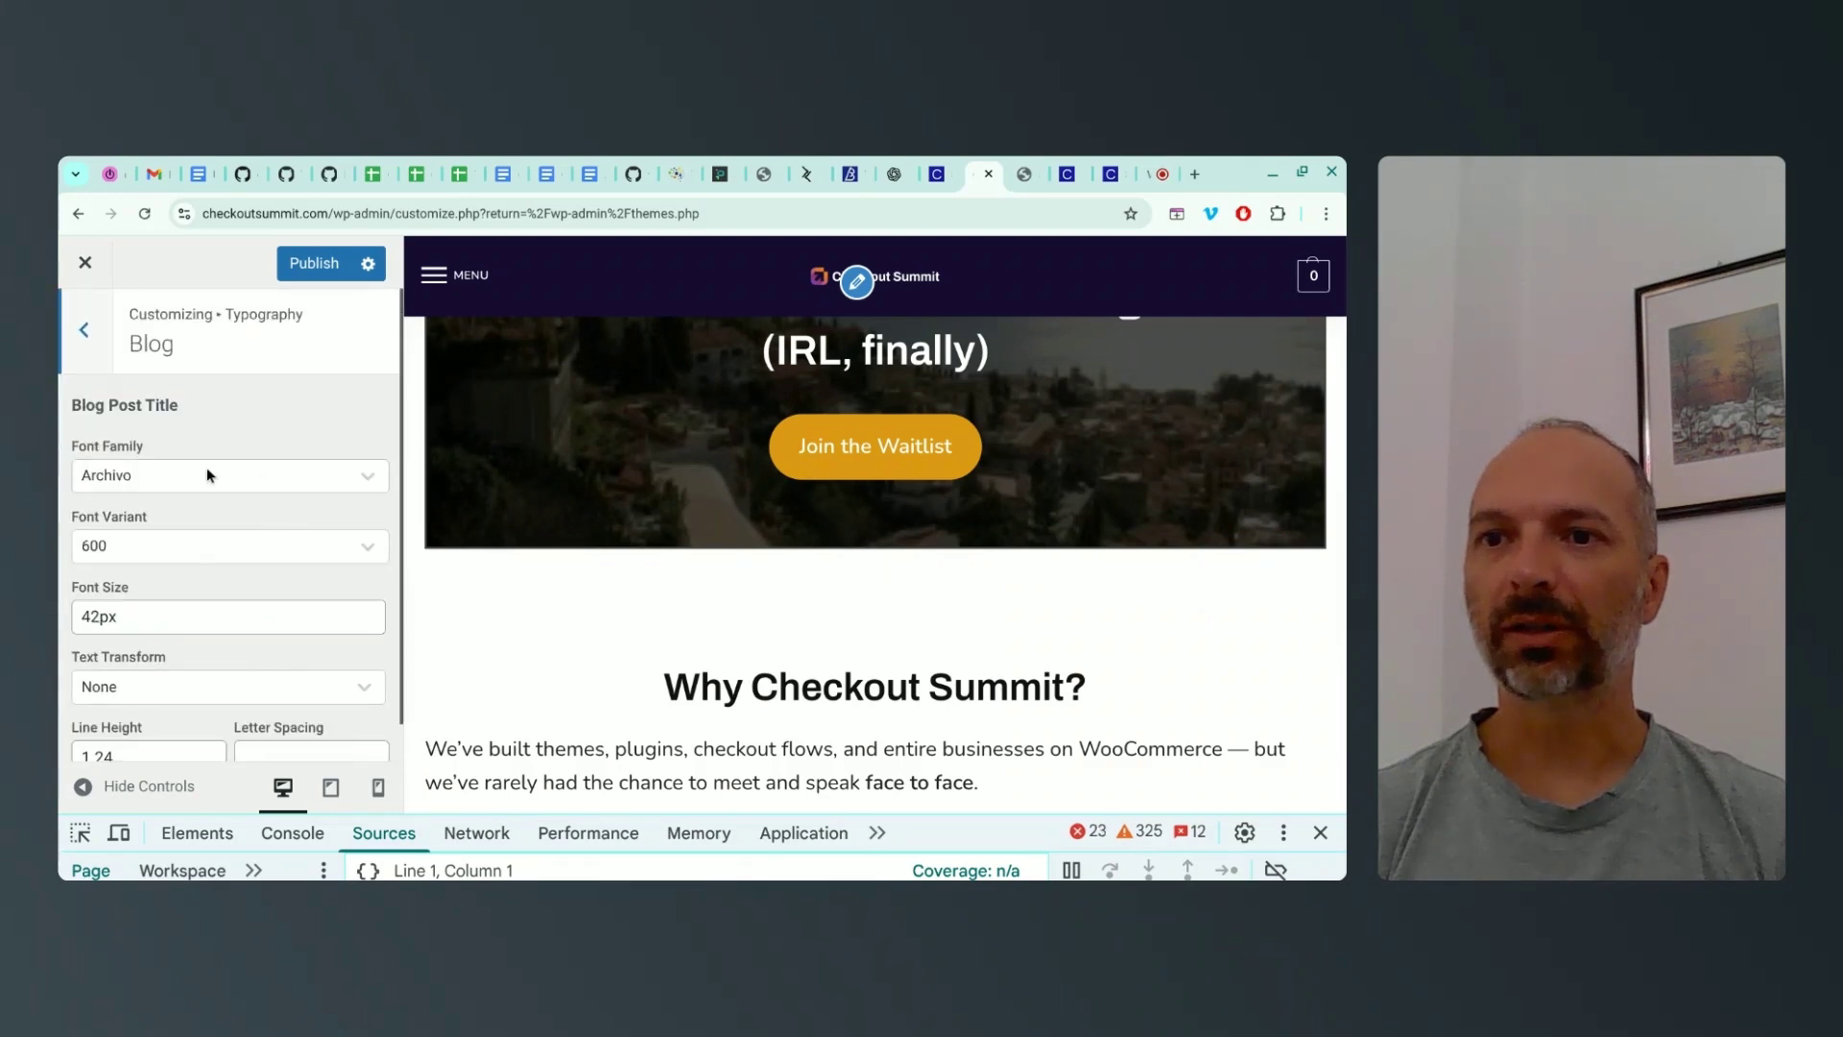
Review the Blog post title fonts and the WooCommerce typography settings for archive descriptions, product titles and primary buttons
scroll(192, 556, "down", 1)
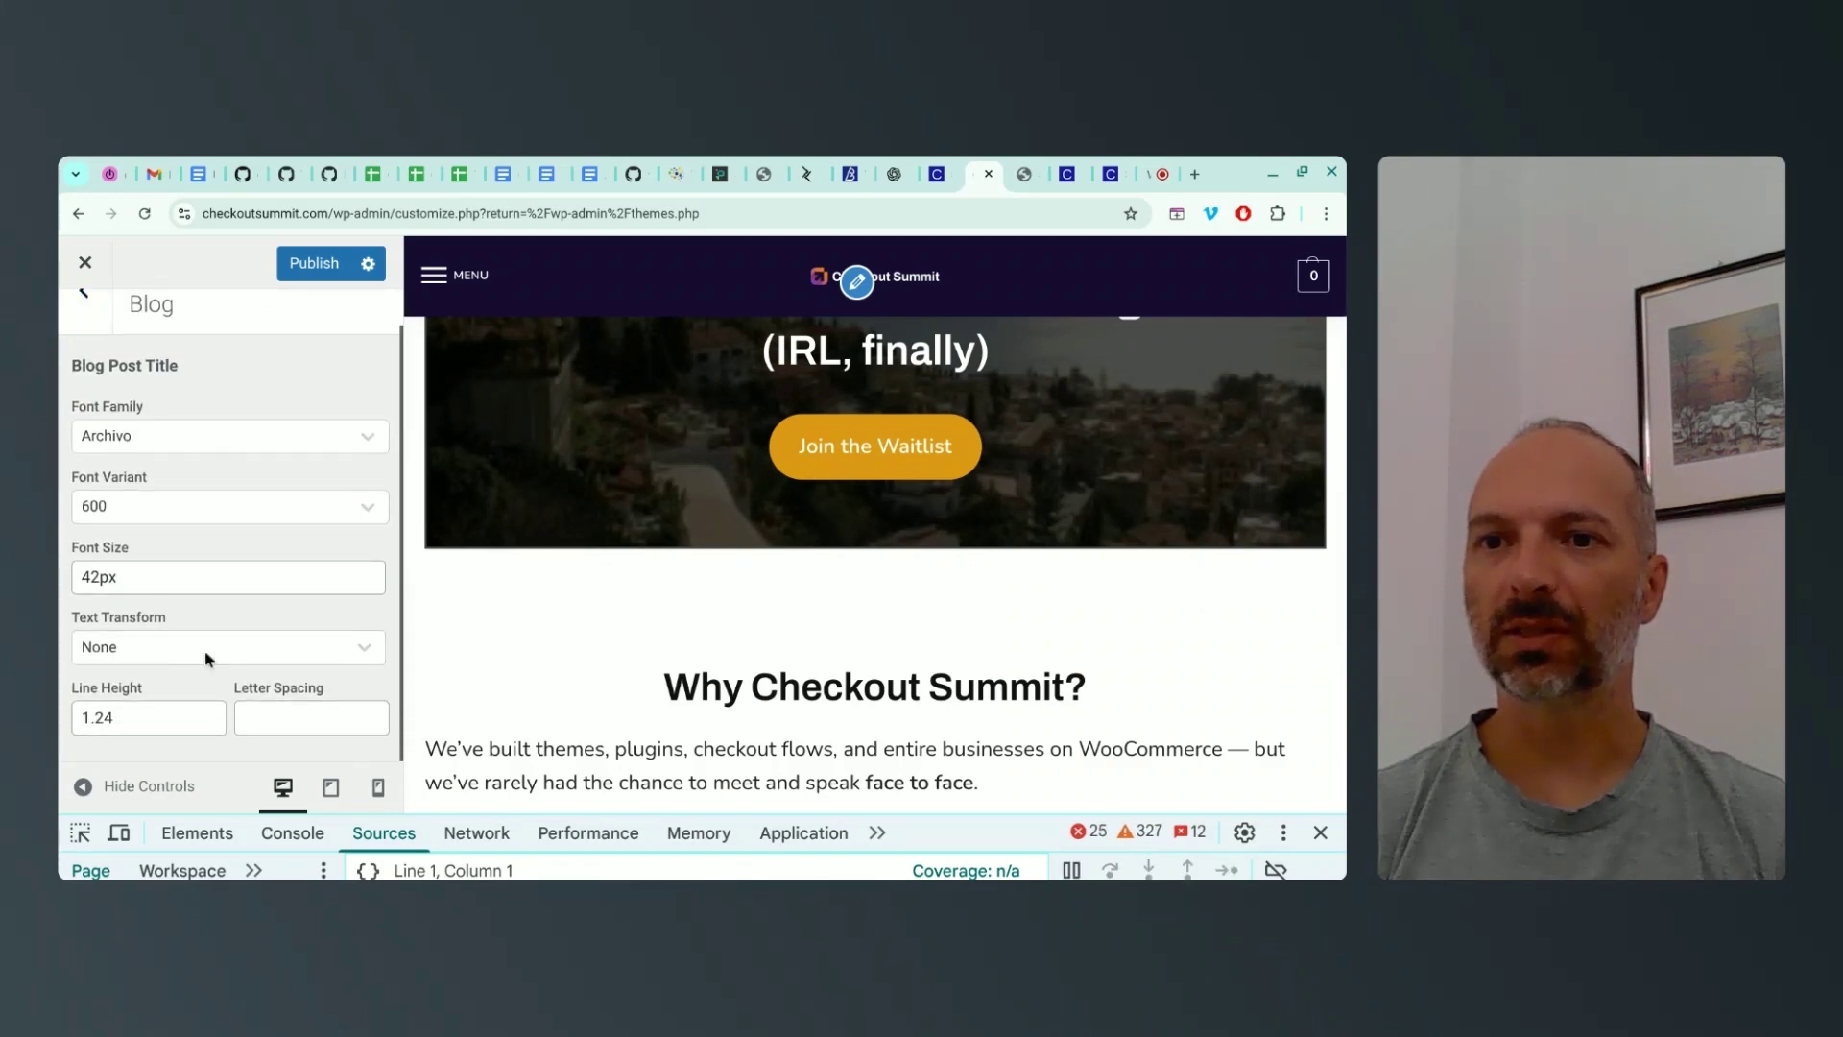
left_click(85, 303)
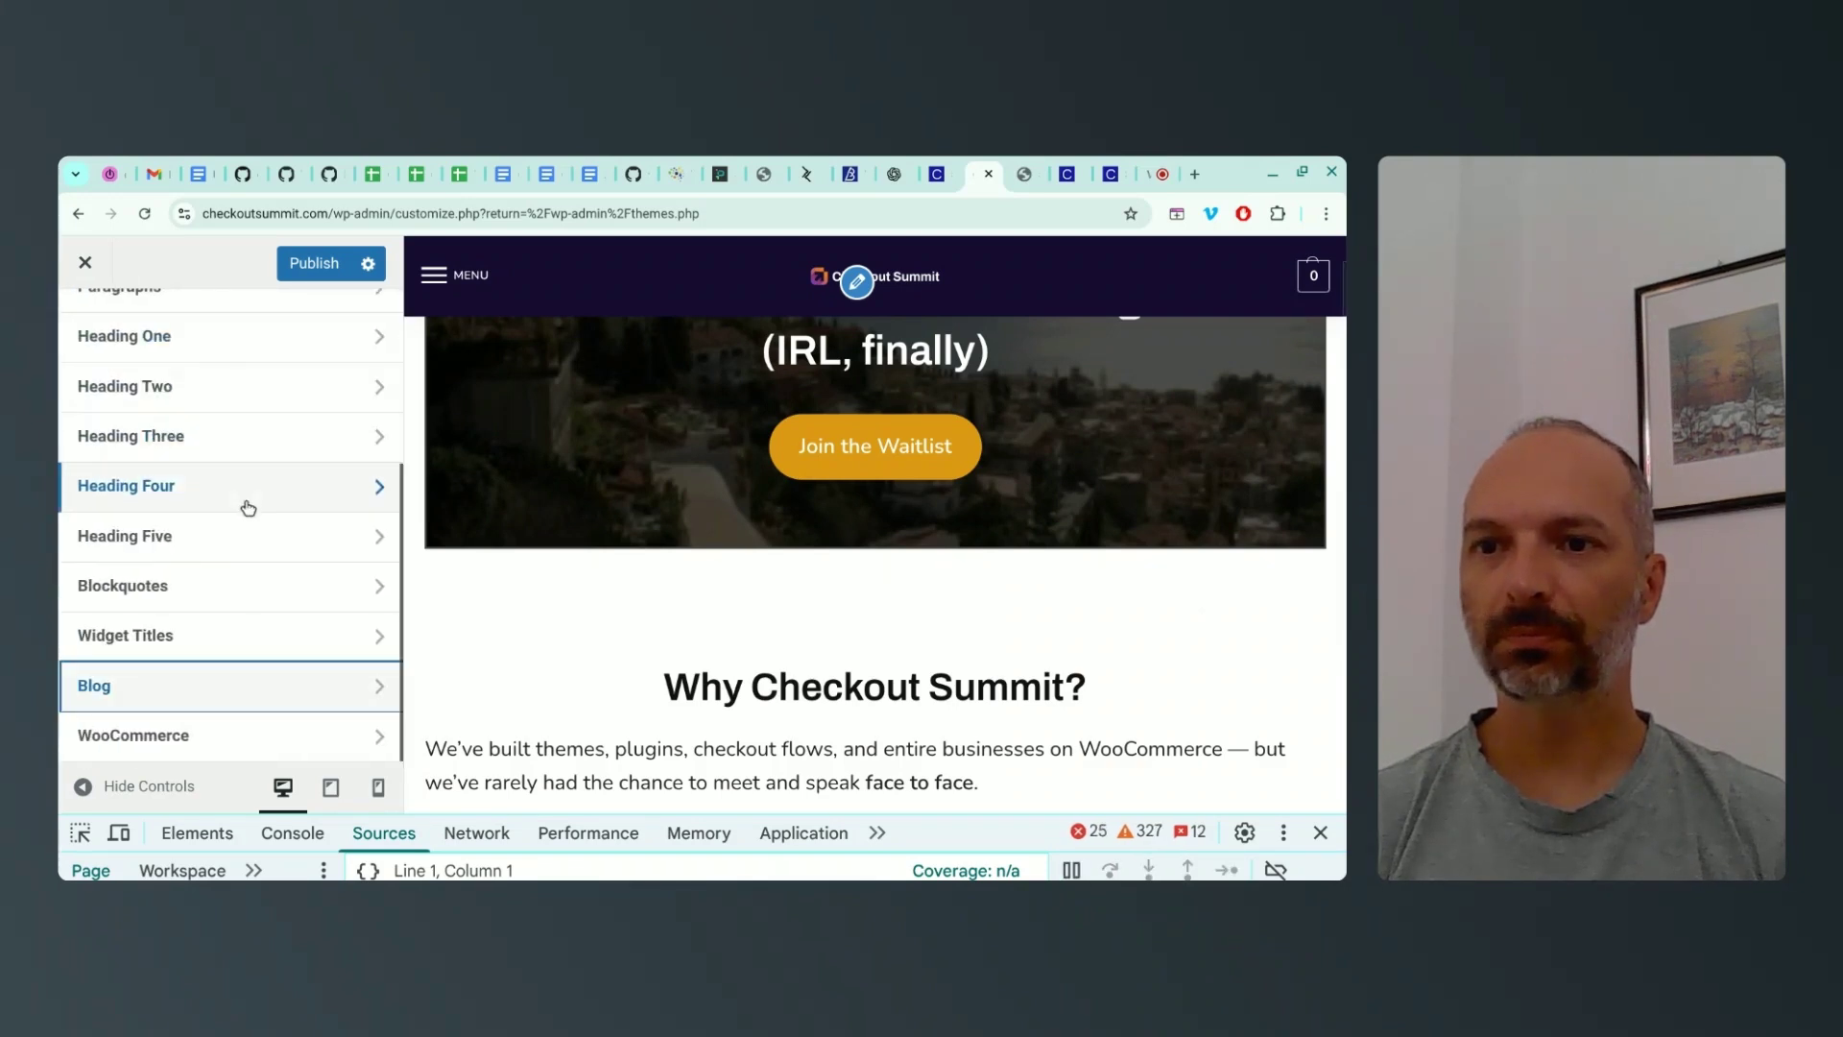
left_click(168, 740)
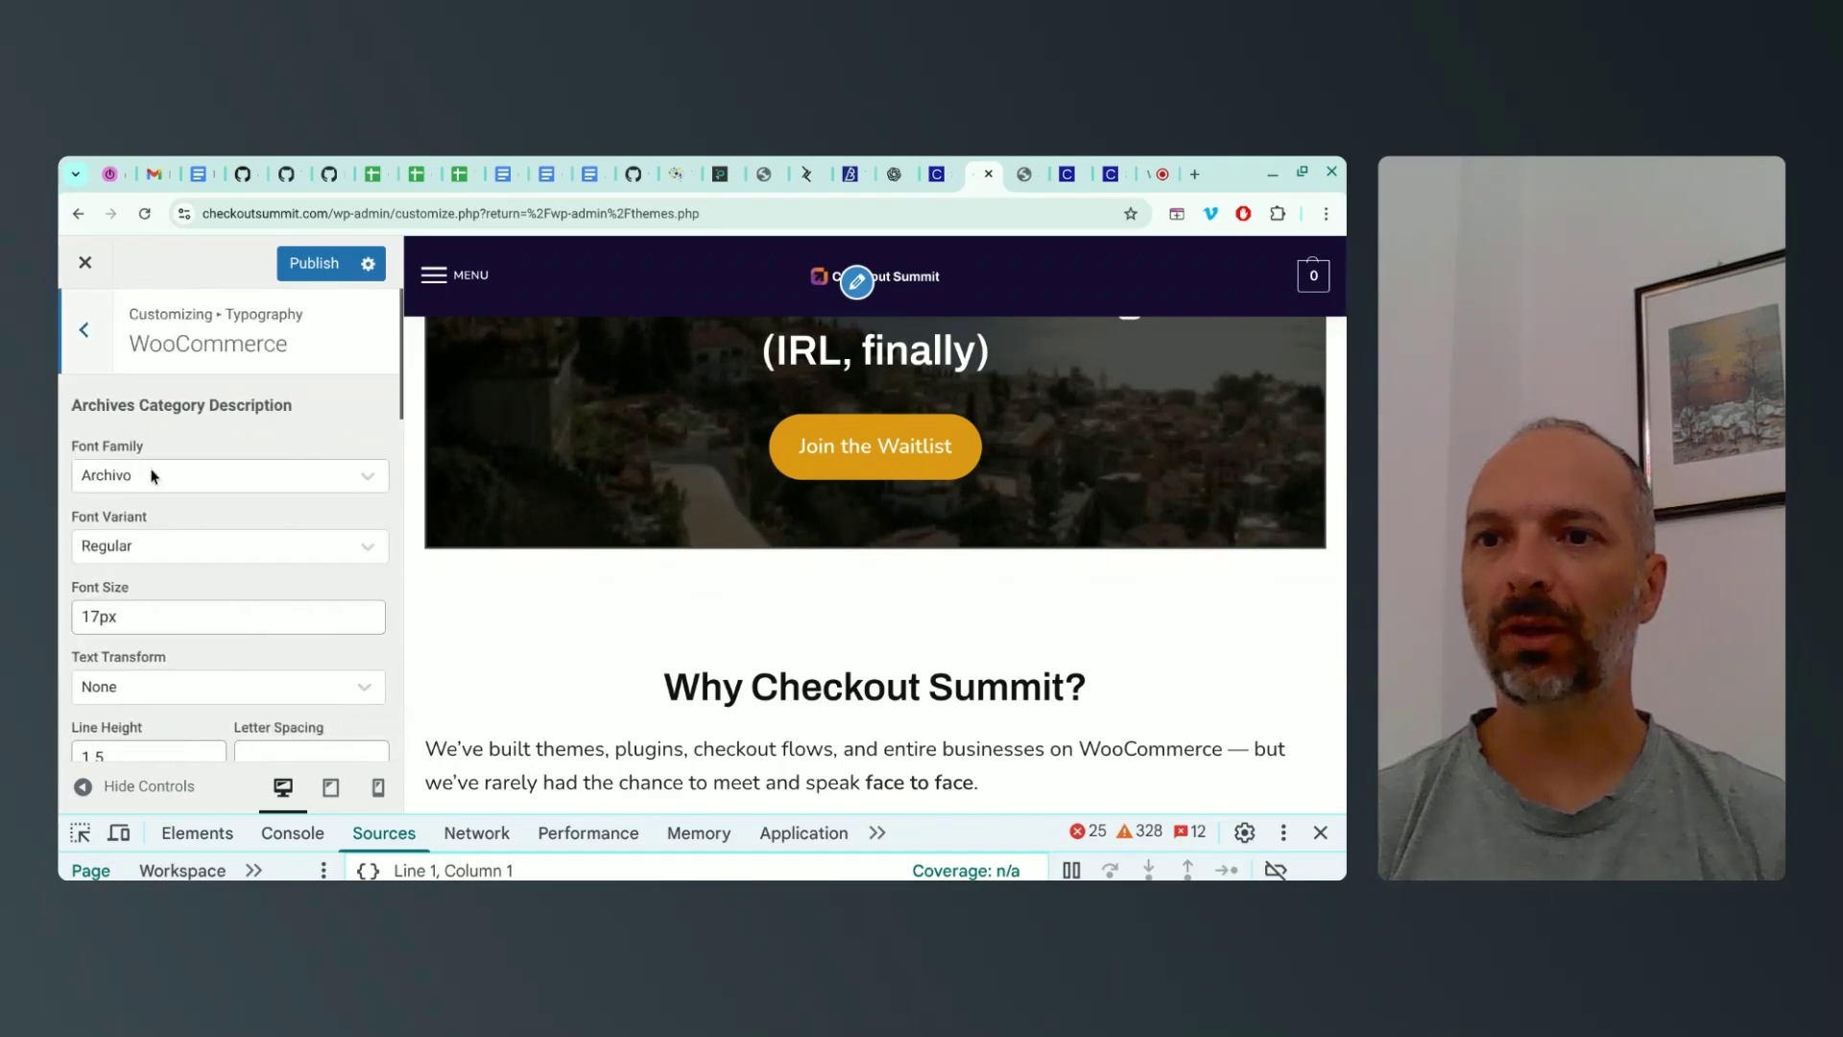
scroll(284, 515, "down", 2)
scroll(284, 514, "up", 2)
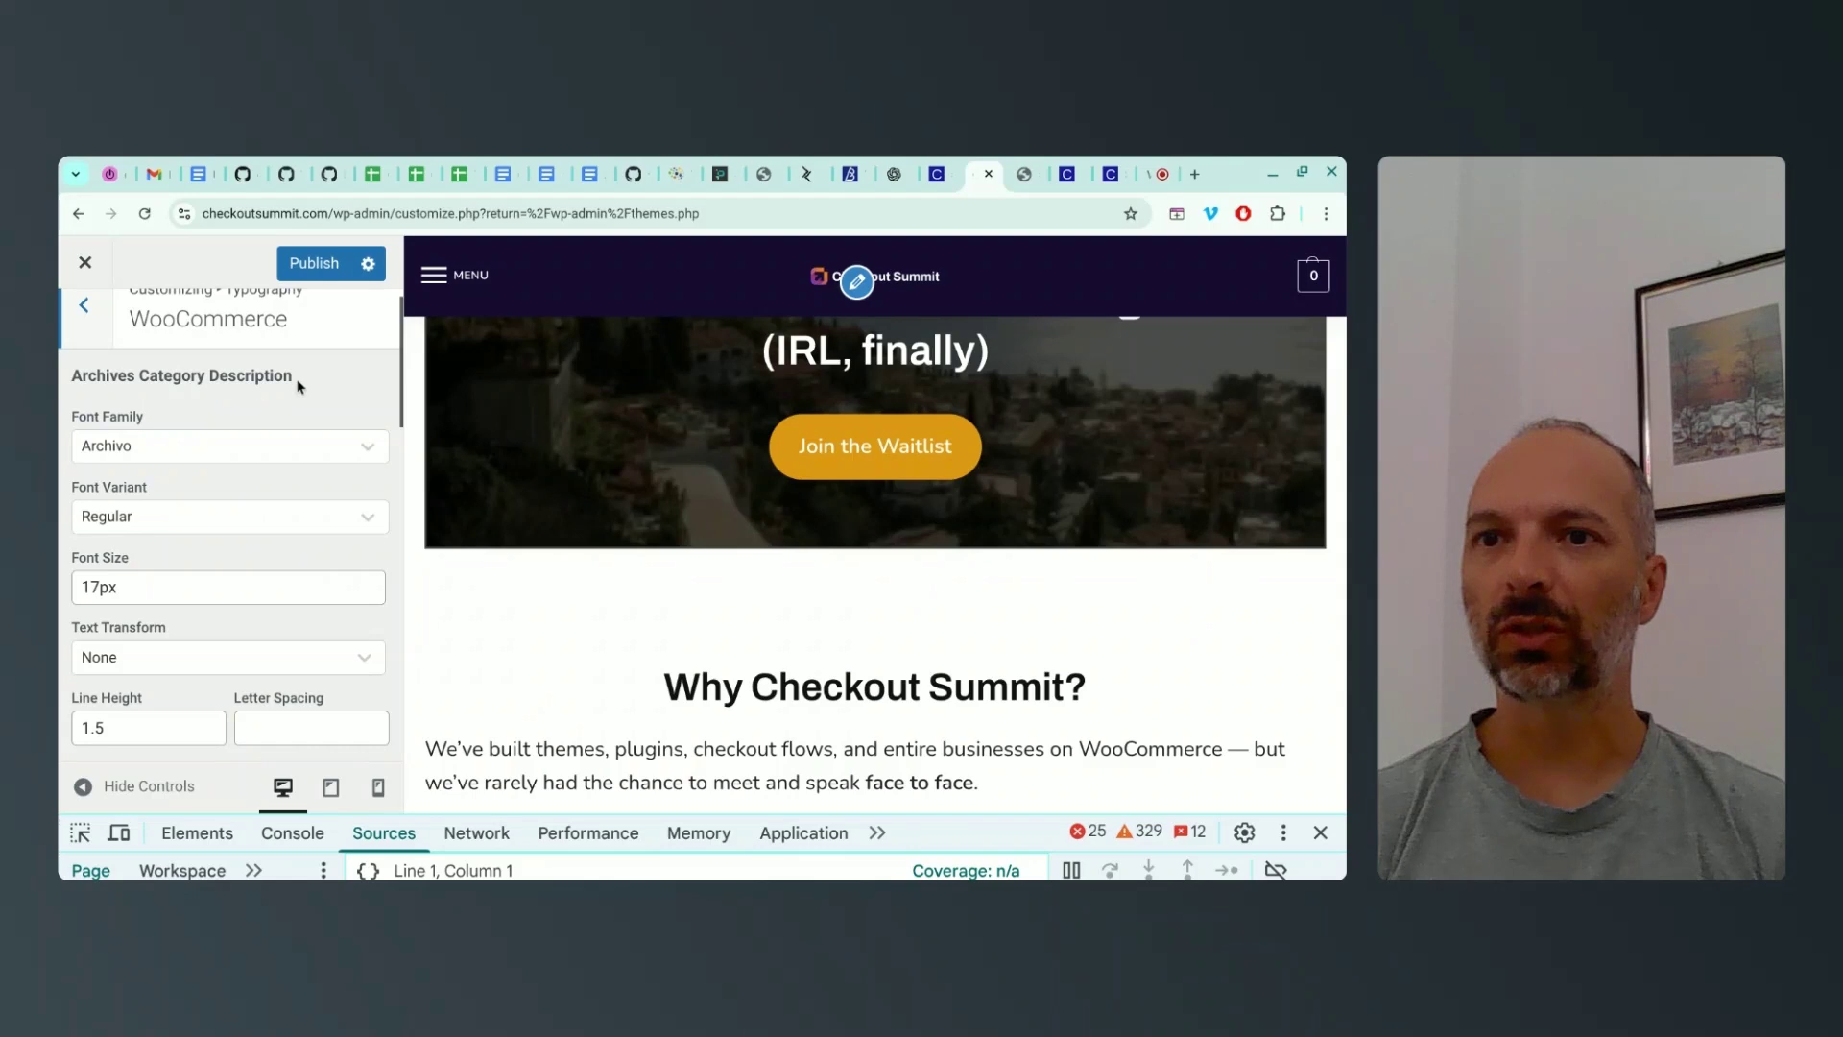
scroll(288, 388, "down", 1)
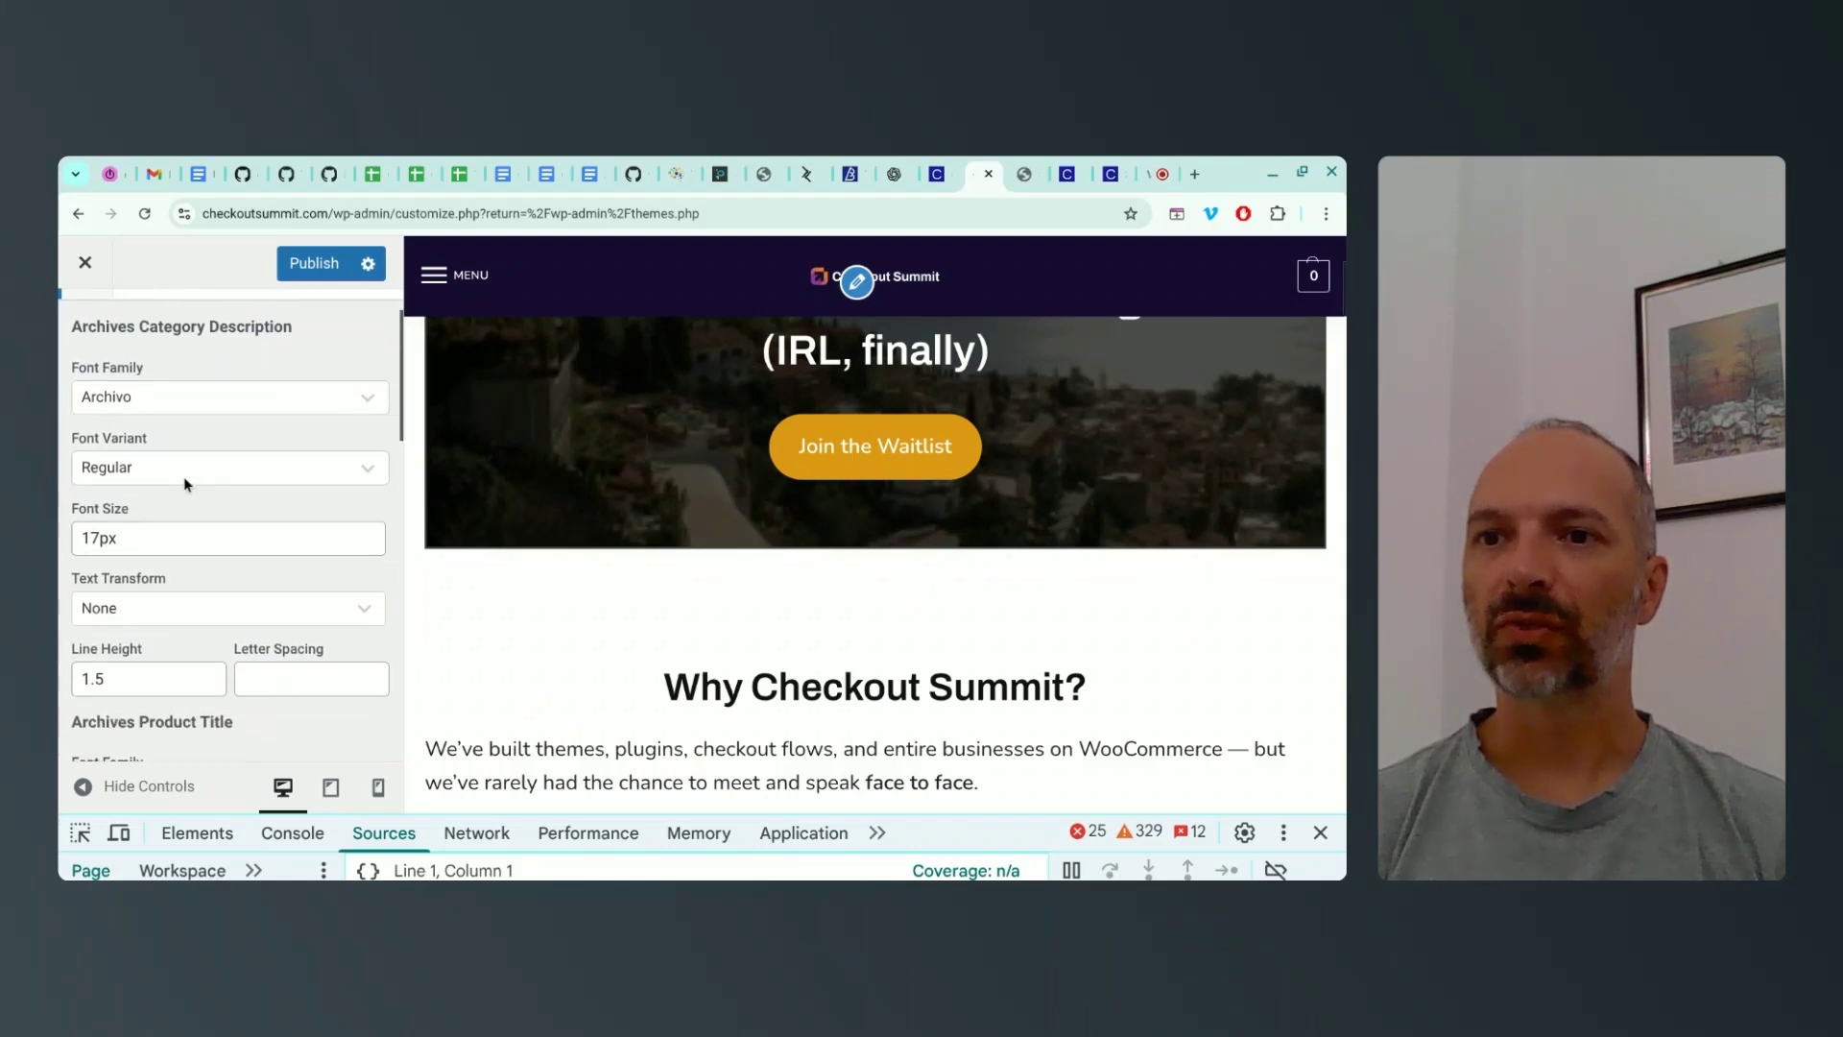
scroll(186, 483, "down", 5)
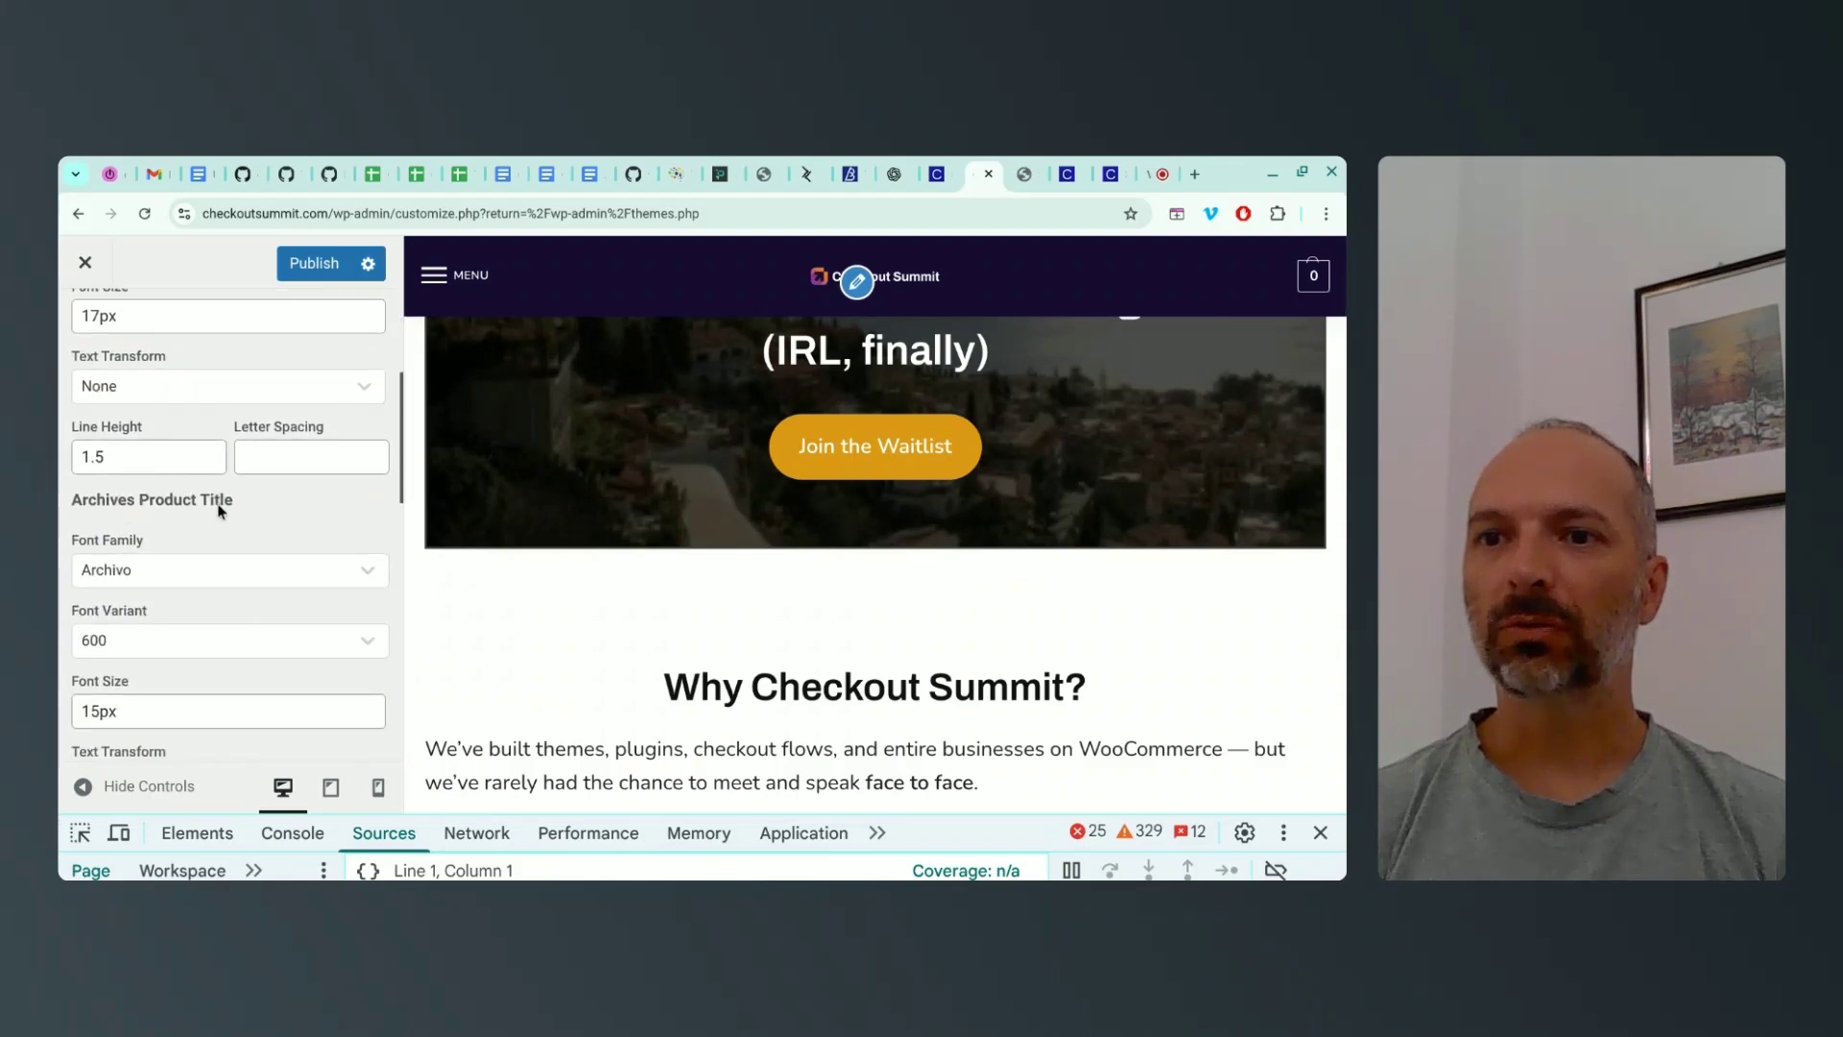
scroll(175, 509, "down", 4)
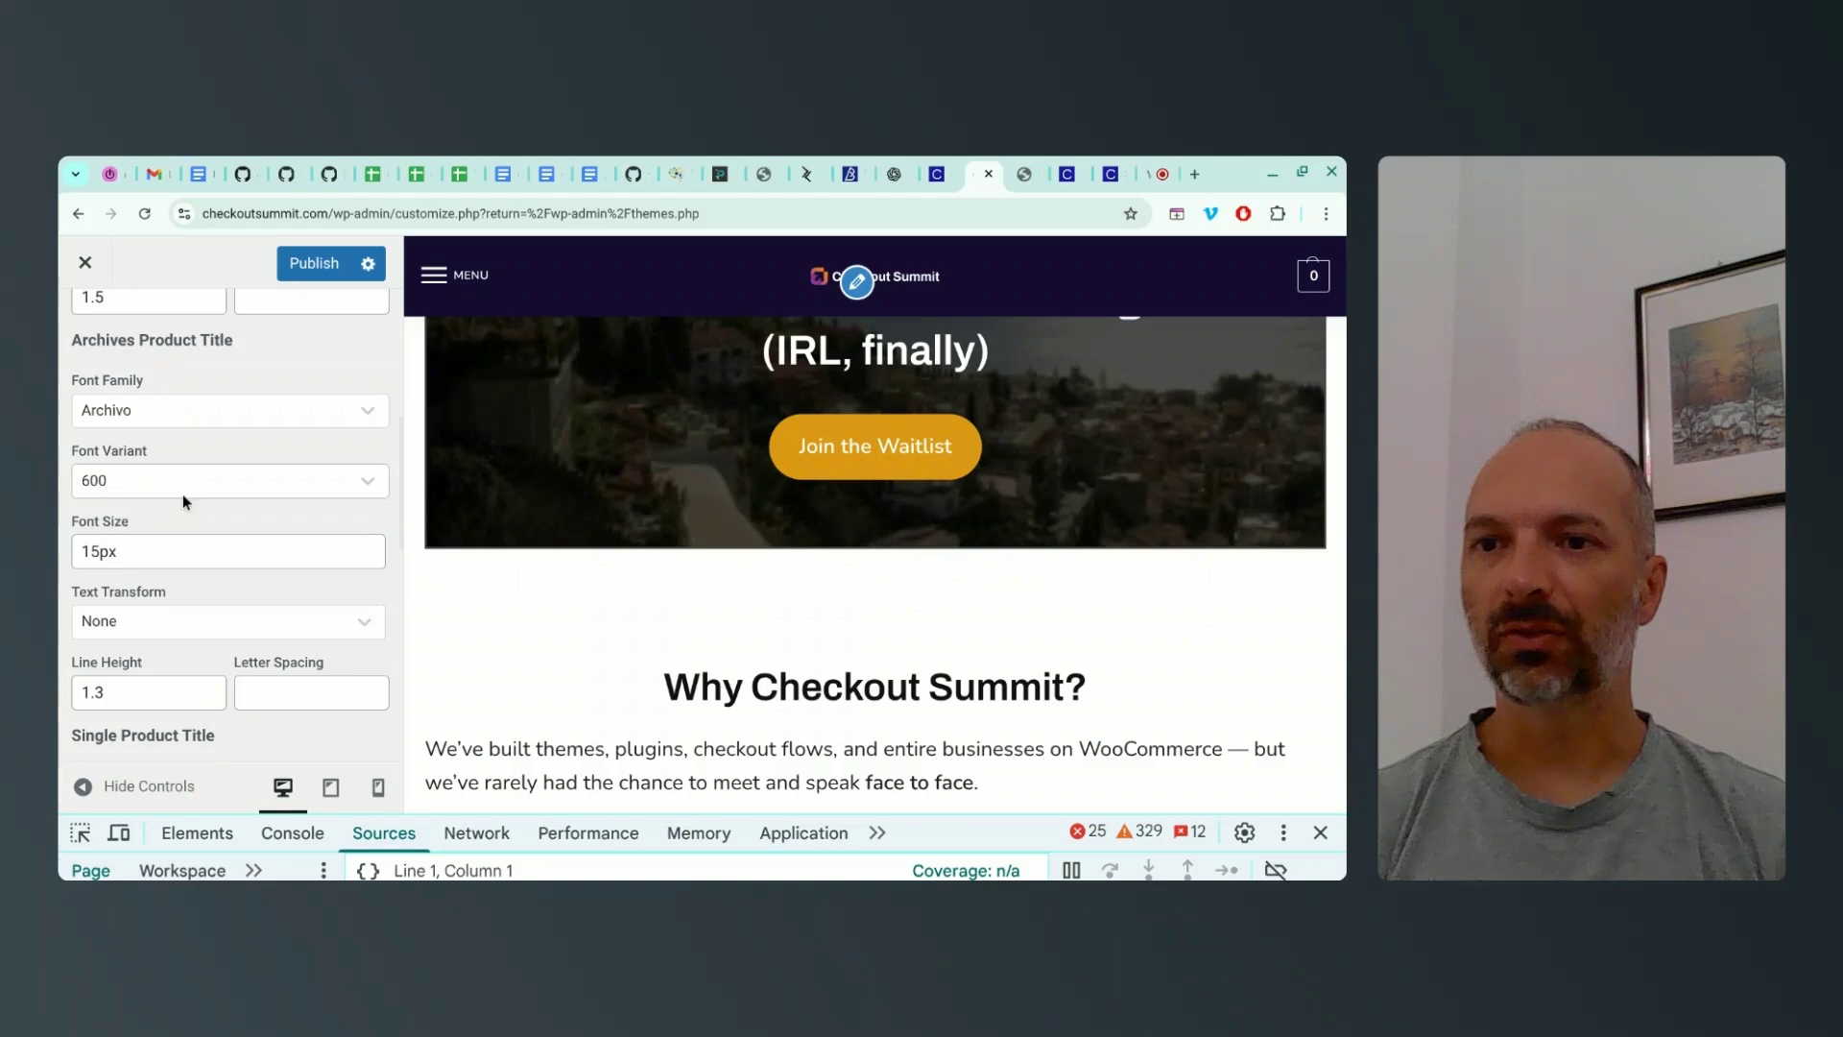
scroll(227, 499, "down", 7)
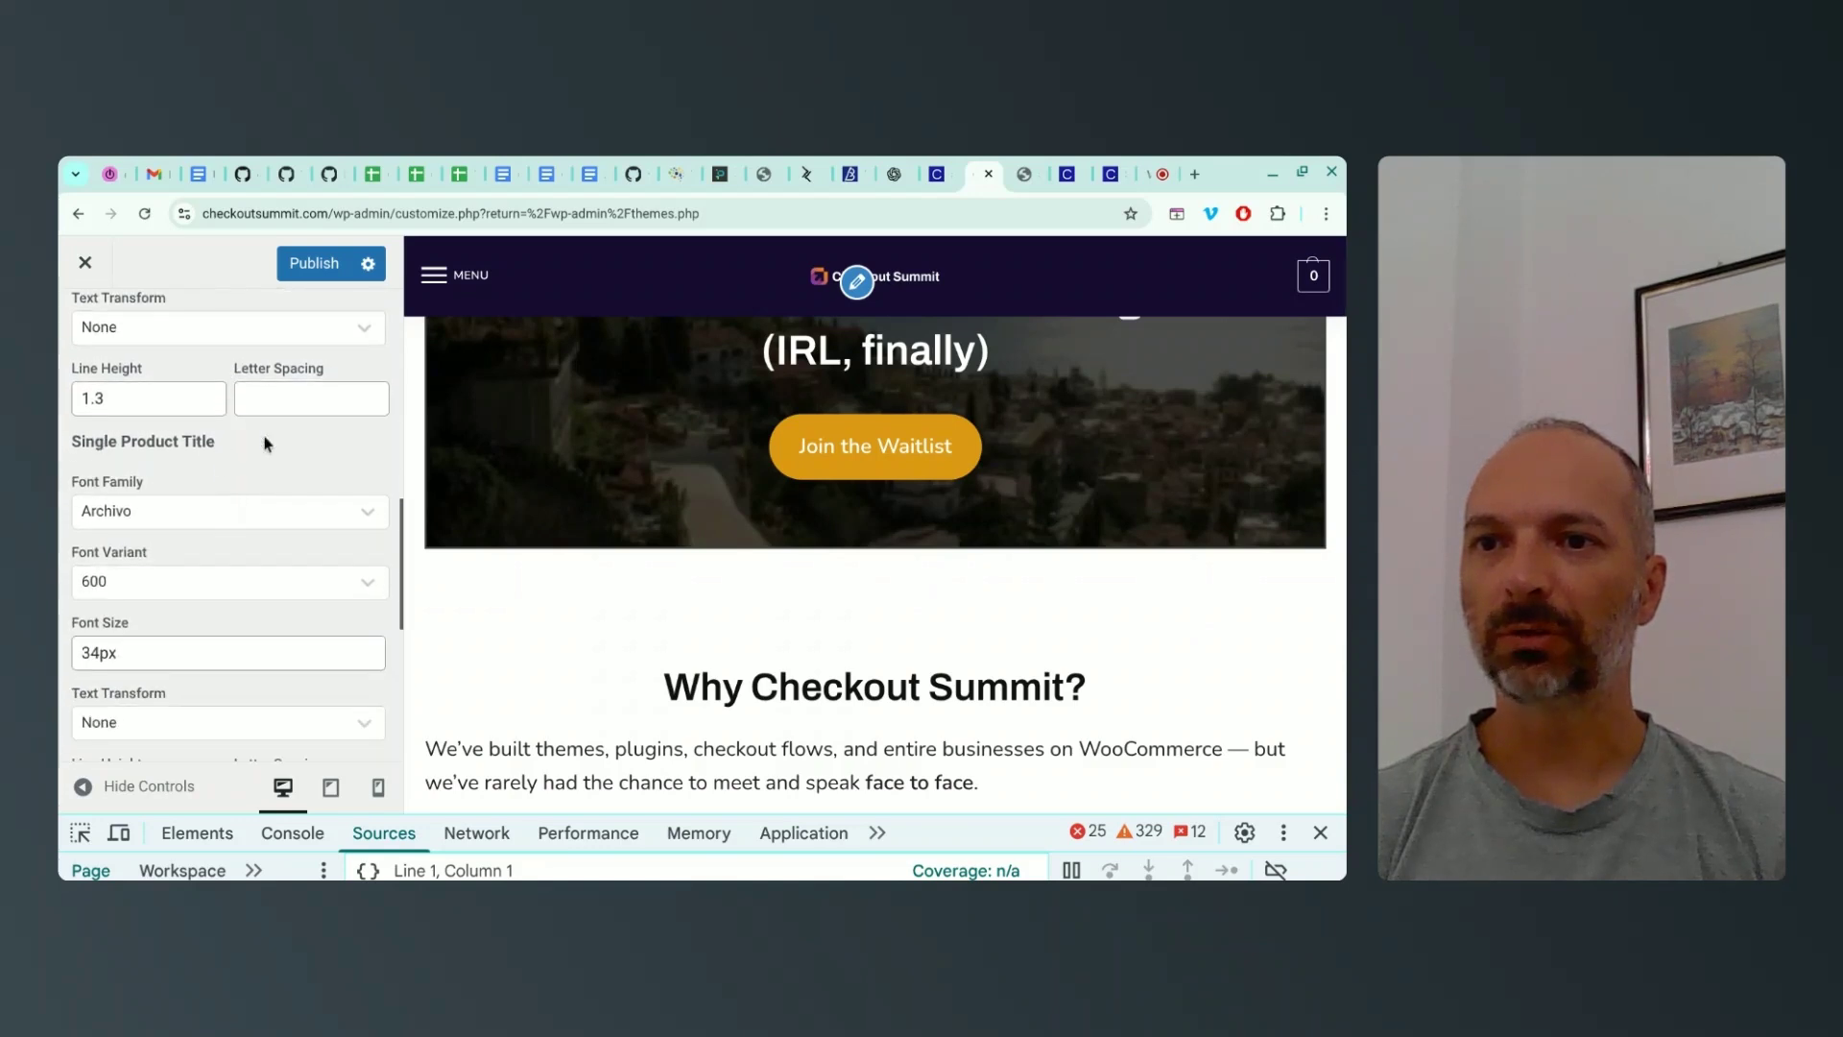
scroll(227, 527, "down", 3)
scroll(144, 441, "down", 7)
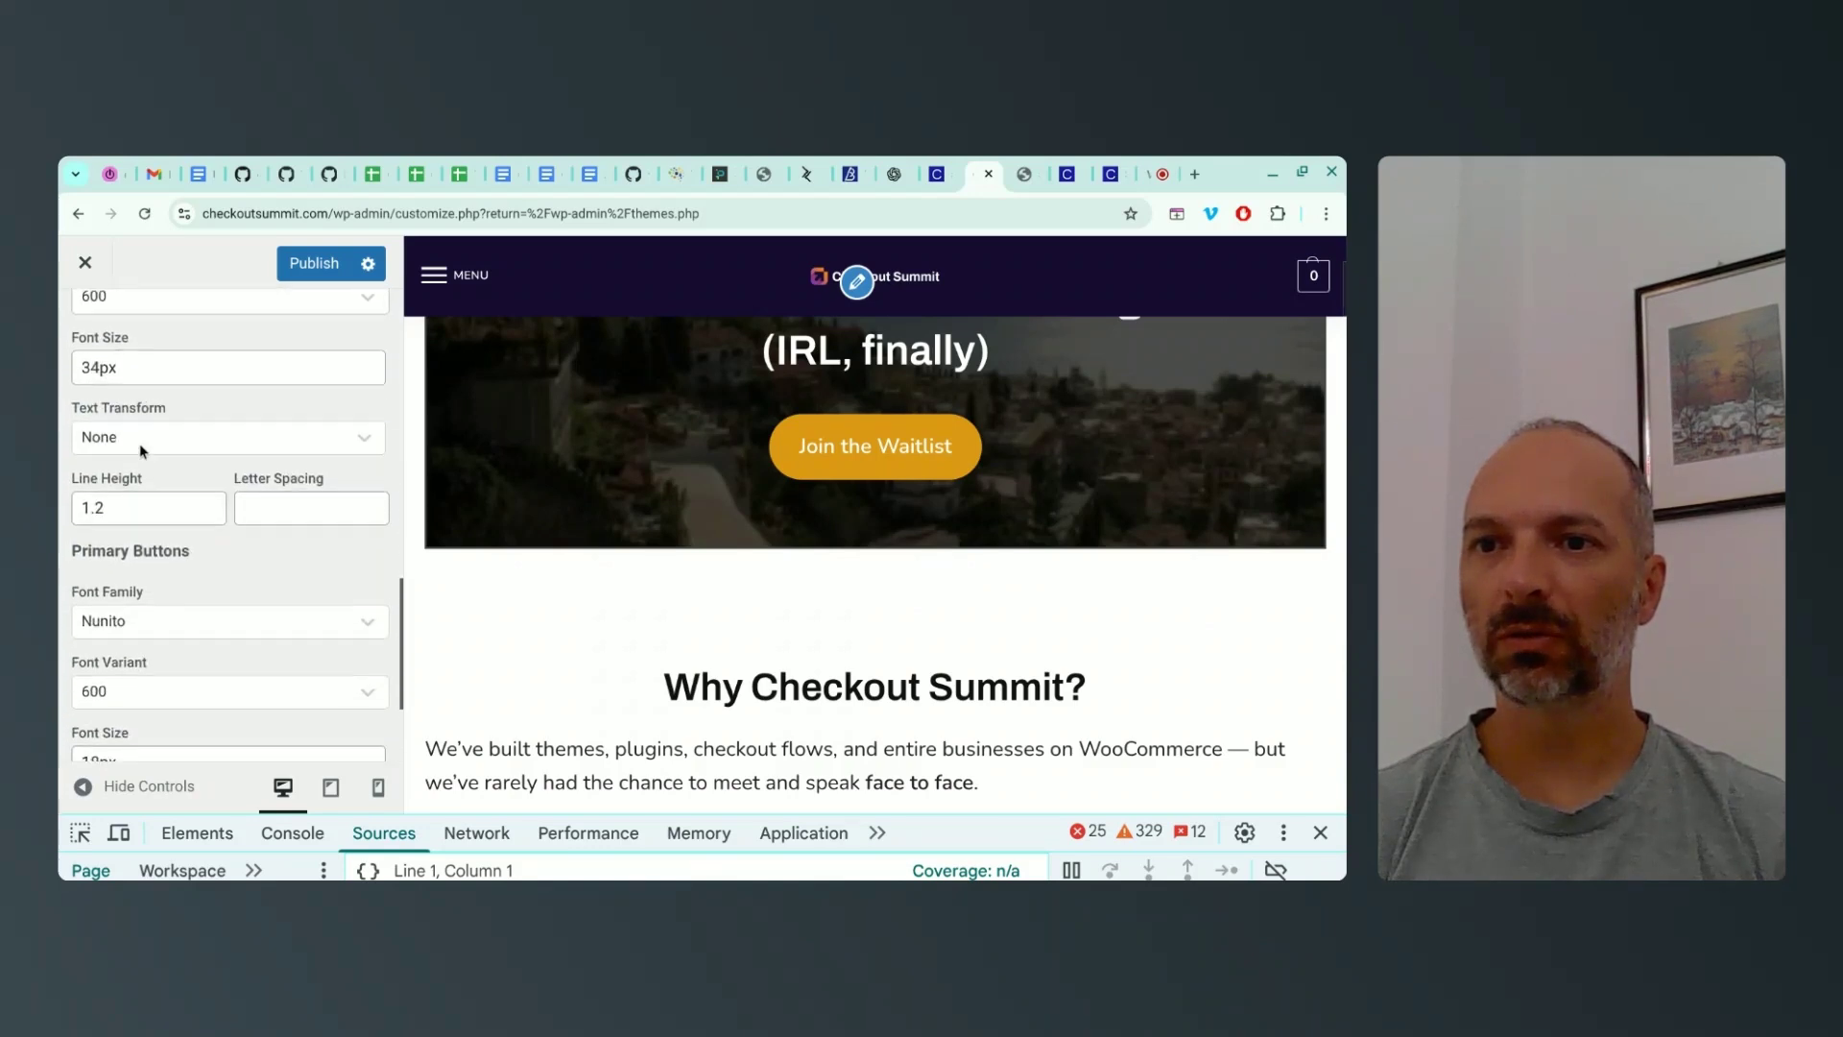
scroll(168, 418, "down", 1)
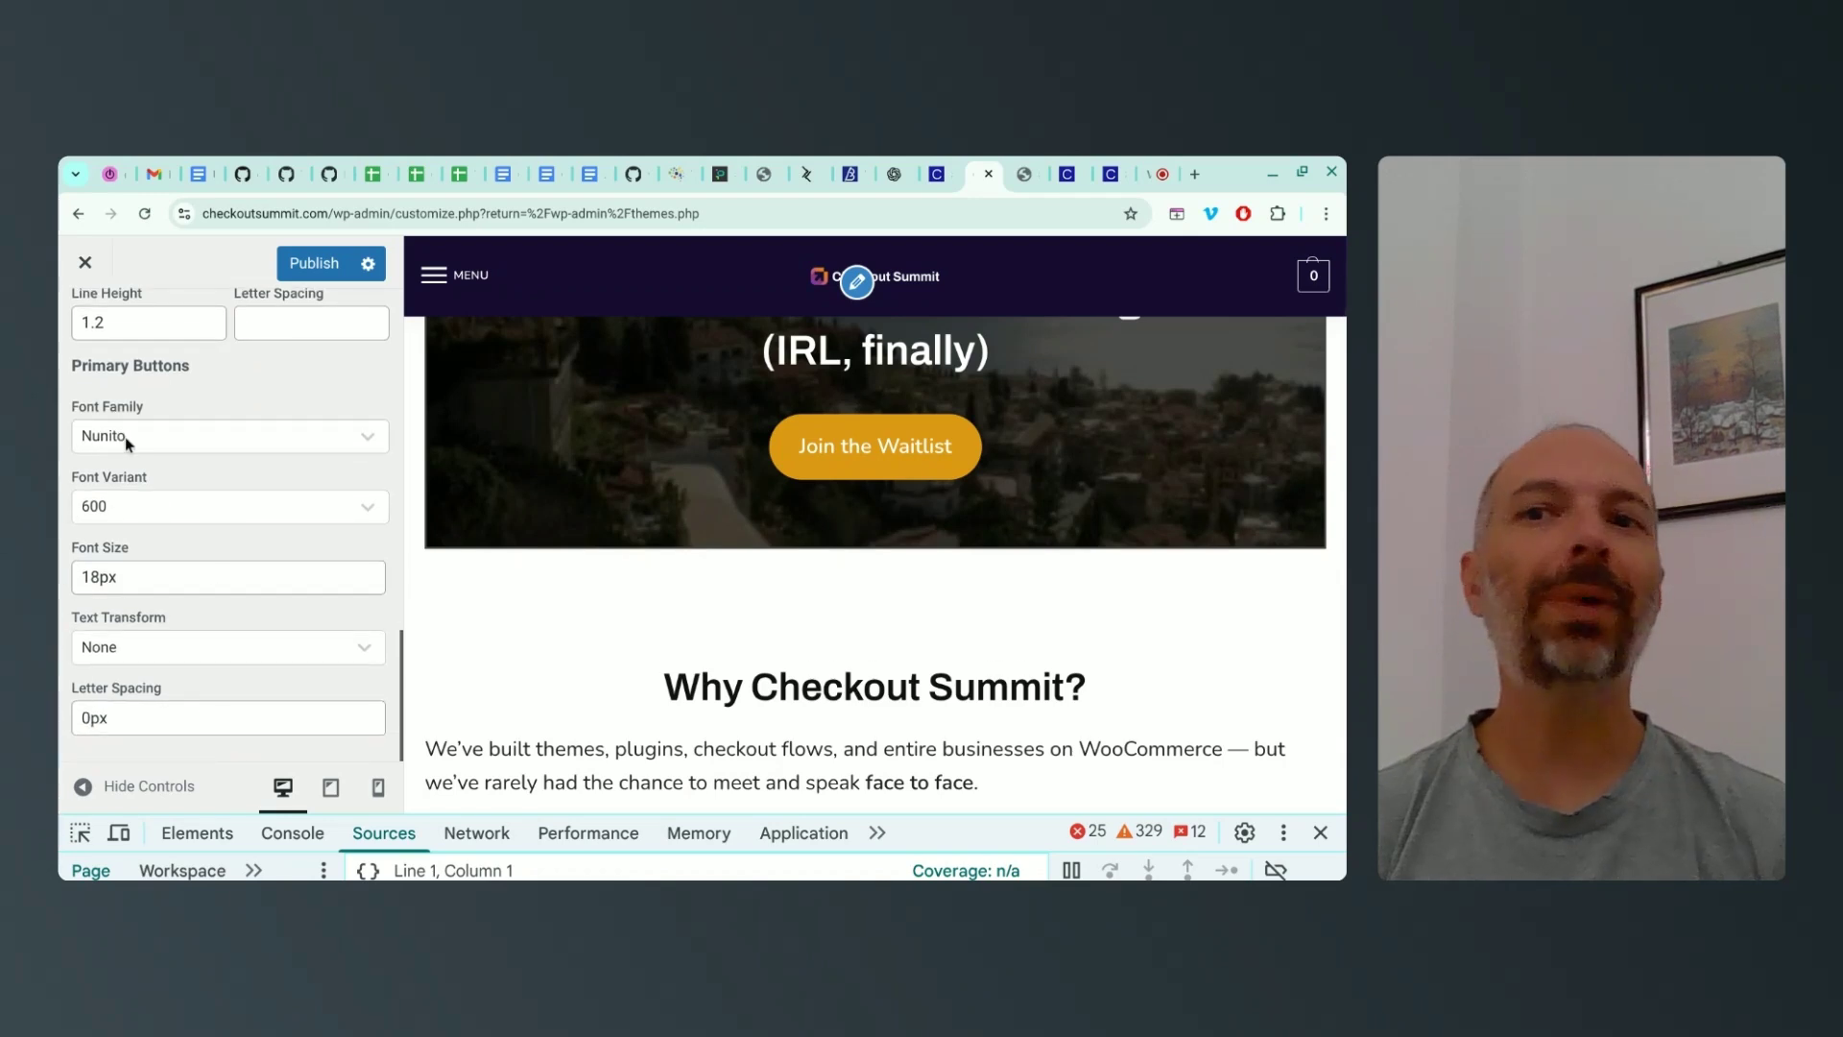
Recheck the WooCommerce Single Product Title and Primary Buttons fonts against the previewed body text, and return to the Typography sections
scroll(125, 436, "up", 12)
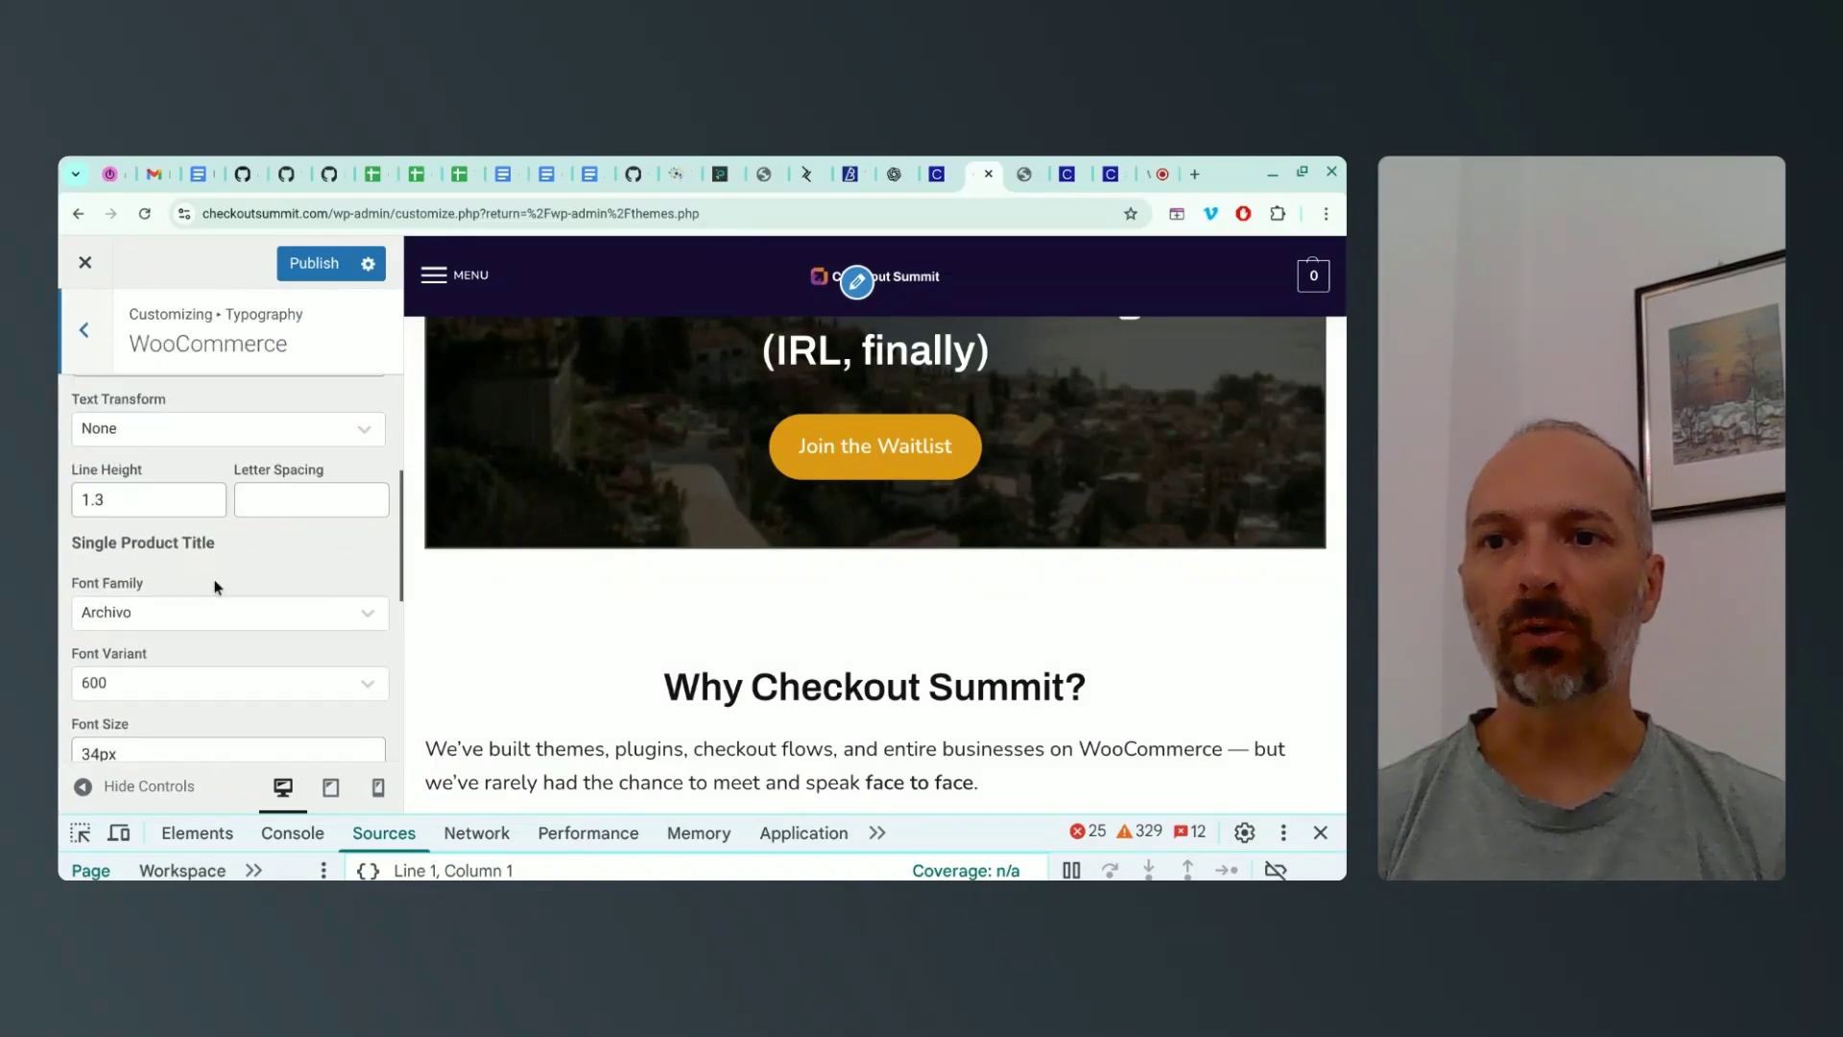
scroll(227, 552, "down", 12)
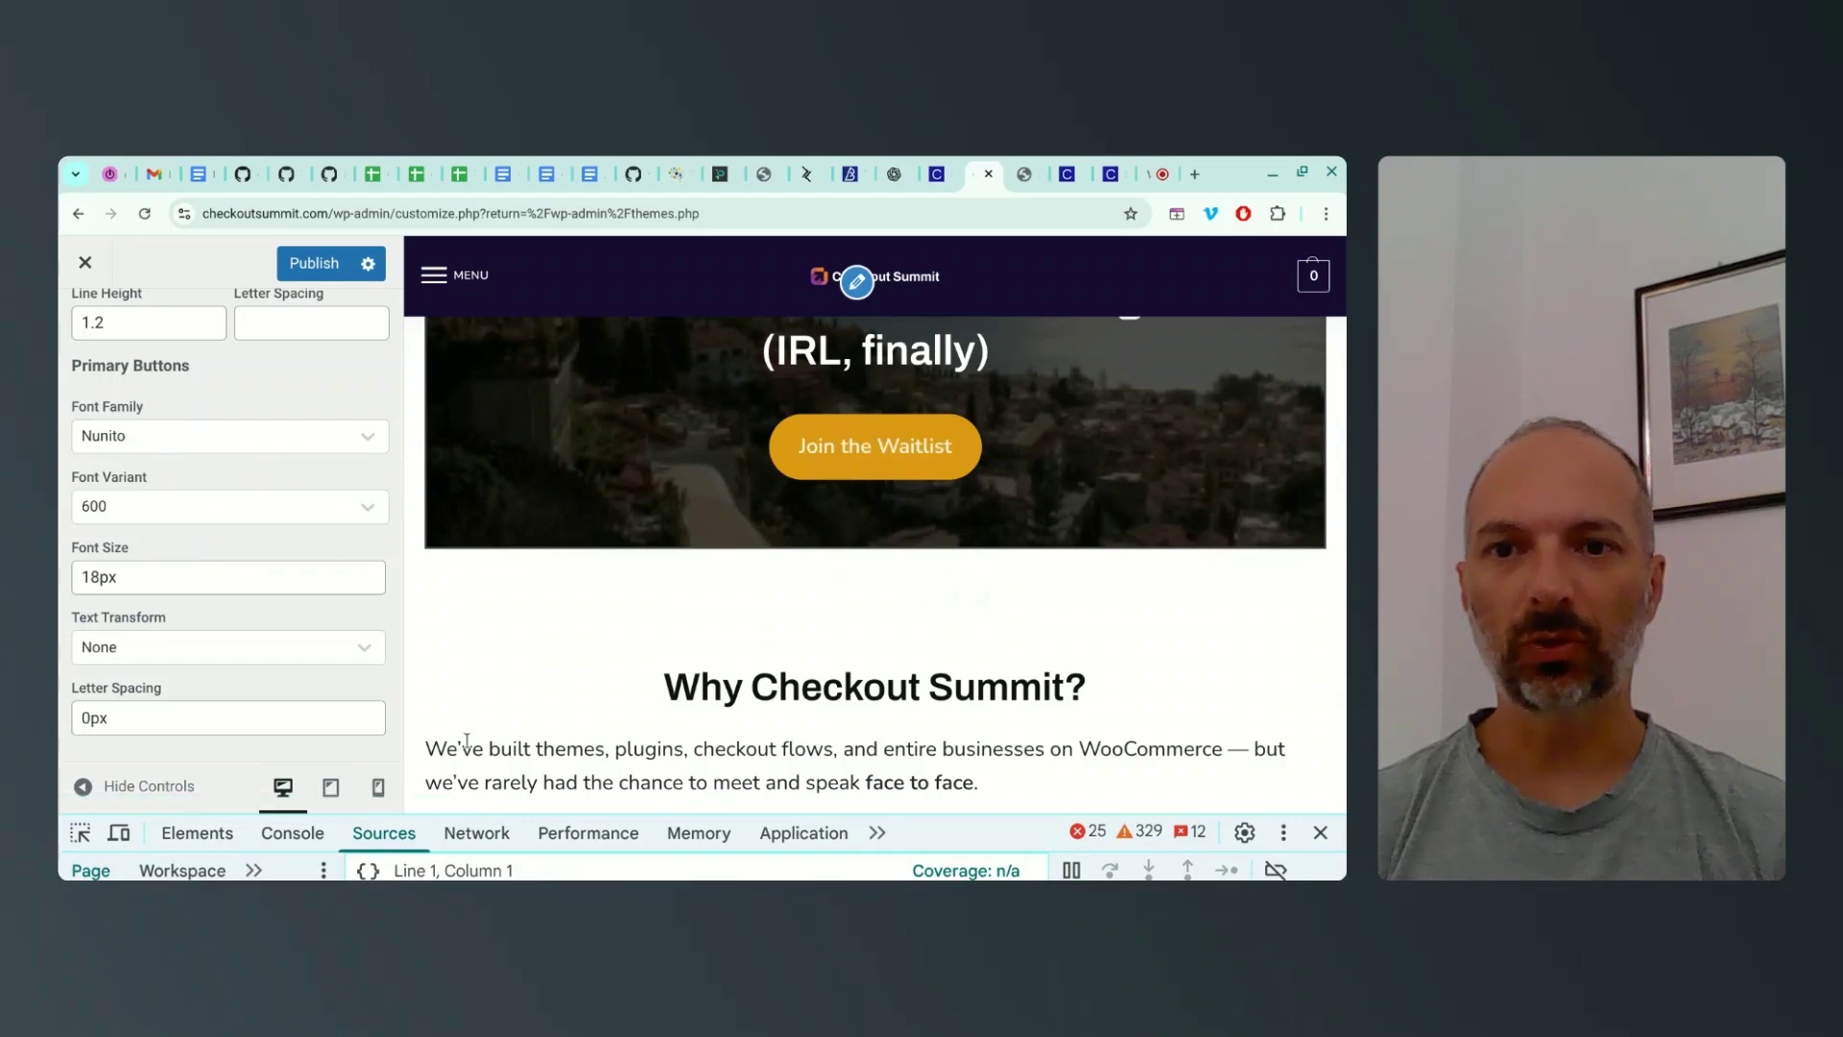
left_click_drag(852, 750, 543, 782)
scroll(334, 665, "up", 10)
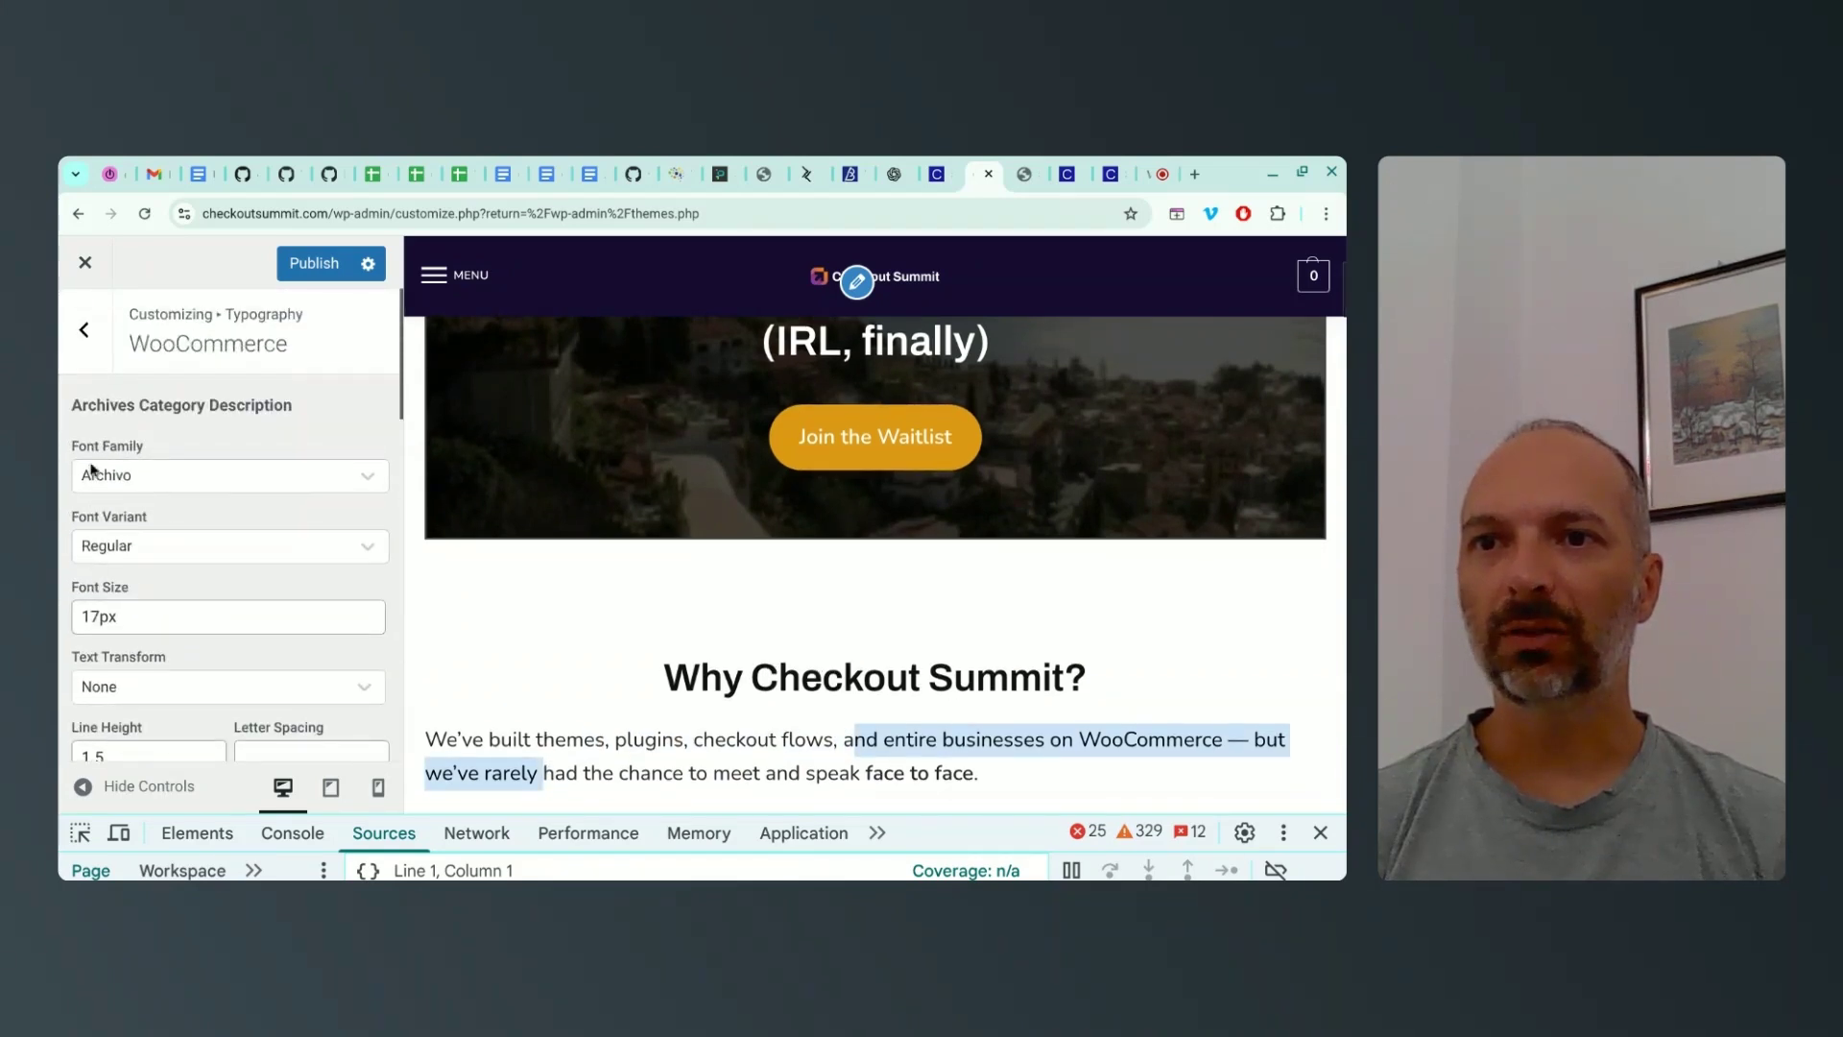
left_click(83, 329)
Set the Main Body font color to #160b33, and return to the Typography sections
scroll(193, 509, "up", 5)
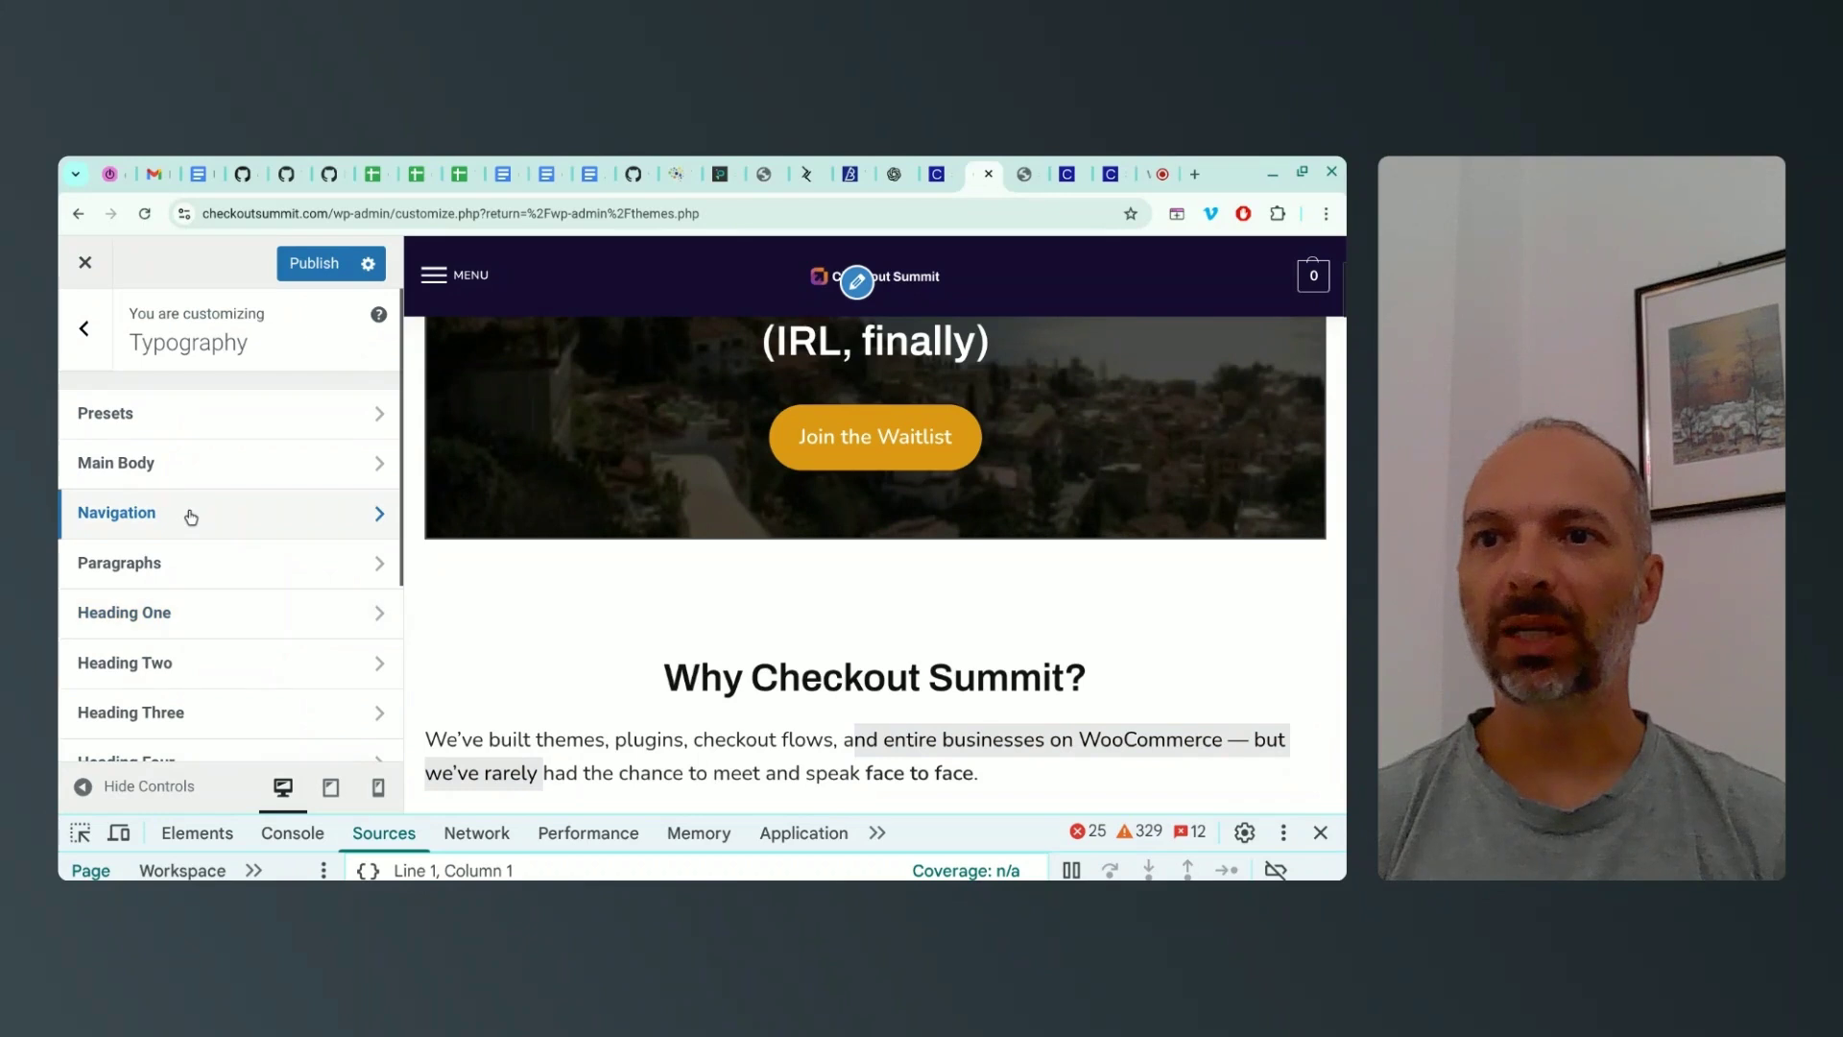
left_click(165, 472)
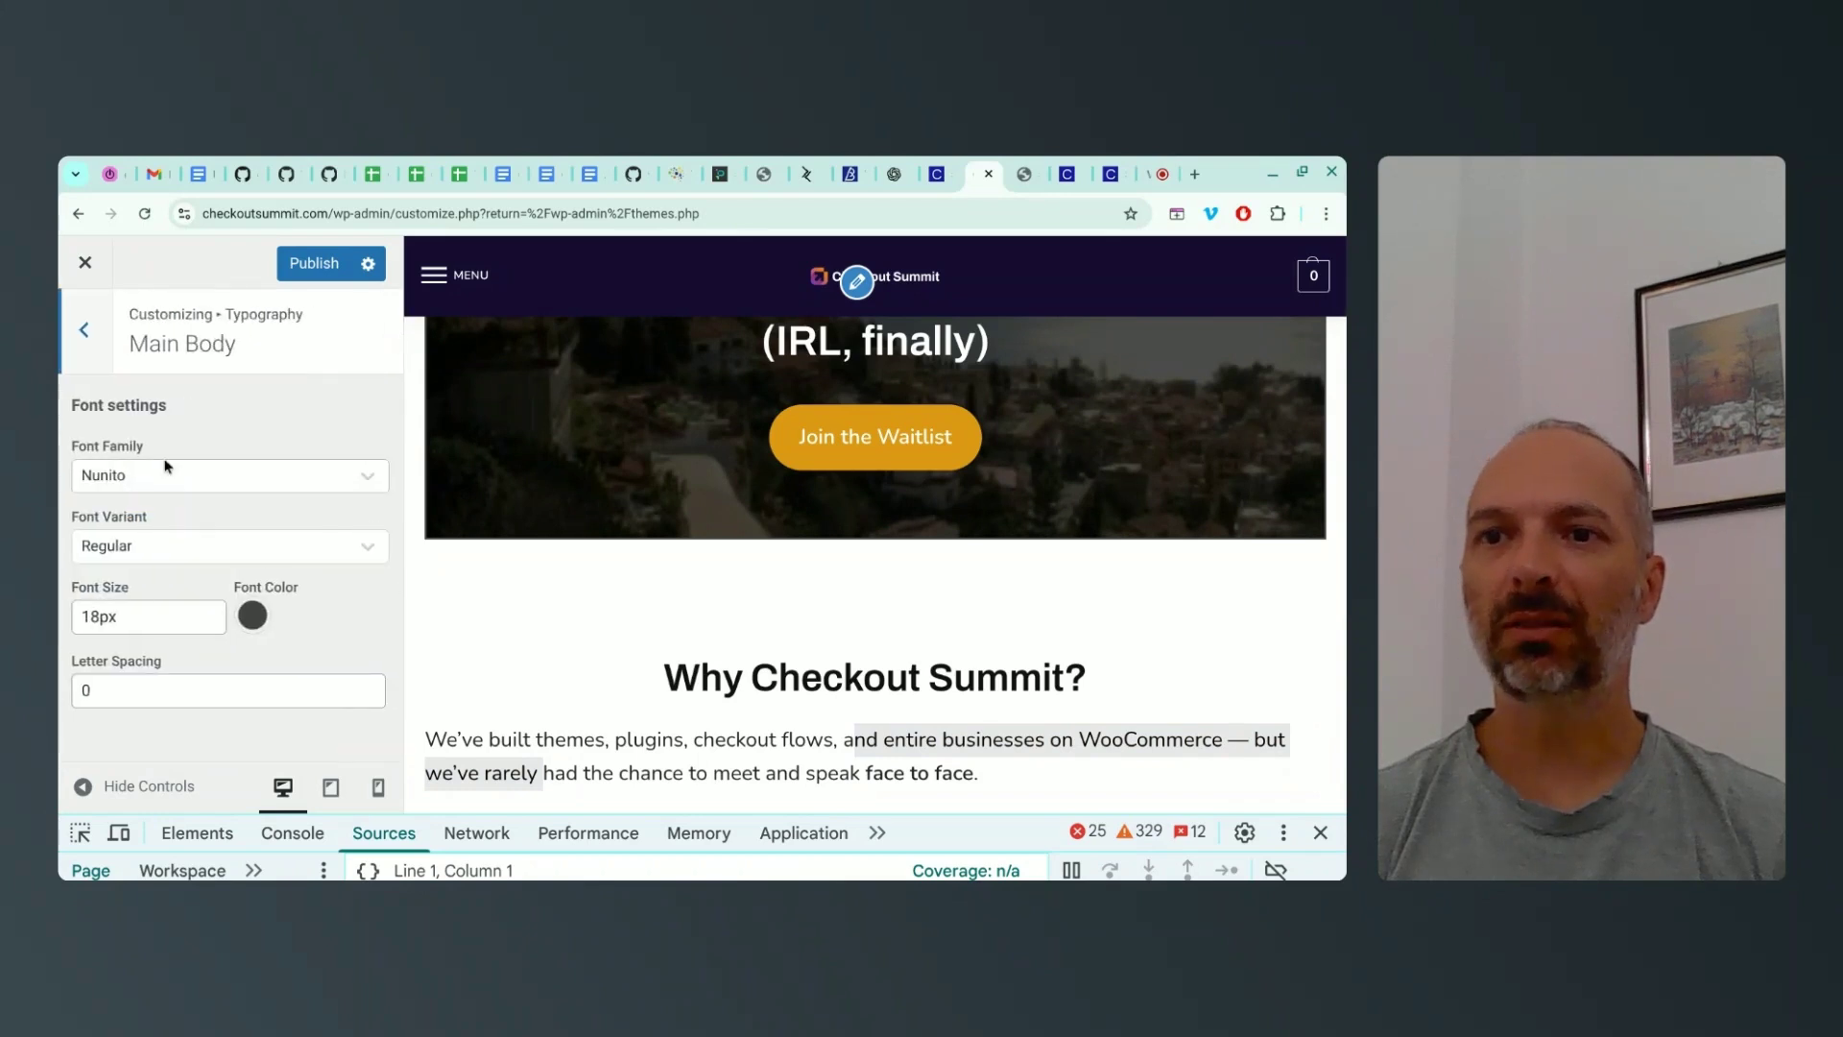
left_click(252, 611)
scroll(257, 612, "down", 3)
double_click(171, 732)
type("160b33")
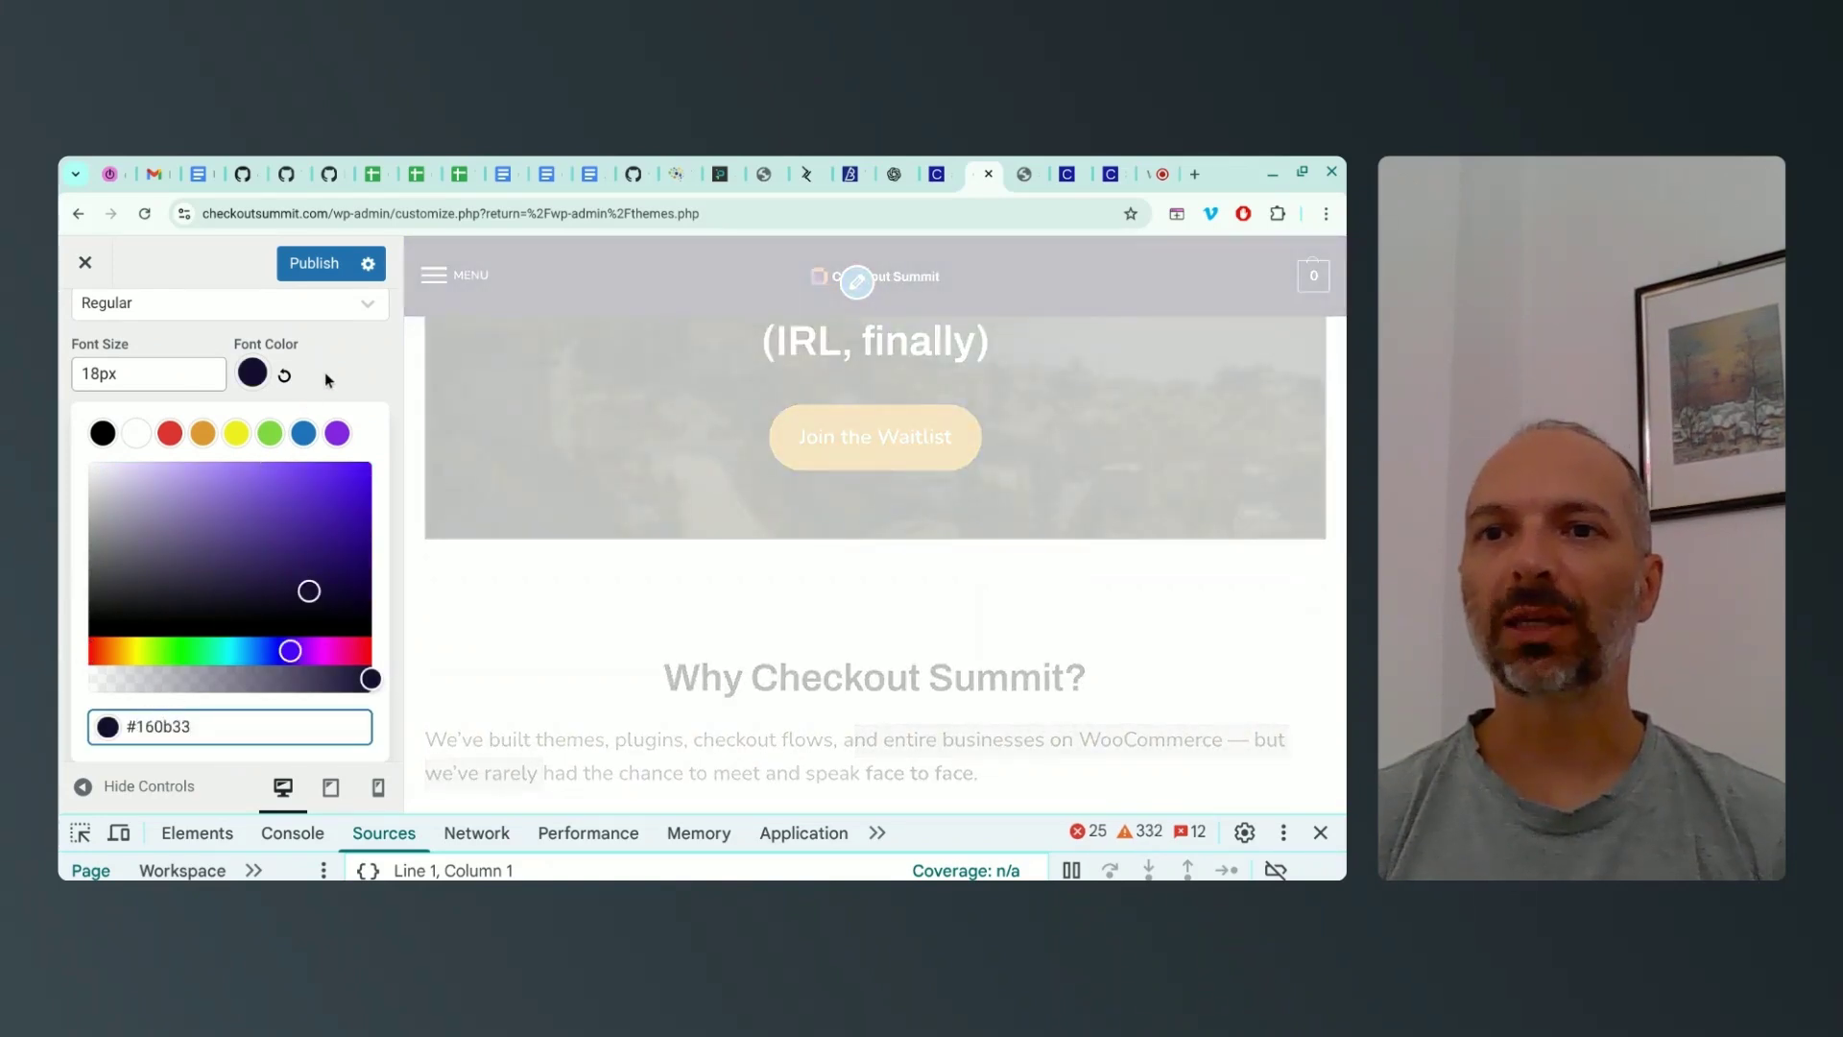
key("Escape")
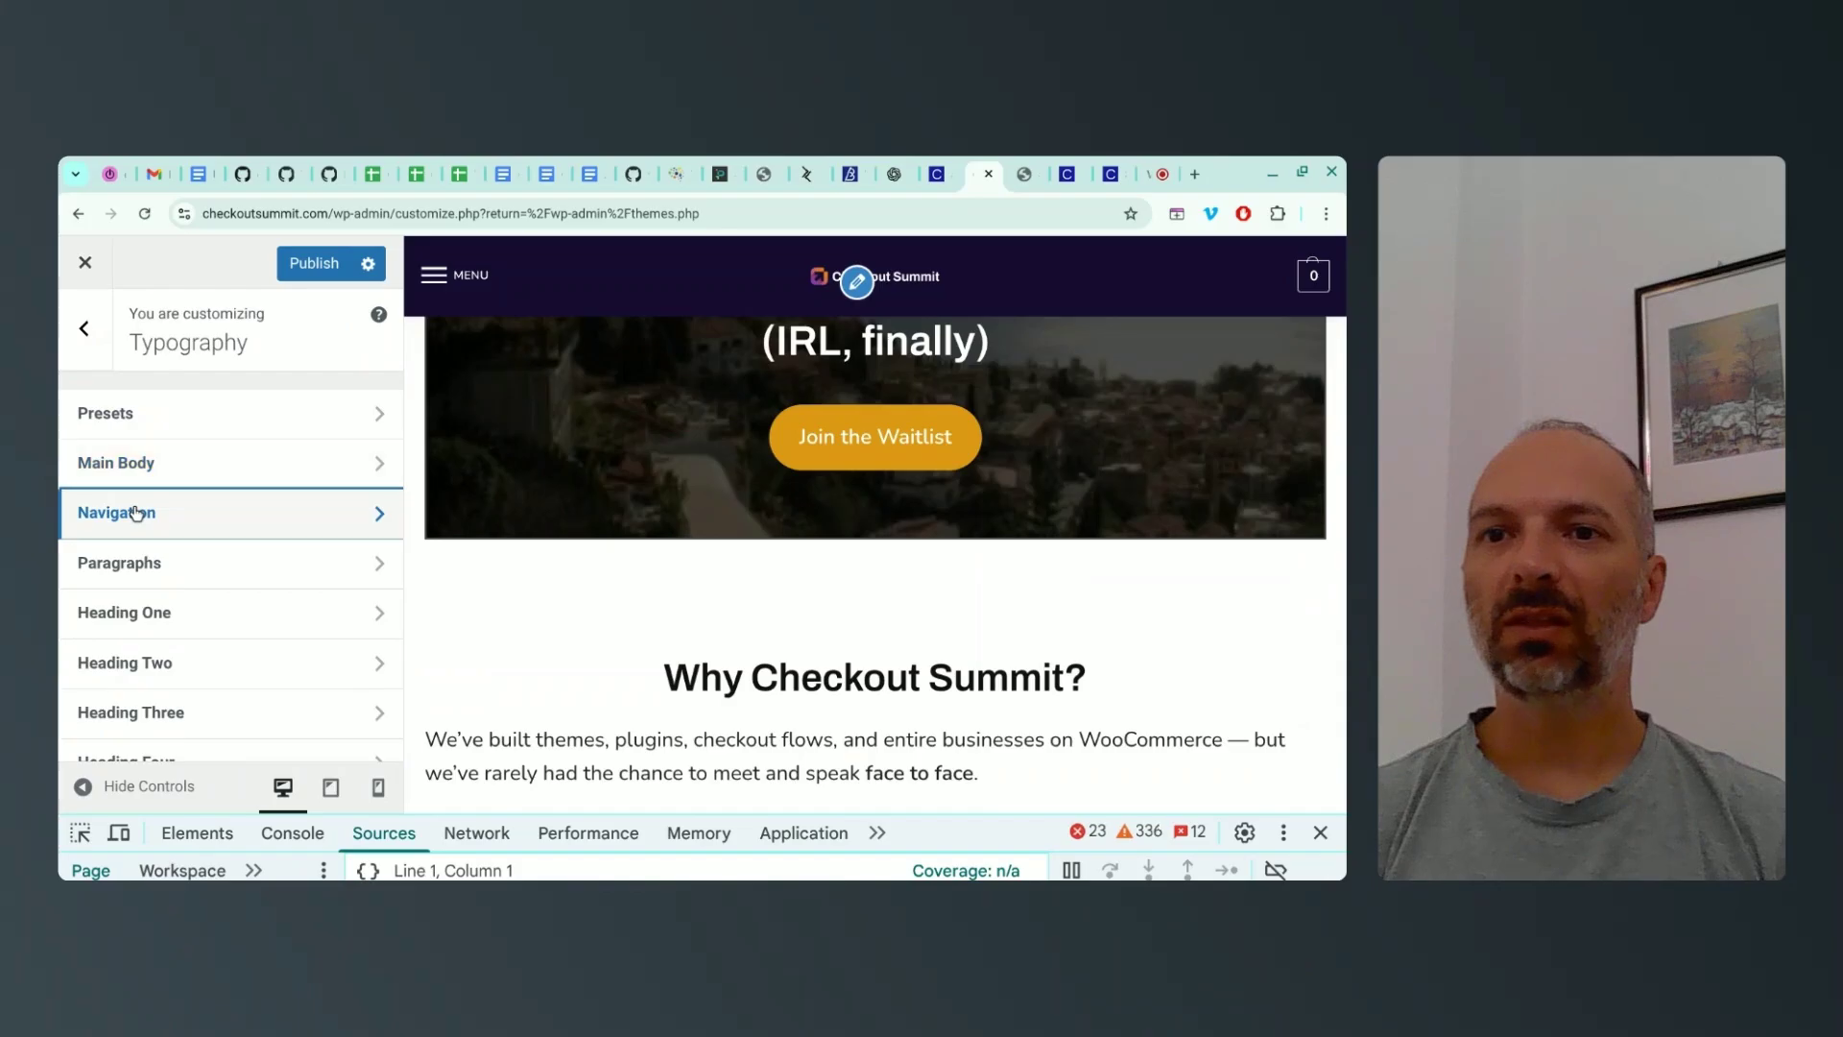
Set the Primary Navigation font variant to 600 in the Navigation typography settings
left_click(135, 509)
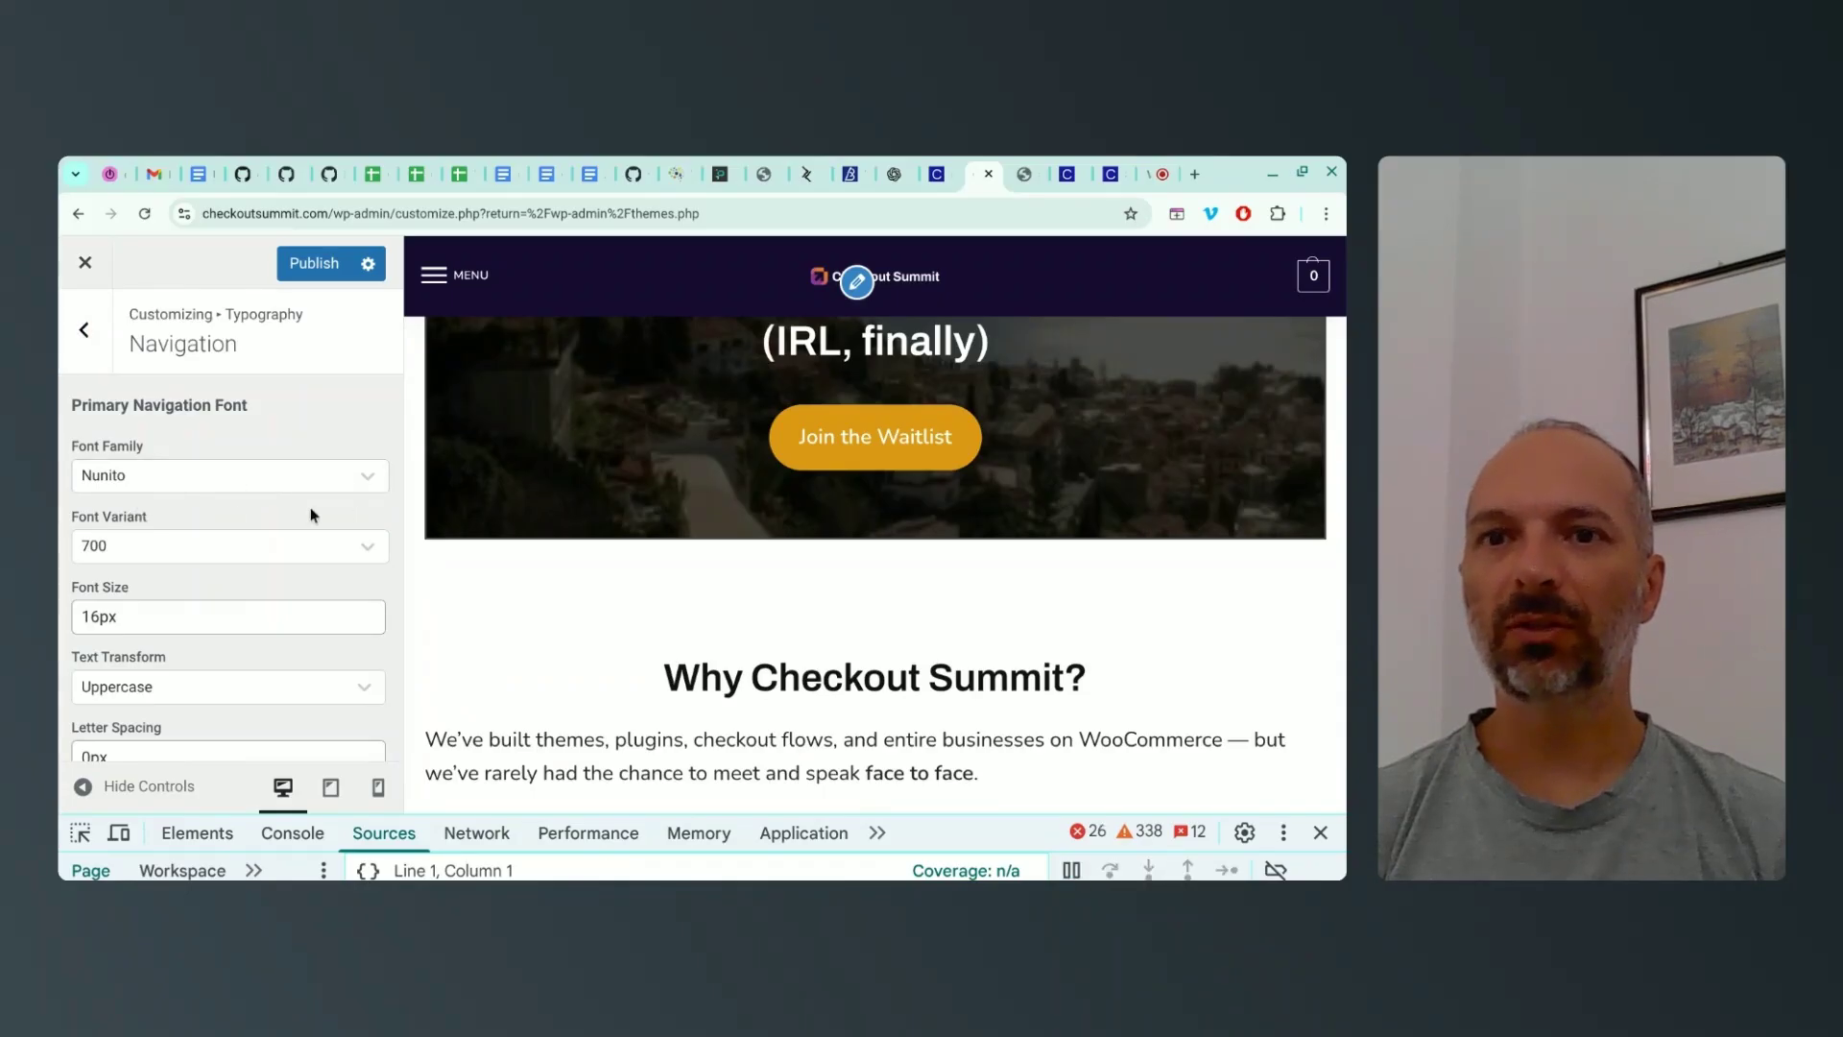
scroll(354, 515, "down", 2)
left_click(192, 386)
left_click(154, 691)
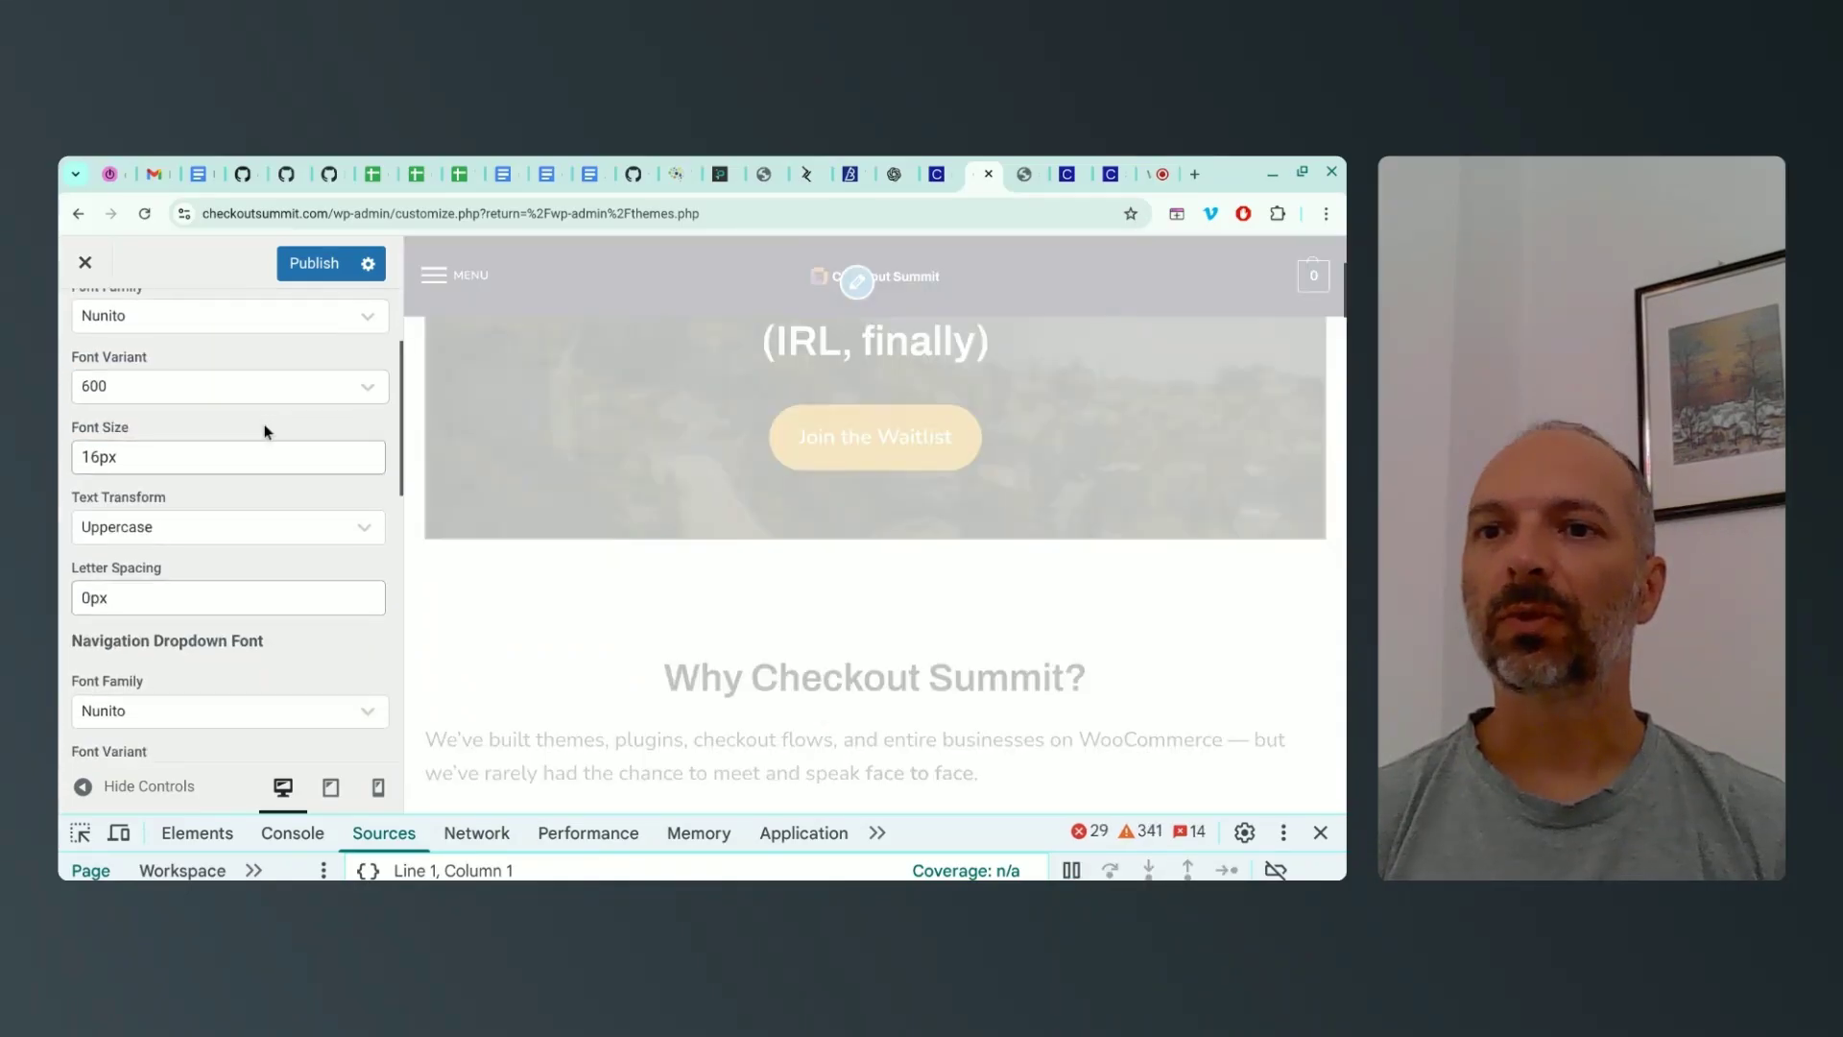
Review the remaining Navigation font settings, including the dropdown font, and return to the Typography sections
scroll(265, 432, "down", 4)
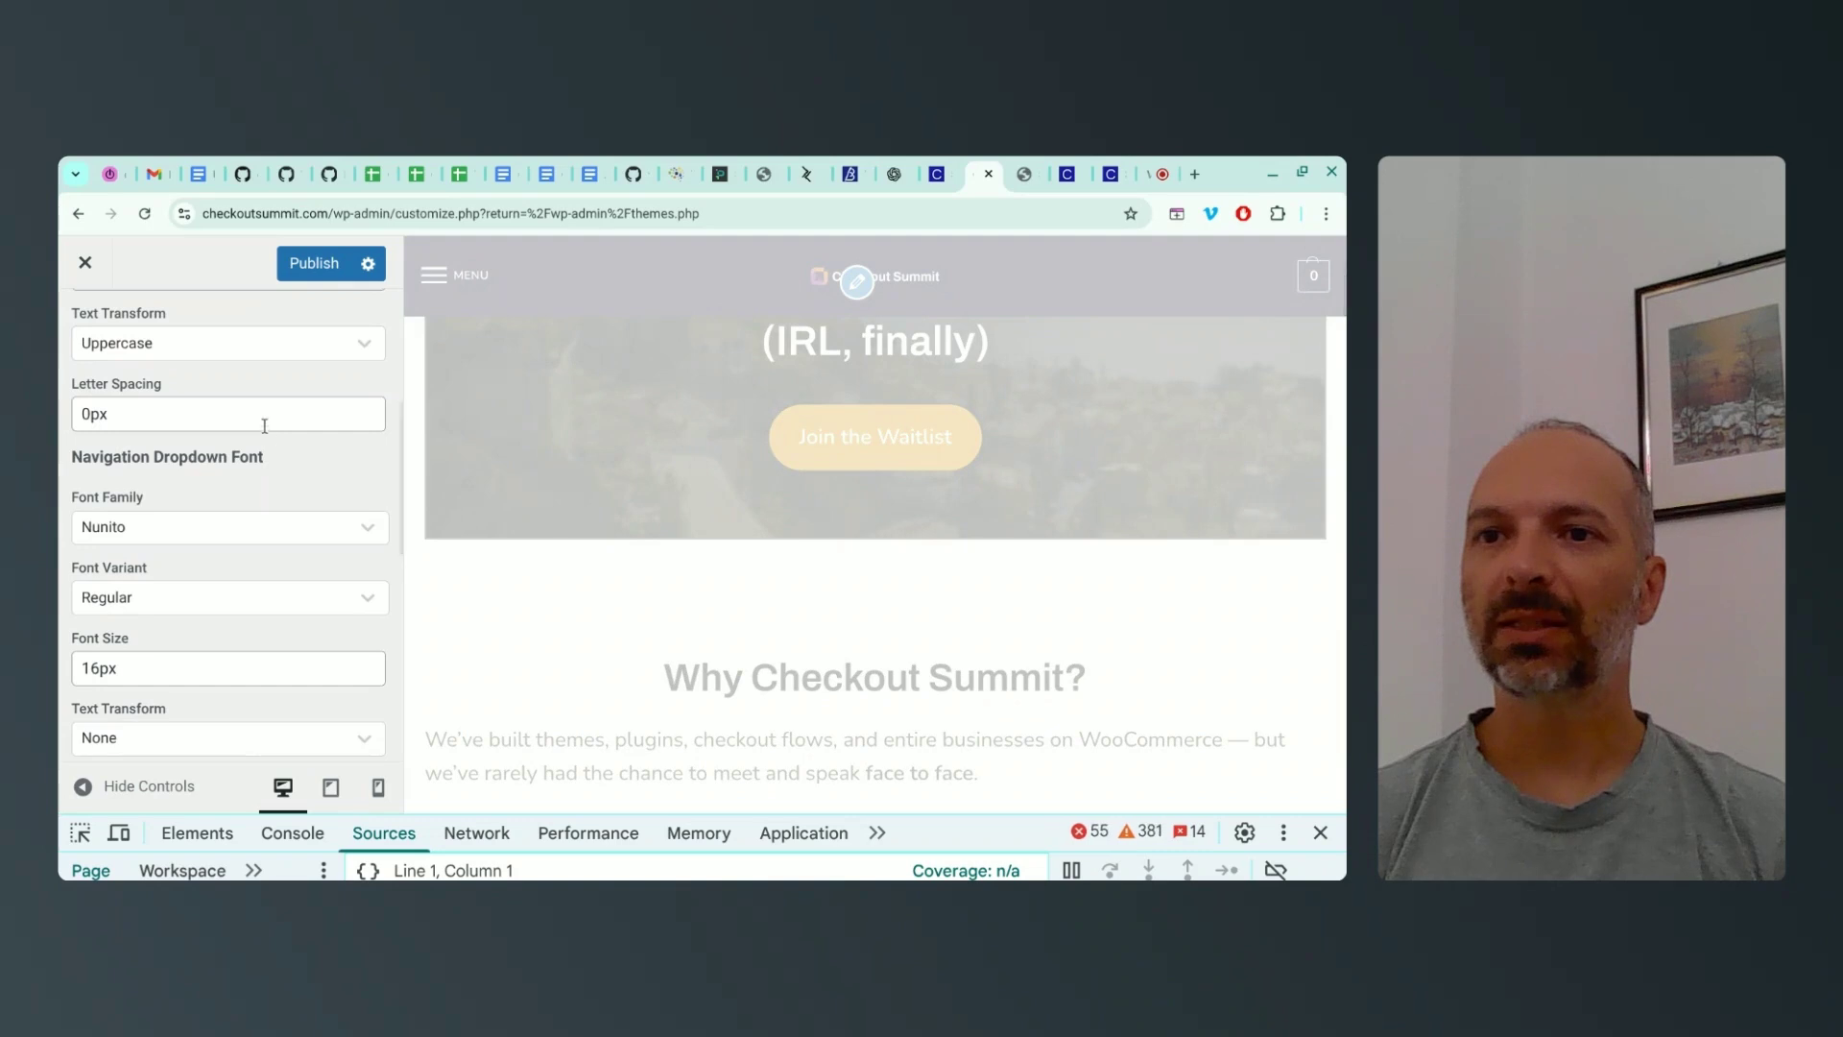
scroll(234, 429, "down", 1)
scroll(181, 499, "down", 6)
scroll(181, 499, "down", 4)
scroll(182, 500, "up", 15)
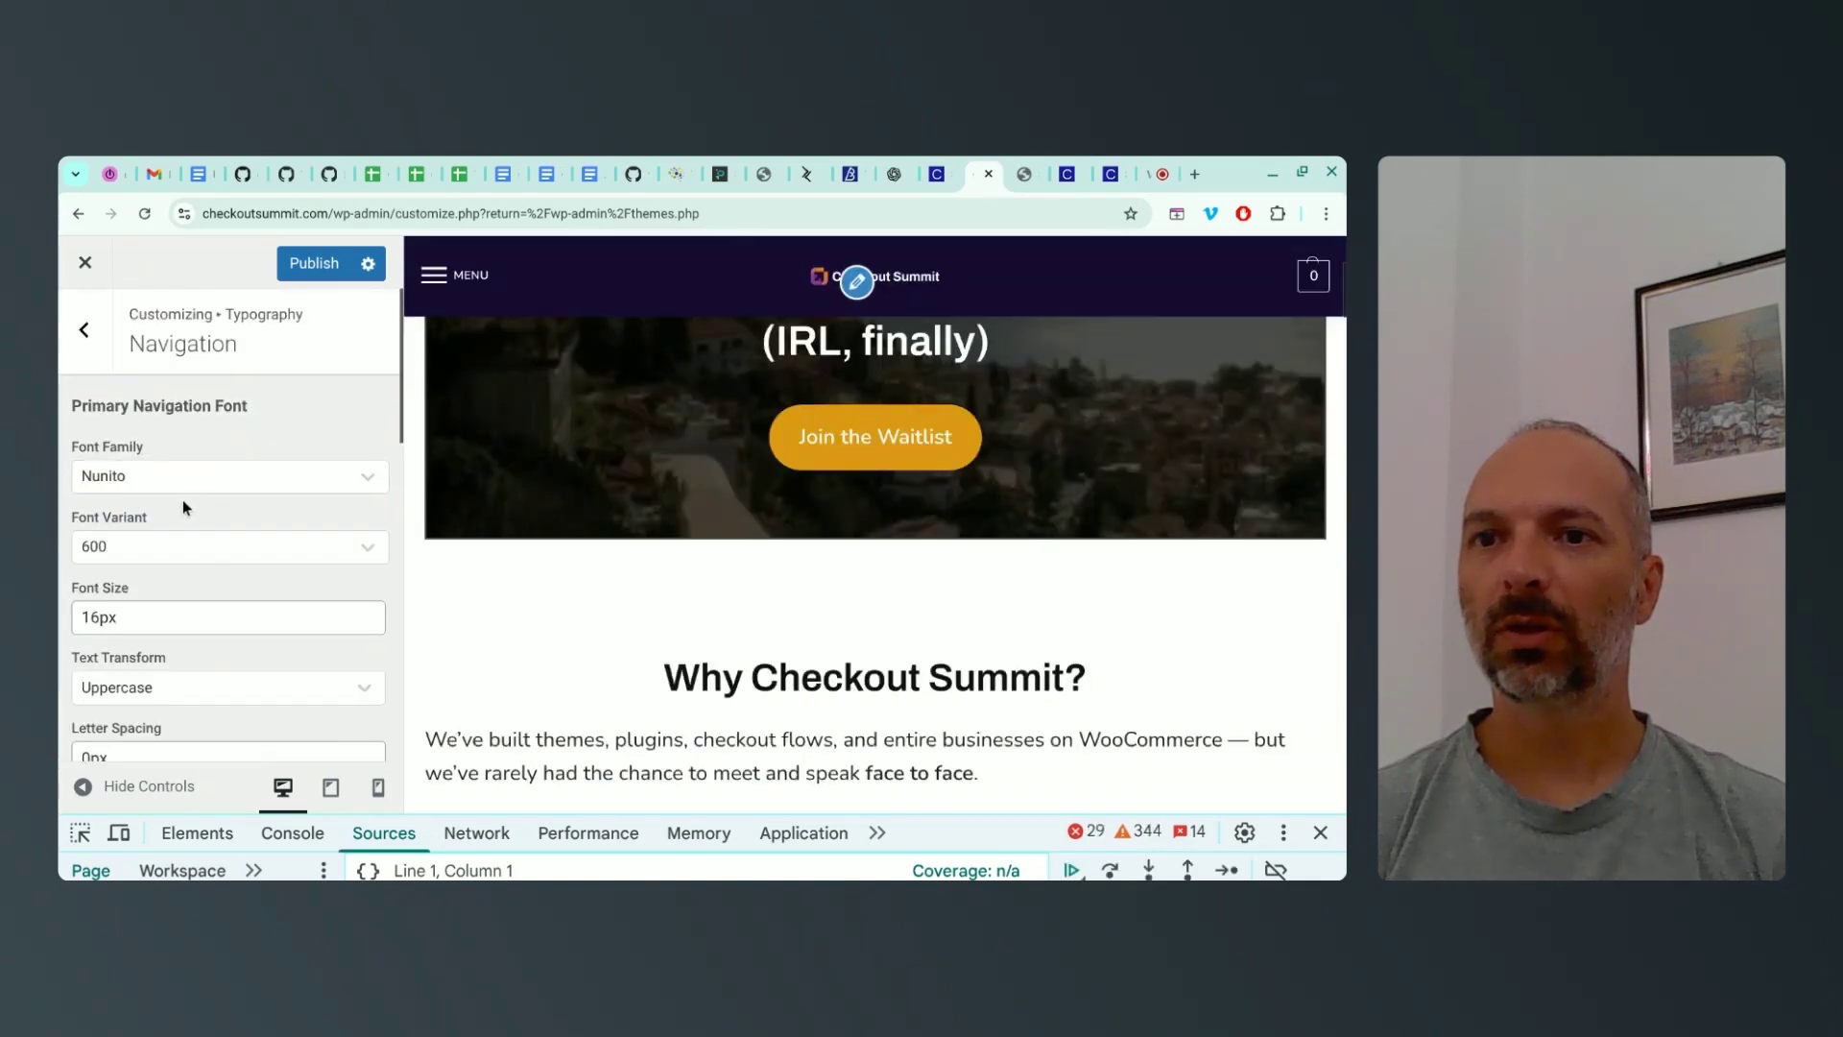
scroll(178, 513, "down", 7)
scroll(144, 442, "up", 7)
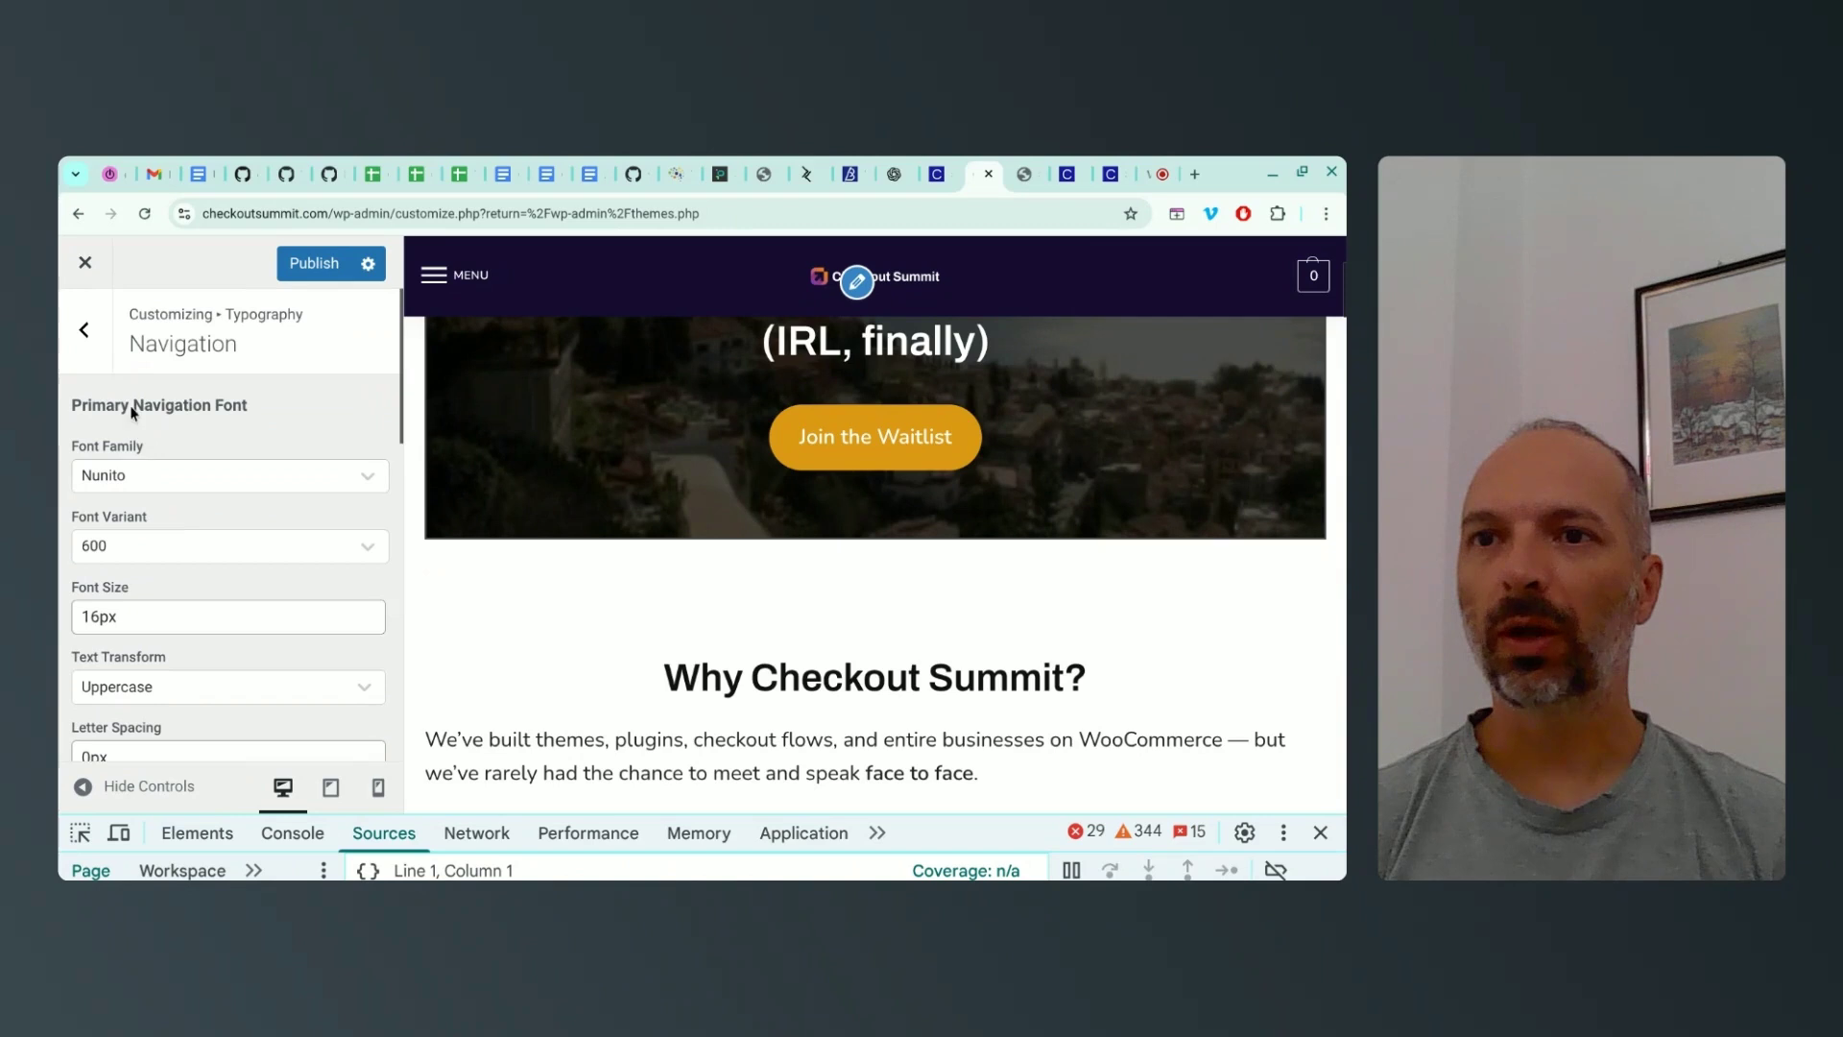
left_click(83, 329)
Set the Paragraphs font color to #160b33 in the Typography settings, and close the color picker
left_click(158, 560)
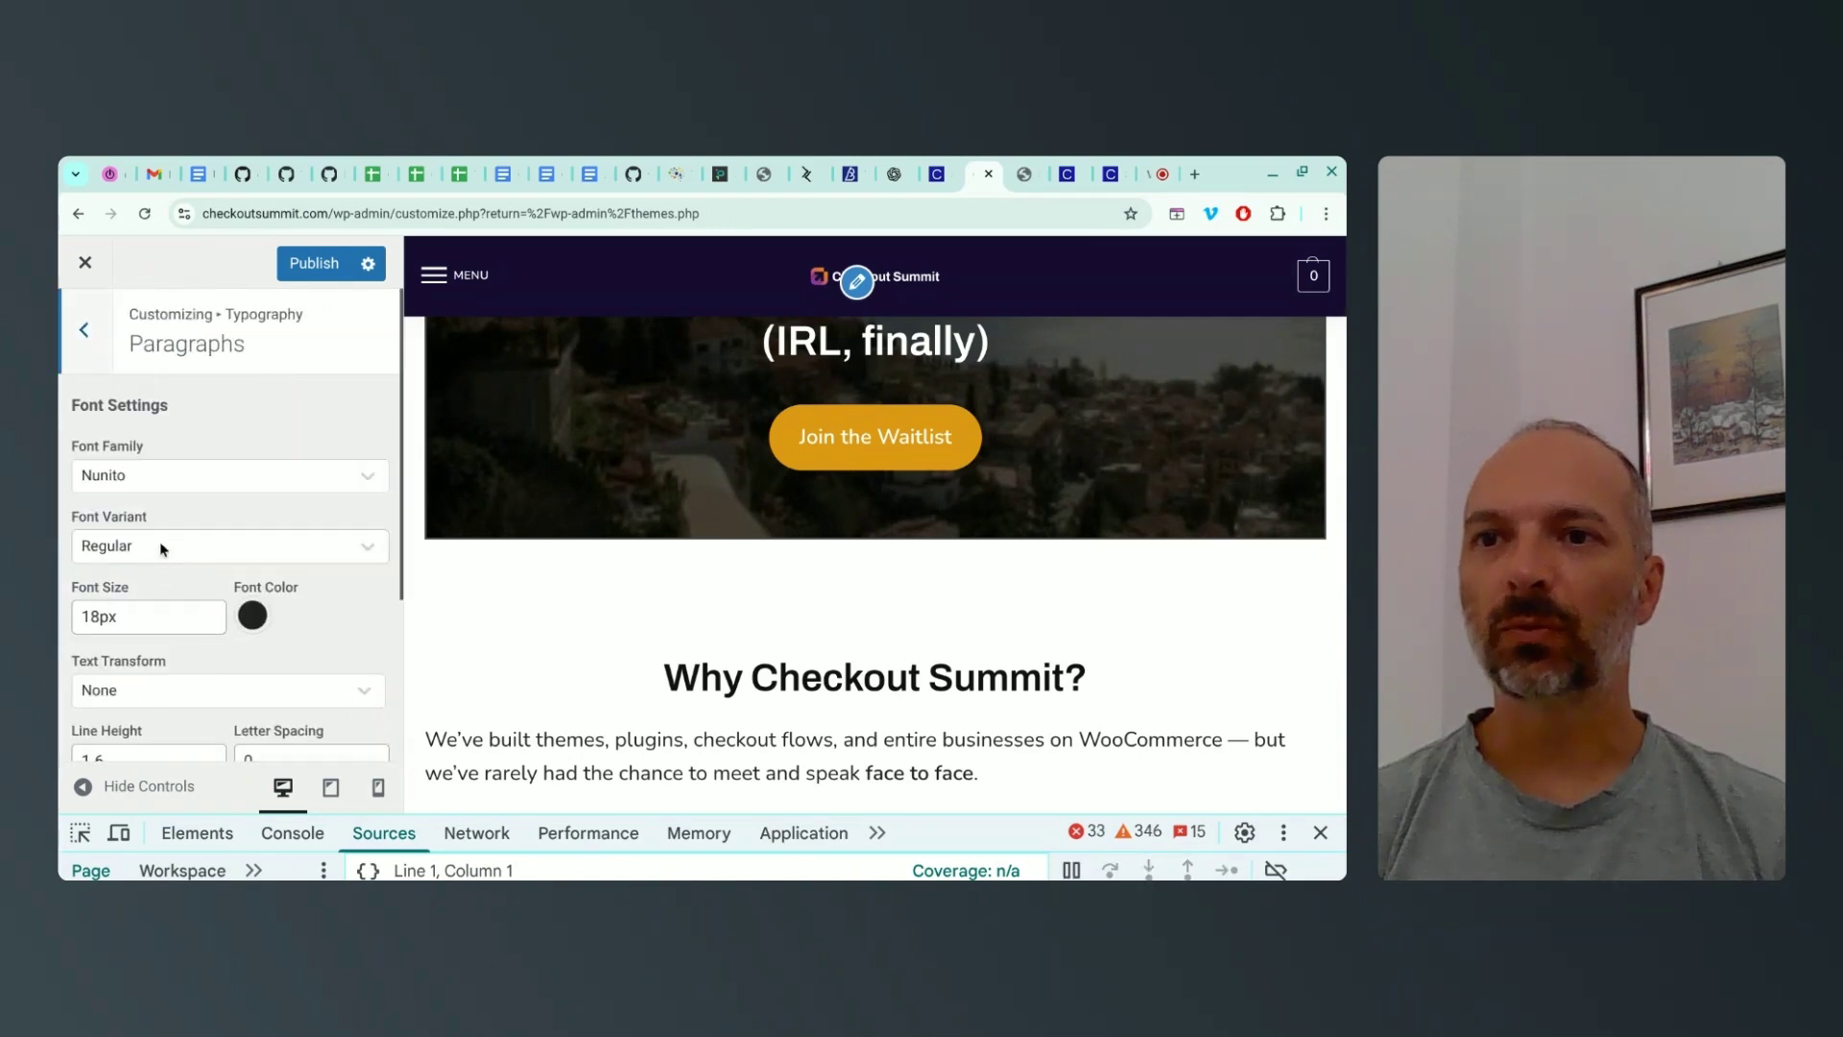
left_click(248, 624)
scroll(252, 619, "down", 5)
double_click(162, 722)
type("160b33")
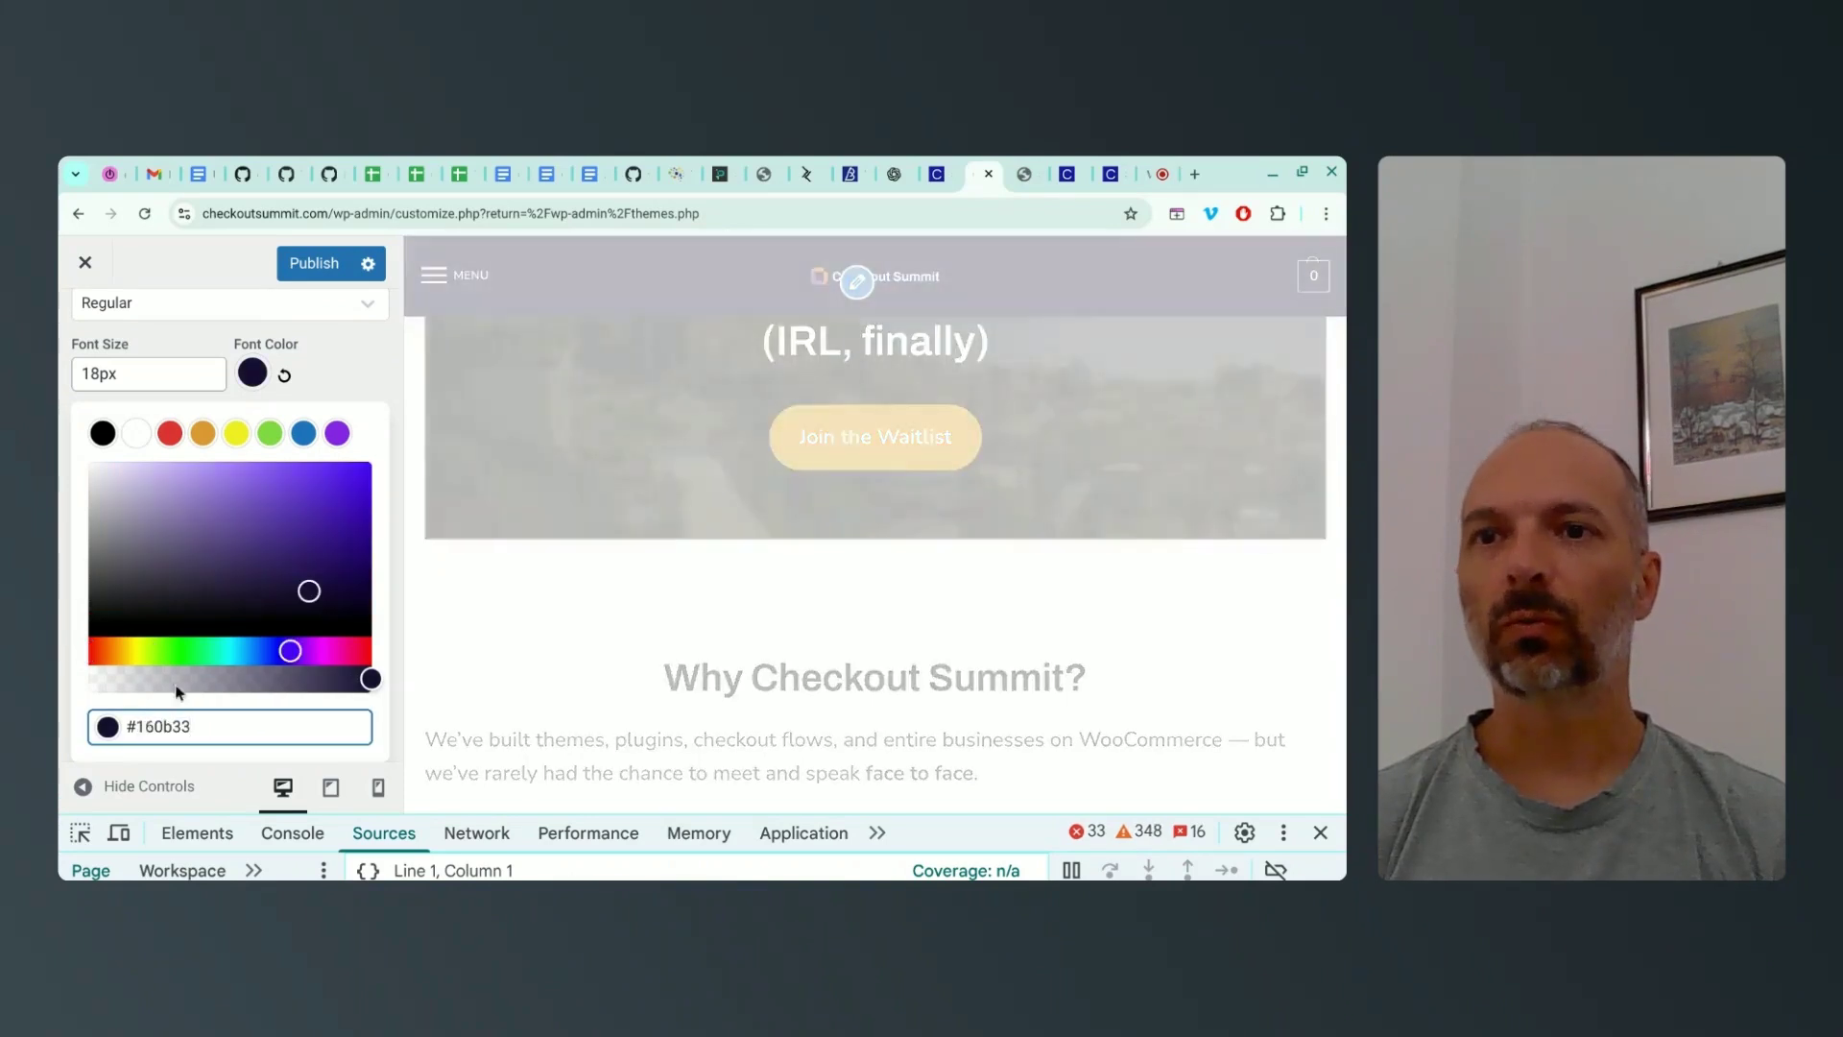
left_click(336, 383)
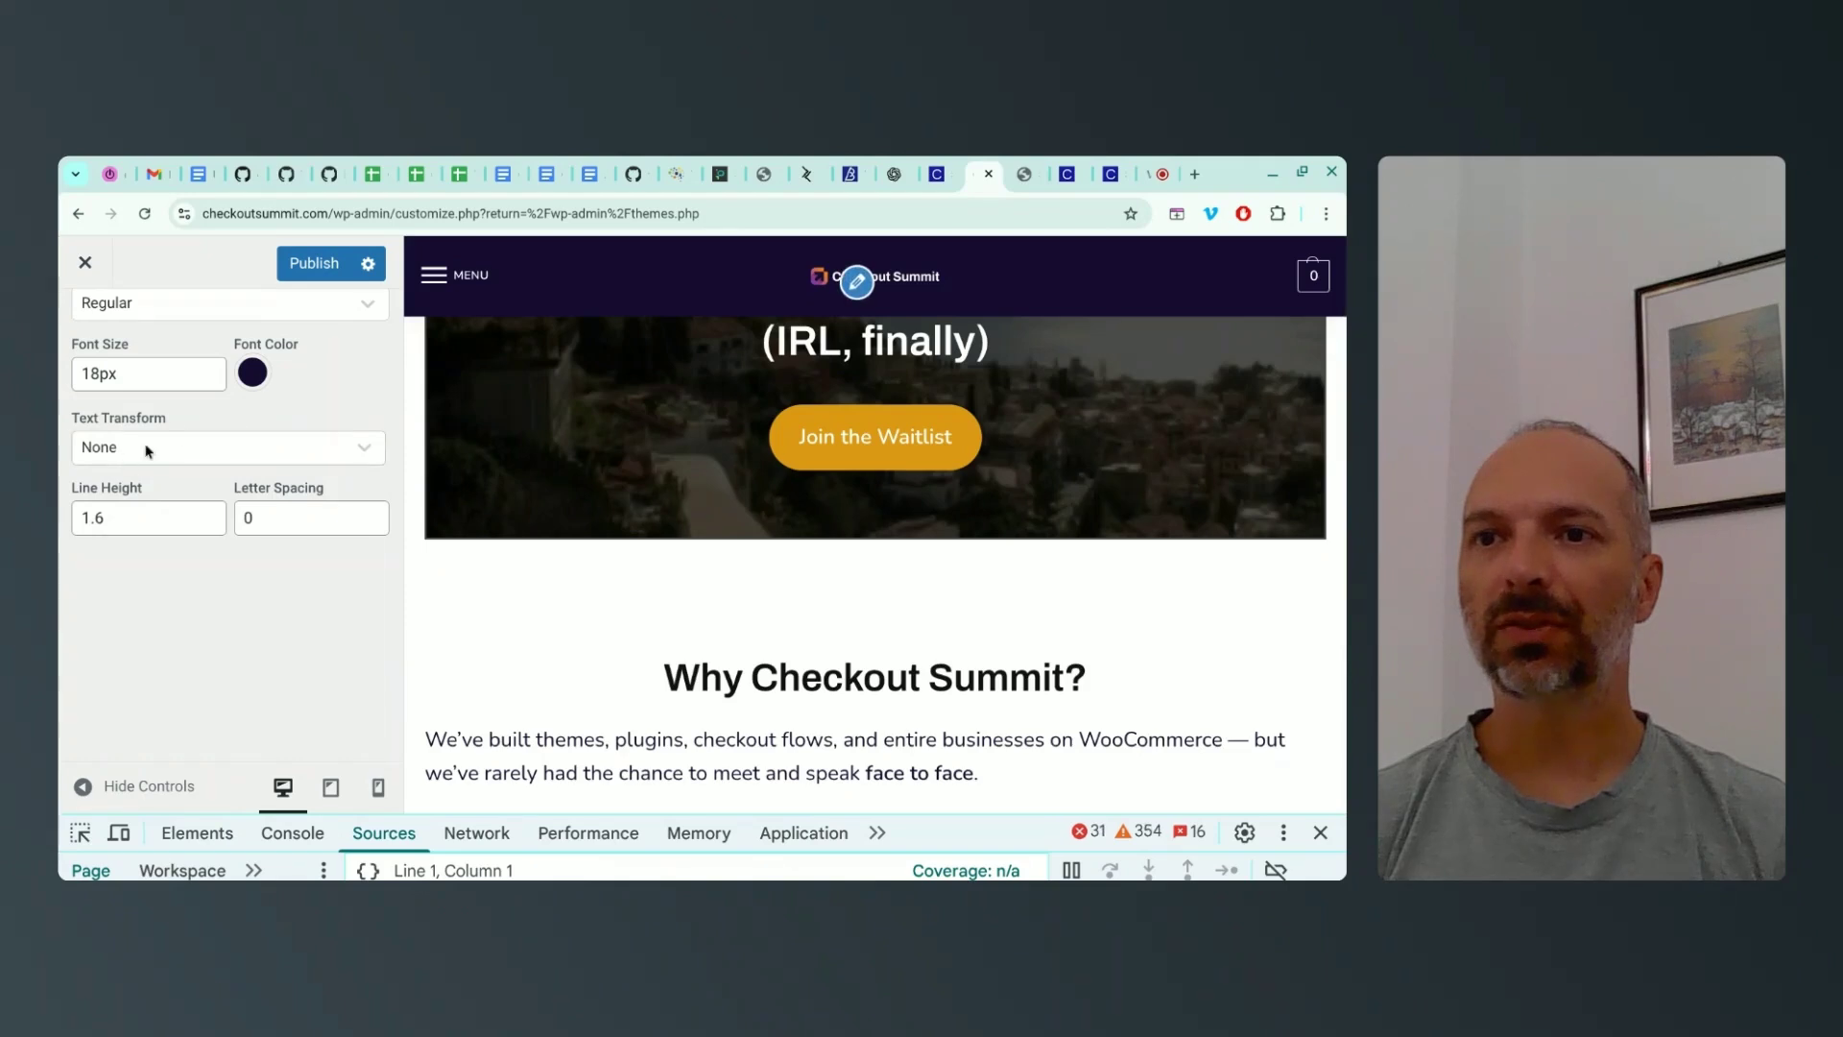
Clear the Paragraphs letter spacing value, and return to the Typography sections
left_click(240, 524)
key("BackSpace")
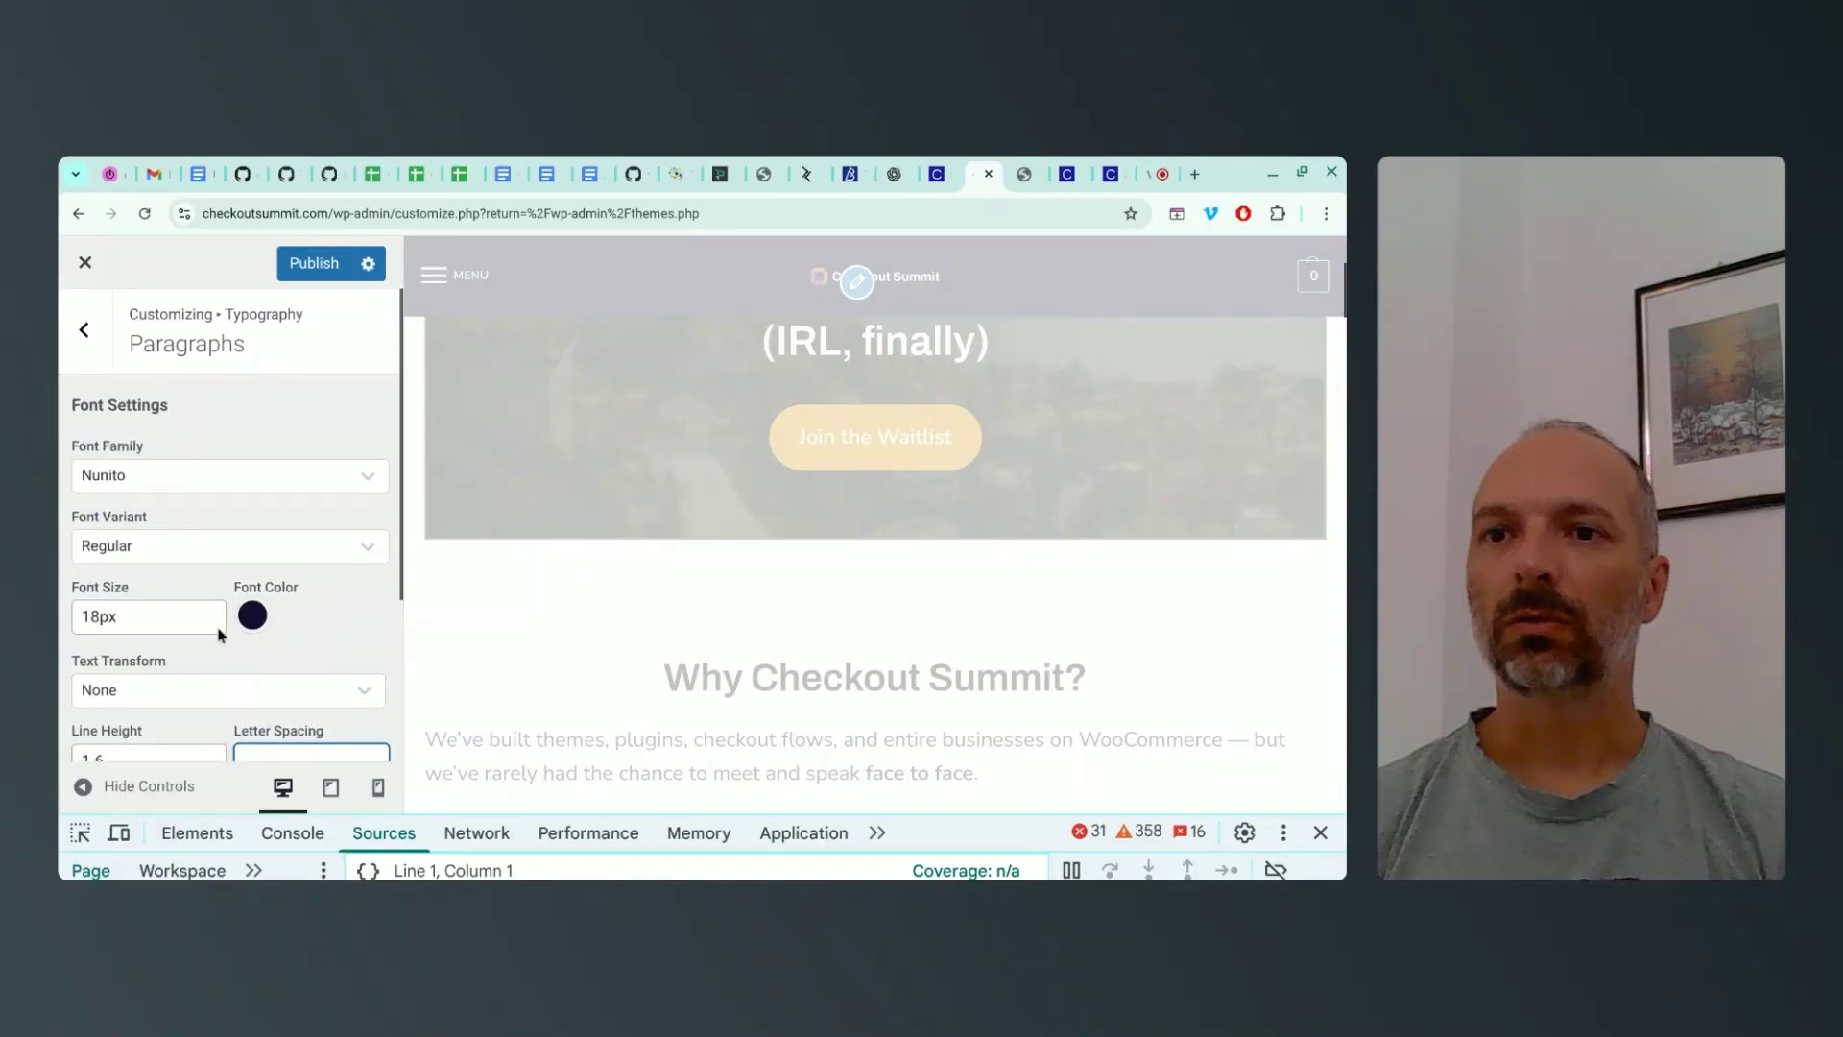
left_click(128, 620)
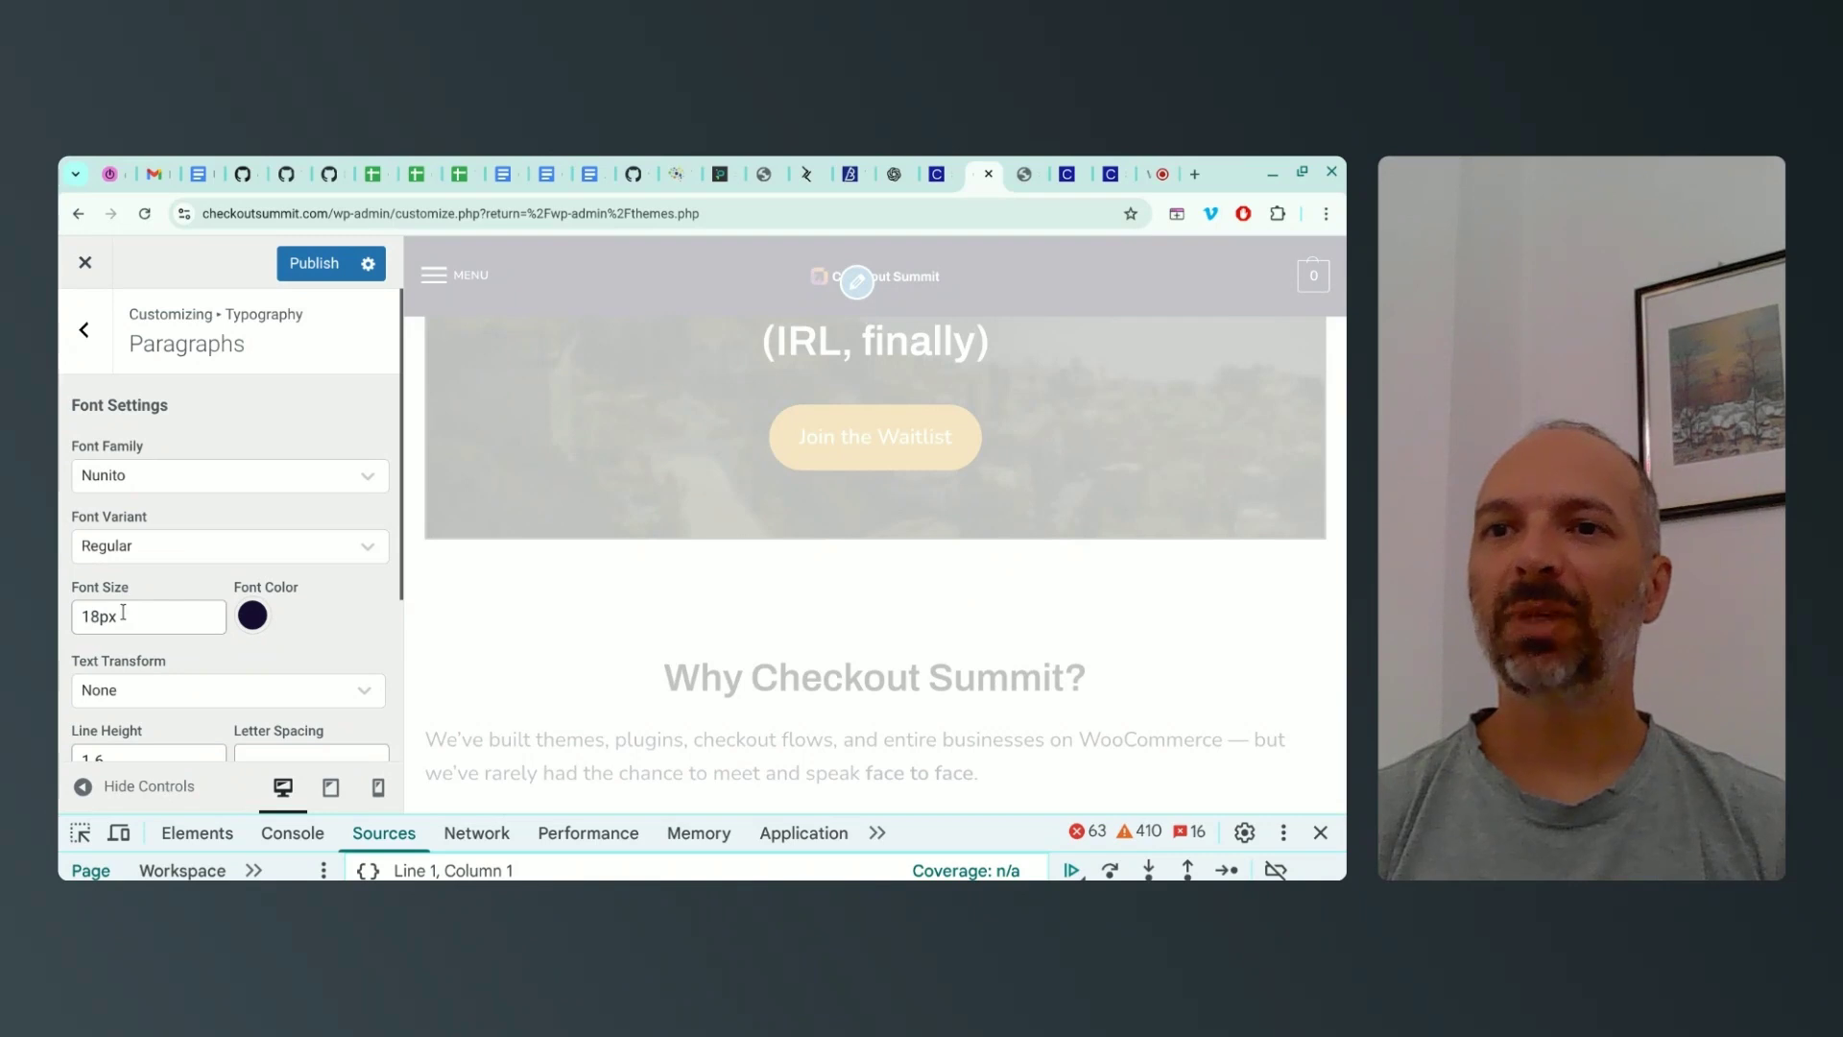
left_click(90, 336)
Check the Main Body font settings again, and return to the Typography sections
left_click(129, 467)
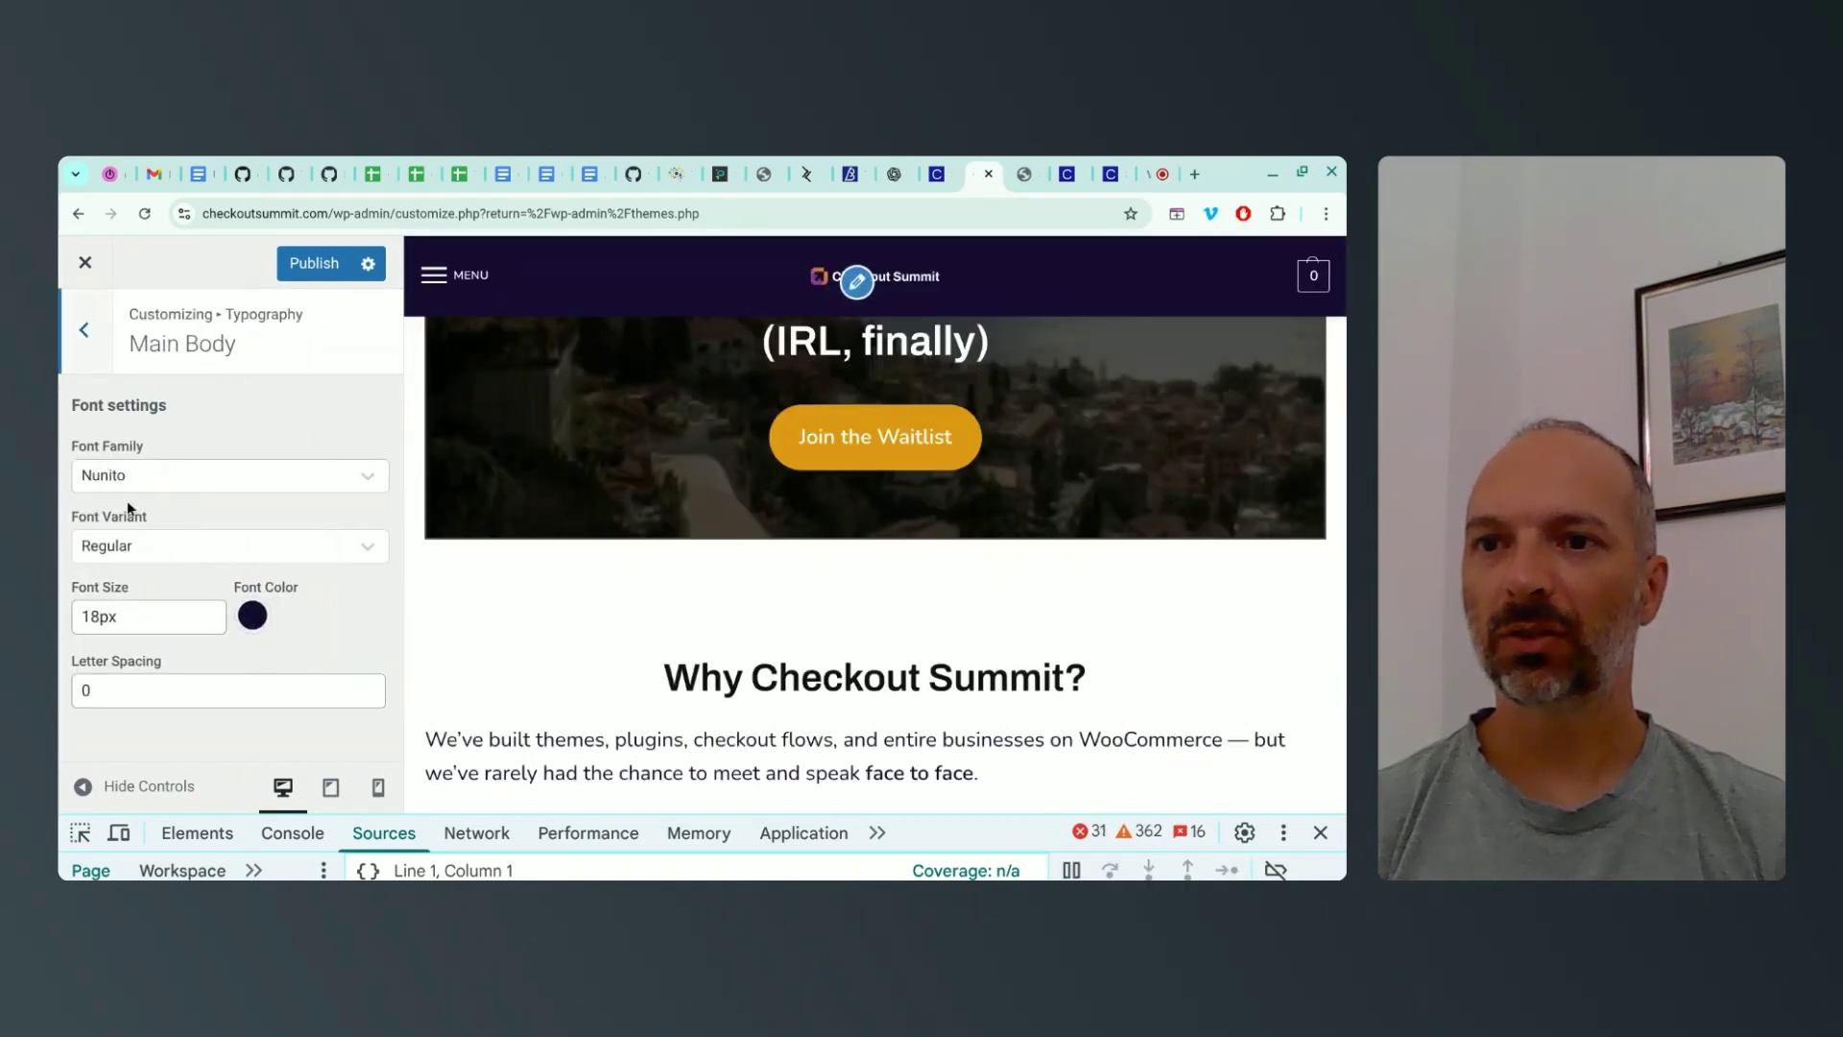
scroll(202, 601, "down", 3)
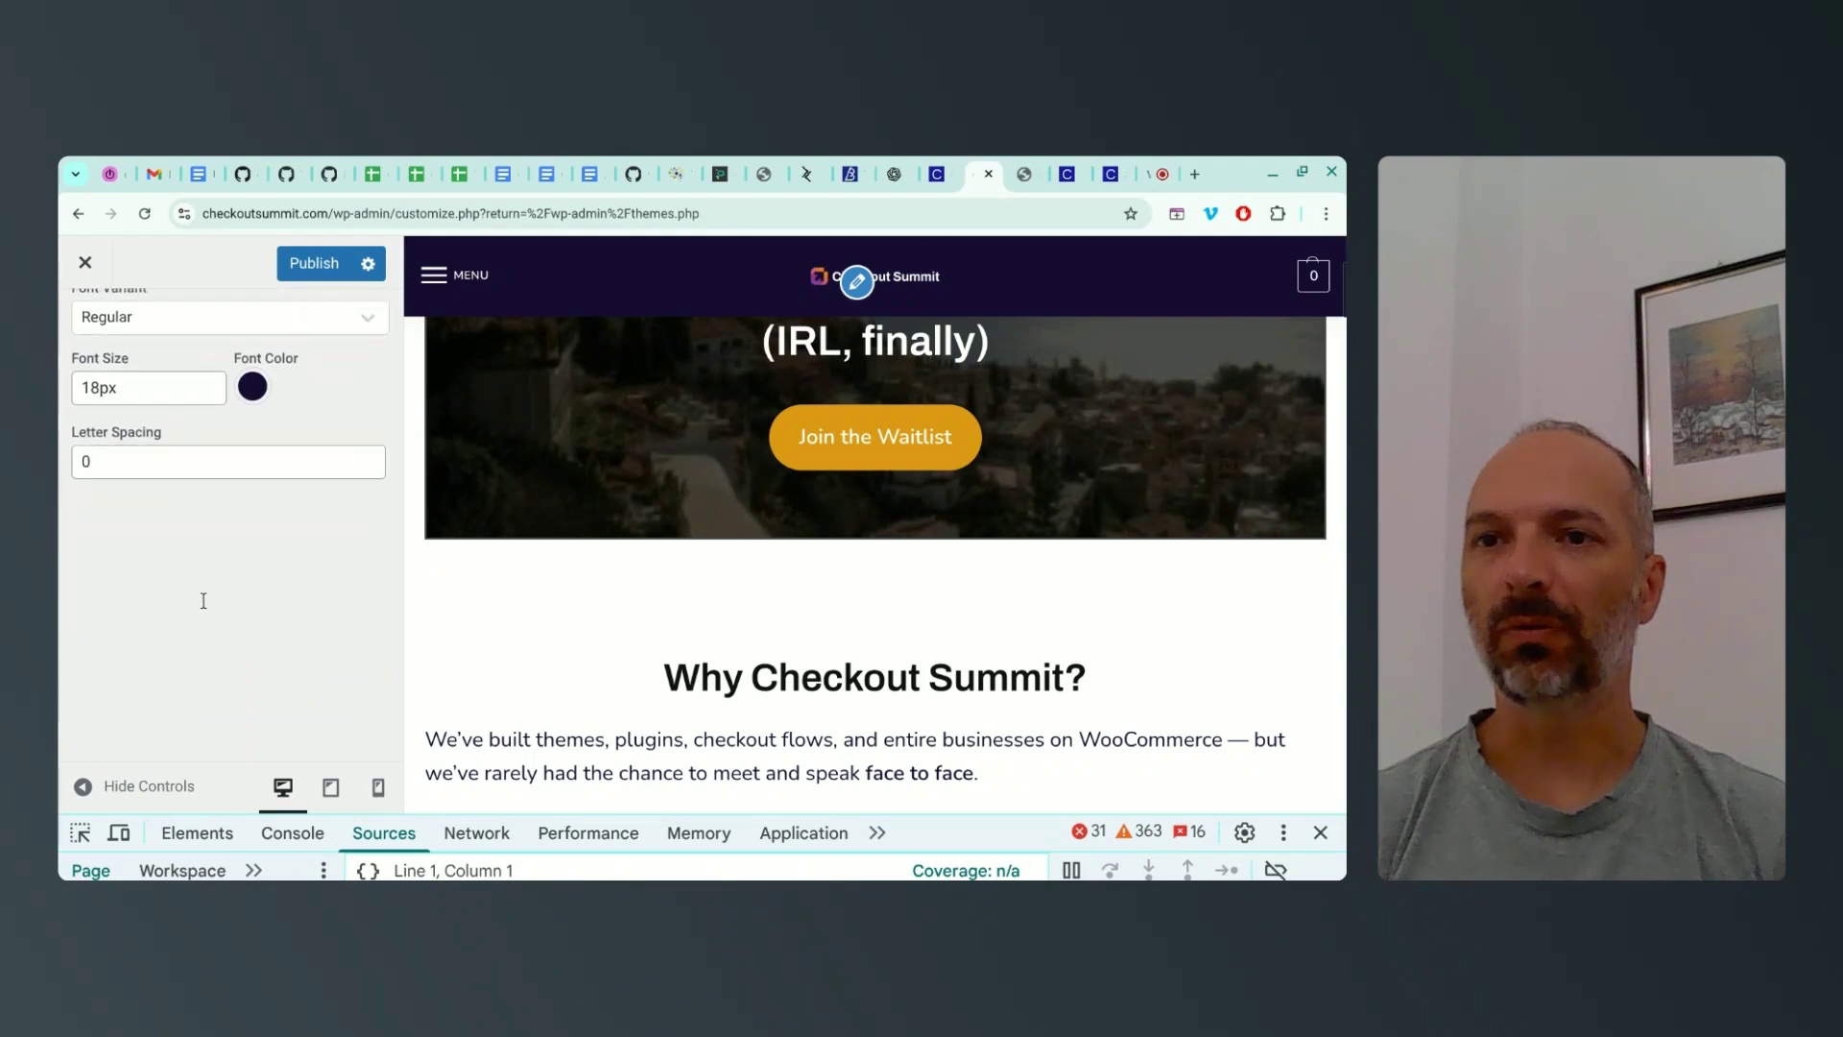
scroll(203, 597, "up", 3)
left_click(85, 329)
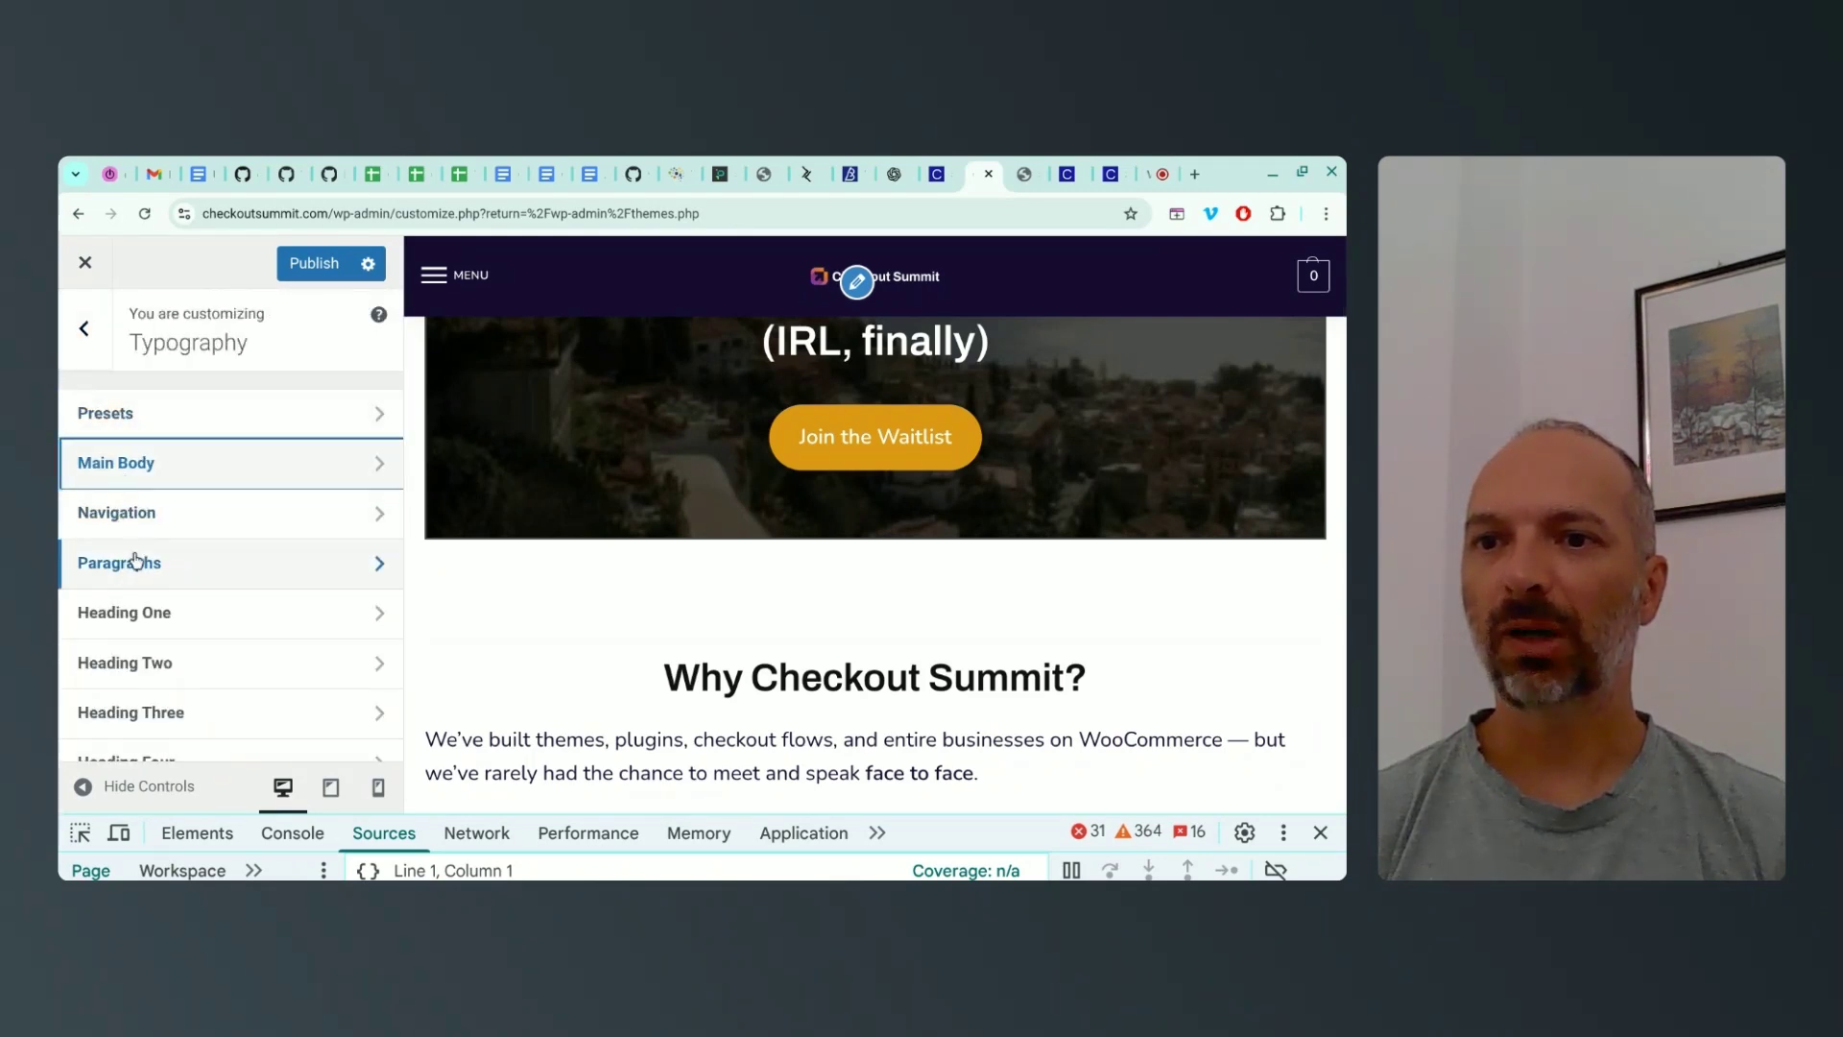
Set the Blockquotes font color to #160b33, and open the Widget Titles typography settings
scroll(139, 555, "down", 2)
scroll(164, 590, "down", 2)
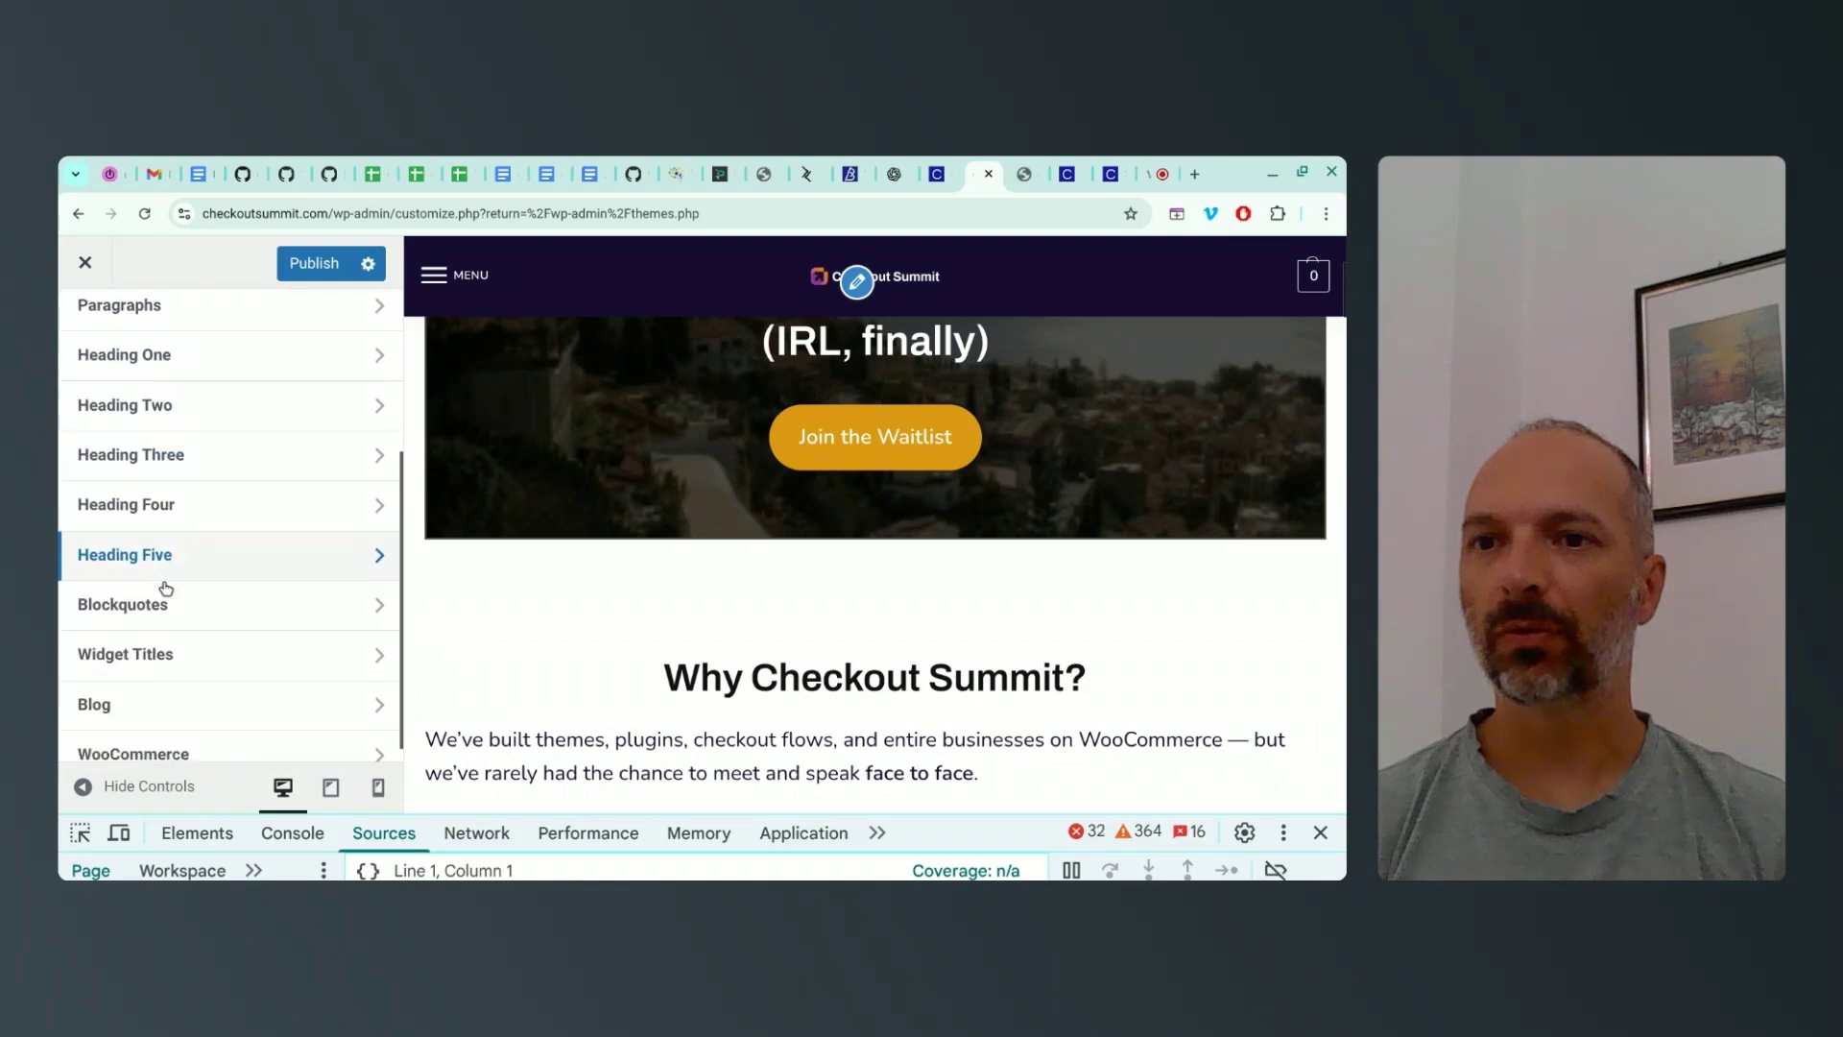
left_click(166, 585)
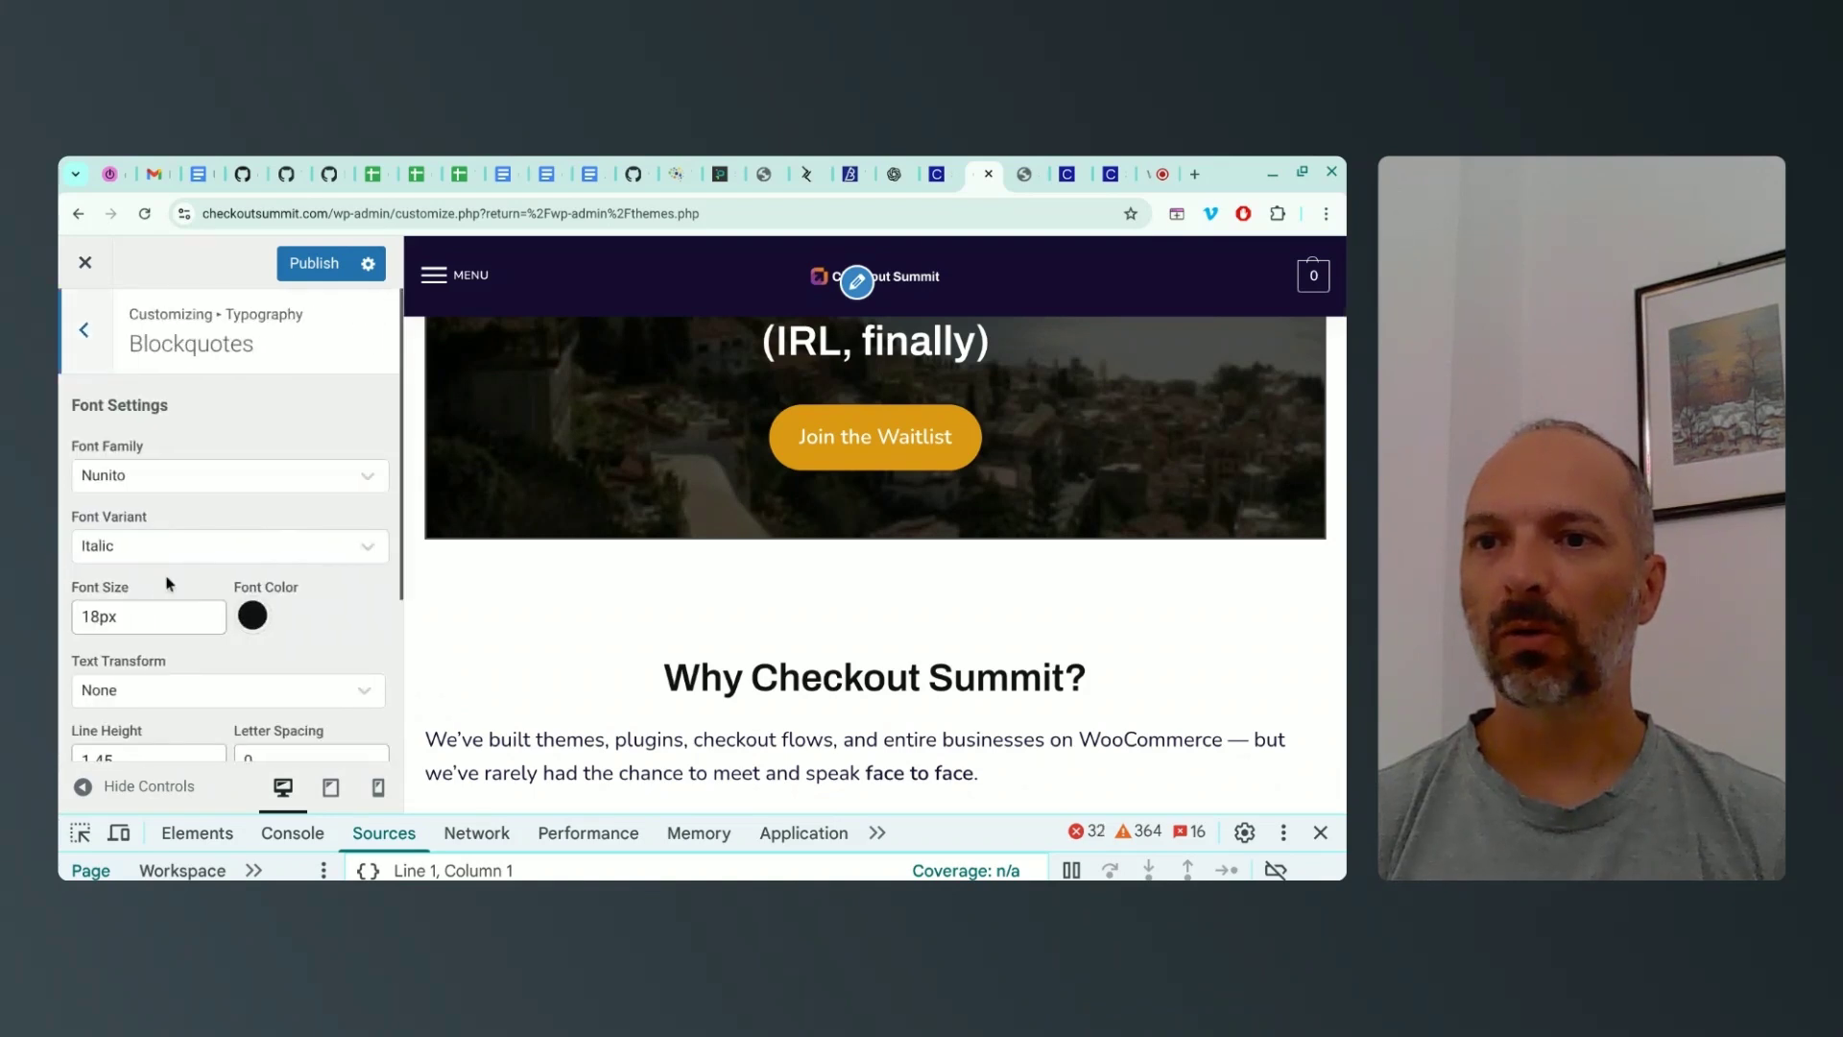
left_click(253, 615)
scroll(332, 590, "down", 3)
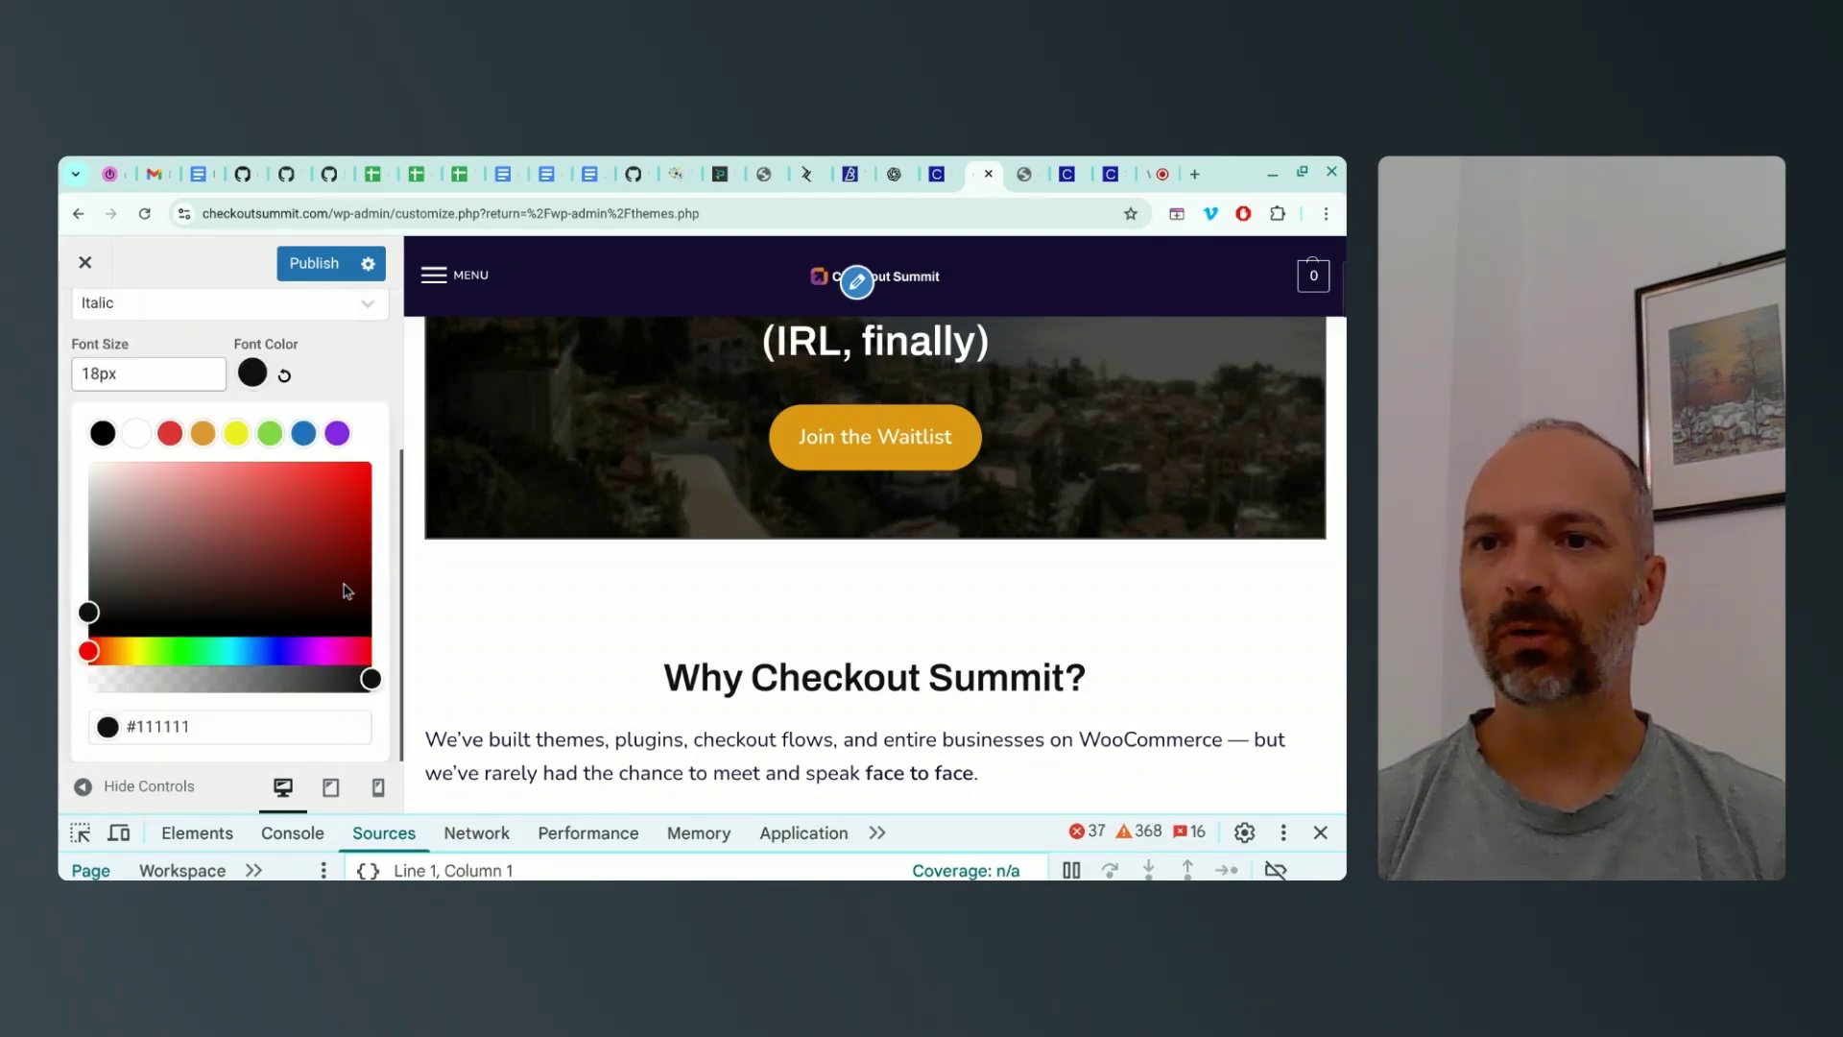
triple_click(167, 726)
type("#160b33")
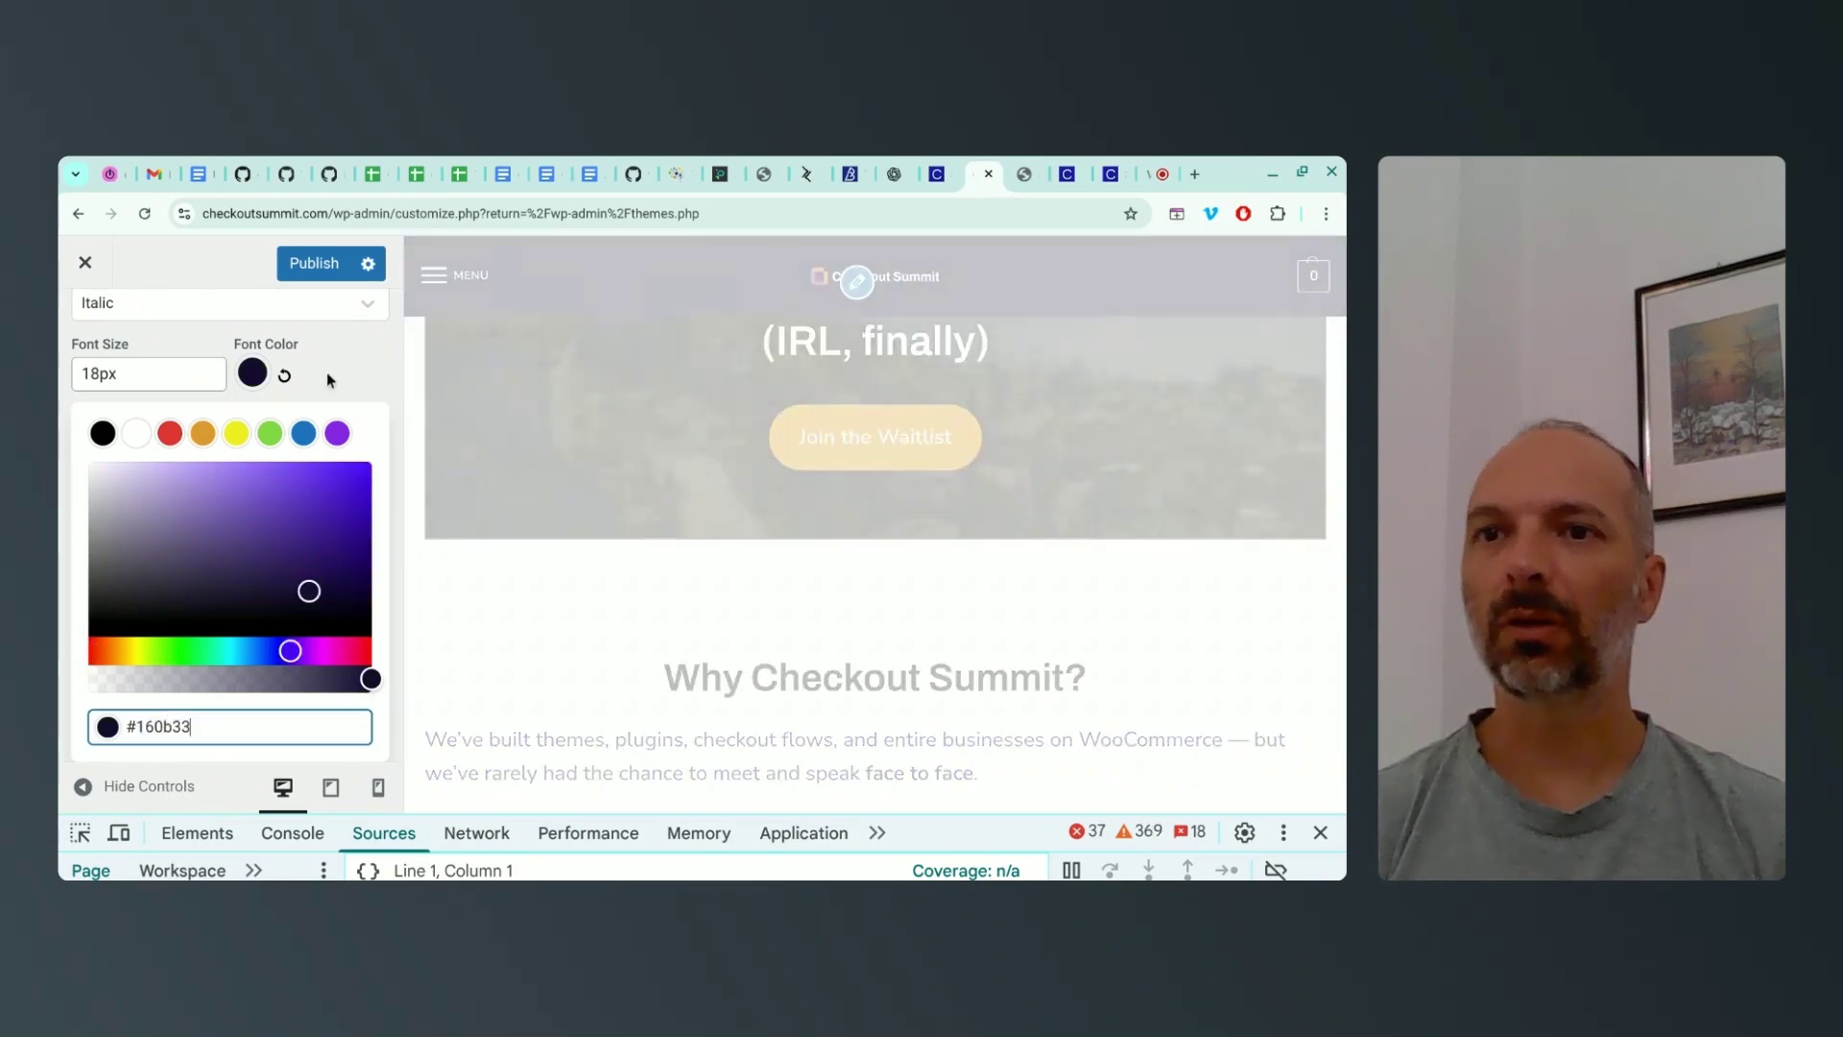
key("Escape")
key("Escape")
left_click(195, 633)
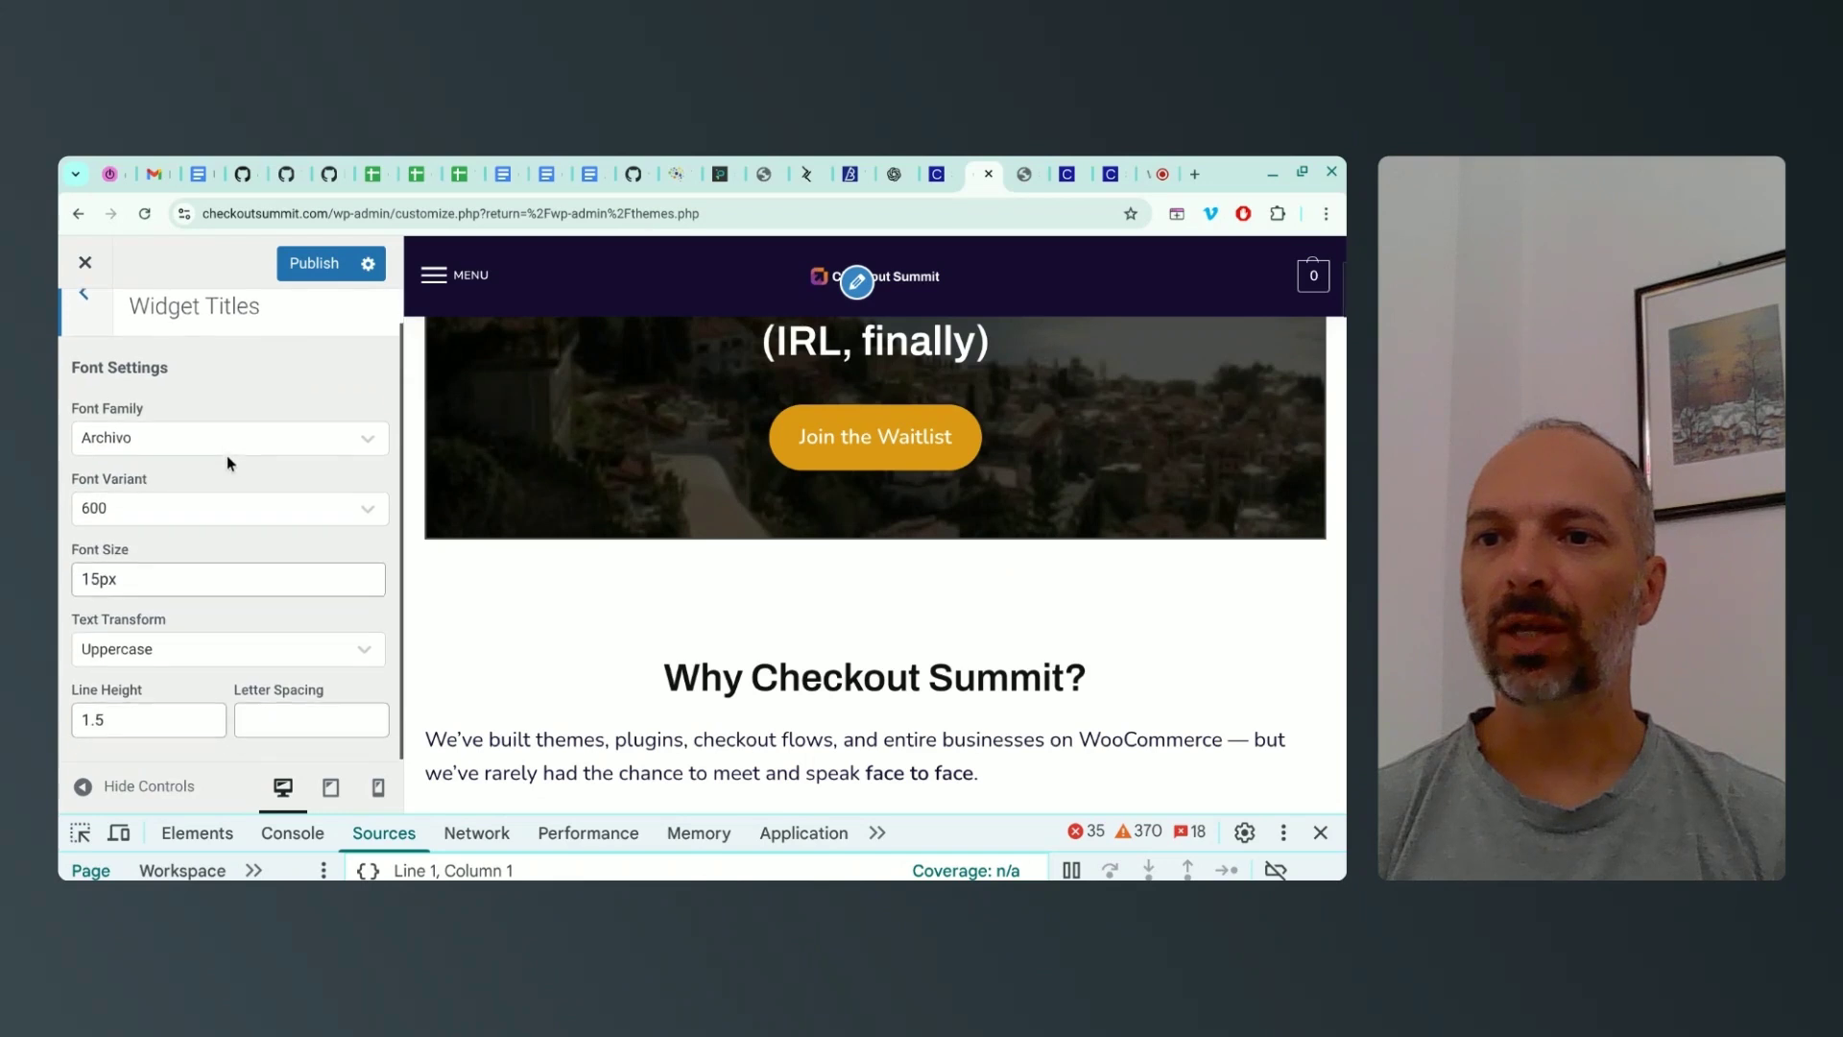
Check the Blog and WooCommerce typography settings, including the product title and Primary Buttons fonts
left_click(86, 357)
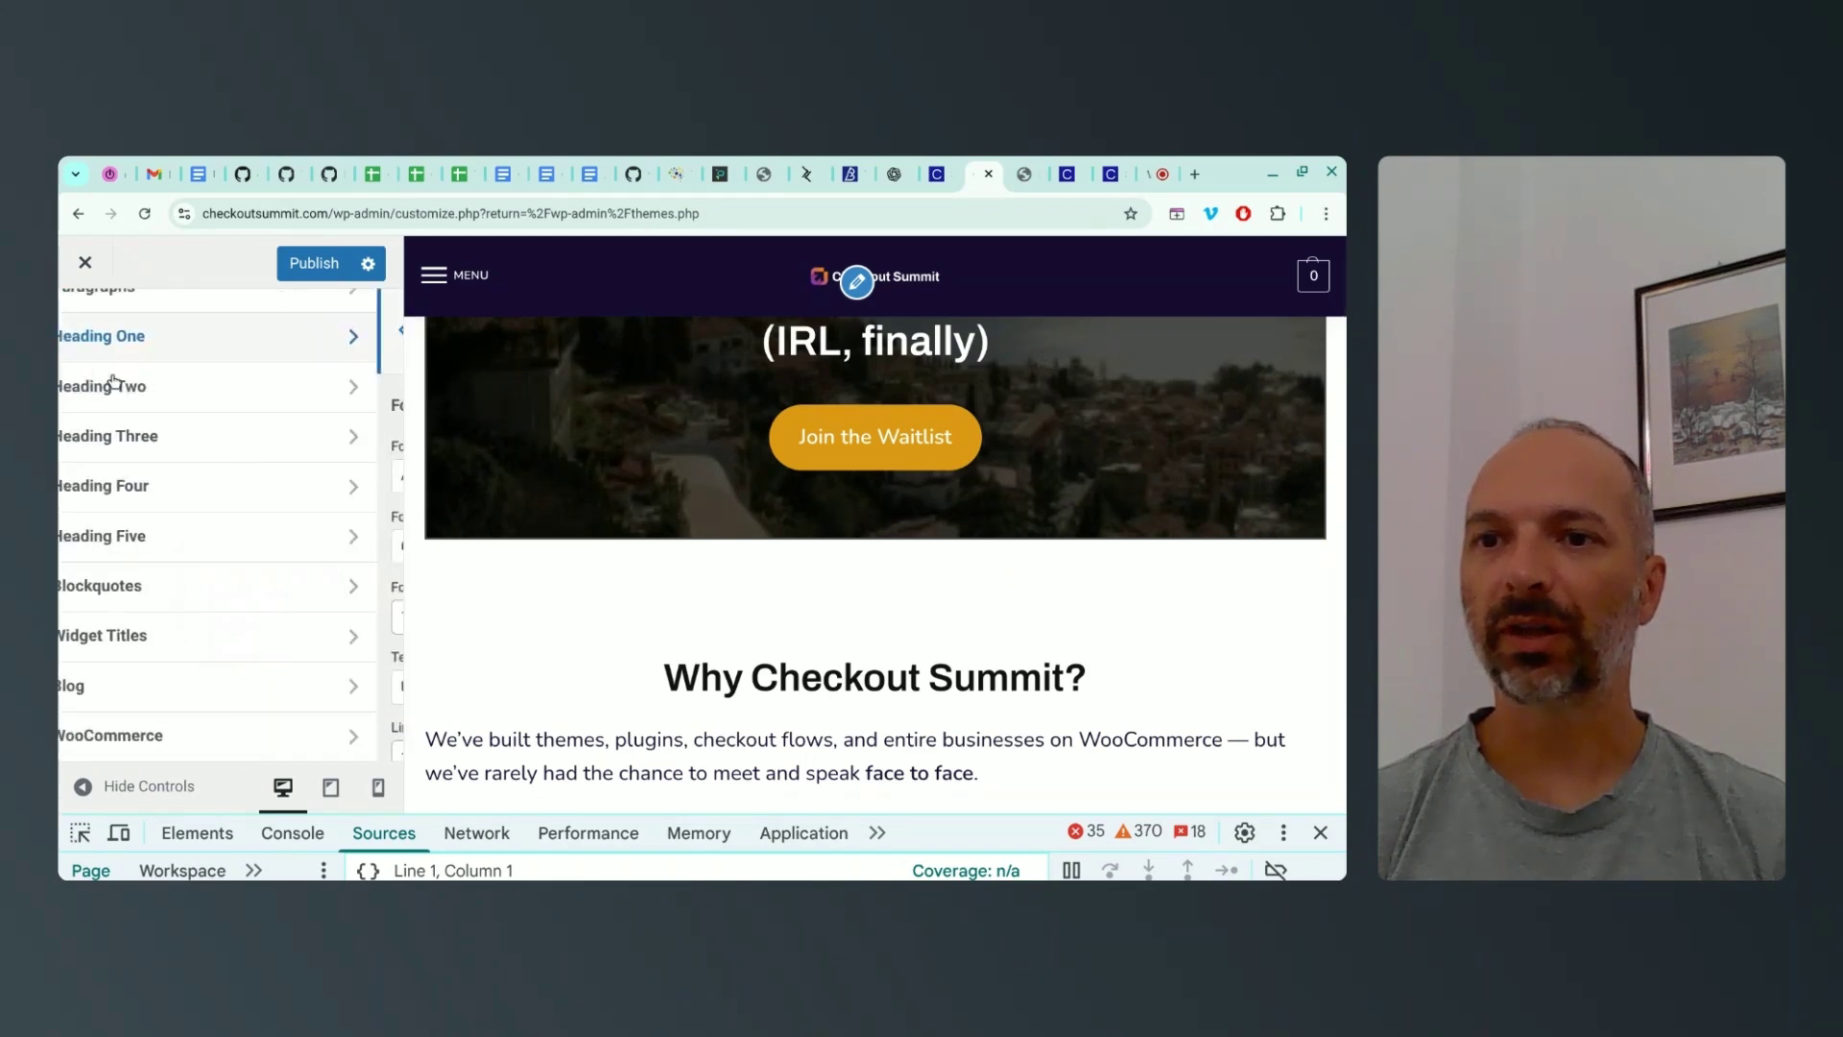
left_click(148, 665)
left_click(95, 368)
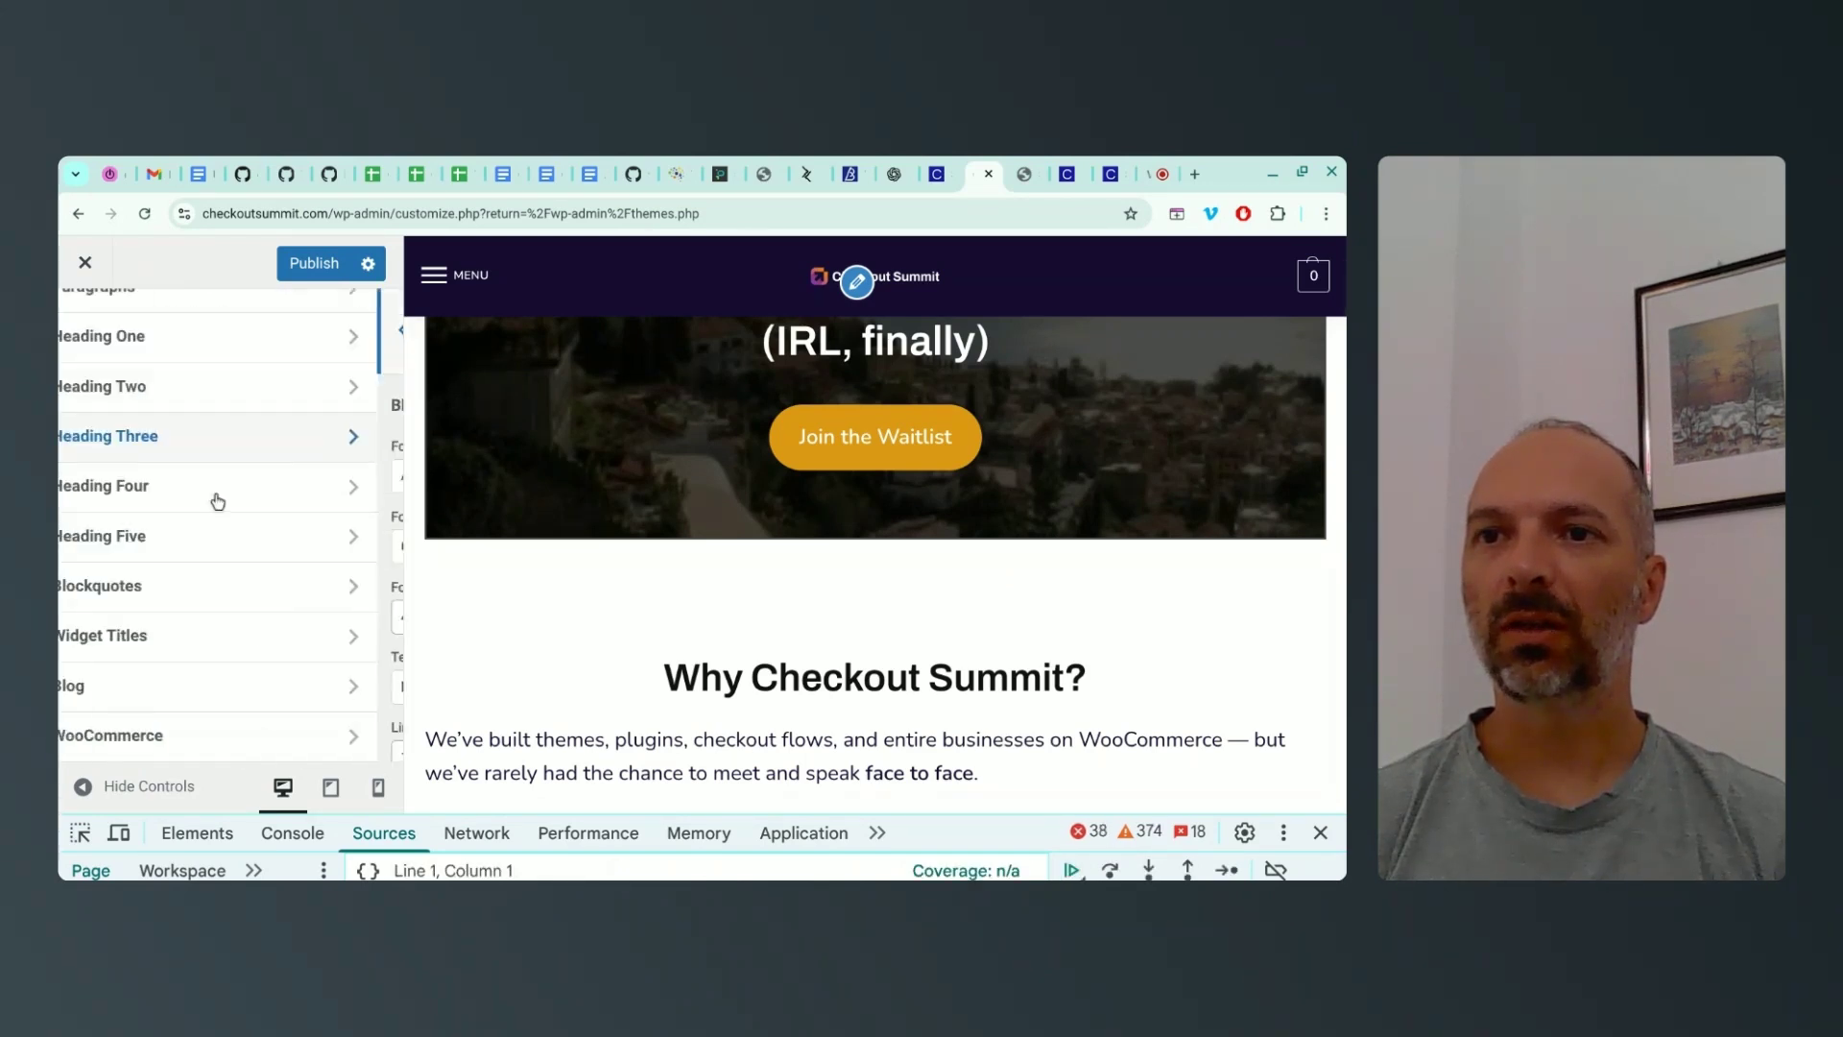
left_click(181, 734)
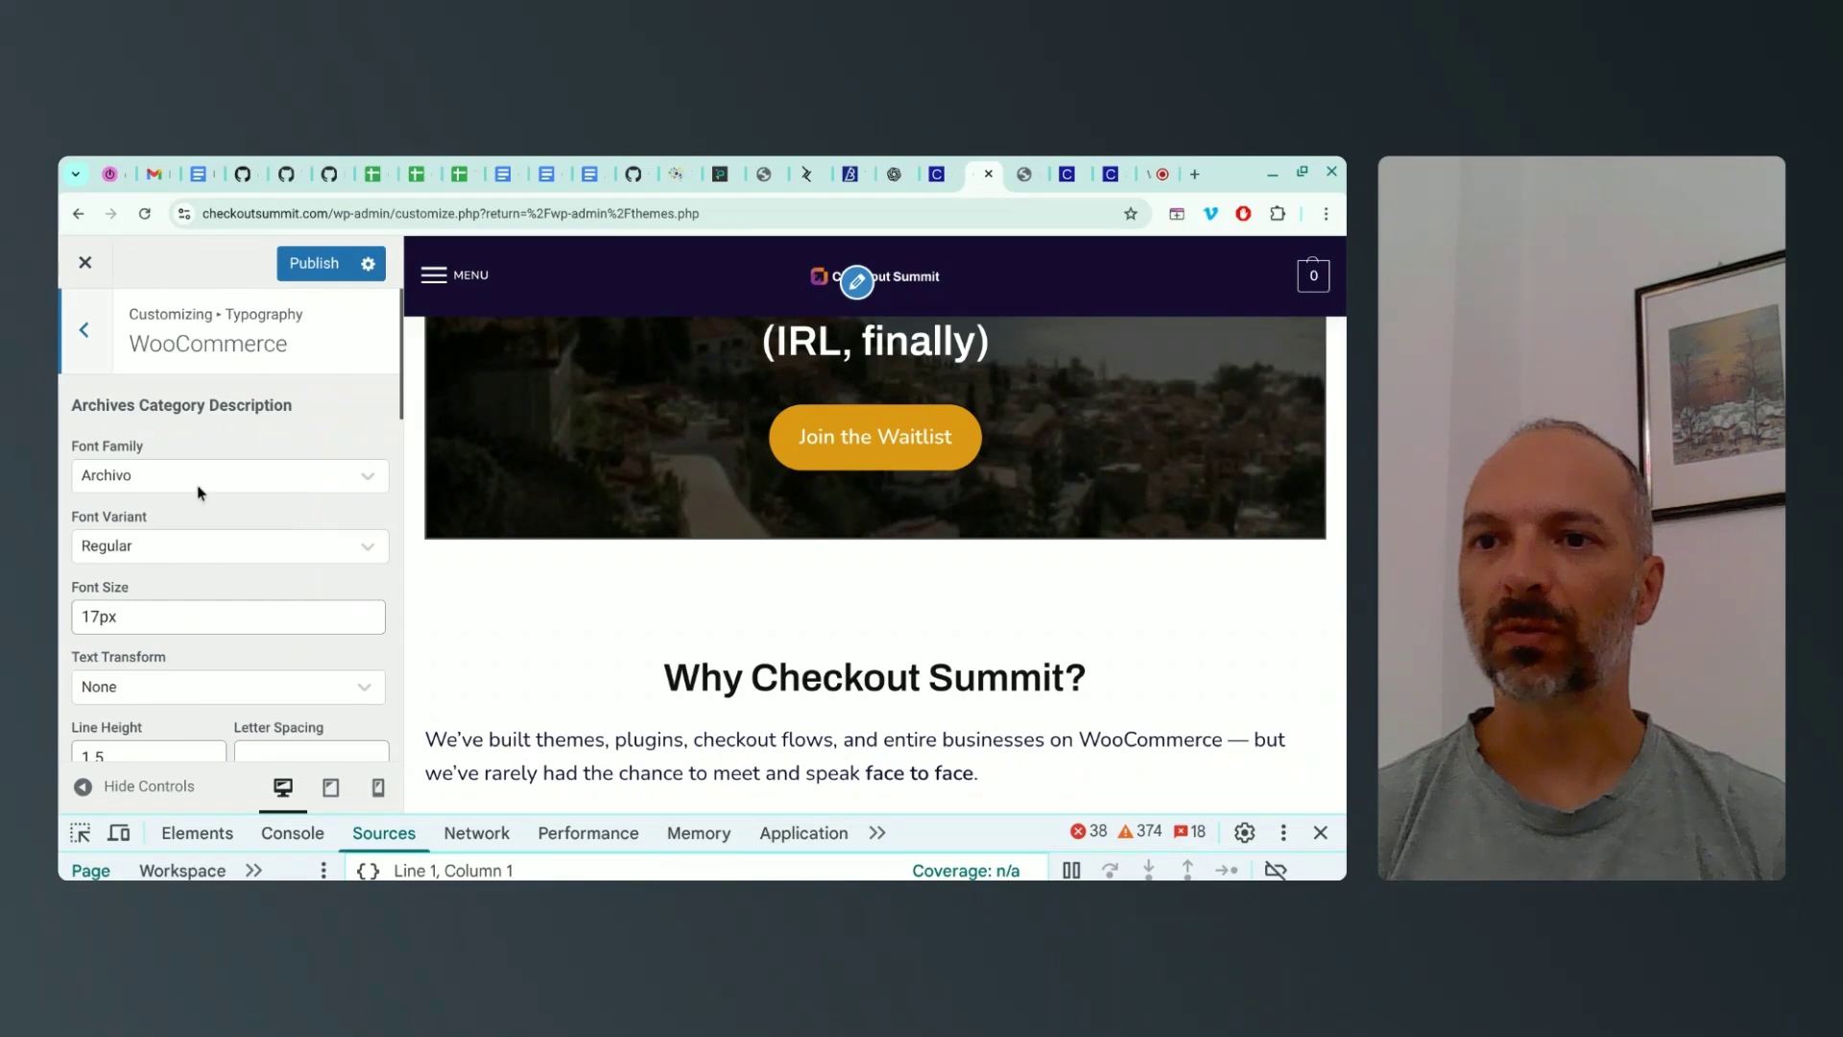
scroll(200, 499, "down", 9)
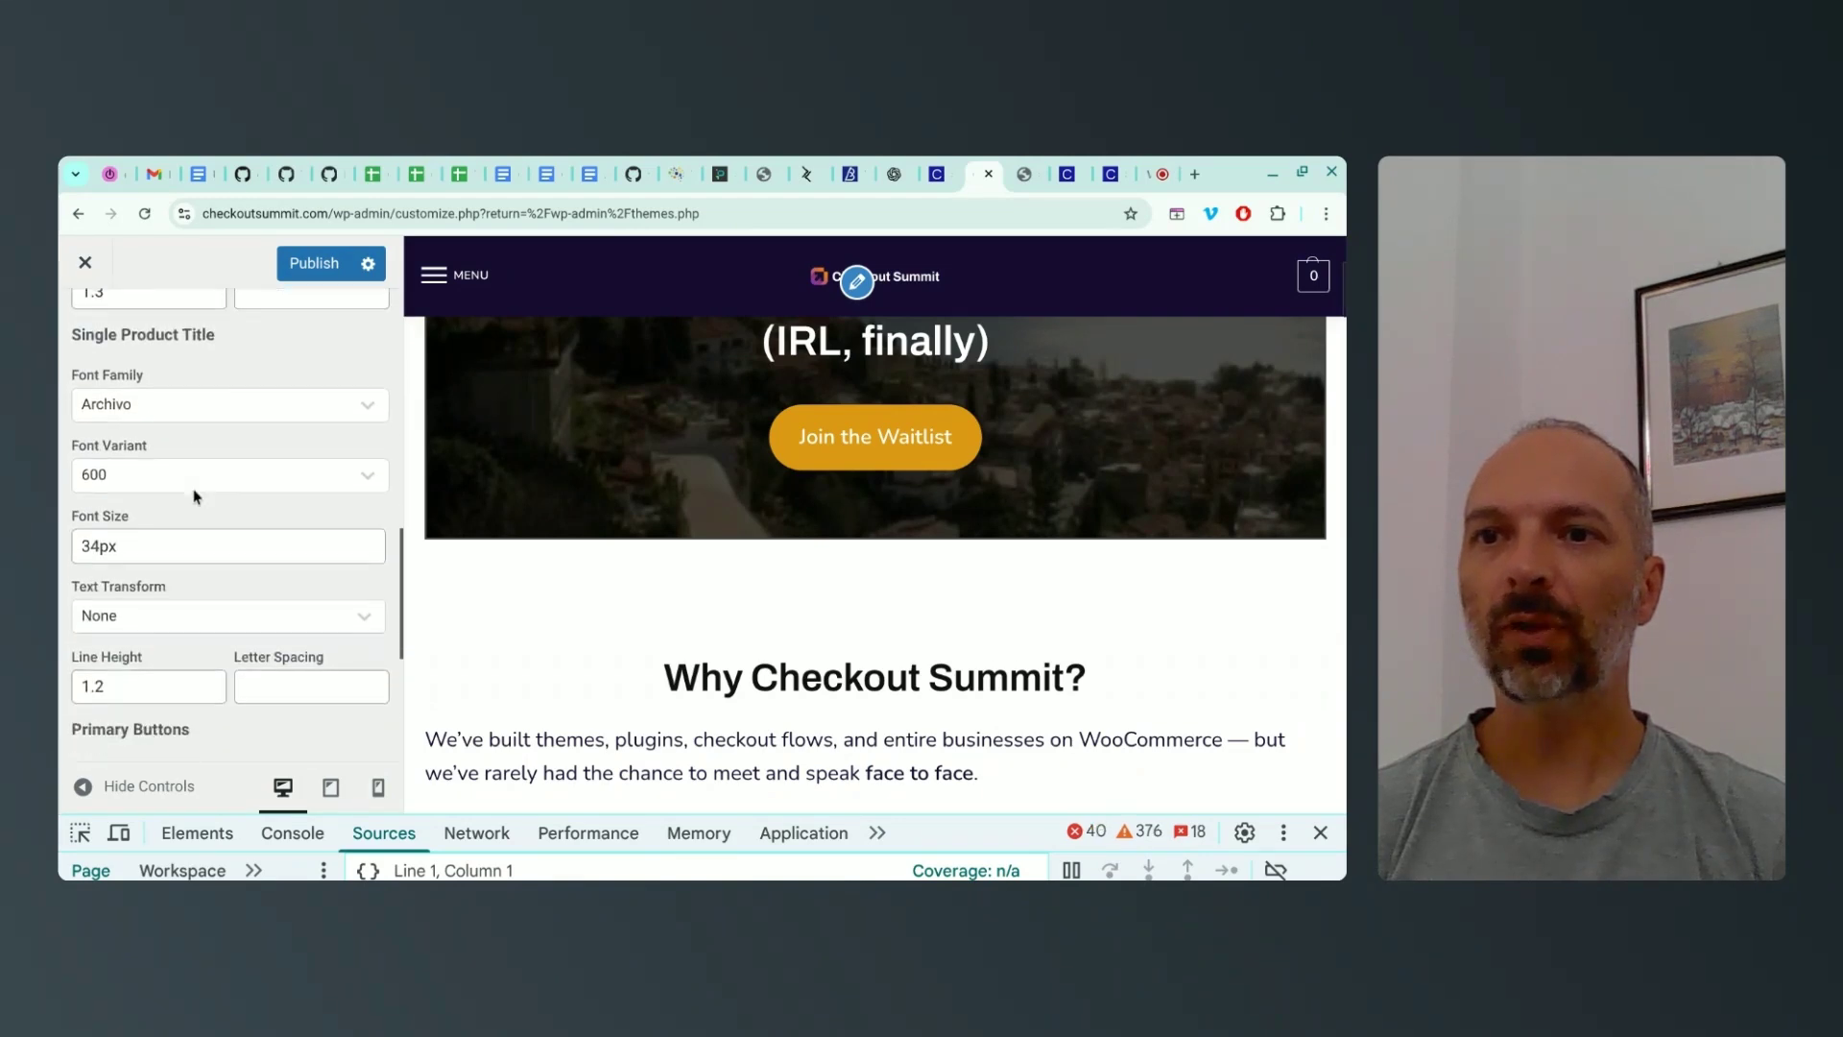
scroll(195, 496, "down", 4)
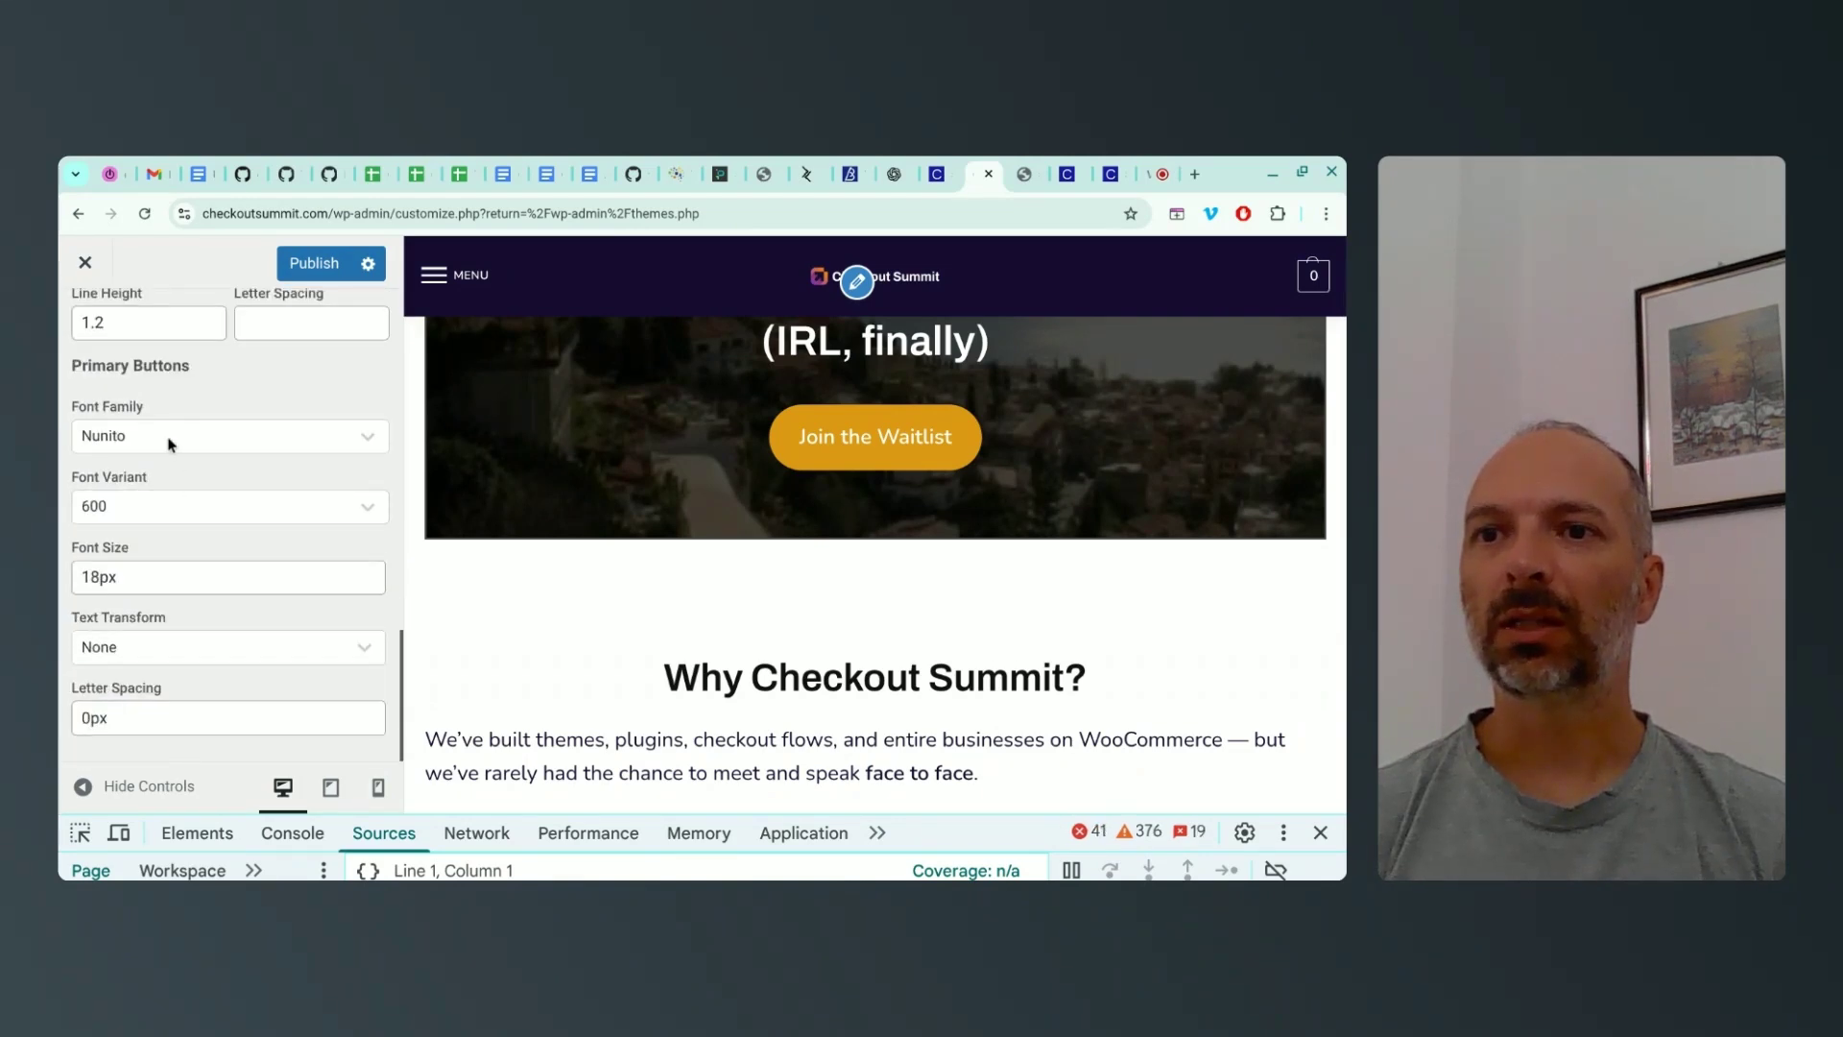
scroll(205, 505, "up", 8)
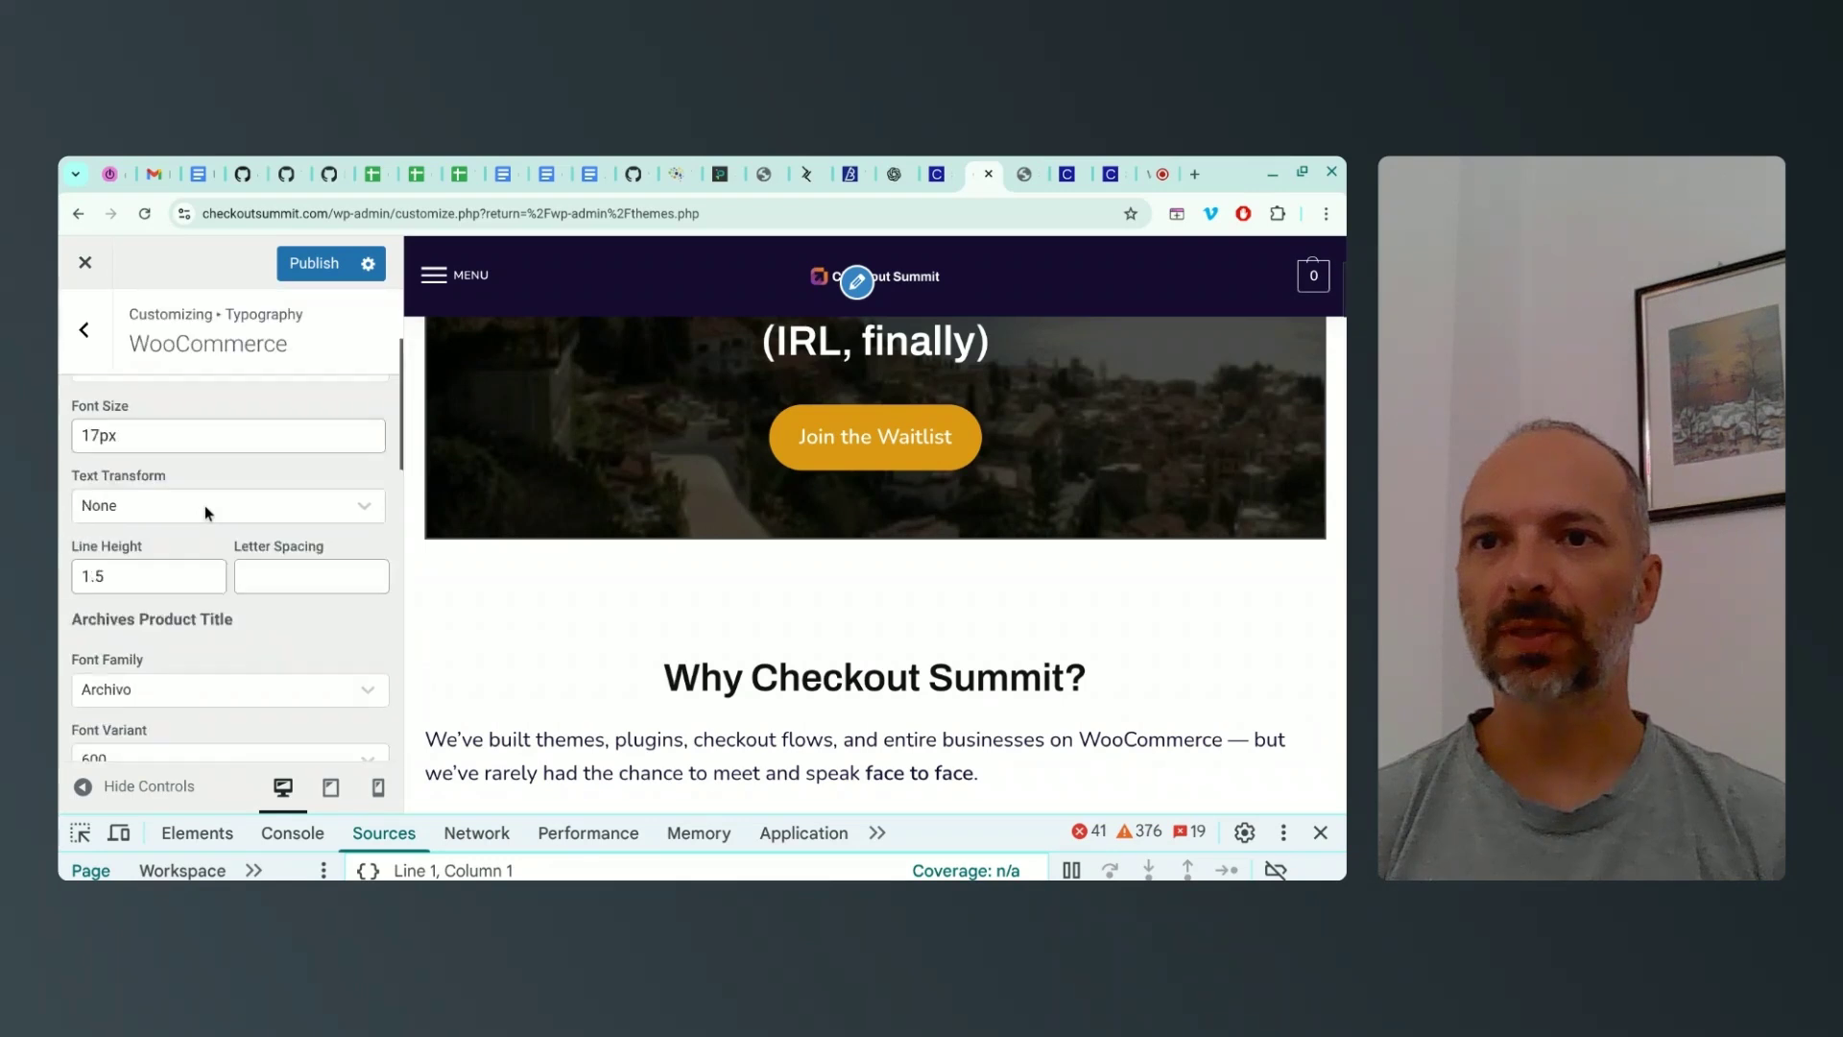
Publish the typography changes, and return to the main customizer sections
left_click(302, 265)
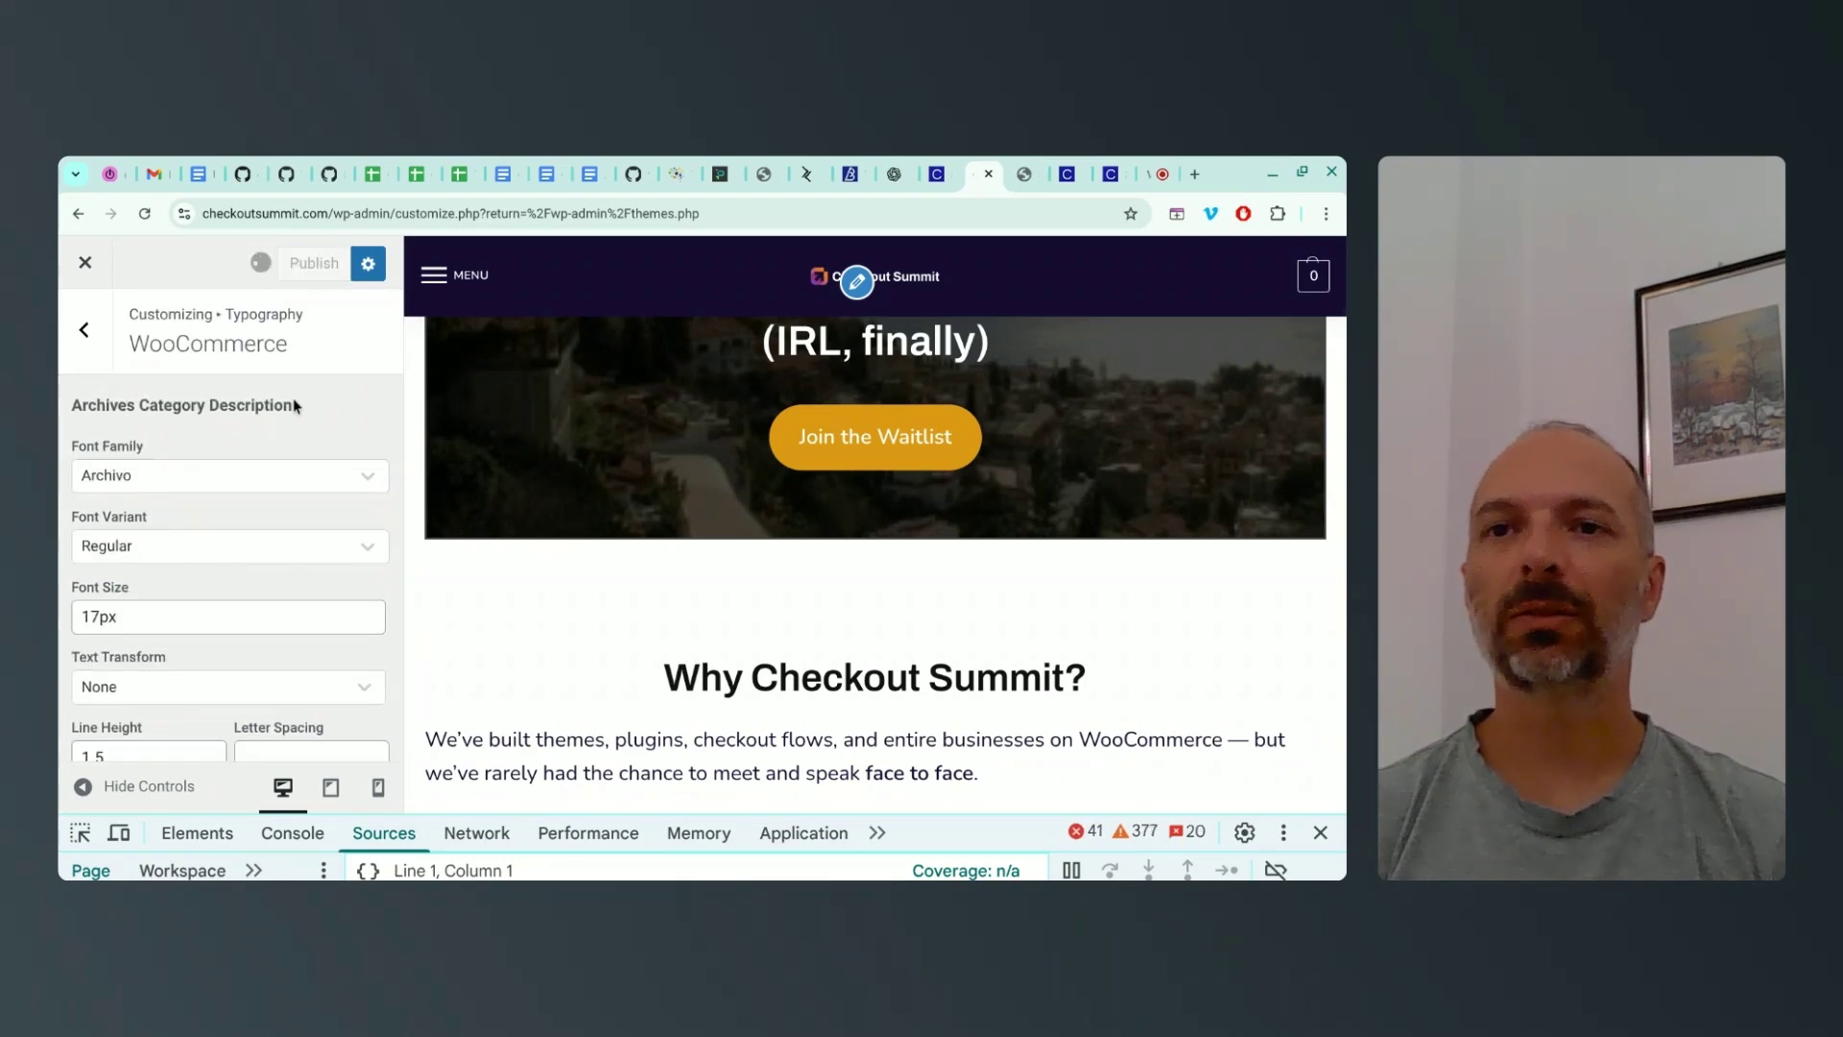
left_click(83, 329)
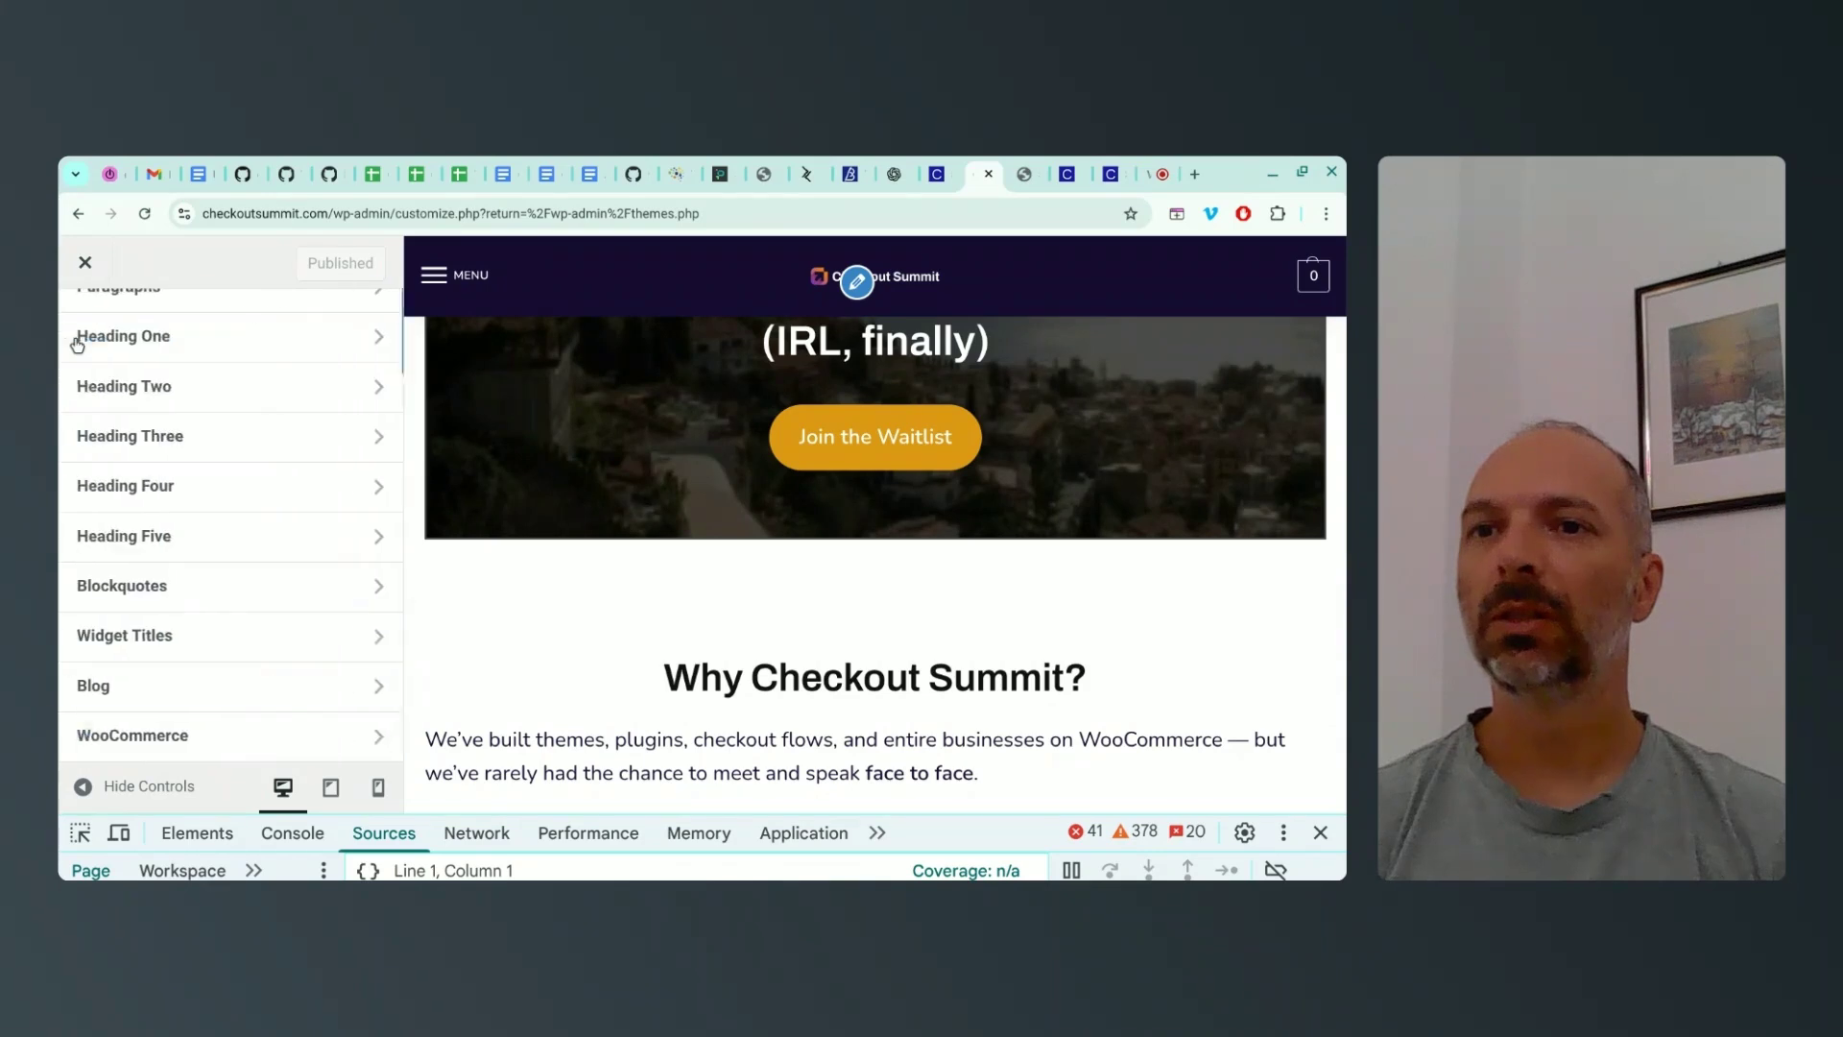
scroll(93, 382, "up", 3)
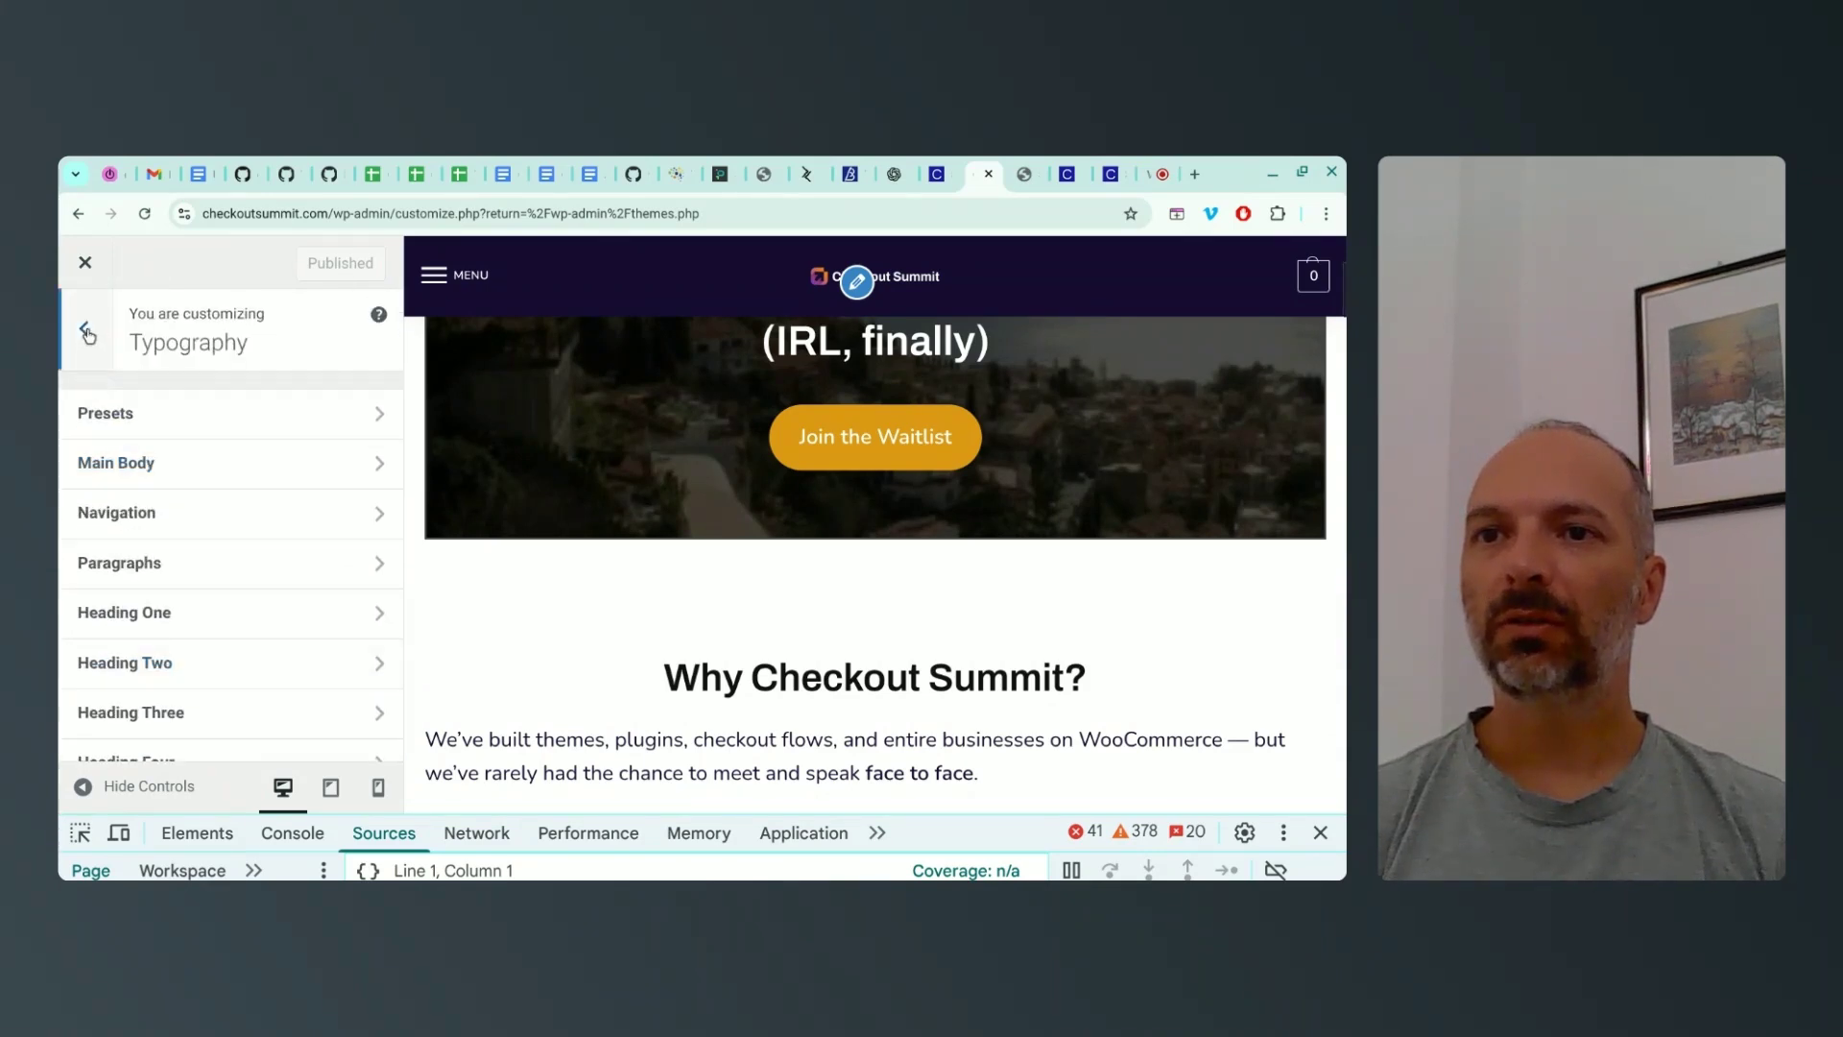
left_click(100, 344)
Turn on the display of breadcrumbs in the General layout settings
scroll(268, 524, "down", 1)
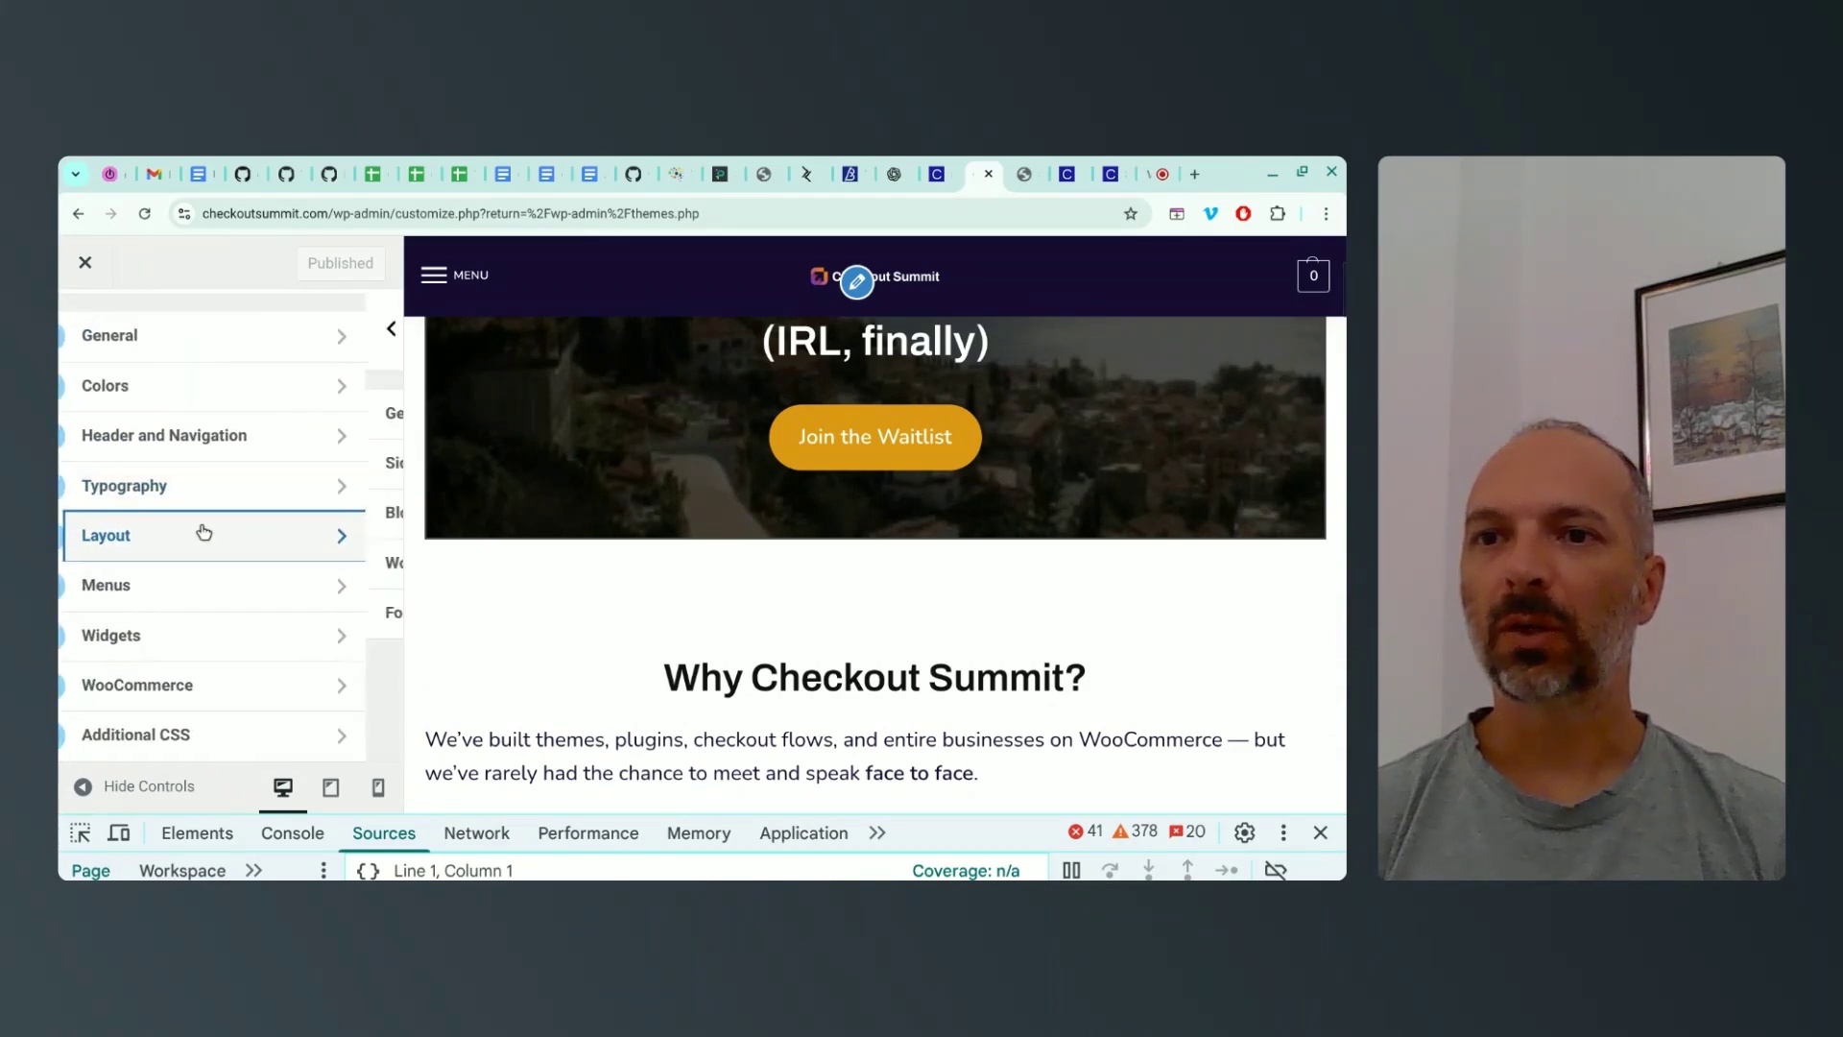
left_click(198, 531)
left_click(173, 418)
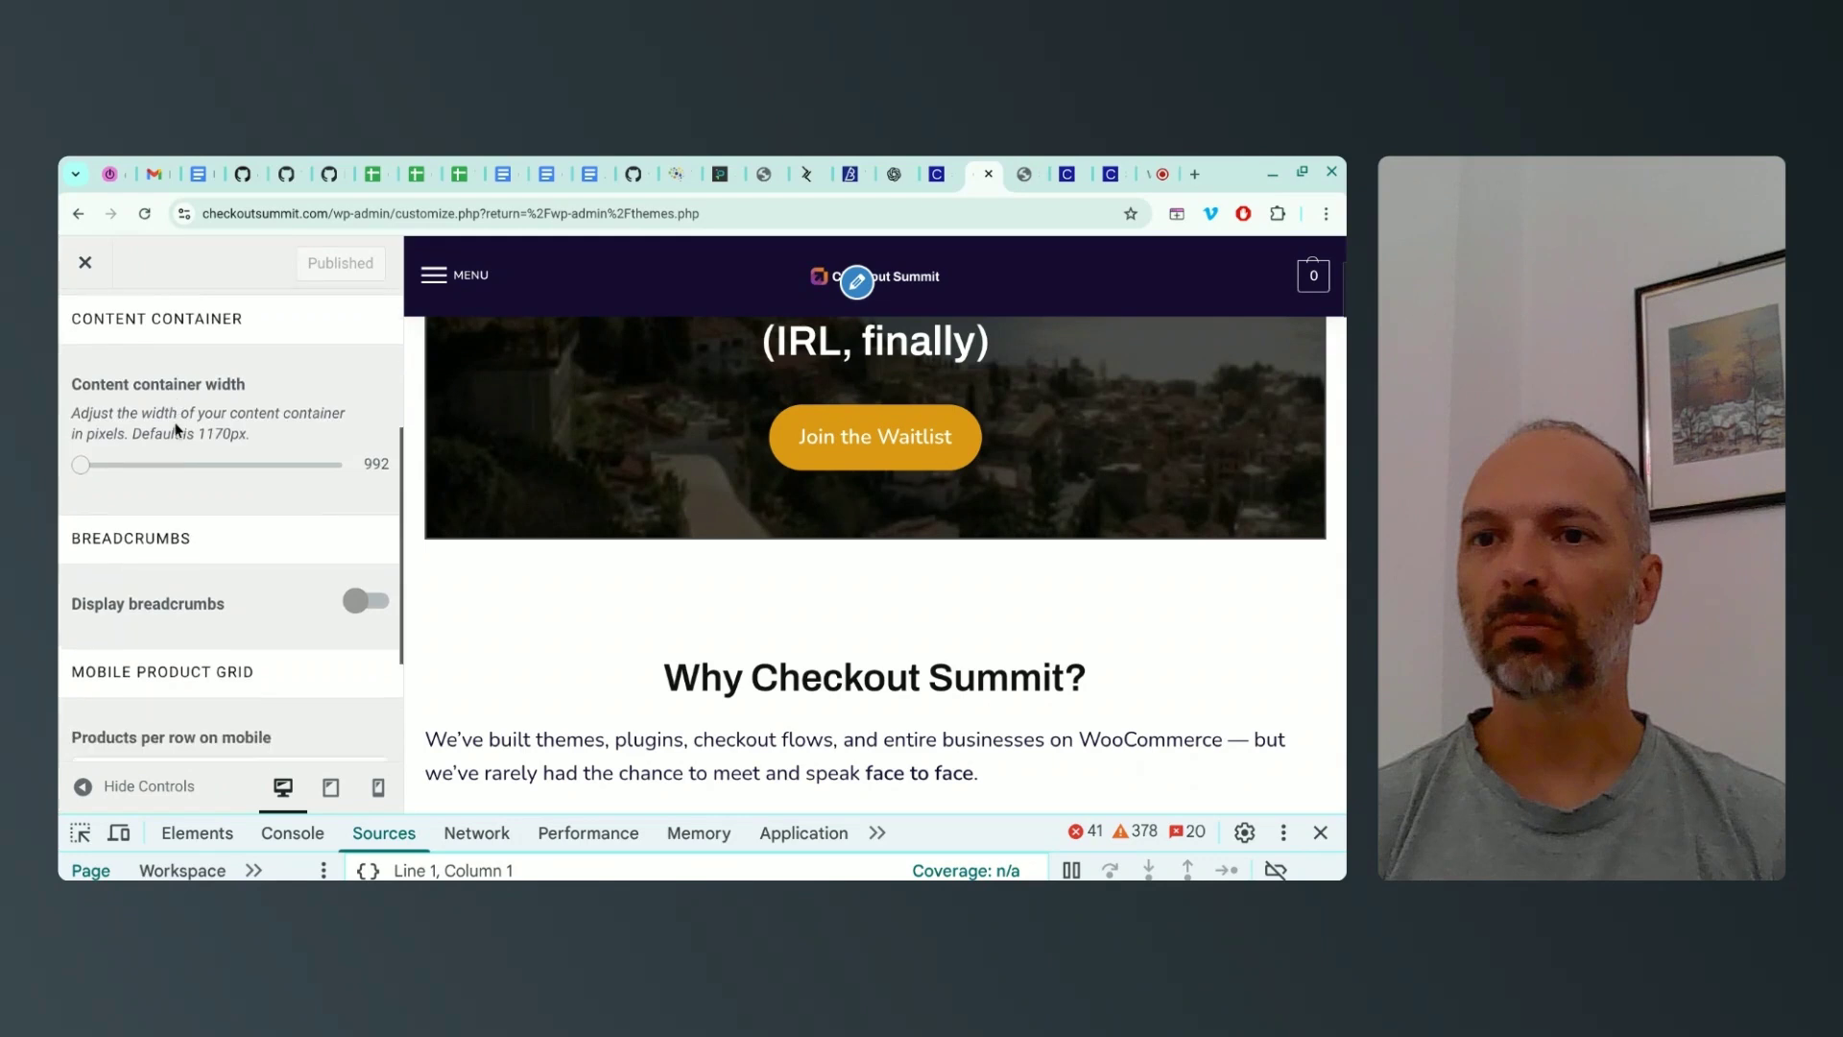
scroll(174, 423, "down", 3)
scroll(177, 428, "up", 5)
scroll(172, 437, "down", 4)
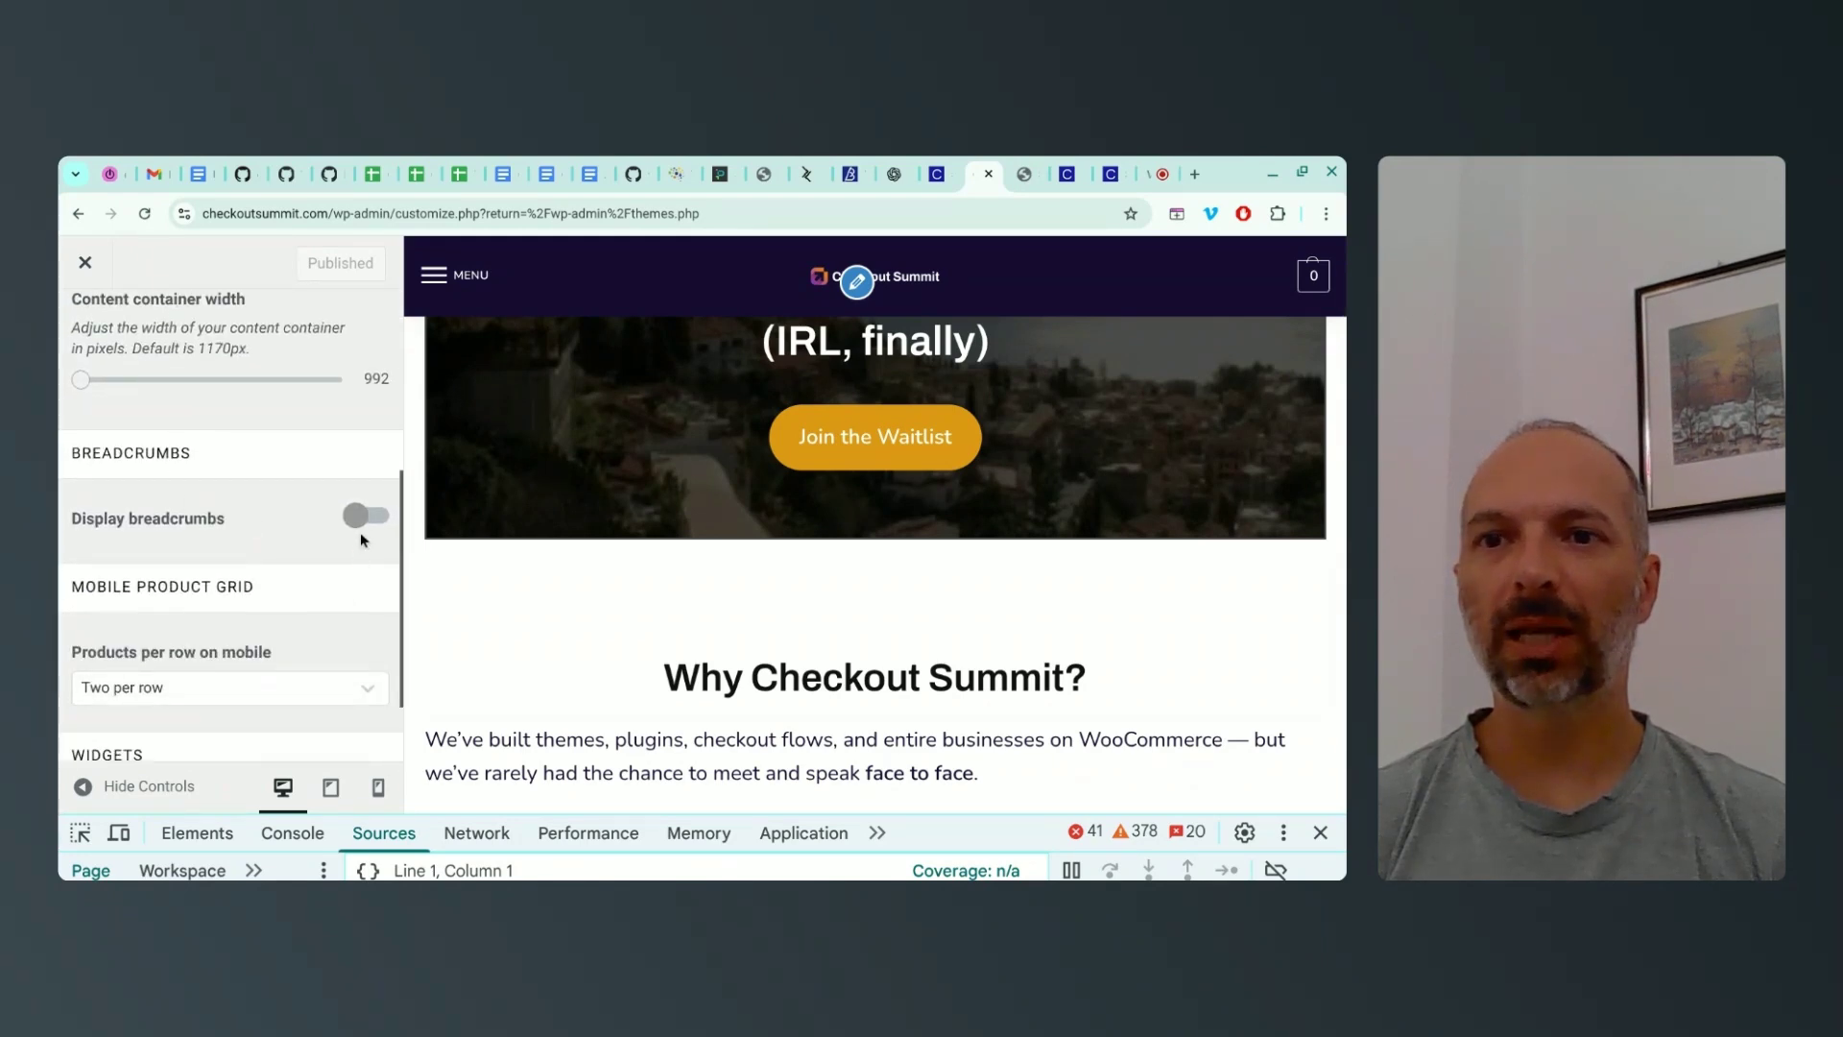
left_click(362, 518)
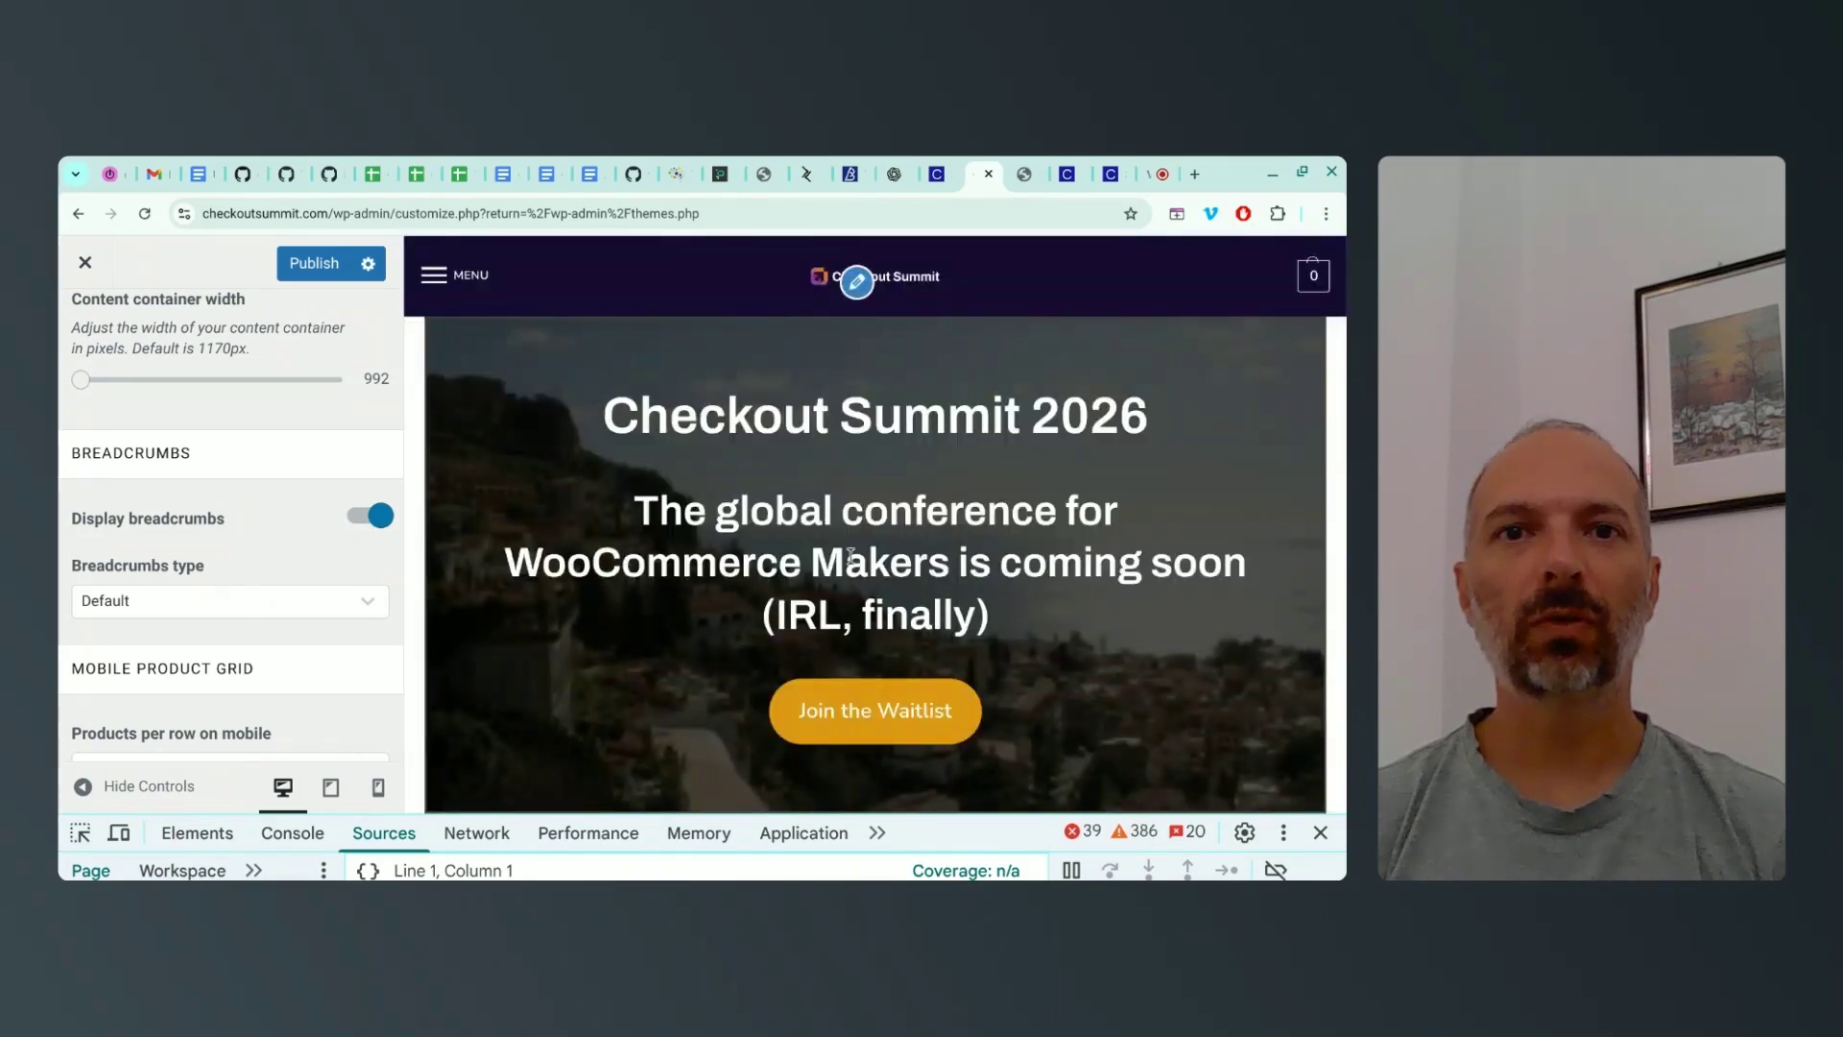
Preview the When & Where page down to its footer to look for breadcrumbs, and check the available breadcrumbs types
left_click(435, 279)
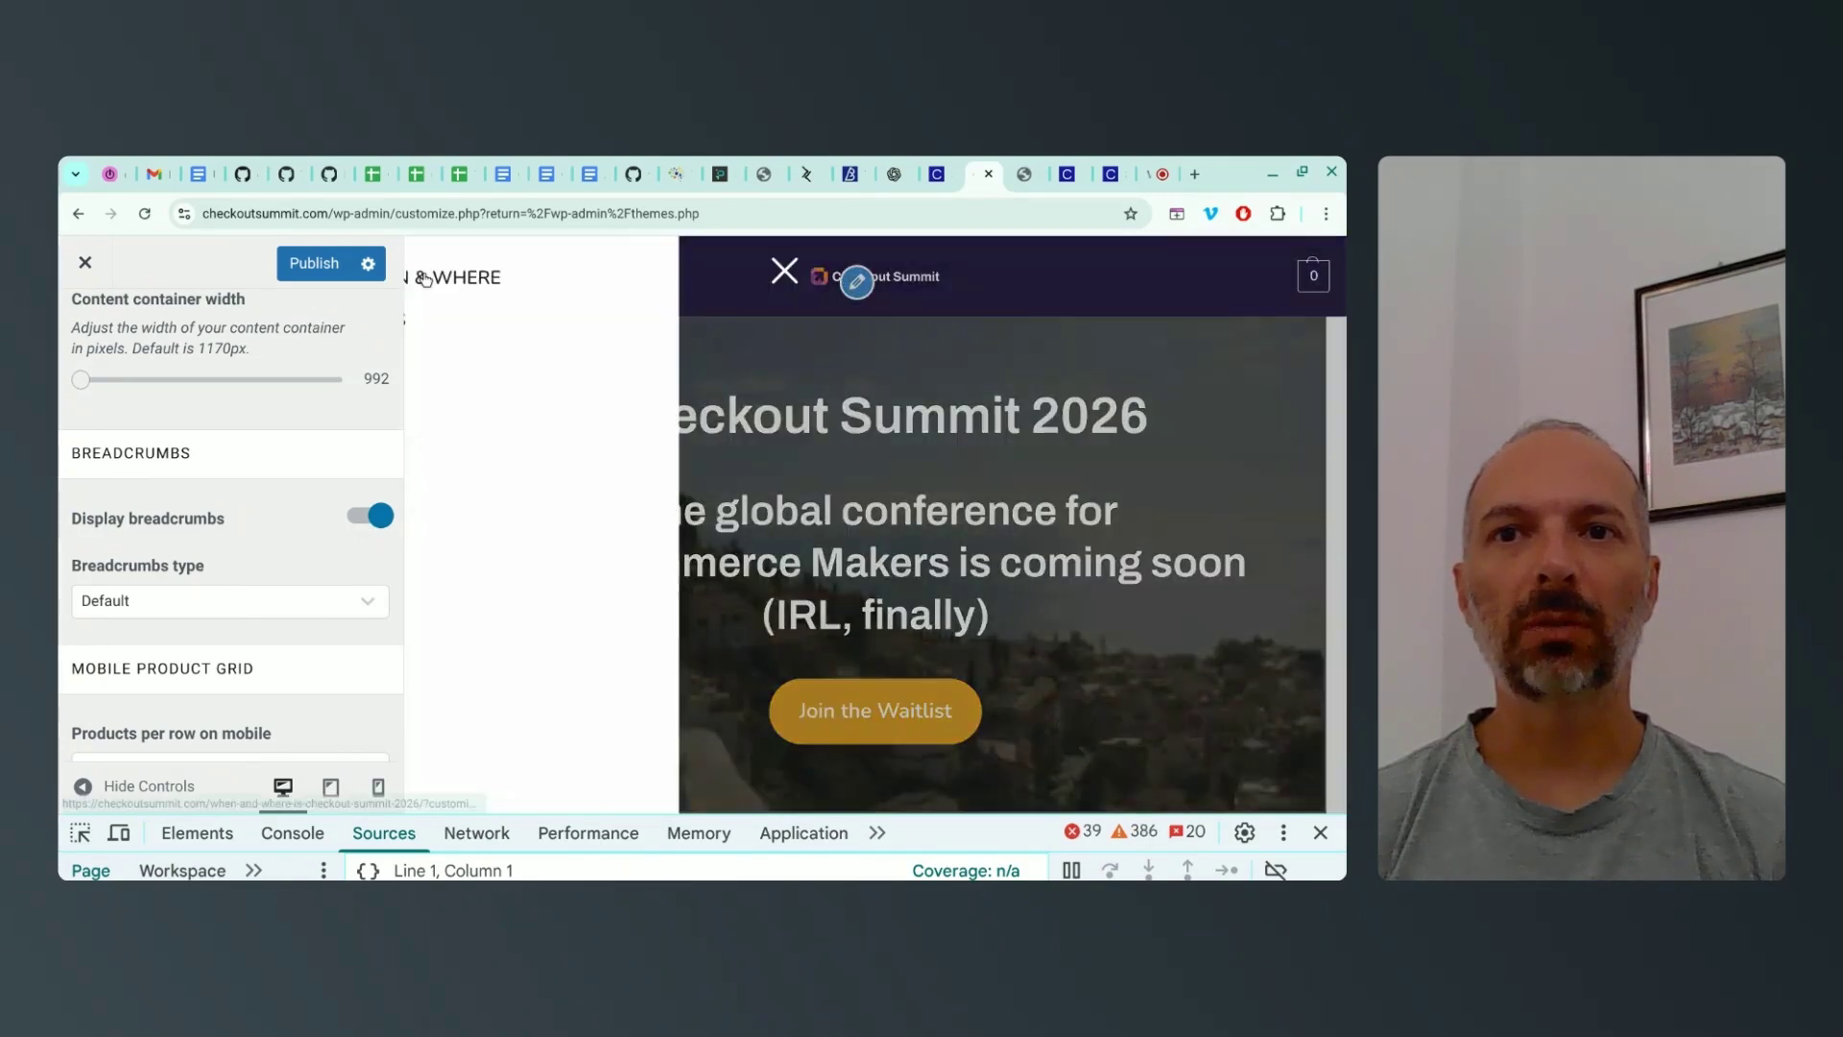
left_click(471, 280)
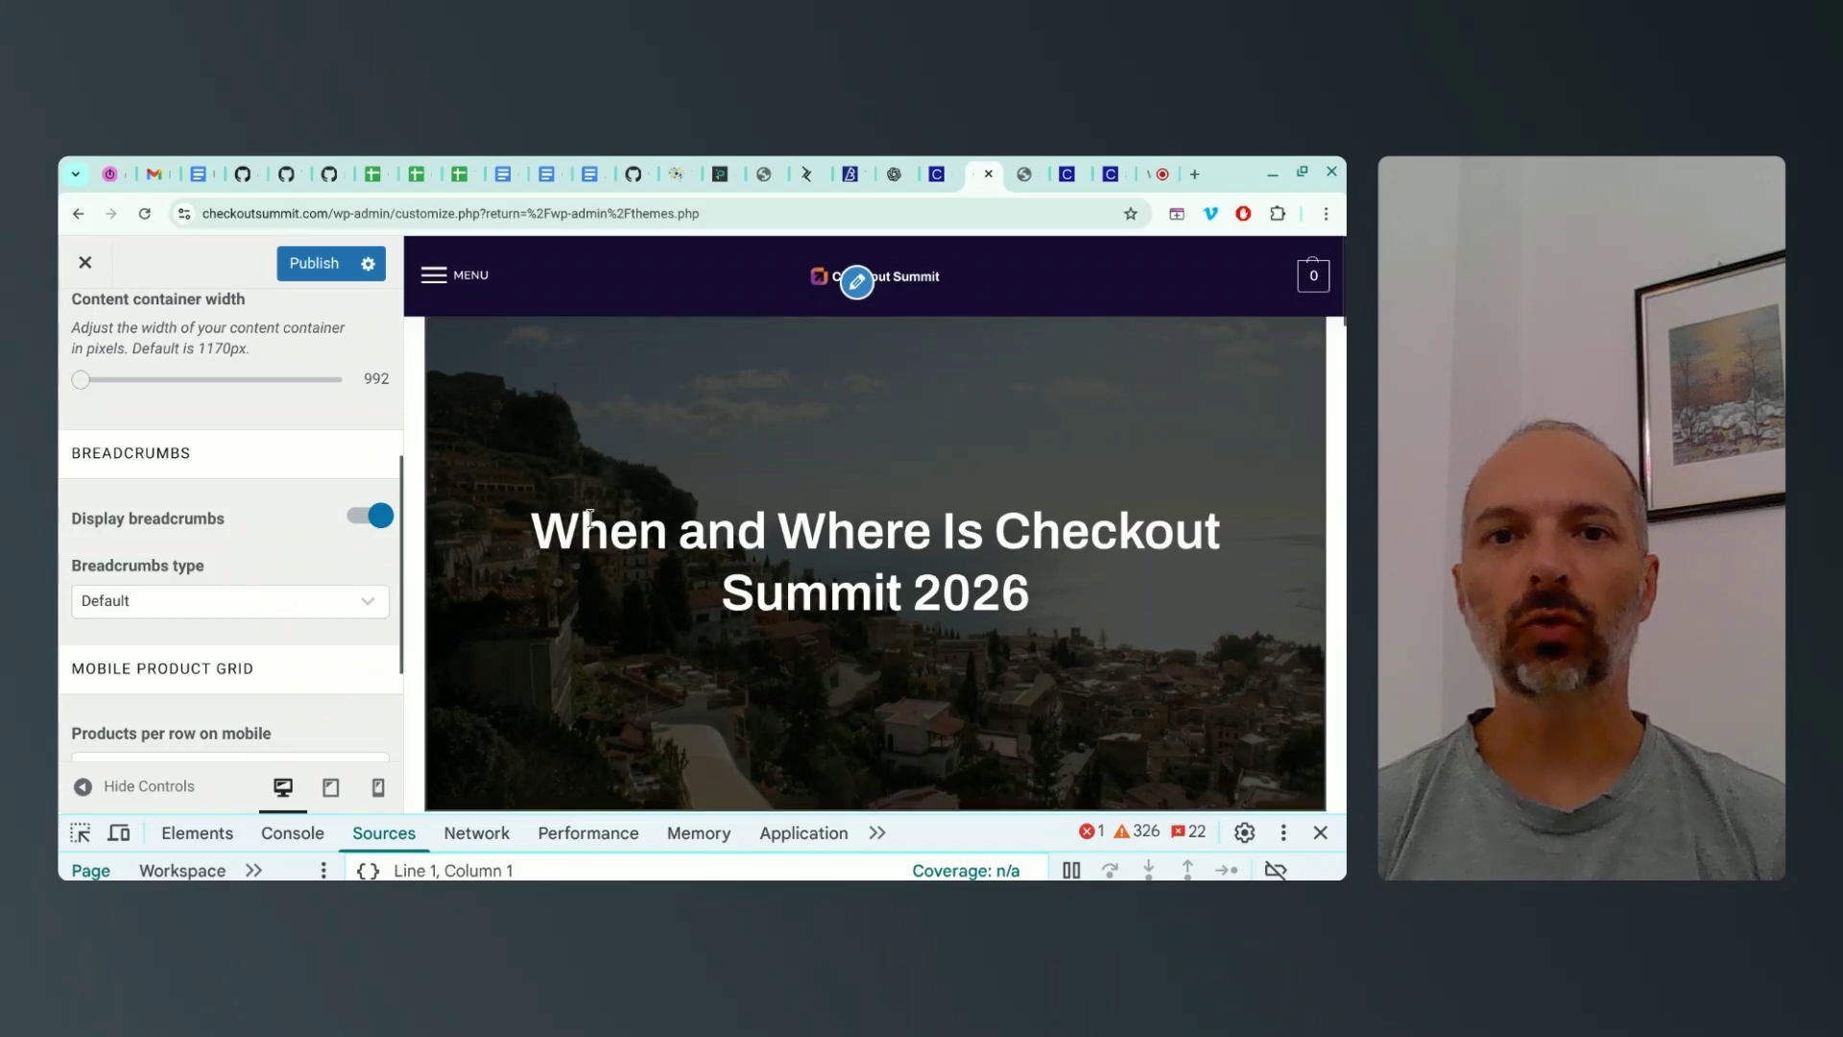
scroll(590, 526, "down", 15)
scroll(596, 522, "down", 10)
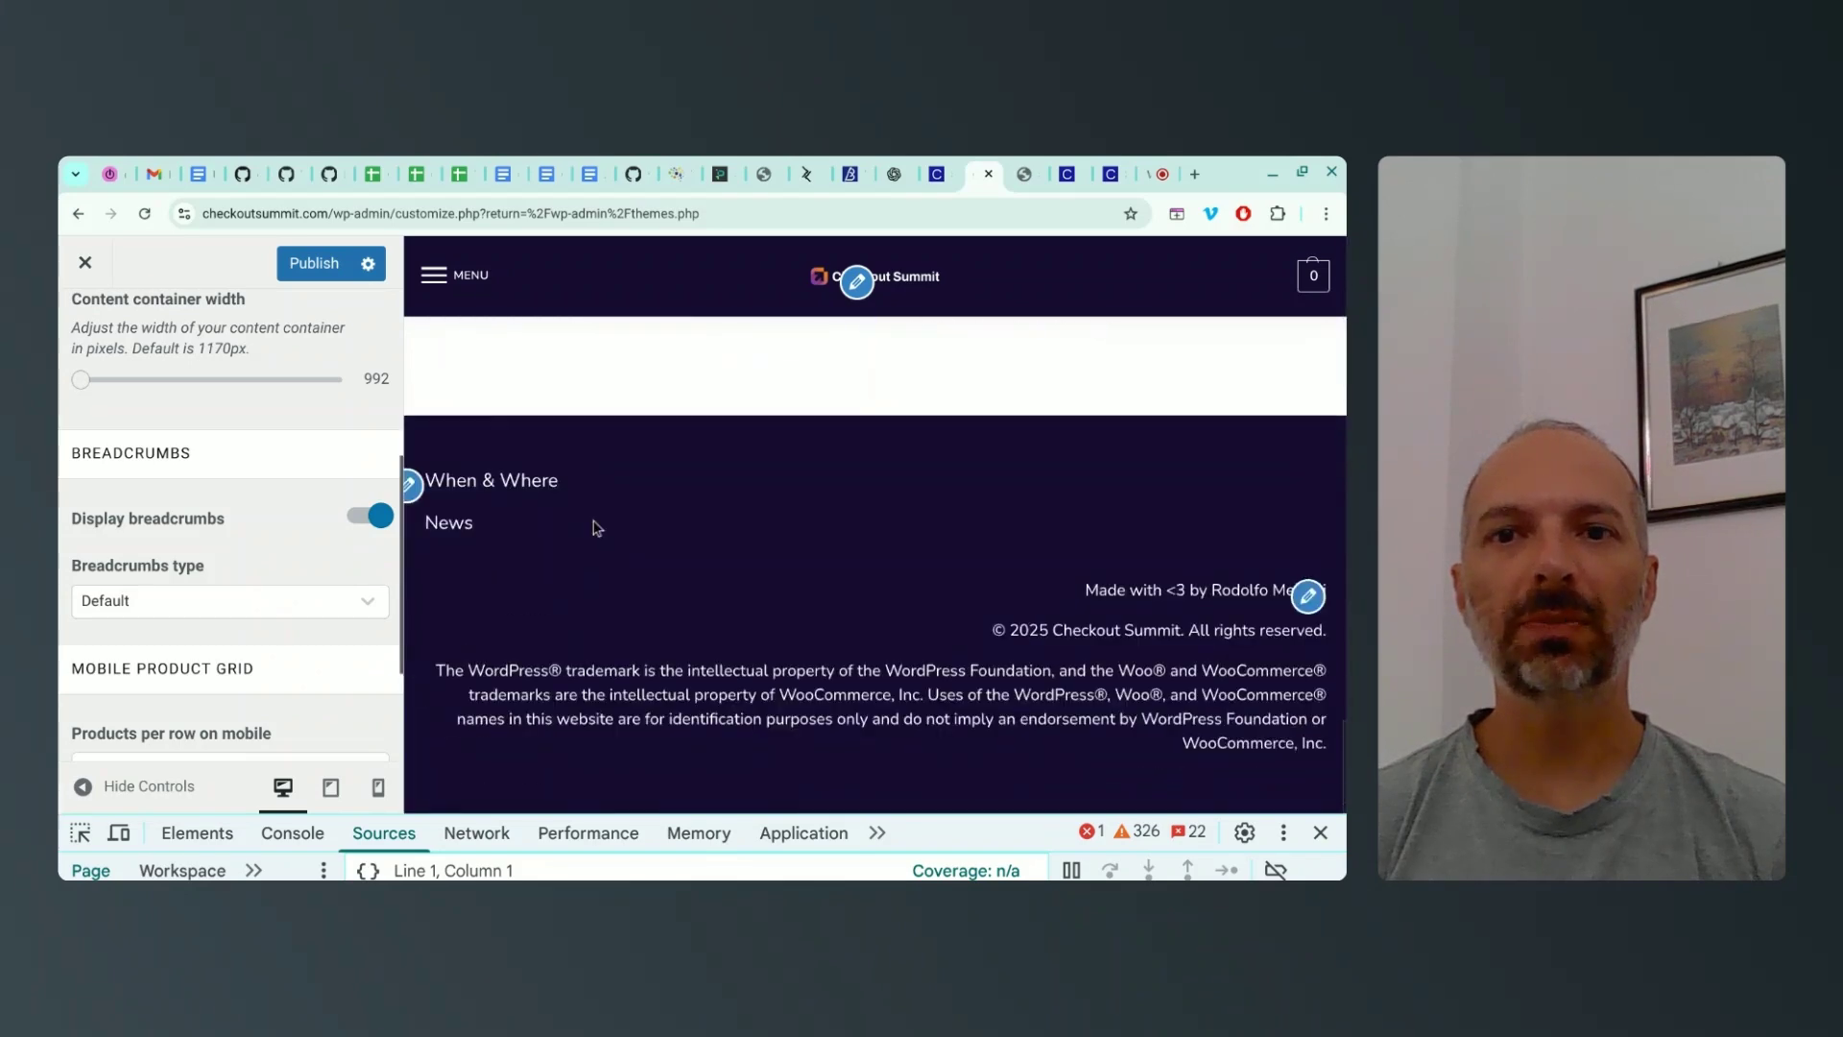
scroll(951, 452, "up", 20)
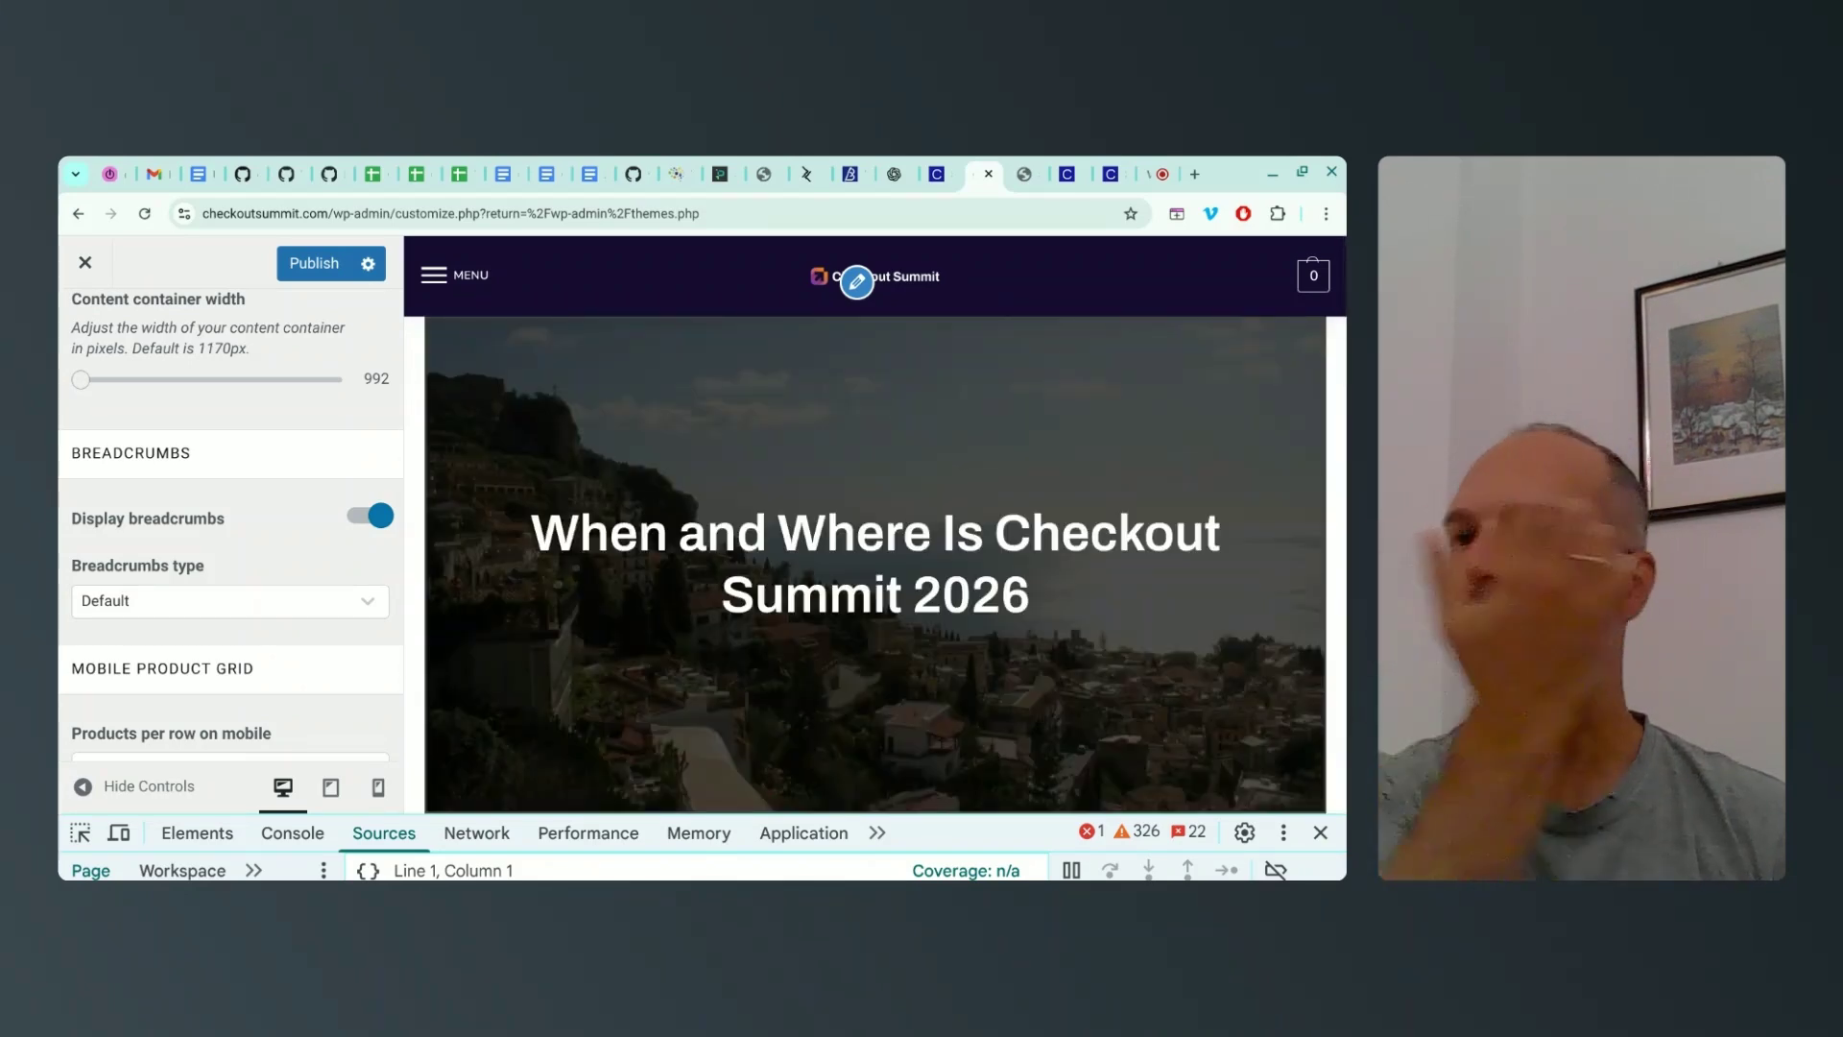
left_click(307, 600)
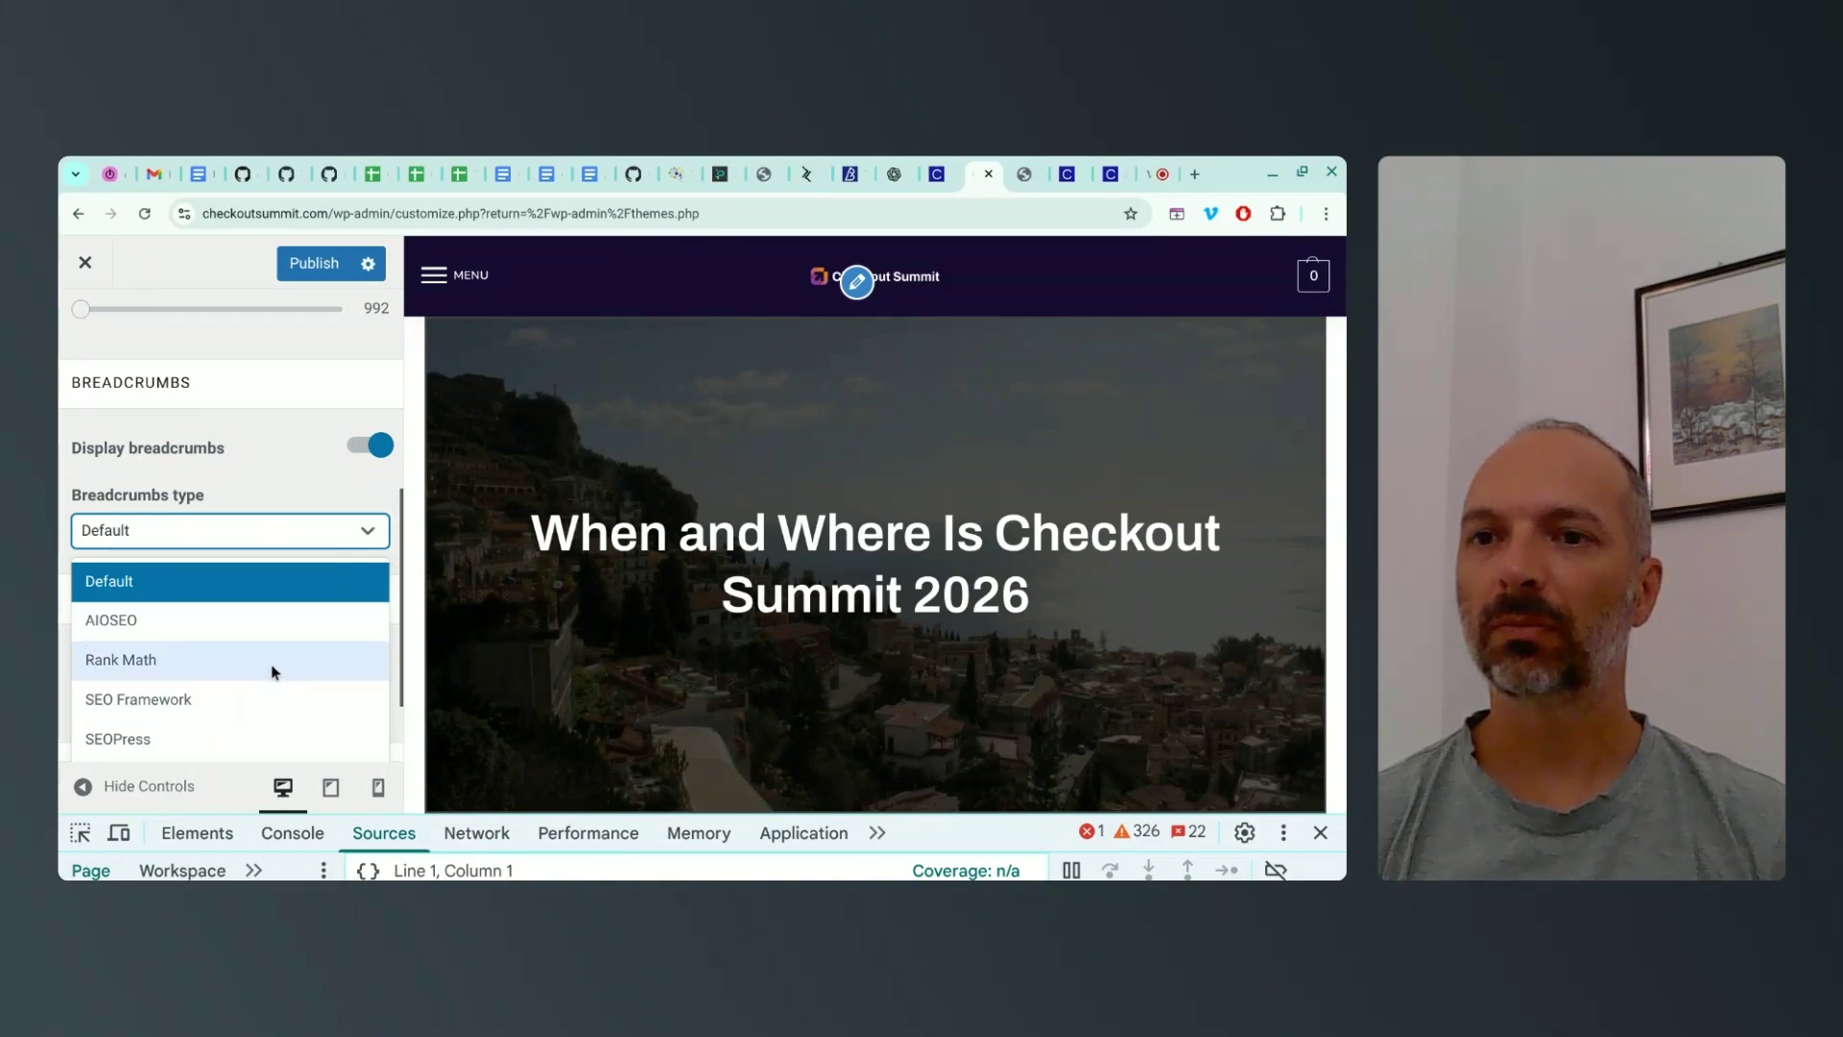
left_click(380, 484)
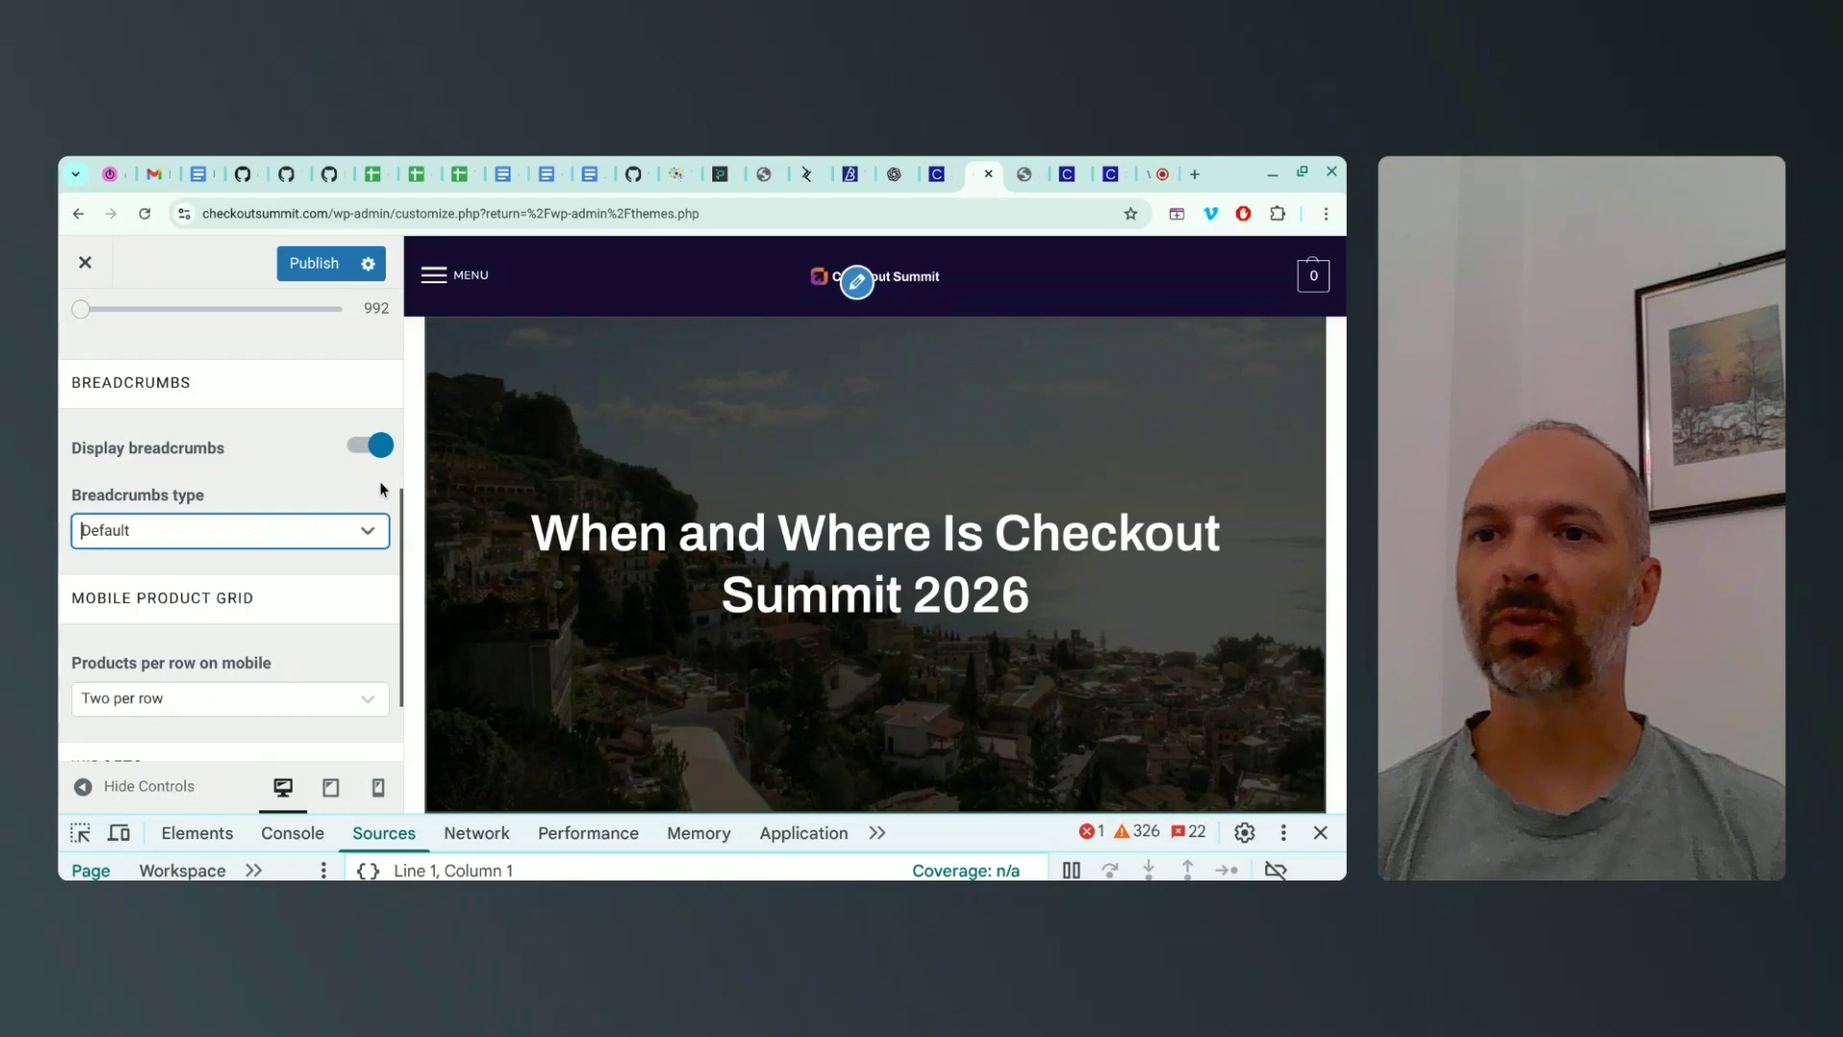
Preview the News page and its WooCommerce Game Night article to examine their breadcrumb trails
left_click(437, 275)
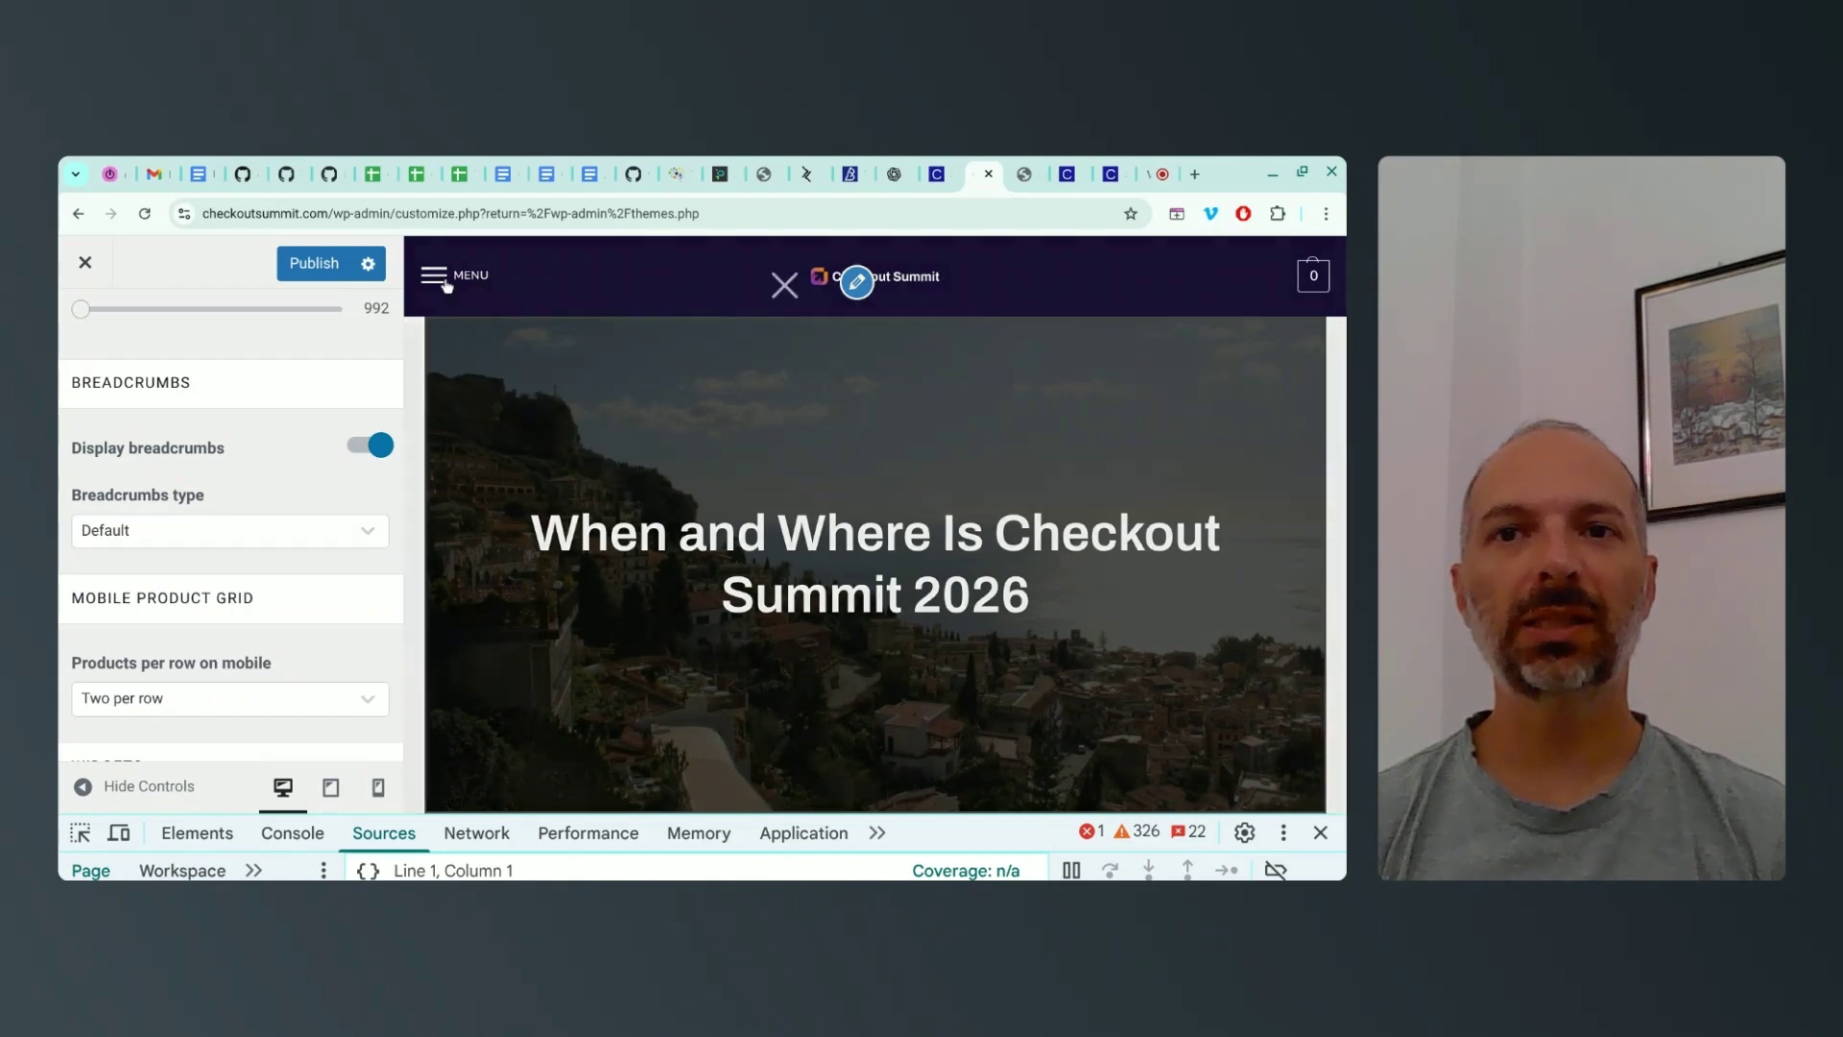
left_click(459, 319)
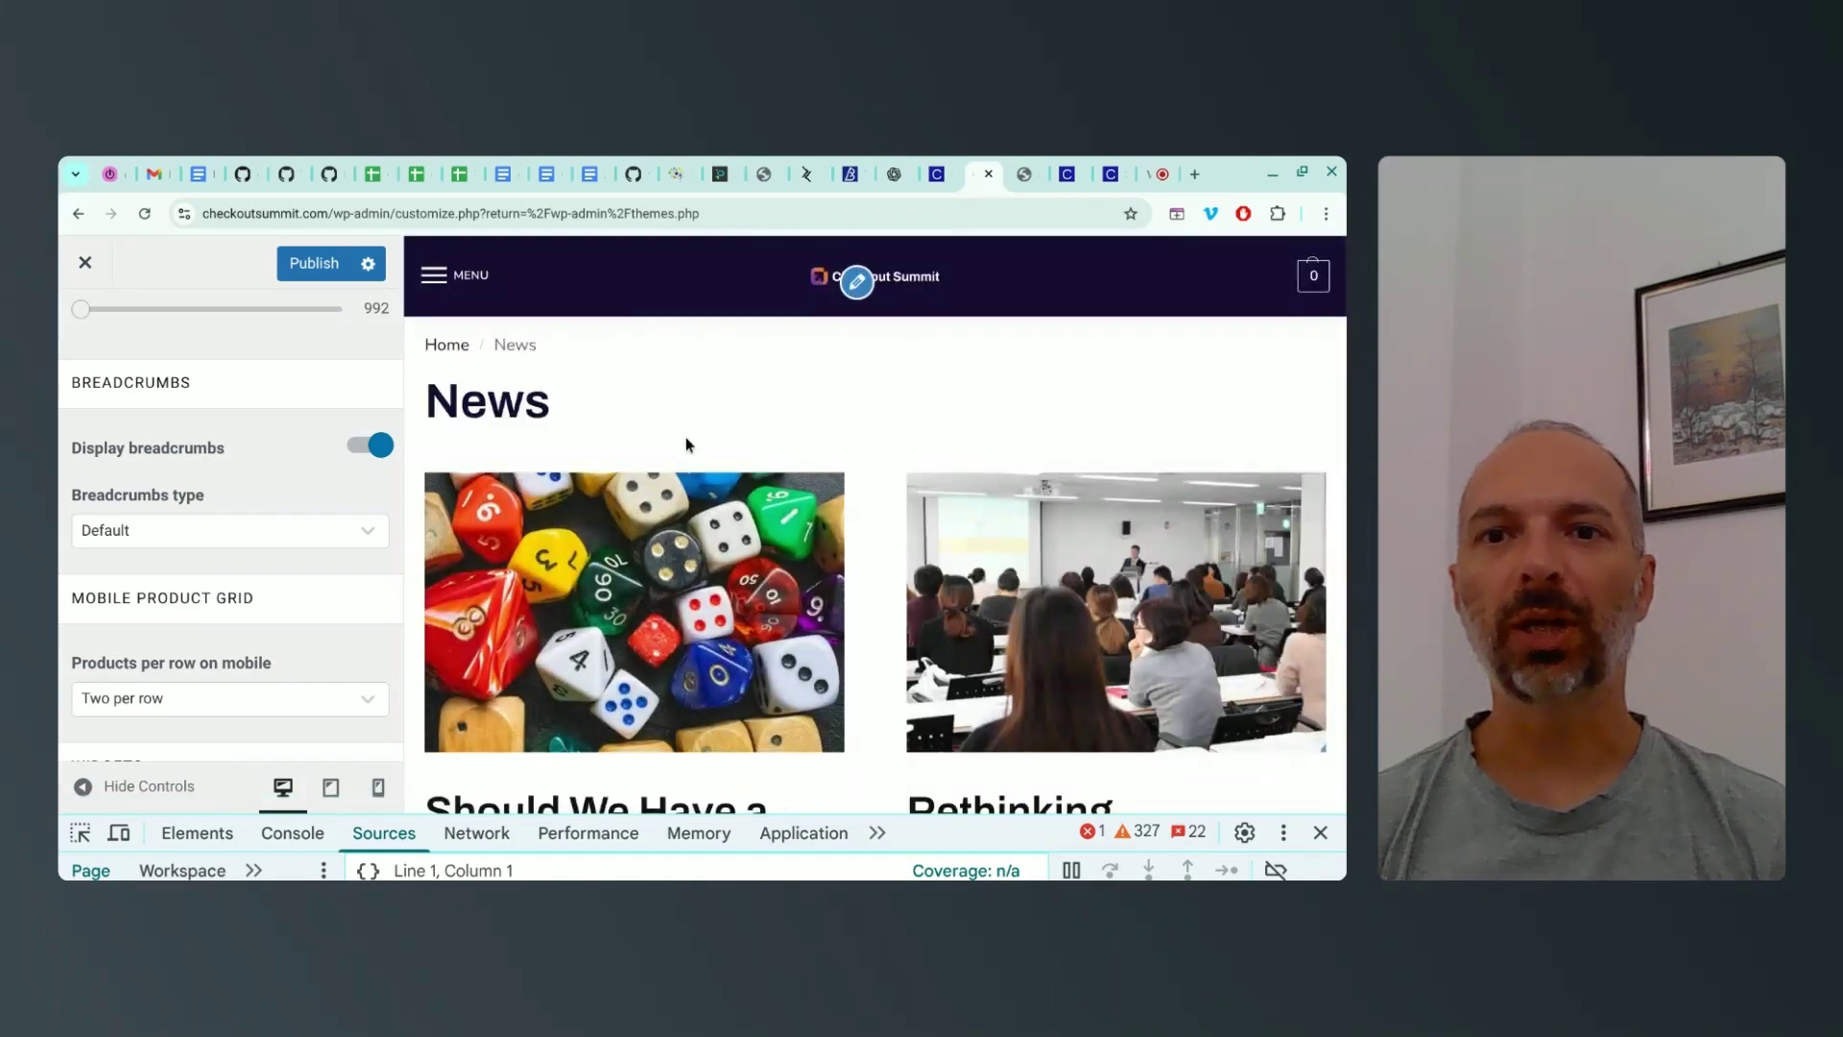
left_click(629, 598)
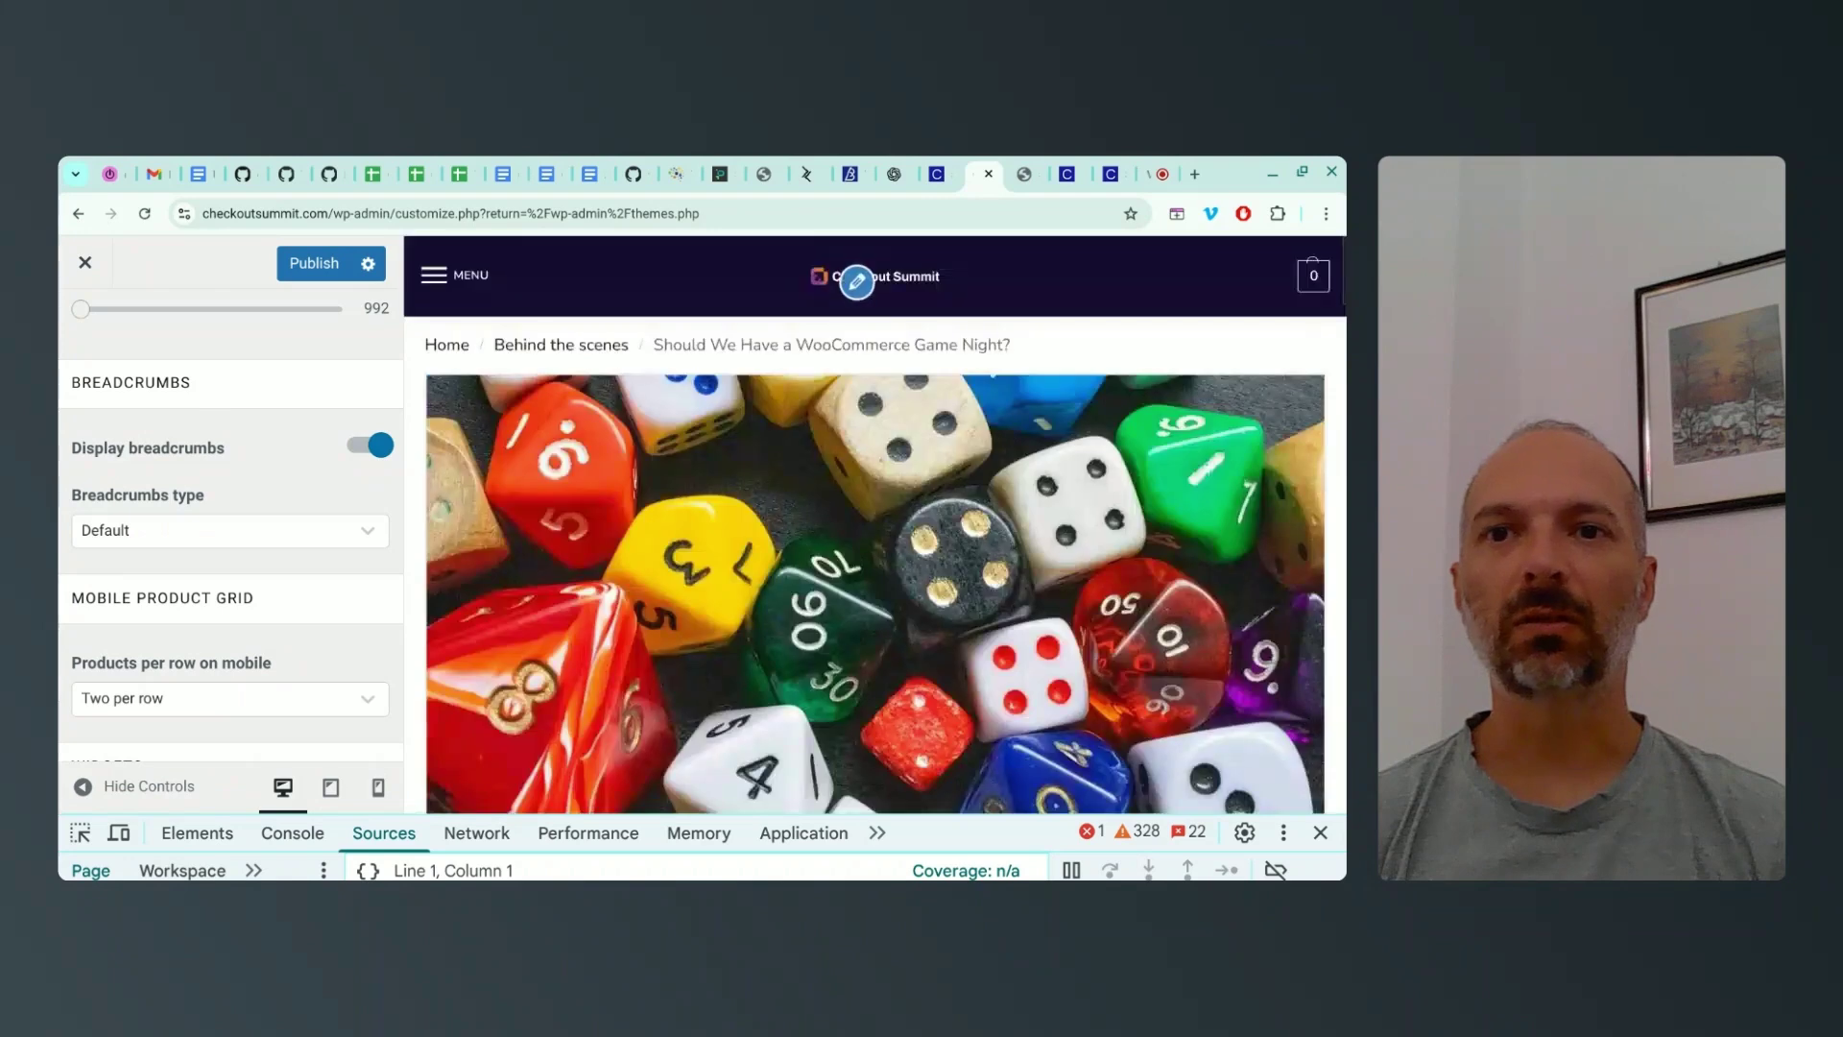
left_click_drag(428, 347, 1047, 347)
left_click(1064, 346)
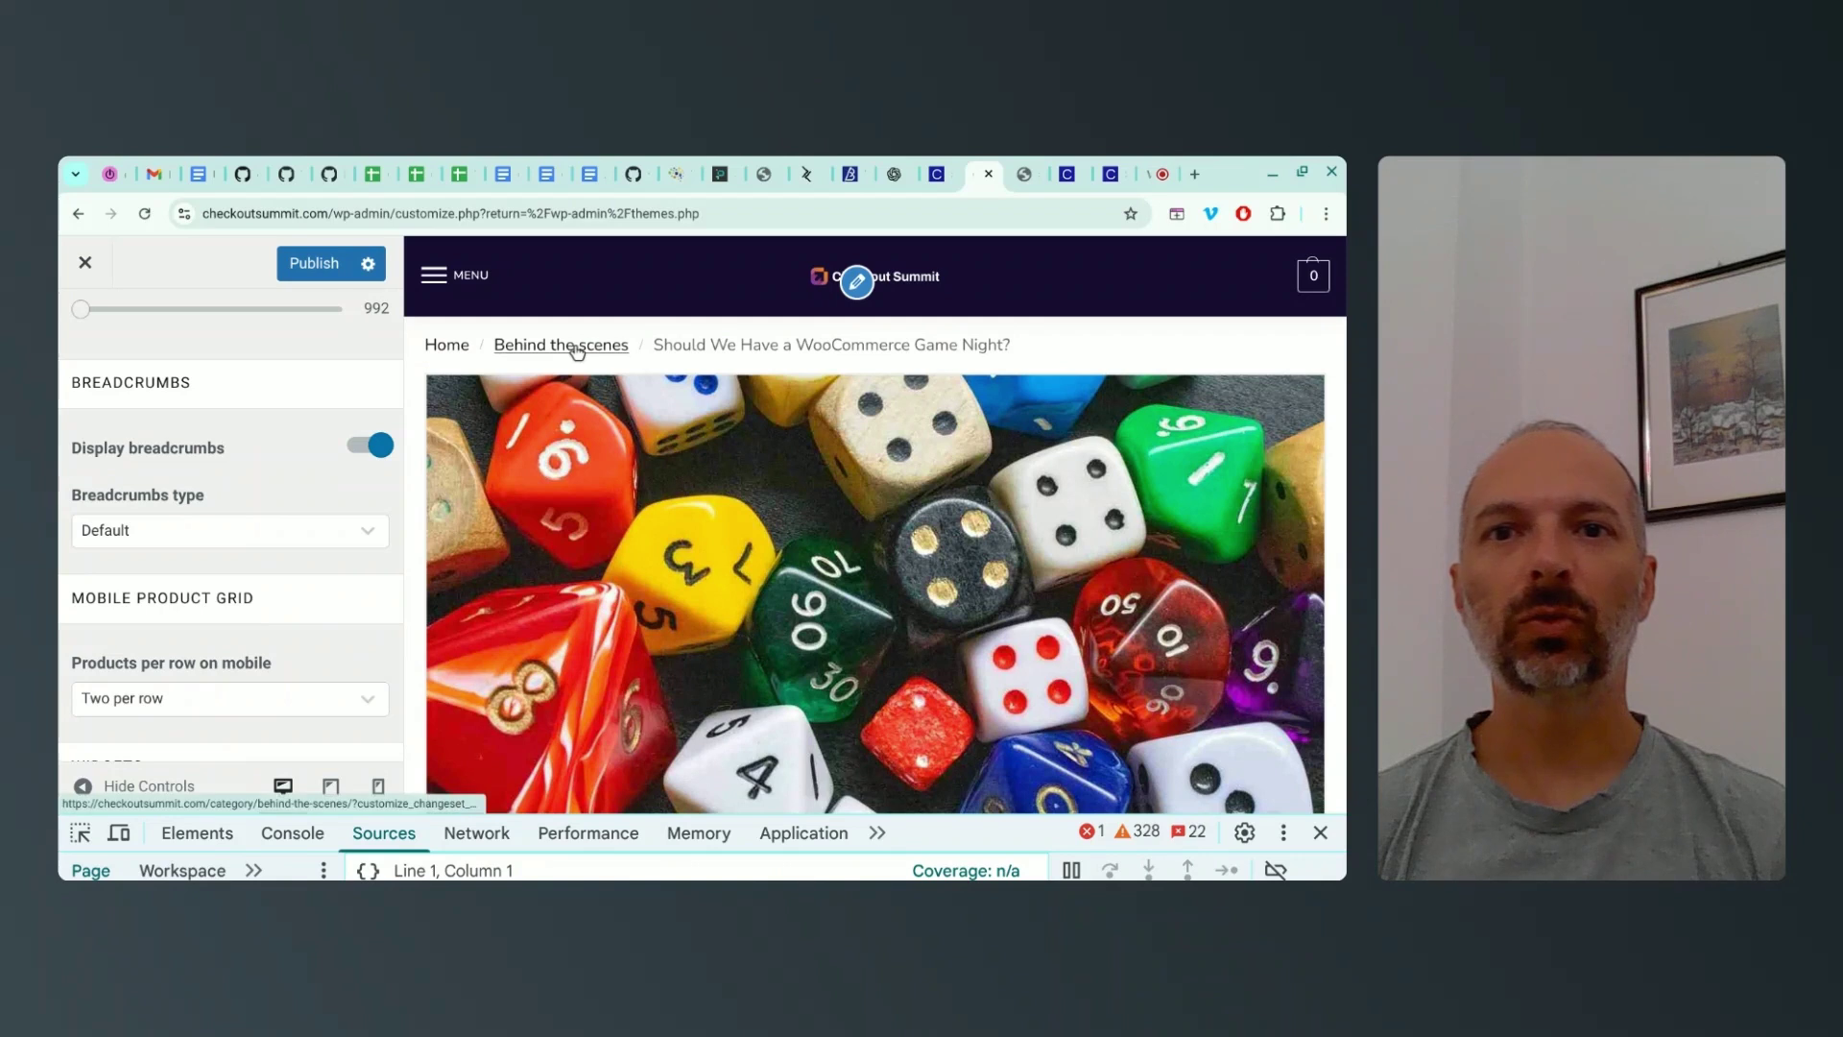
Review the remaining General layout settings, including mobile product grid and widgets, and return to the Layout sections
scroll(151, 507, "down", 2)
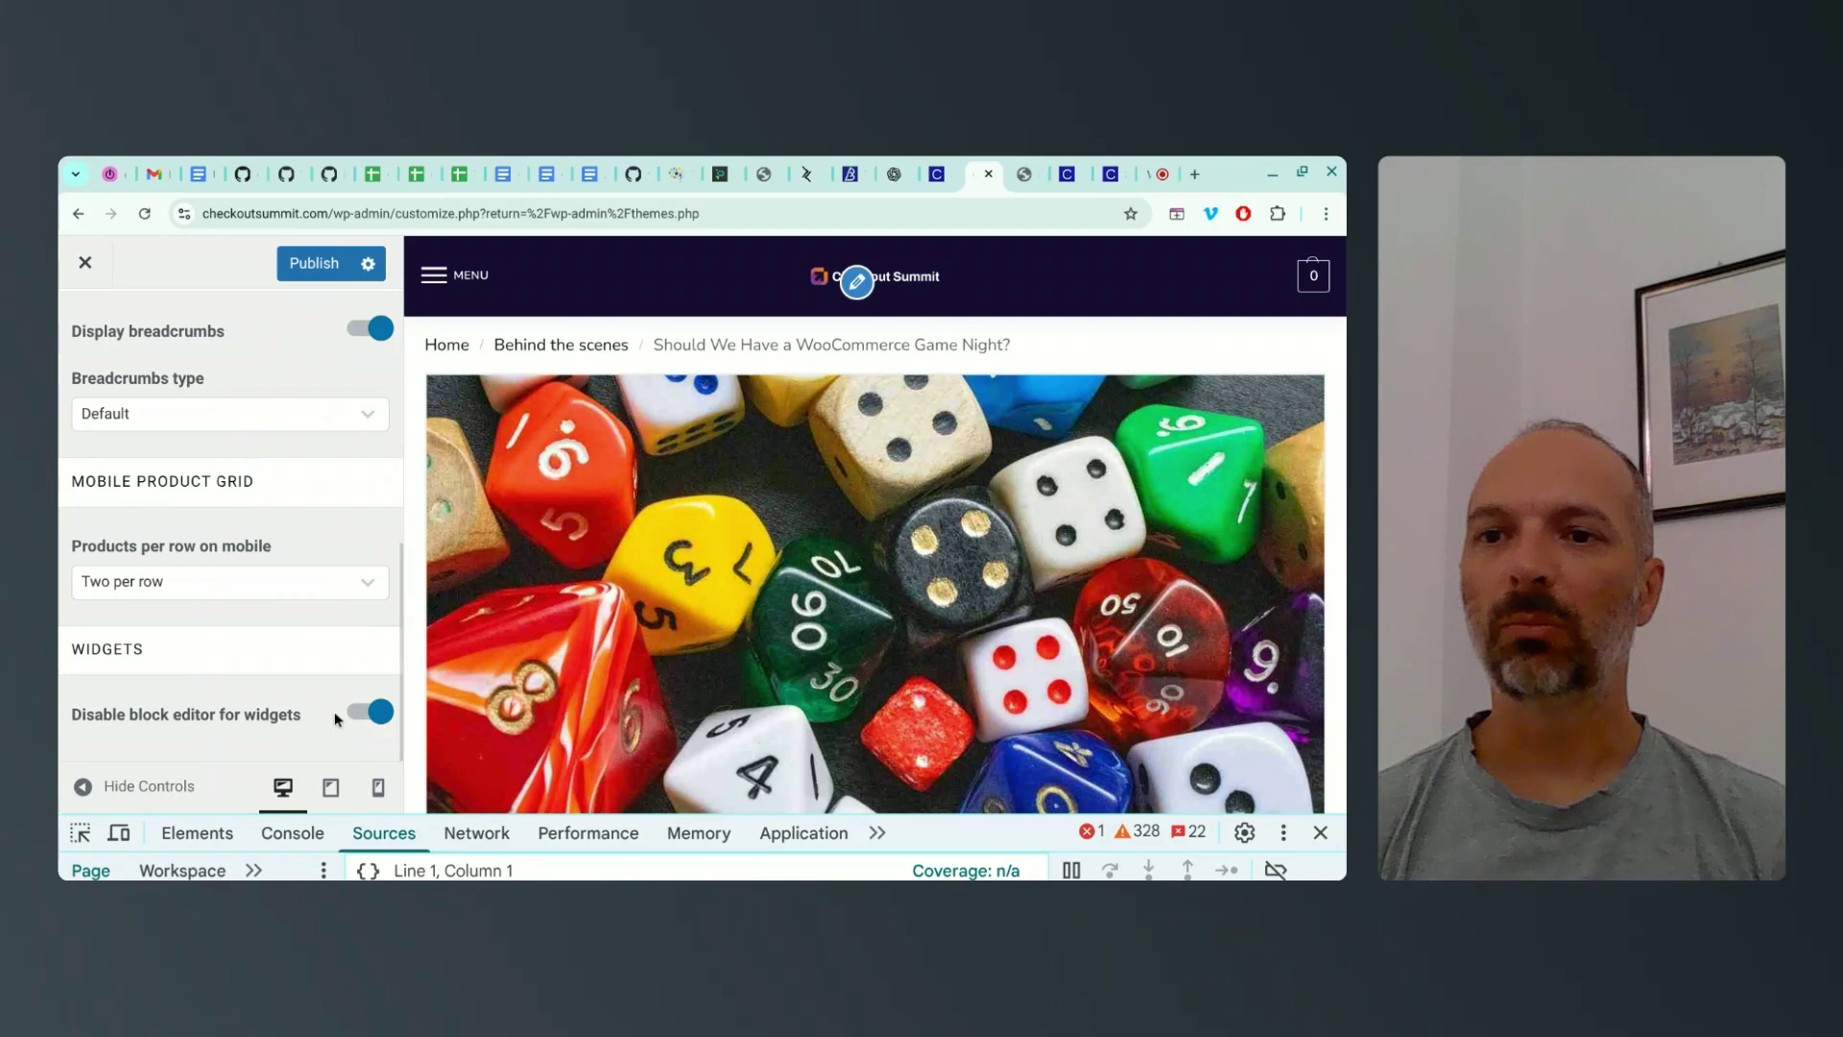
scroll(343, 709, "up", 5)
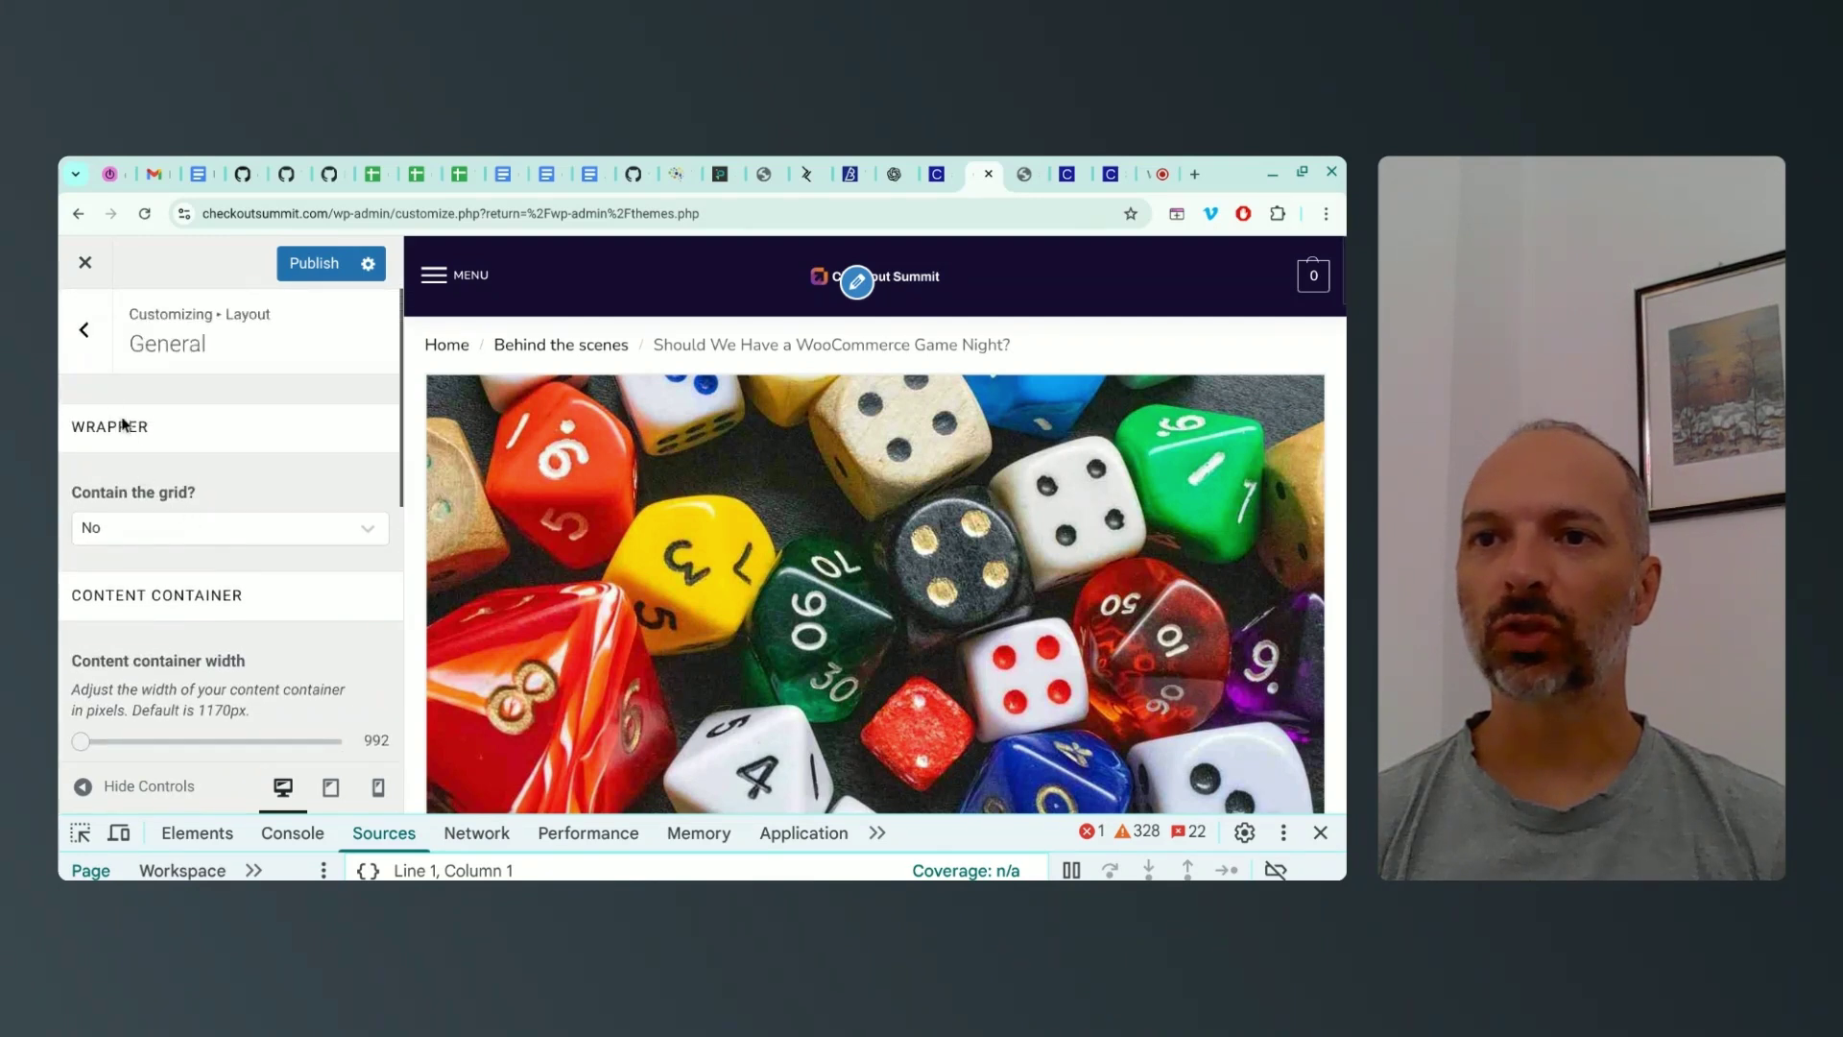
left_click(90, 342)
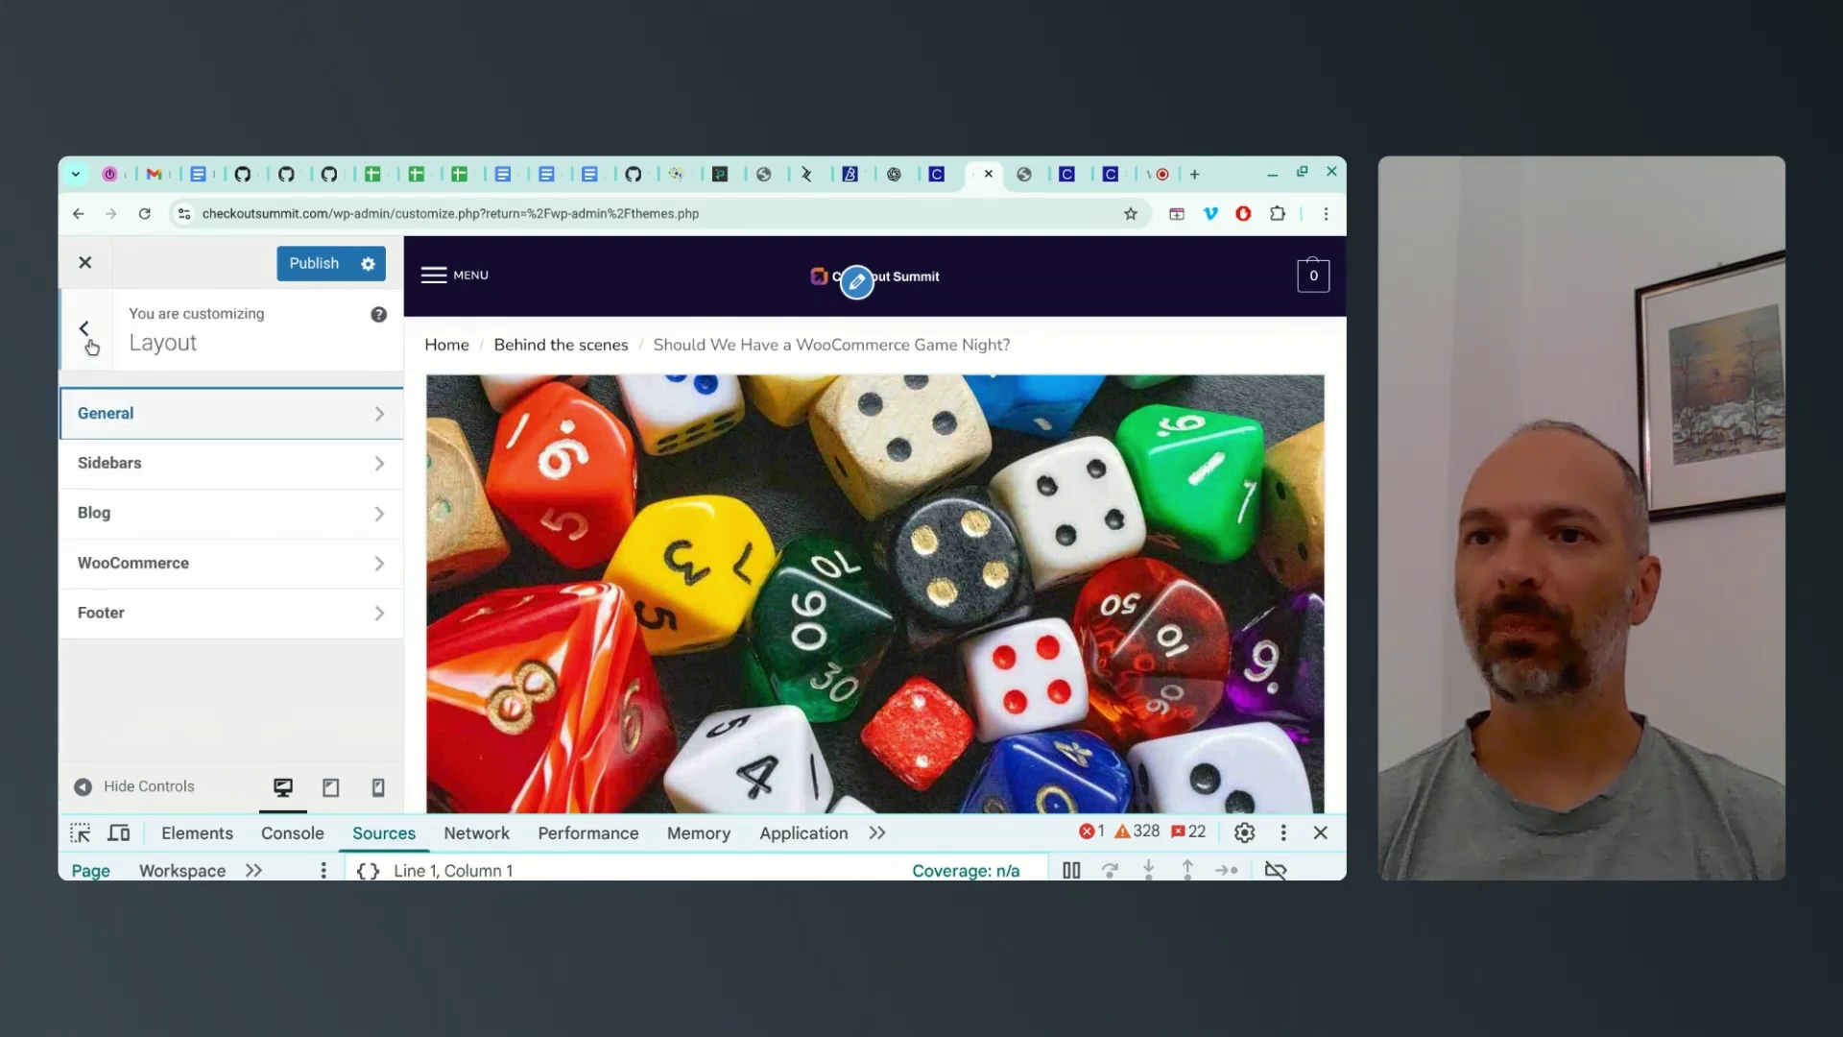
Review the Sidebars layout settings for WooCommerce, pages, blog archives and single posts, and return to the Layout sections
left_click(100, 463)
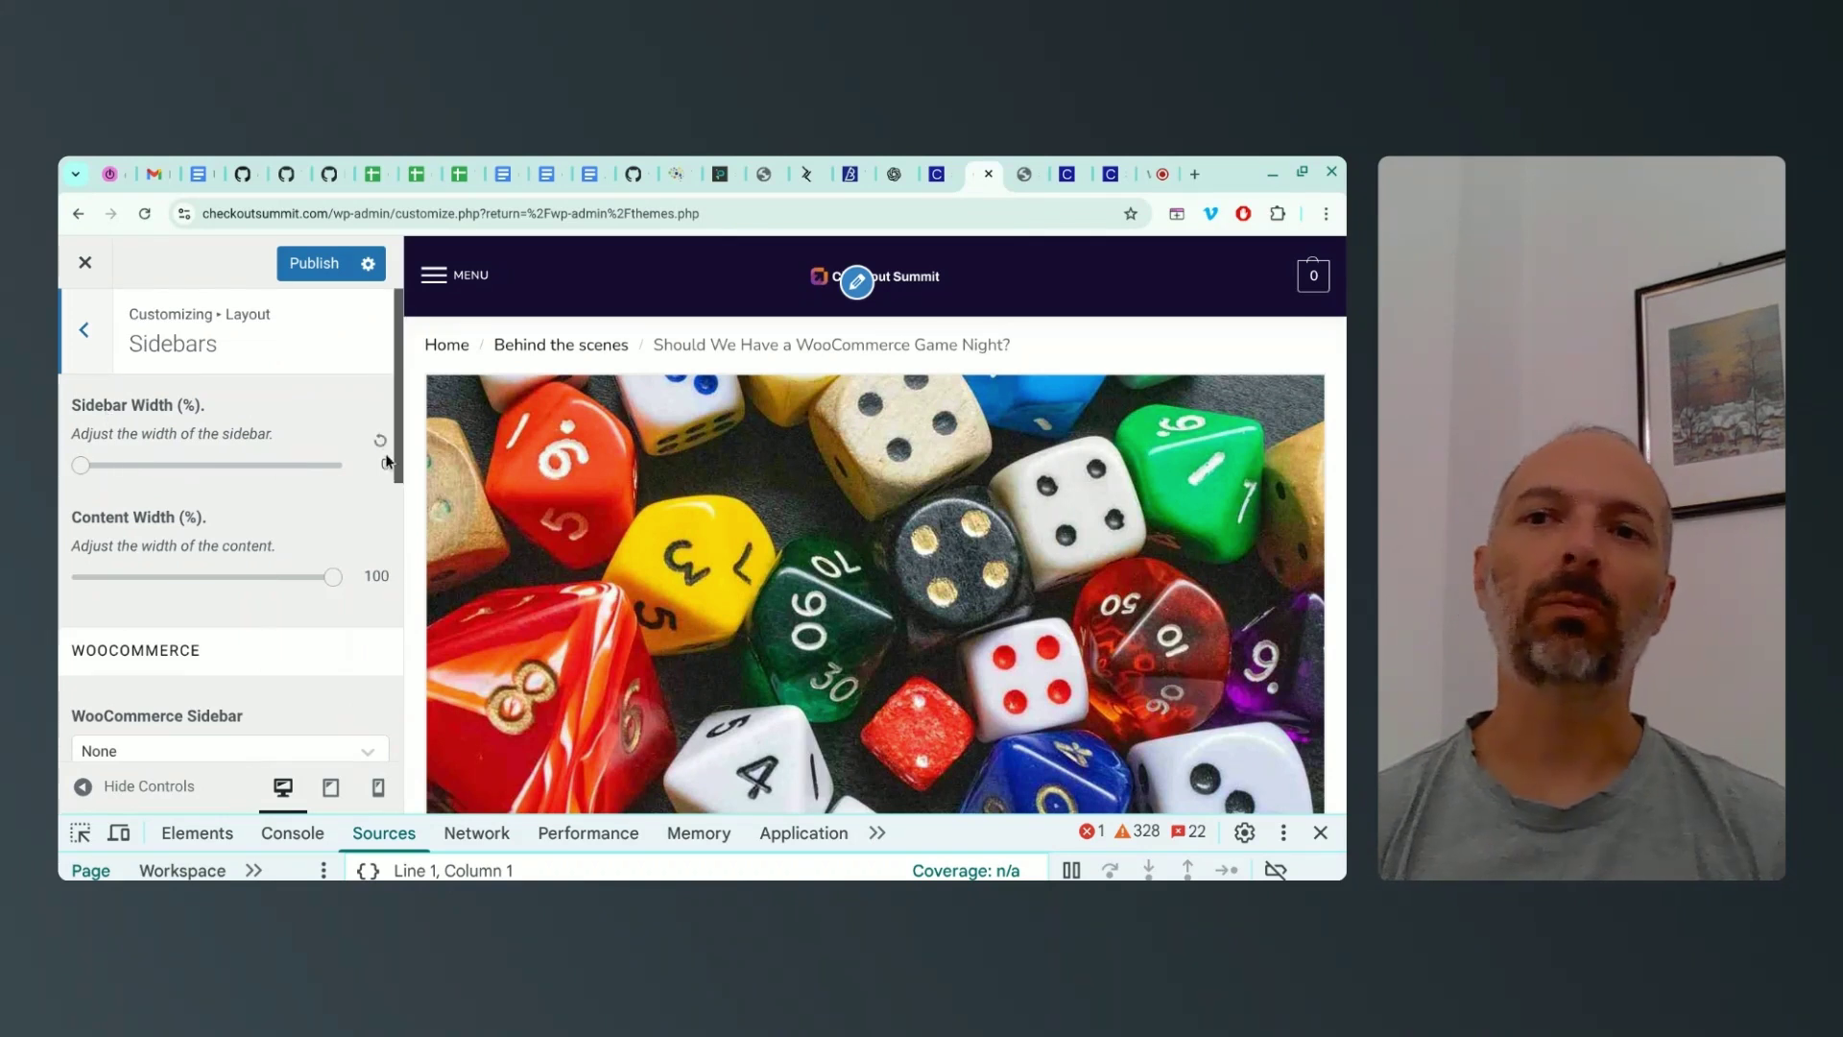
scroll(172, 465, "down", 5)
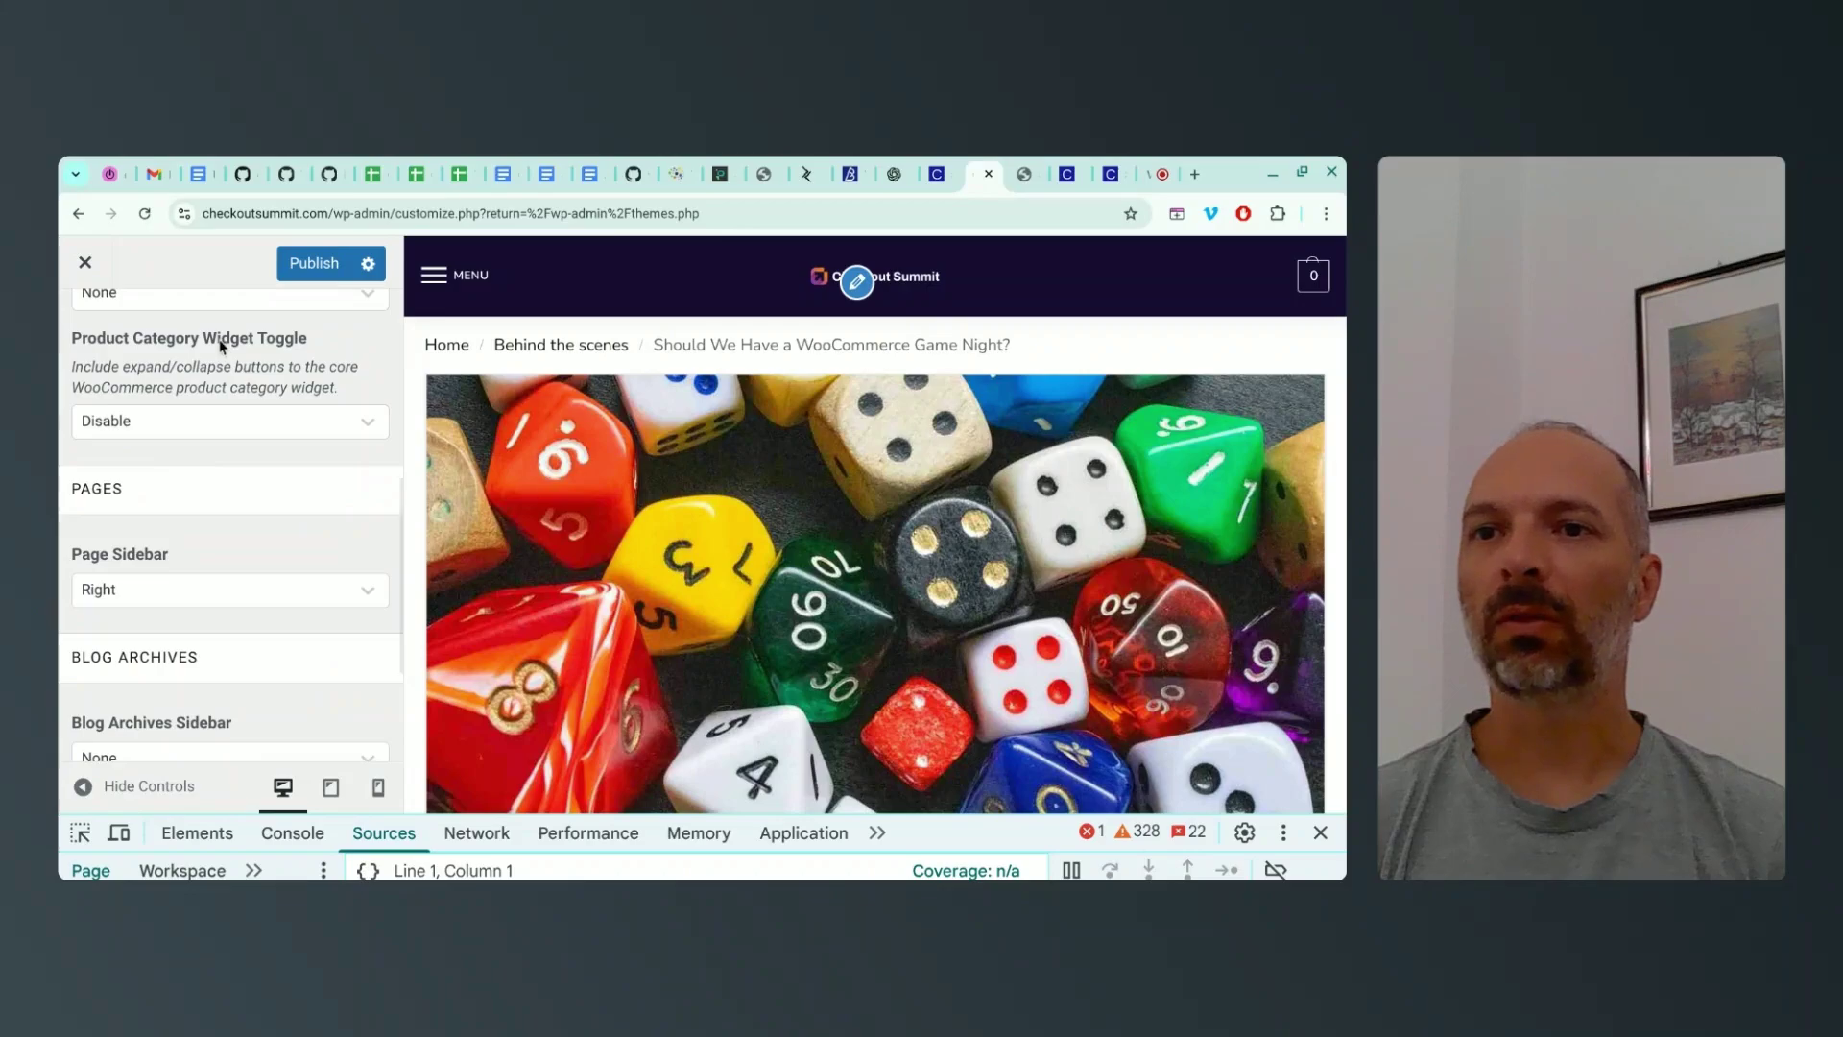
scroll(214, 338, "down", 2)
left_click(115, 492)
scroll(182, 537, "down", 2)
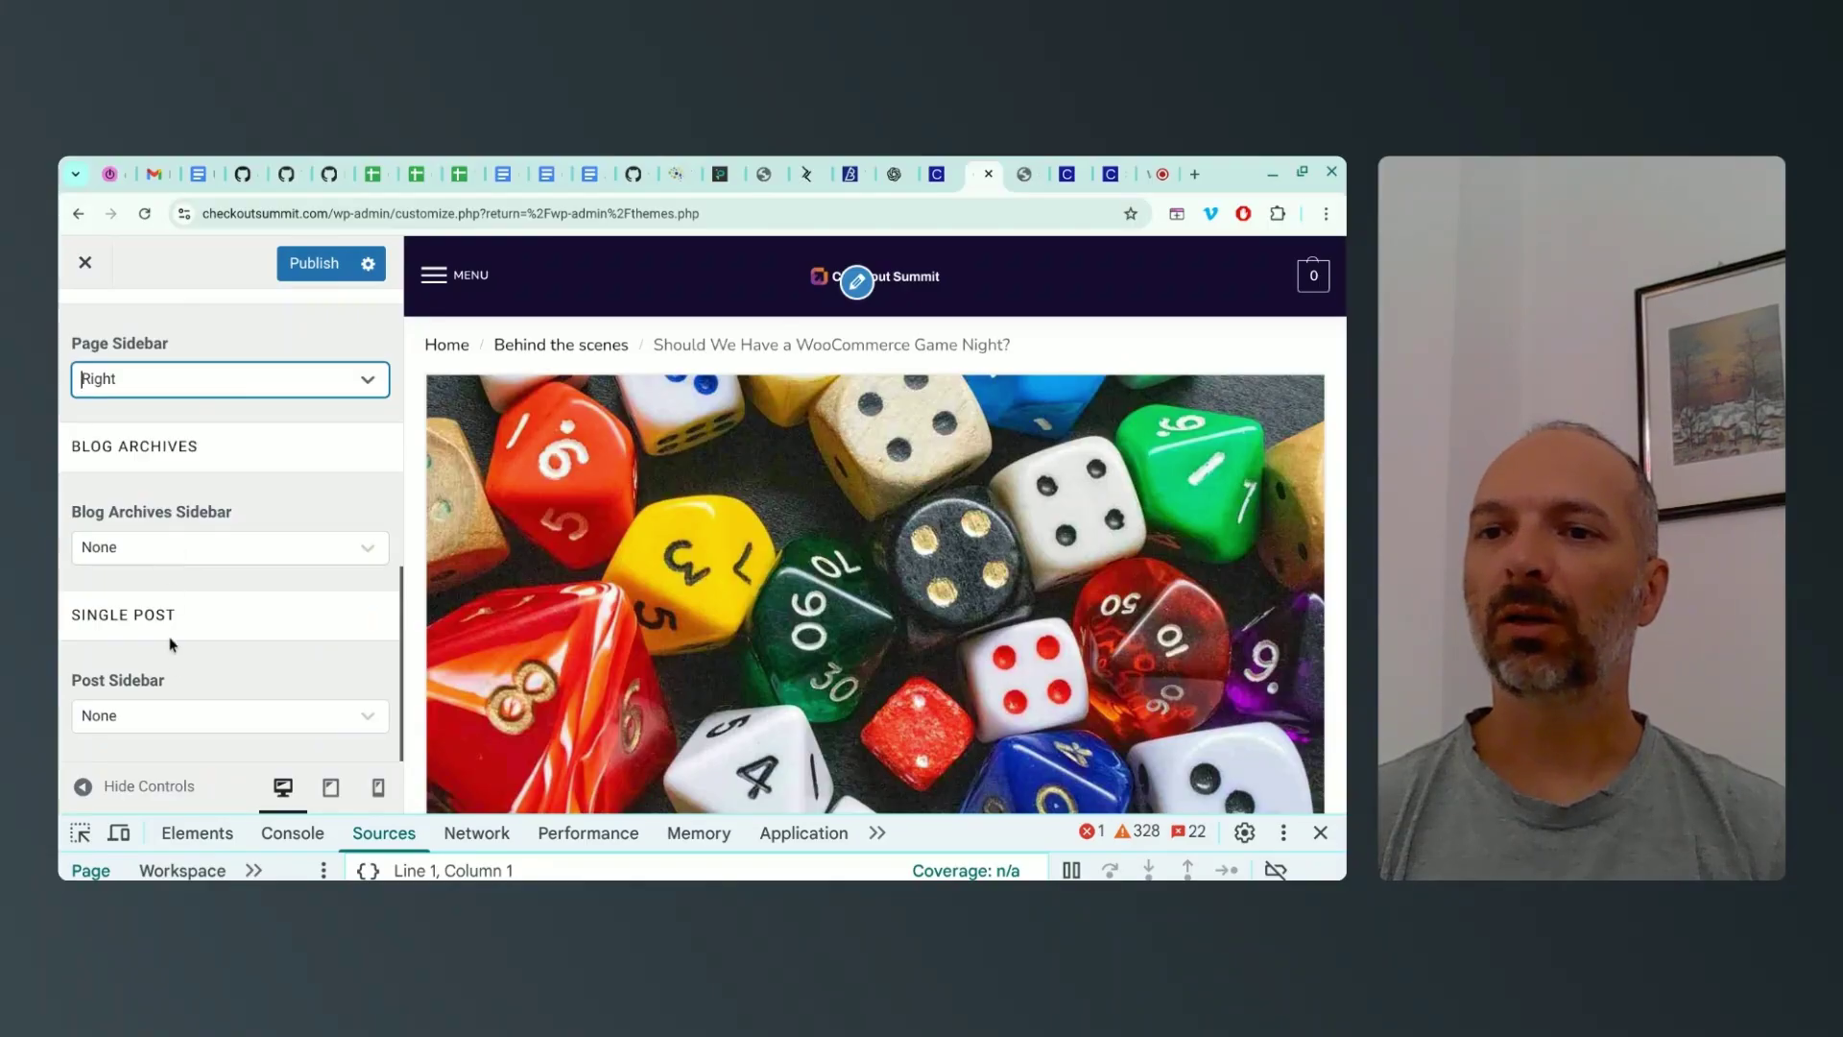
scroll(214, 646, "up", 8)
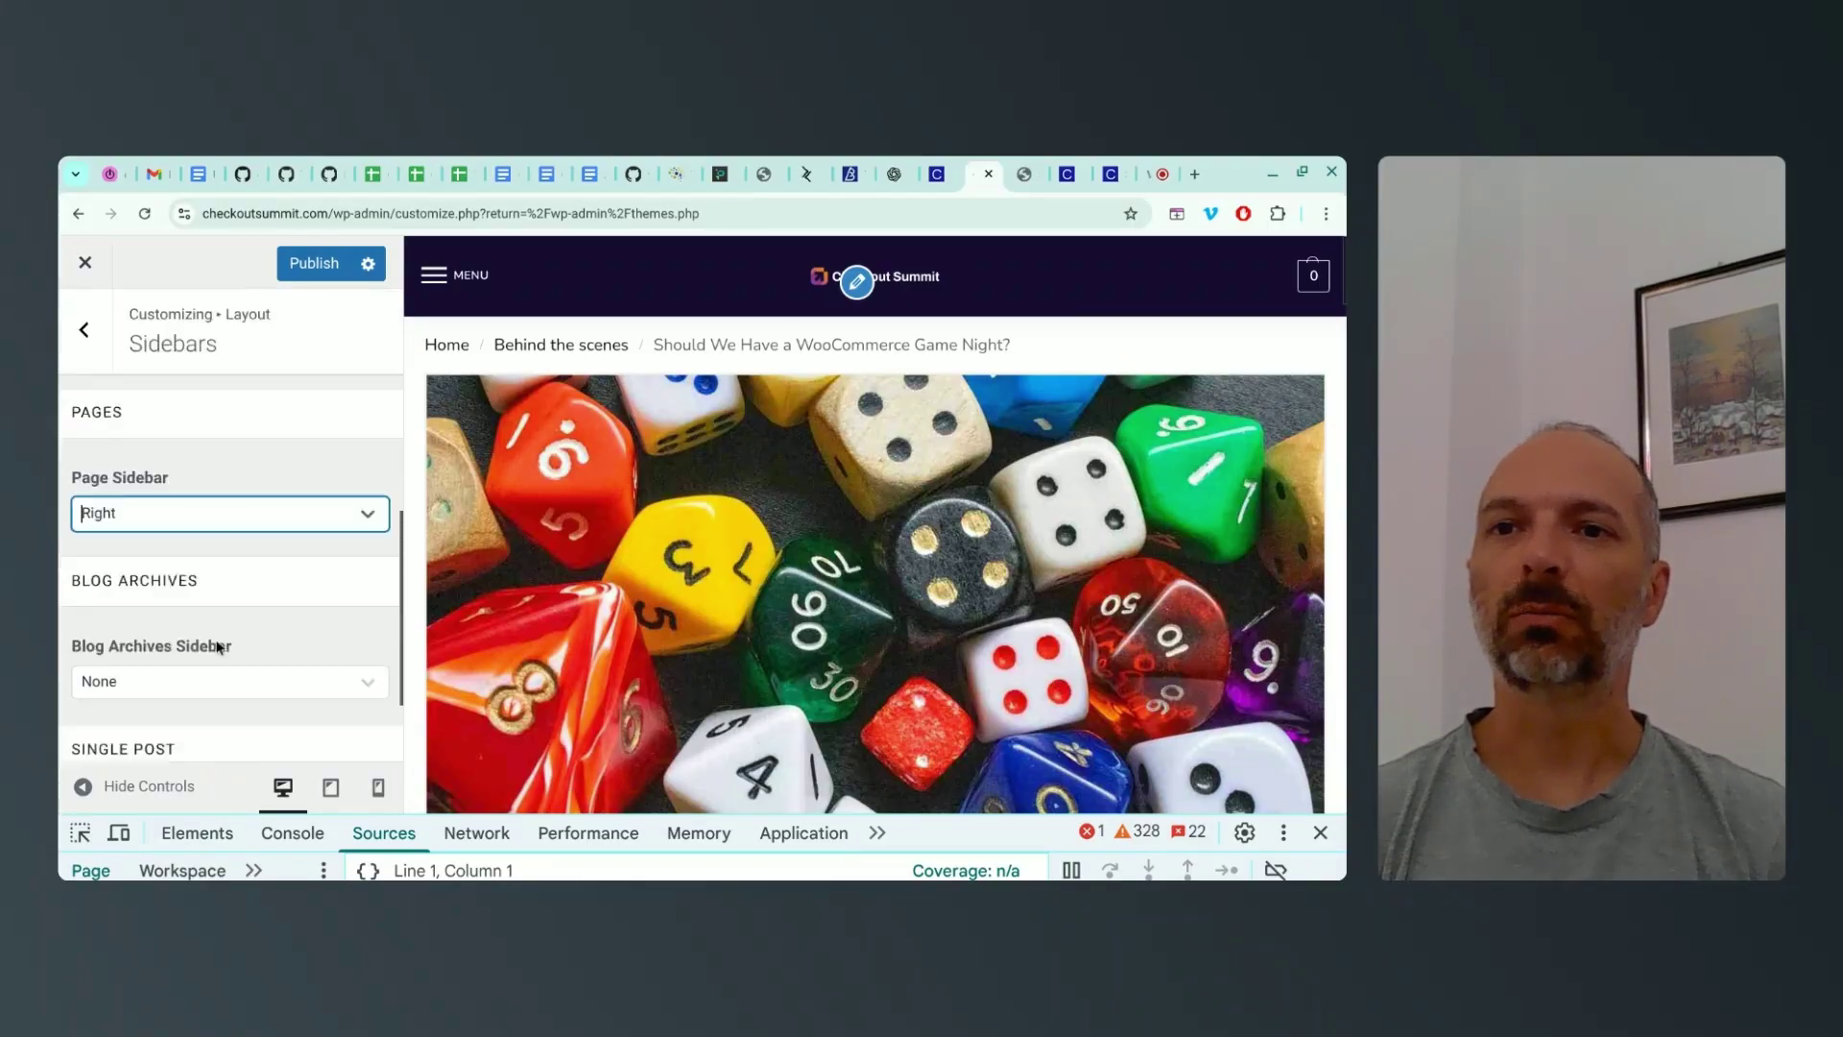
left_click(83, 330)
Open the Blog layout settings, preview the Behind the scenes category archive, and examine the Blog Layout options and post summaries
left_click(106, 510)
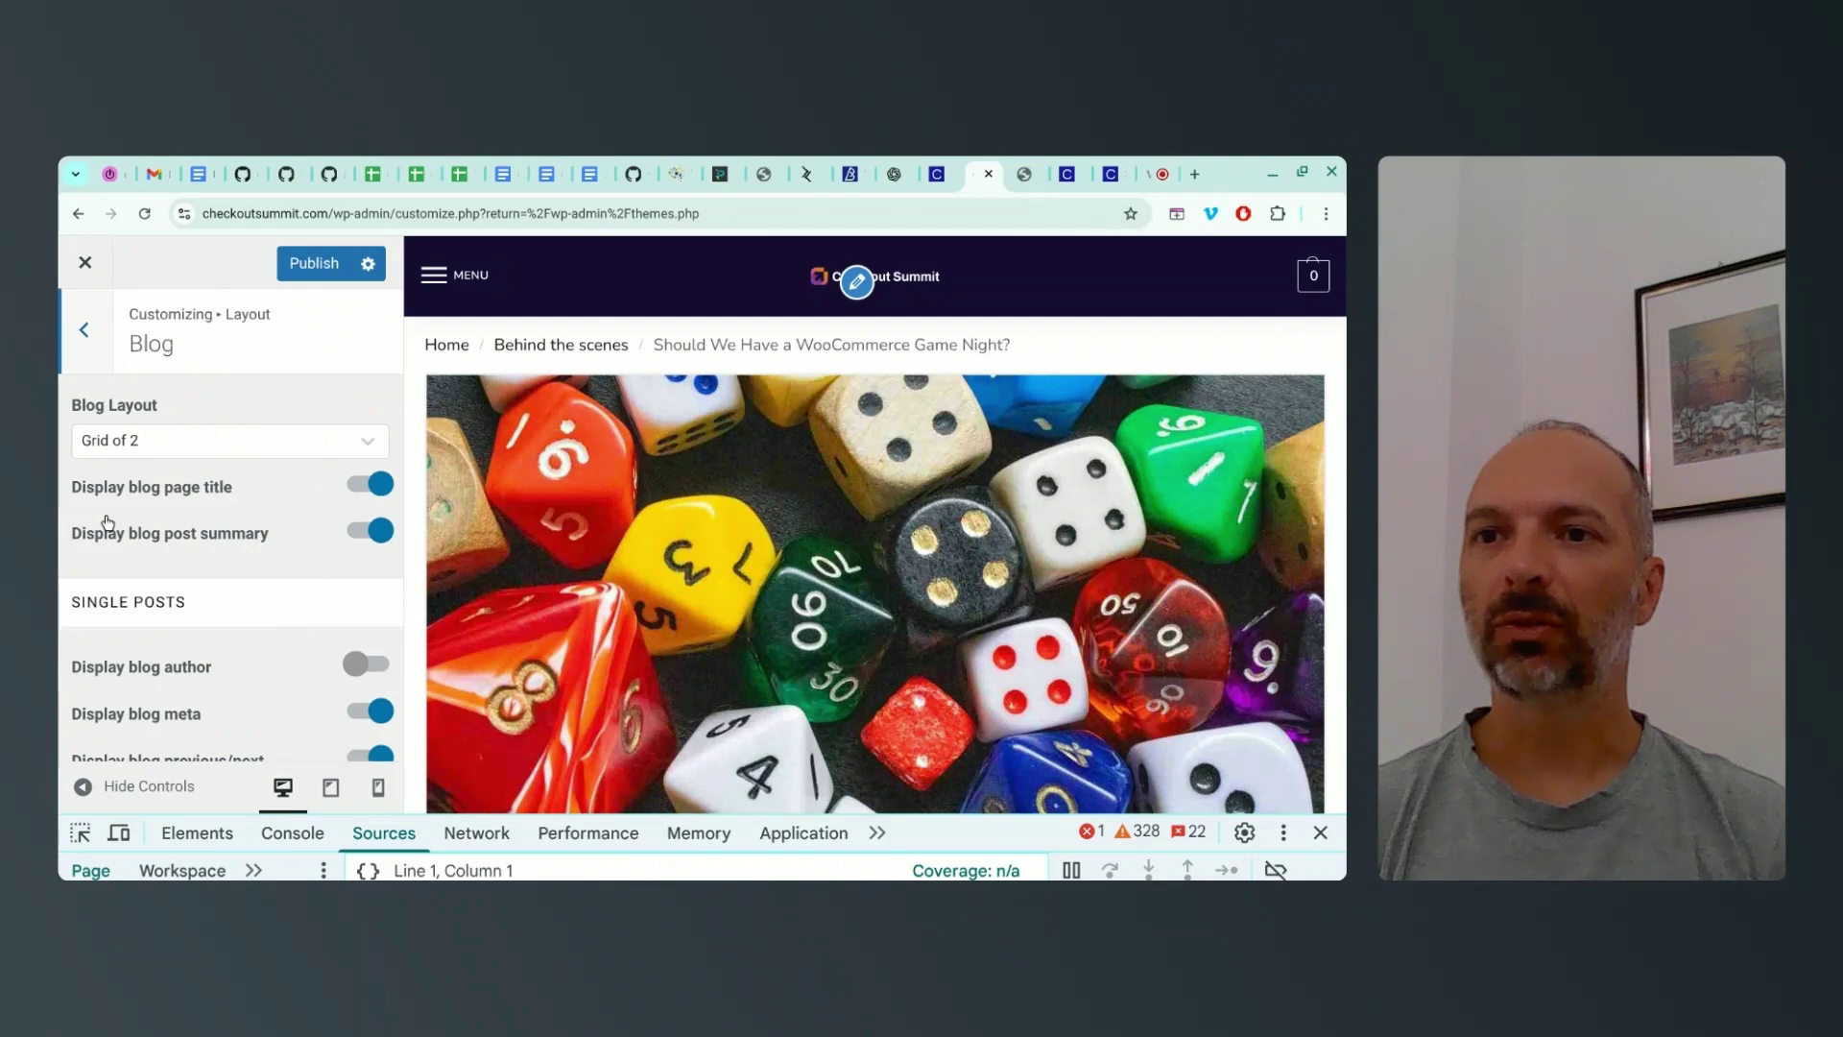
left_click(558, 346)
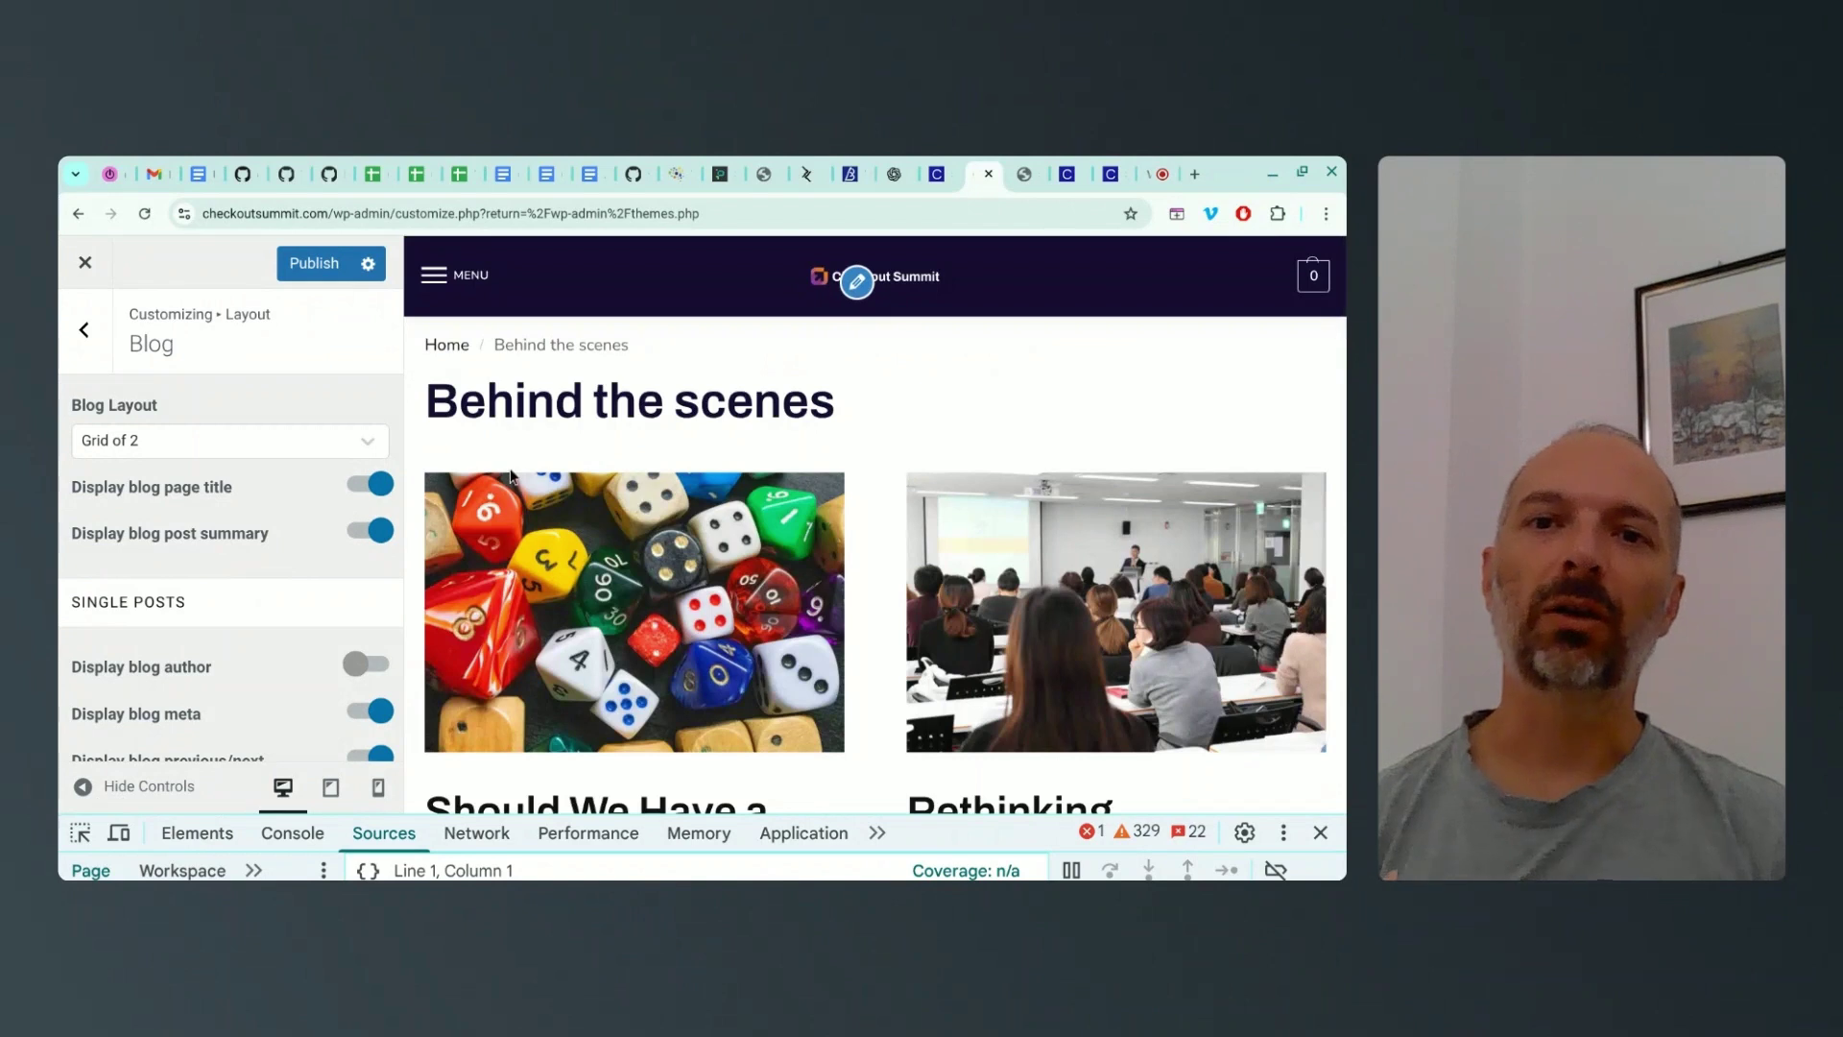
left_click(261, 441)
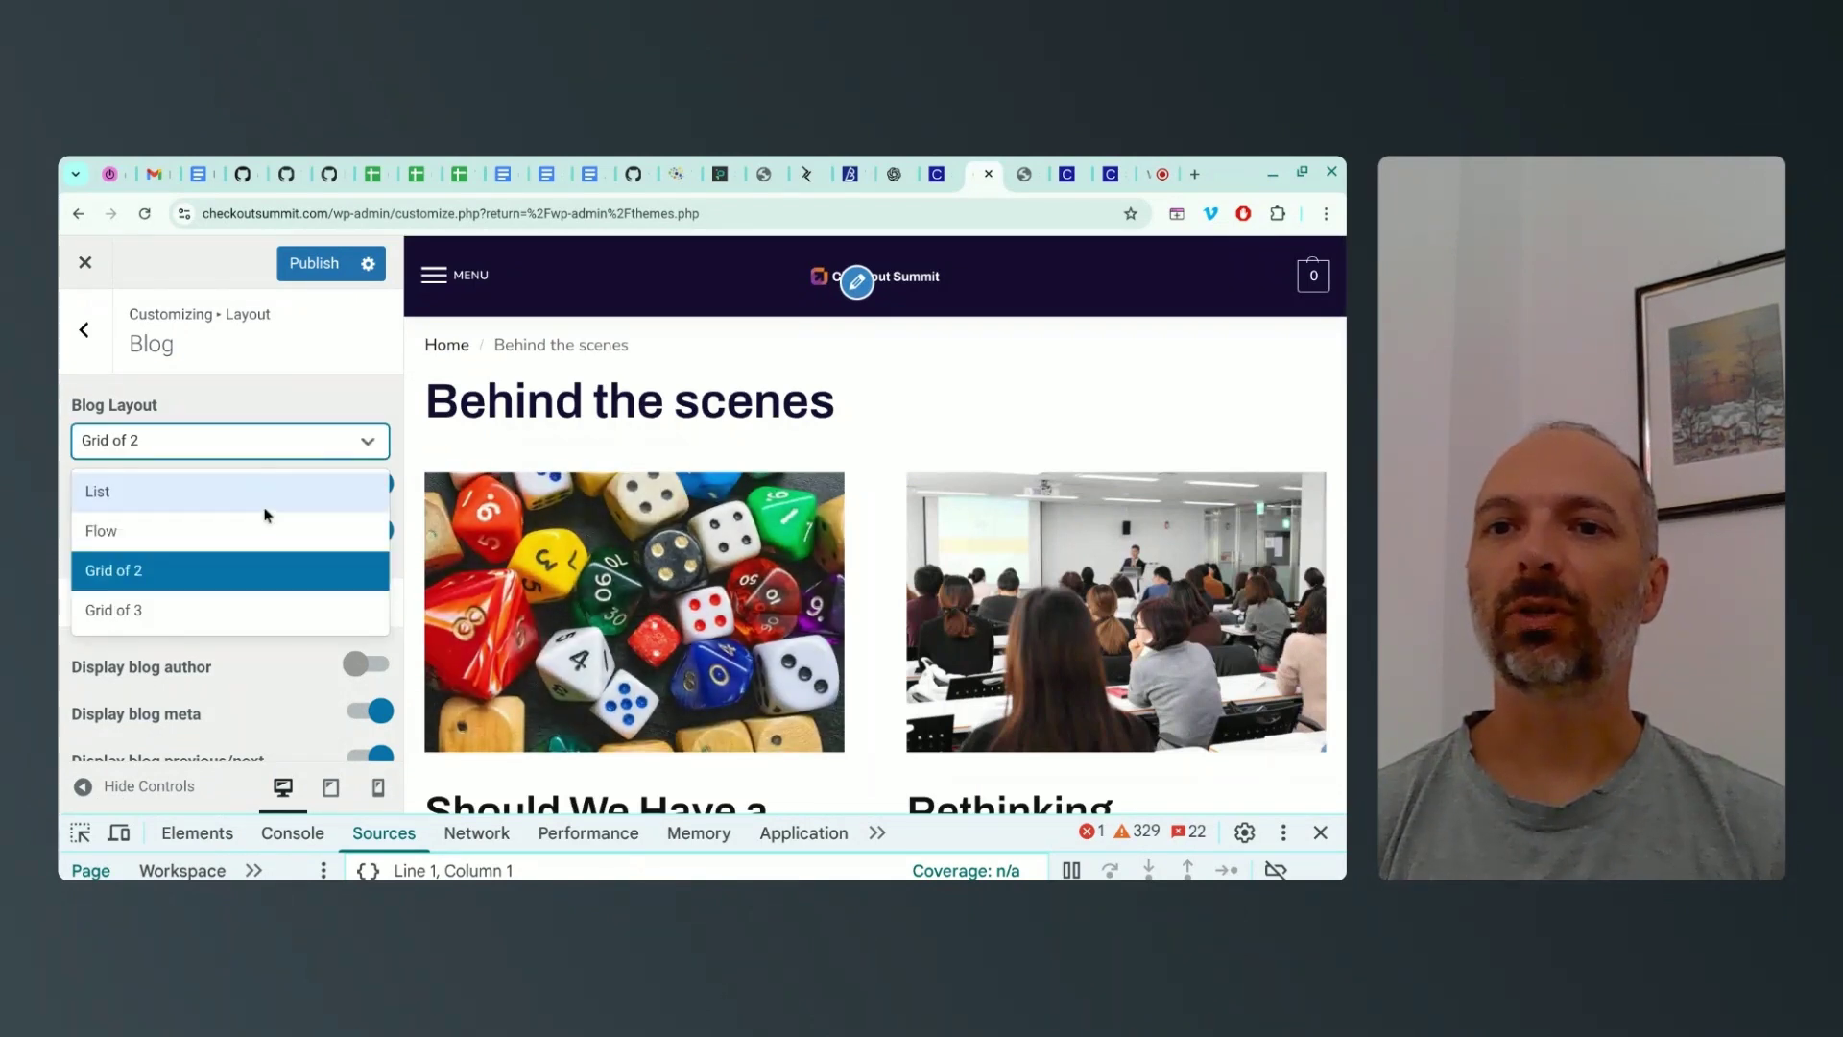
left_click(325, 457)
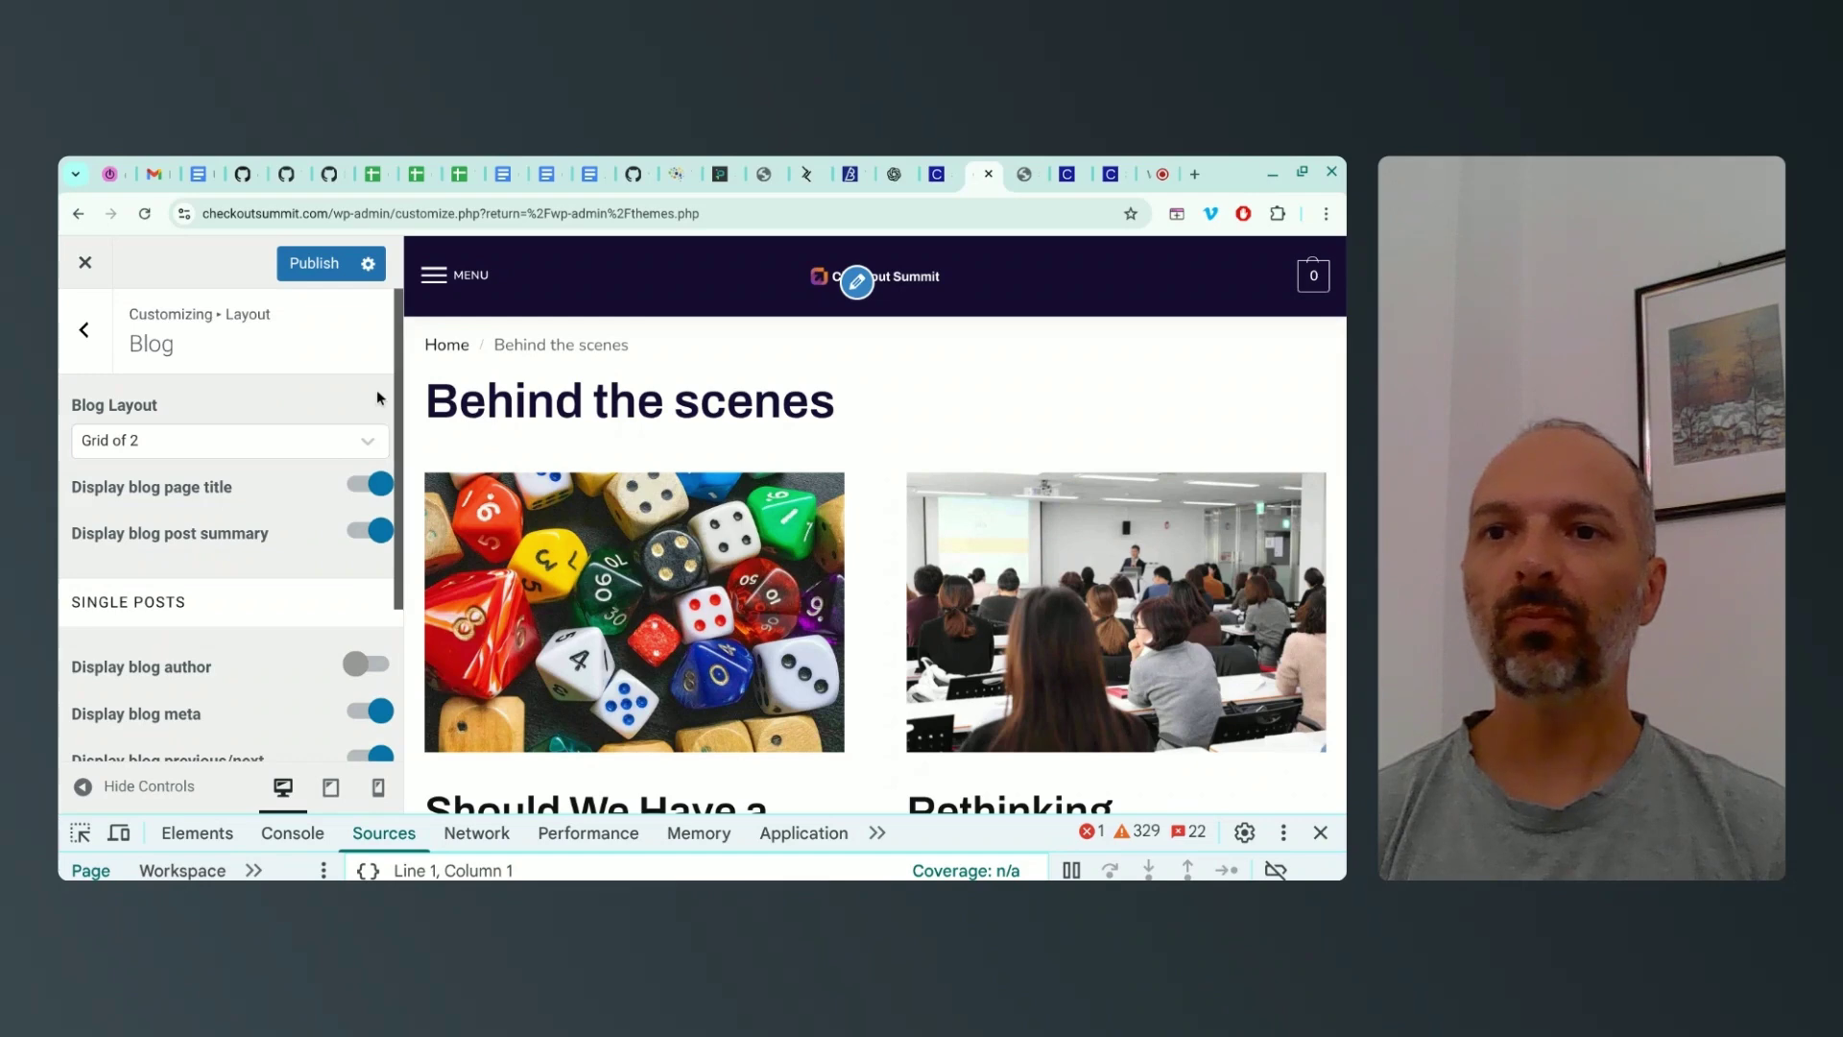
scroll(516, 560, "down", 2)
scroll(516, 560, "down", 2)
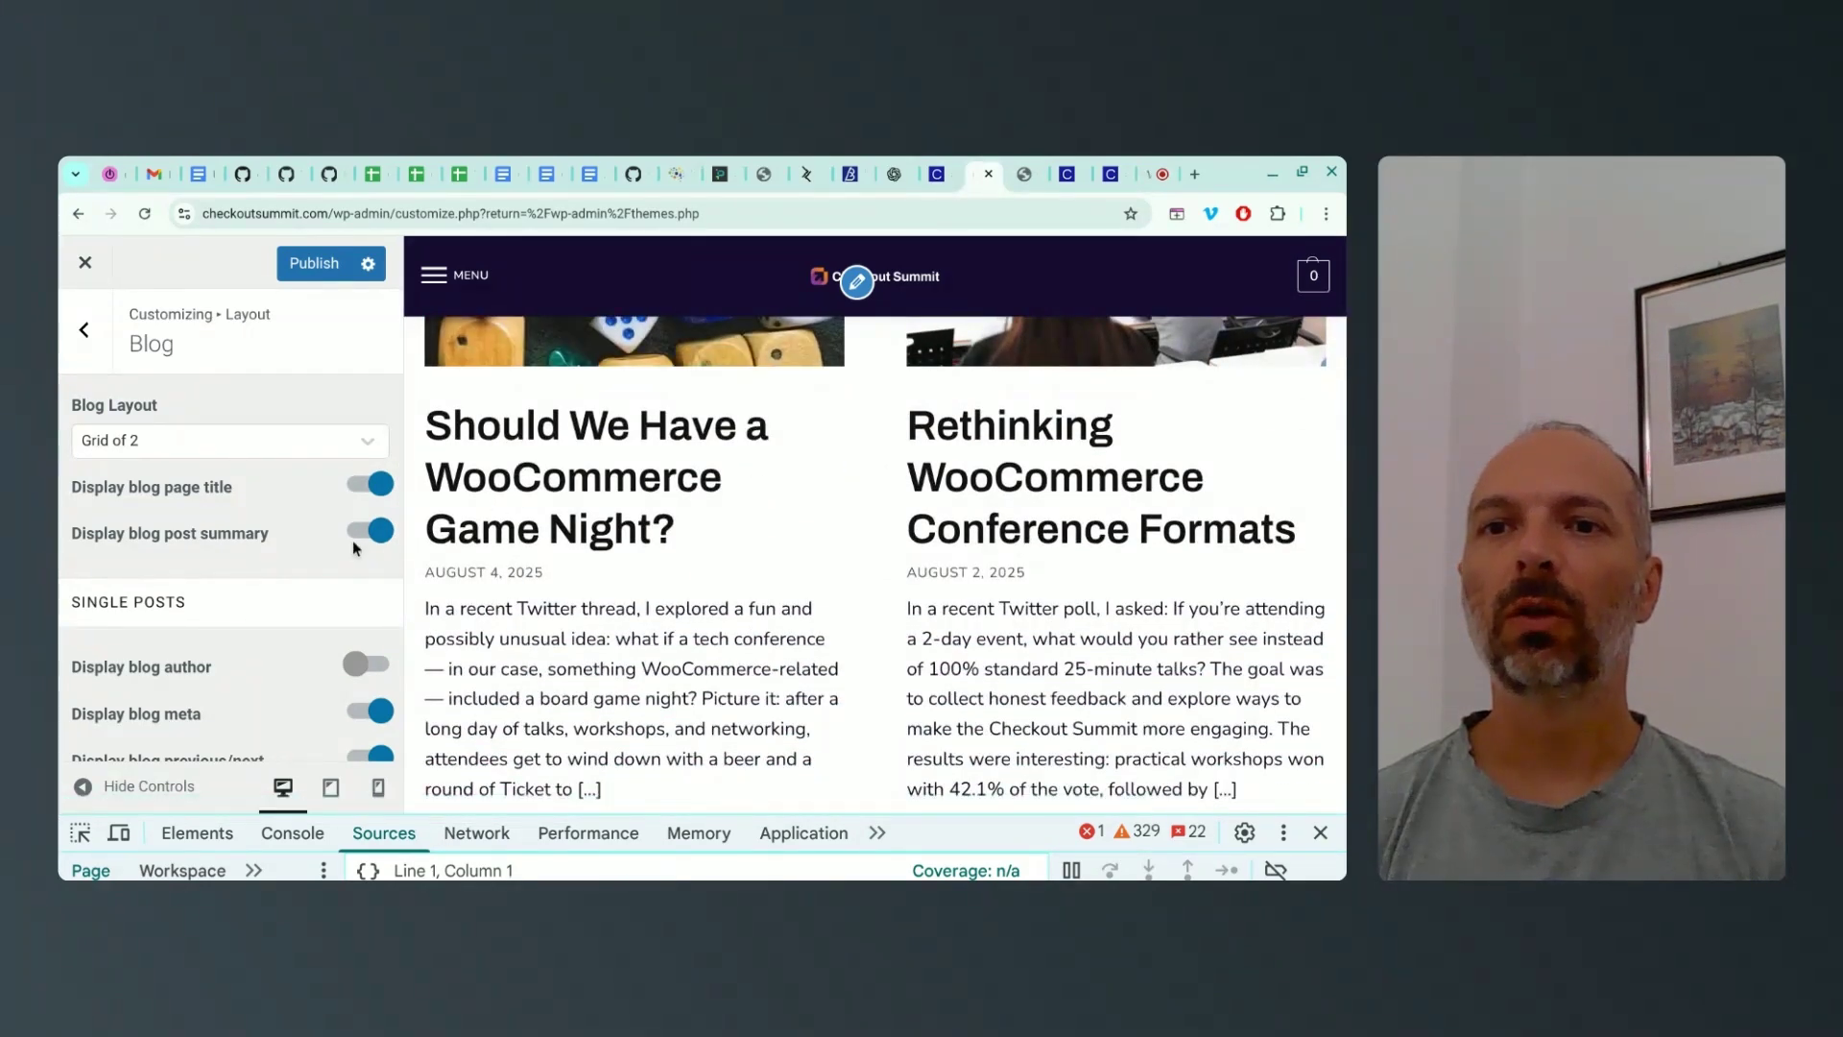
Review the Single Posts settings and preview the Rethinking WooCommerce Conference Formats article from the category archive
scroll(620, 584, "down", 2)
scroll(227, 572, "down", 2)
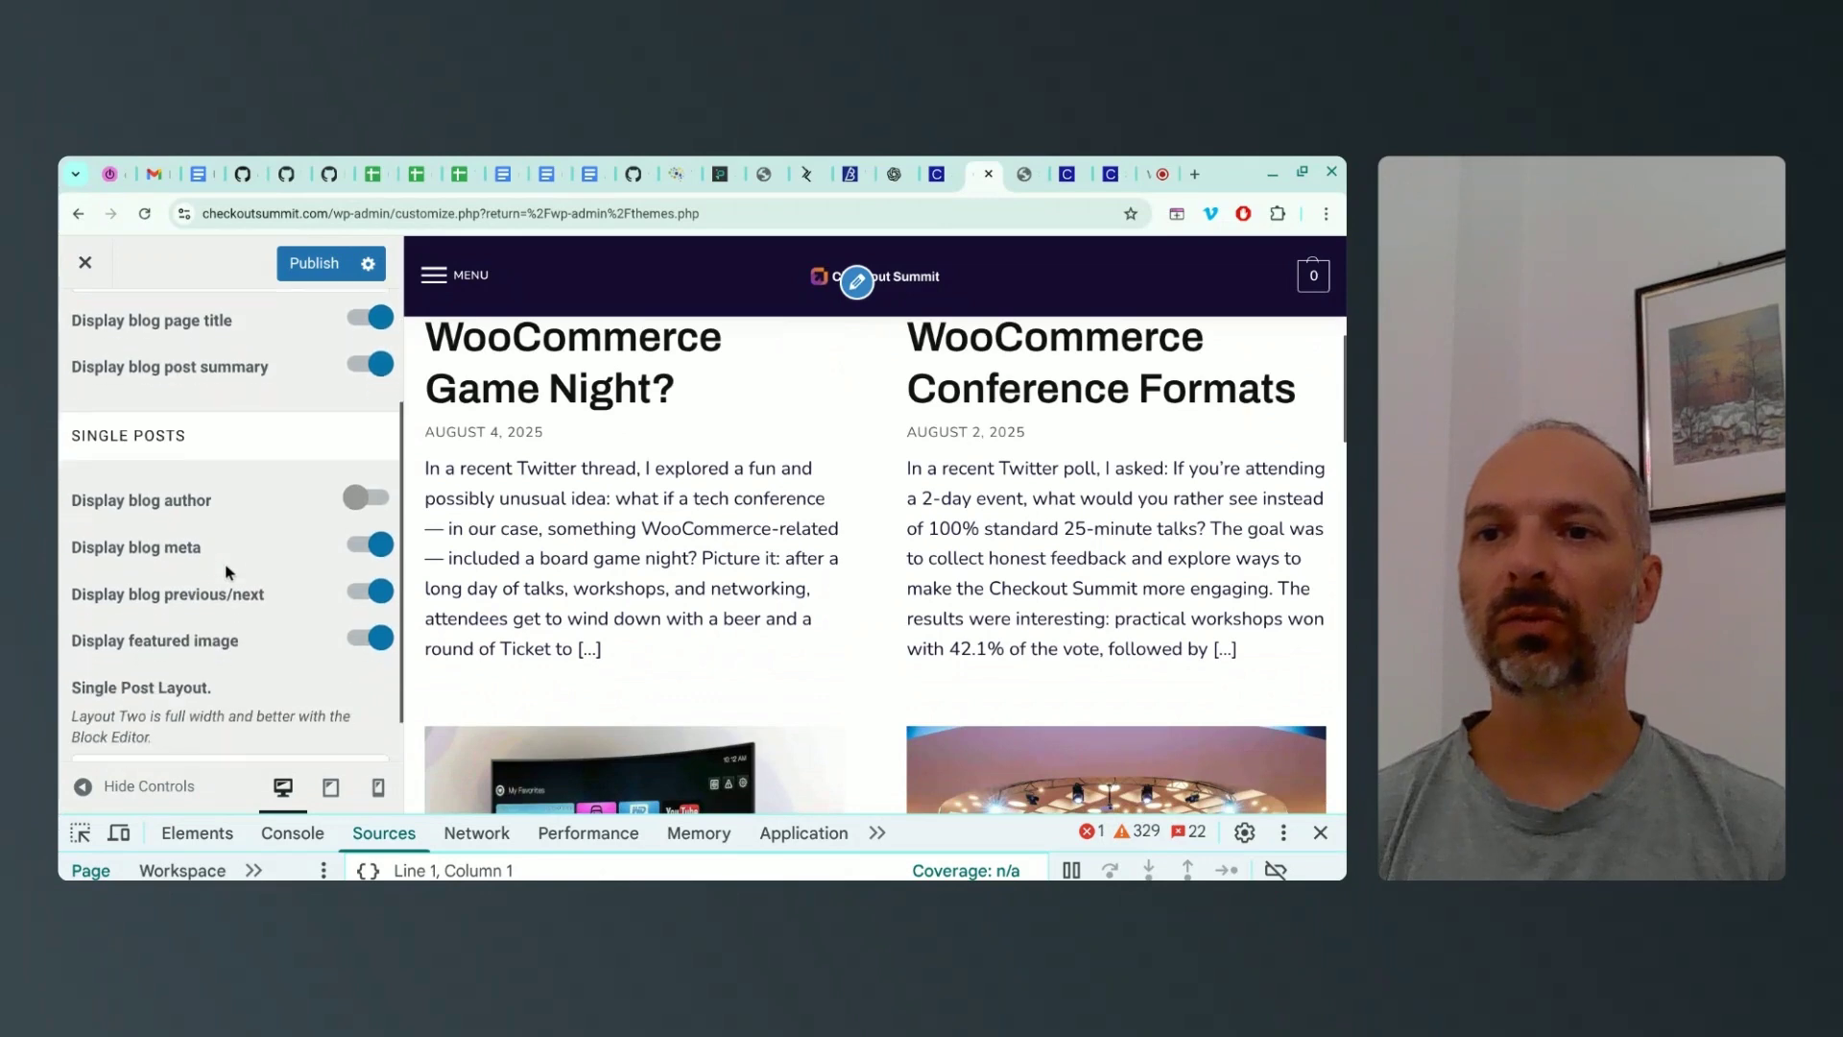
scroll(596, 392, "up", 1)
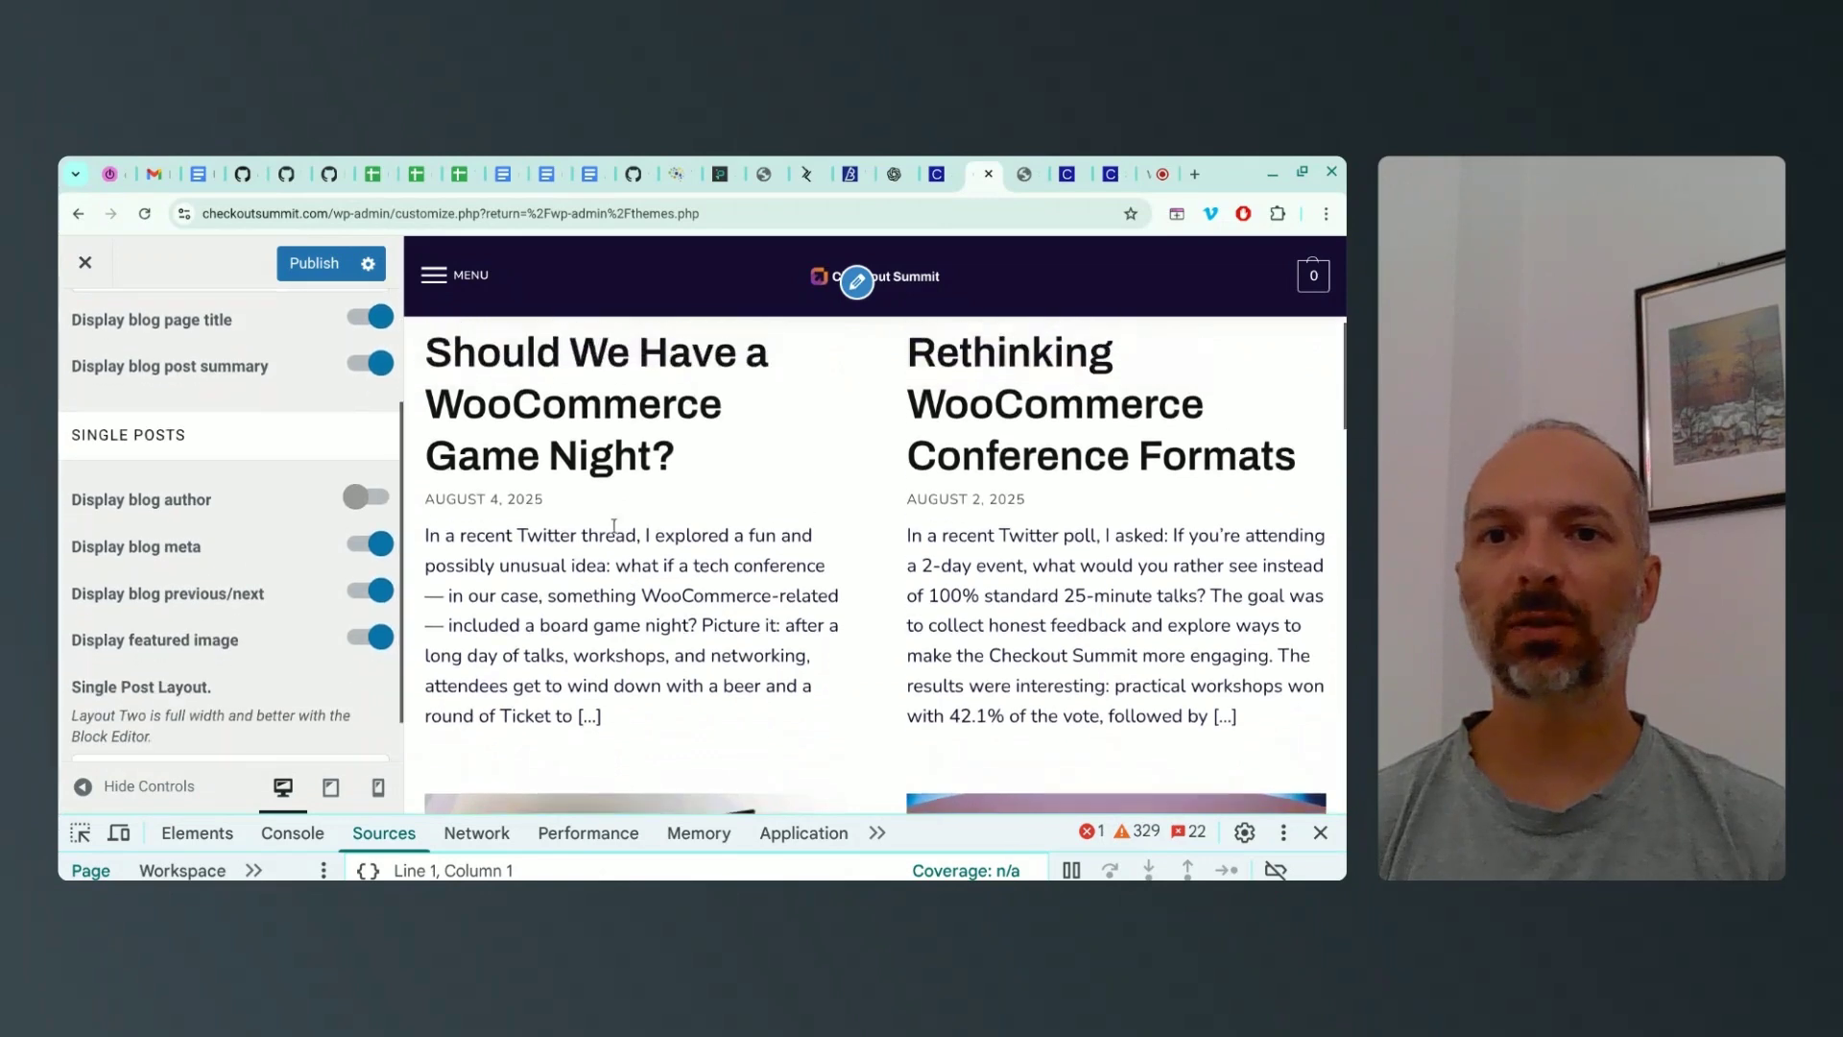
left_click(957, 409)
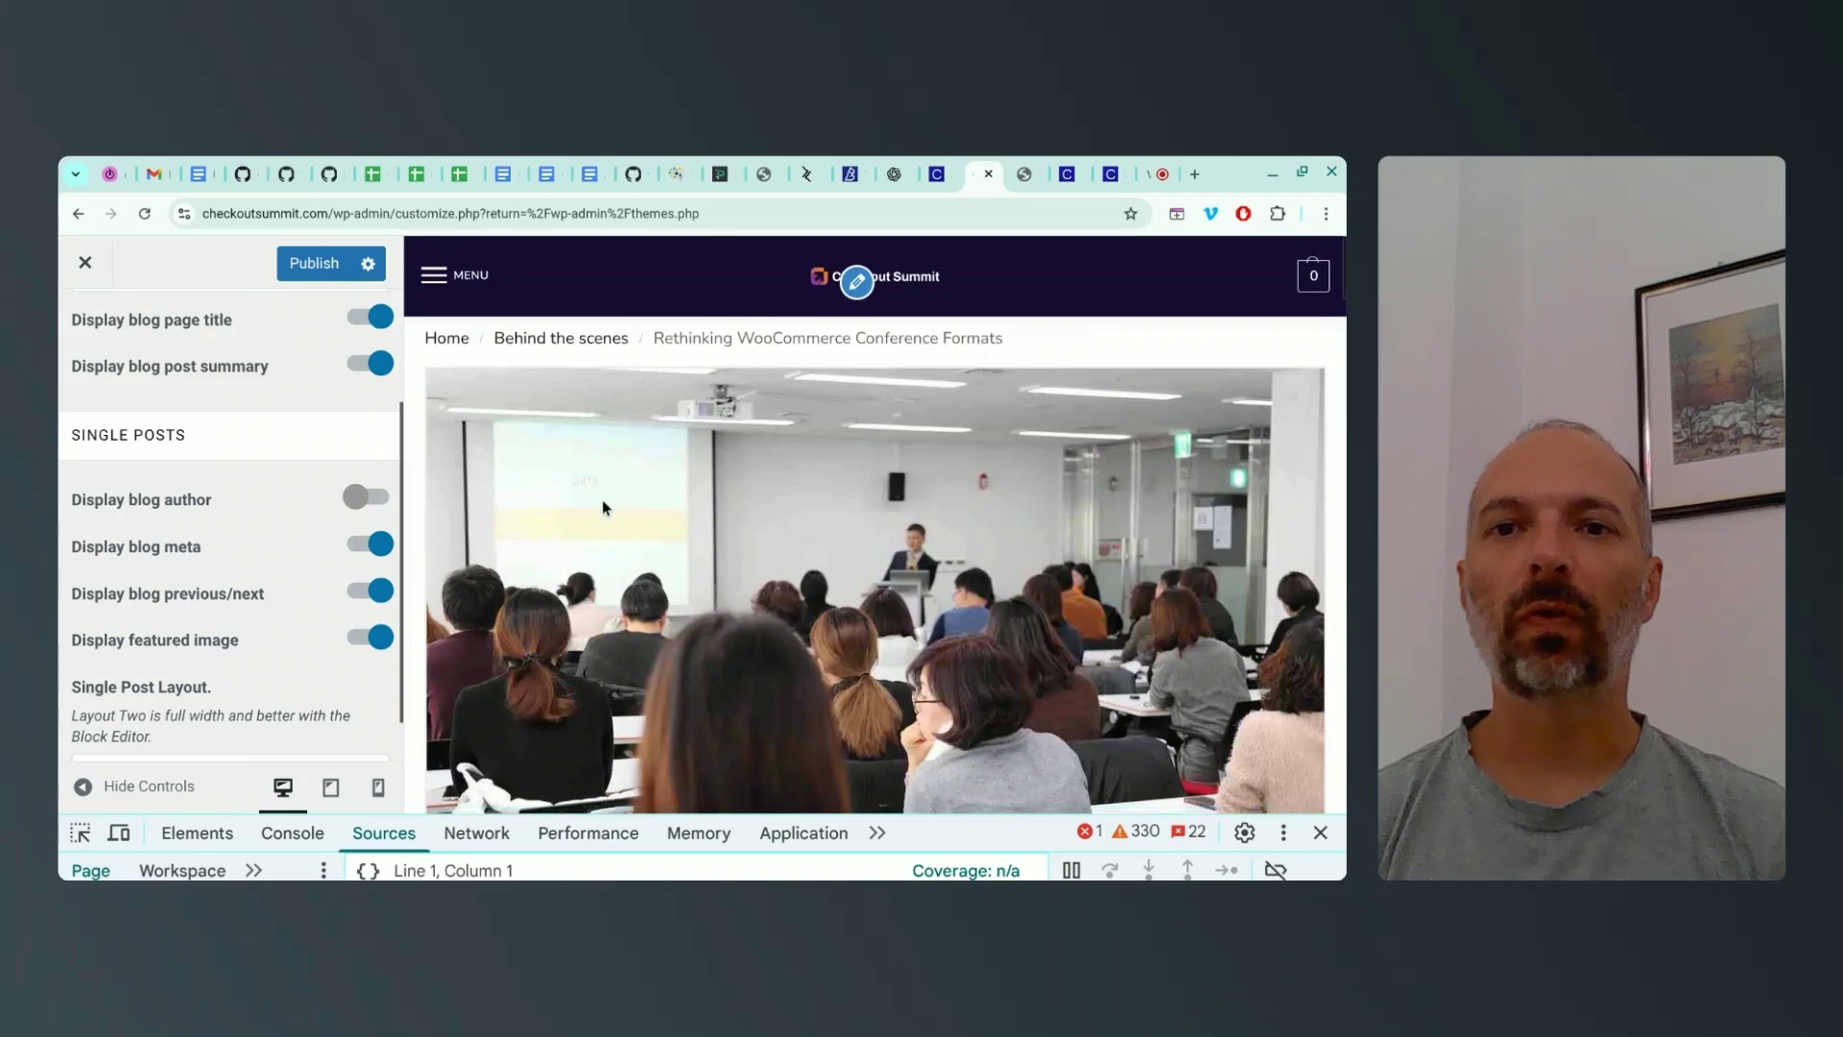
scroll(543, 510, "down", 5)
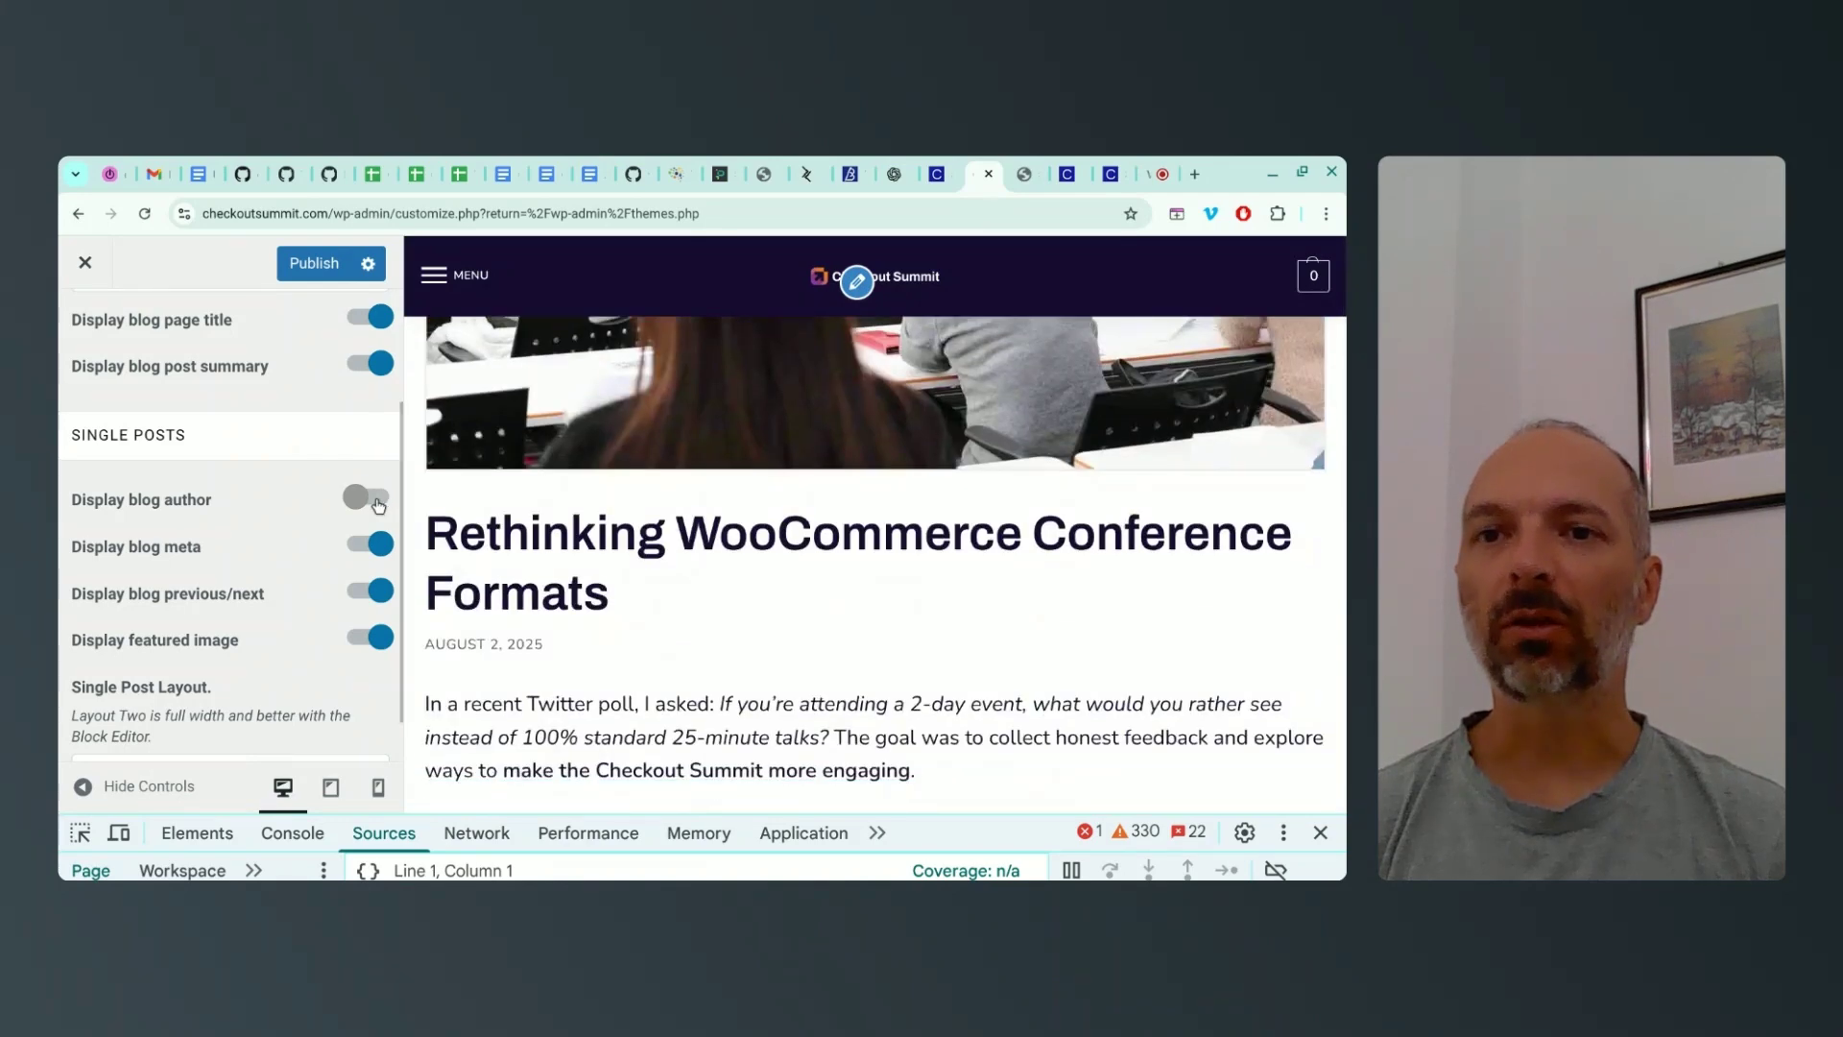
Turn on the blog author display, check the author box at the end of the article, and turn it off again
left_click(379, 503)
scroll(632, 588, "down", 15)
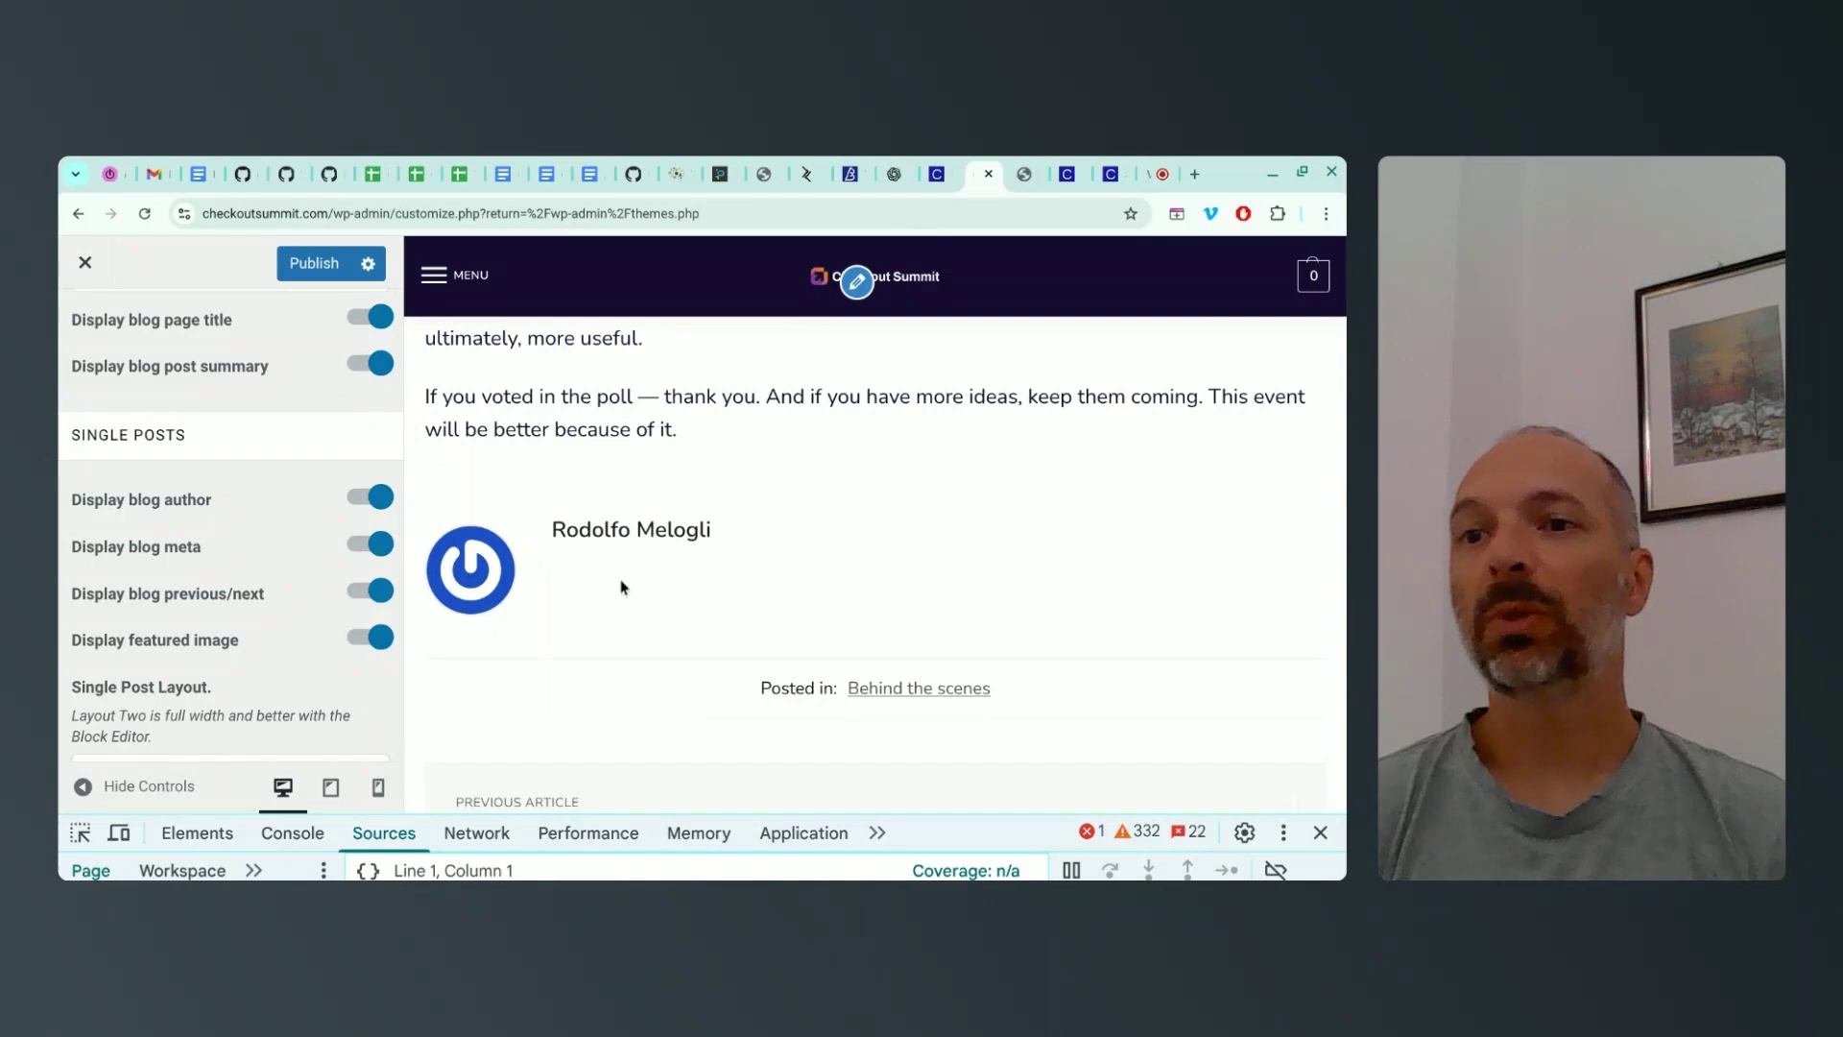
left_click(373, 499)
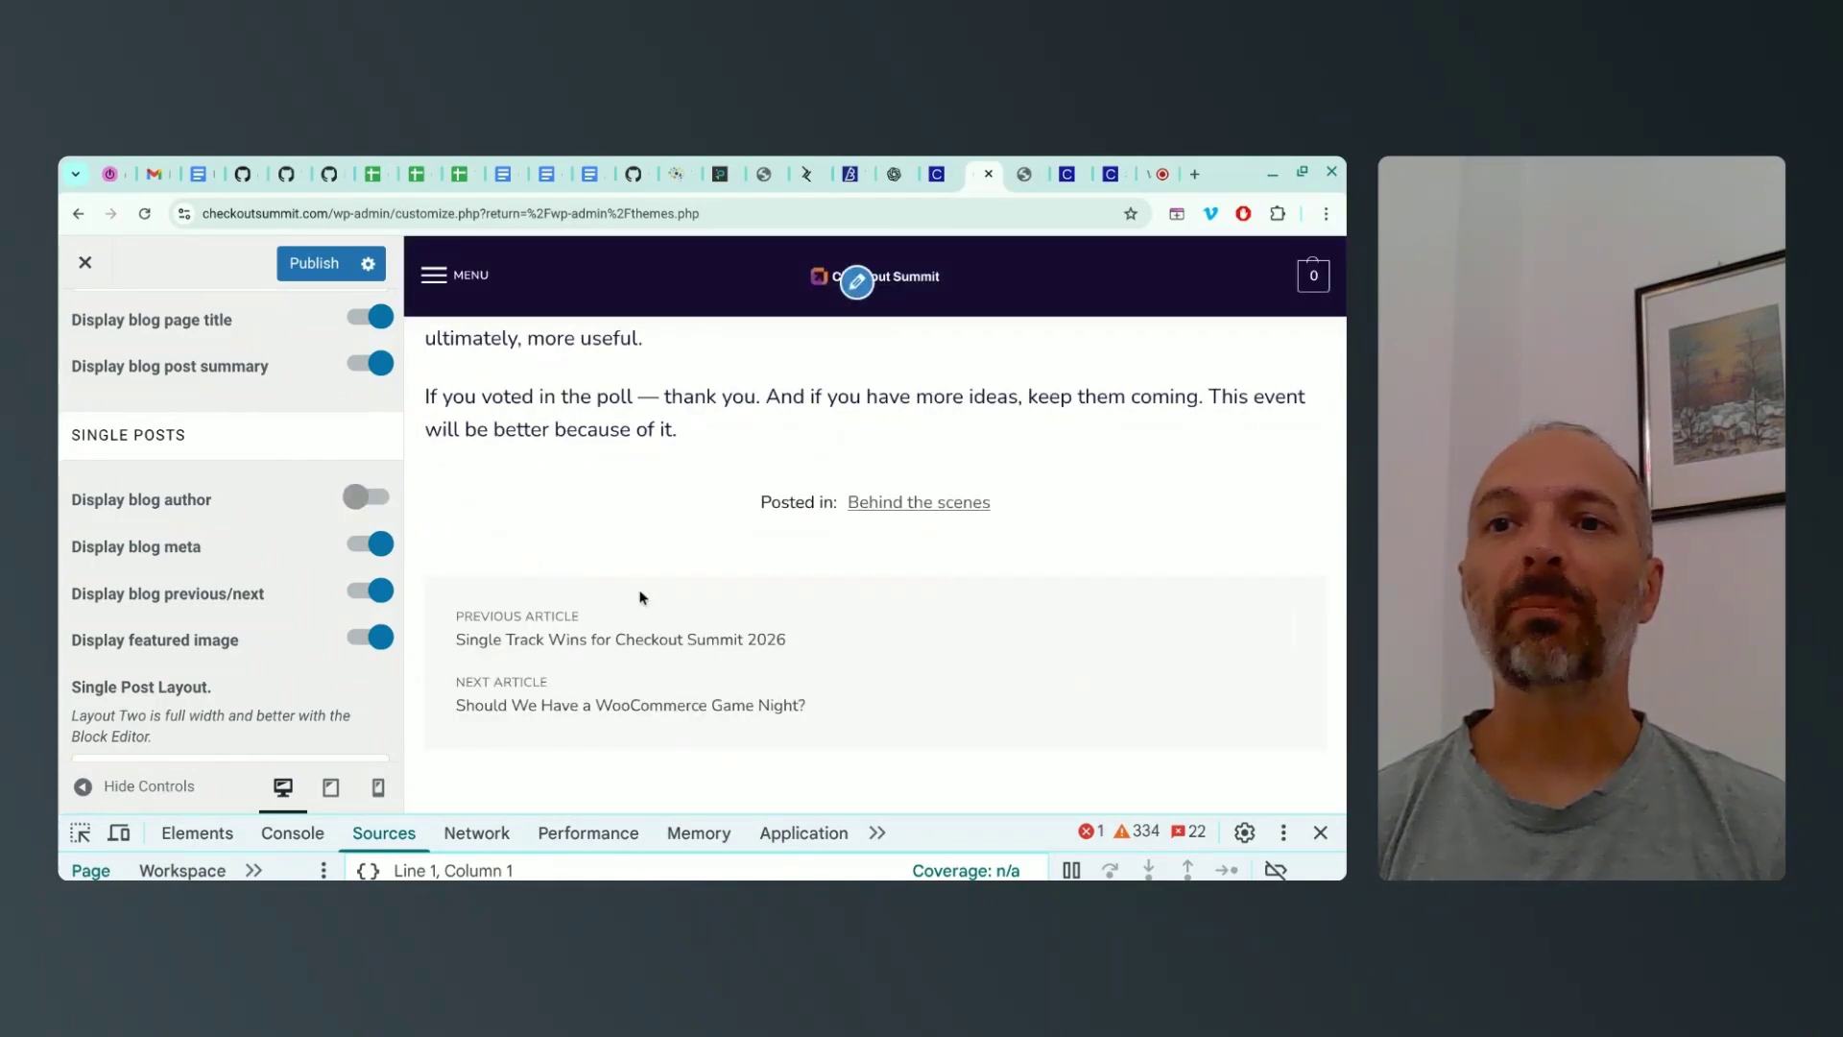
Examine the article's date, category meta and previous/next article links against the Single Posts display options
scroll(642, 597, "up", 15)
scroll(639, 597, "up", 10)
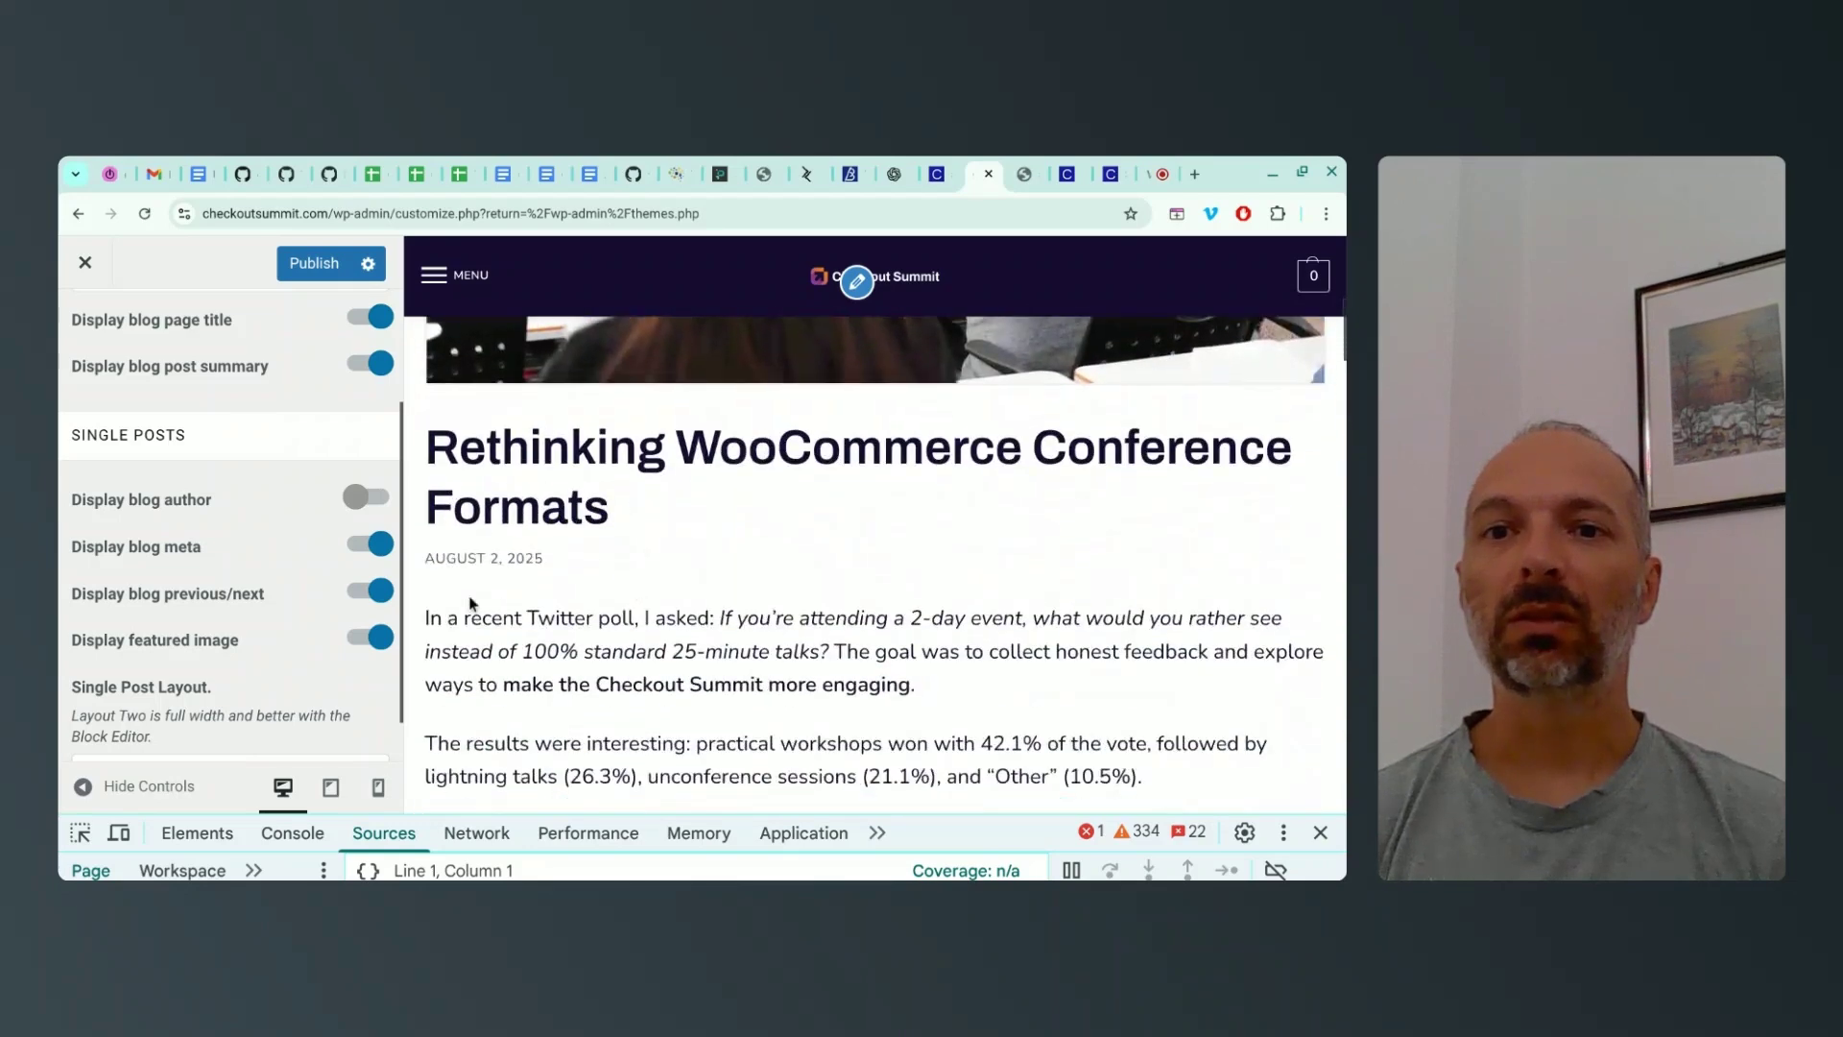
scroll(528, 590, "down", 20)
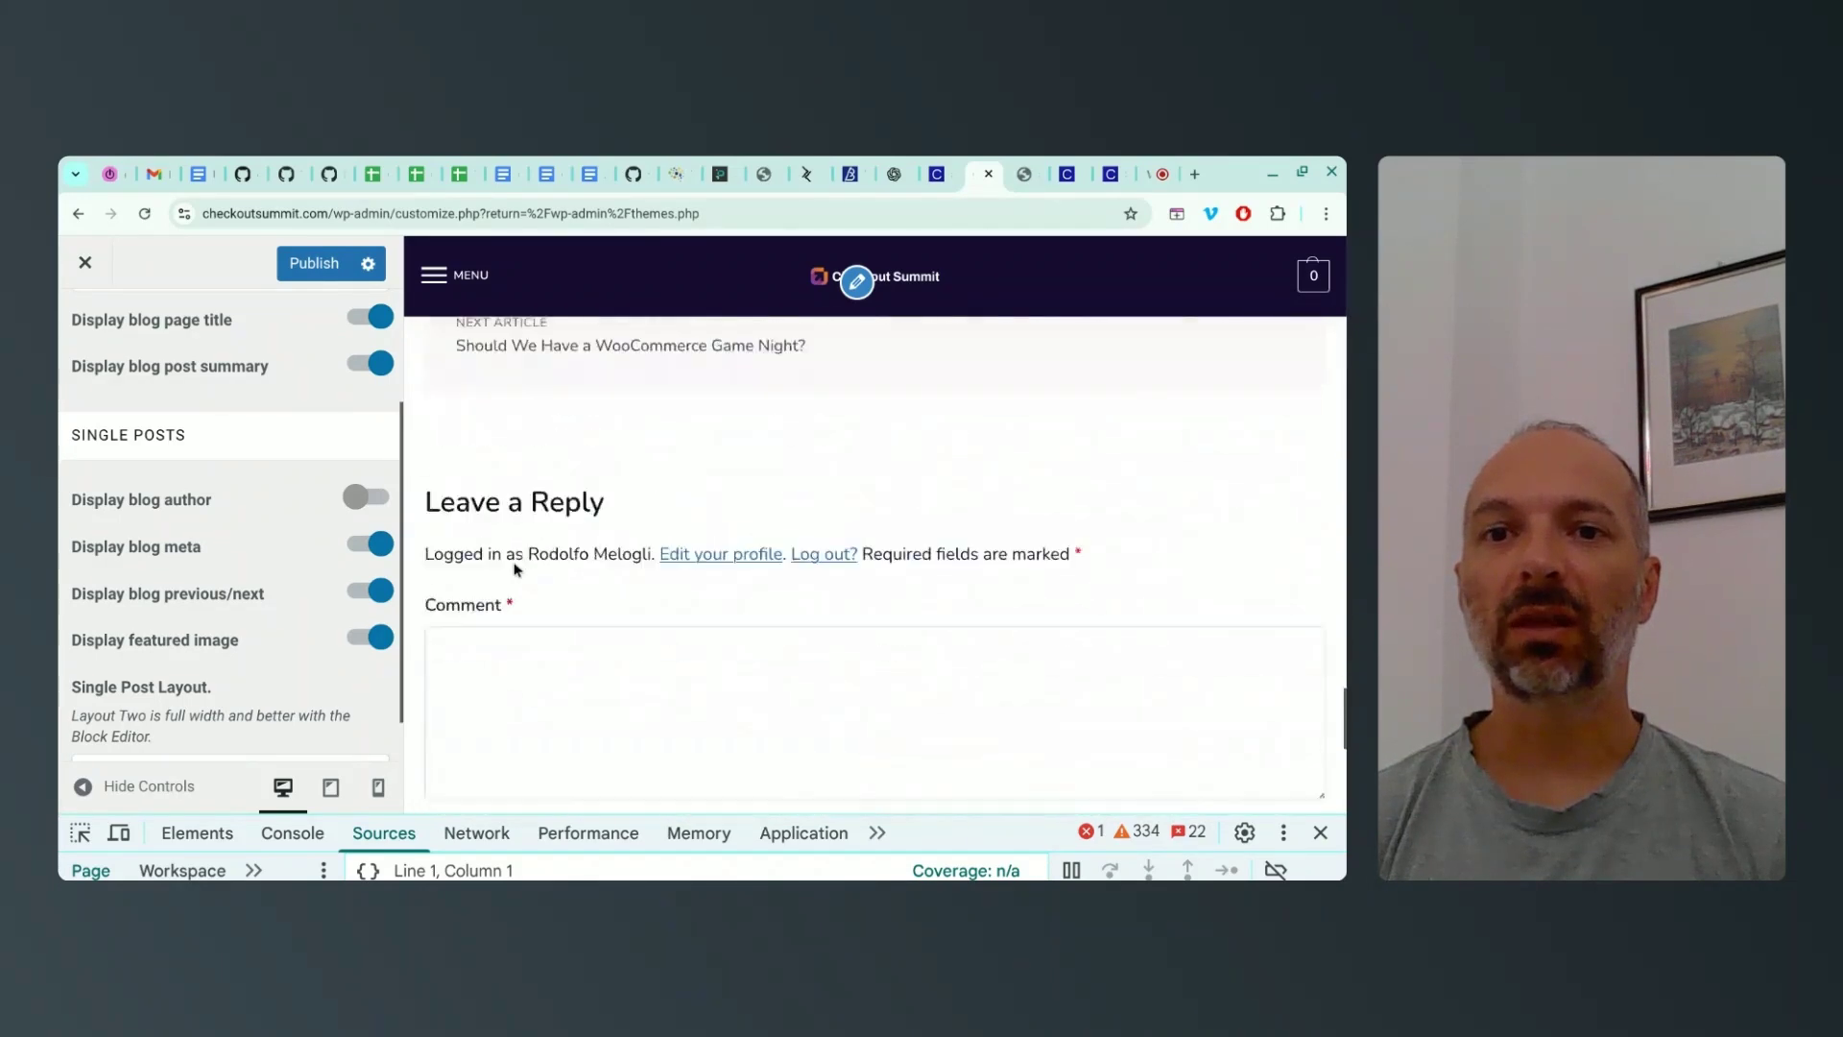
scroll(515, 570, "up", 3)
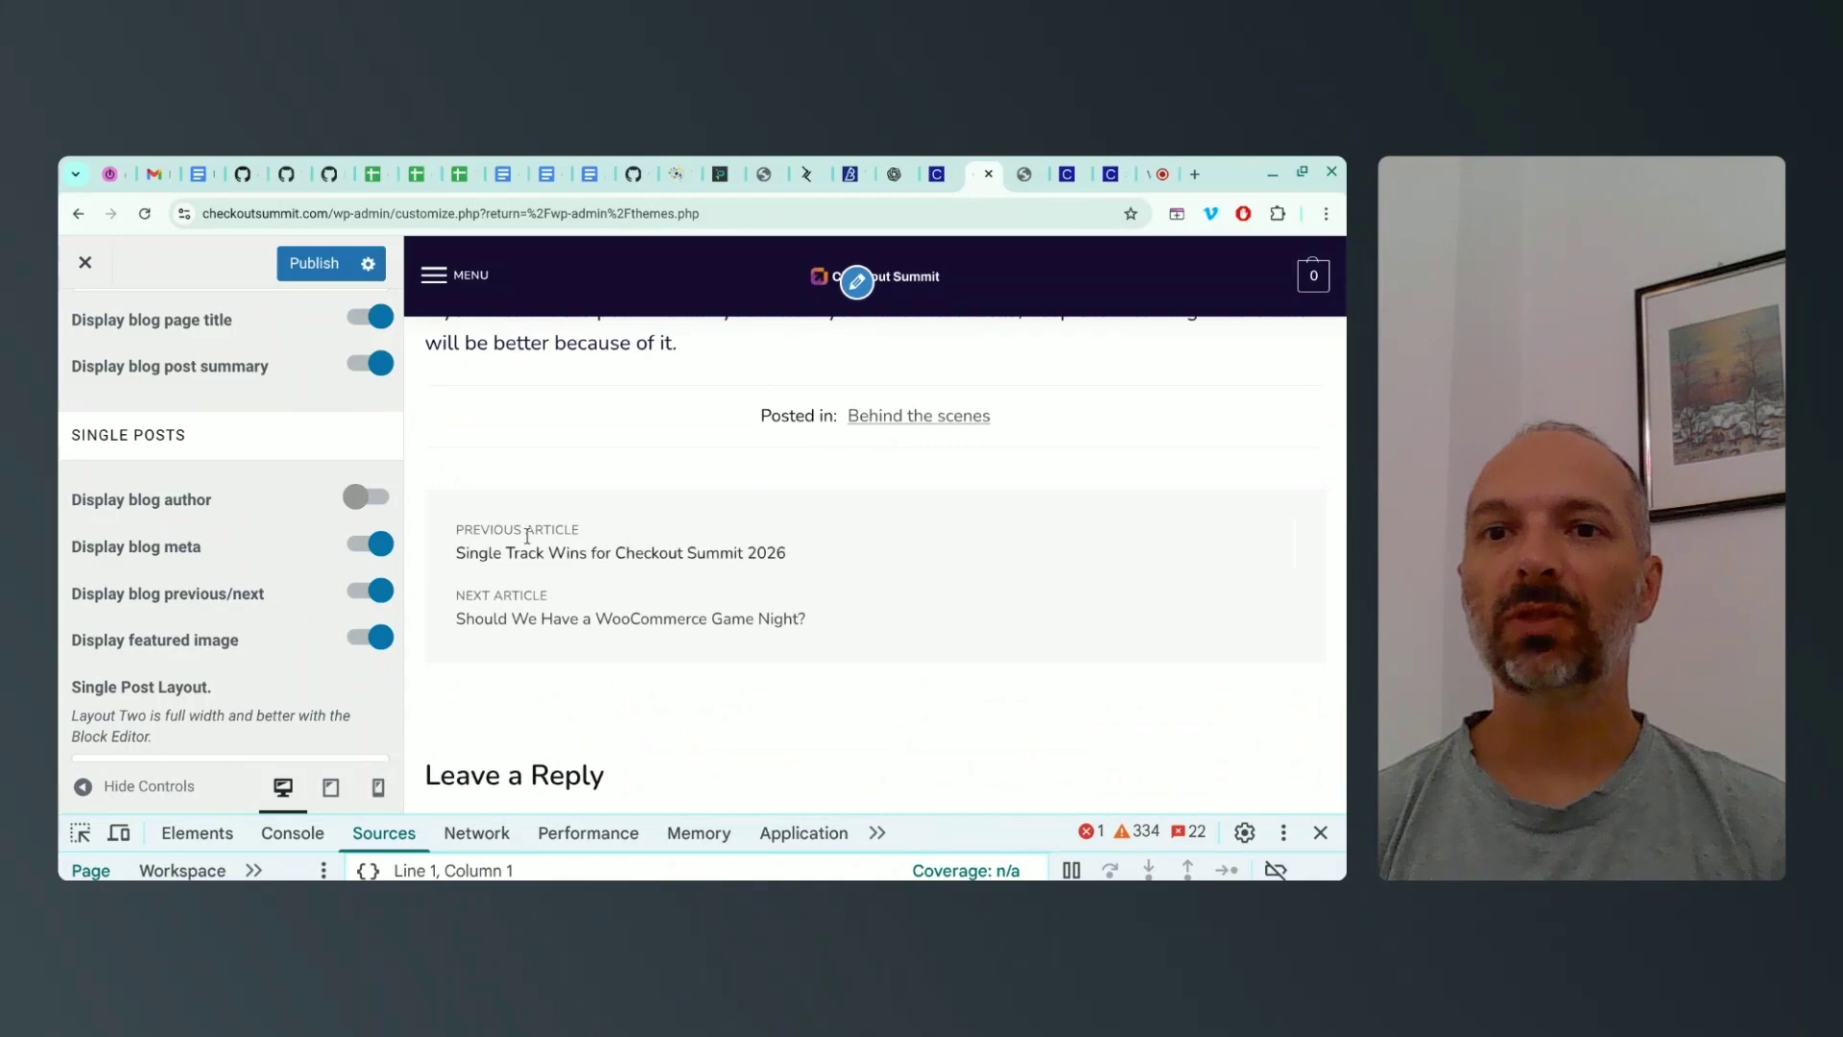
left_click_drag(451, 534, 878, 623)
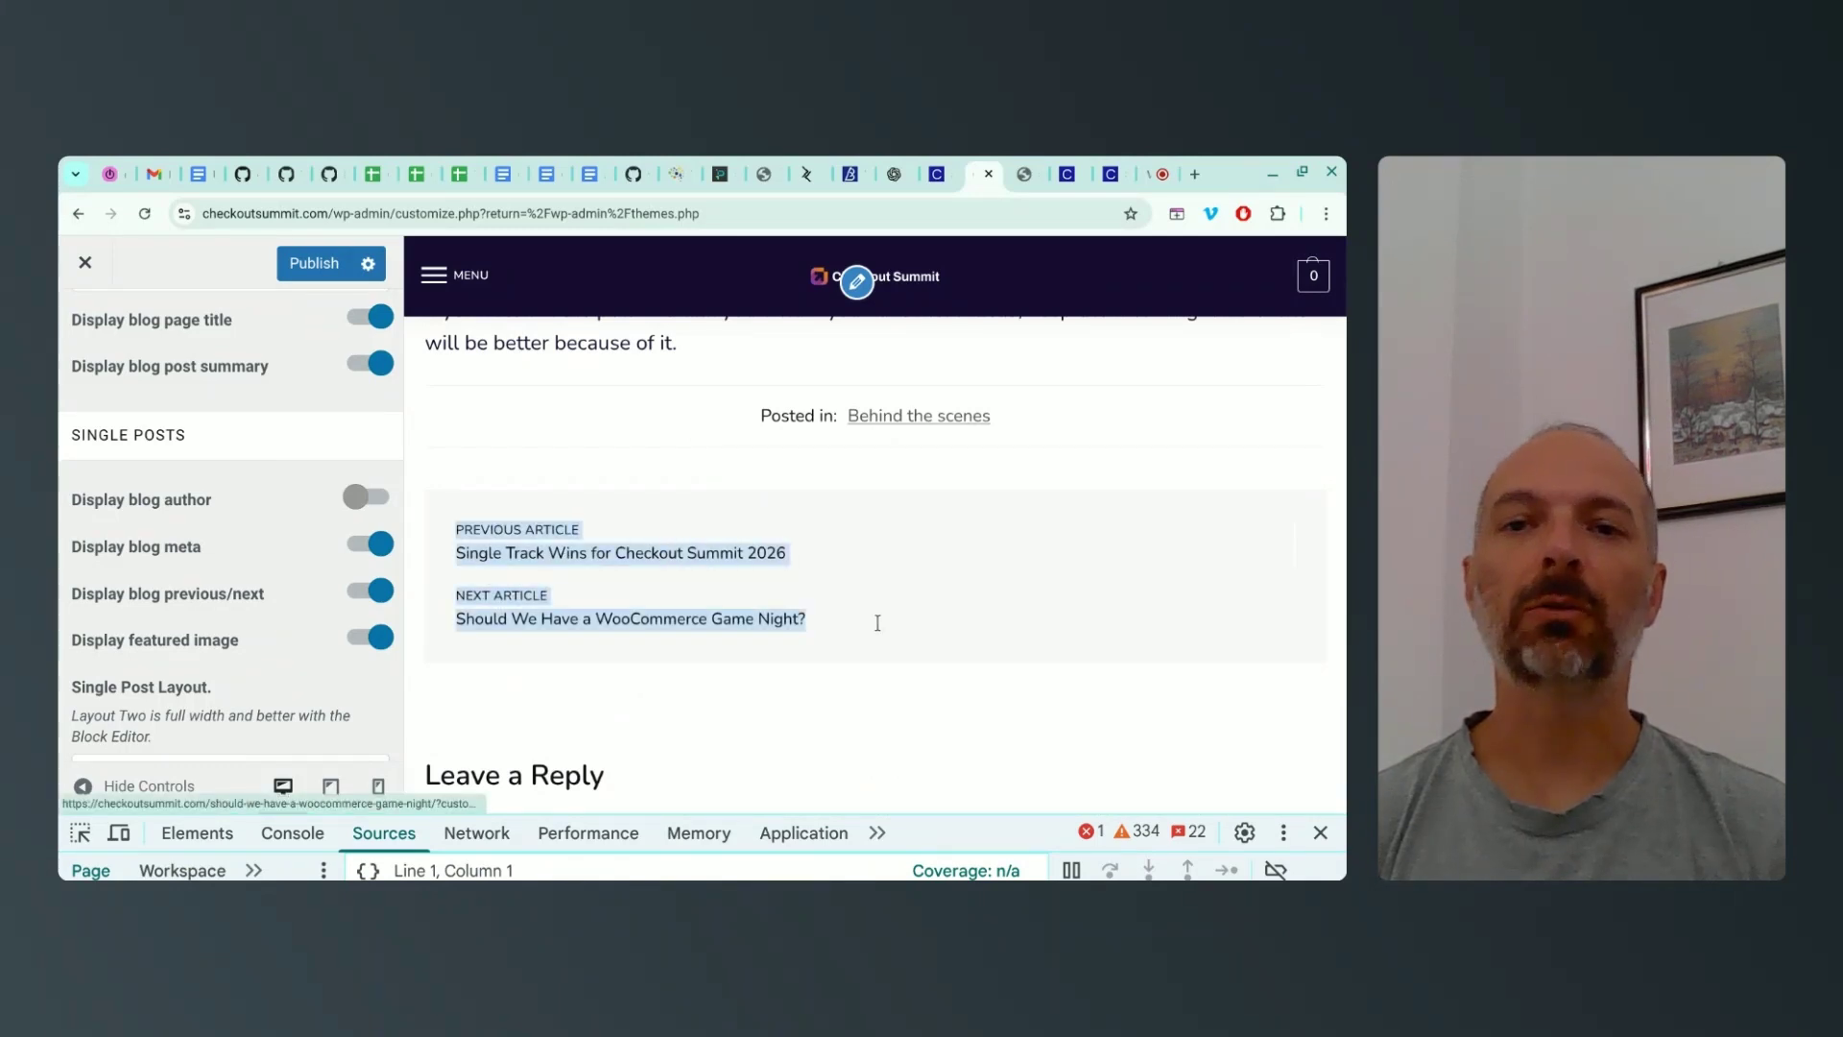
left_click(646, 660)
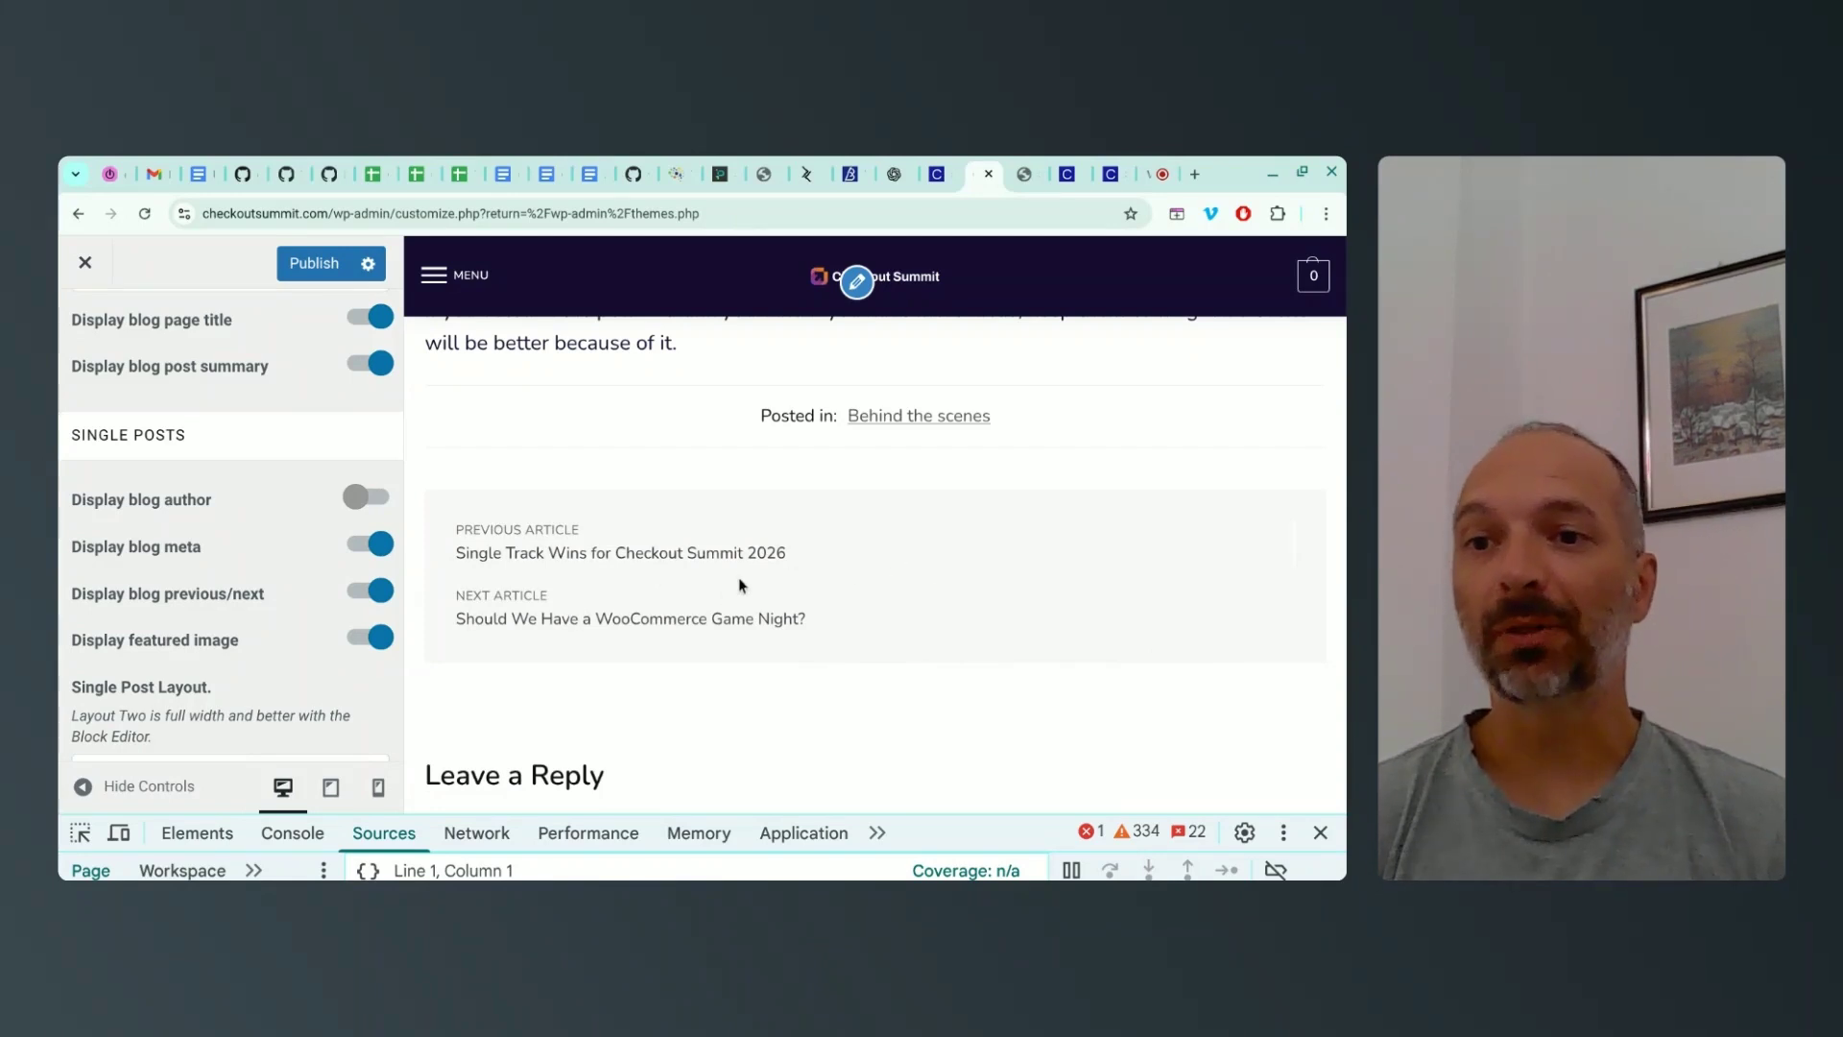
scroll(279, 641, "down", 1)
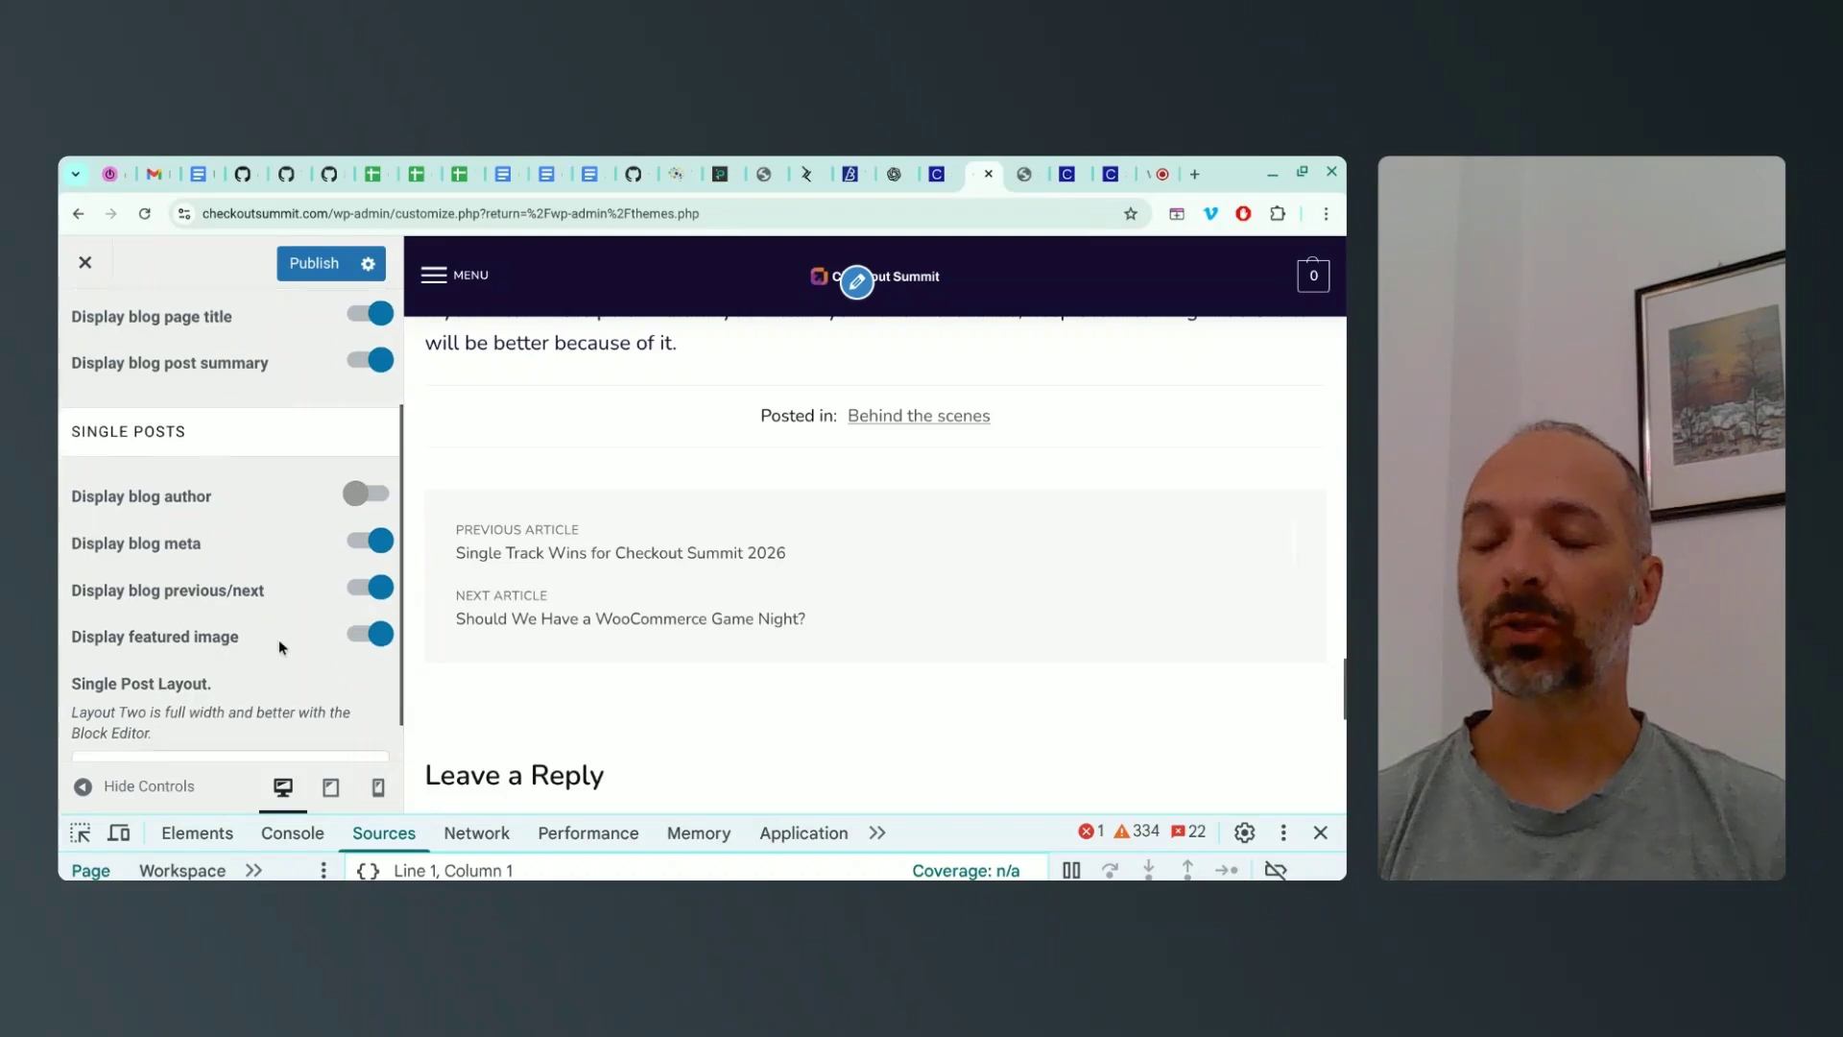
scroll(279, 648, "down", 1)
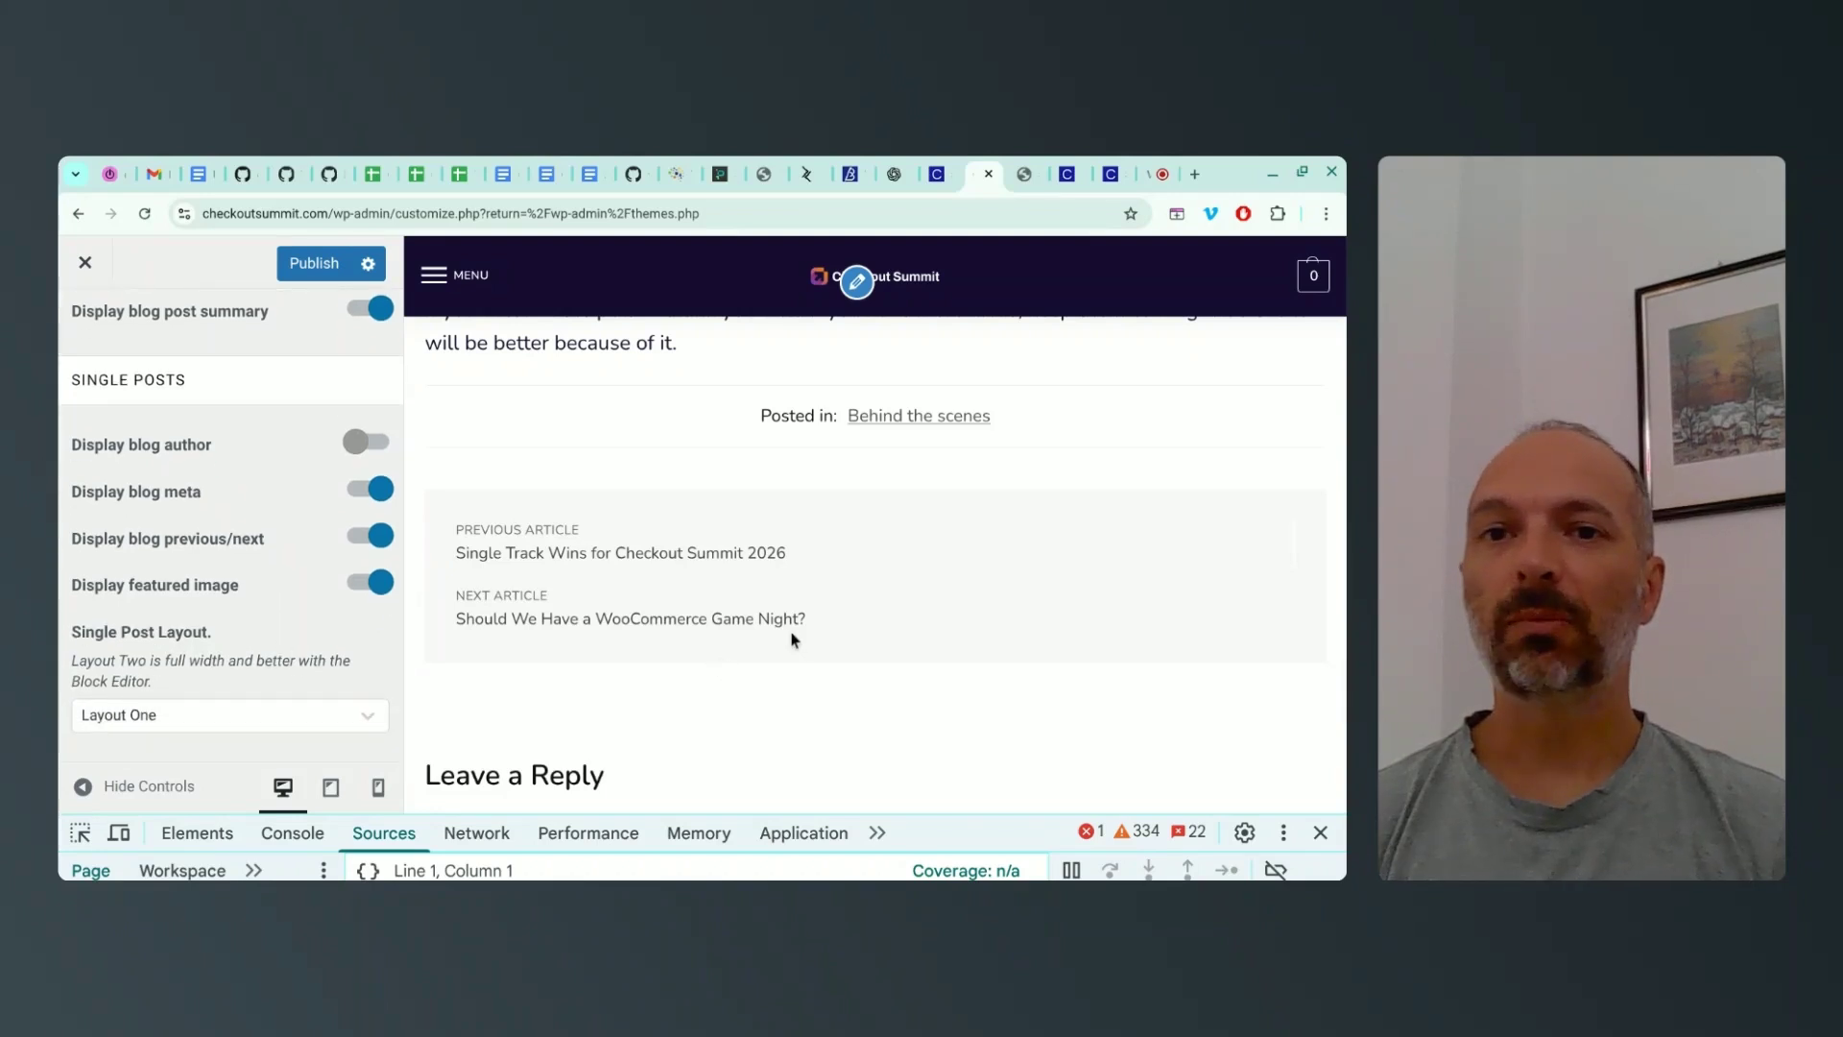
Review the Single Post Layout choices and keep Layout One selected
scroll(786, 634, "up", 4)
left_click(327, 722)
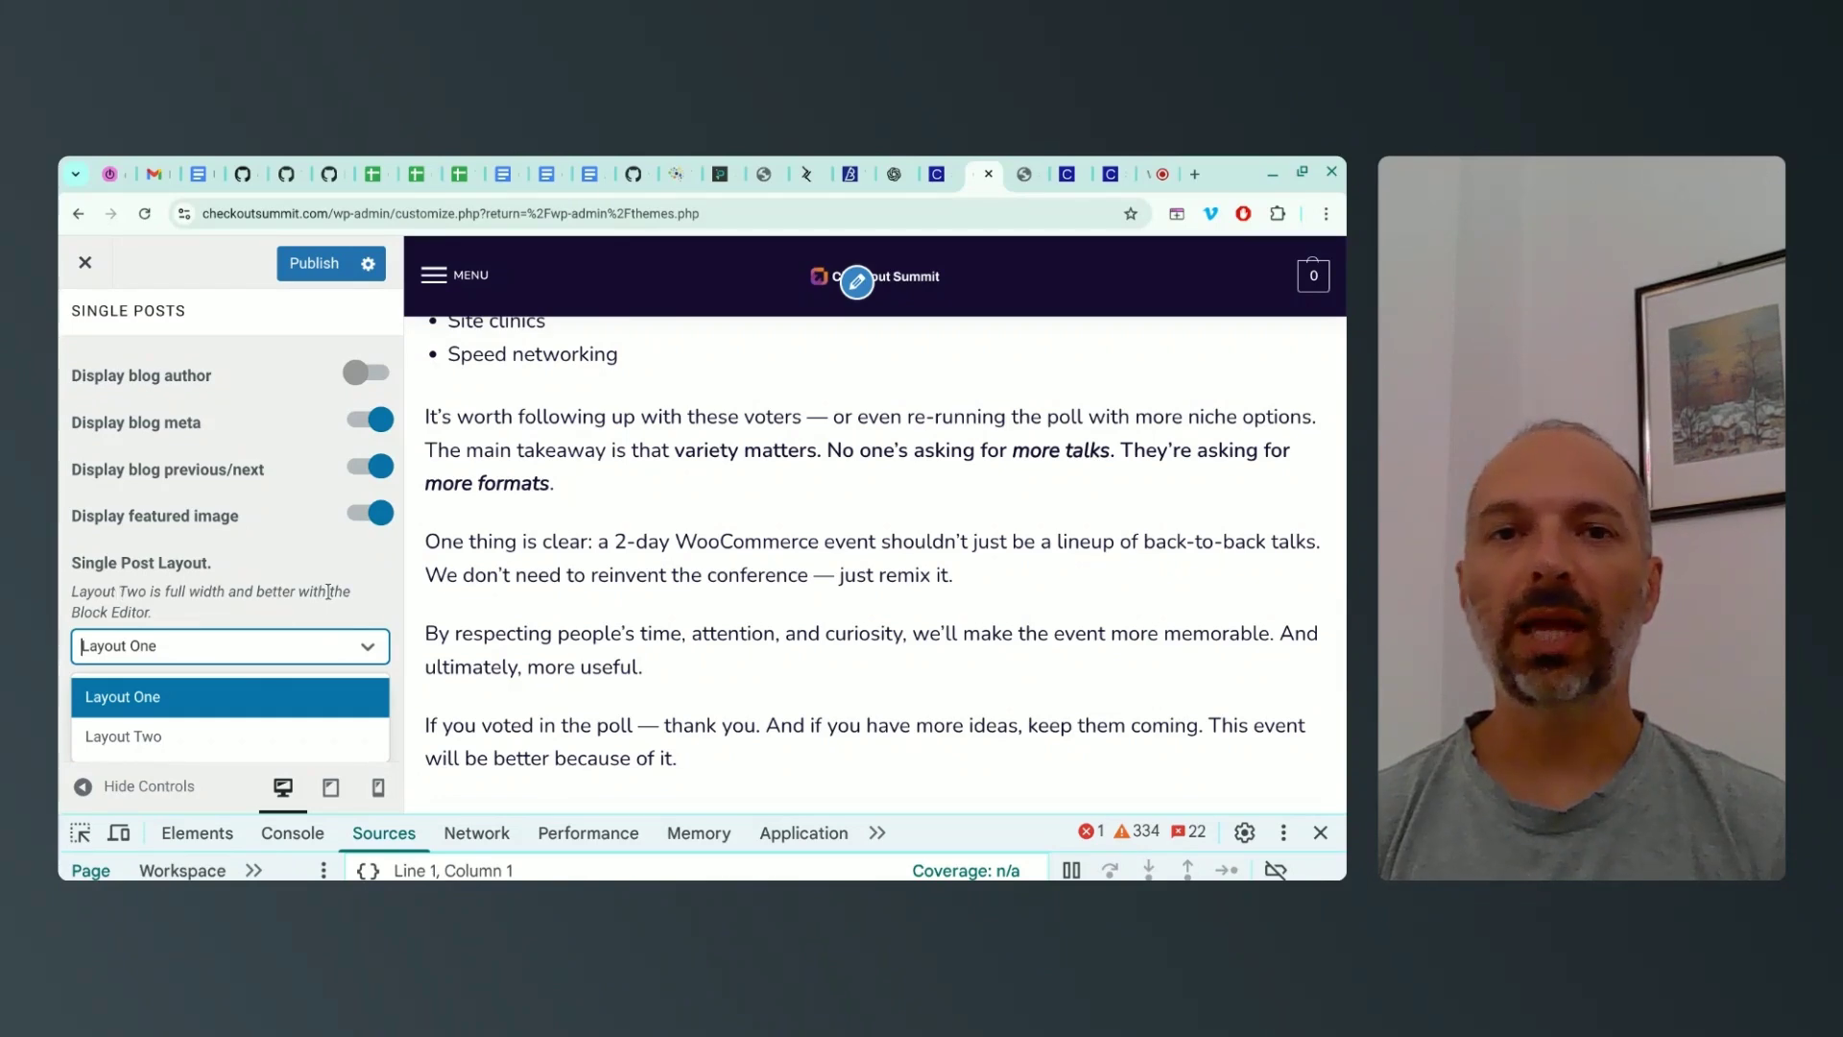
left_click(178, 699)
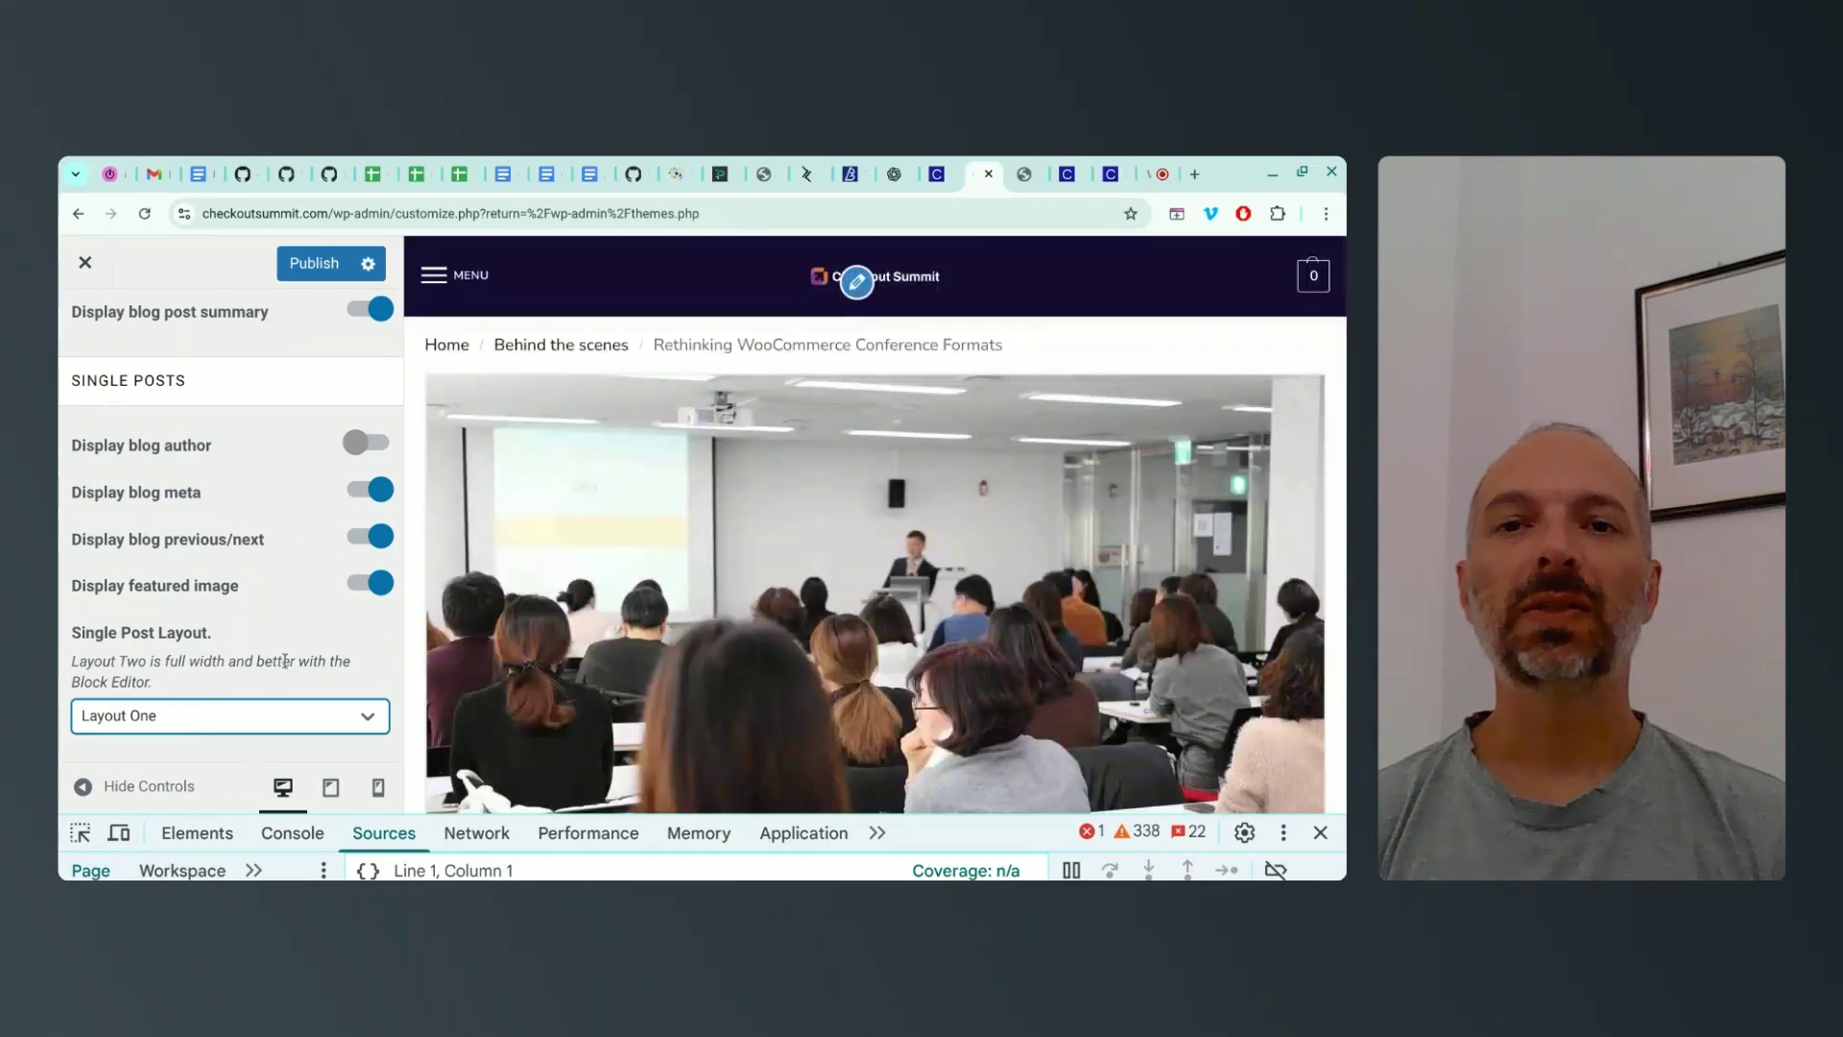
Open the Footer layout settings, examine the article's footer and copyright area in the preview, and return to the Layout sections
scroll(183, 531, "up", 3)
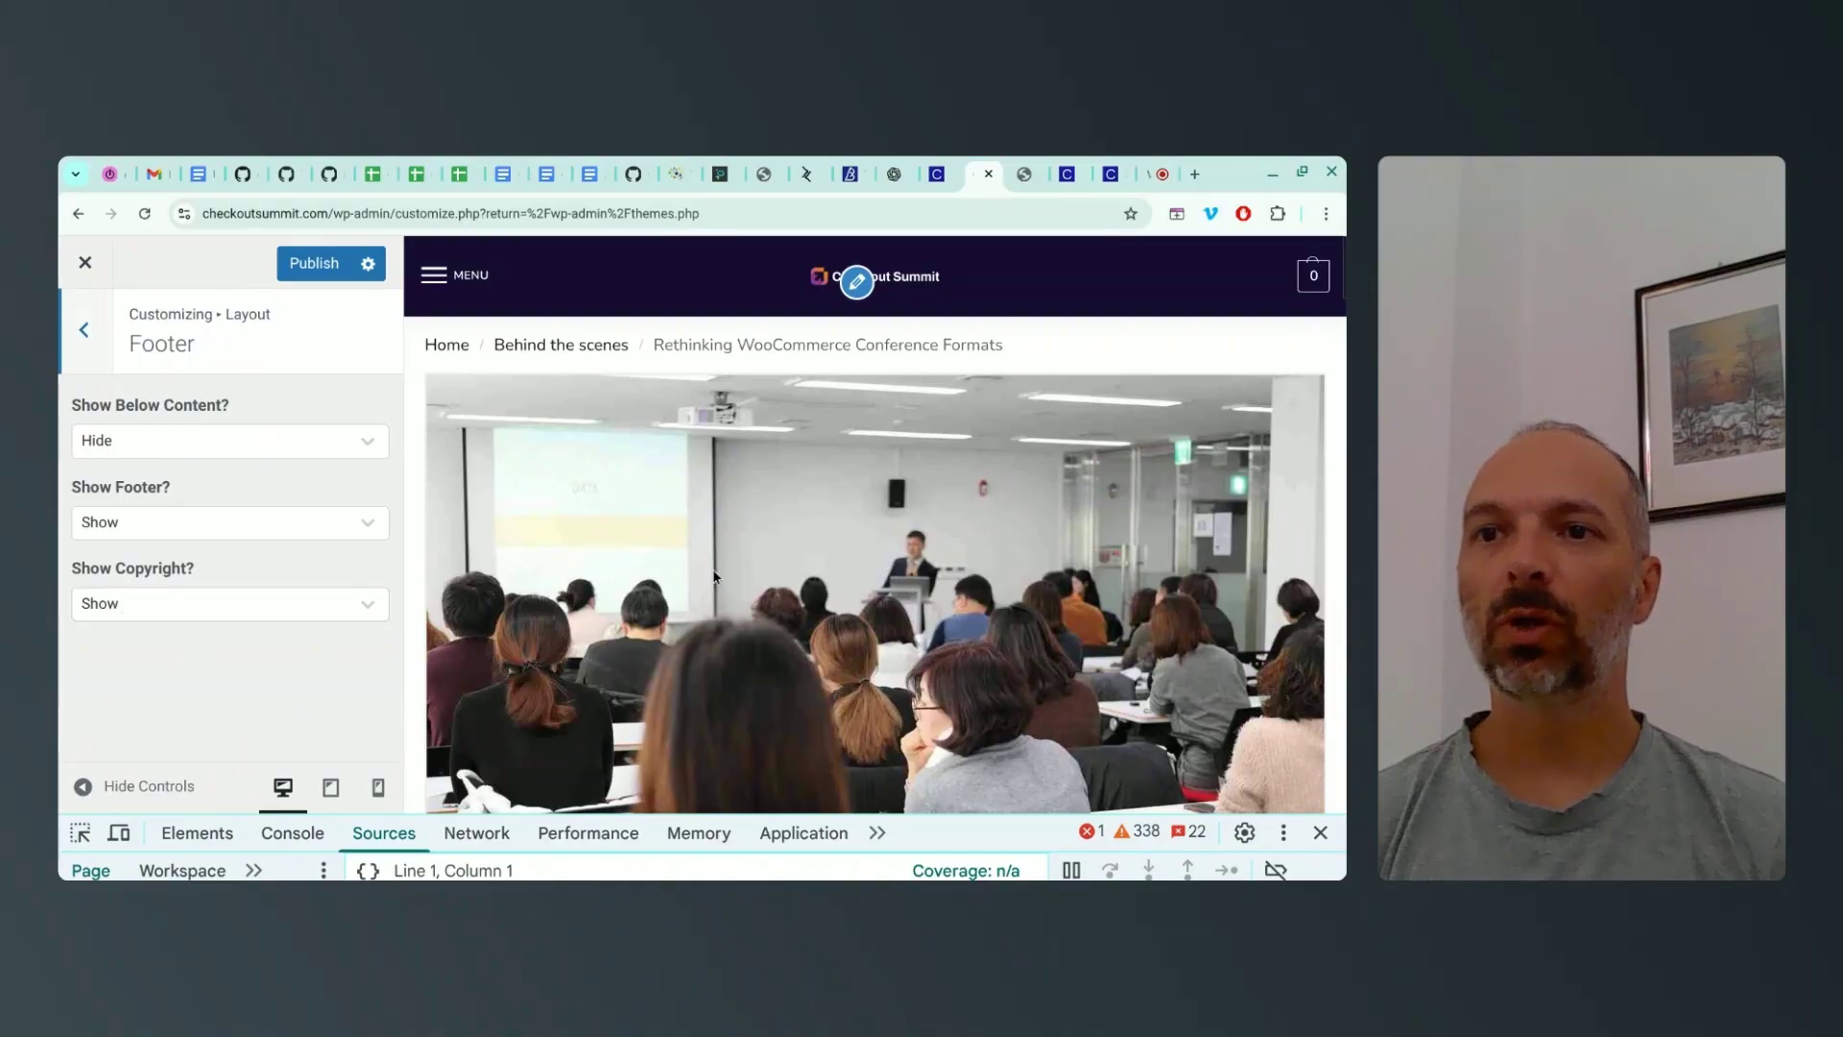
scroll(713, 577, "down", 15)
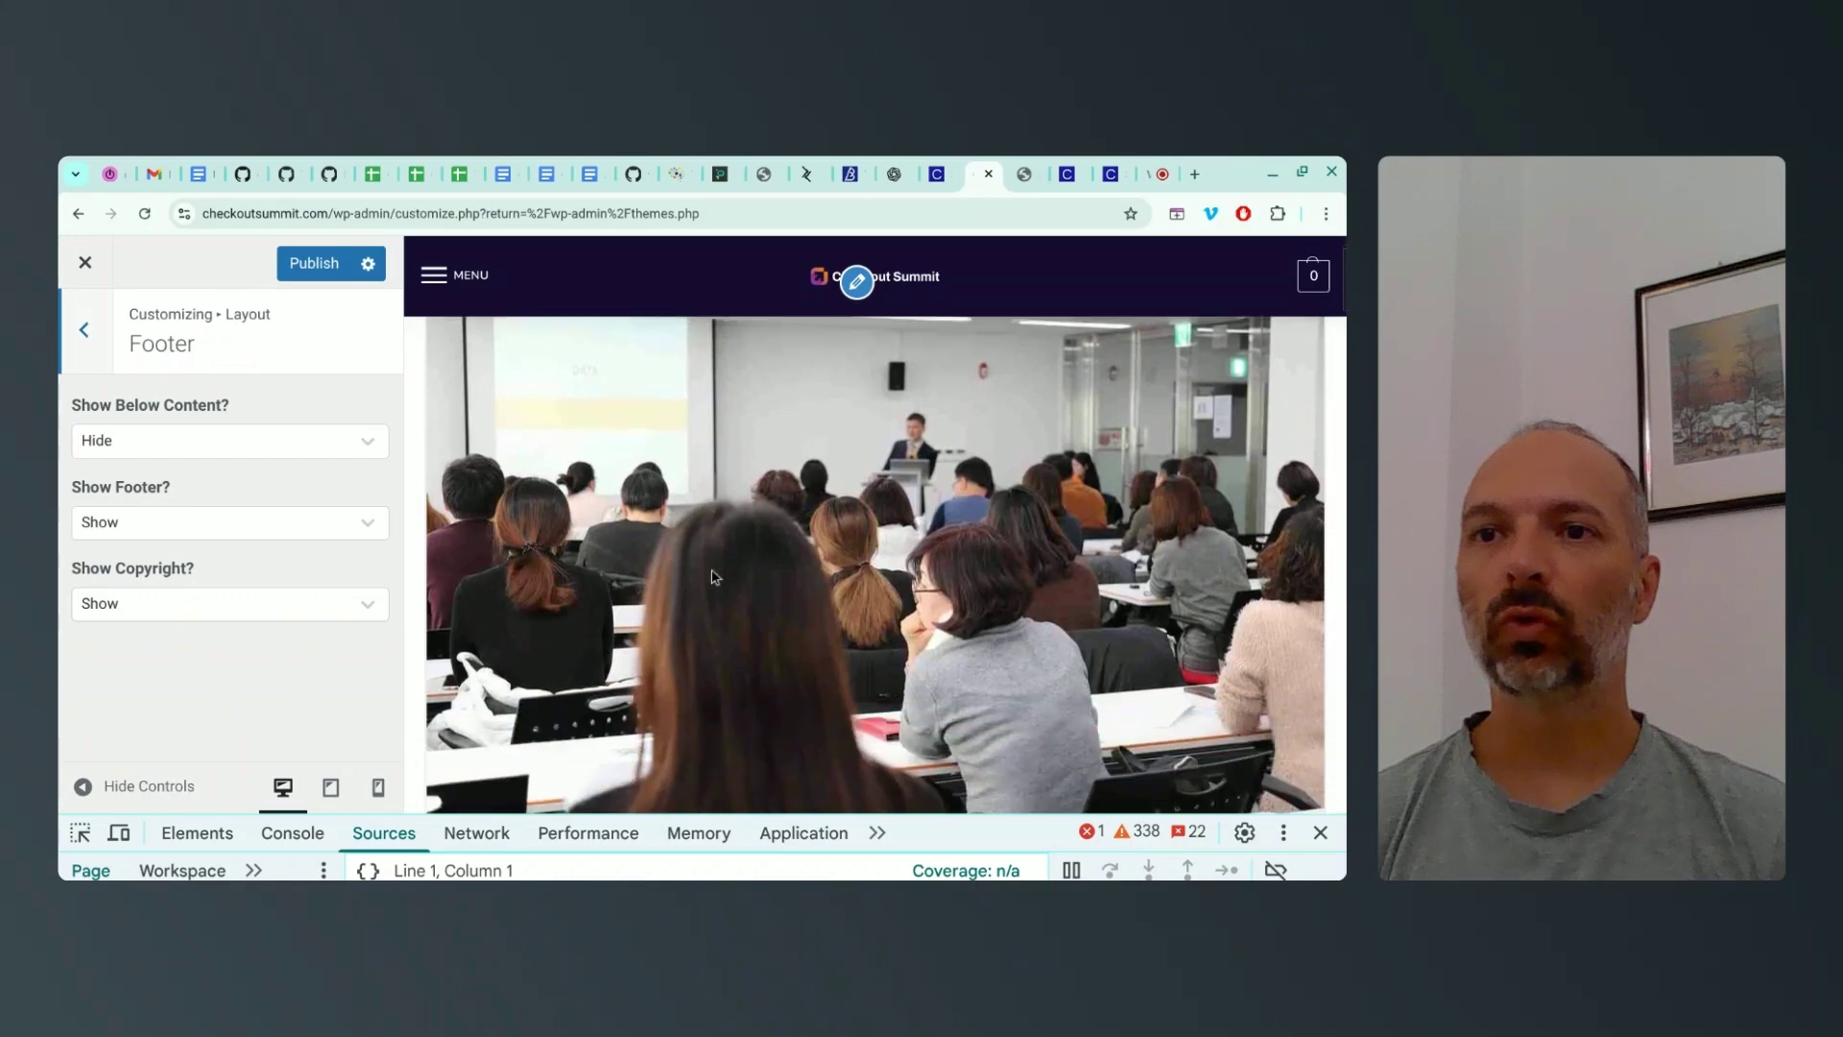
scroll(712, 572, "down", 15)
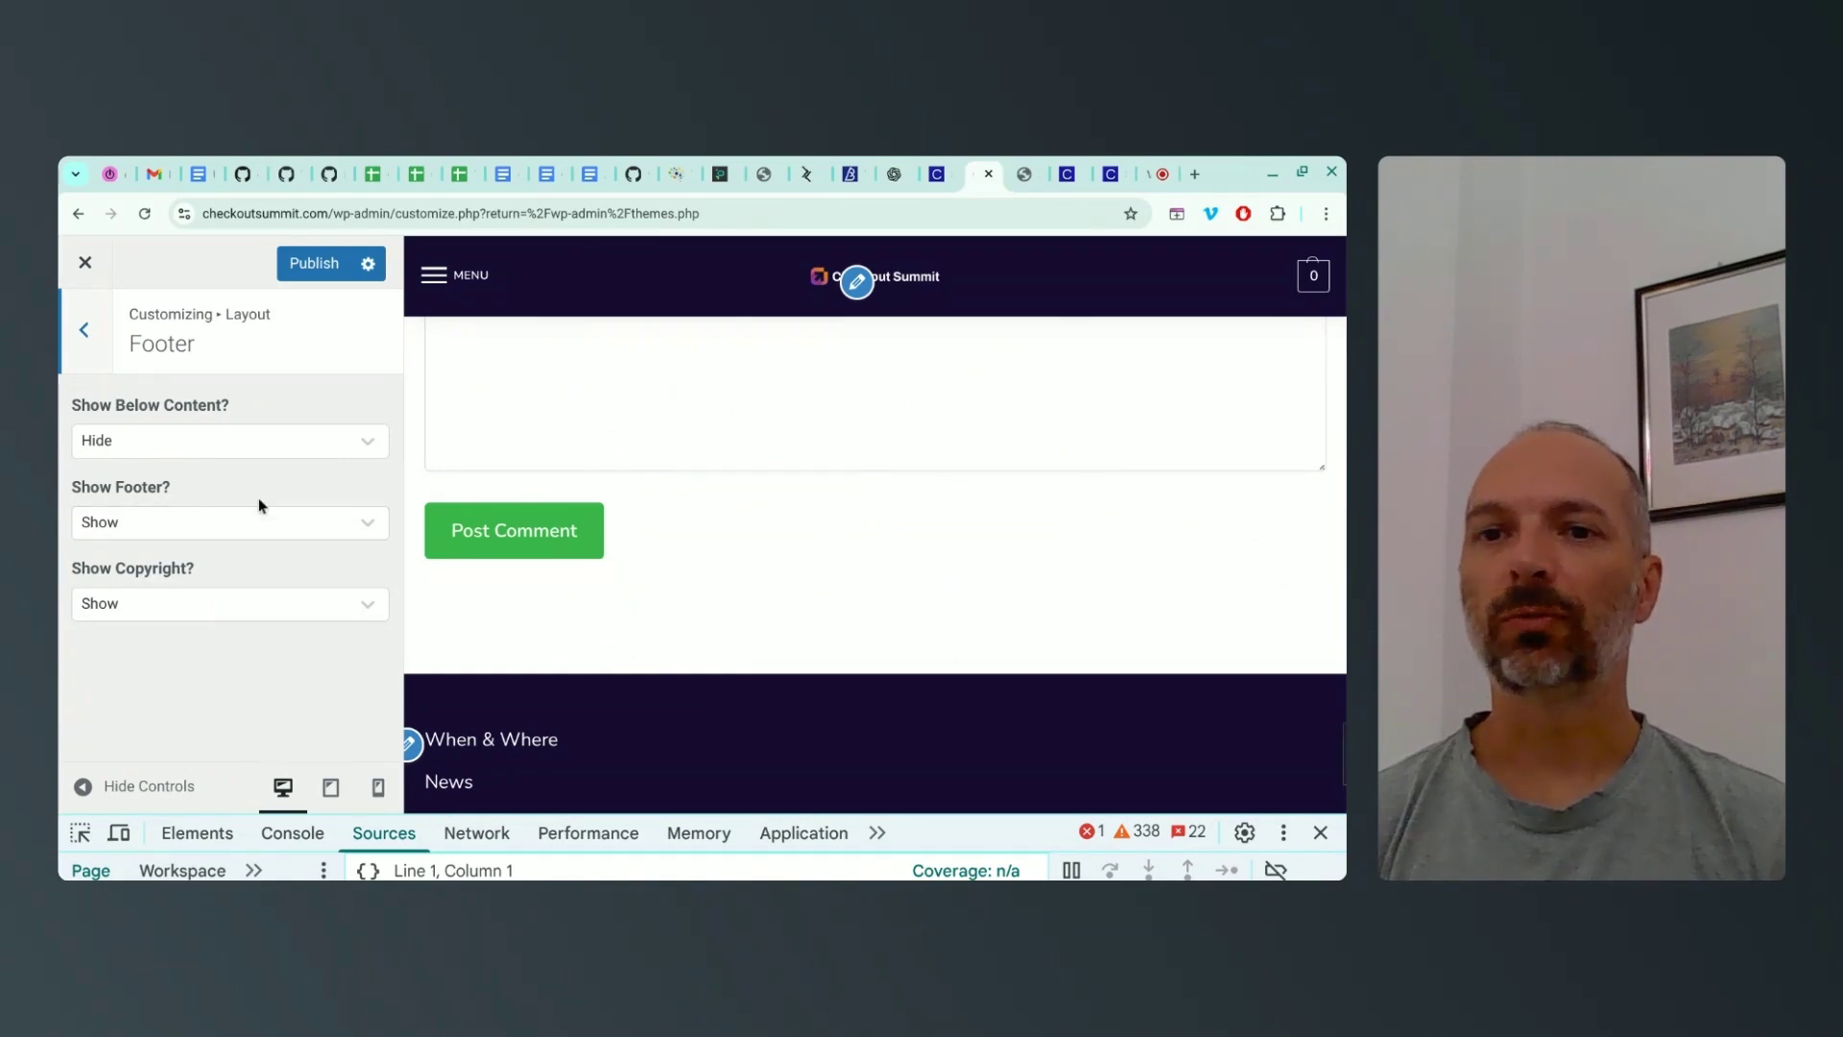
scroll(556, 653, "down", 2)
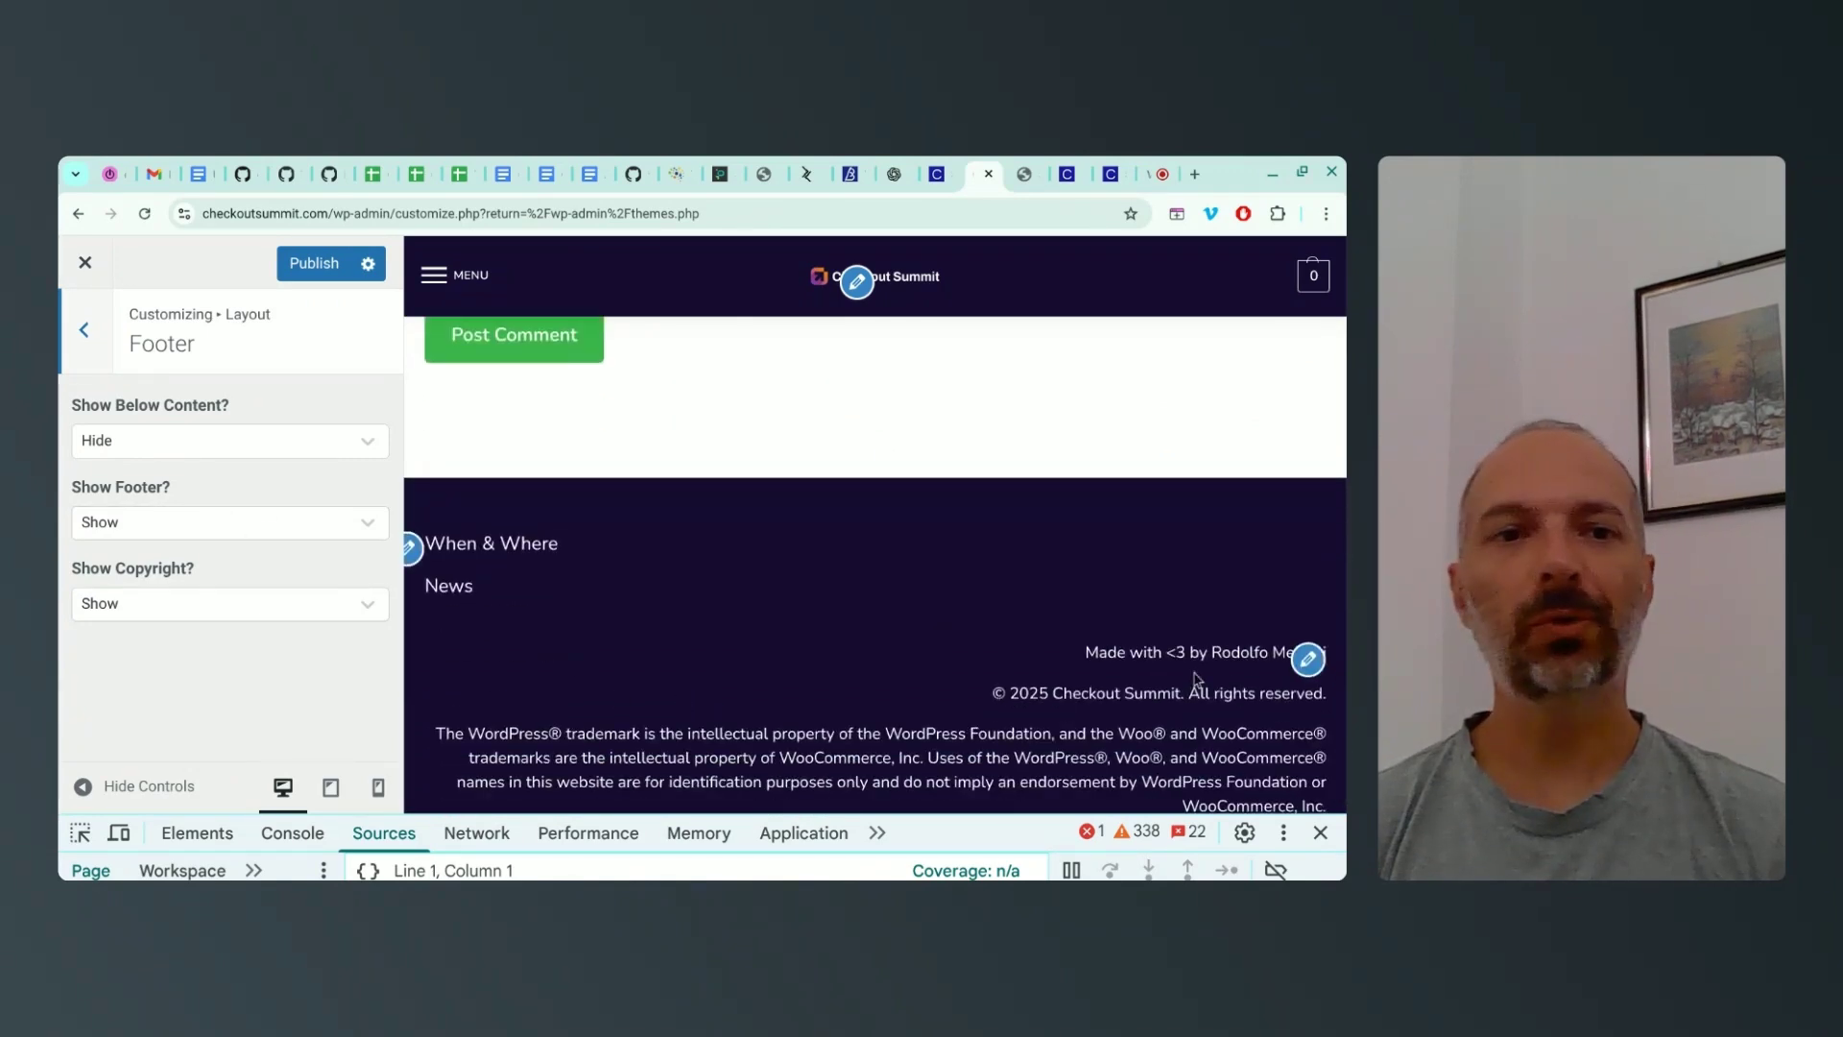
scroll(1159, 687, "down", 1)
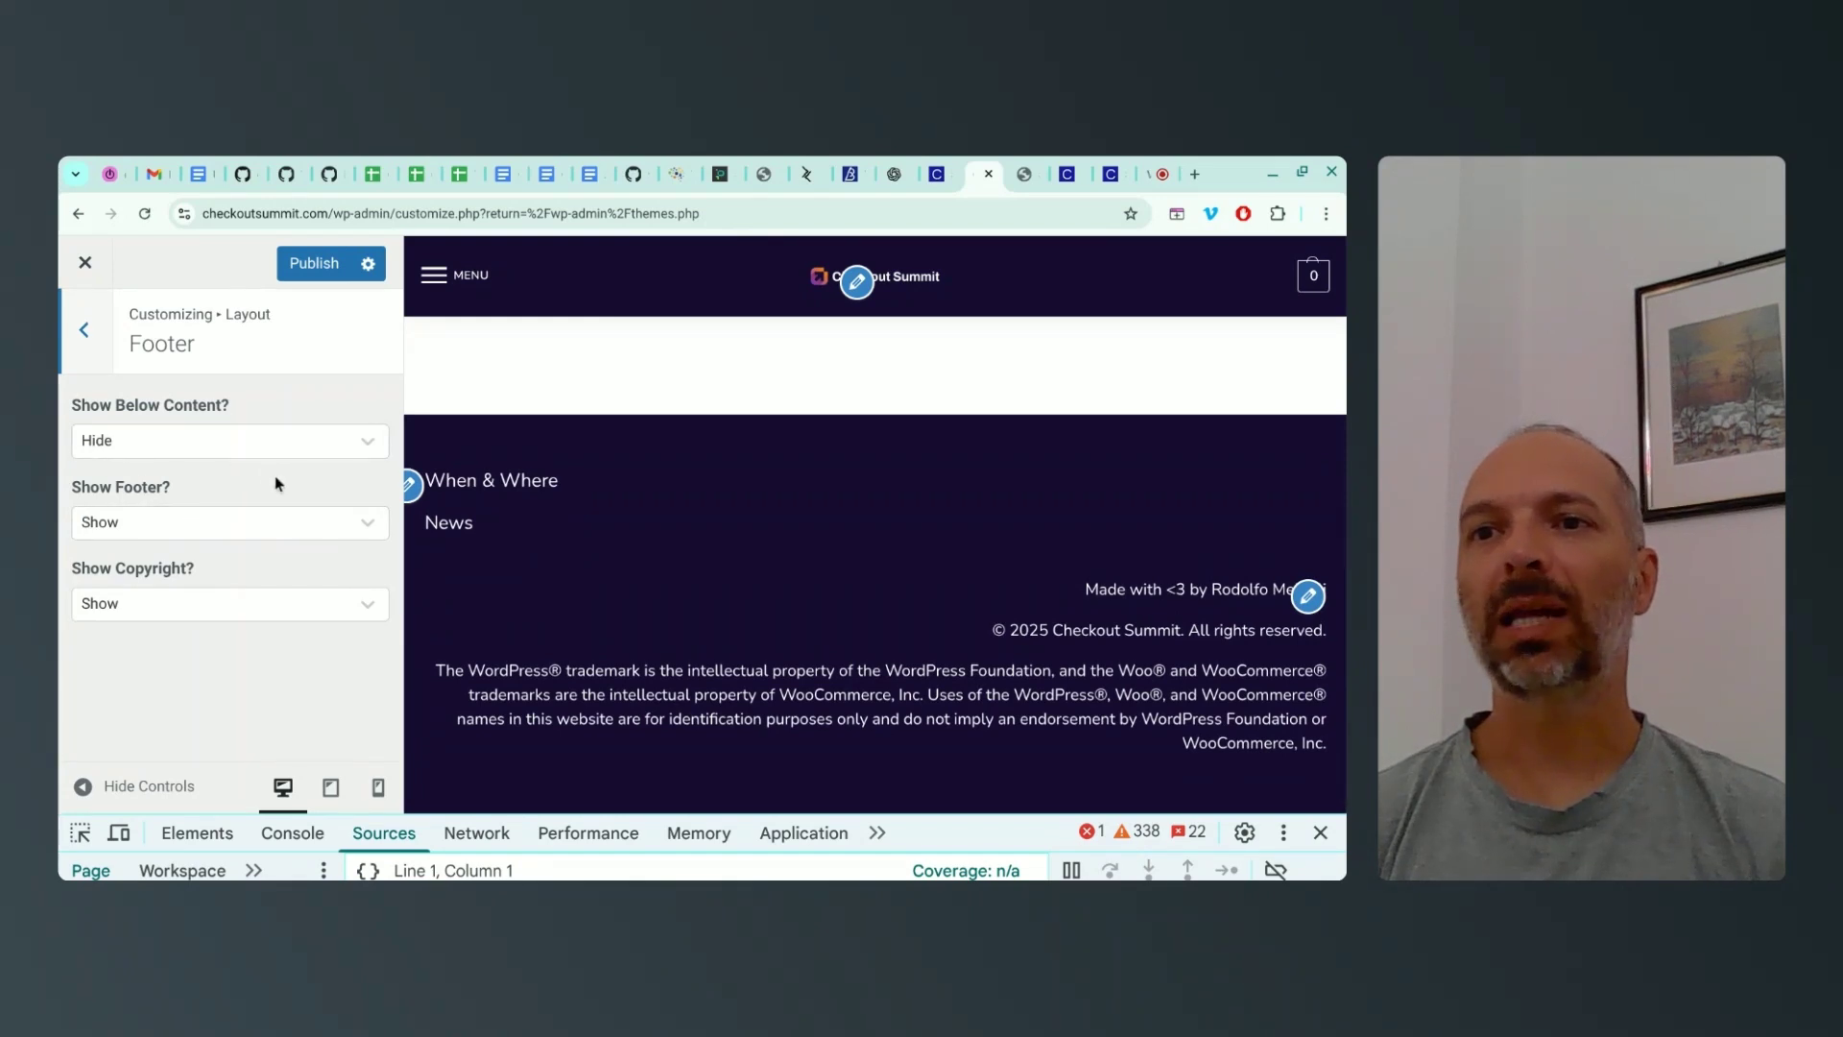
scroll(724, 477, "up", 3)
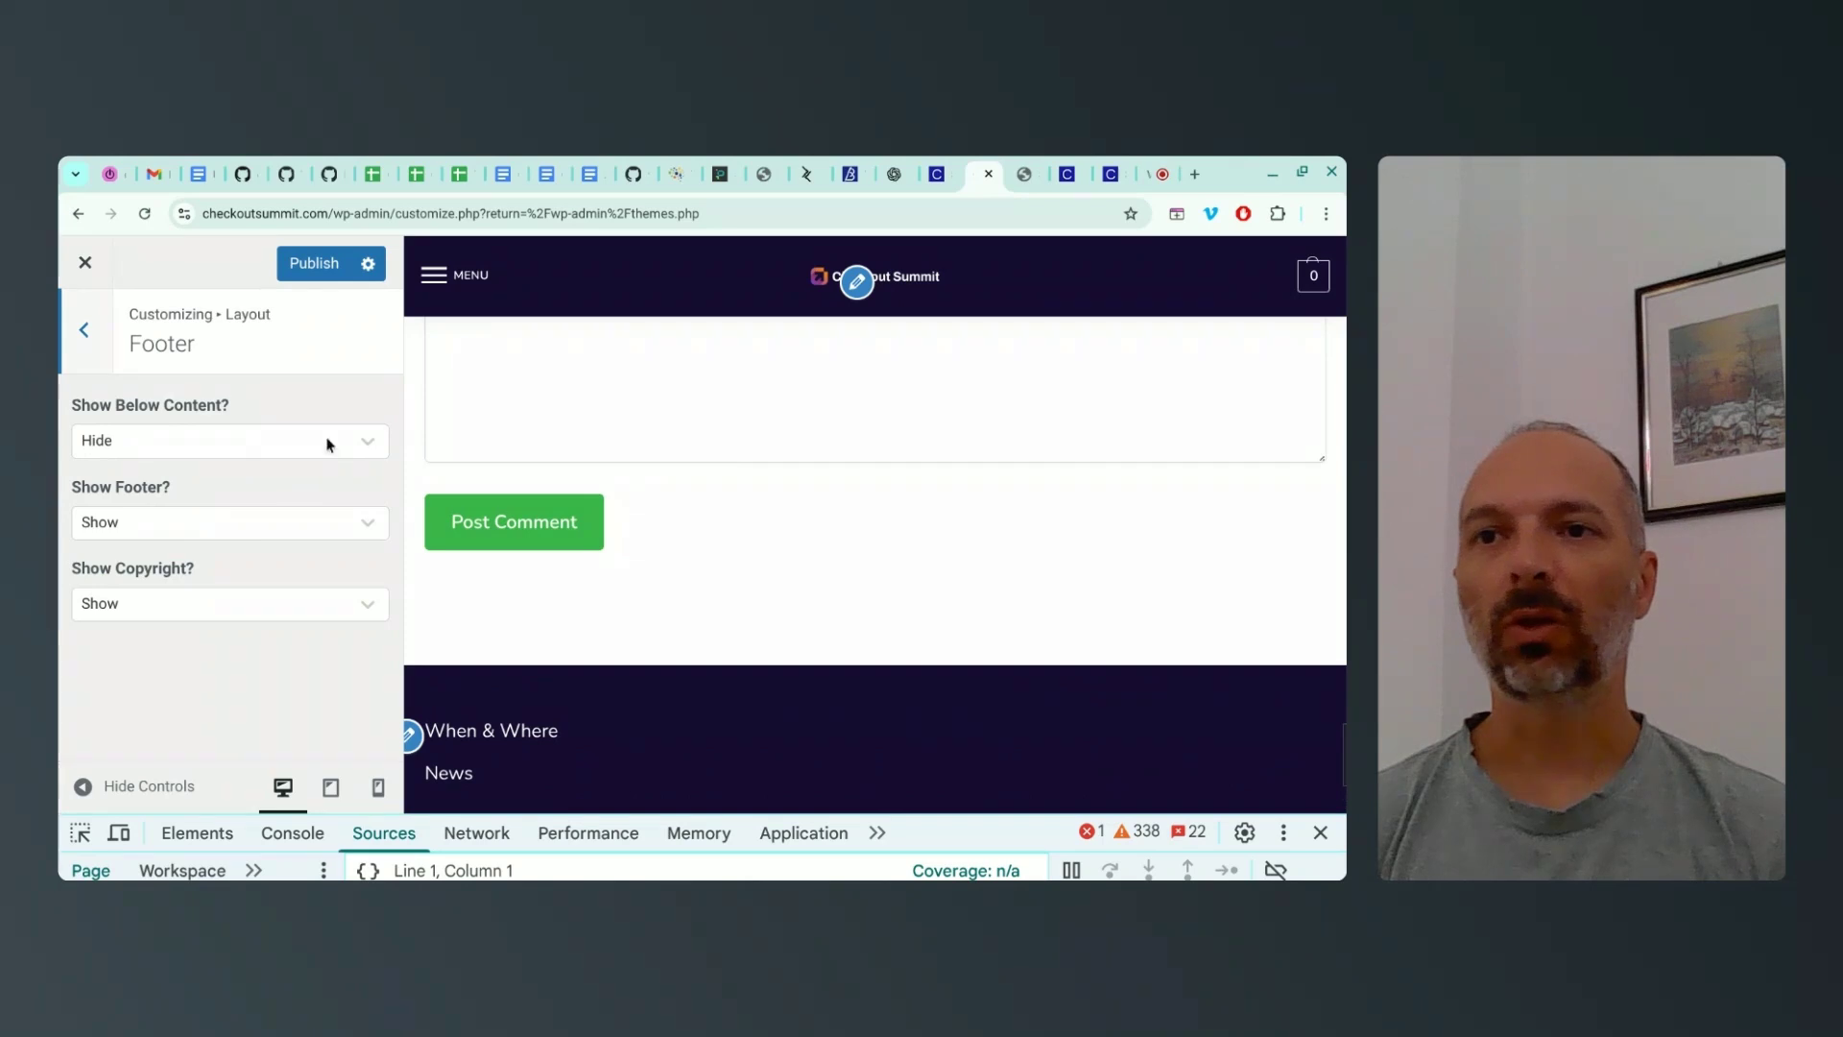
left_click(80, 336)
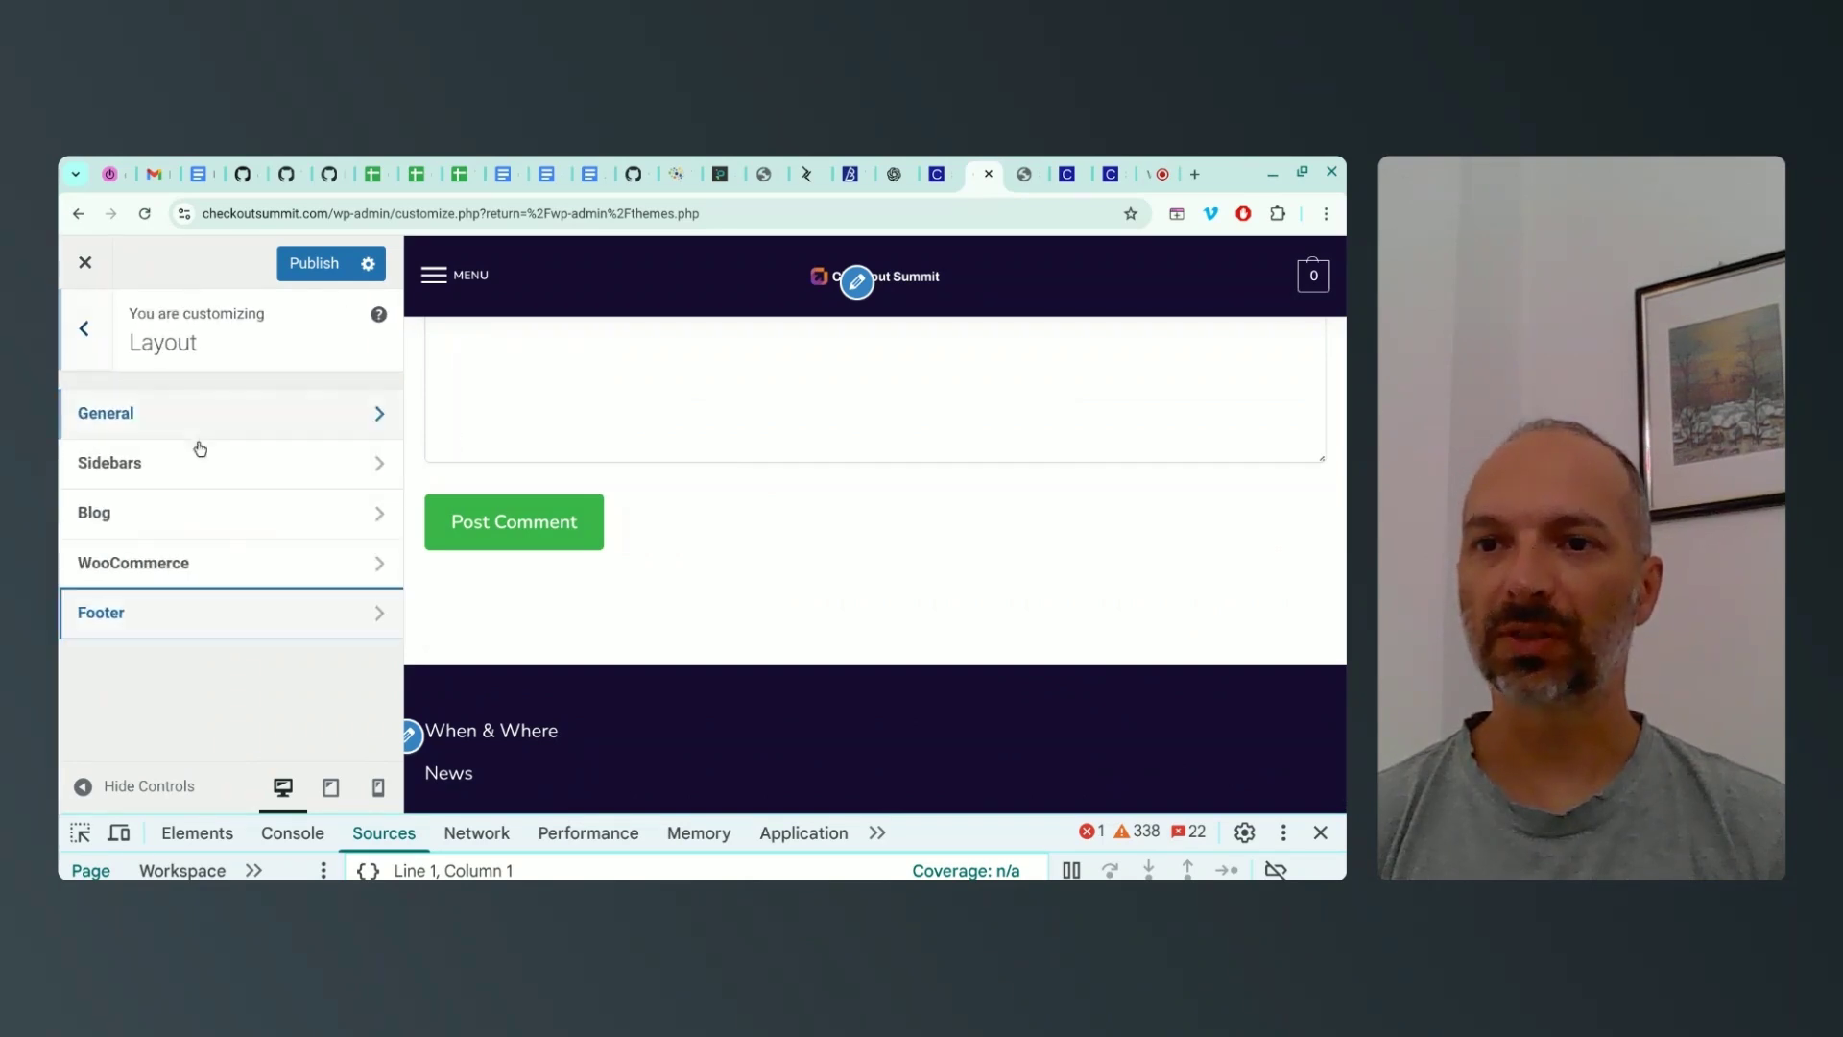
Leave the Layout sections, review the Menus settings and menu locations, and return to the main customizer sections
left_click(83, 331)
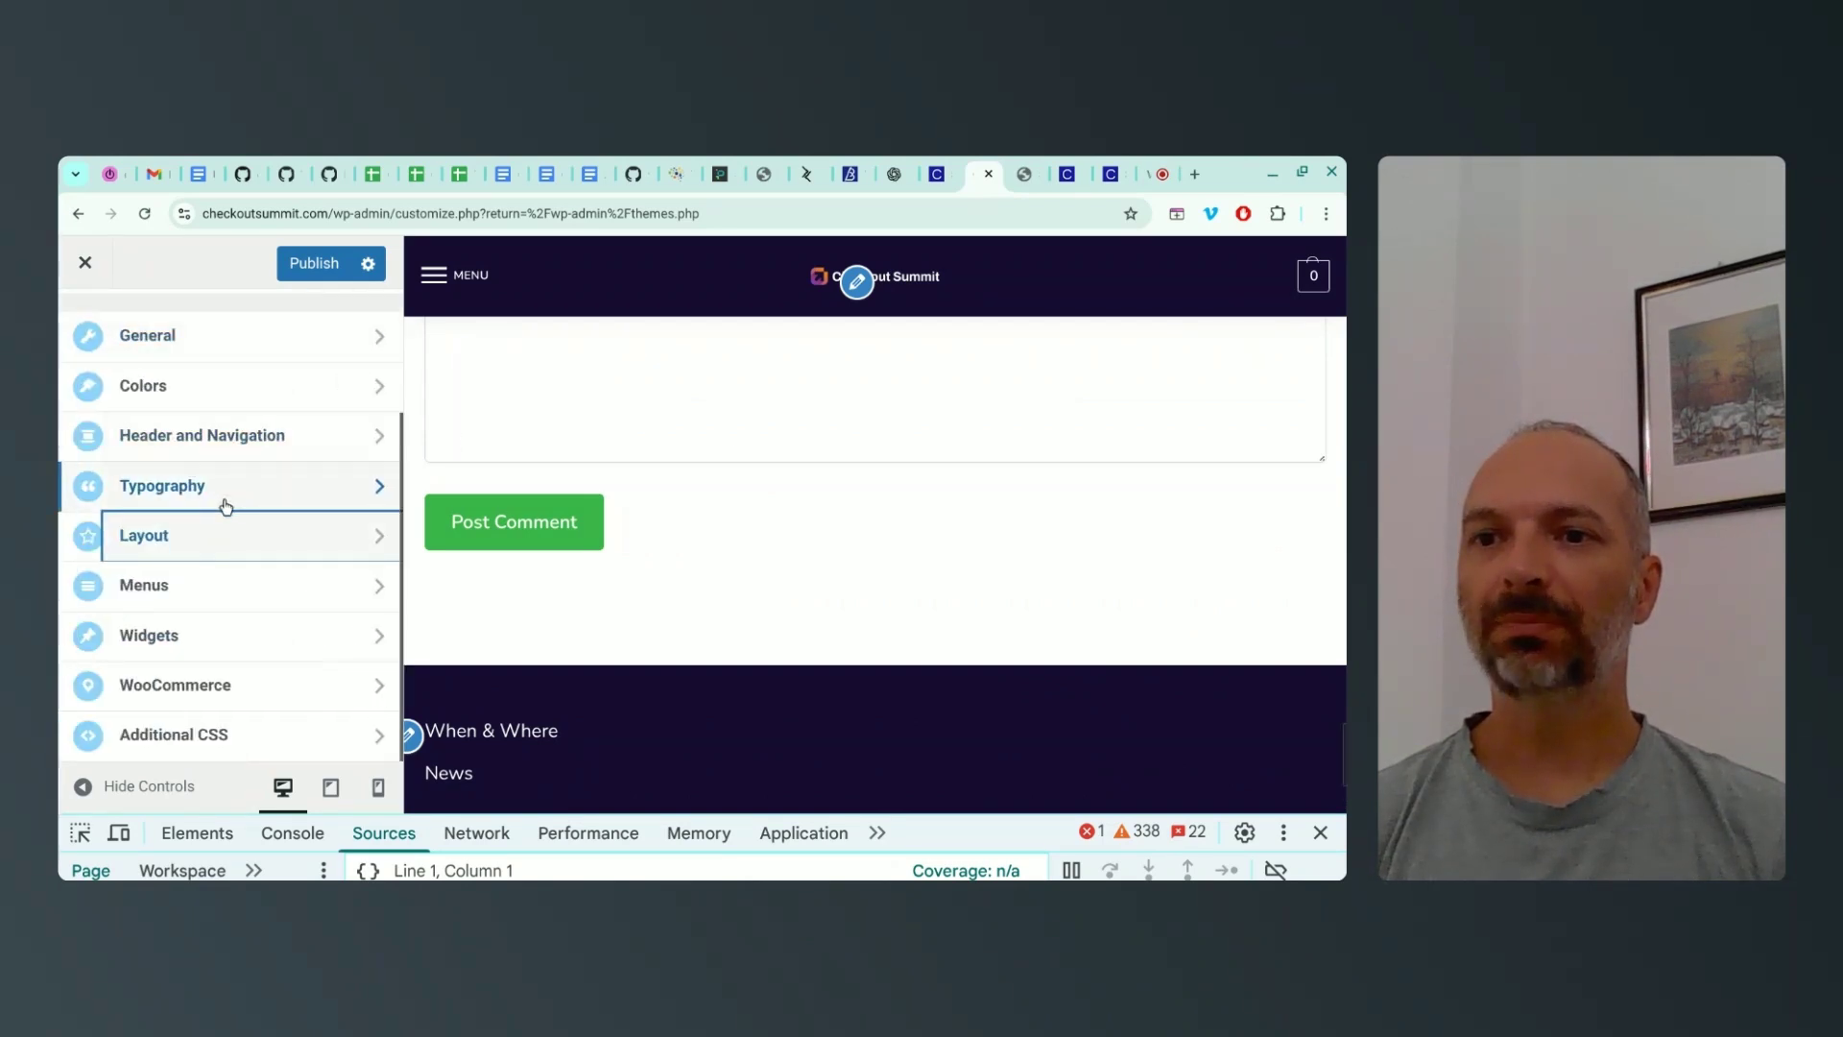
left_click(190, 588)
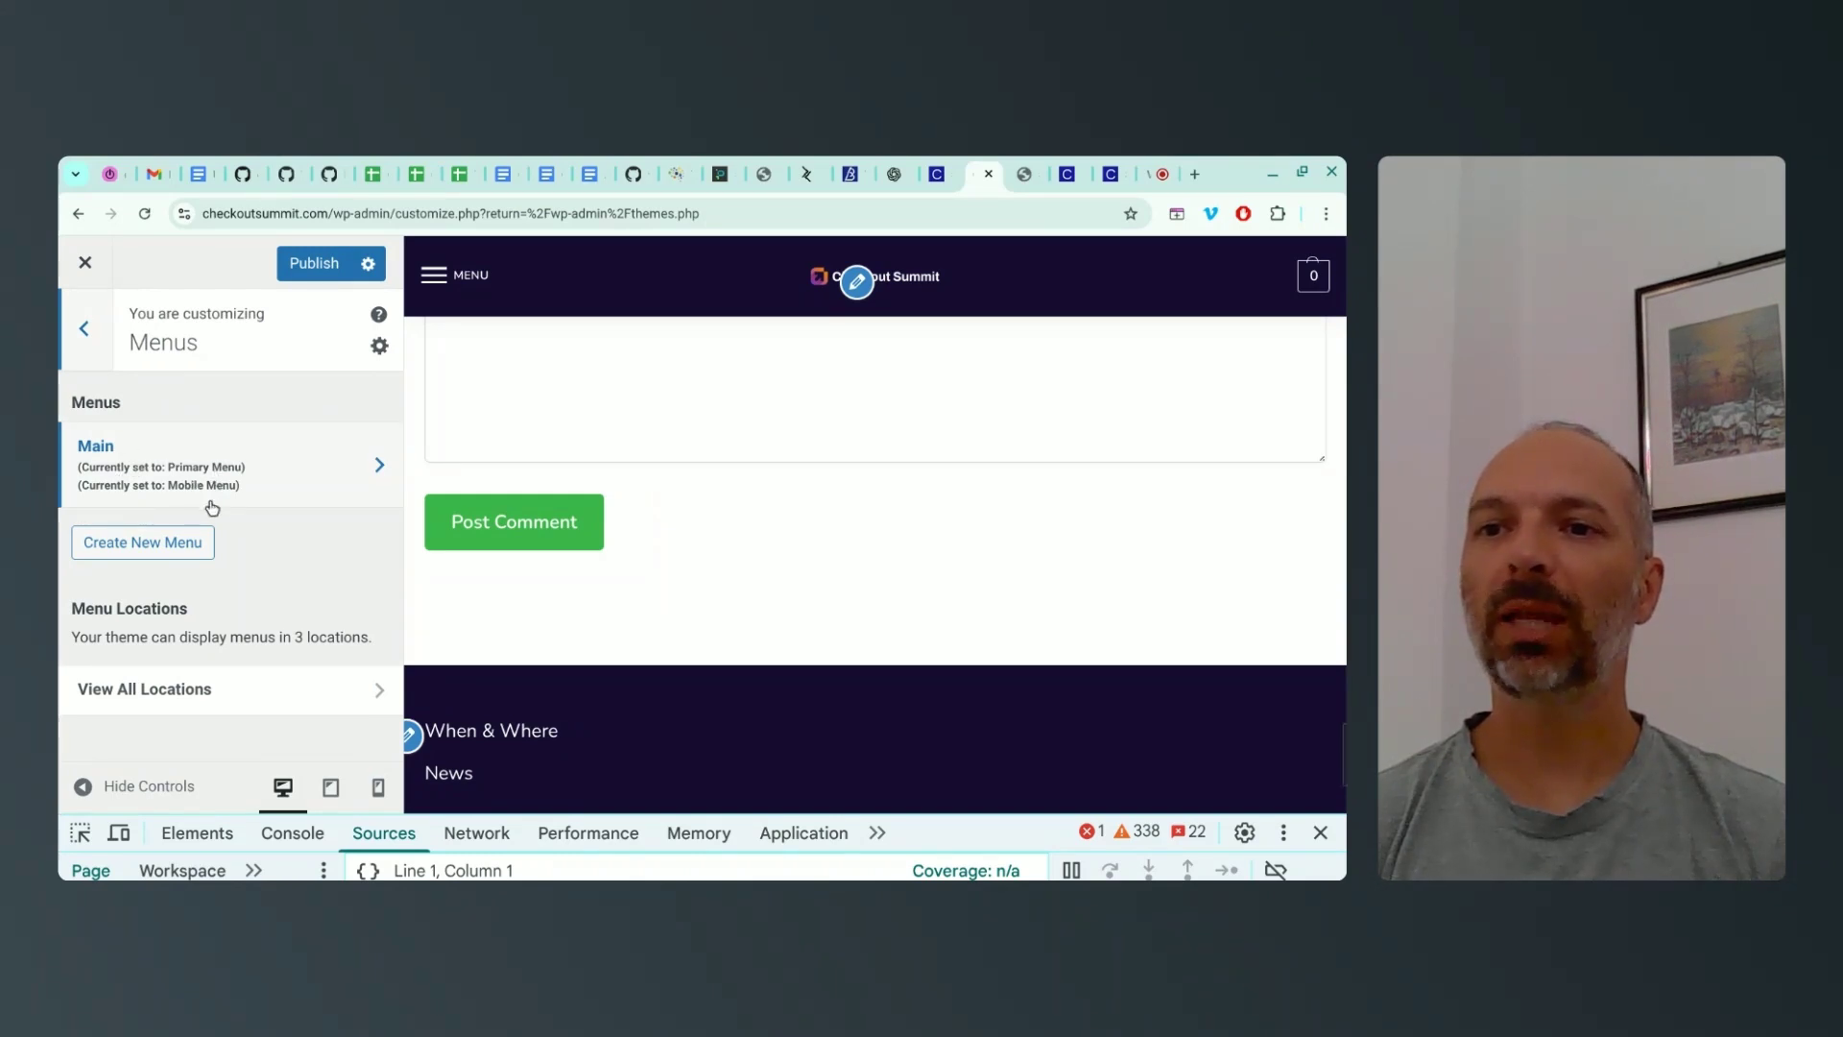
left_click(84, 328)
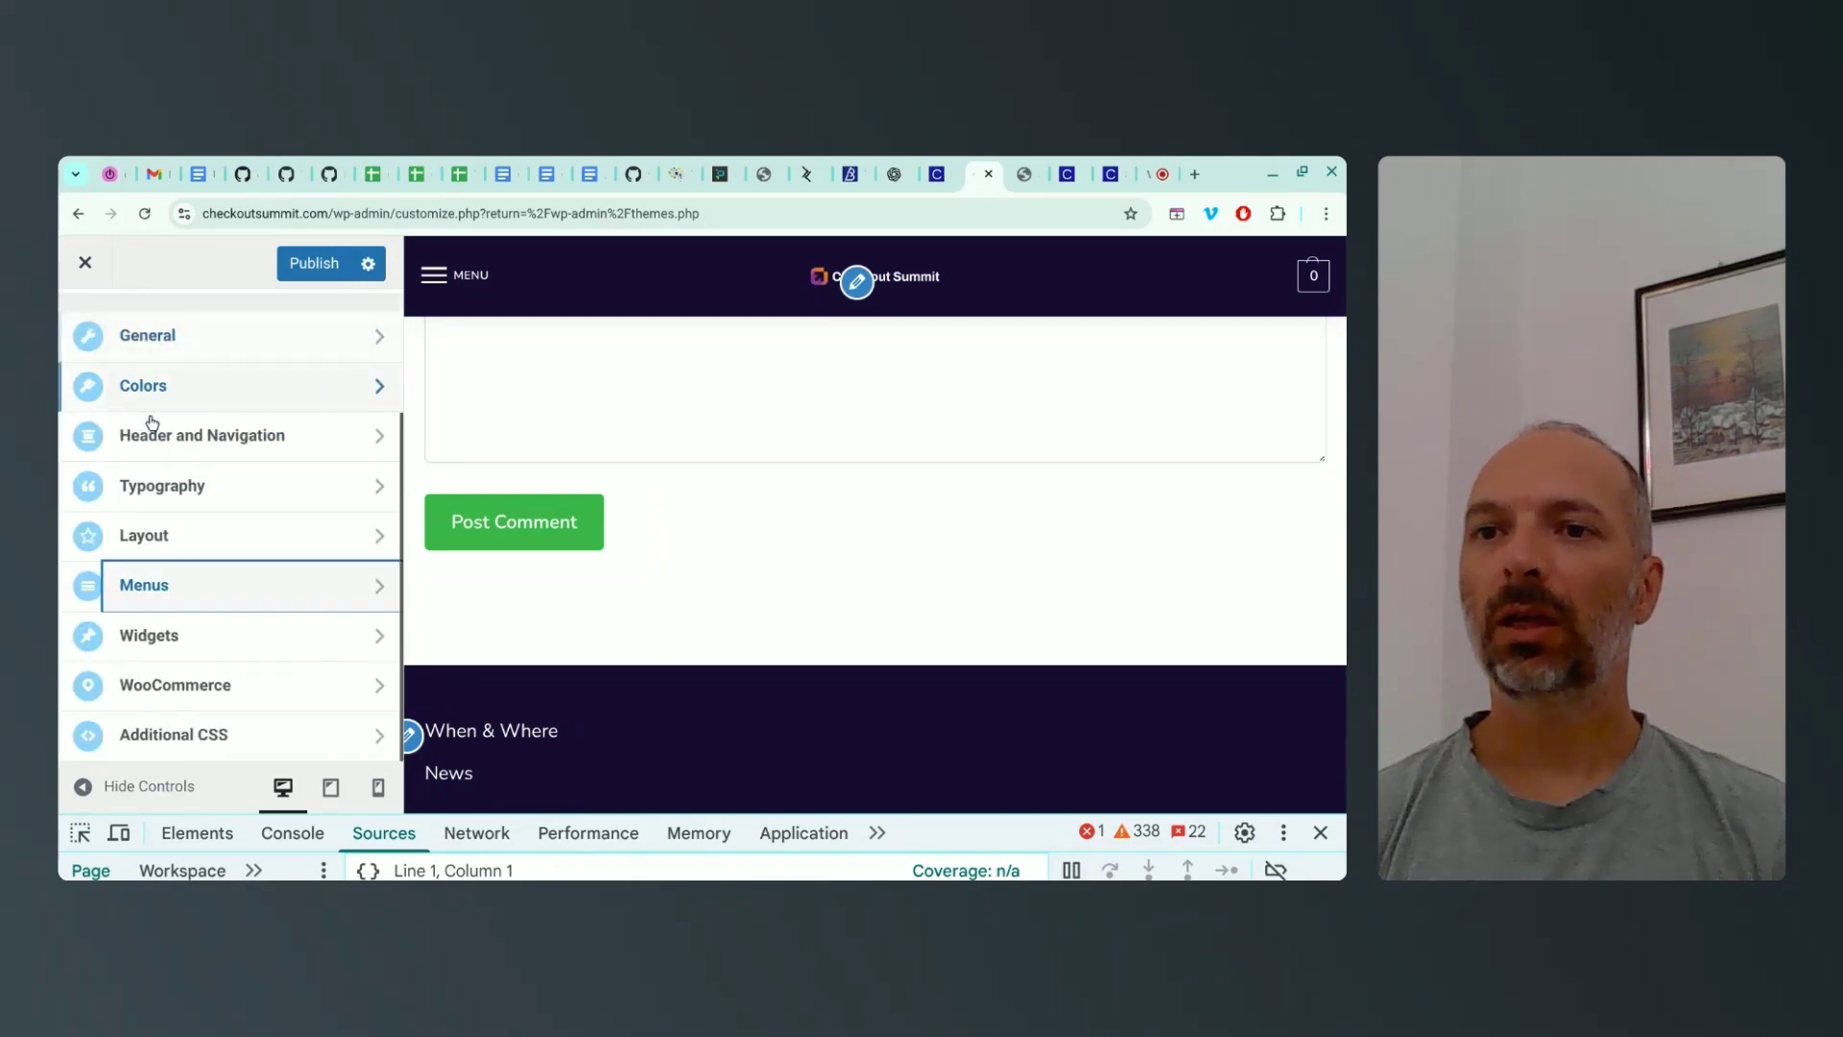
Review the theme's widget areas and the widgets in the Footer area, and return to the widget area list
left_click(181, 633)
scroll(216, 566, "down", 1)
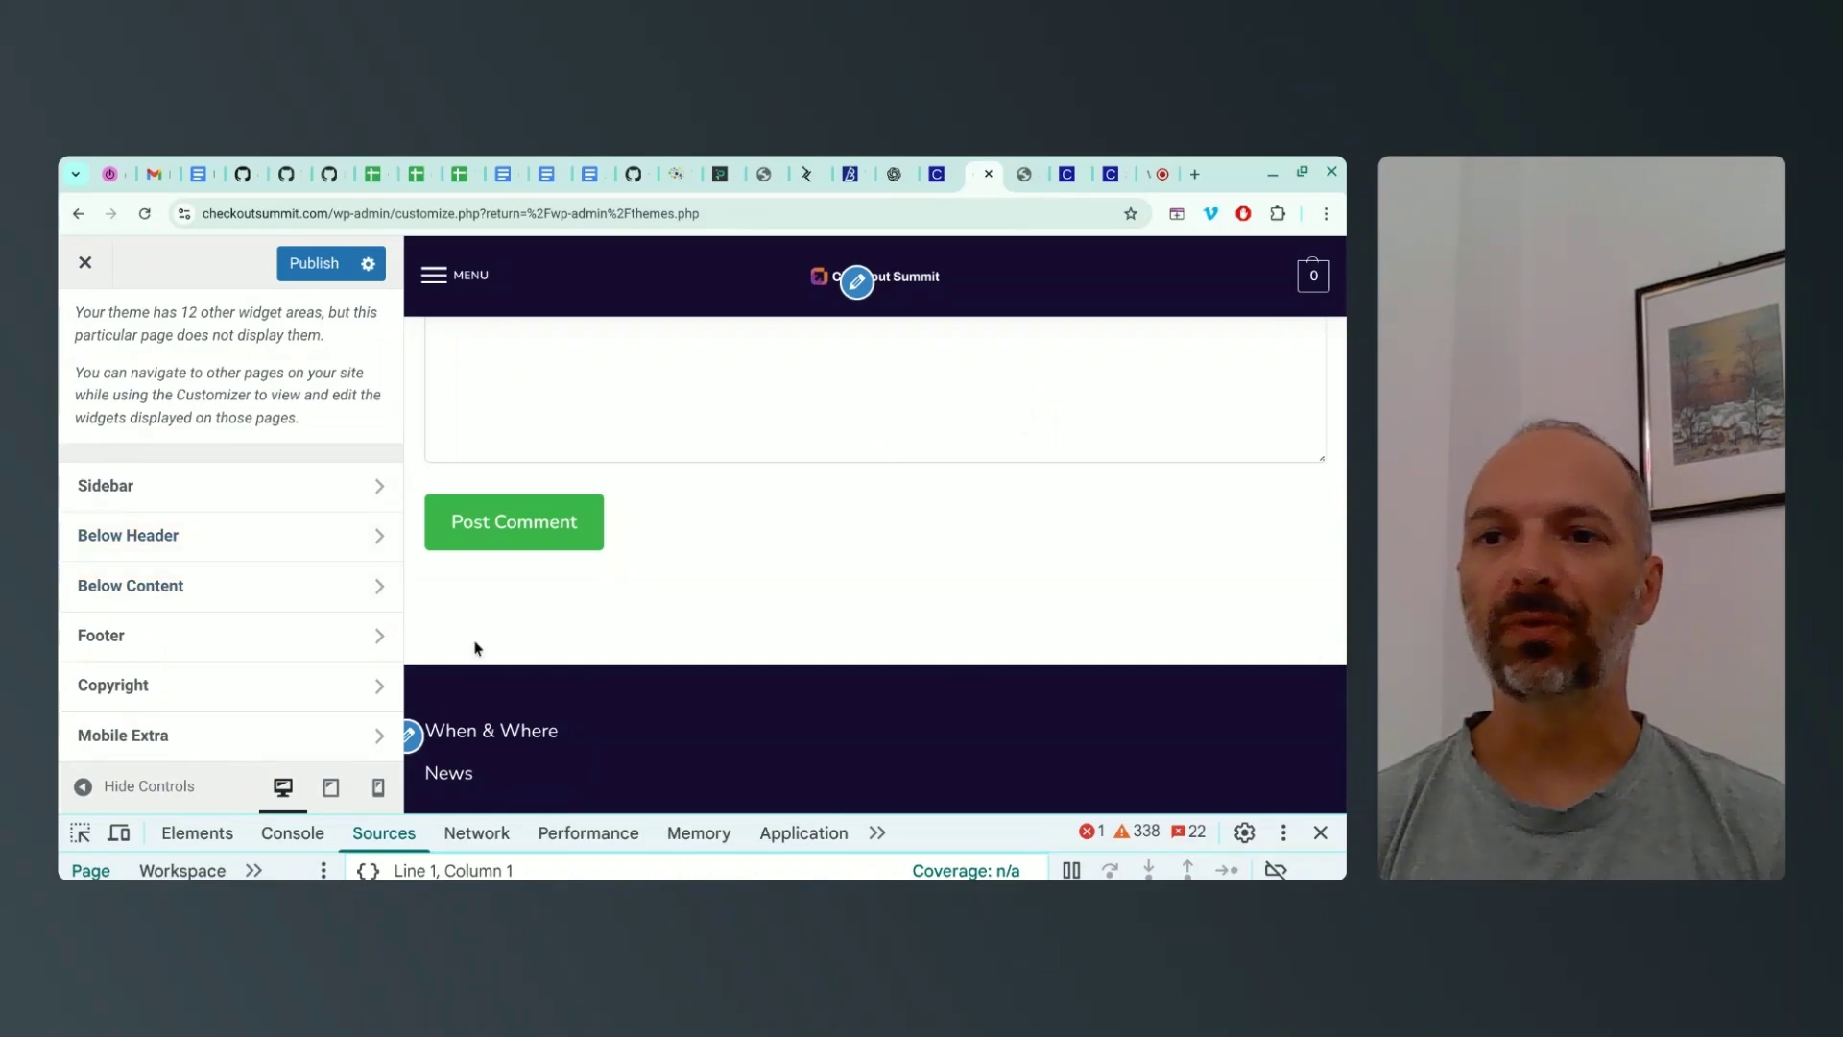
left_click(222, 637)
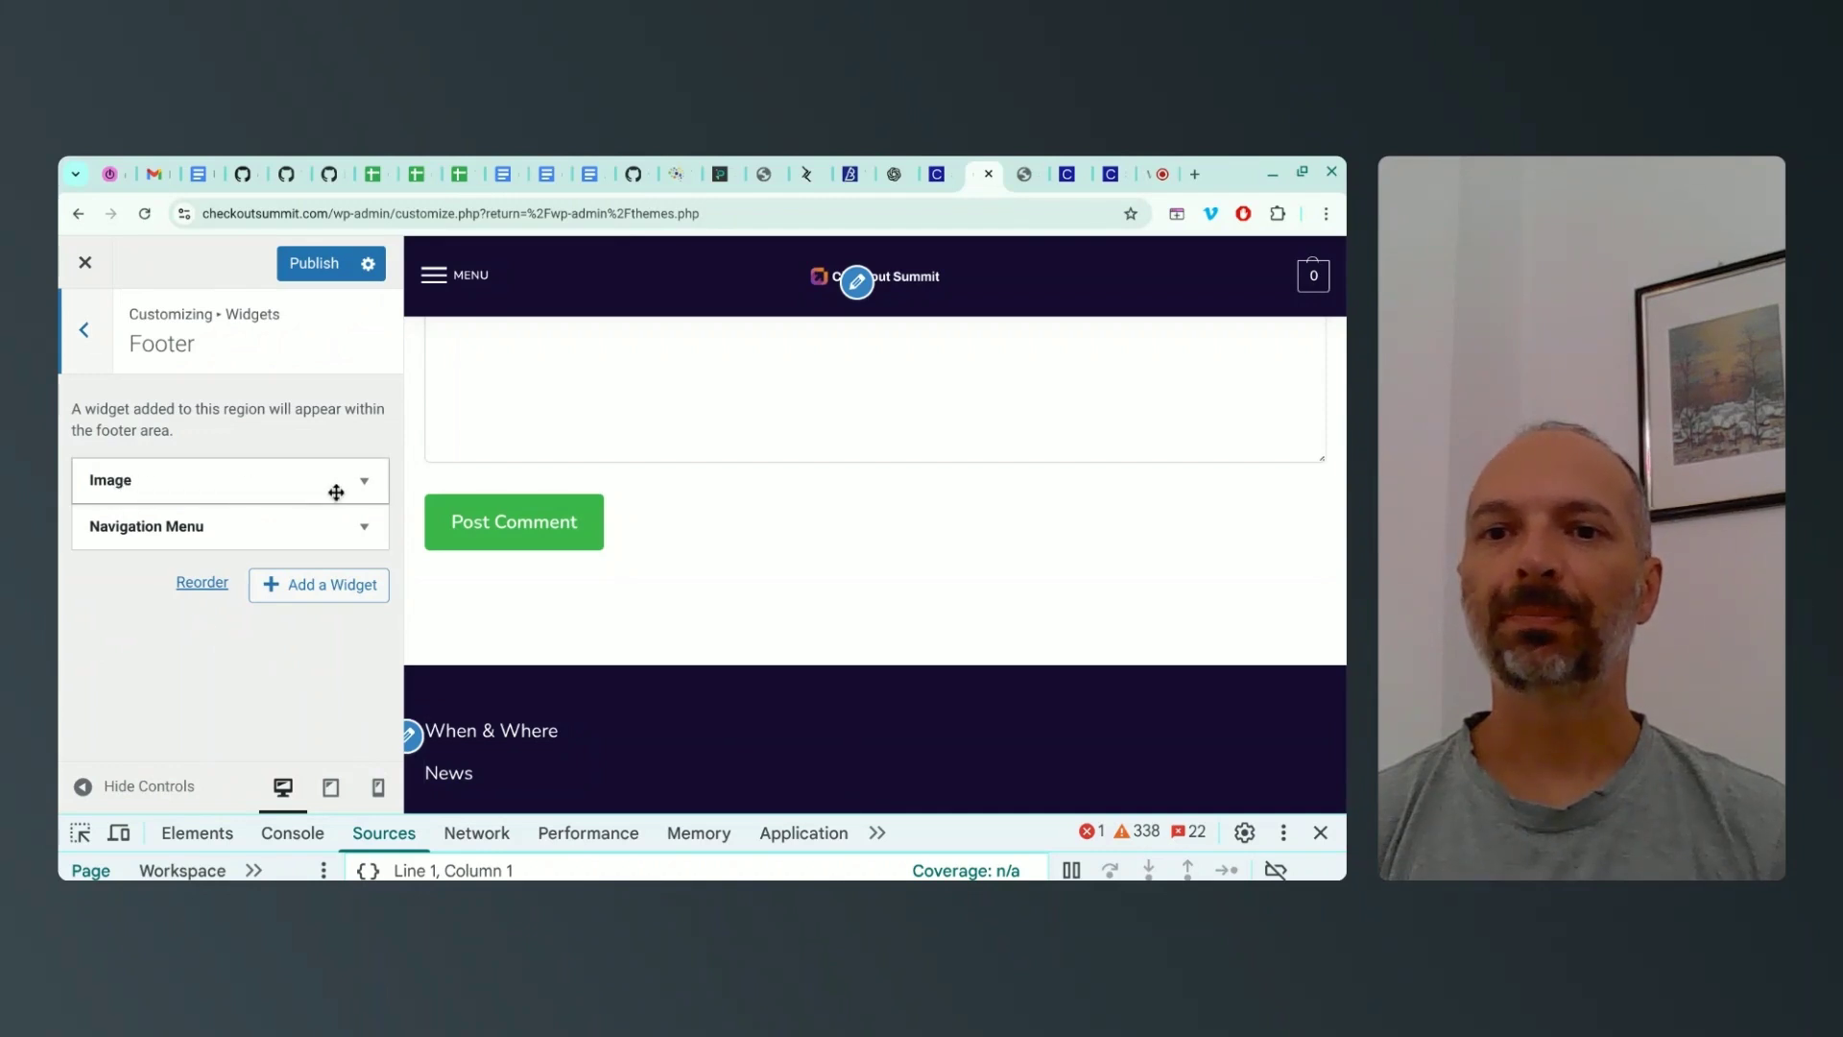
left_click(84, 329)
scroll(221, 543, "down", 1)
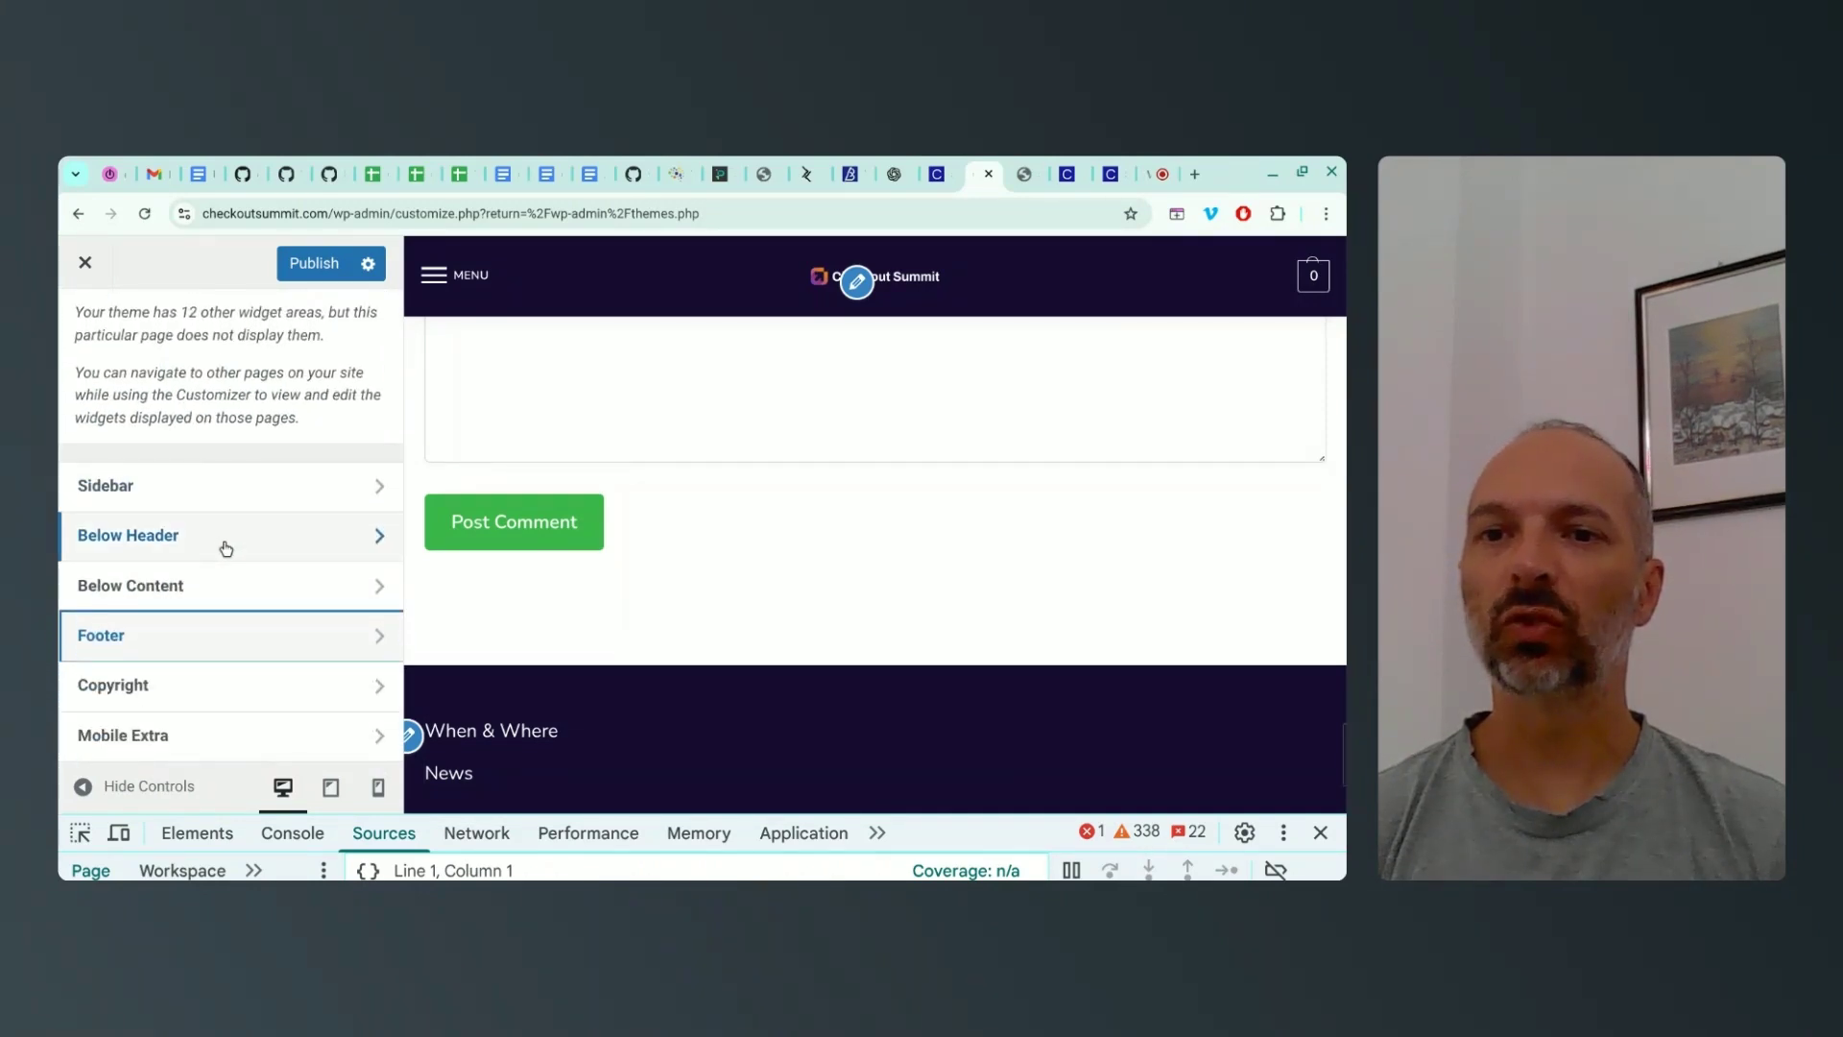
Review the Copyright and Mobile Extra widget areas
left_click(174, 690)
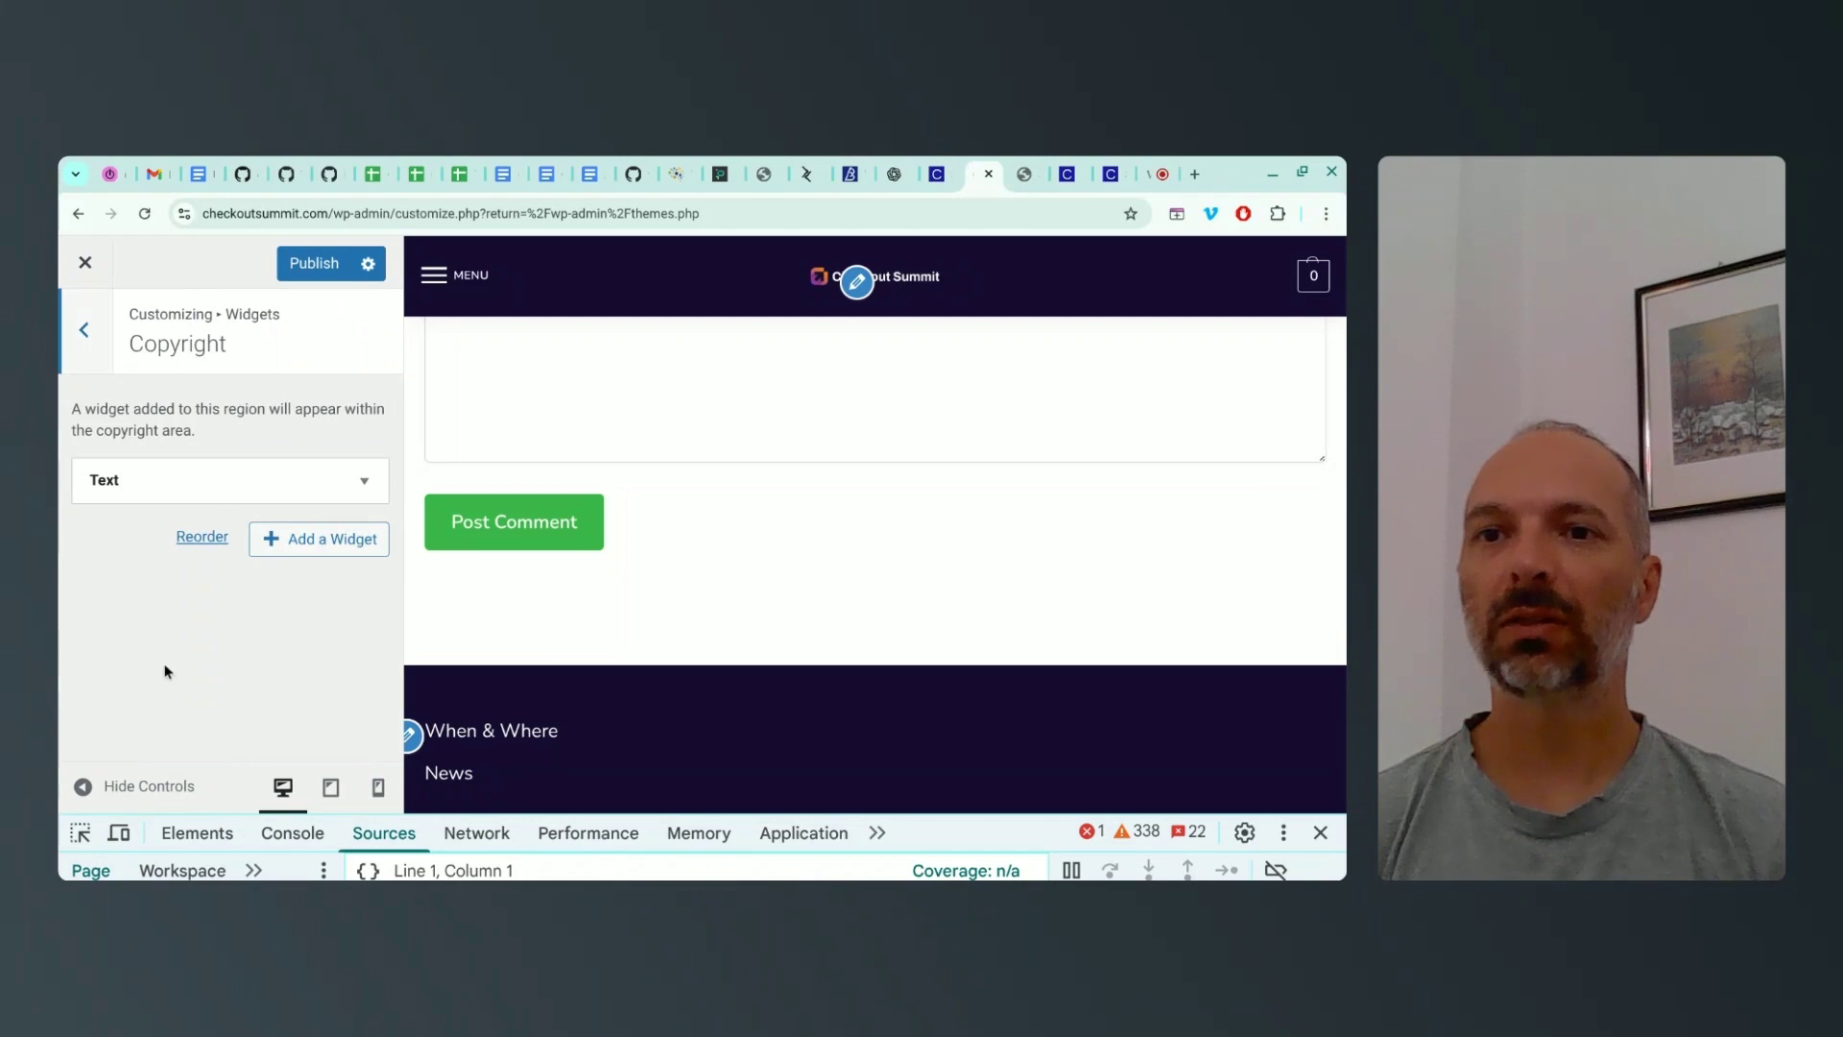
left_click(86, 331)
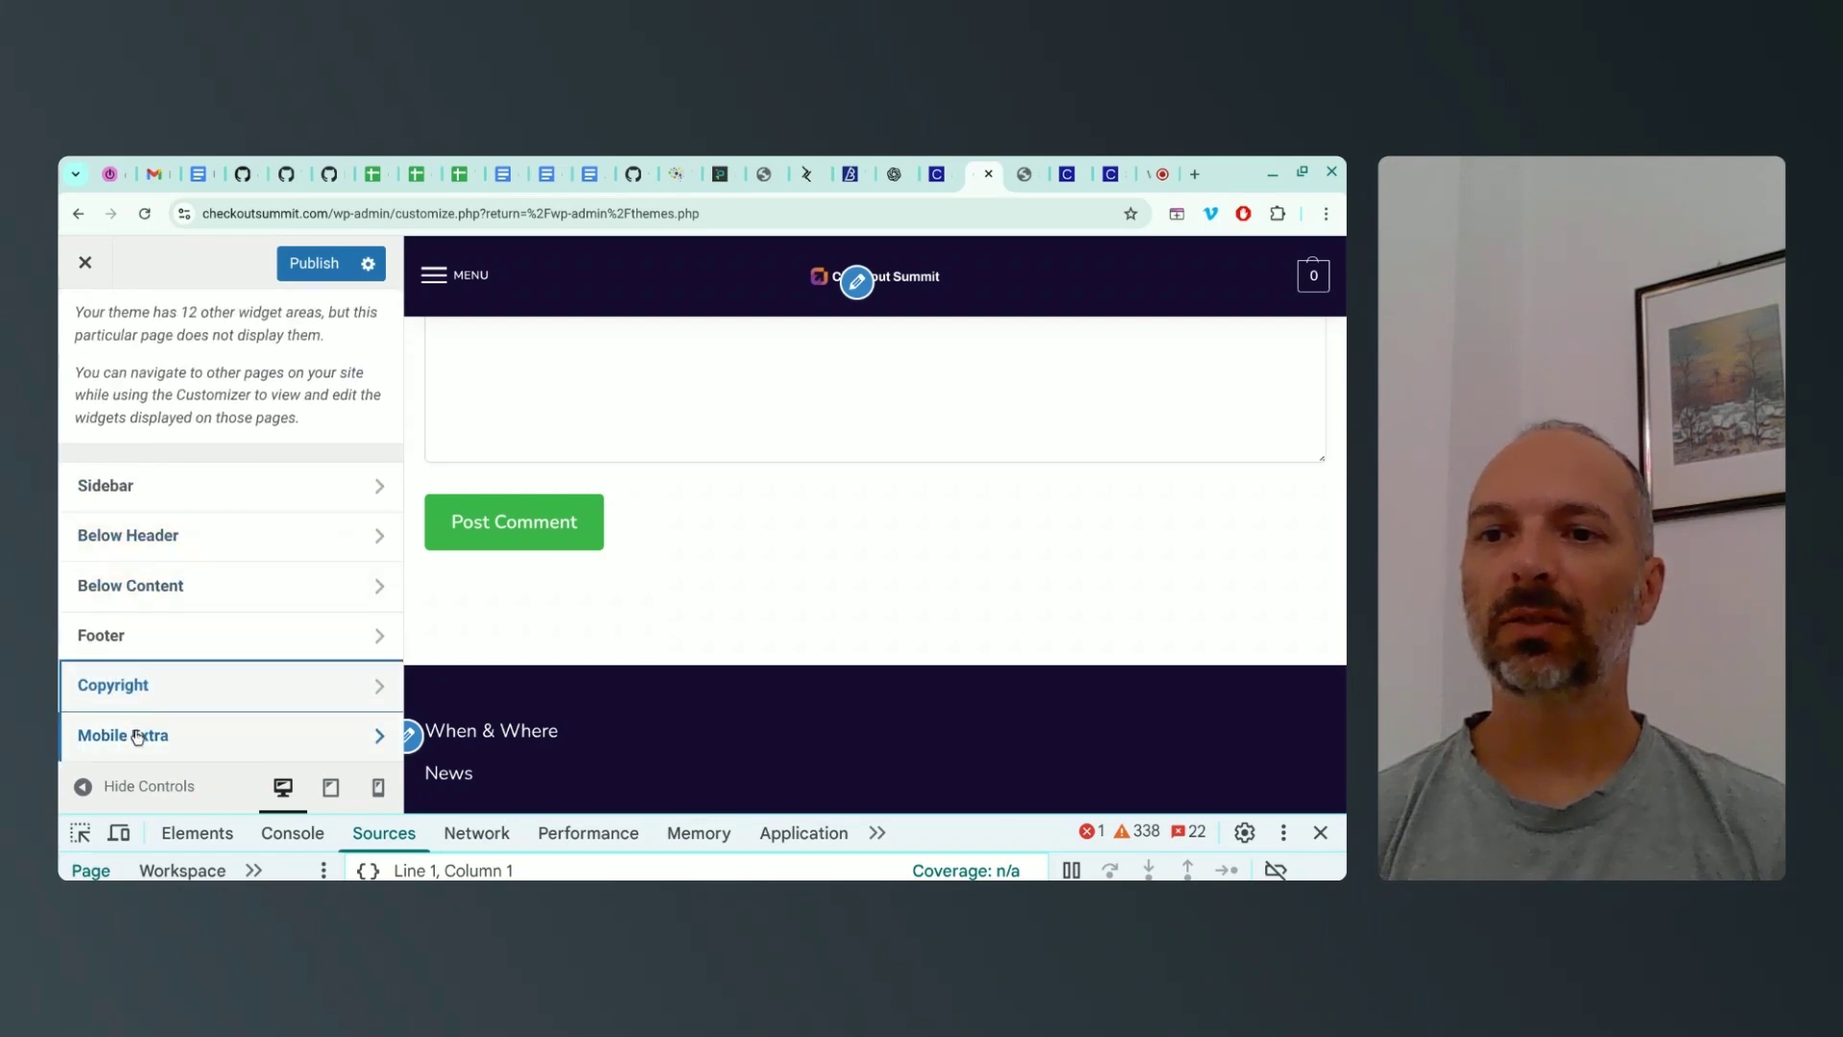
left_click(137, 737)
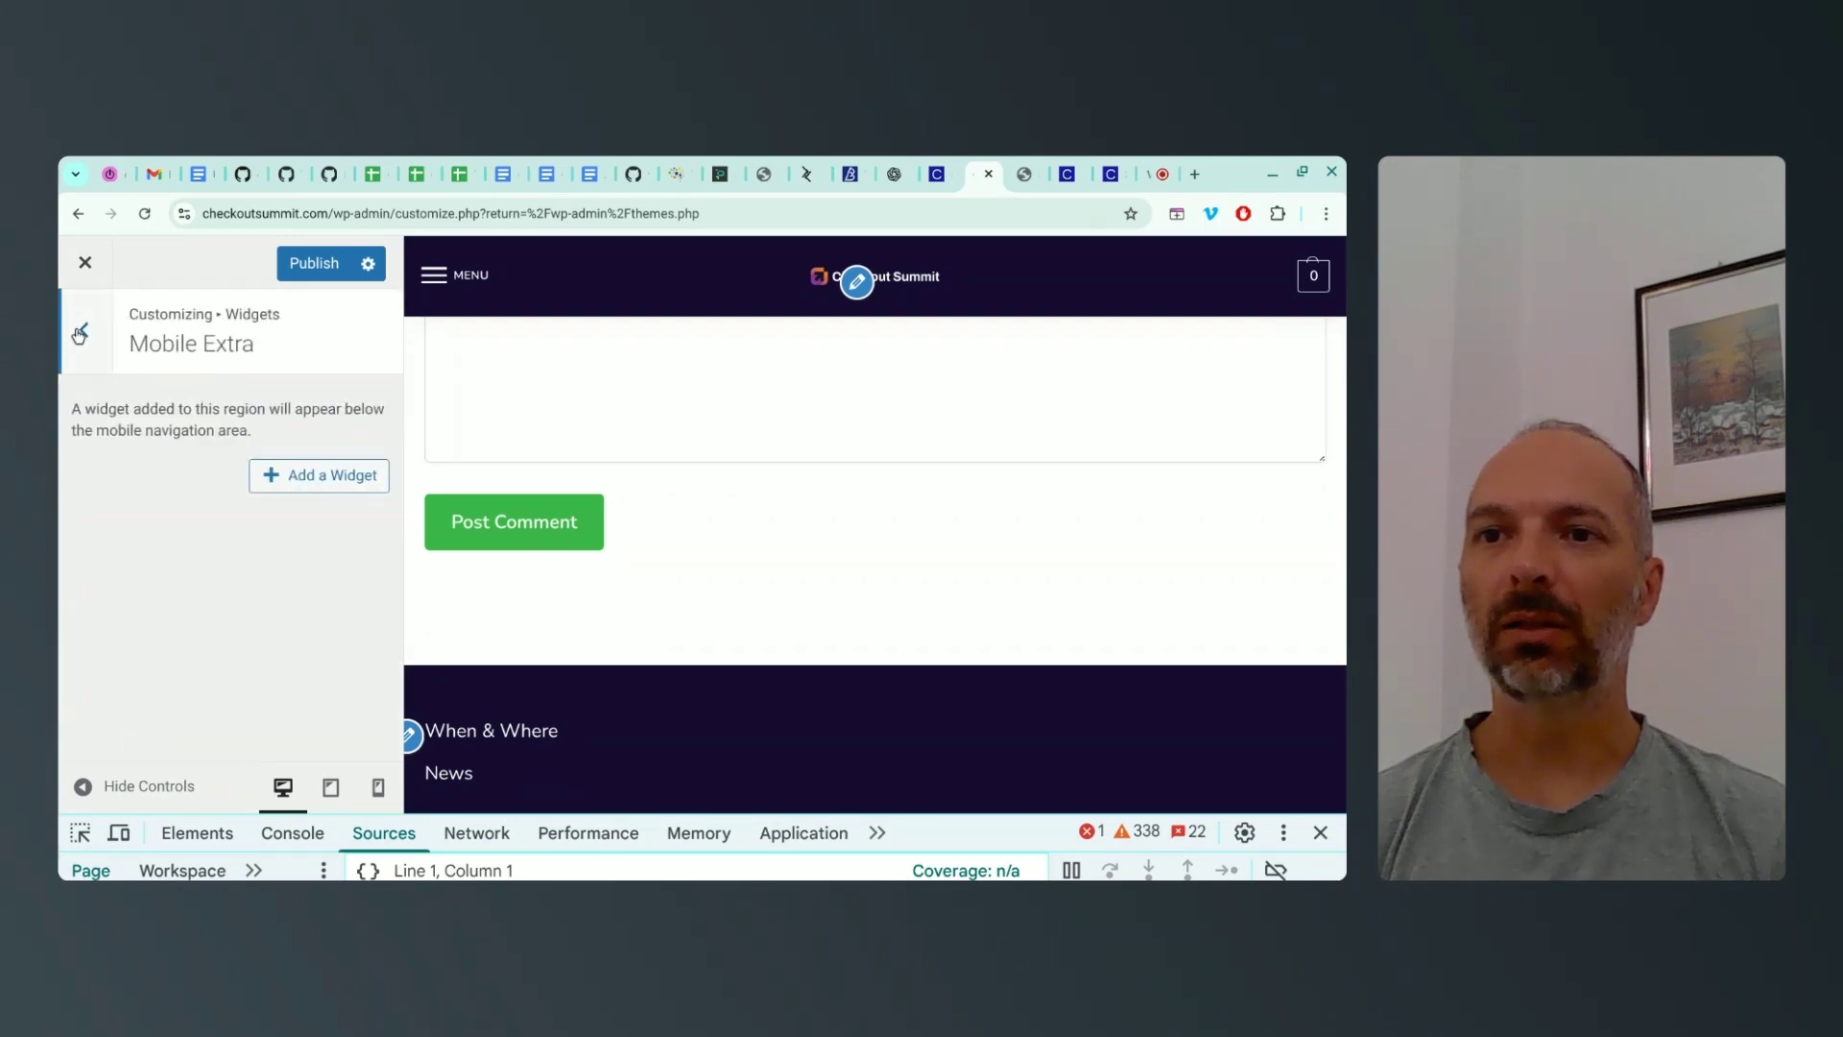
left_click(80, 332)
Review the Additional CSS rules, including the copyright widget paragraph styling, and publish the theme customizations
left_click(137, 738)
left_click_drag(126, 426, 274, 443)
left_click(84, 330)
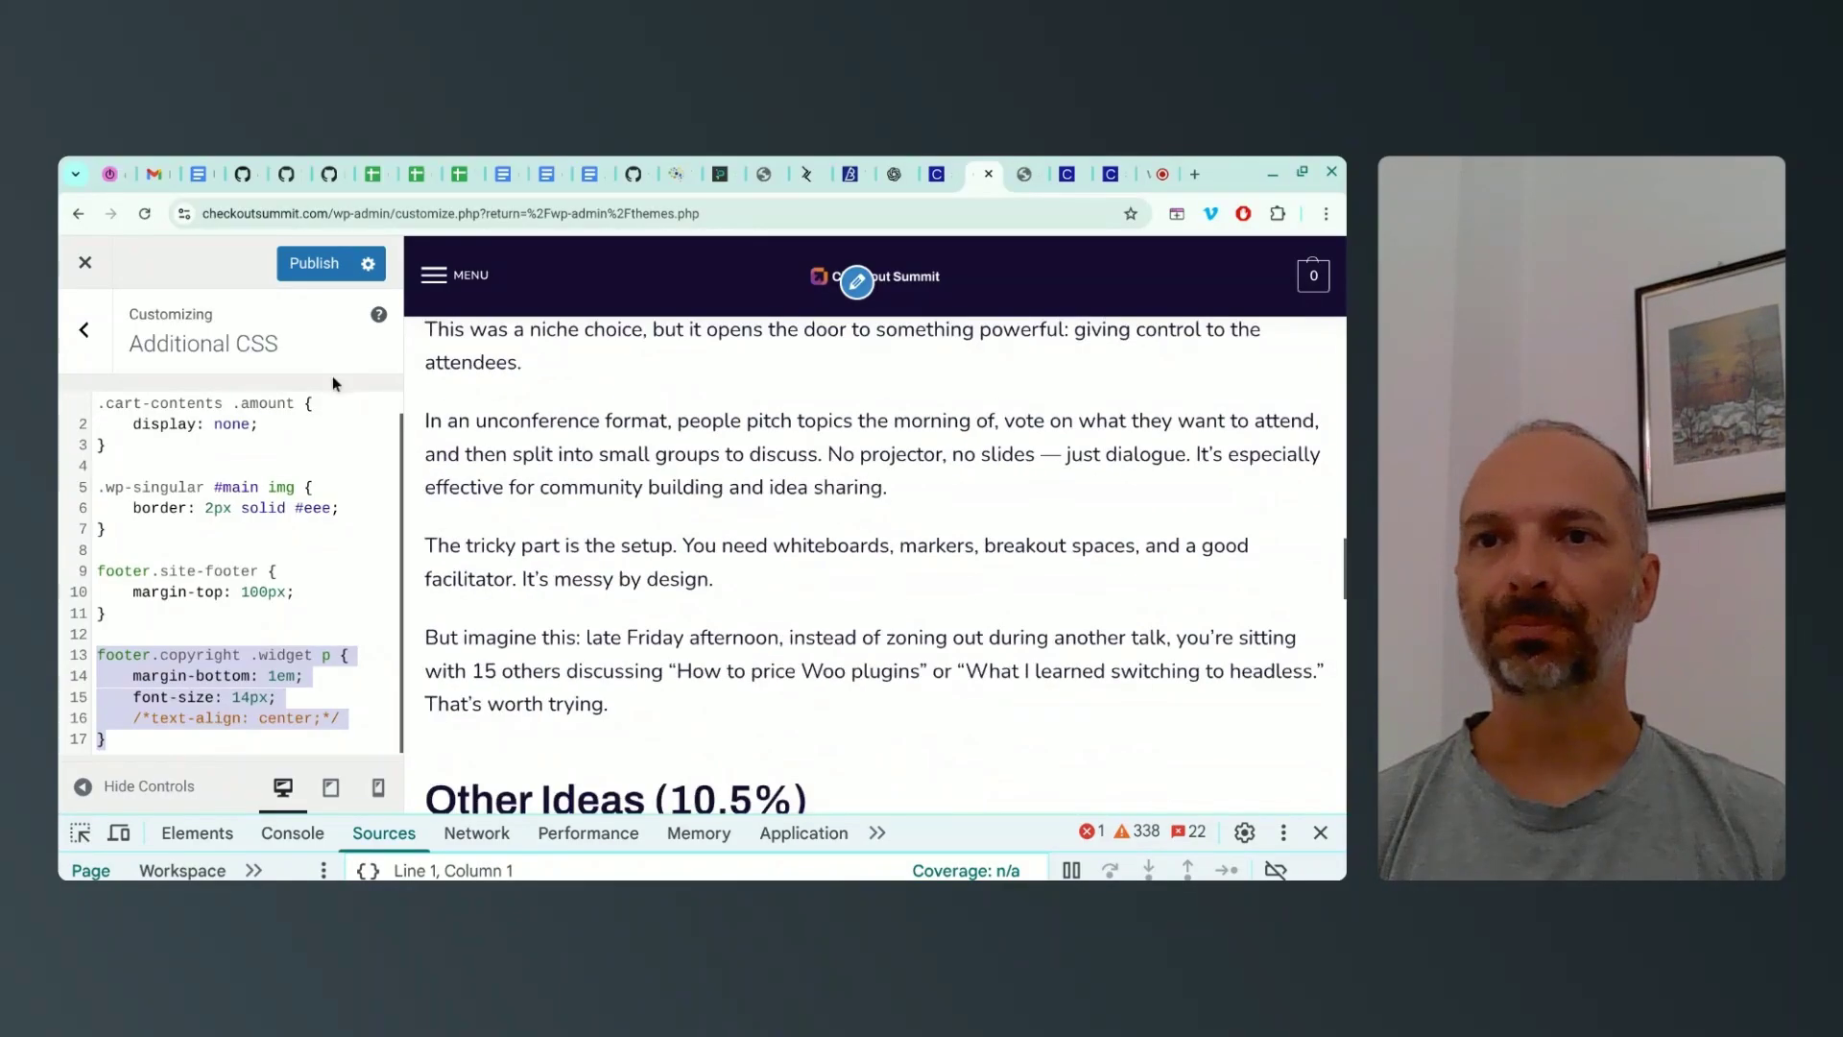
left_click(309, 266)
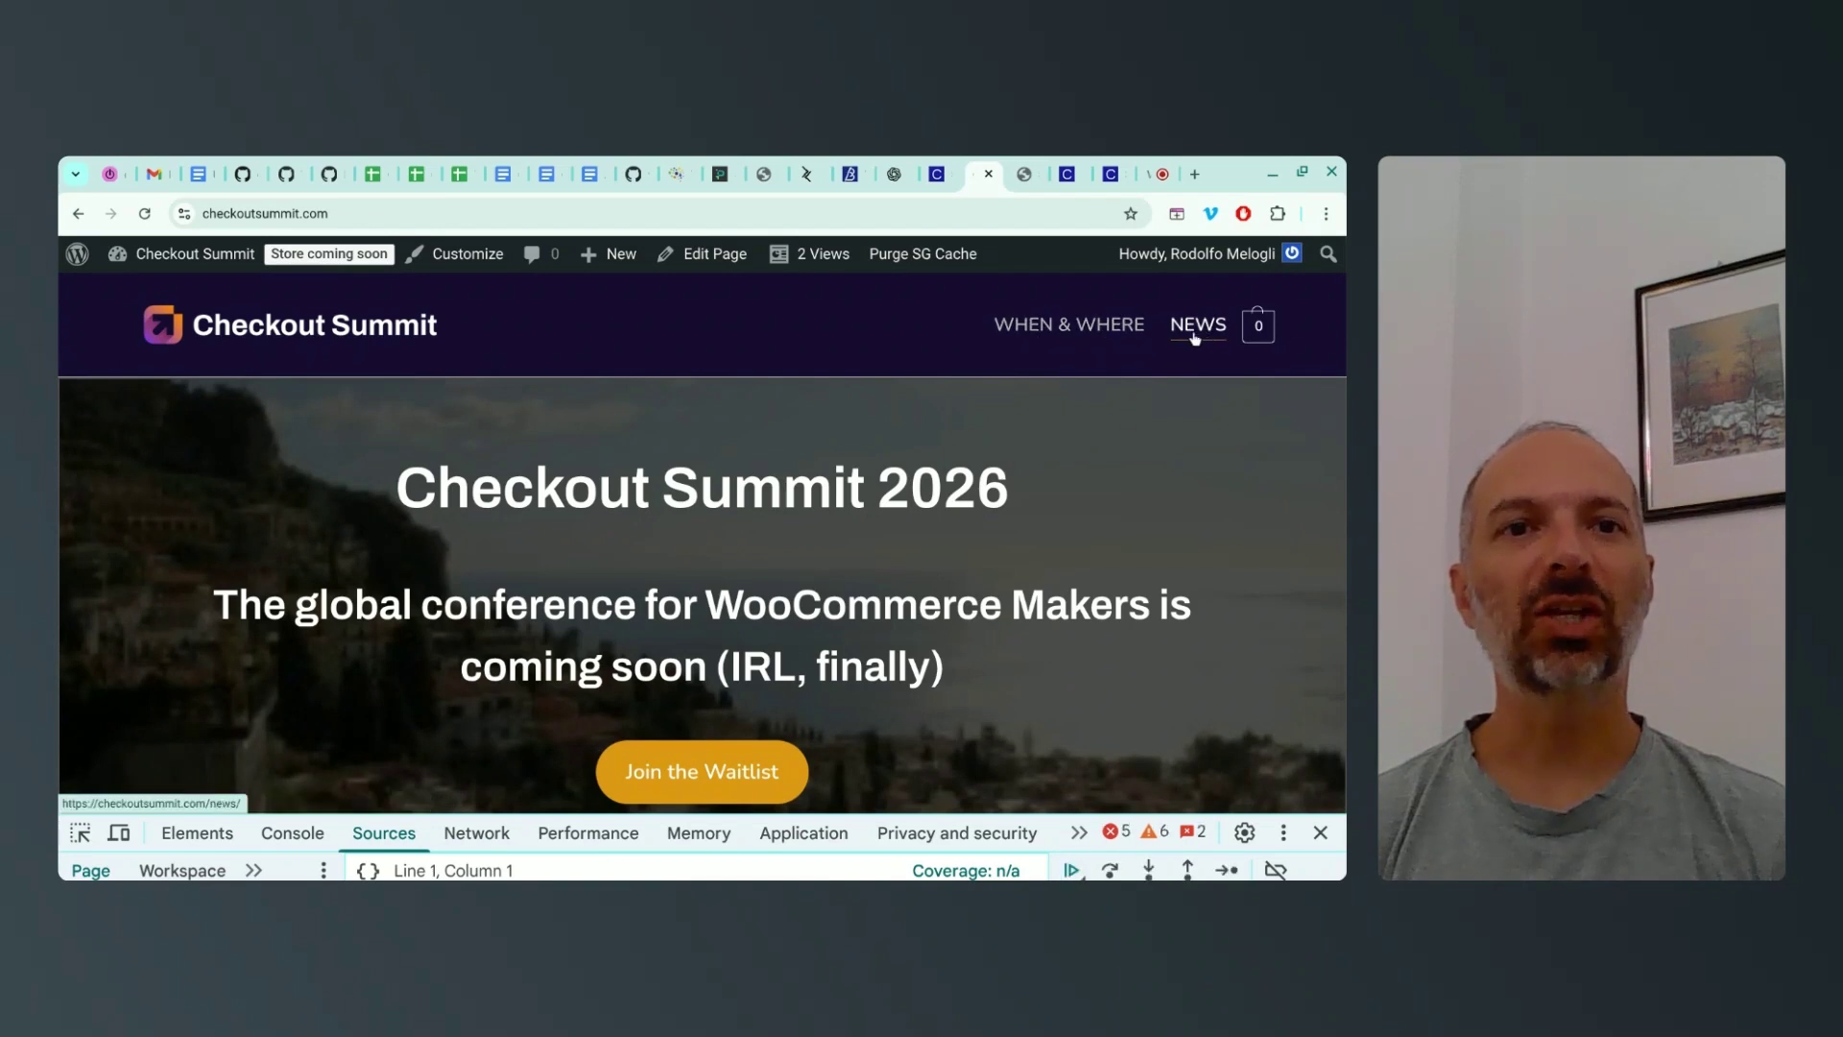
Examine the live Checkout Summit homepage from the header to the Why Checkout Summit? section
scroll(839, 358, "down", 5)
triple_click(952, 539)
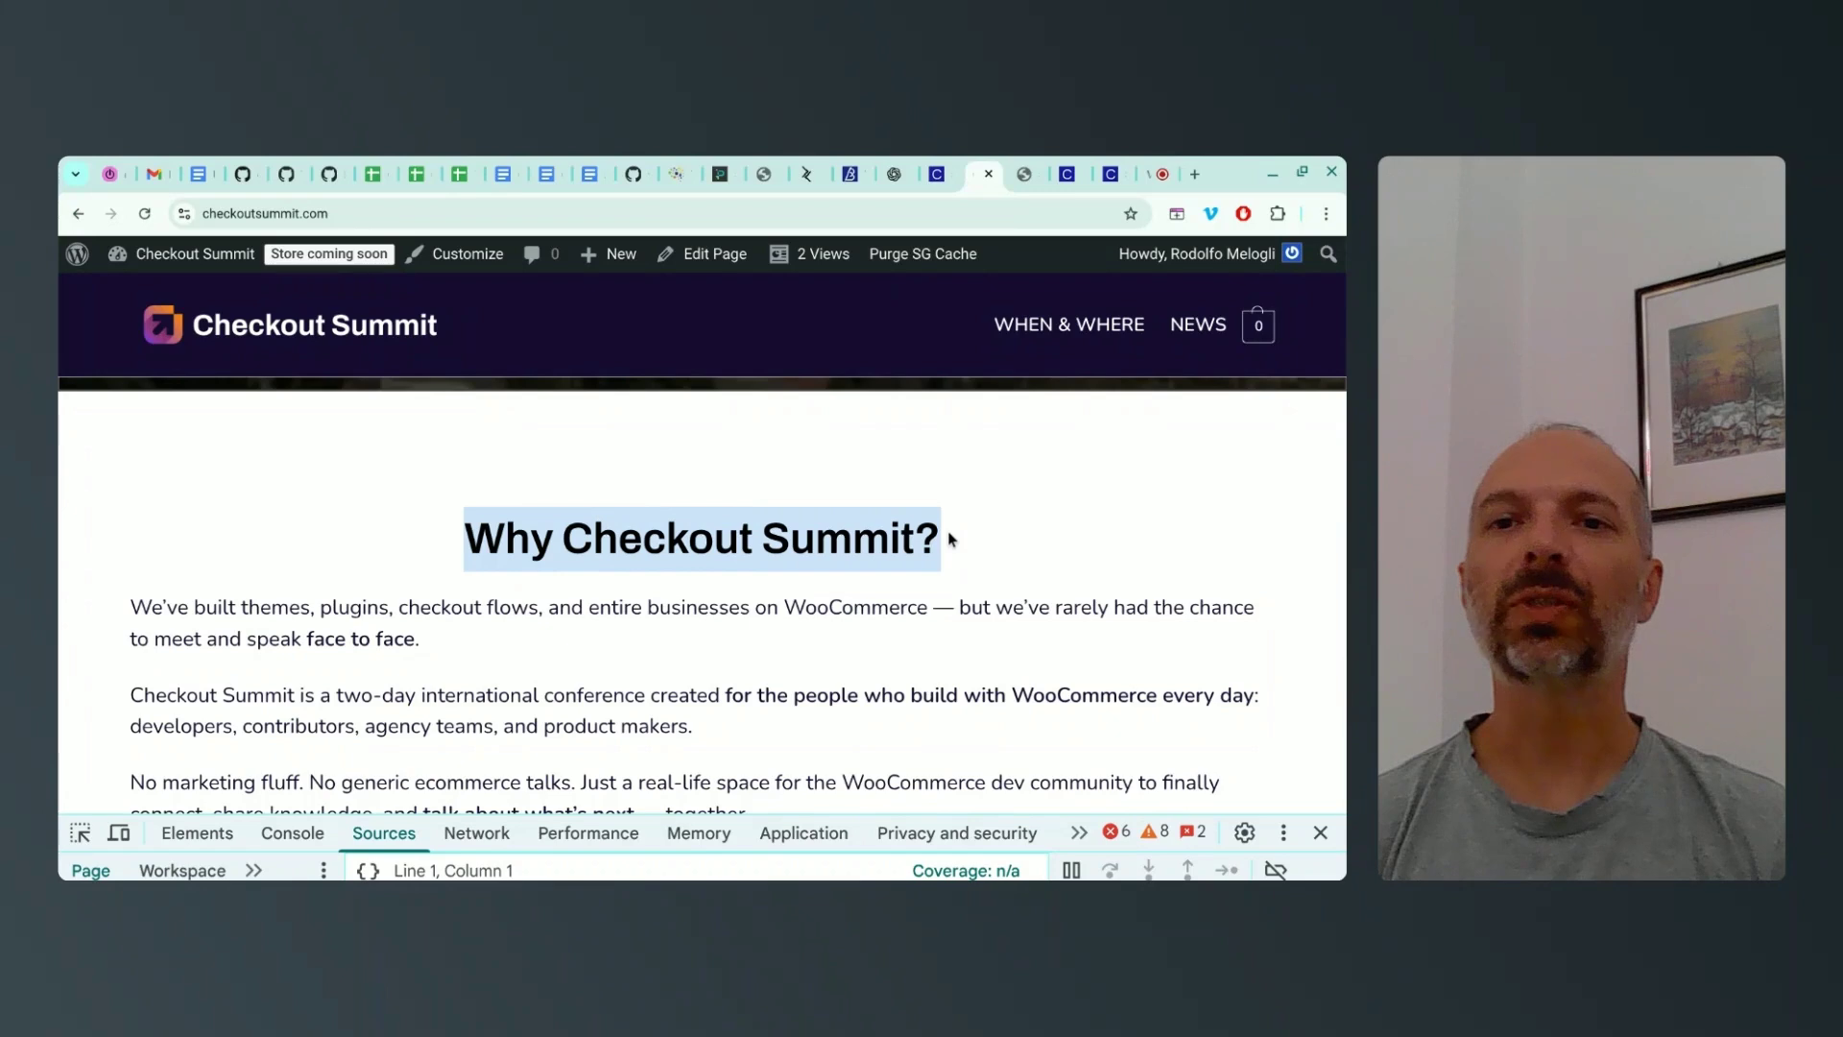
scroll(595, 581, "down", 1)
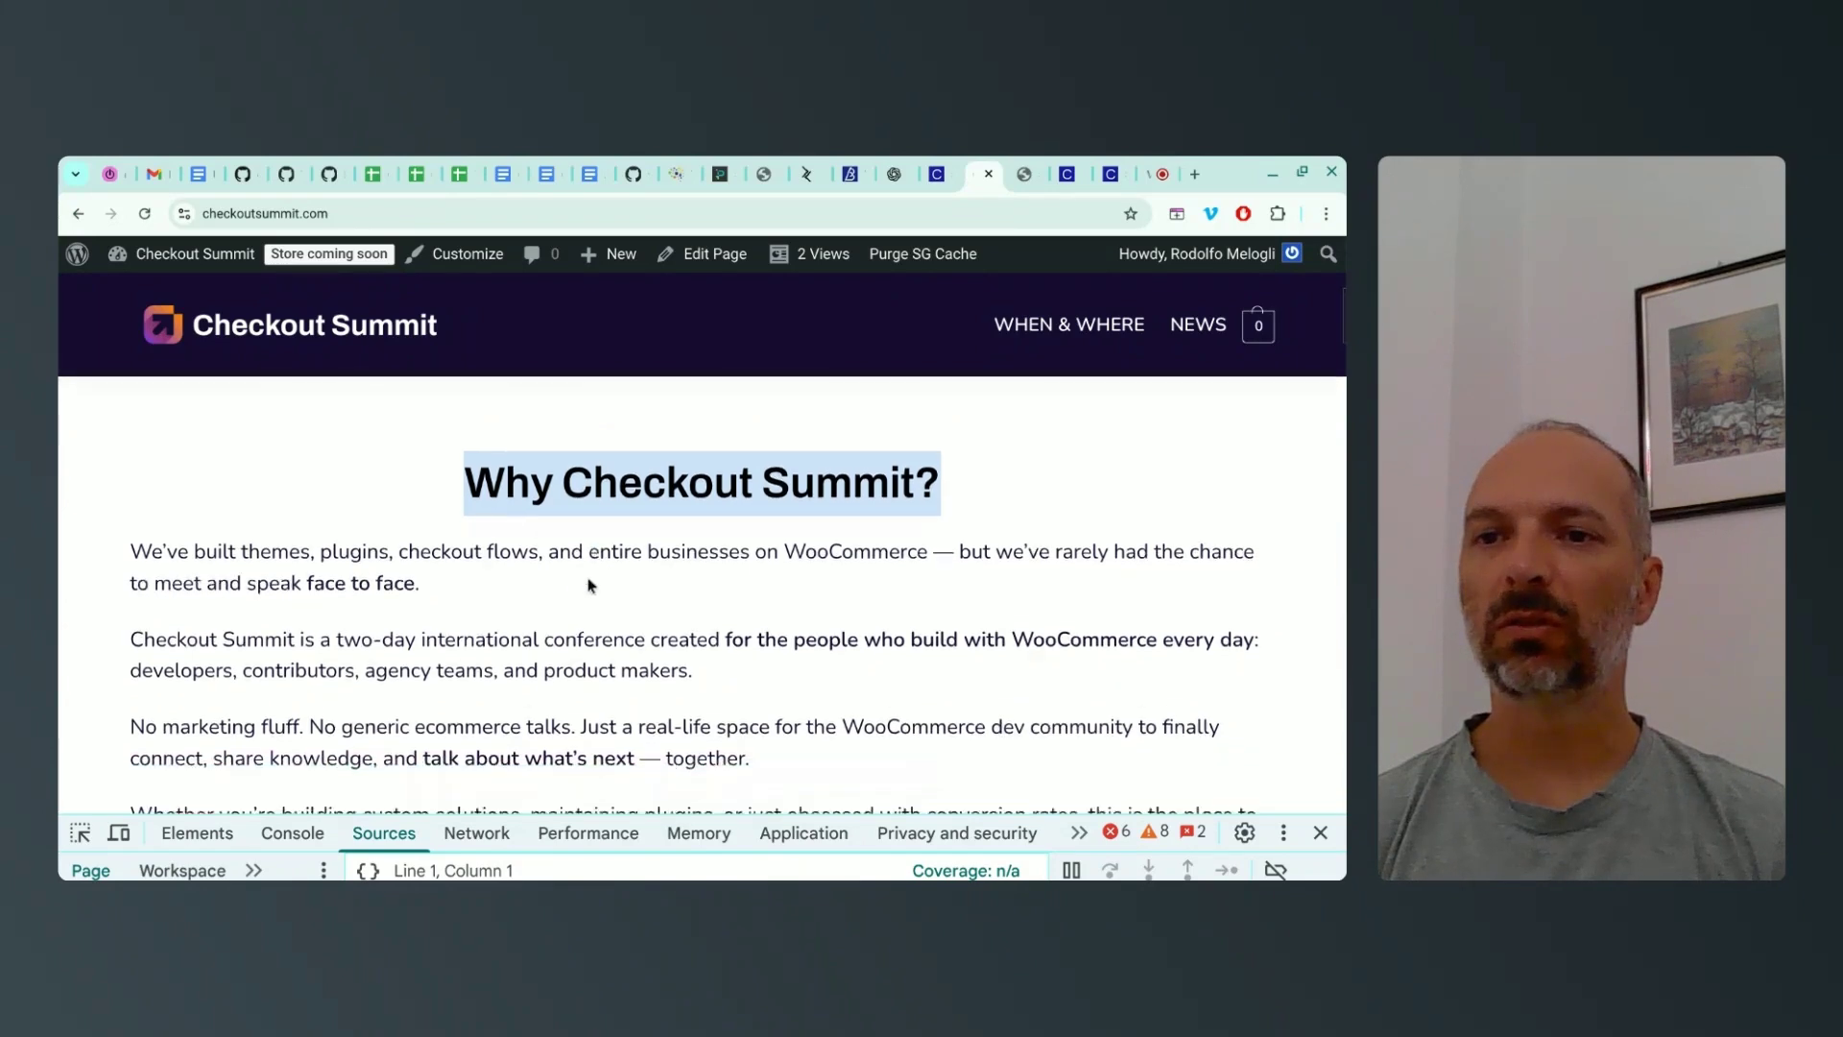
Examine the live homepage from the Why Checkout Summit? text through the waitlist form to the Get in touch? section
left_click_drag(152, 514, 694, 631)
left_click(1038, 648)
scroll(1039, 648, "down", 3)
scroll(1038, 641, "down", 10)
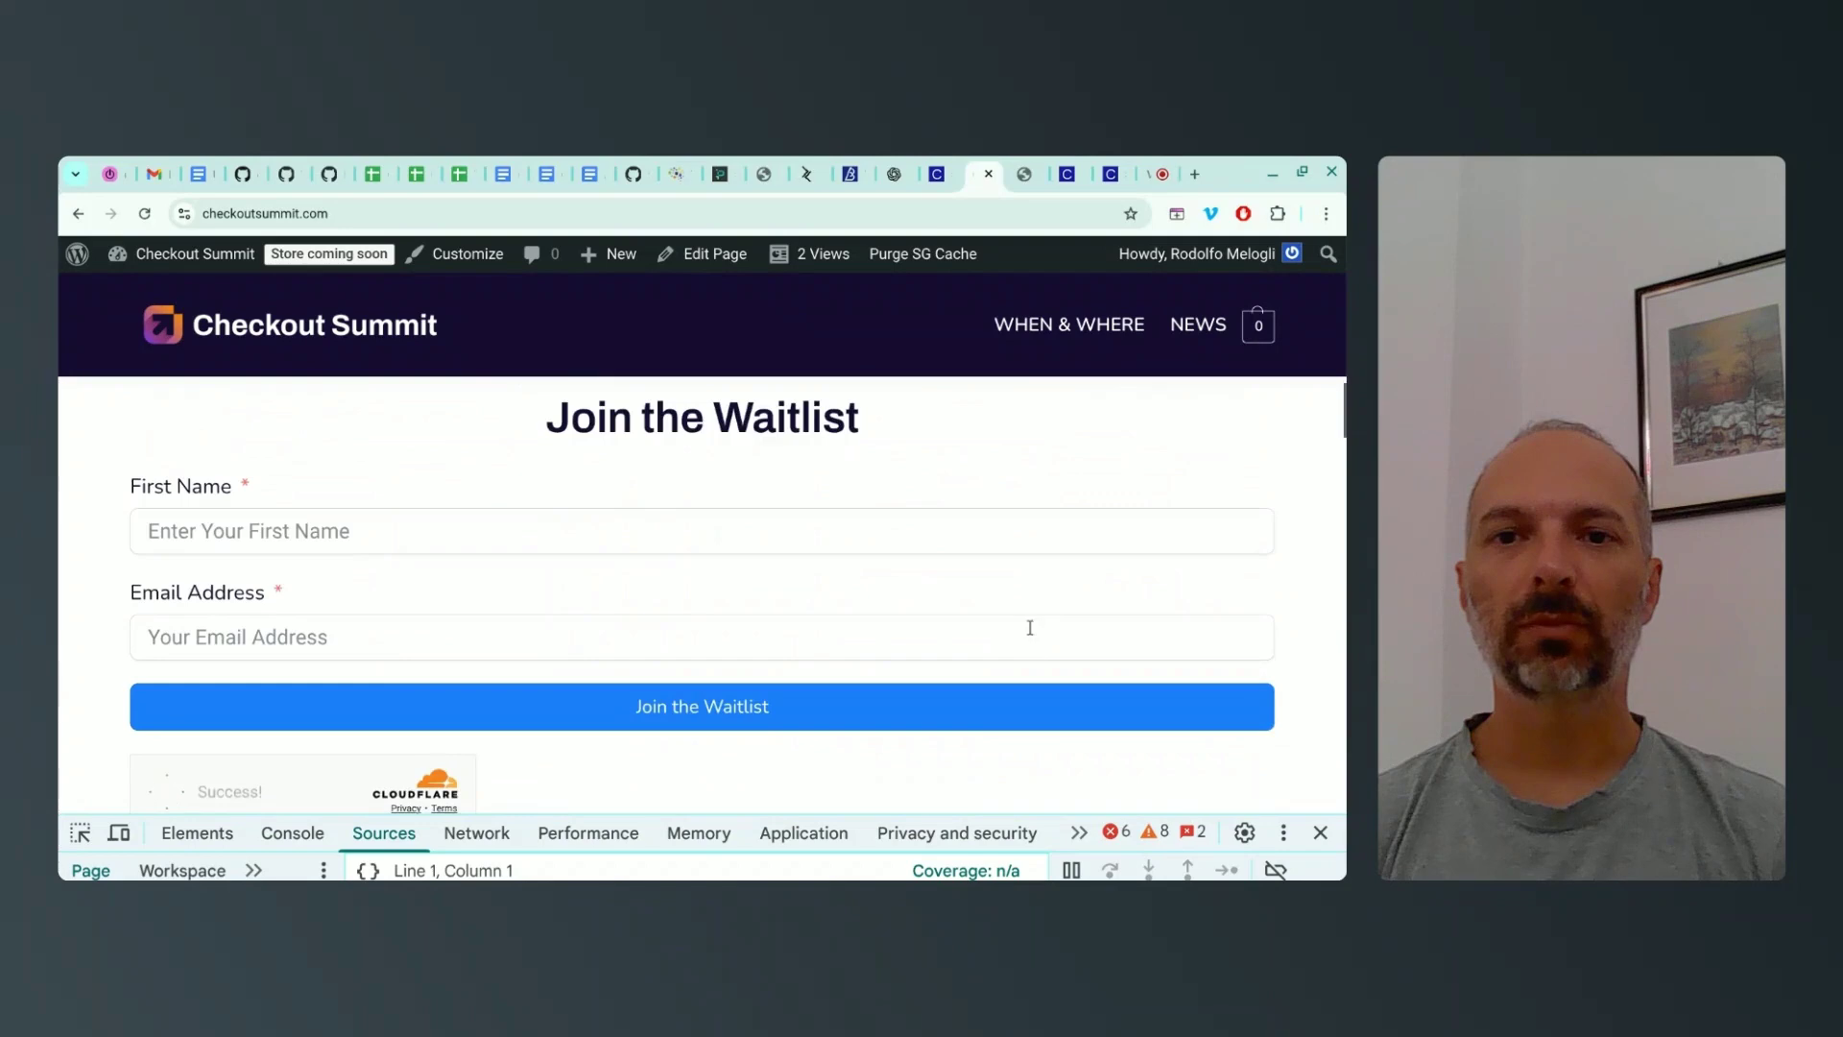
scroll(1033, 630, "down", 15)
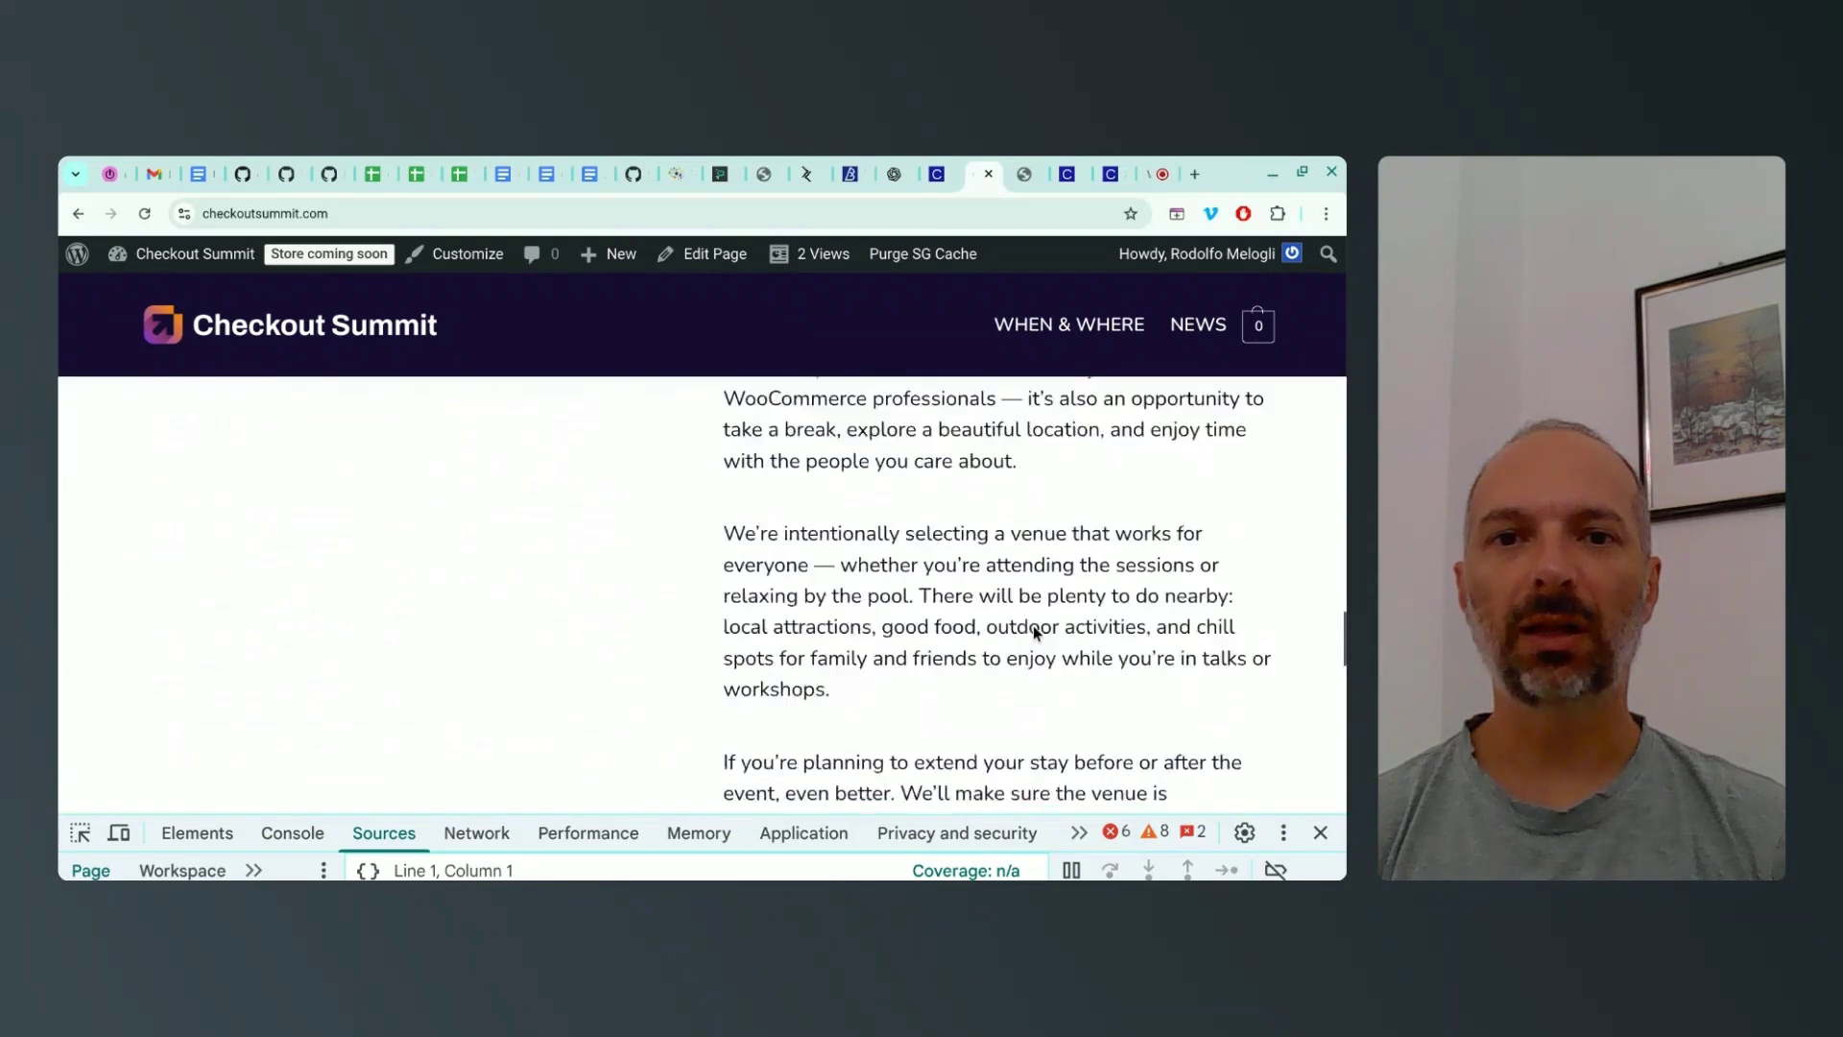
scroll(1033, 630, "down", 2)
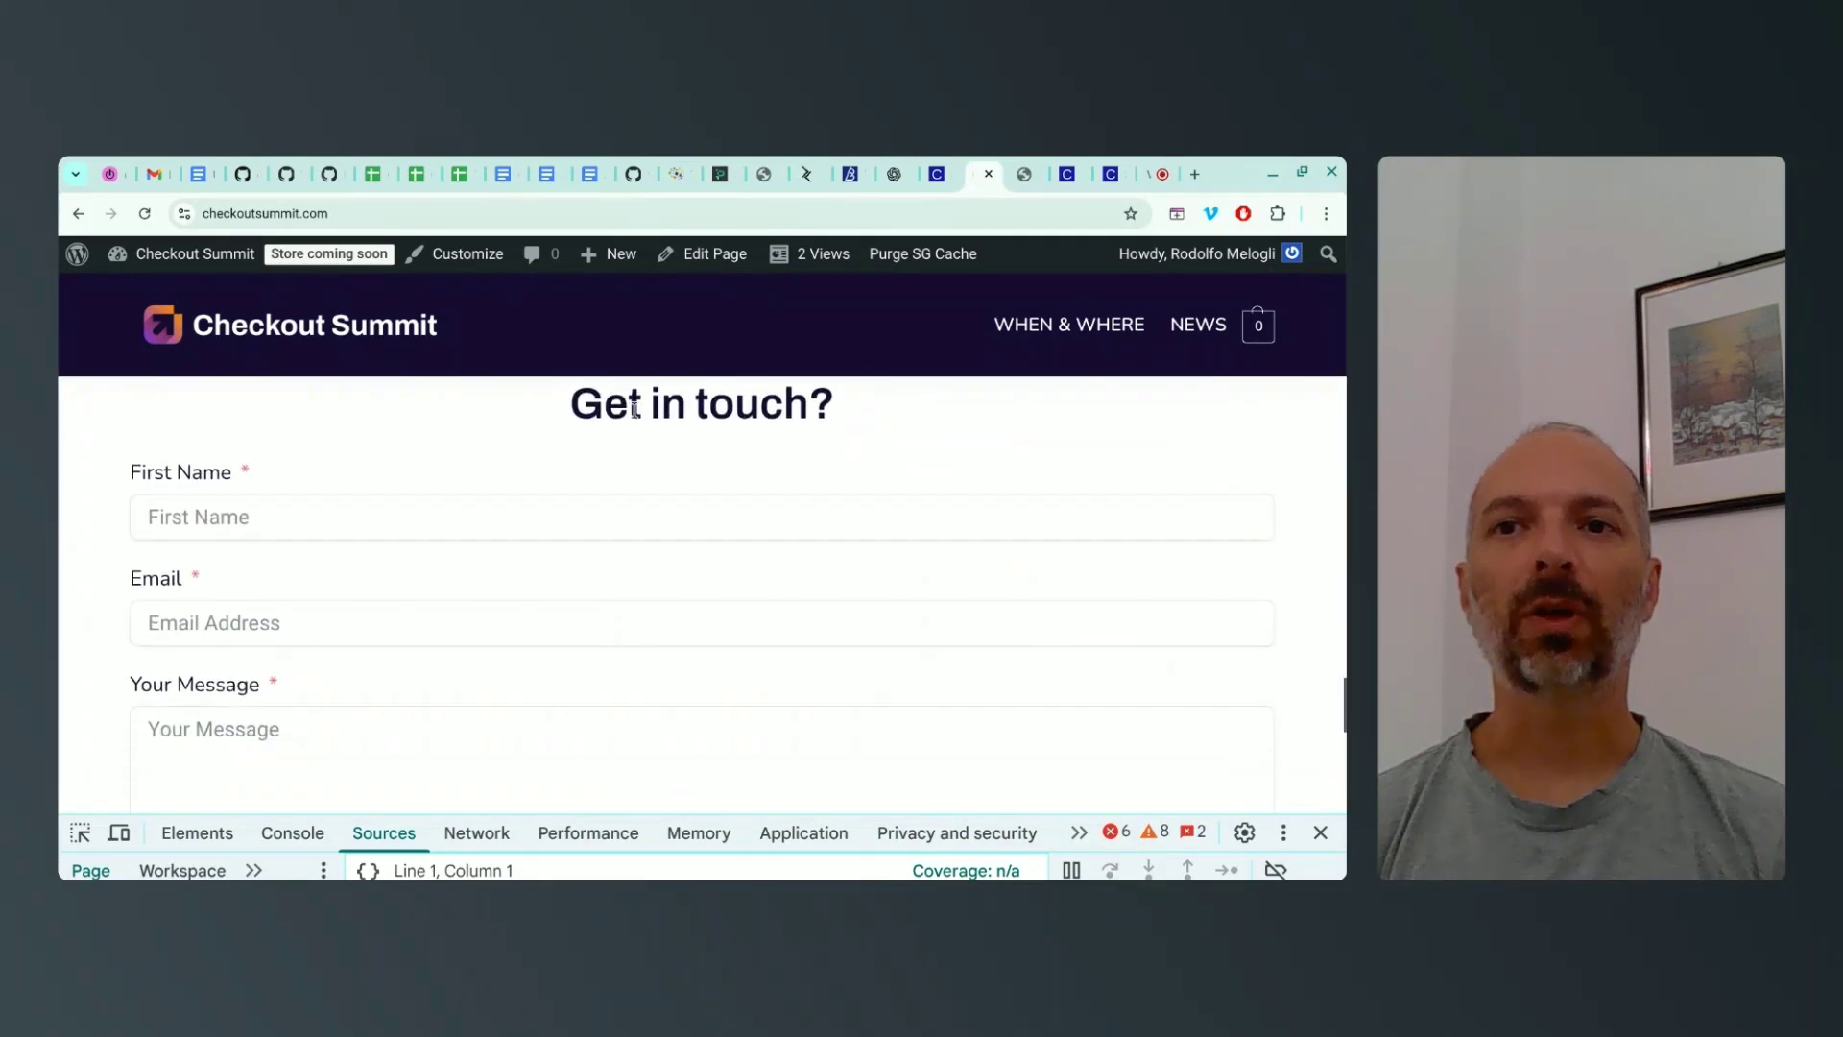
scroll(631, 418, "down", 3)
scroll(628, 432, "up", 4)
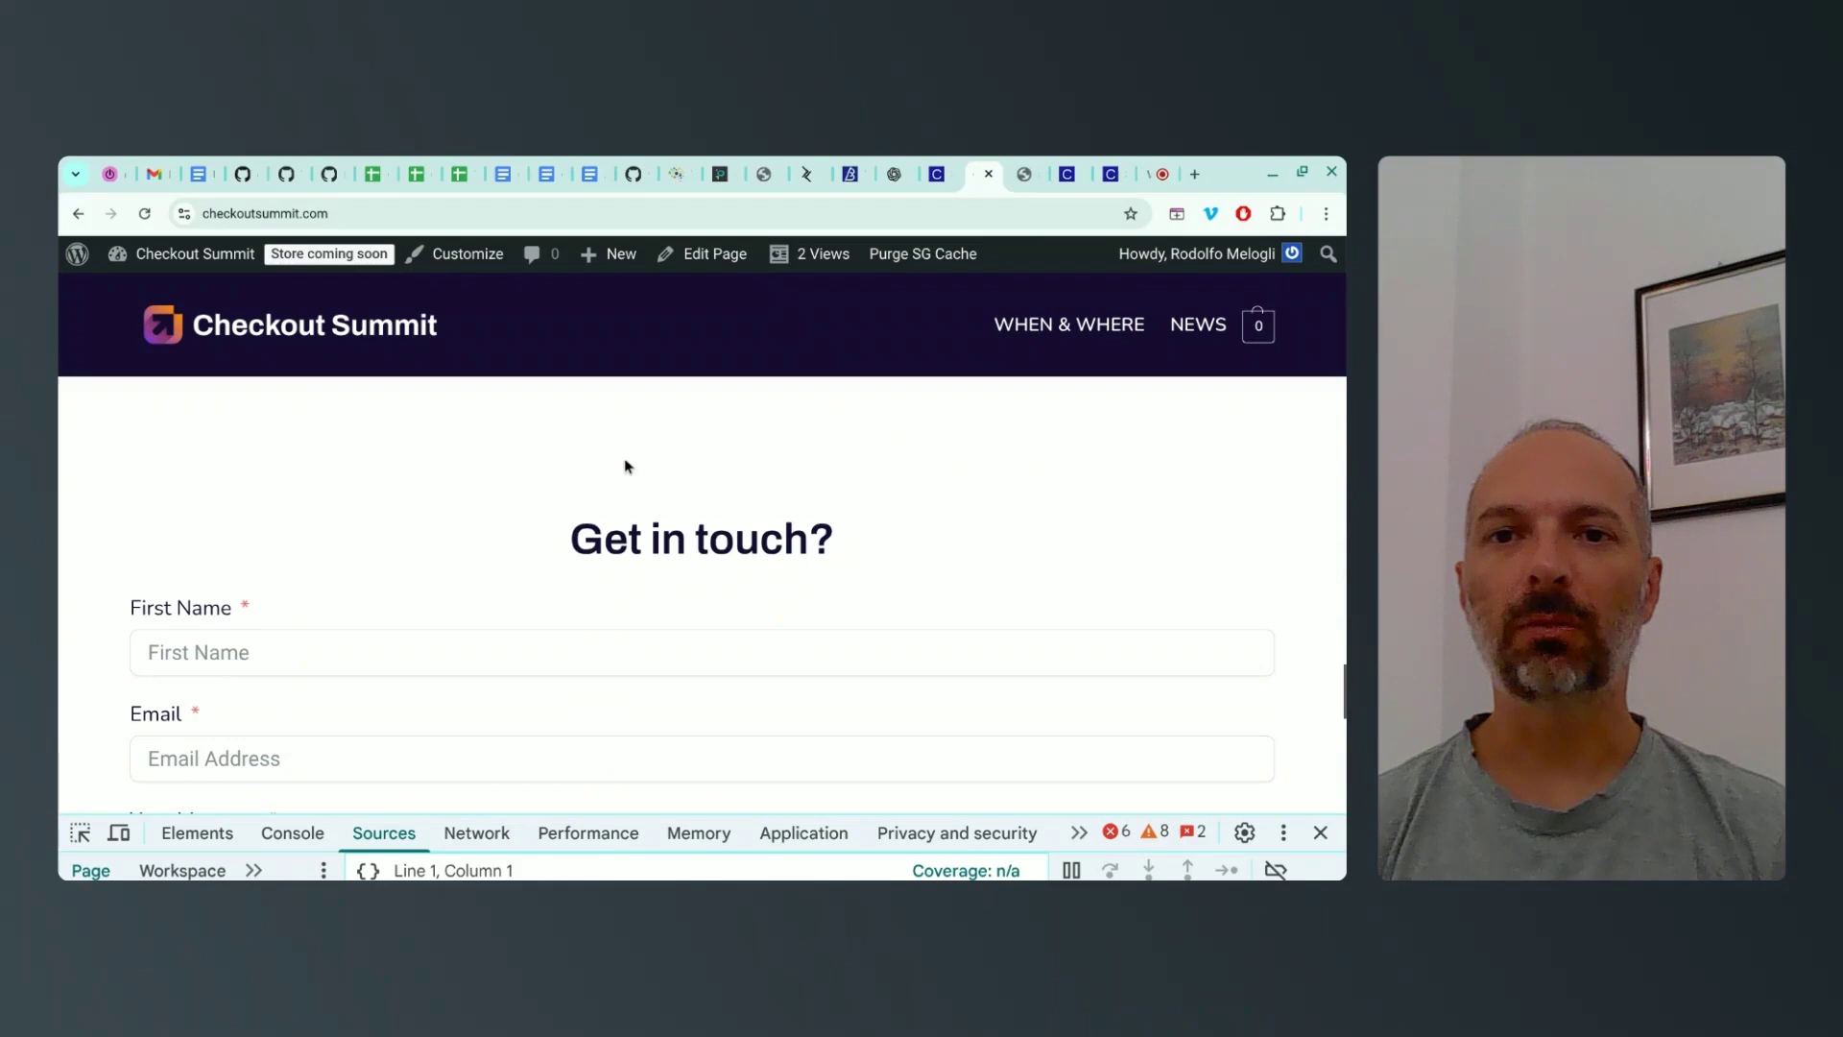
Inspect the Get in touch? heading's CSS rules, including its font size, font family and color, and close the developer tools
double_click(622, 545)
right_click(622, 545)
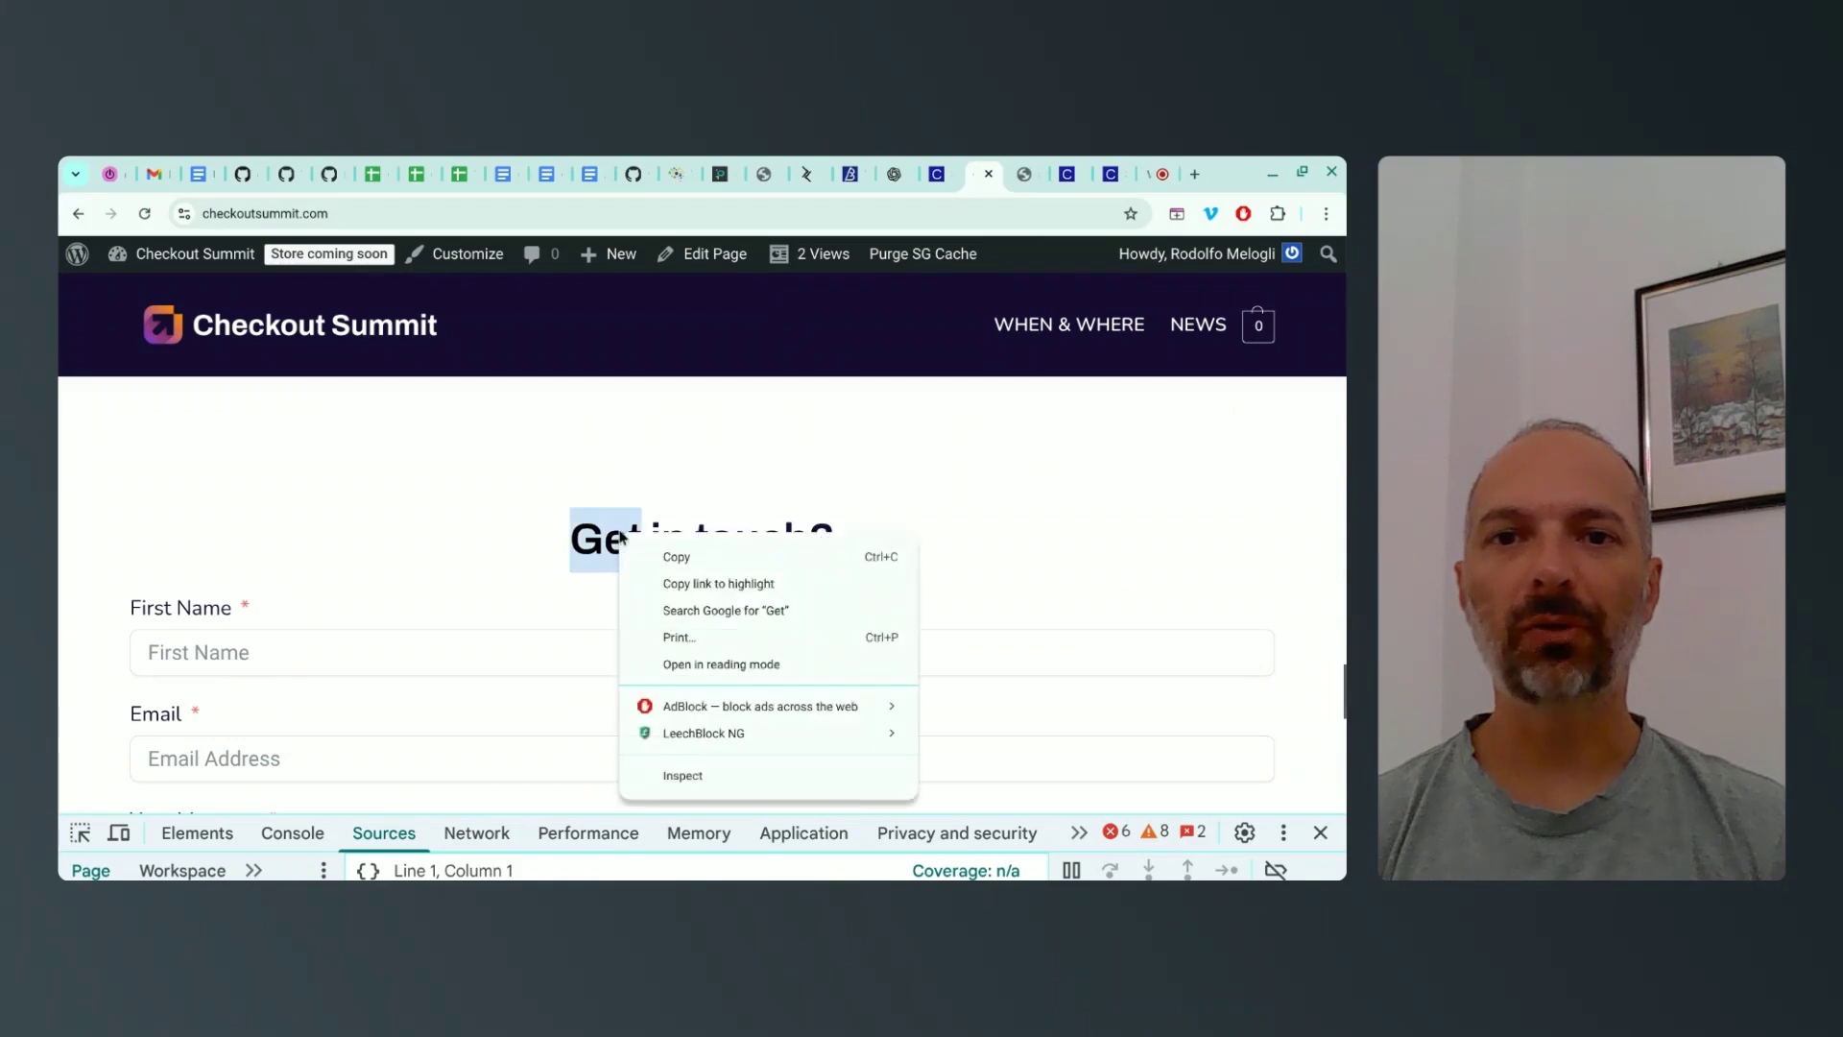
left_click(715, 778)
left_click_drag(999, 814, 1006, 583)
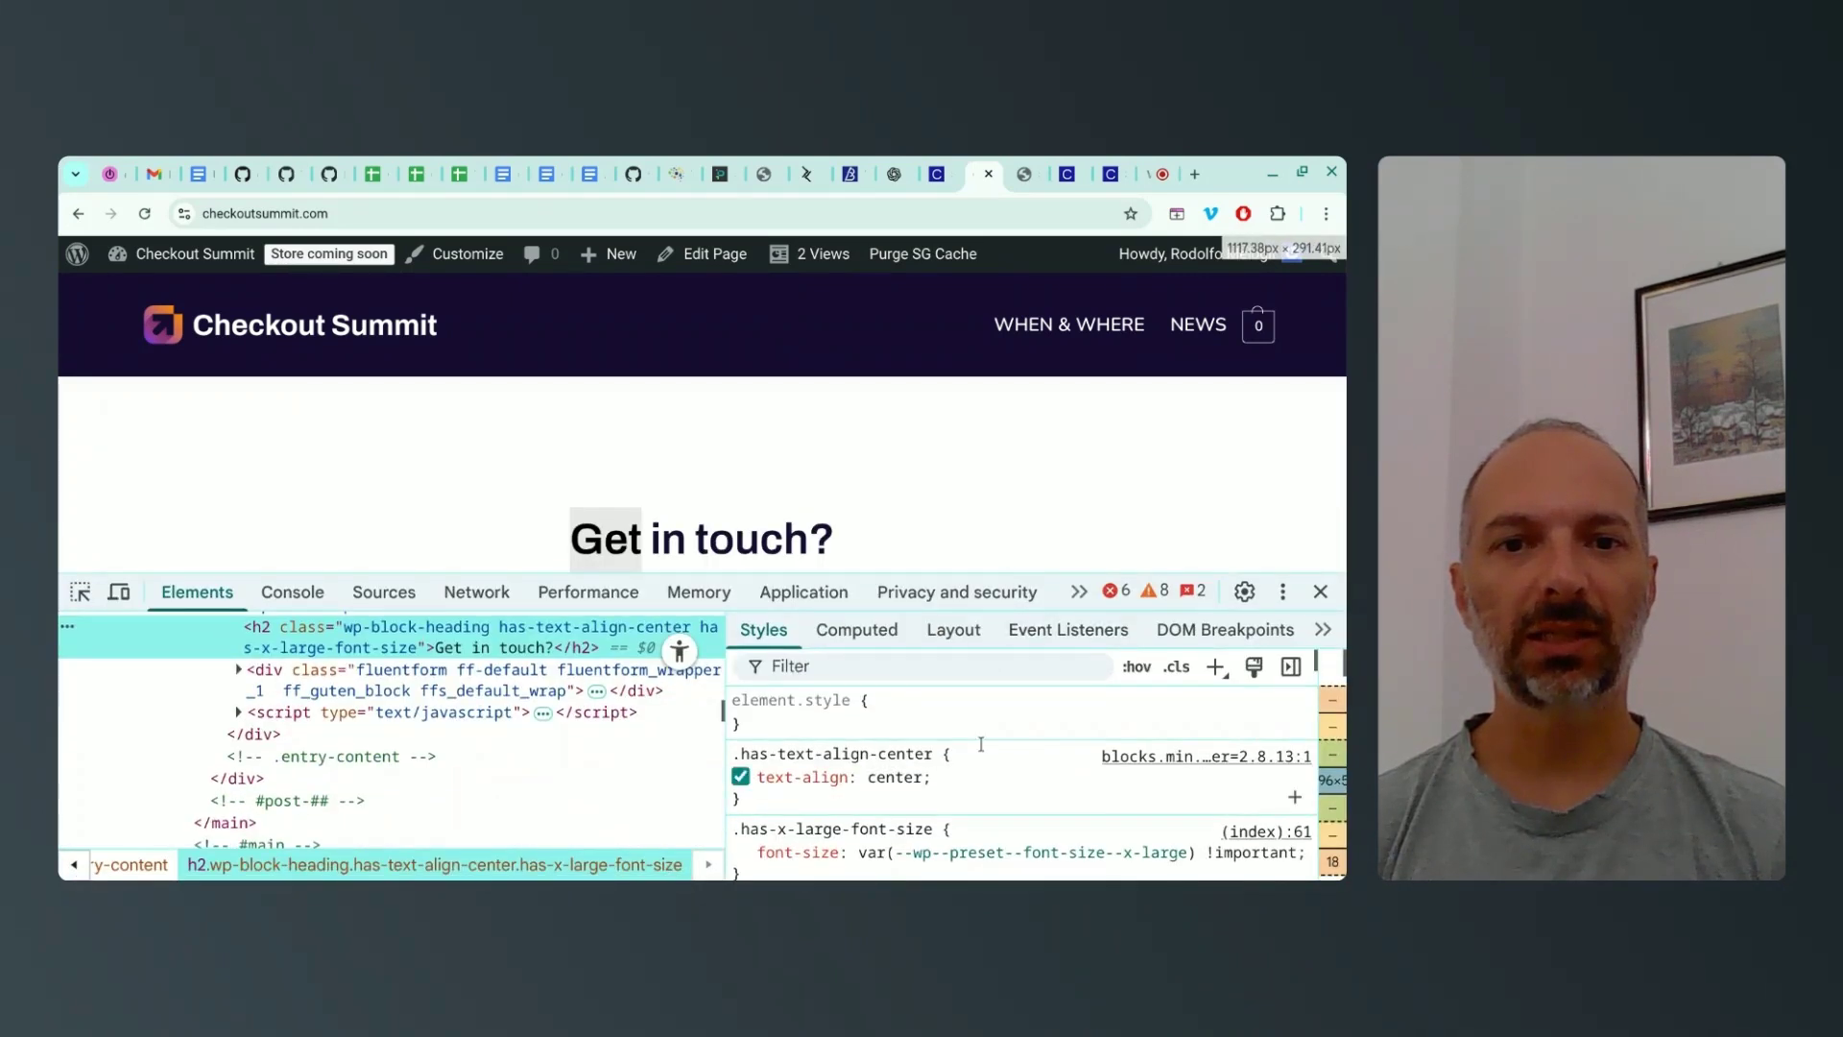
scroll(981, 744, "down", 3)
mouse_move(981, 744)
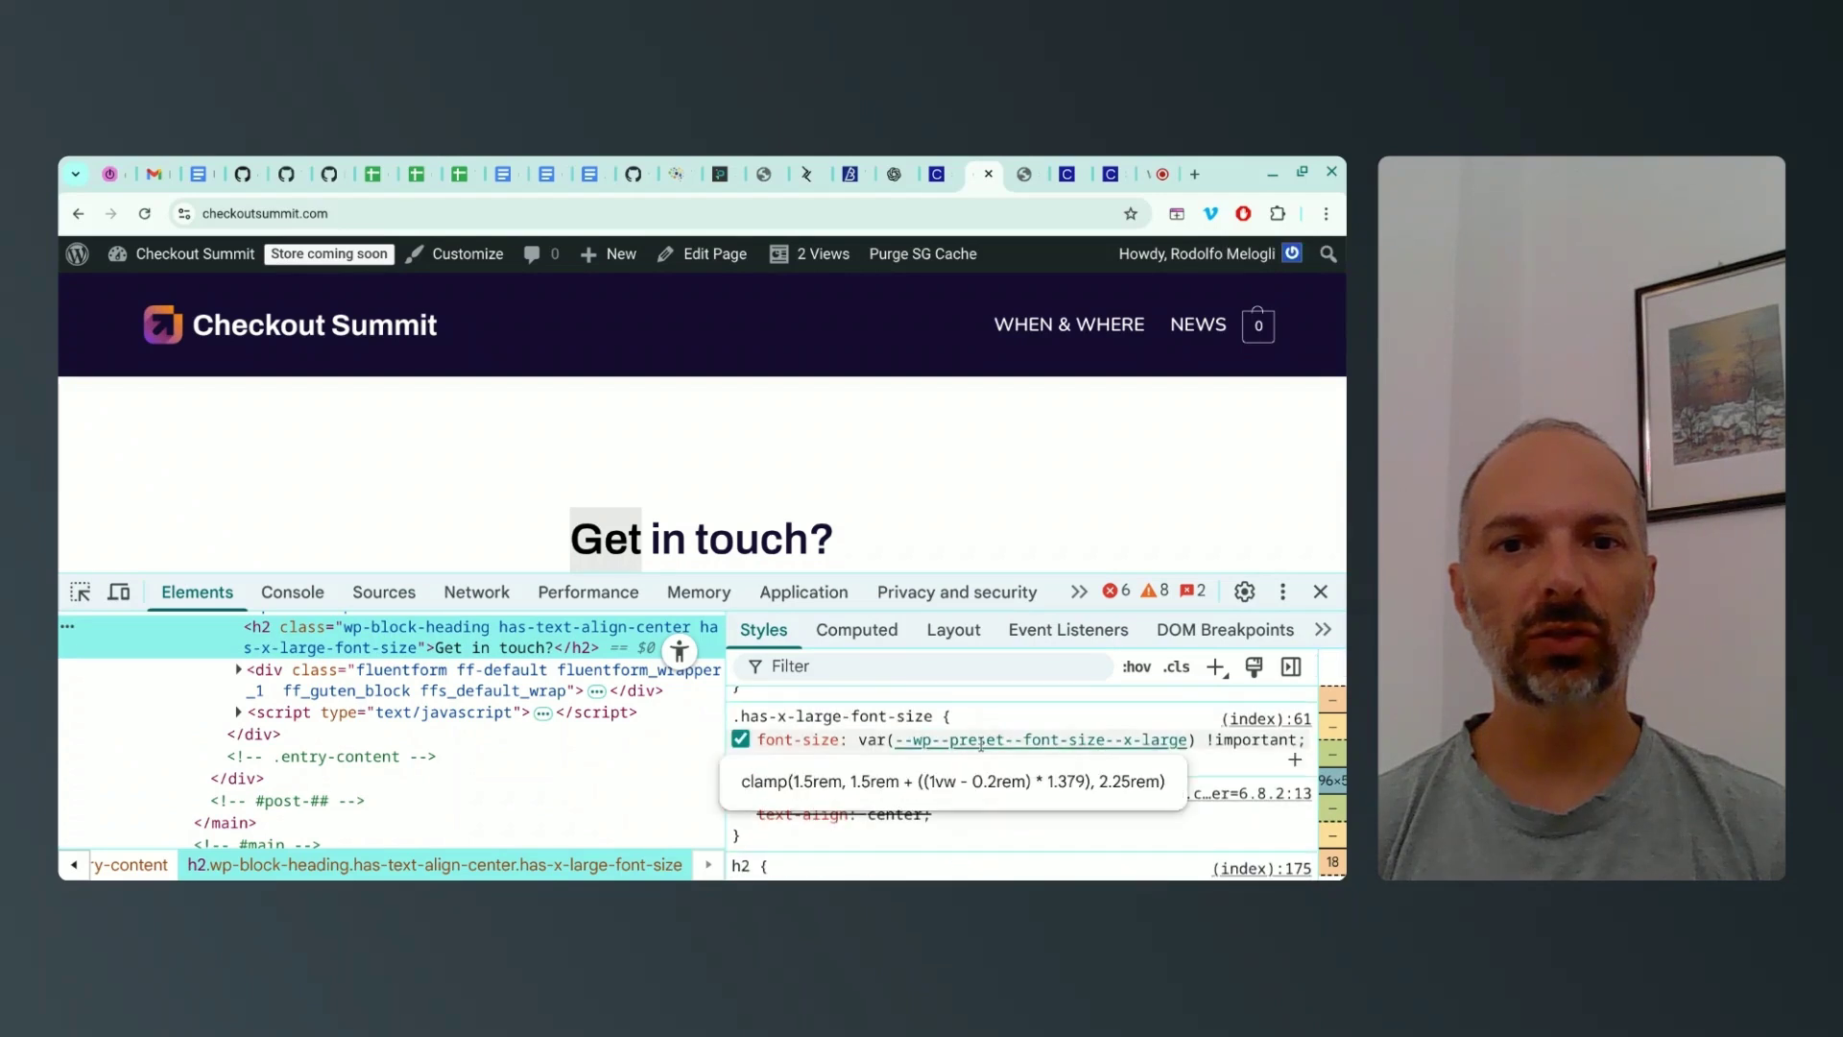
scroll(981, 745, "down", 3)
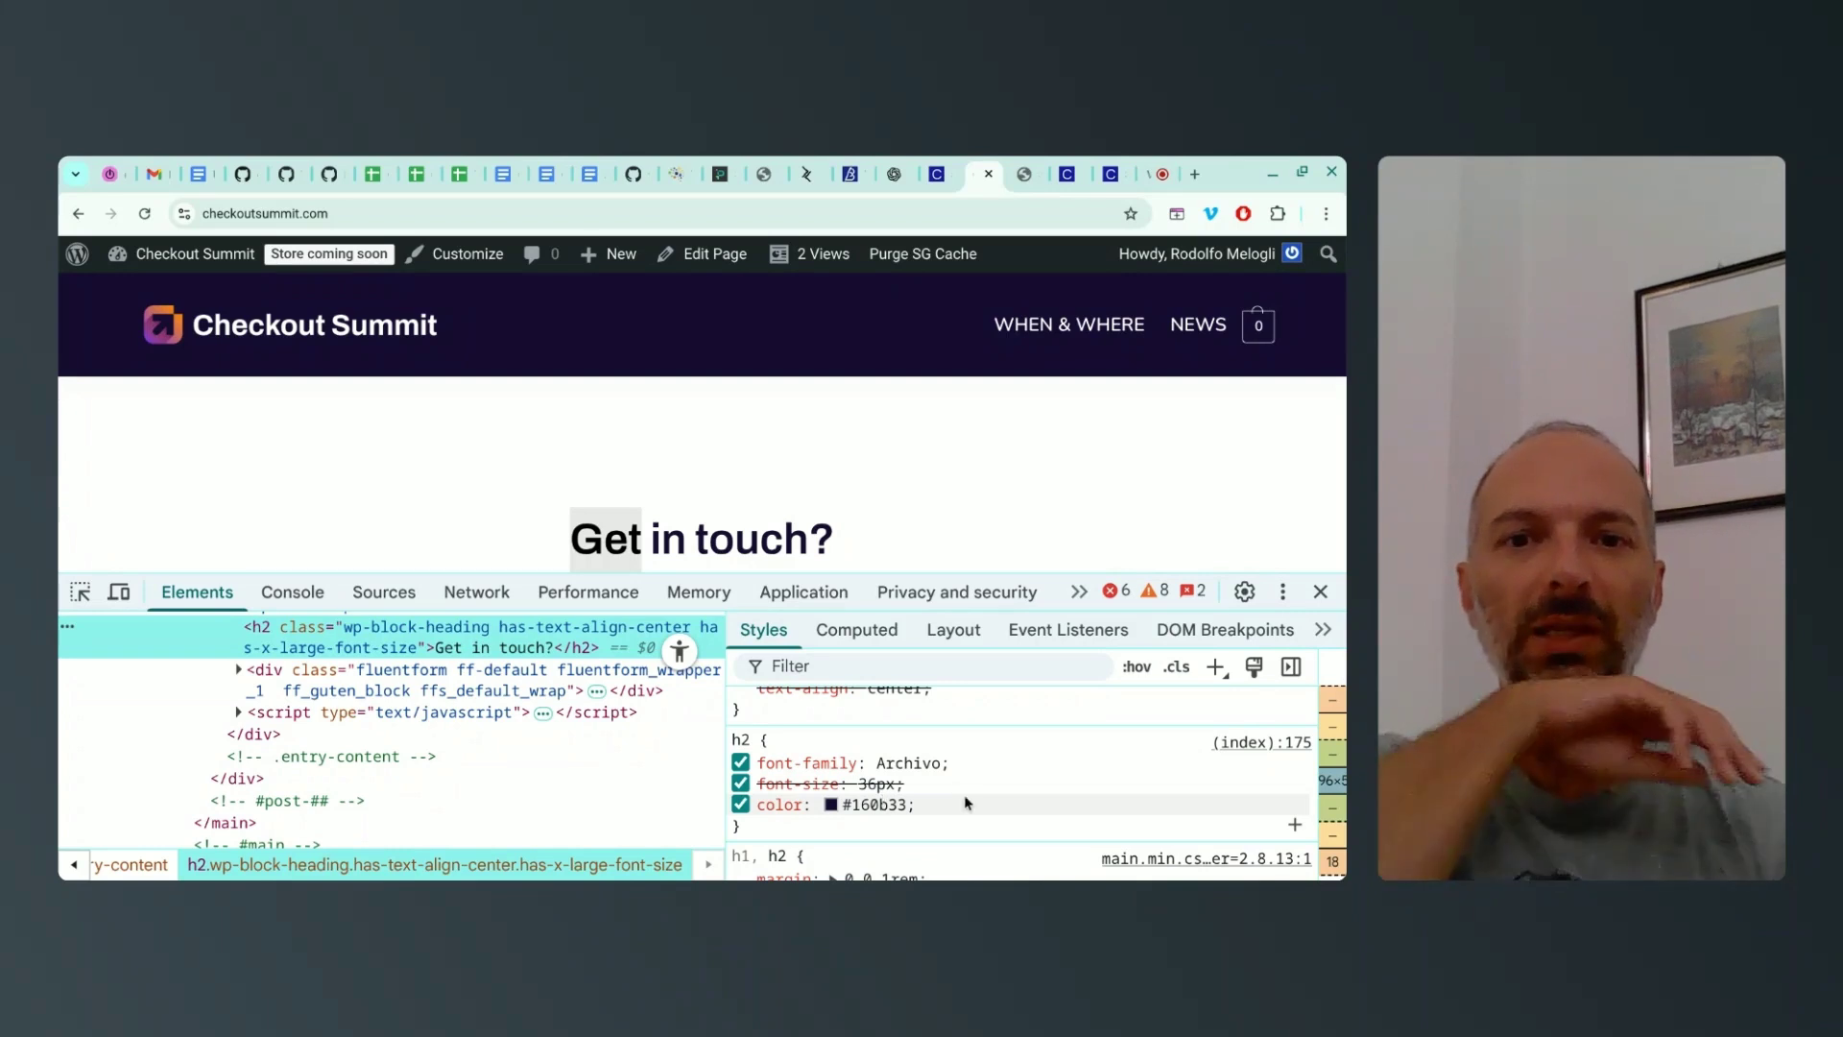
scroll(967, 802, "up", 4)
scroll(967, 802, "up", 1)
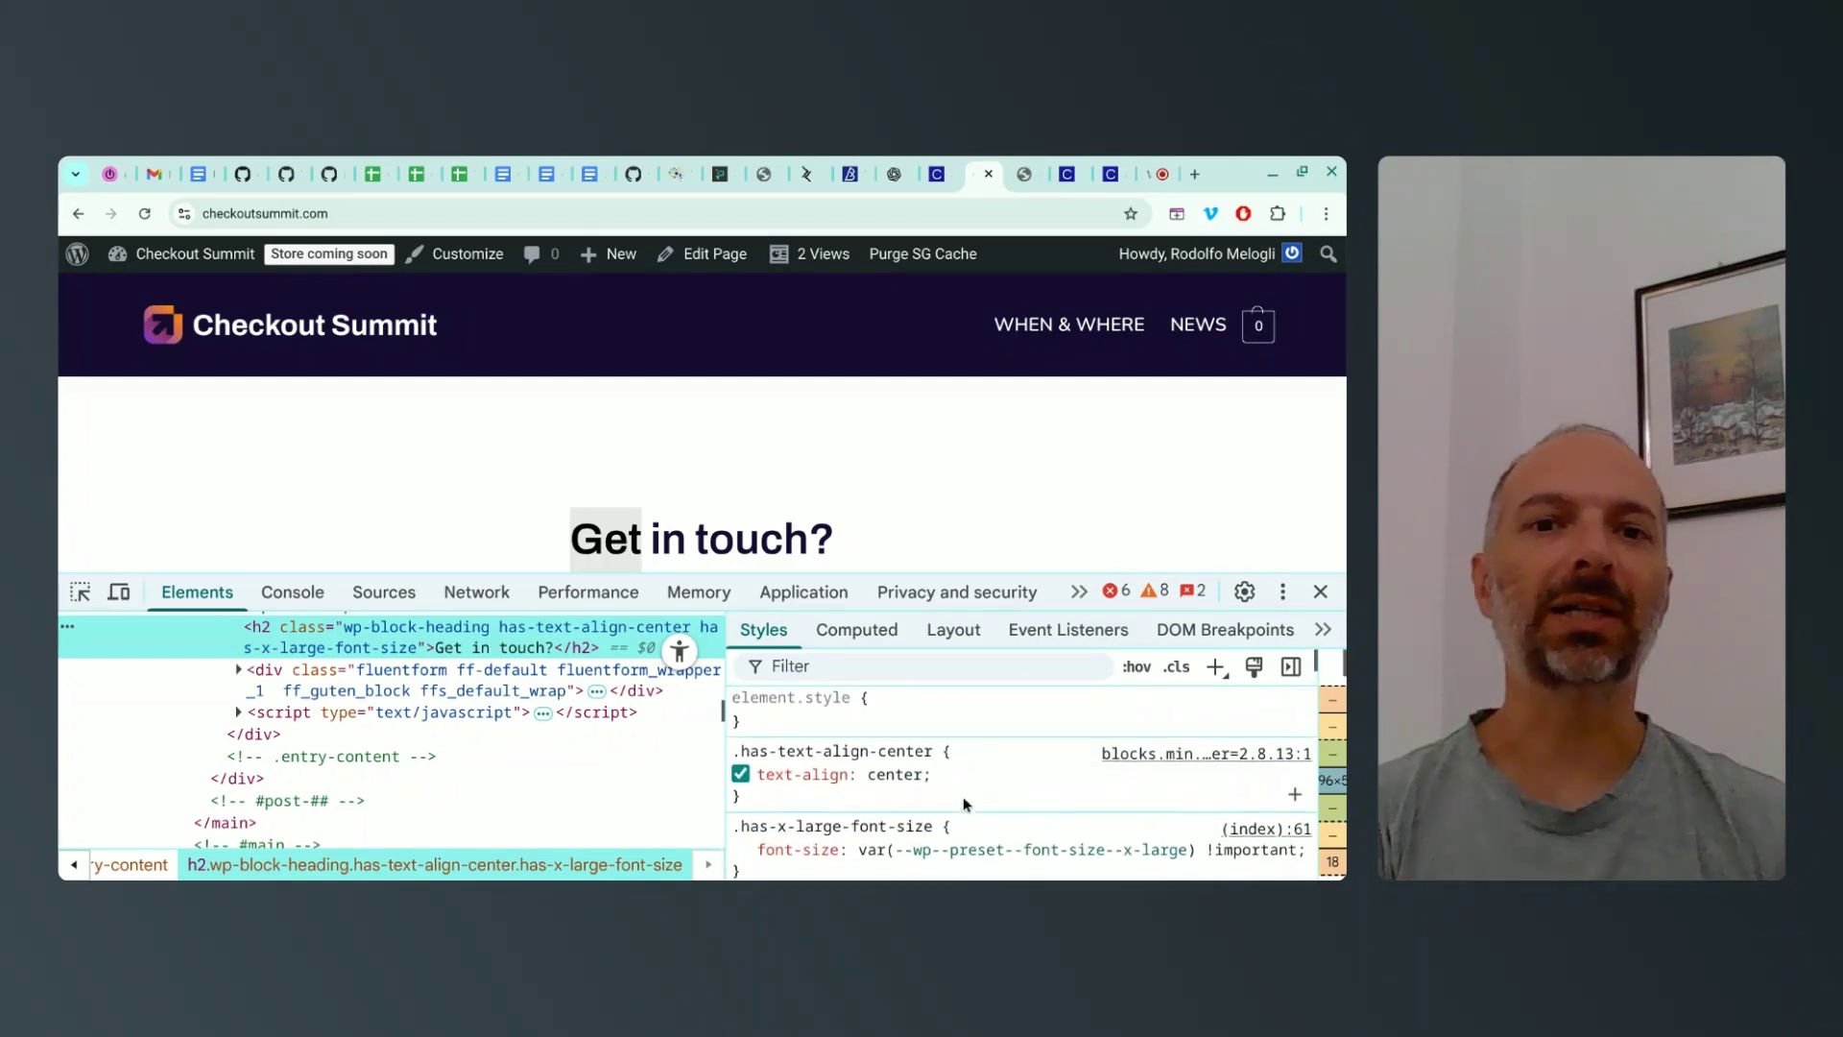
left_click(1321, 592)
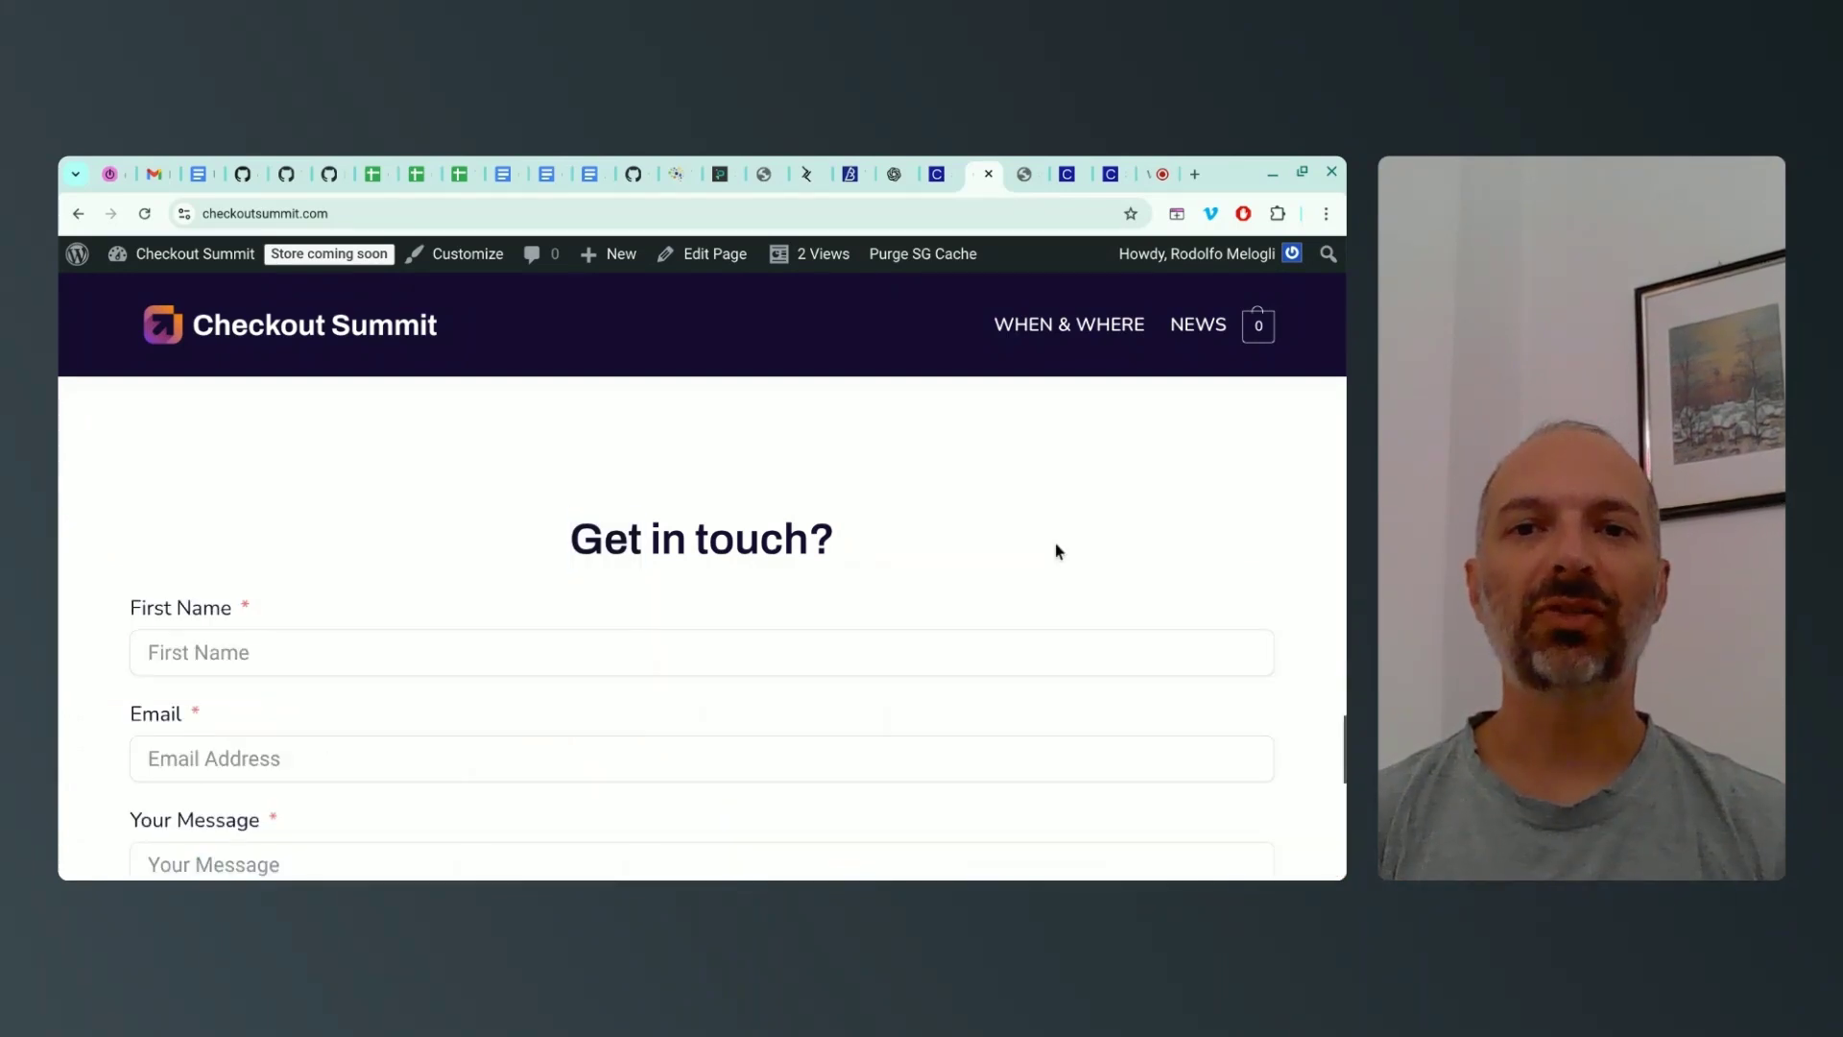
Review the homepage's contact form and footer, and return to the Checkout Summit 2026 hero section
scroll(1056, 551, "down", 6)
scroll(1056, 551, "up", 5)
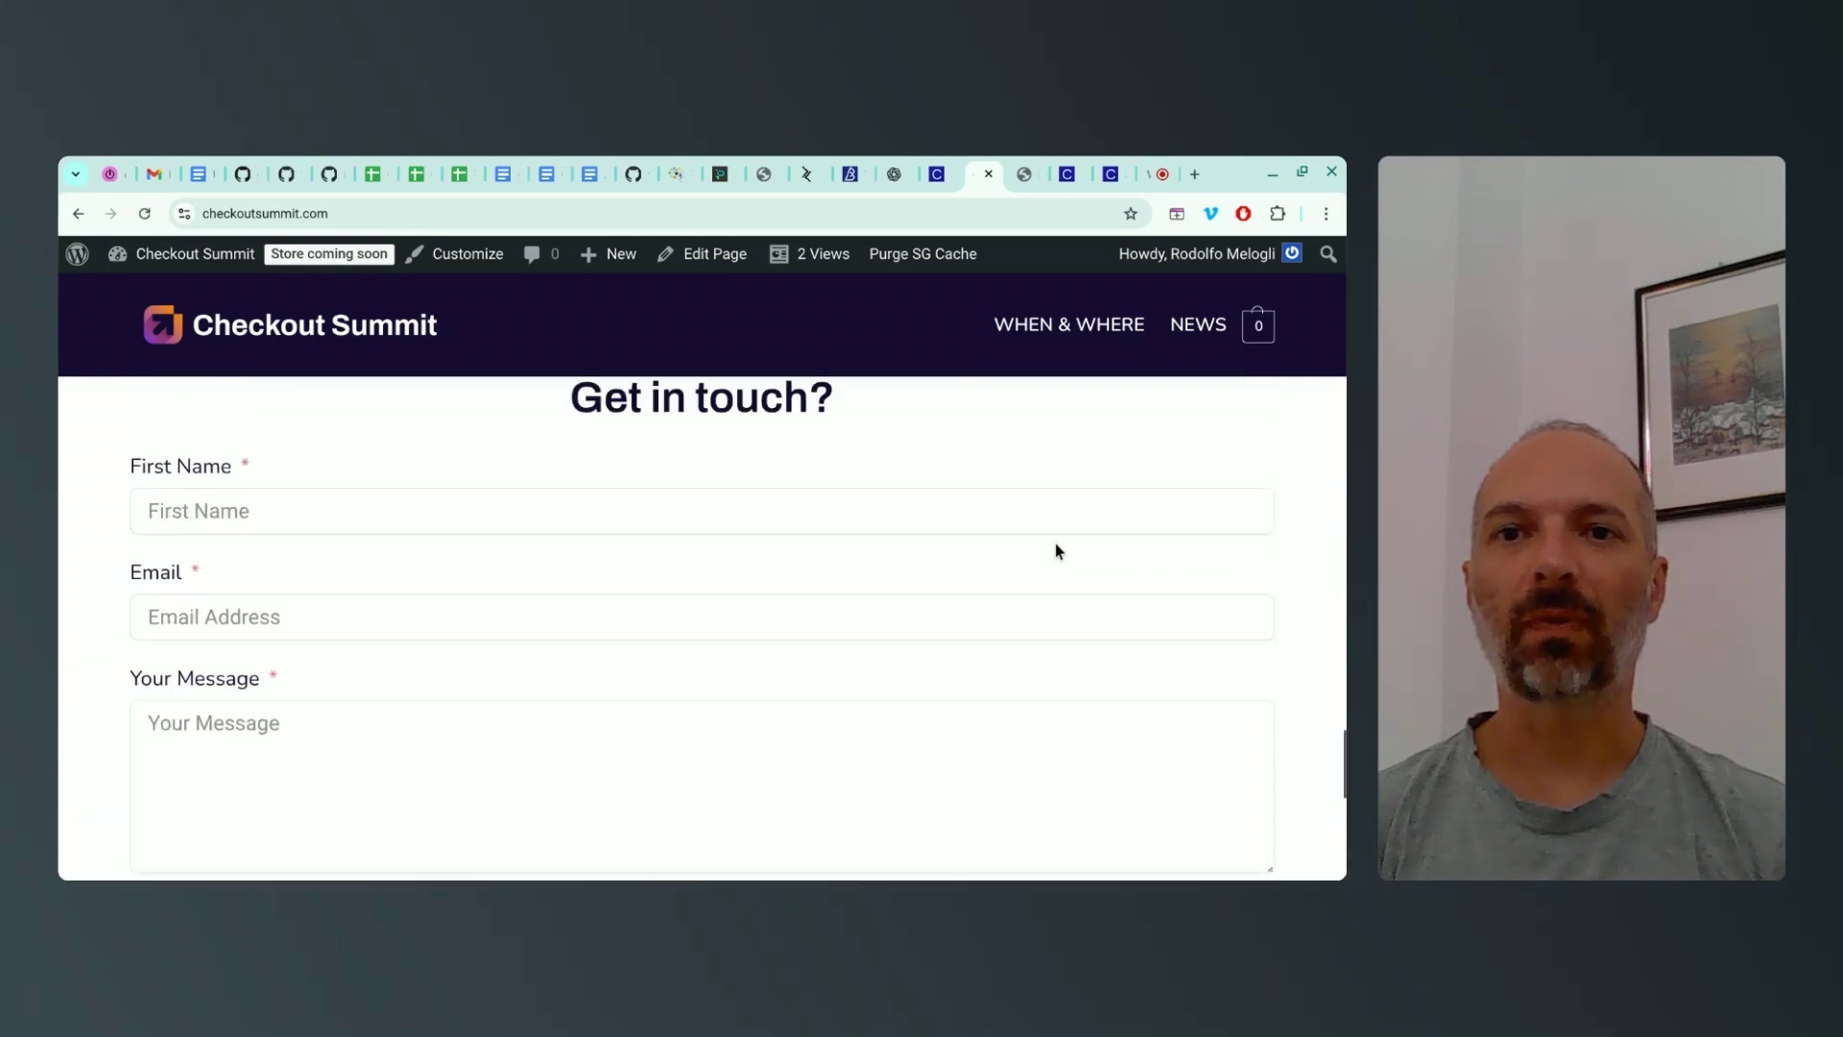
scroll(725, 588, "down", 10)
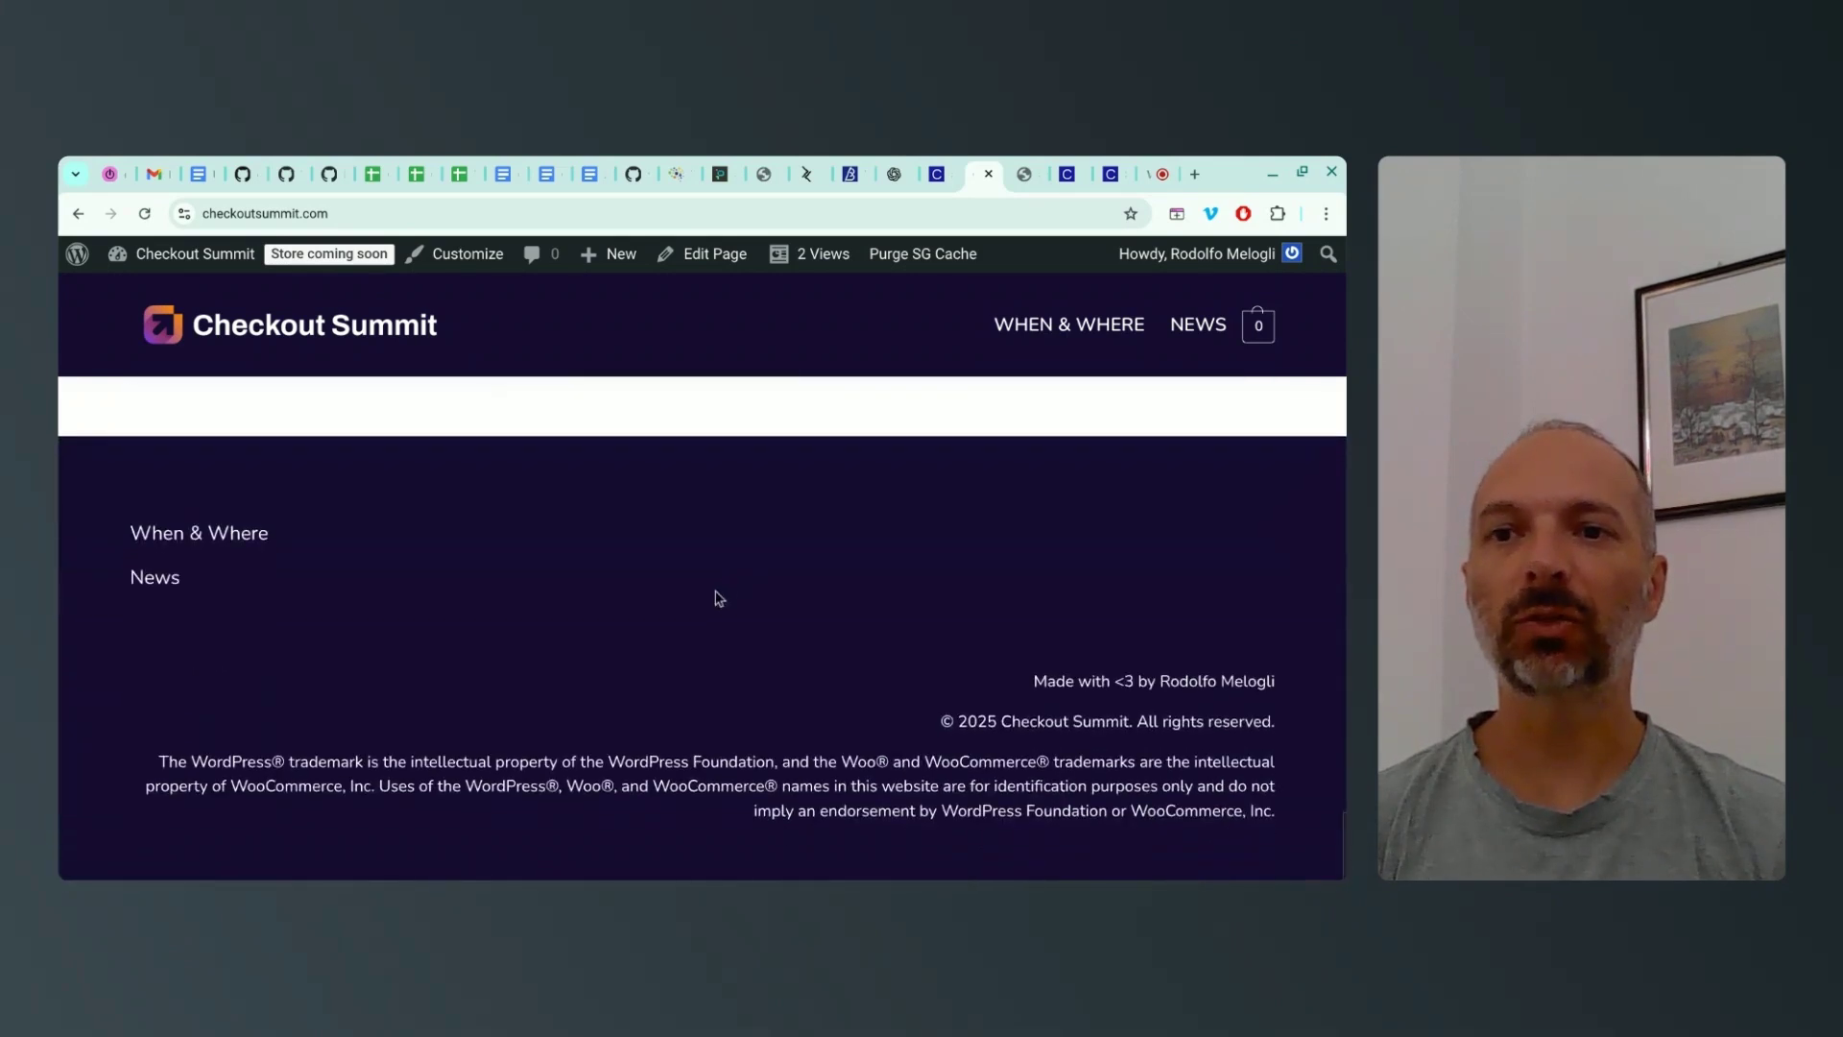
scroll(811, 662, "up", 15)
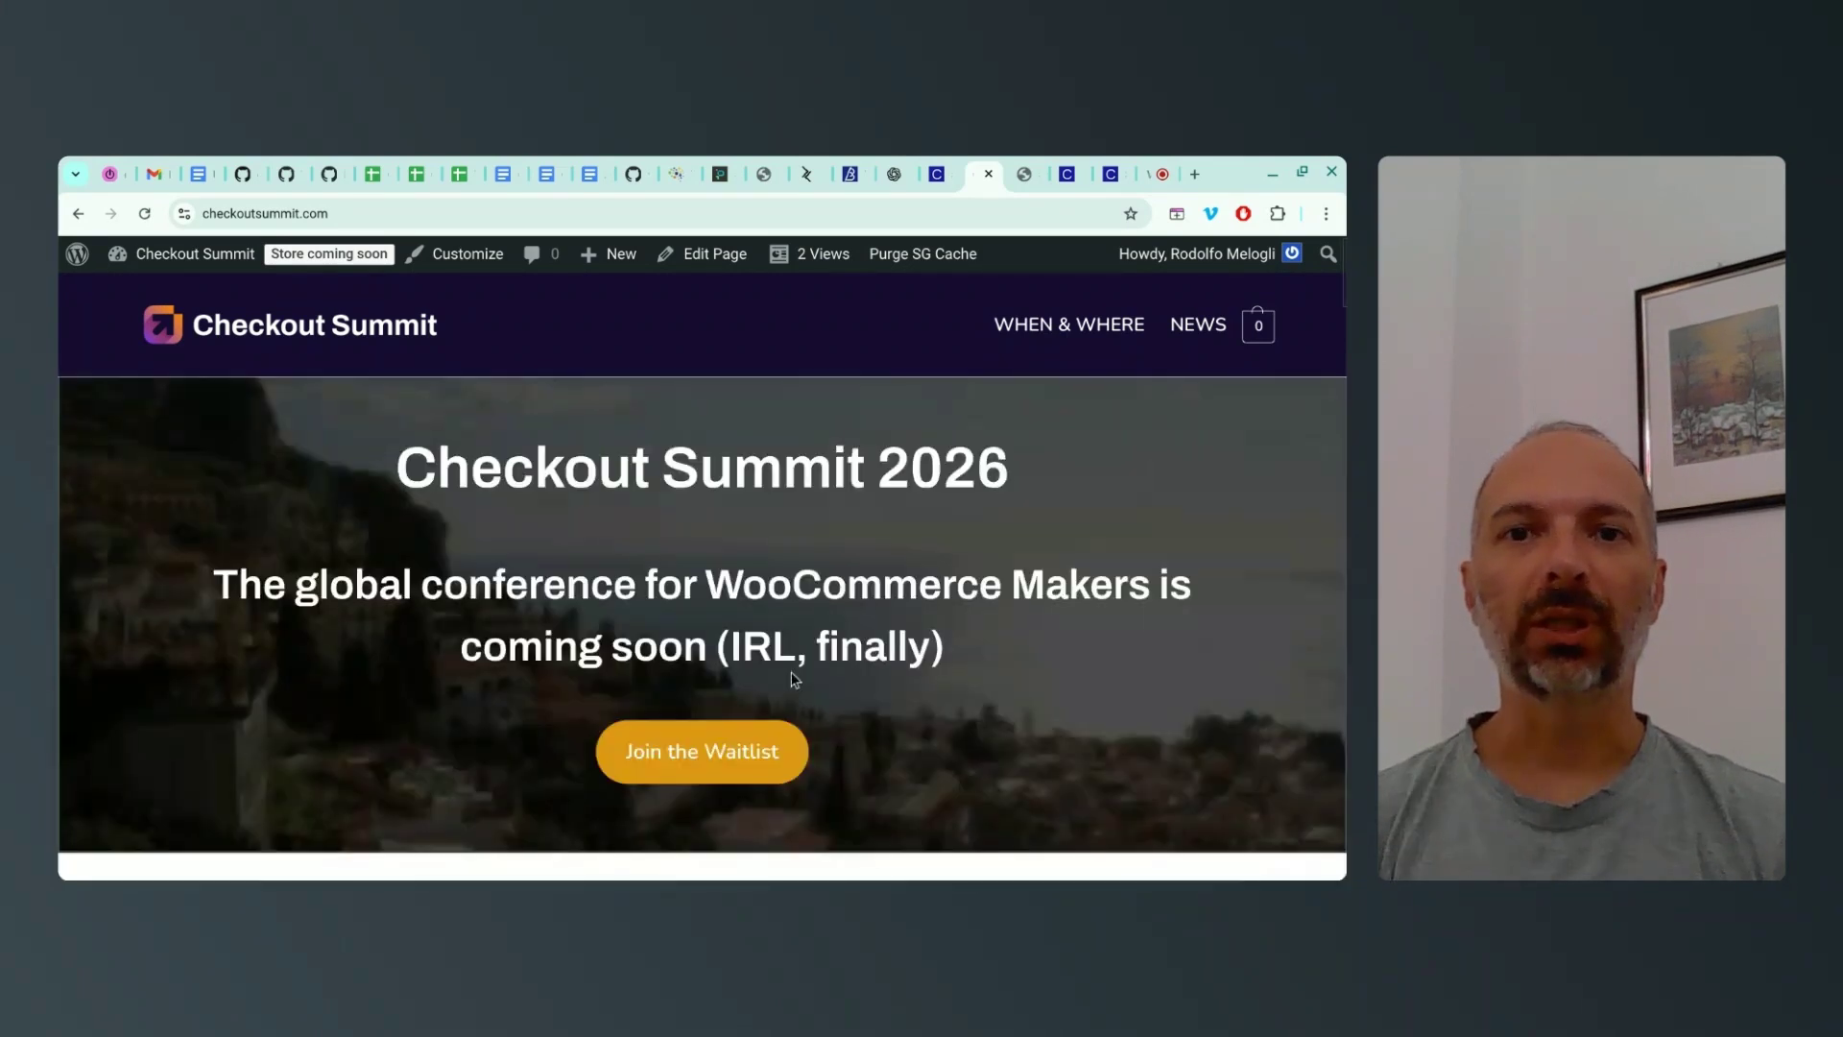